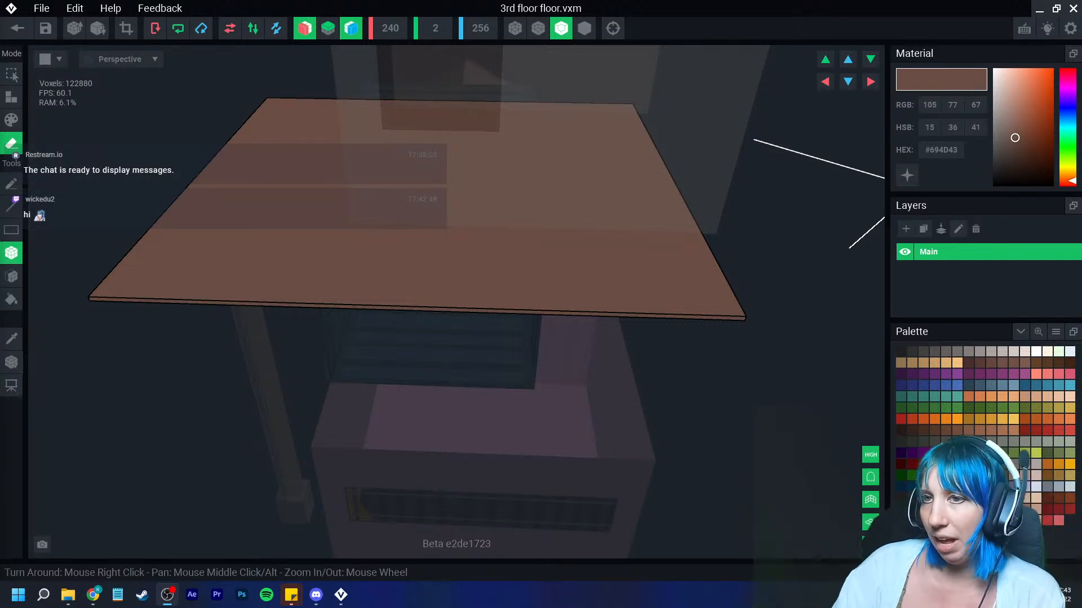
Step: Save the 3rd floor floor model and return to the Dystopian Building scene
right_click_drag(330, 292, 331, 294)
scroll(331, 294, "down", 2)
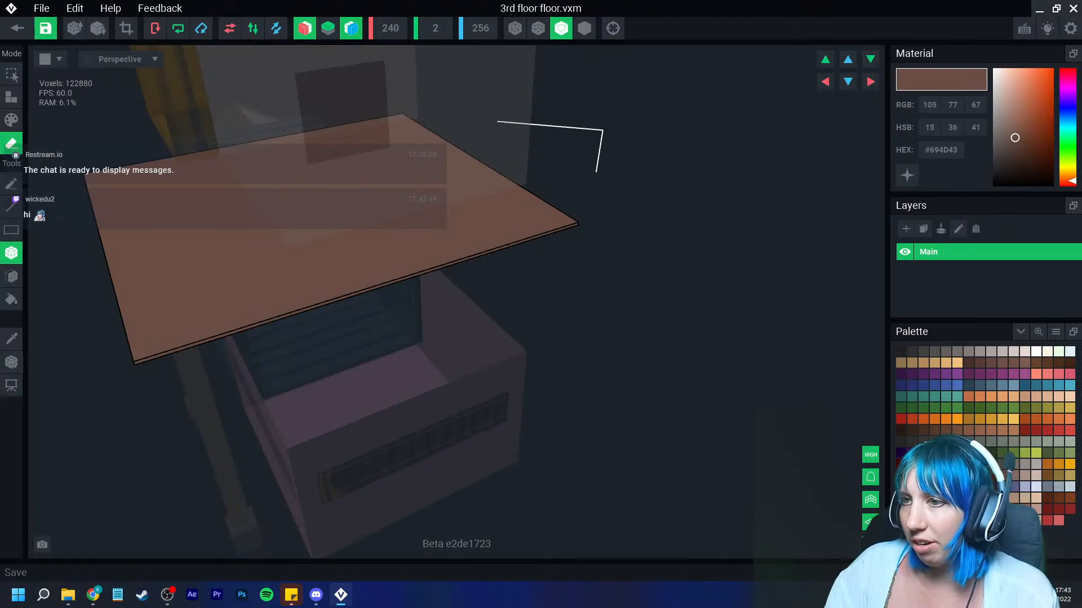
left_click(17, 28)
left_click(423, 217)
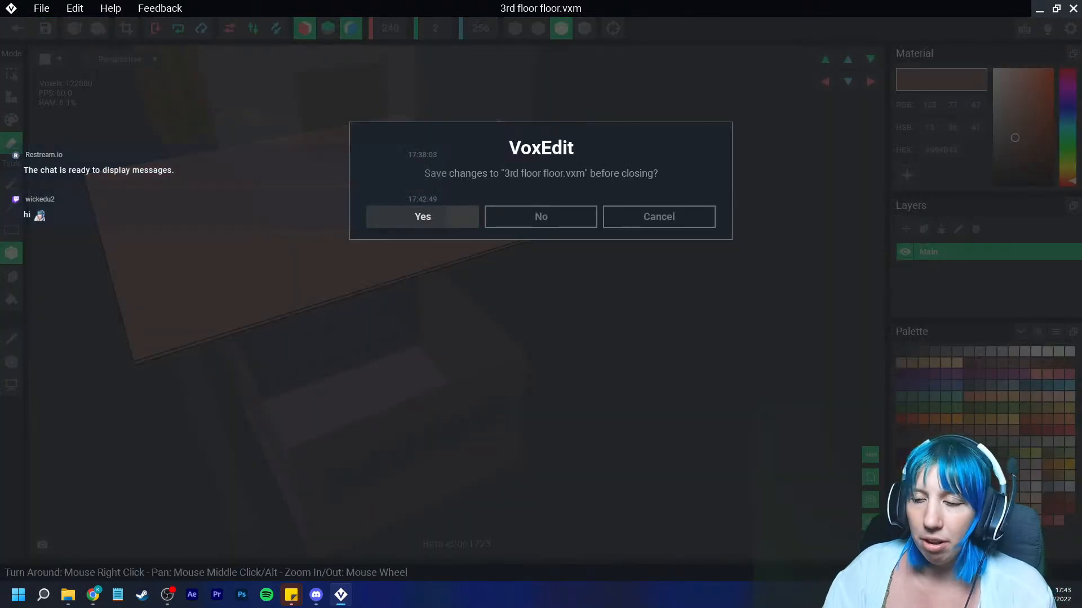
Step: Inspect the stacked building from several angles in the scene view
scroll(507, 218, "down", 6)
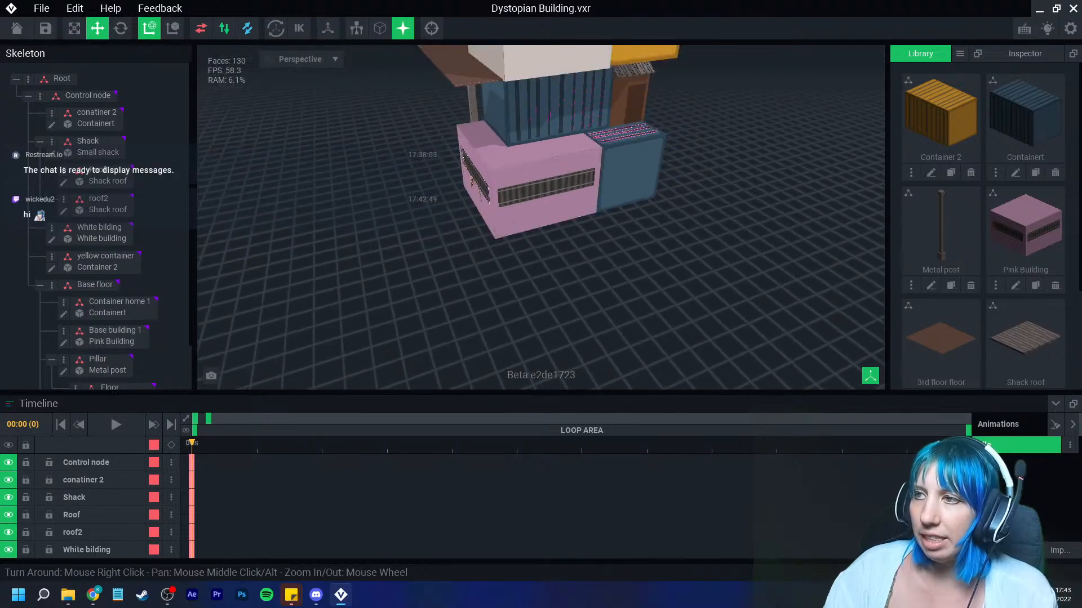
right_click_drag(541, 219, 479, 239)
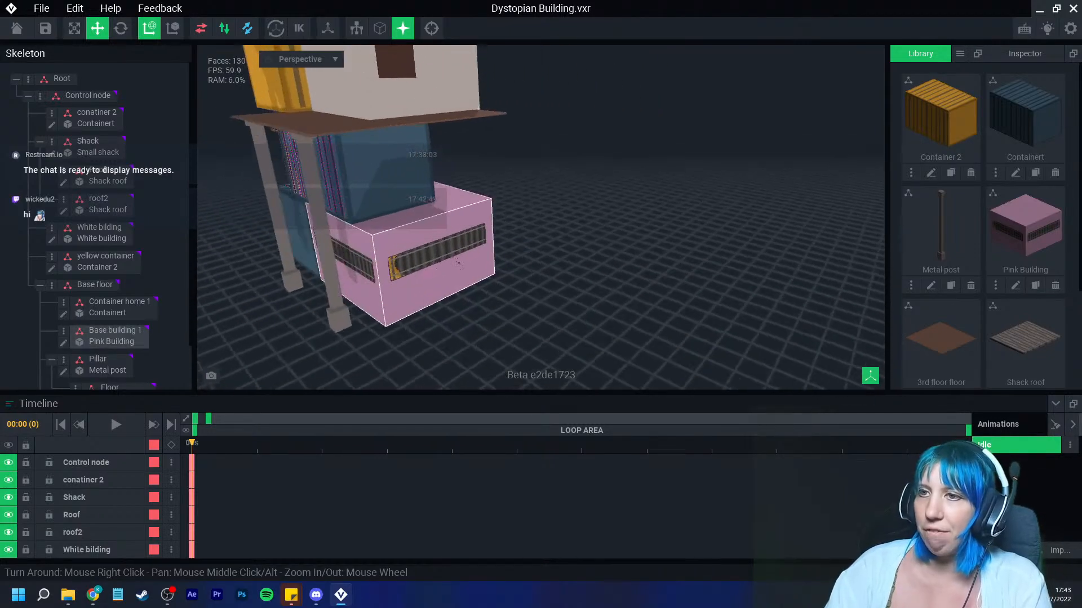
right_click_drag(320, 261, 373, 267)
scroll(370, 264, "down", 2)
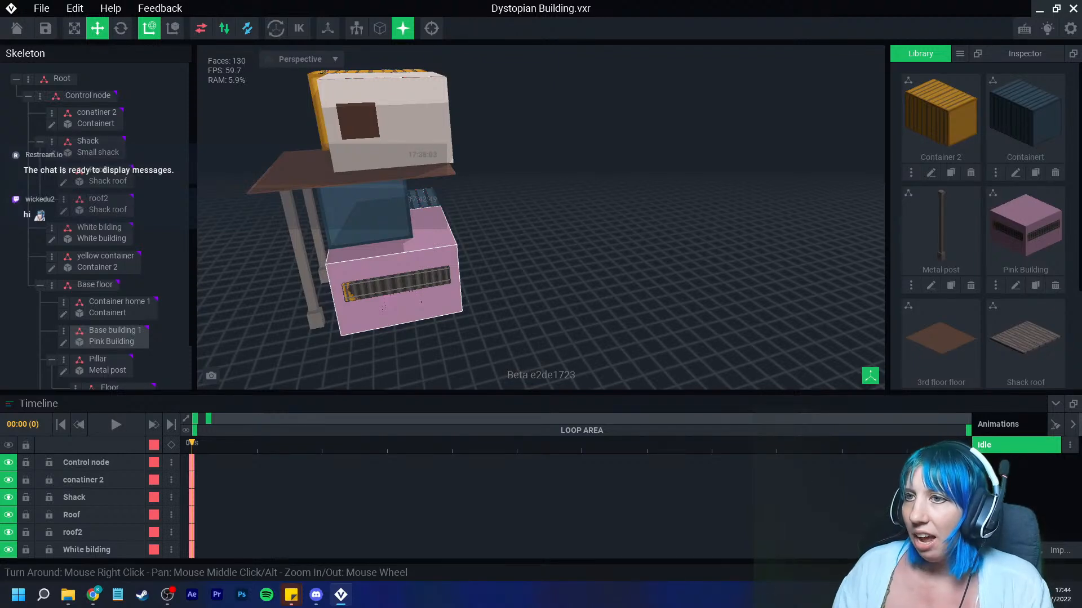
right_click_drag(374, 267, 374, 267)
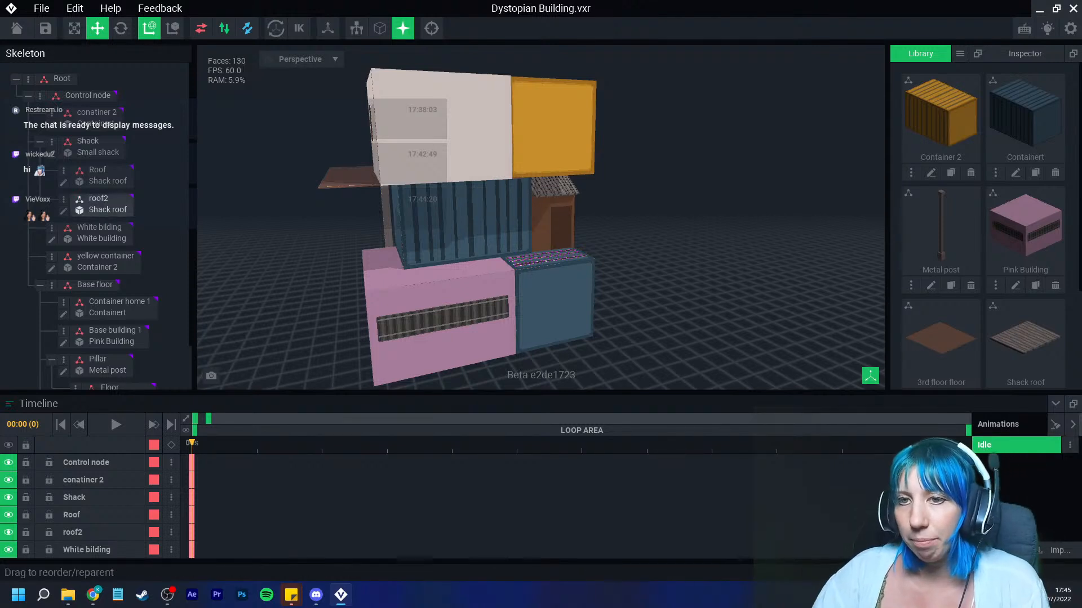
left_click(39, 285)
left_click(39, 285)
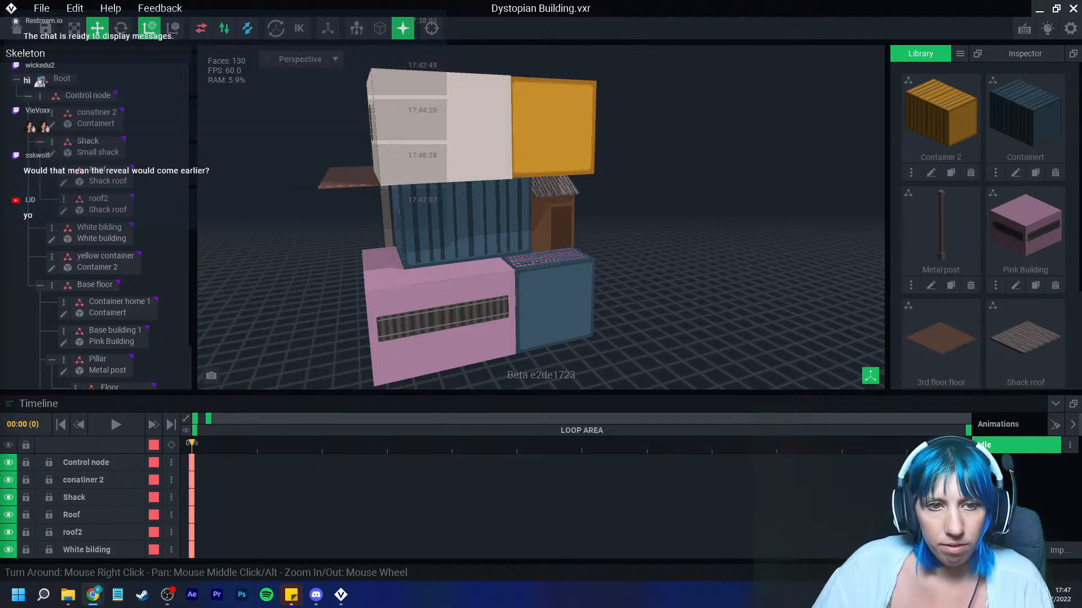
Step: Switch to the browser to view the SteveAoki #1416 avatar page on OpenSea, then return
left_click_drag(0, 79, 248, 1)
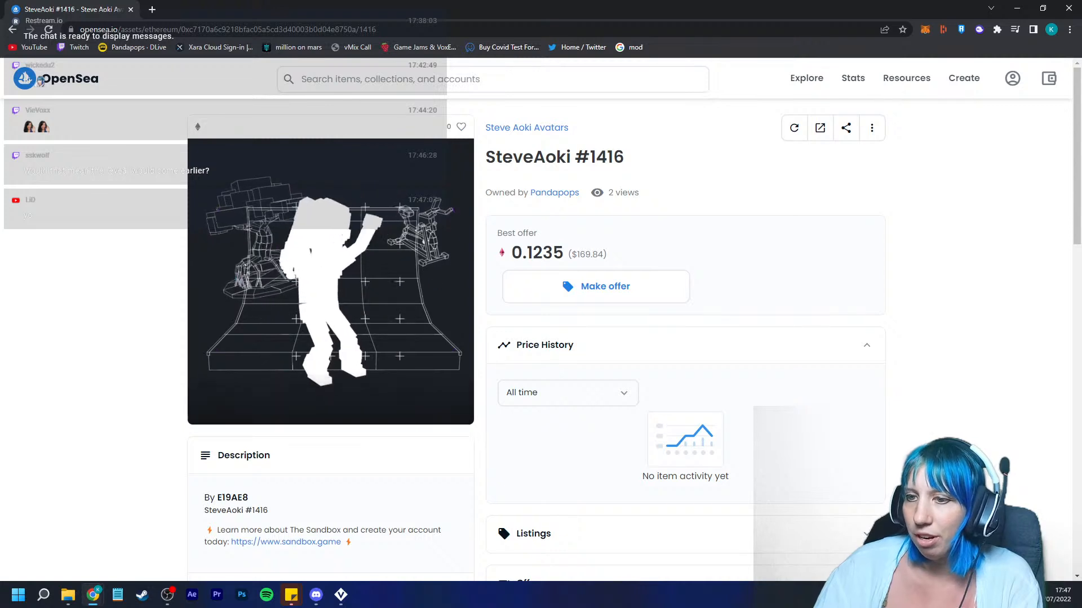
scroll(536, 320, "down", 1)
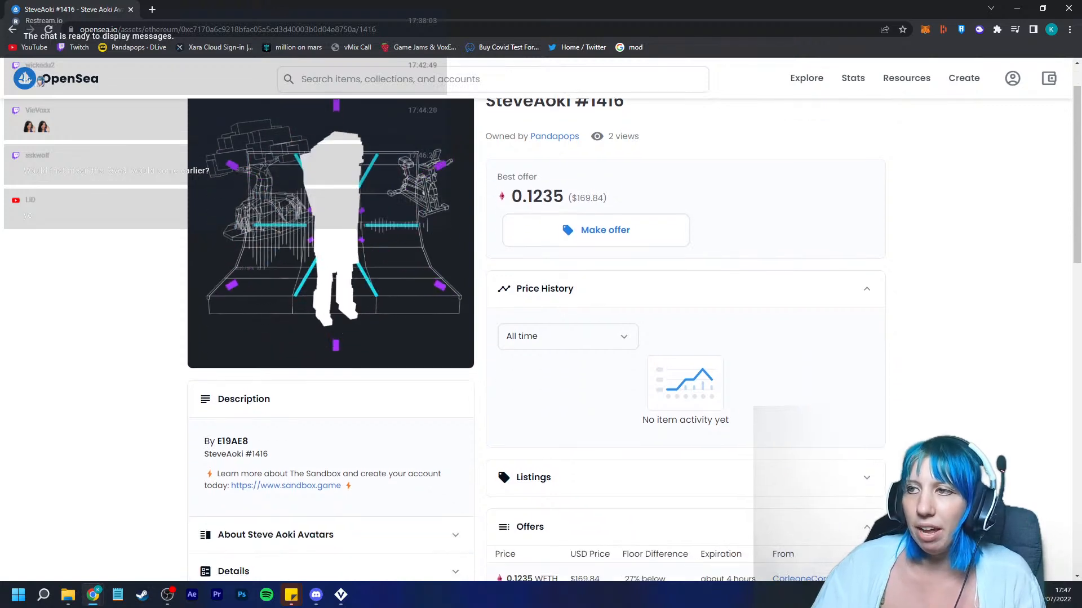
scroll(536, 320, "up", 1)
left_click_drag(590, 157, 626, 157)
left_click(627, 157)
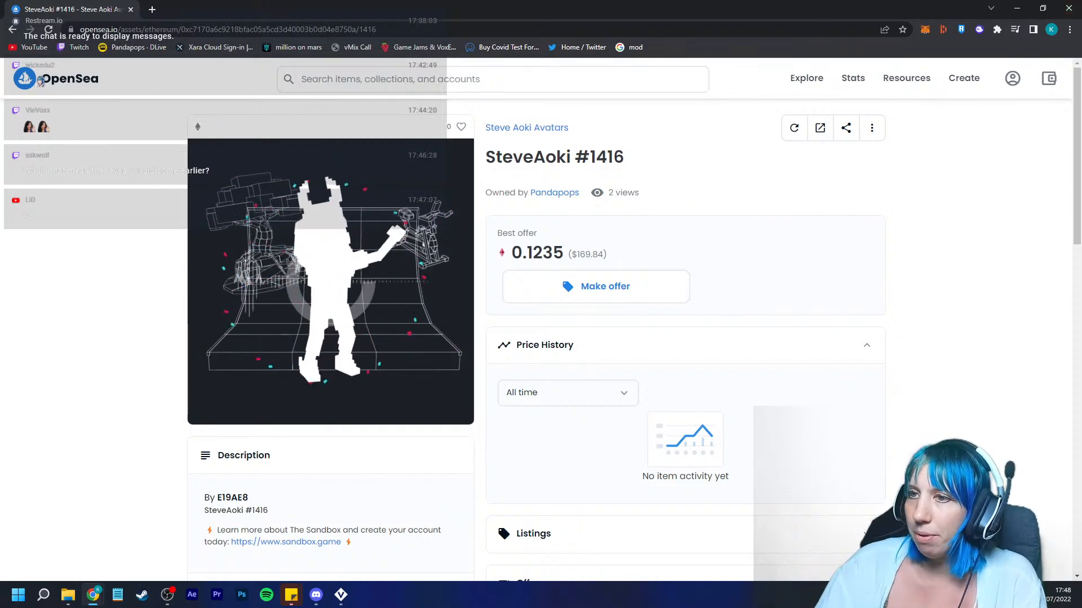
left_click(1017, 9)
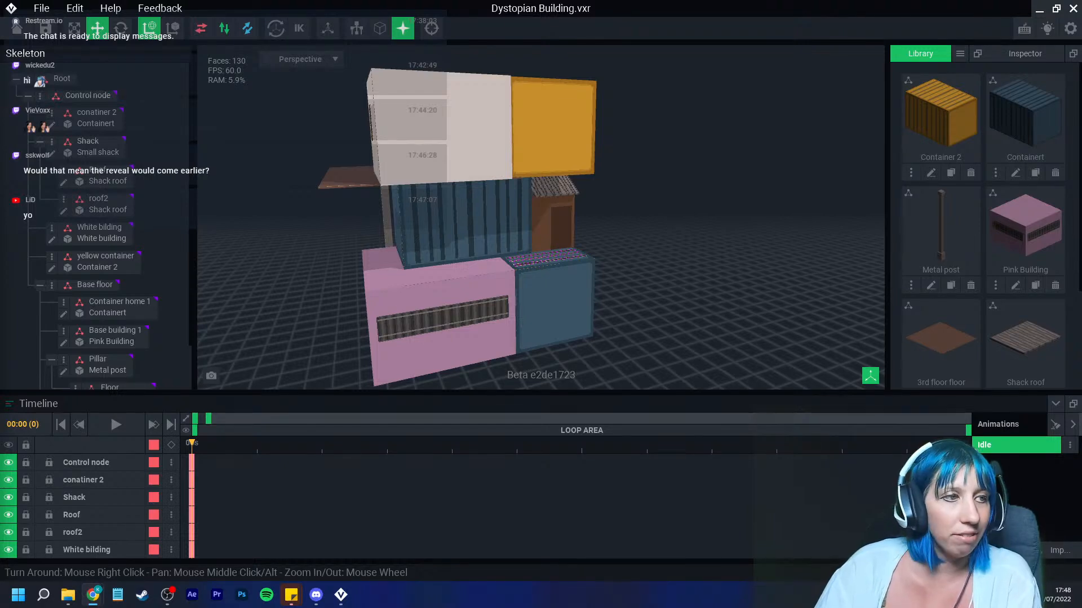
Step: Reparent the Floor node under the White bilding node in the skeleton tree
right_click_drag(423, 253, 536, 290)
scroll(536, 290, "up", 5)
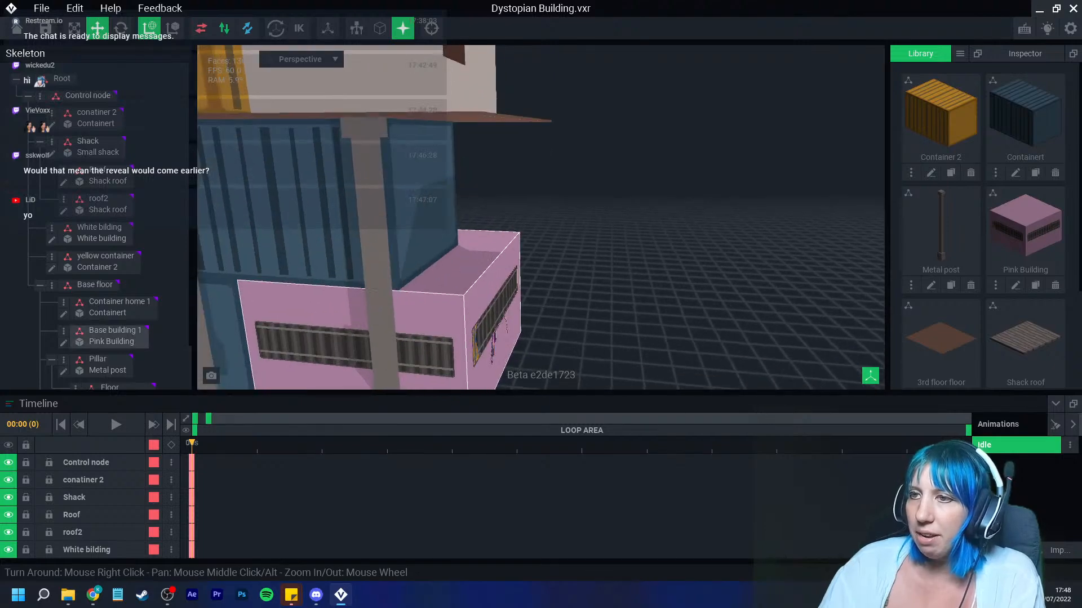
left_click(416, 315)
scroll(440, 327, "down", 4)
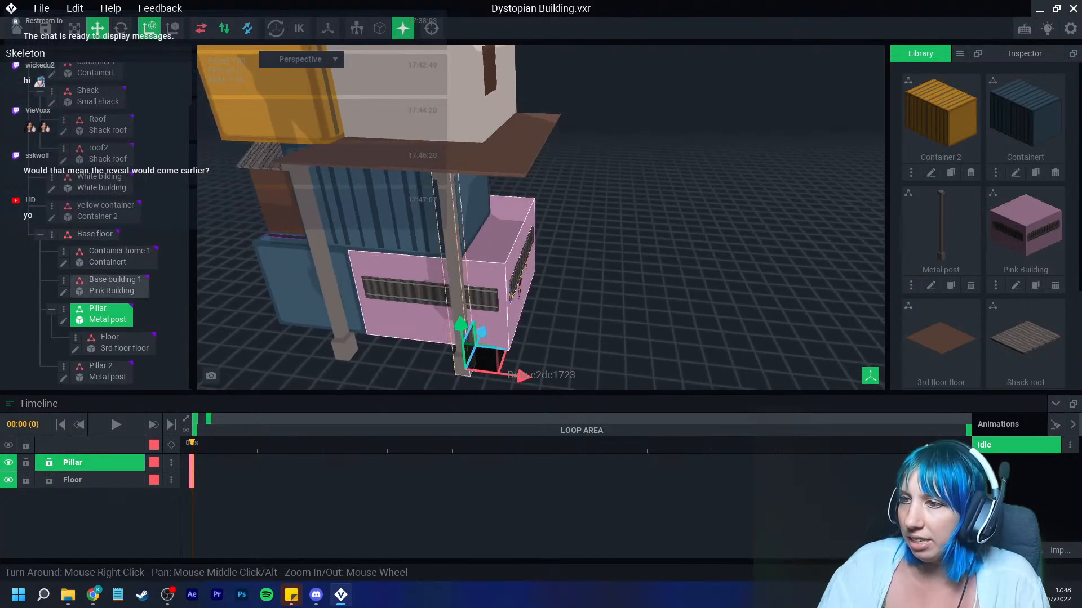
left_click_drag(521, 376, 546, 378)
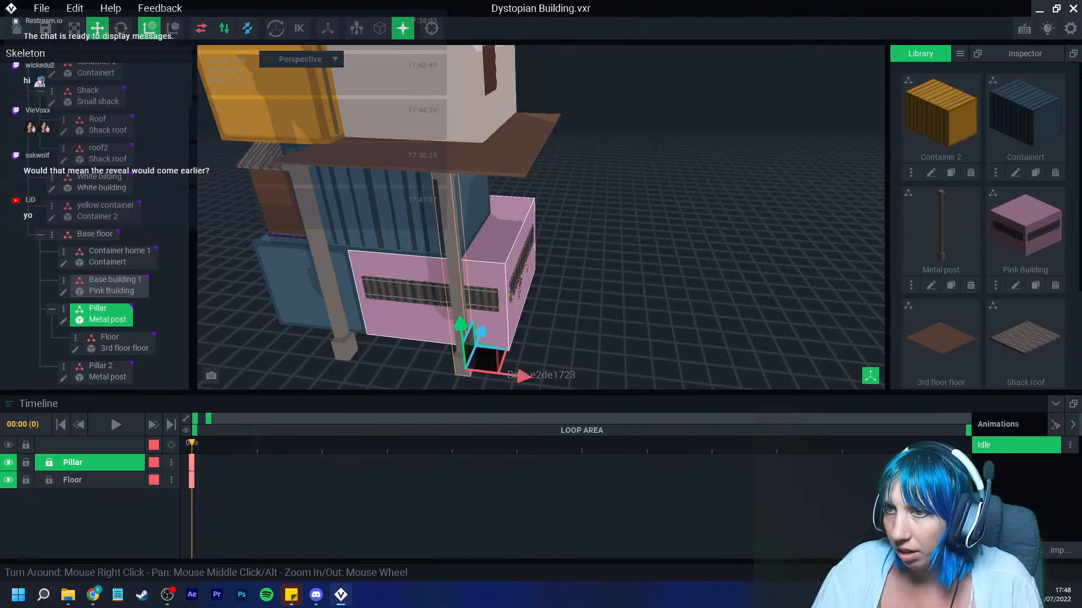
left_click(115, 343)
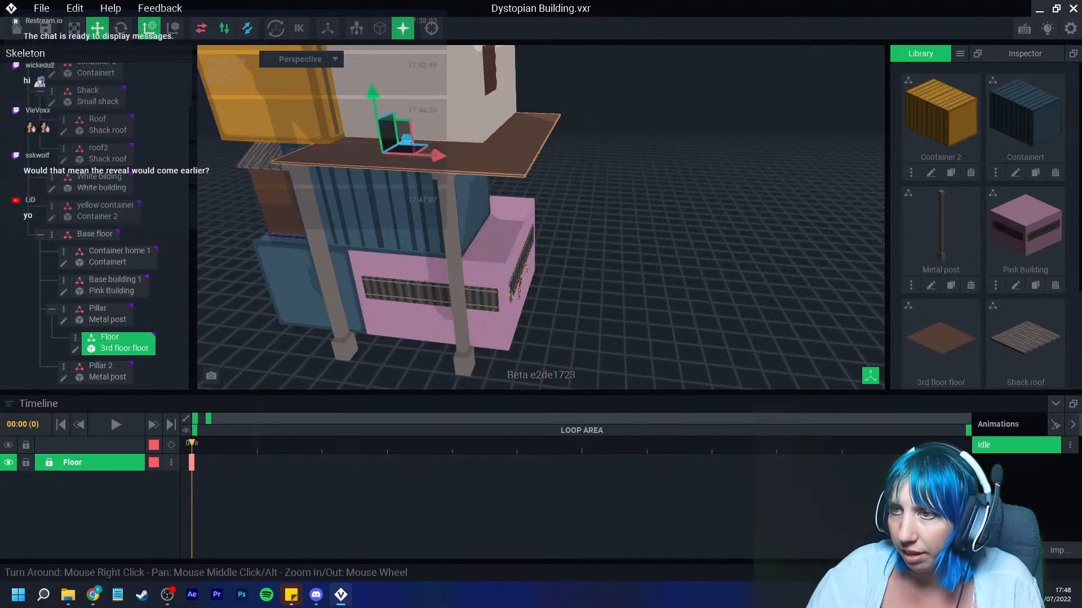
left_click(102, 182)
scroll(102, 237, "up", 1)
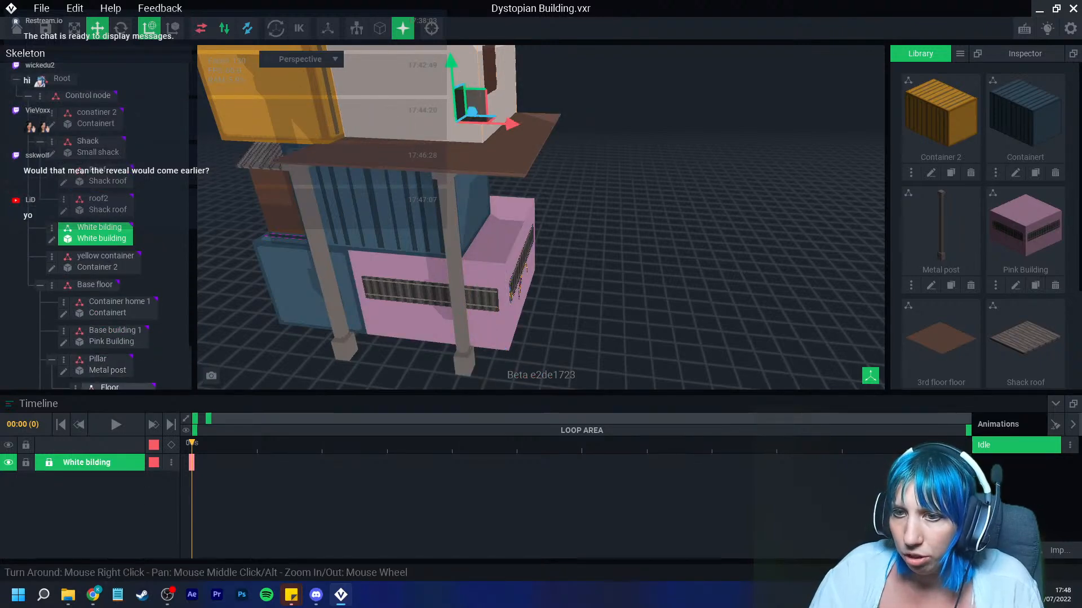
left_click_drag(110, 387, 99, 228)
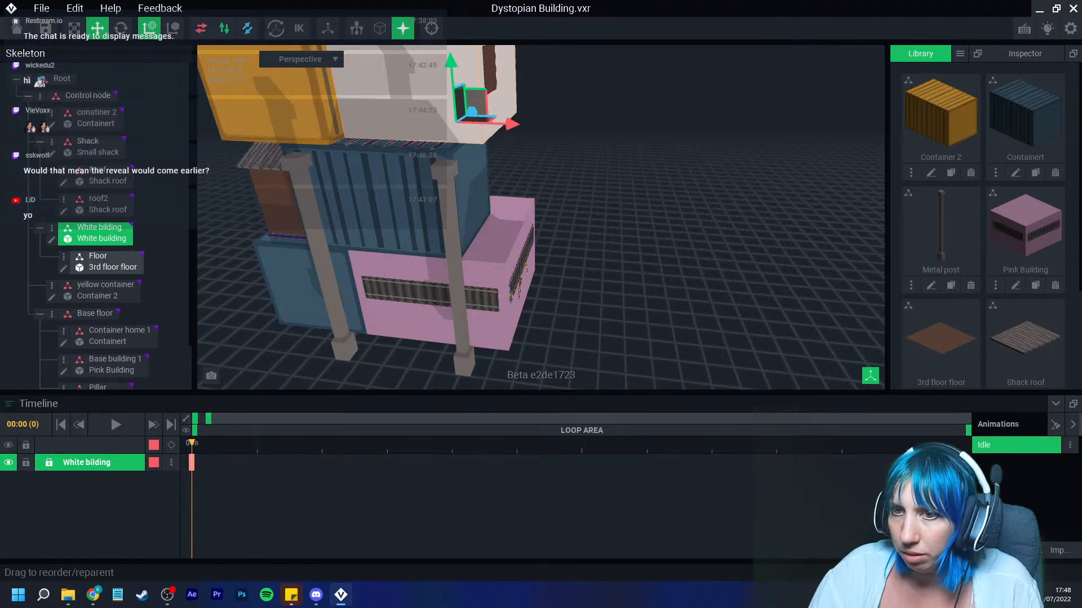
left_click(109, 261)
Step: Inspect the floor's placement between the containers and pillars from several angles
scroll(383, 197, "down", 3)
right_click_drag(360, 195, 564, 310)
left_click_drag(578, 104, 575, 228)
right_click_drag(575, 228, 625, 217)
scroll(626, 217, "up", 4)
middle_click_drag(640, 276, 648, 225)
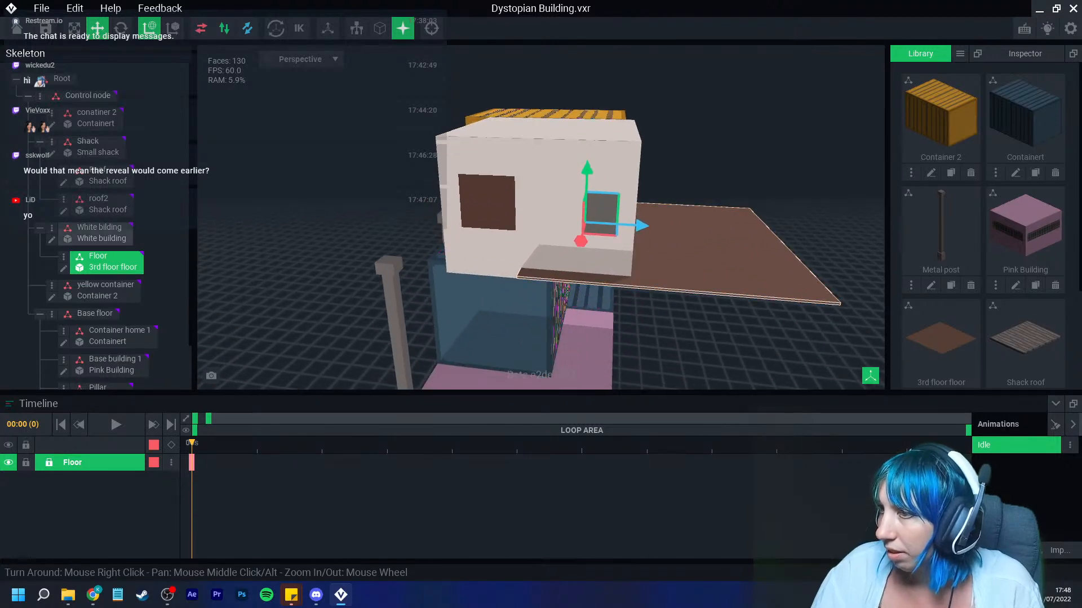
left_click_drag(642, 225, 509, 220)
right_click_drag(509, 220, 527, 279)
middle_click_drag(527, 279, 538, 206)
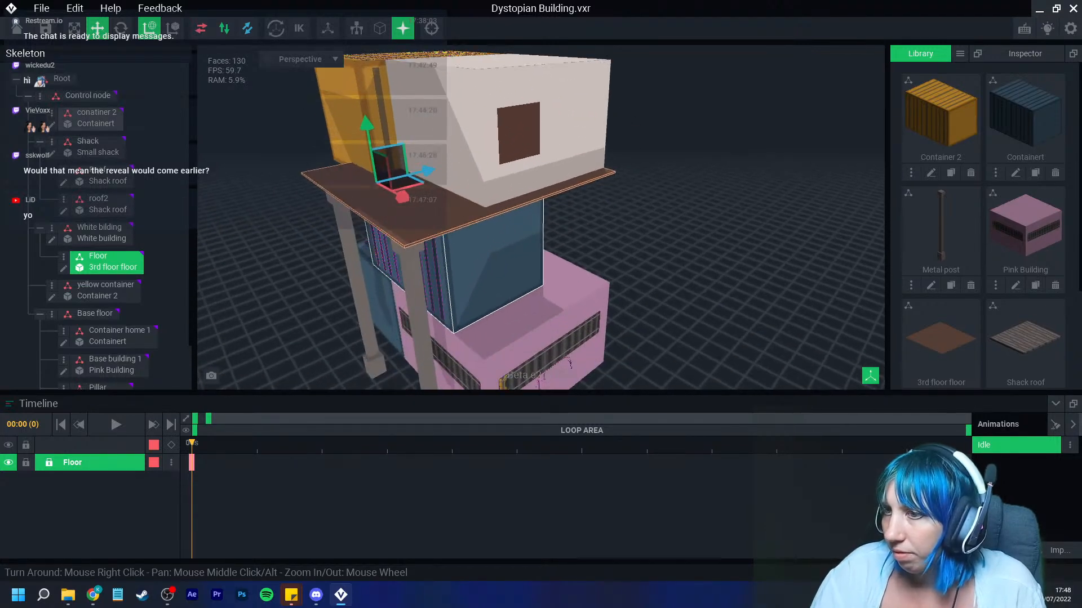
left_click(415, 304)
right_click_drag(415, 304, 481, 343)
left_click_drag(489, 380, 524, 384)
left_click(388, 168)
left_click_drag(319, 153, 357, 162)
right_click_drag(365, 225, 343, 204)
middle_click_drag(344, 204, 425, 231)
right_click_drag(425, 231, 439, 210)
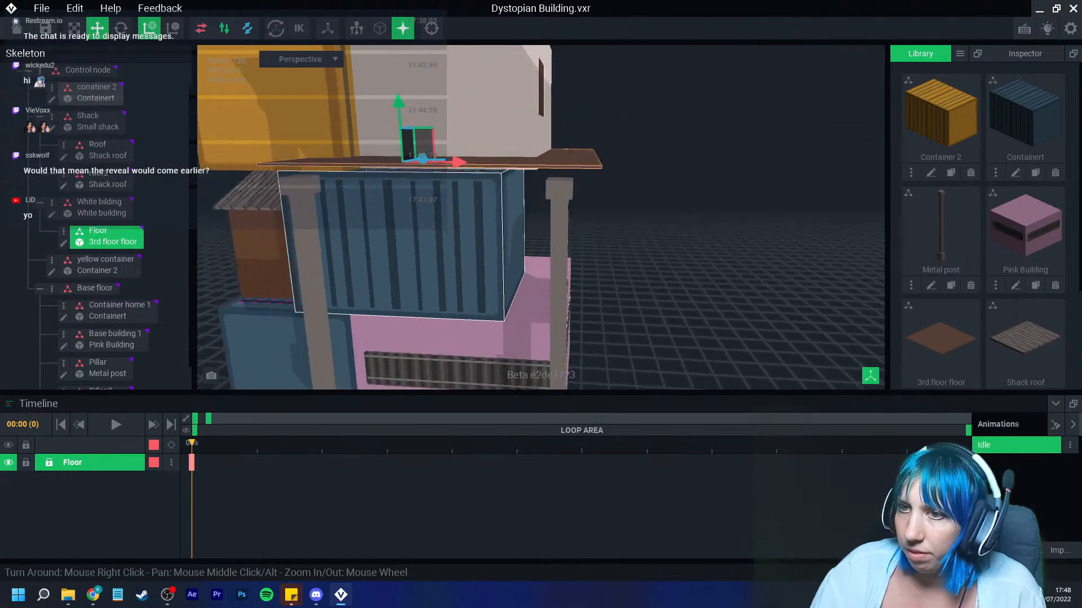
Step: Lower the floor by about 2 units along the vertical axis
left_click_drag(398, 110, 399, 117)
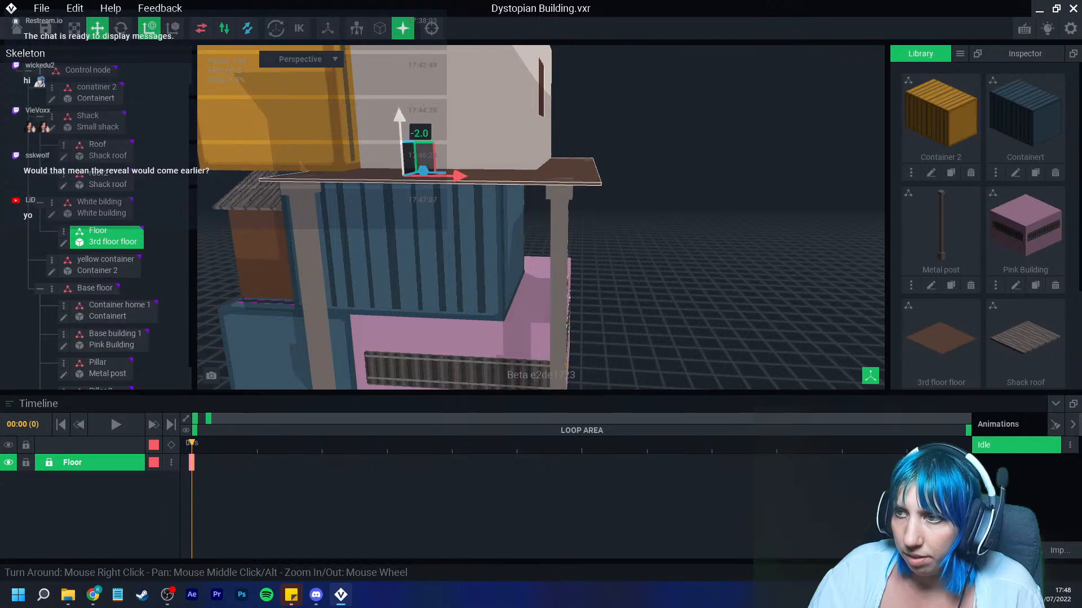
scroll(512, 186, "up", 5)
right_click_drag(512, 185, 514, 186)
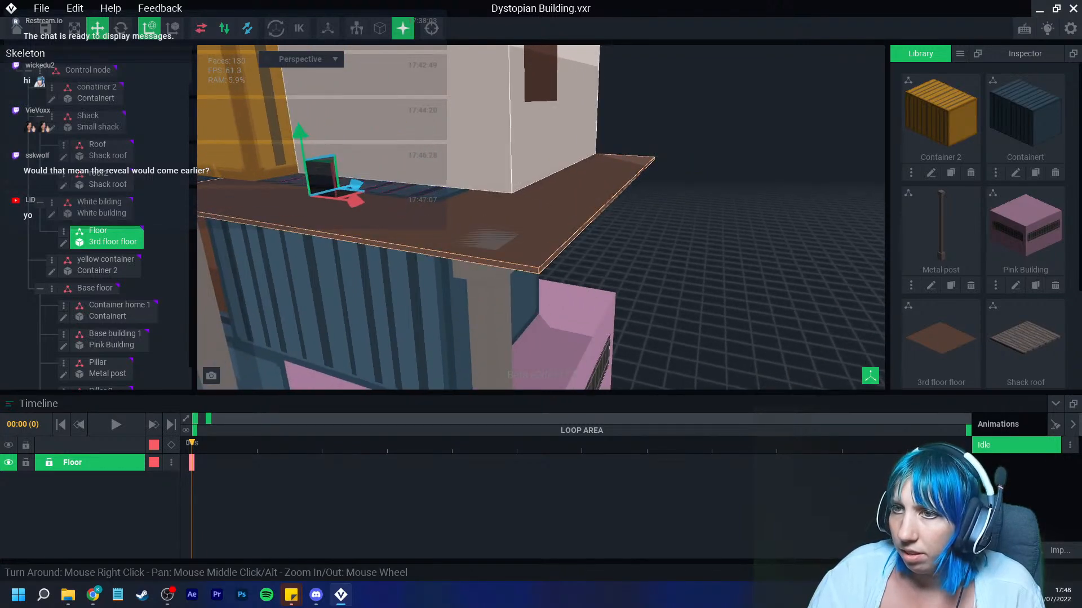
left_click_drag(301, 135, 300, 130)
mouse_move(479, 250)
right_mouse_down()
mouse_move(518, 231)
mouse_move(507, 251)
mouse_move(517, 254)
mouse_move(466, 263)
mouse_move(478, 265)
right_mouse_up()
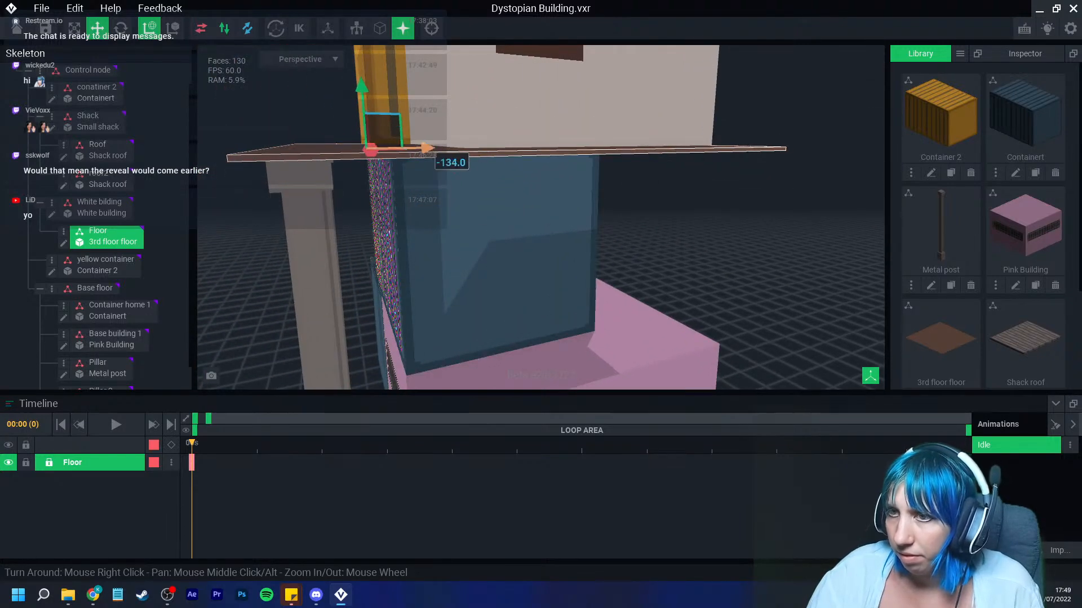
Step: Slide the floor horizontally to line its edge up with the blue container
mouse_move(427, 149)
left_mouse_down()
mouse_move(444, 149)
mouse_move(430, 148)
left_mouse_up()
mouse_move(427, 153)
right_mouse_down()
mouse_move(439, 188)
mouse_move(471, 212)
mouse_move(461, 247)
mouse_move(371, 225)
right_mouse_up()
right_click_drag(600, 276, 599, 276)
left_click_drag(569, 102, 565, 101)
scroll(599, 260, "down", 4)
mouse_move(599, 261)
right_mouse_down()
mouse_move(576, 267)
mouse_move(569, 244)
right_mouse_up()
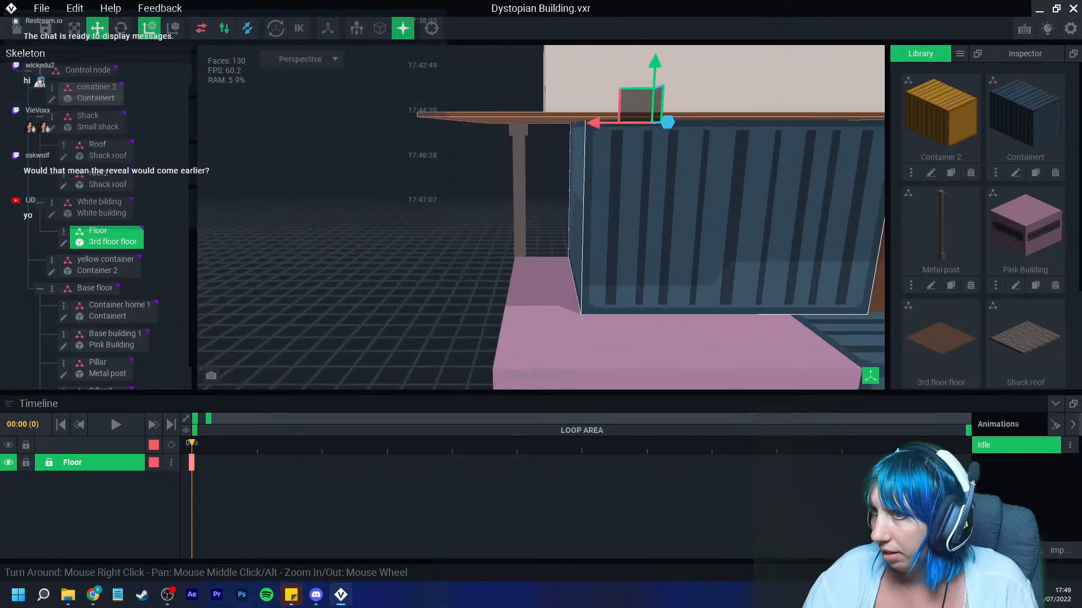
left_click_drag(601, 123, 596, 123)
right_click_drag(597, 131, 592, 135)
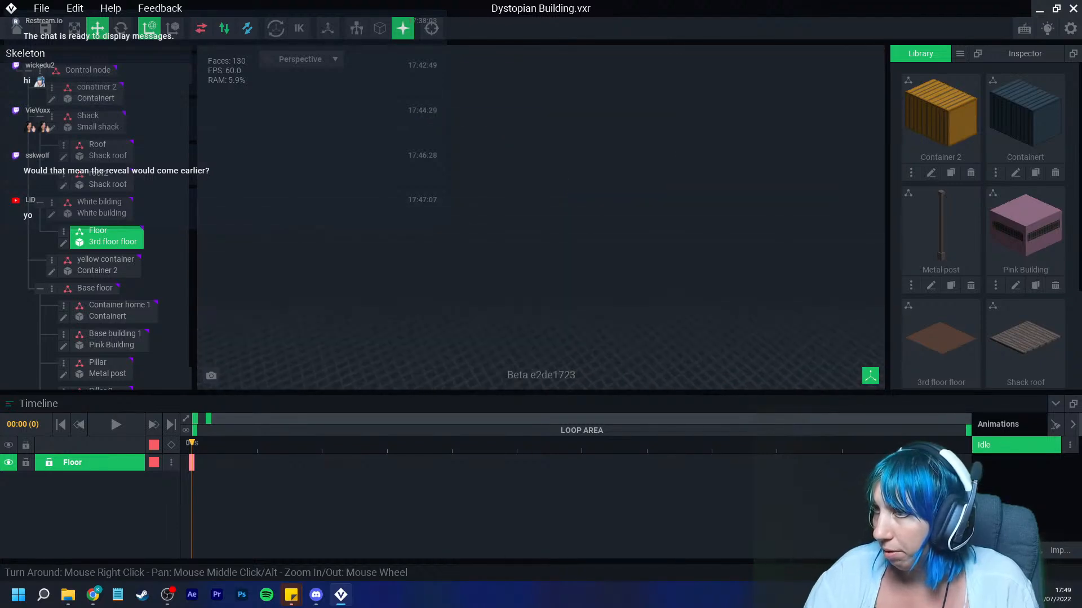
Step: Open the 3rd floor floor model for editing and toggle the Nice Edges and Volume Height view options
left_click(432, 28)
scroll(536, 281, "down", 5)
mouse_move(536, 254)
right_mouse_down()
mouse_move(535, 282)
mouse_move(524, 288)
mouse_move(542, 293)
right_mouse_up()
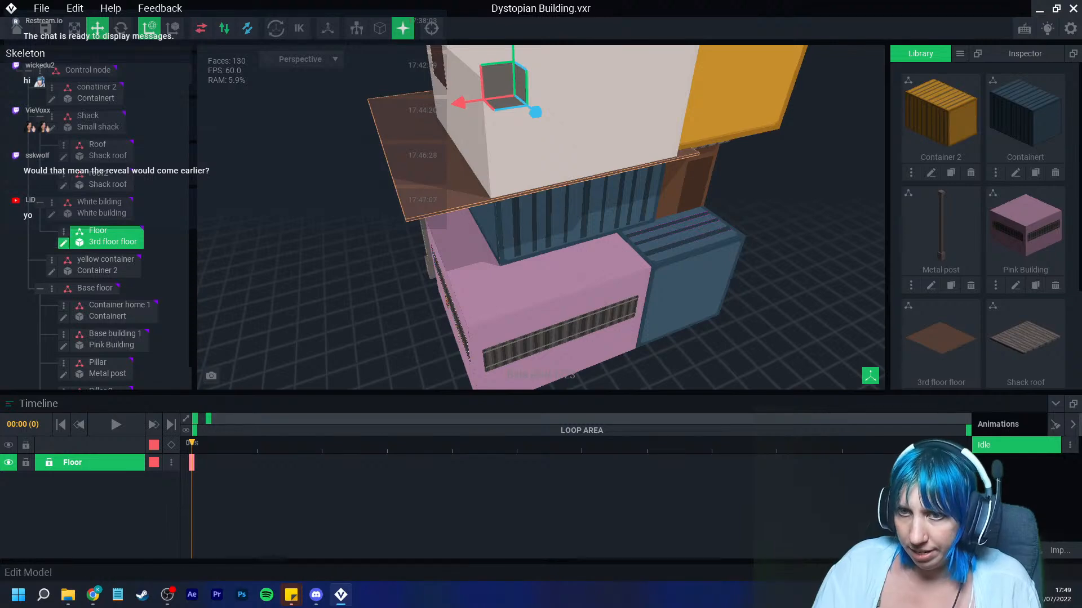
left_click(64, 243)
right_click_drag(390, 266, 374, 316)
scroll(374, 316, "up", 3)
left_click(562, 28)
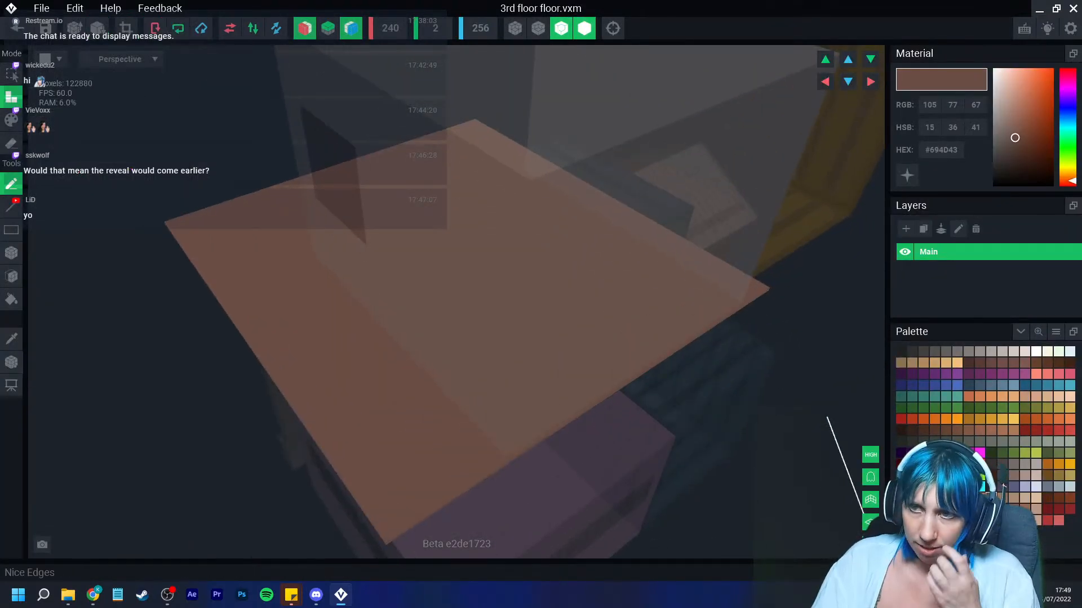
left_click(584, 28)
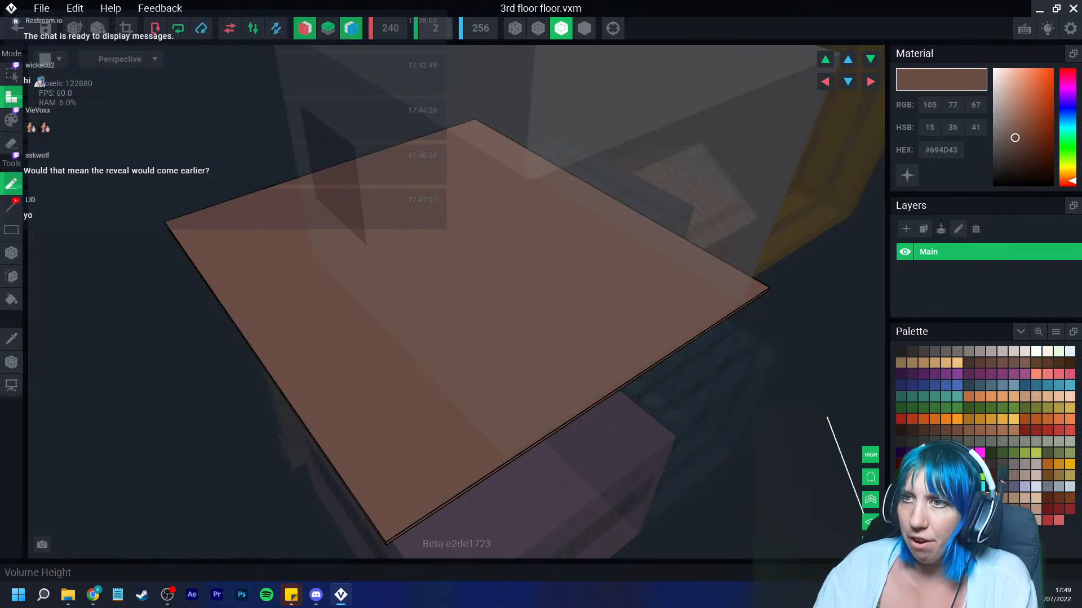
Step: Pick a red color, draw a line across the floor with the Line tool, and undo it
right_click_drag(386, 234, 389, 218)
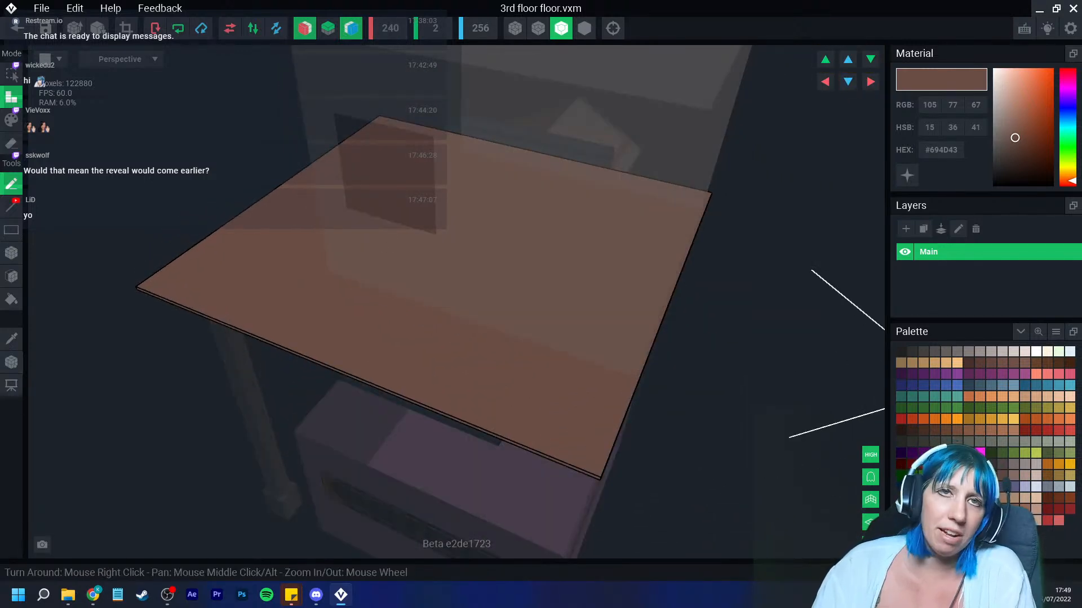
scroll(416, 324, "up", 3)
right_click_drag(416, 324, 489, 348)
left_click(947, 465)
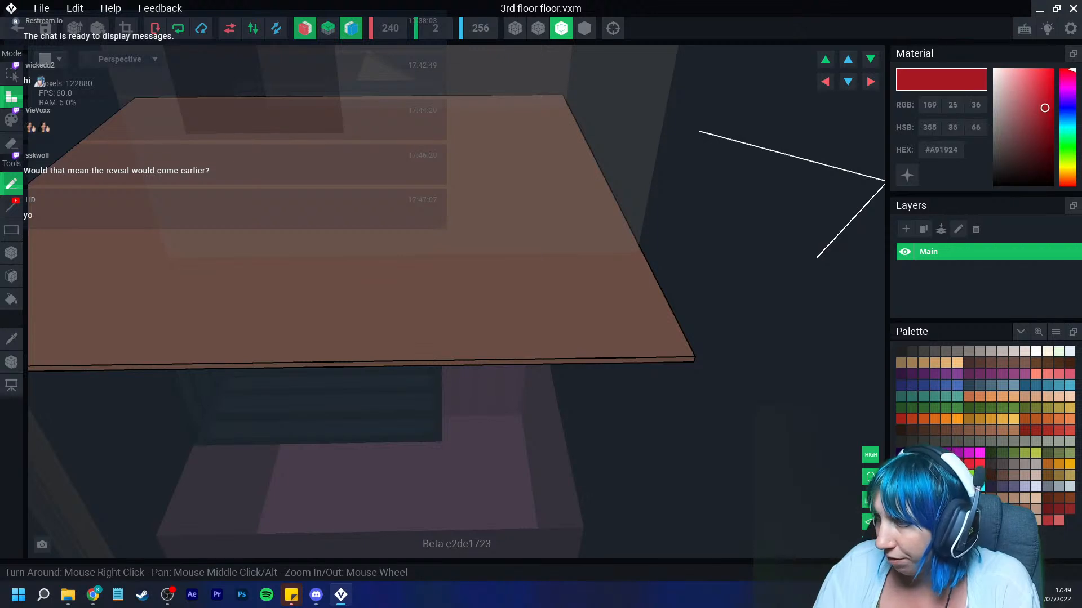
key("p")
key("l")
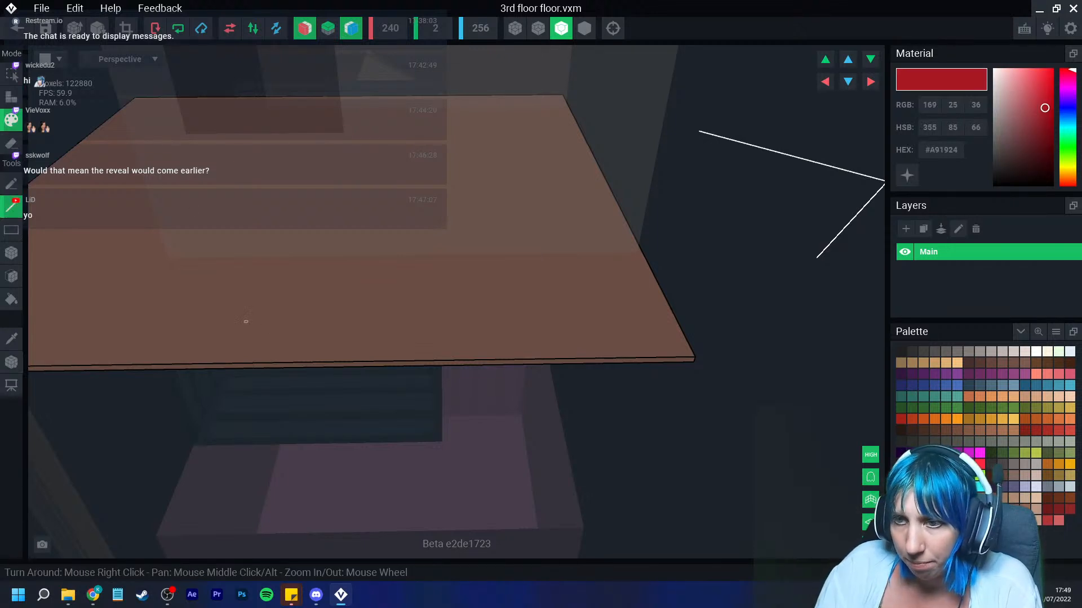
left_click(295, 361)
left_click_drag(295, 361, 325, 257)
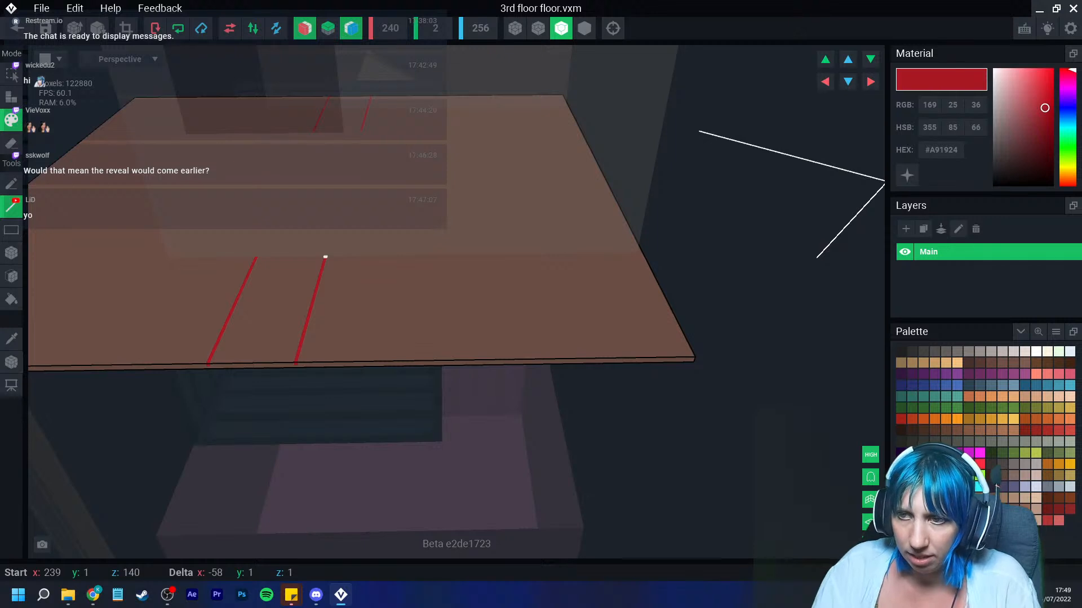
left_click_drag(325, 257, 325, 257)
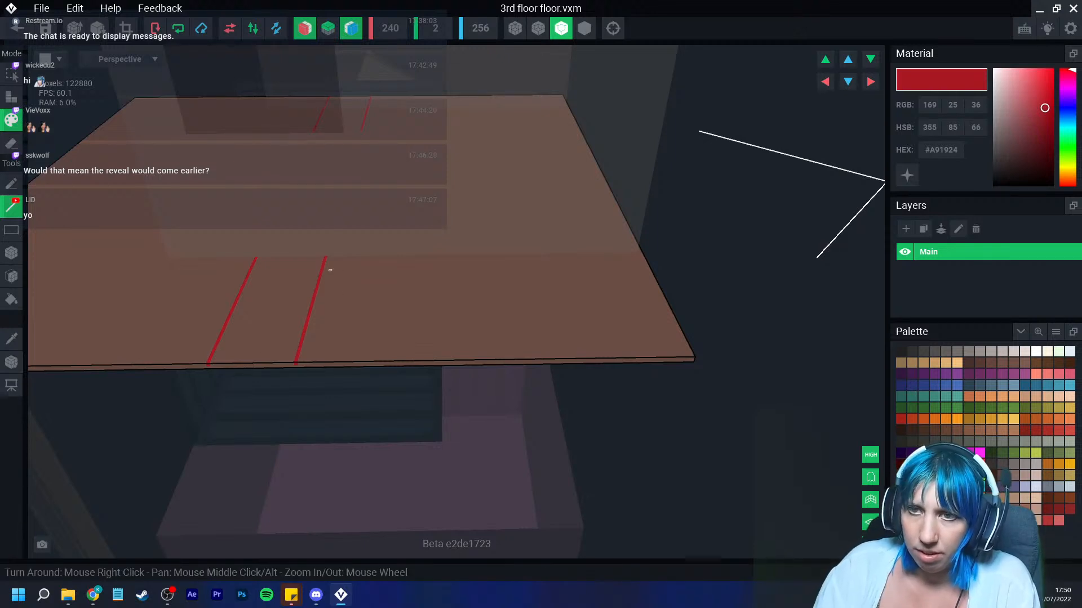
key("ctrl+z")
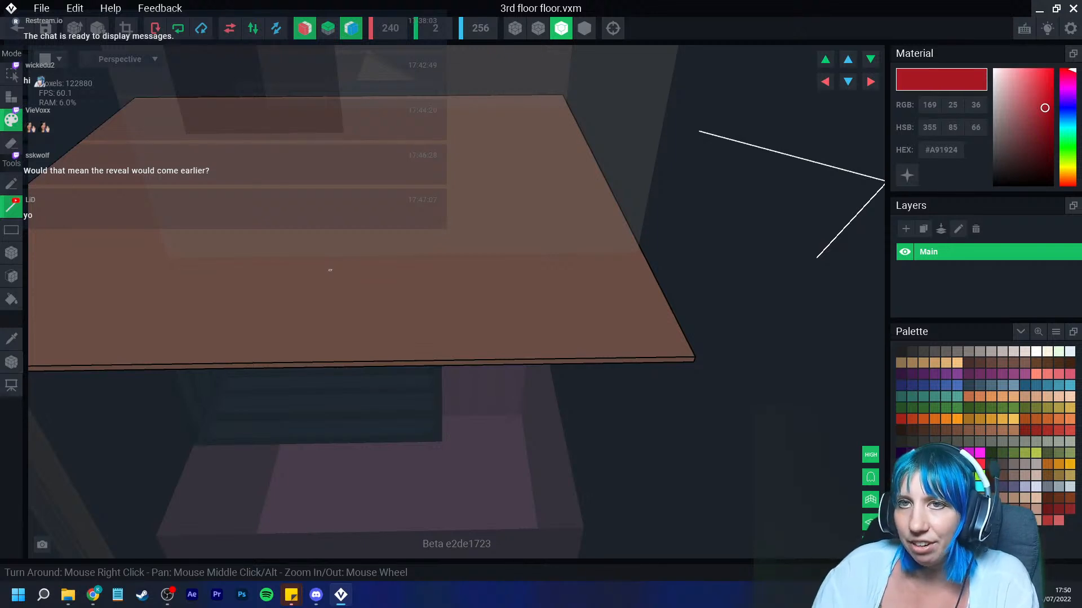
Step: Save the 3rd floor floor model and return to the building assembly
right_click_drag(323, 253, 323, 254)
left_click(17, 28)
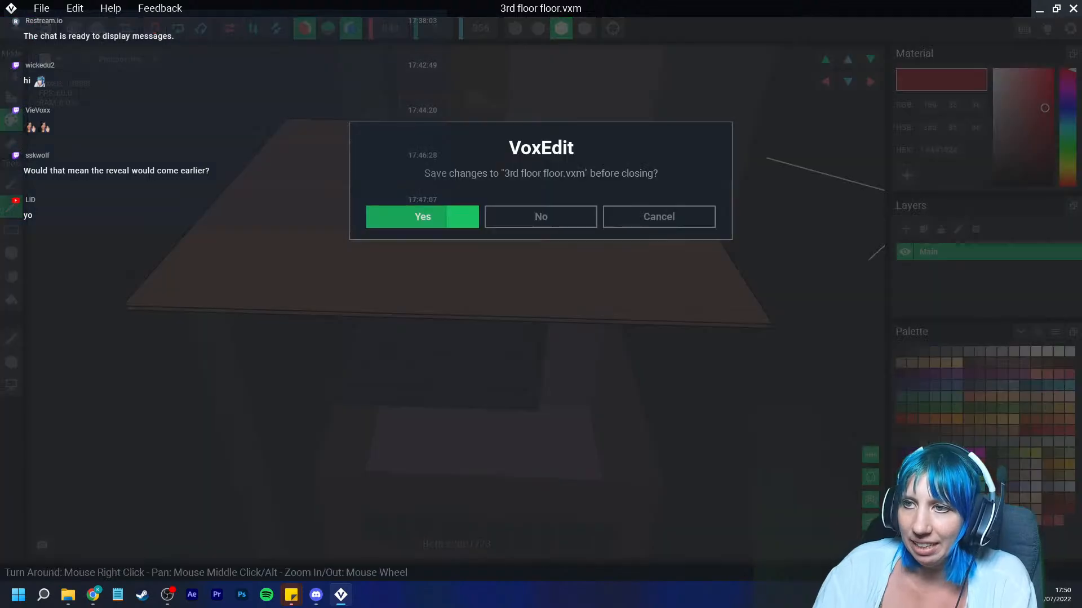
left_click(422, 217)
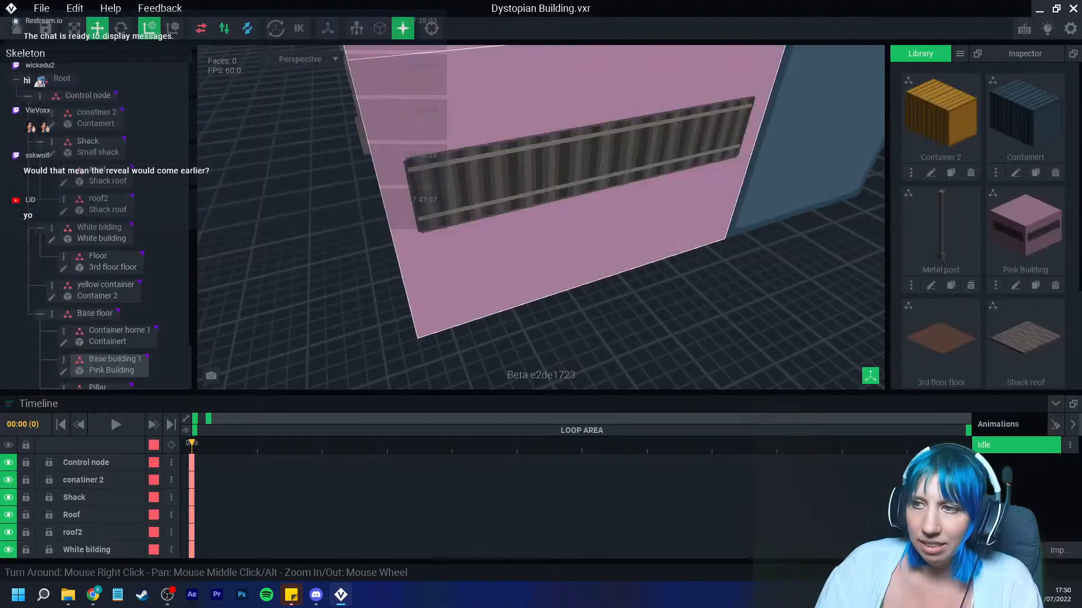
Step: Duplicate the Pillar node and name the copy Pillar 3
right_click_drag(454, 251, 454, 251)
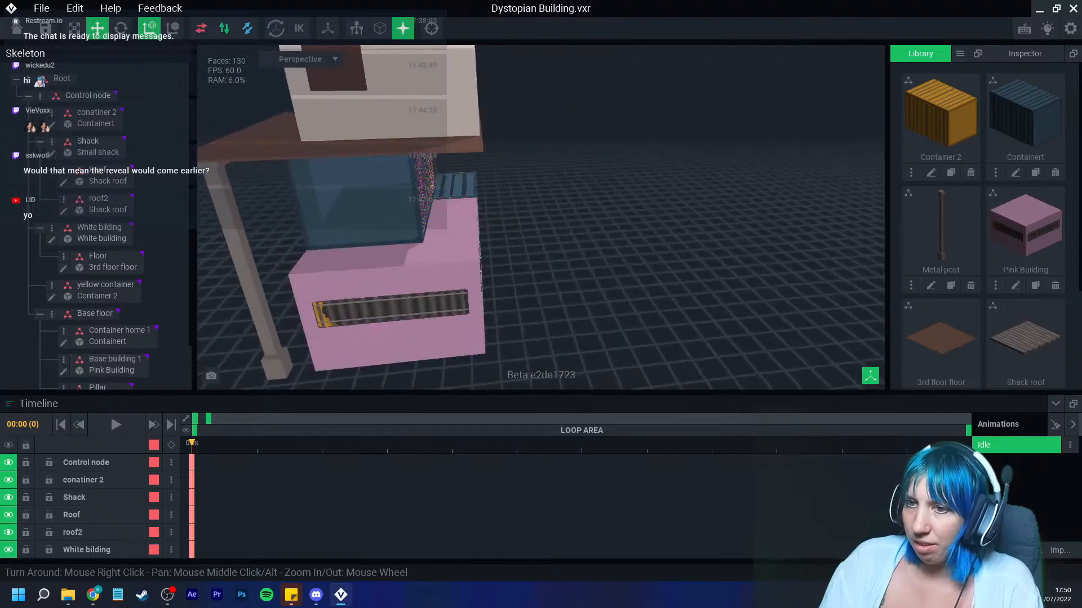
left_click(97, 387)
left_click(64, 337)
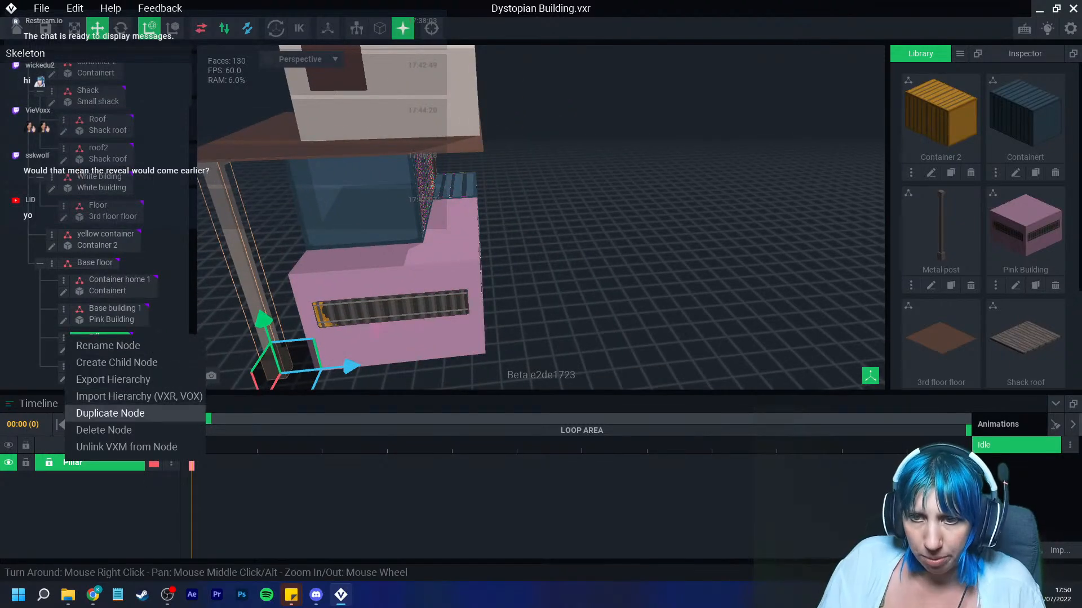
left_click(110, 413)
type("Pillar 3")
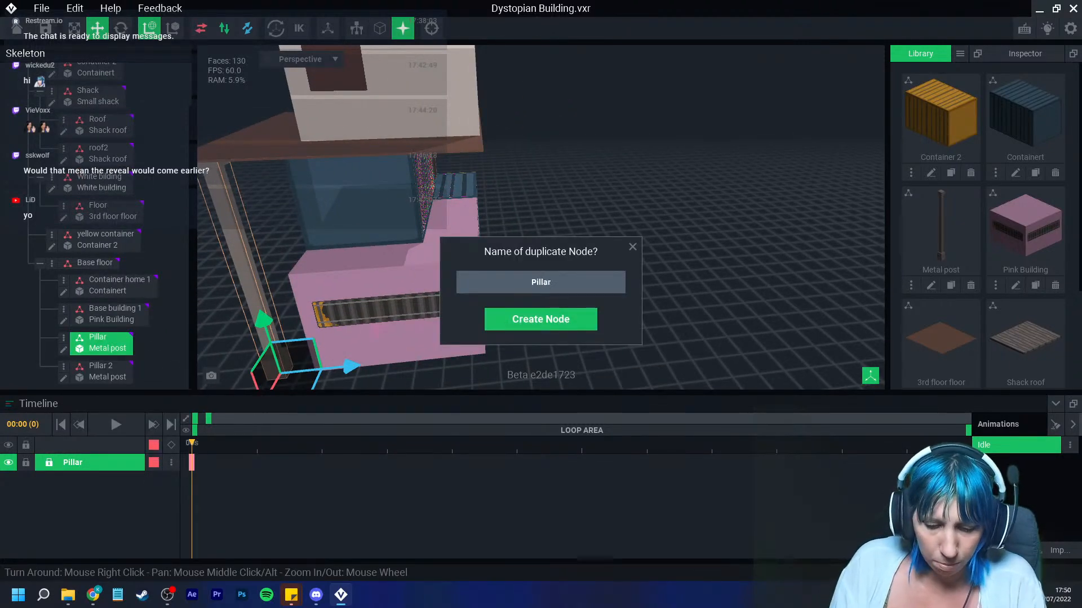
key("Return")
Step: Move Pillar 3 to the front corner of the pink building beneath the floor
left_click_drag(346, 367, 555, 376)
right_click_drag(549, 333, 341, 297)
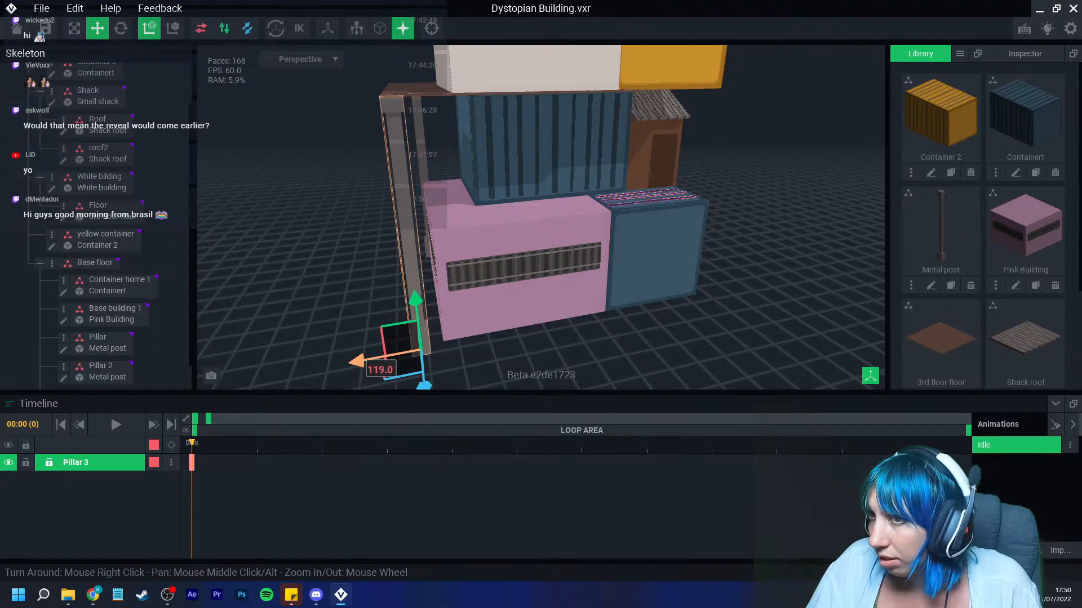
right_click_drag(338, 338, 436, 335)
left_click_drag(457, 386, 460, 389)
right_click_drag(499, 345, 440, 348)
left_click(489, 360)
left_click(444, 320)
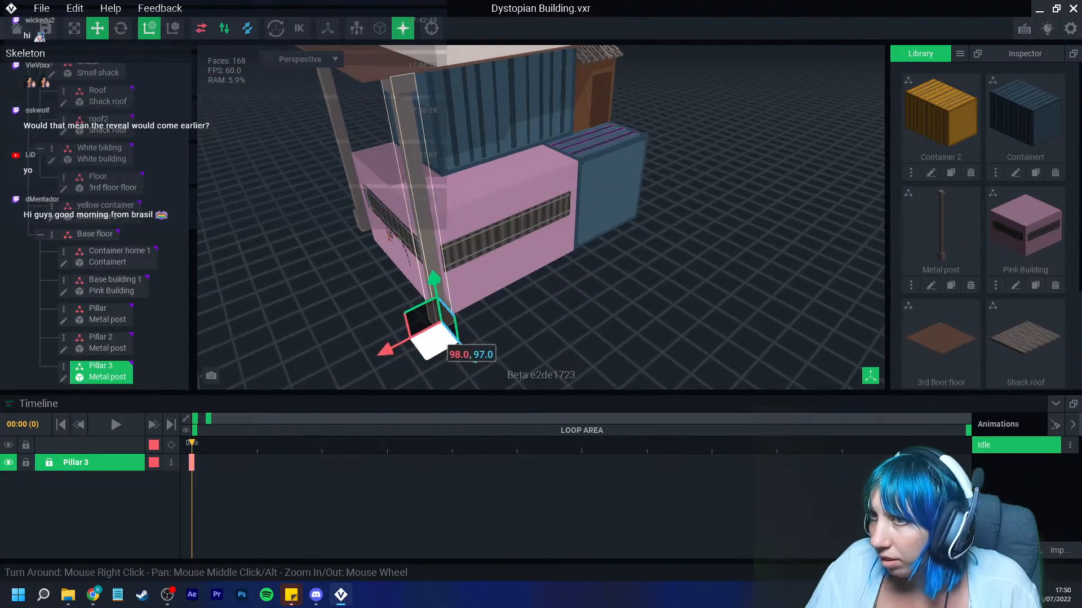
right_click_drag(434, 341, 406, 337)
left_click(409, 338)
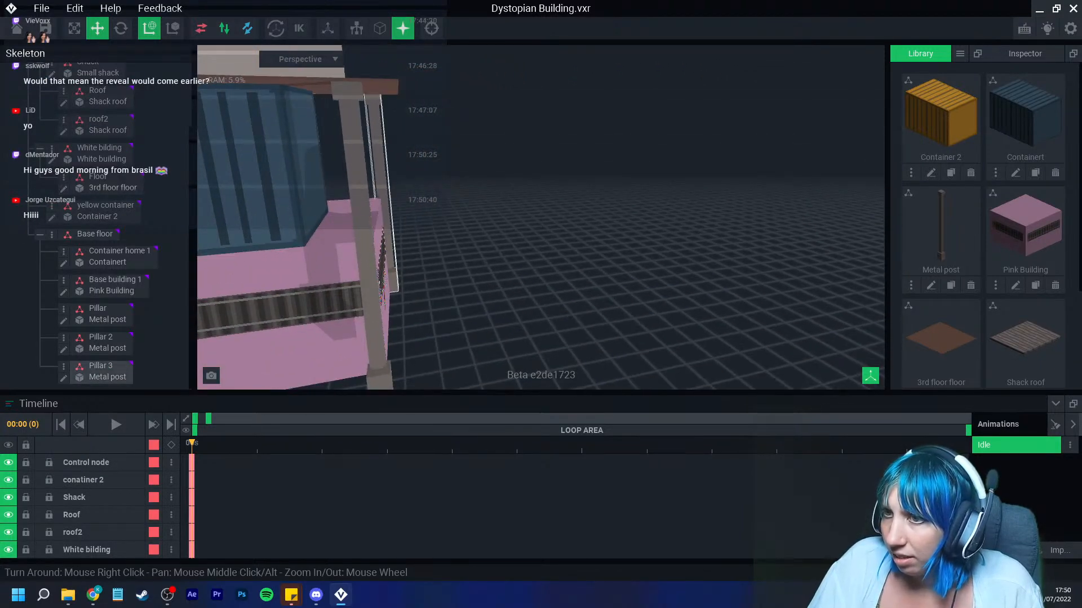
Step: Adjust the original Pillar's position slightly at the pink building's corner
left_click(393, 279)
left_click(375, 328)
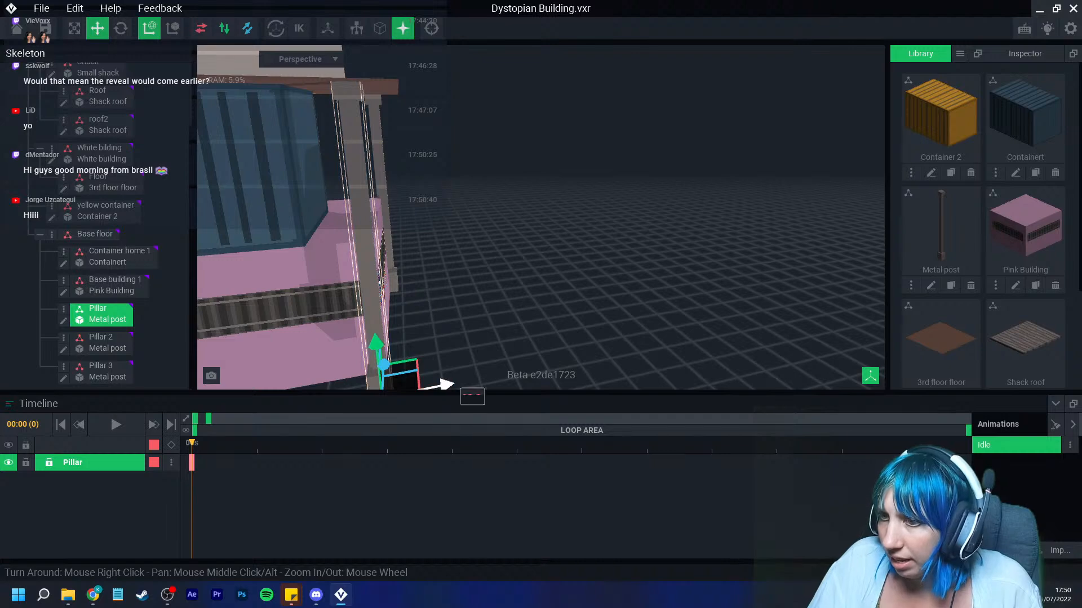
scroll(449, 383, "down", 3)
left_click_drag(448, 370, 453, 370)
left_click(479, 324)
mouse_move(479, 316)
right_mouse_down()
mouse_move(430, 326)
mouse_move(481, 333)
right_mouse_up()
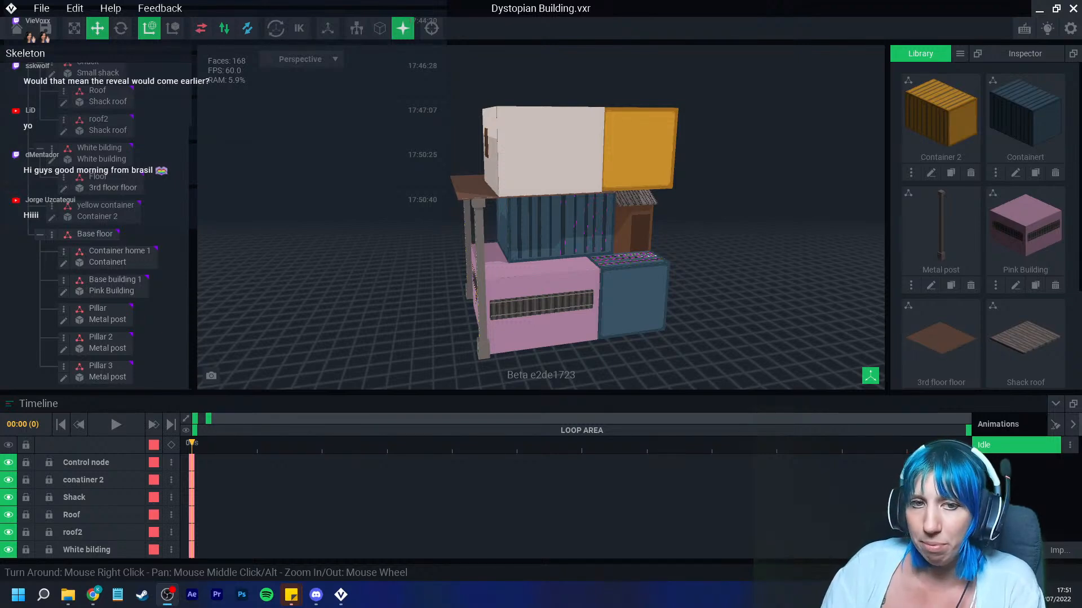
mouse_move(478, 270)
right_mouse_down()
mouse_move(552, 265)
mouse_move(471, 282)
right_mouse_up()
Step: Save the building, return to the start screen and reopen Dystopian Building.vxr
scroll(564, 262, "up", 5)
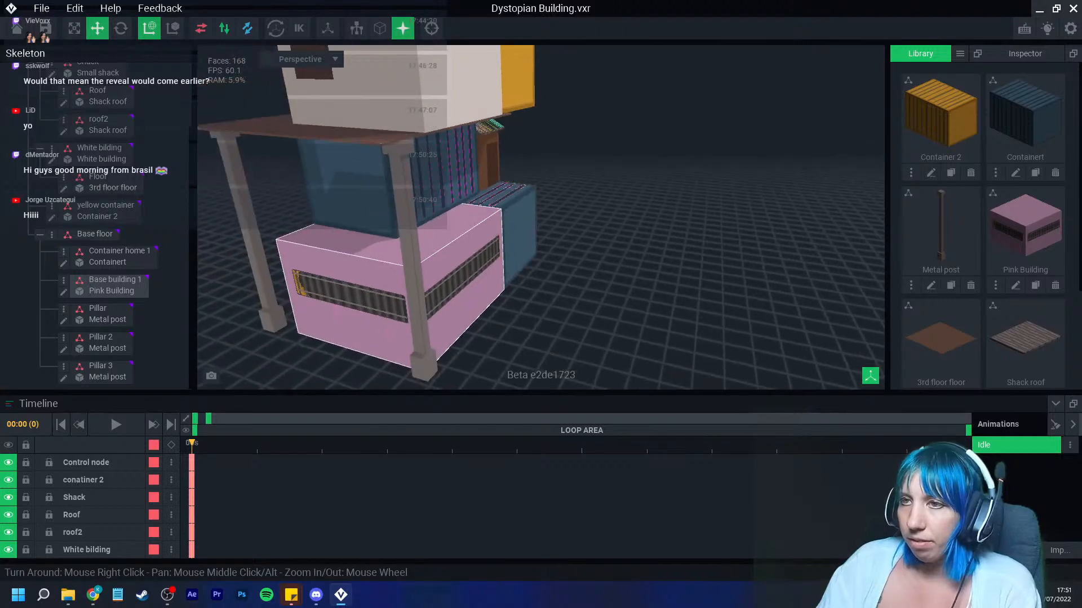
left_click(17, 28)
left_click(422, 217)
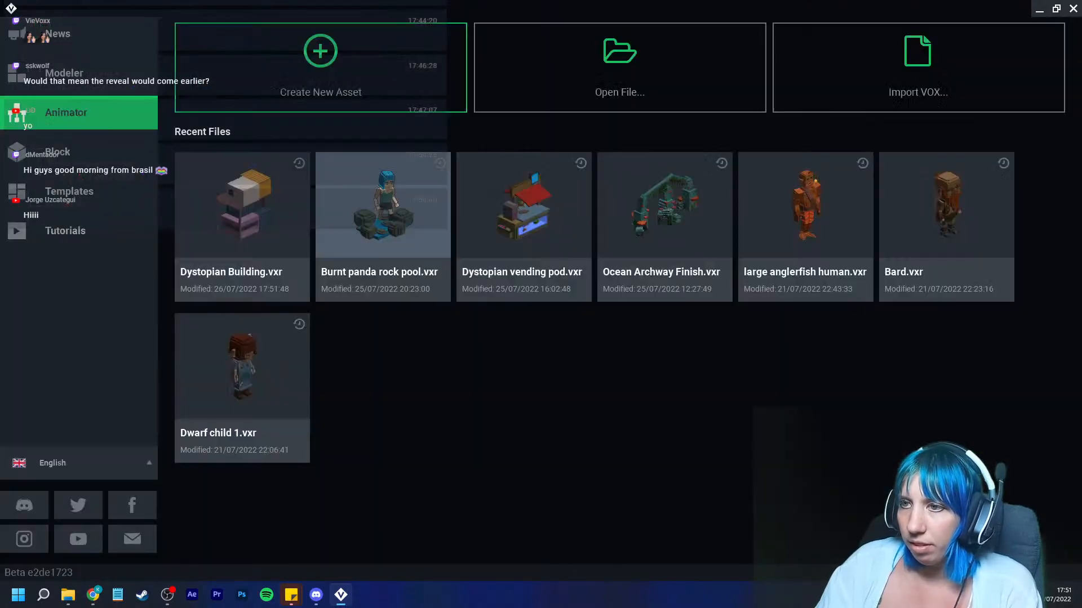
left_click(248, 215)
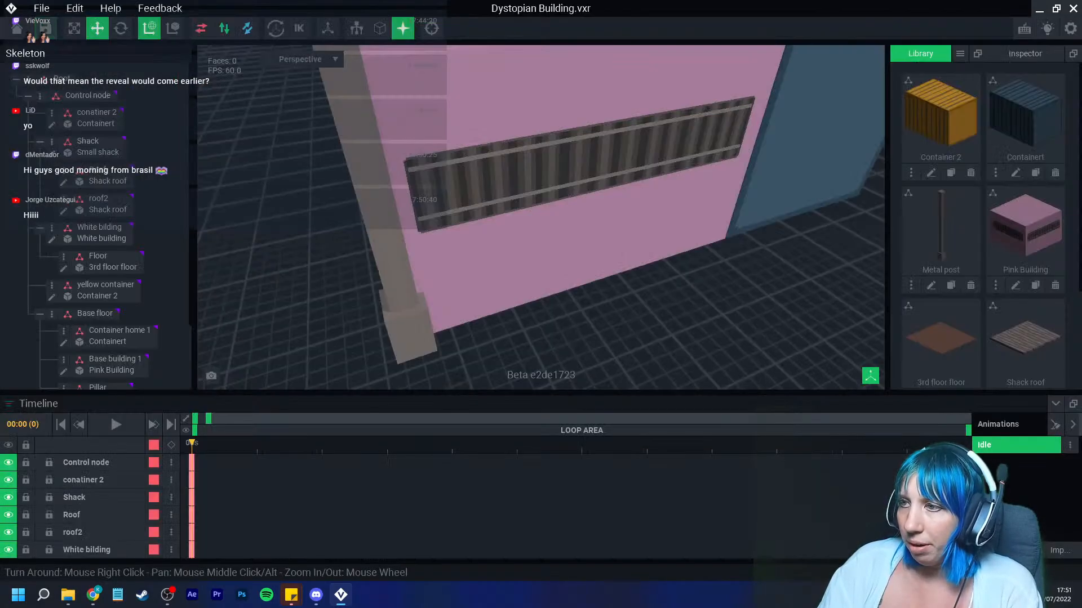
Step: Open the 3rd floor floor model for editing from the Floor node
scroll(449, 255, "down", 5)
right_click_drag(449, 254, 449, 255)
mouse_move(526, 216)
right_mouse_down()
mouse_move(500, 218)
mouse_move(517, 220)
mouse_move(534, 203)
right_mouse_up()
scroll(500, 217, "up", 5)
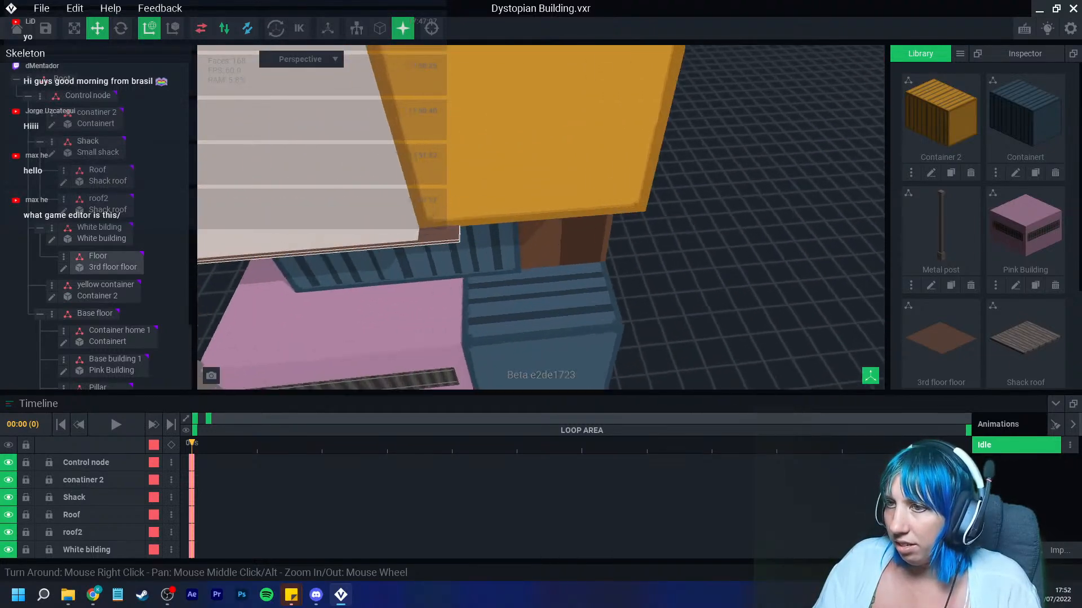
right_click_drag(443, 236, 445, 239)
left_click(445, 239)
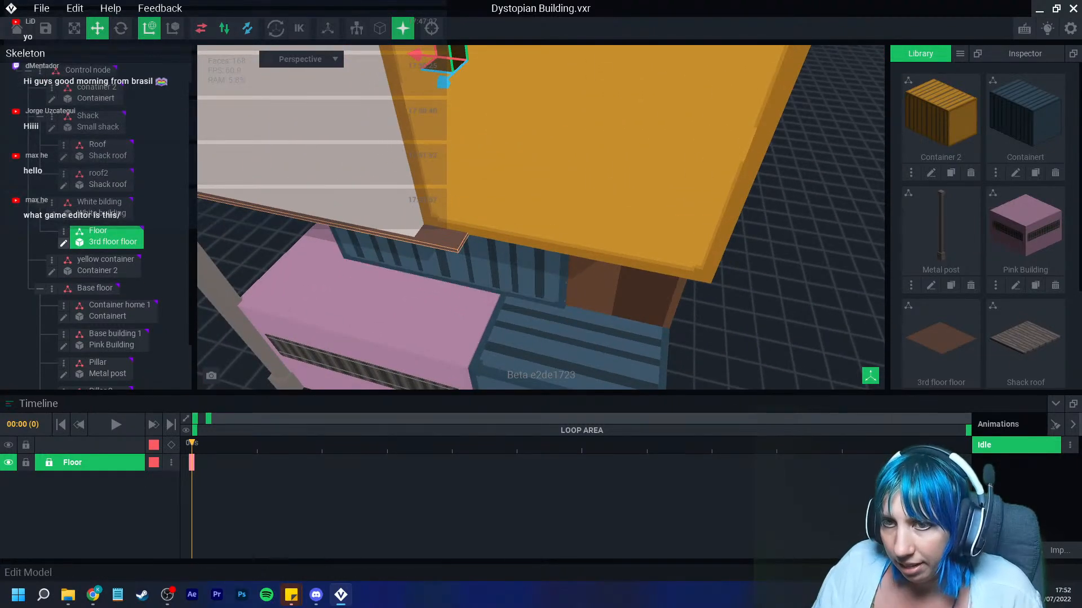
left_click(63, 243)
right_click_drag(494, 314, 494, 315)
Step: Erase a rectangular notch from the floor's corner with the Box tool in erase mode
left_click(11, 144)
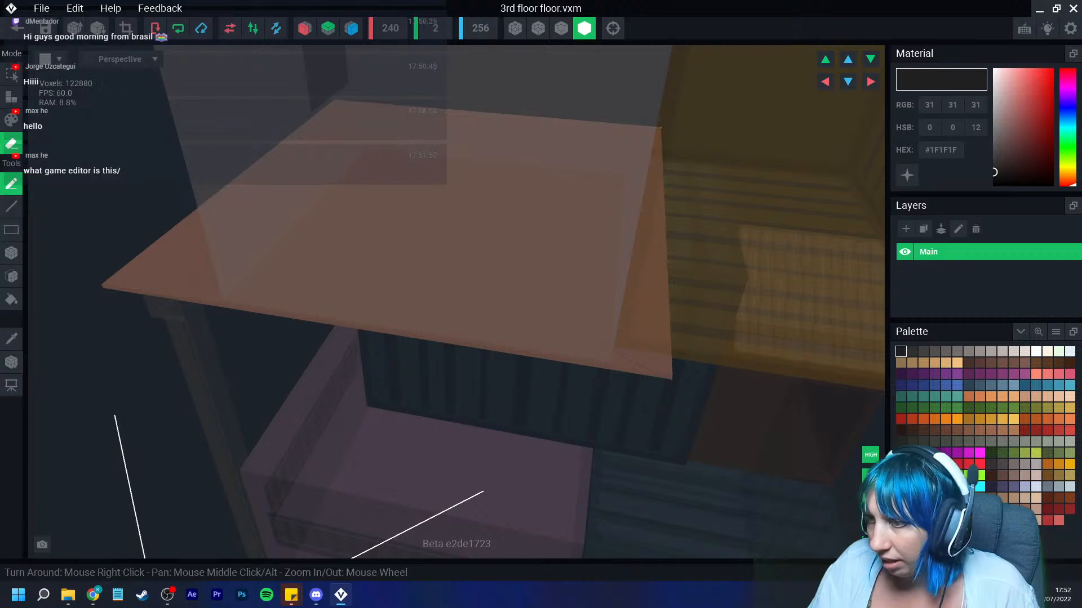
left_click(561, 28)
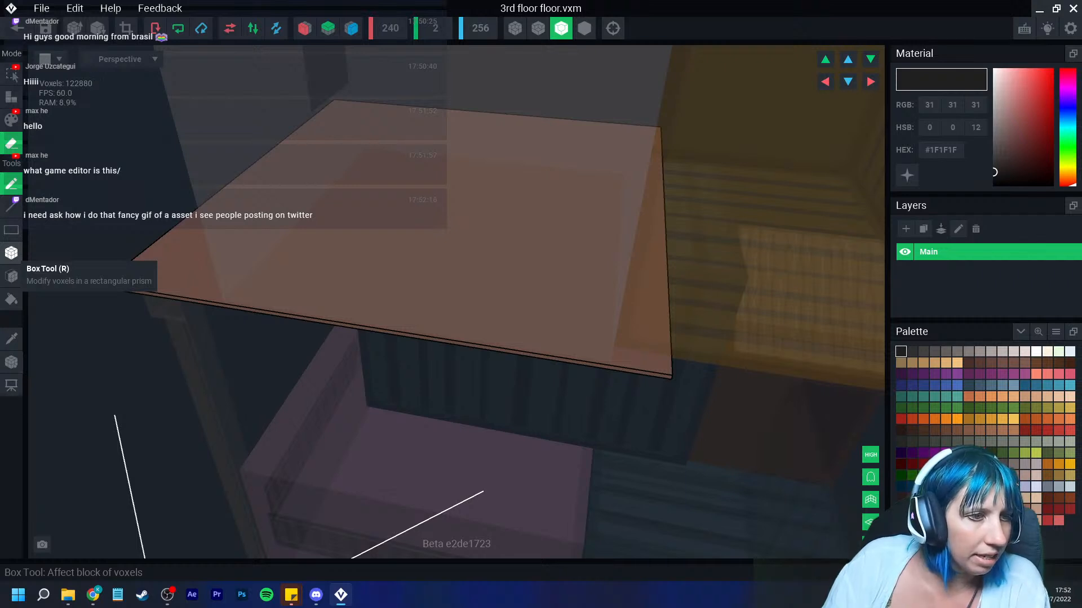
left_click(12, 253)
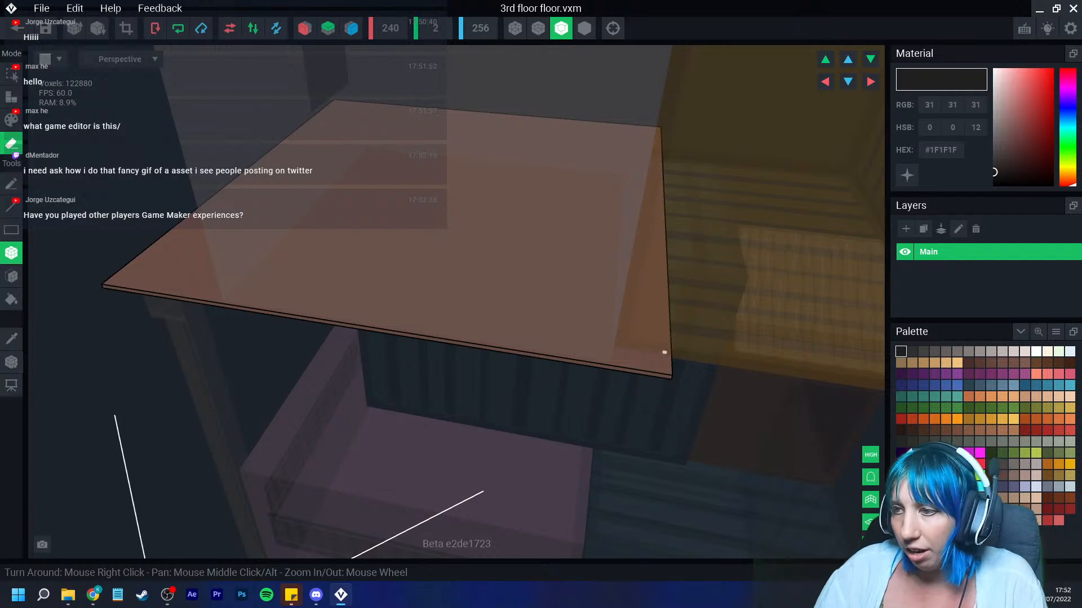
right_click_drag(665, 353, 440, 355)
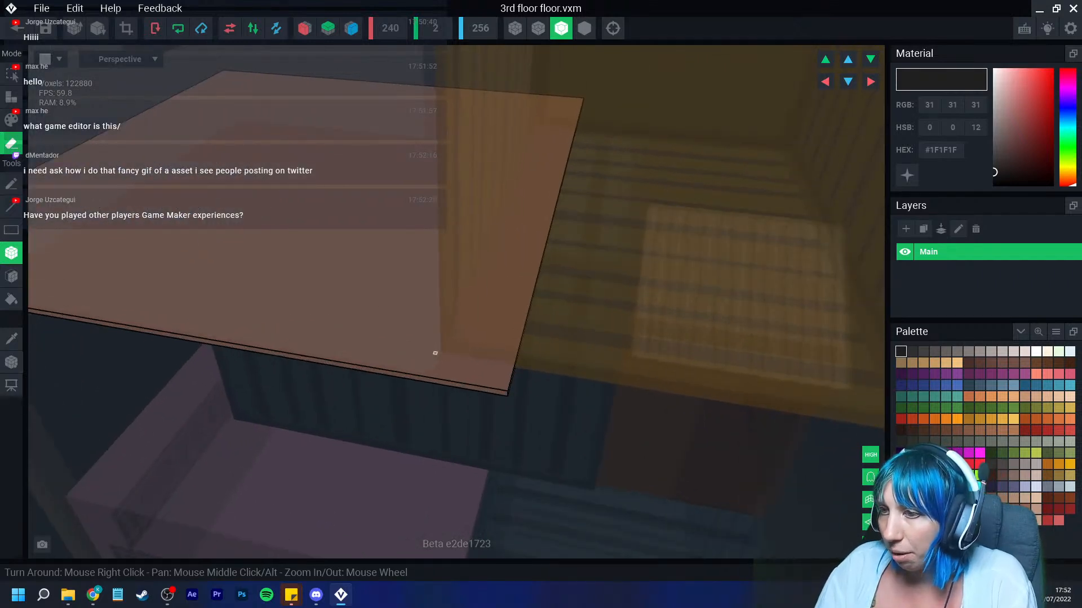
left_click_drag(435, 353, 512, 393)
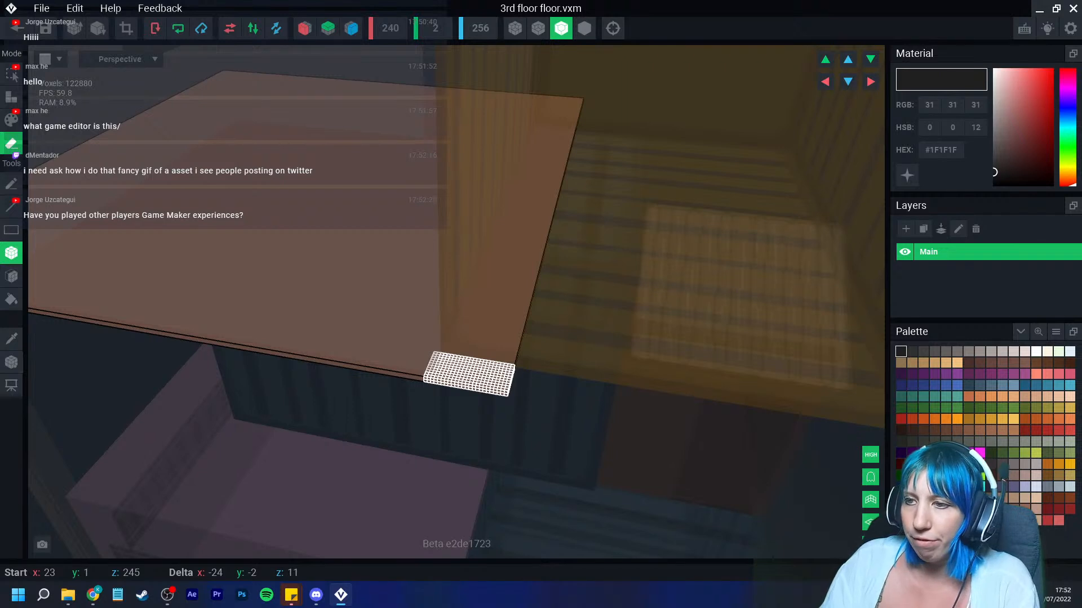
left_click_drag(512, 393, 511, 393)
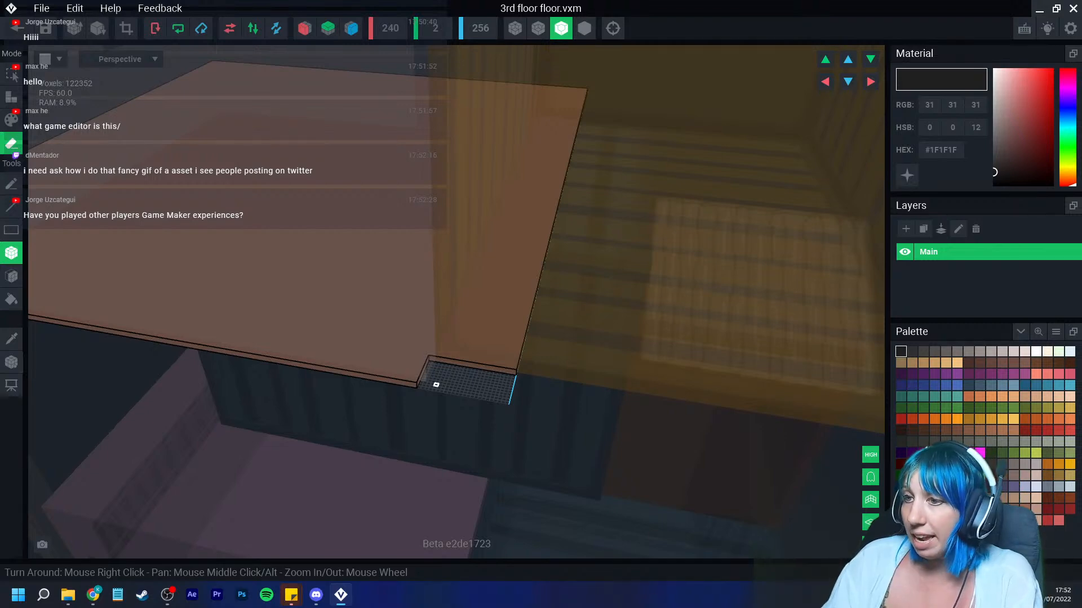
Step: Switch to attach mode and pick the floor's brown color from its surface
right_click_drag(434, 380, 463, 354)
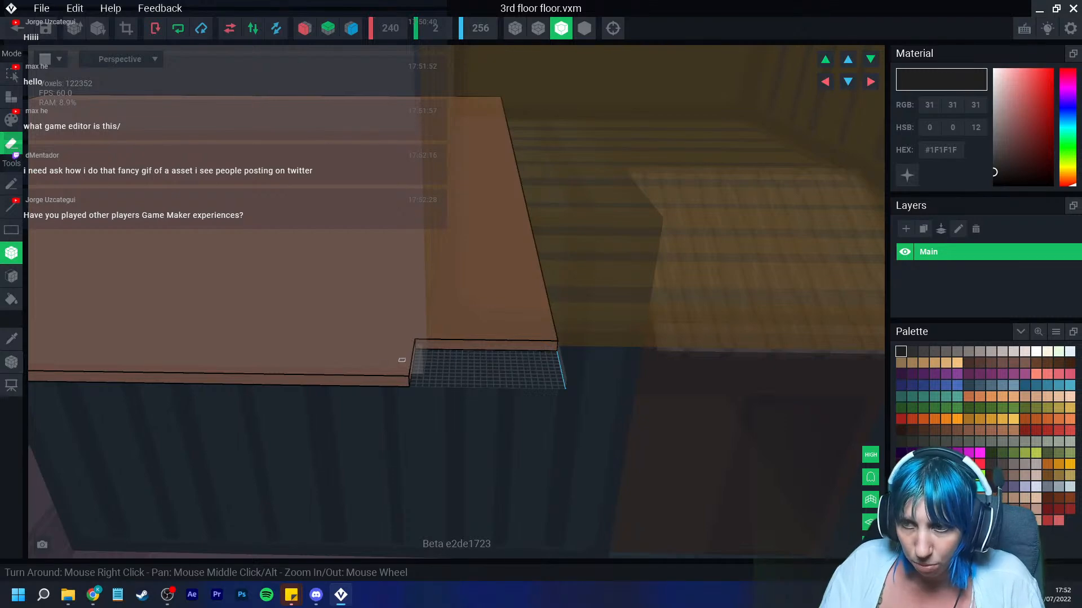
mouse_move(35, 312)
right_mouse_down()
mouse_move(251, 298)
mouse_move(194, 293)
right_mouse_up()
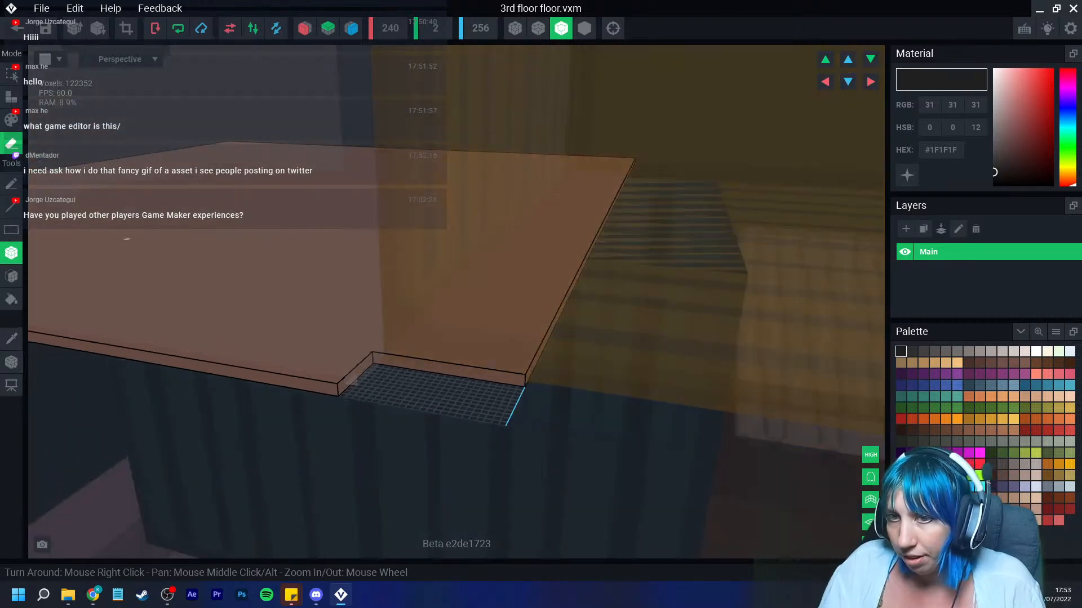
left_click(12, 97)
left_click(11, 276)
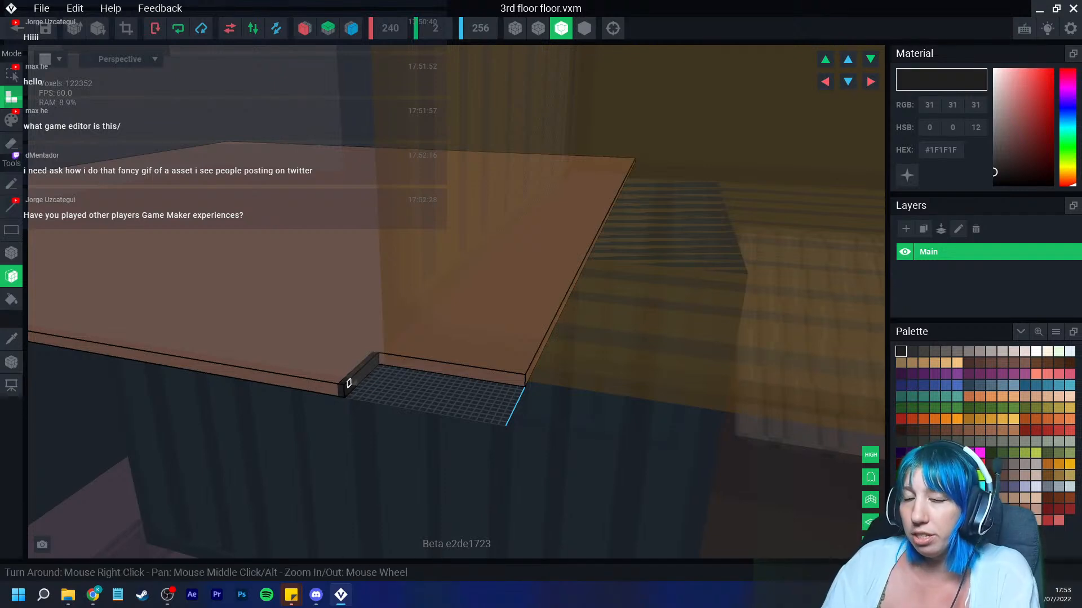
left_click(349, 384)
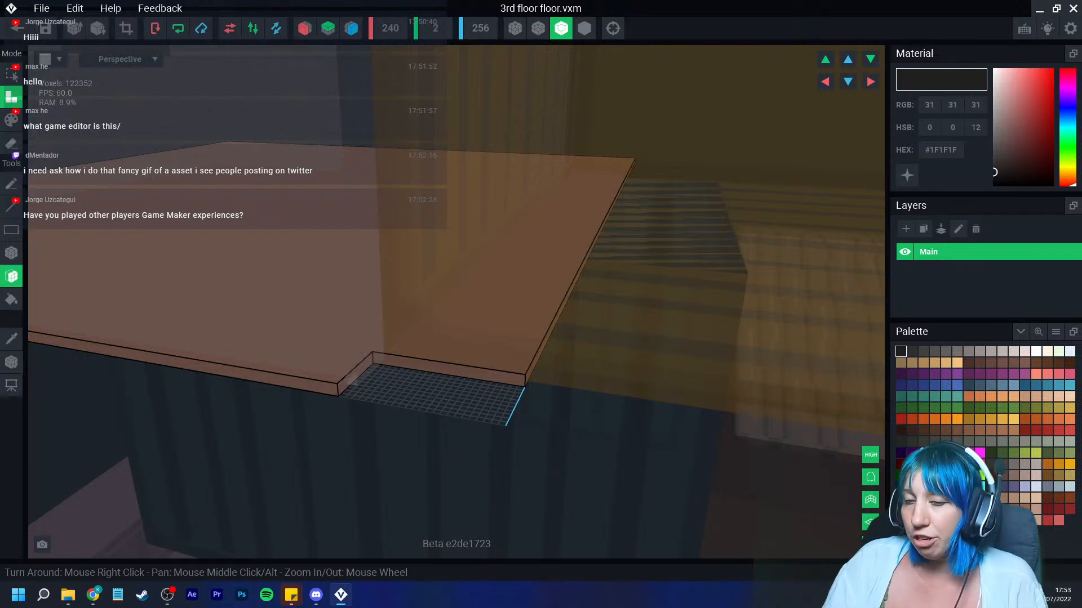
key("i")
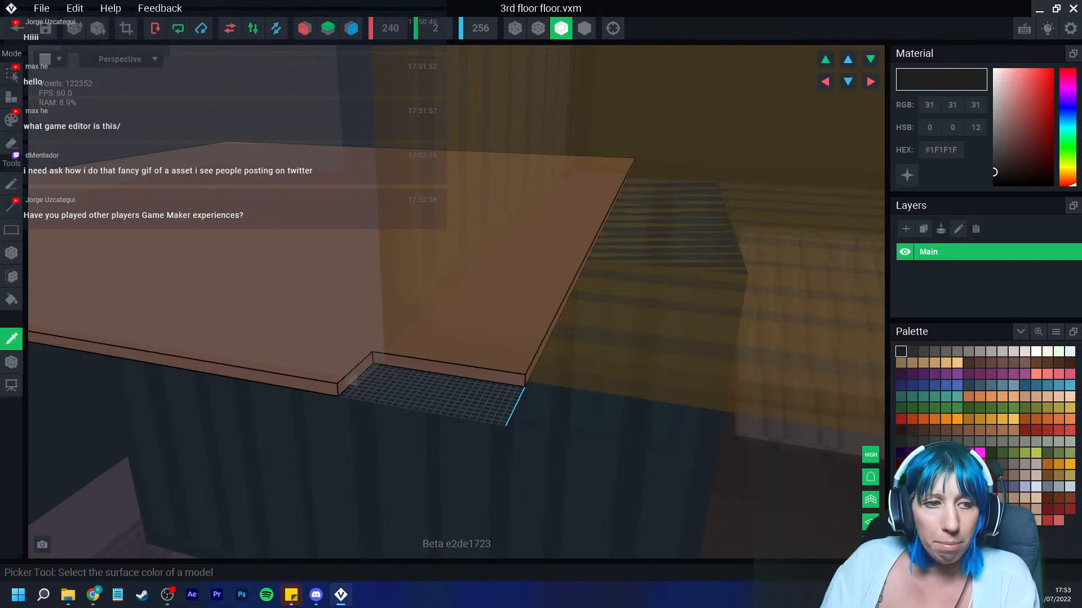
left_click(242, 331)
Step: Add a strip of brown voxels along the inner edge of the notch
right_click_drag(388, 372, 365, 367)
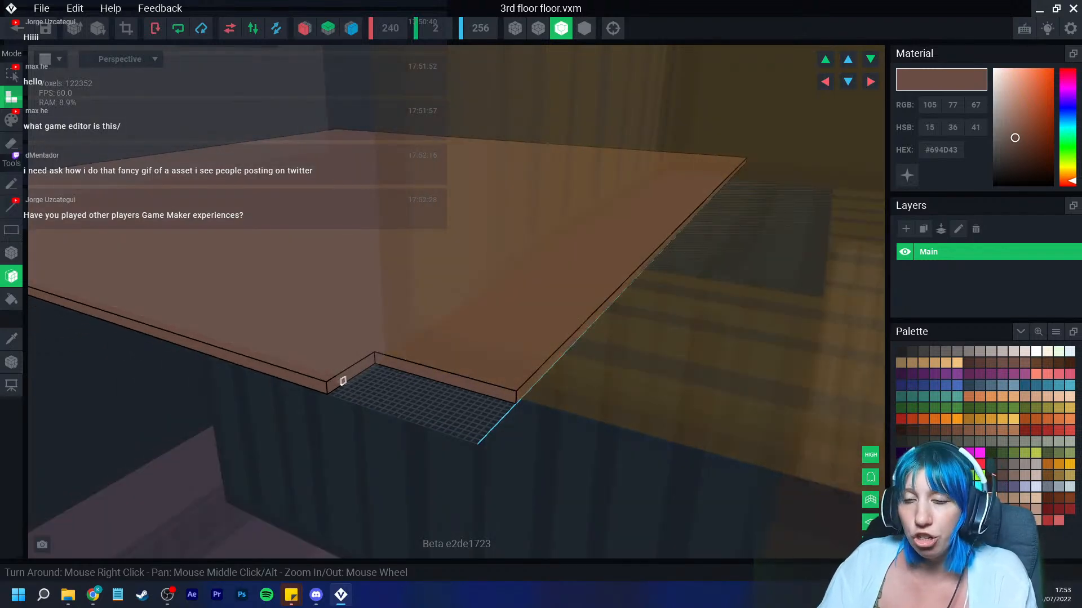
left_click(342, 381)
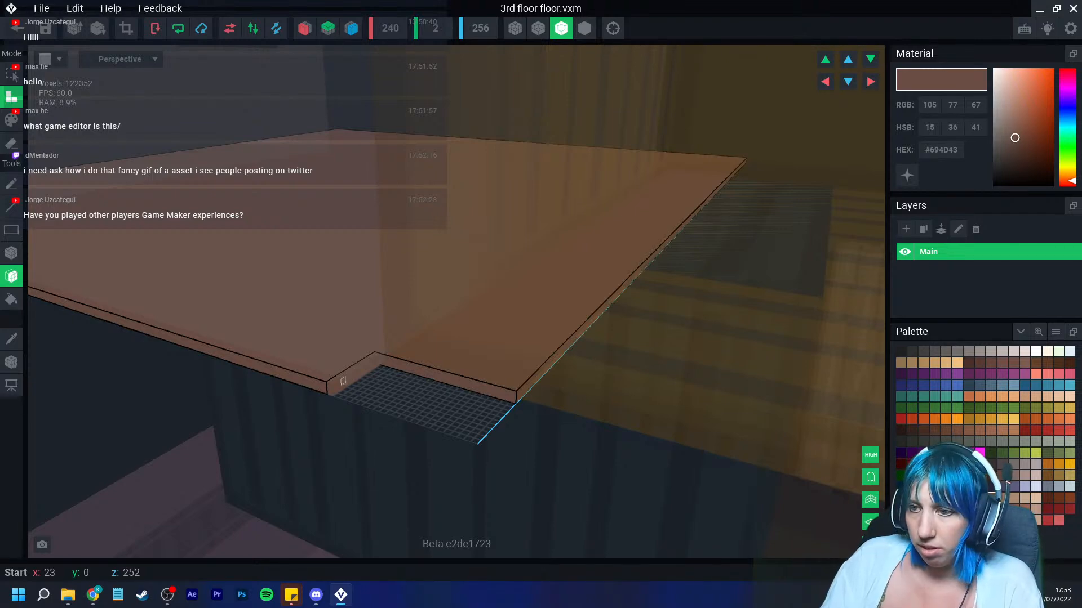
right_click_drag(343, 383, 373, 373)
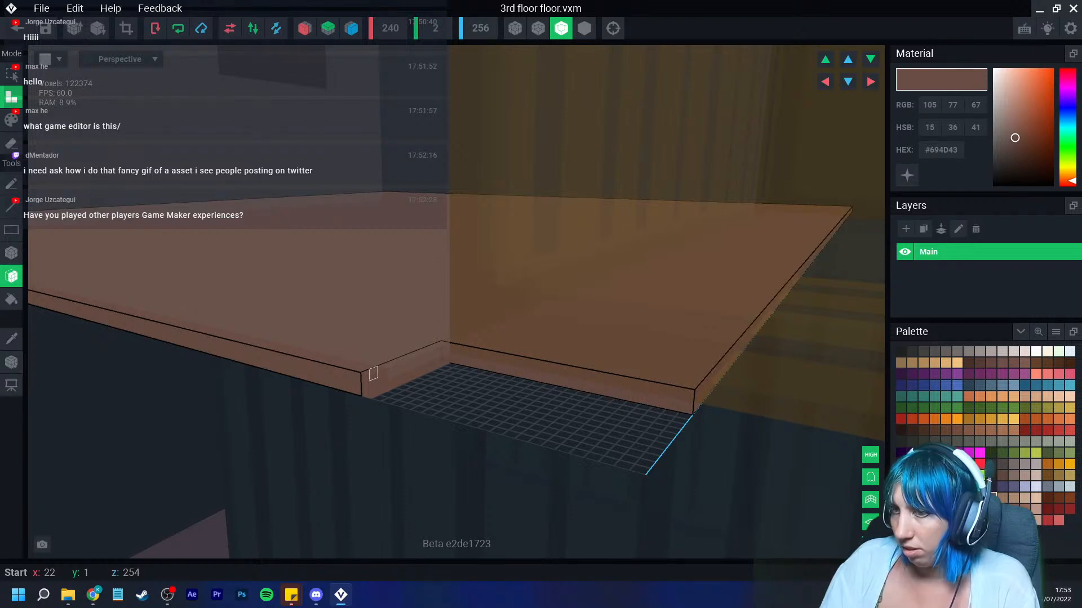
left_click(373, 373)
scroll(417, 390, "down", 3)
right_click_drag(419, 391, 463, 388)
scroll(416, 396, "up", 3)
scroll(416, 397, "up", 2)
left_click_drag(469, 381, 470, 381)
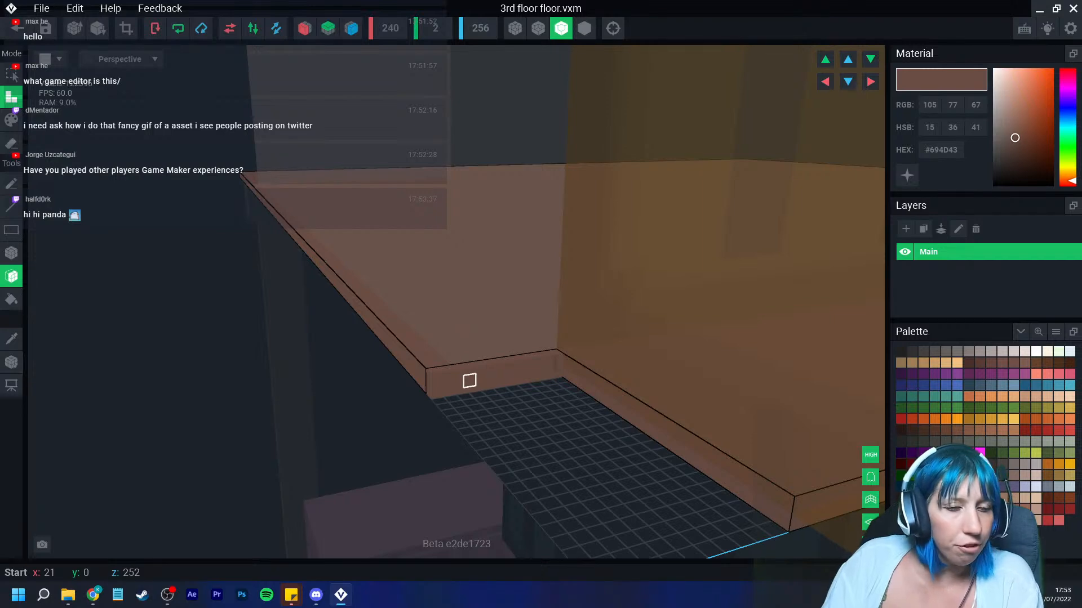
scroll(469, 381, "down", 3)
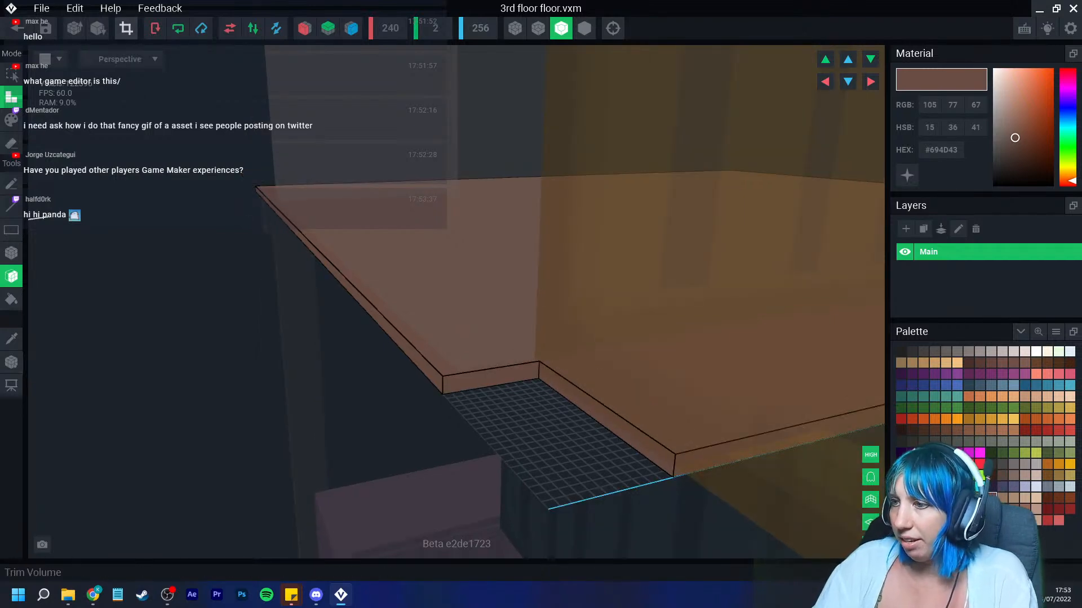
Step: Trim the model's volume, save it and return to the building assembly
left_click(126, 28)
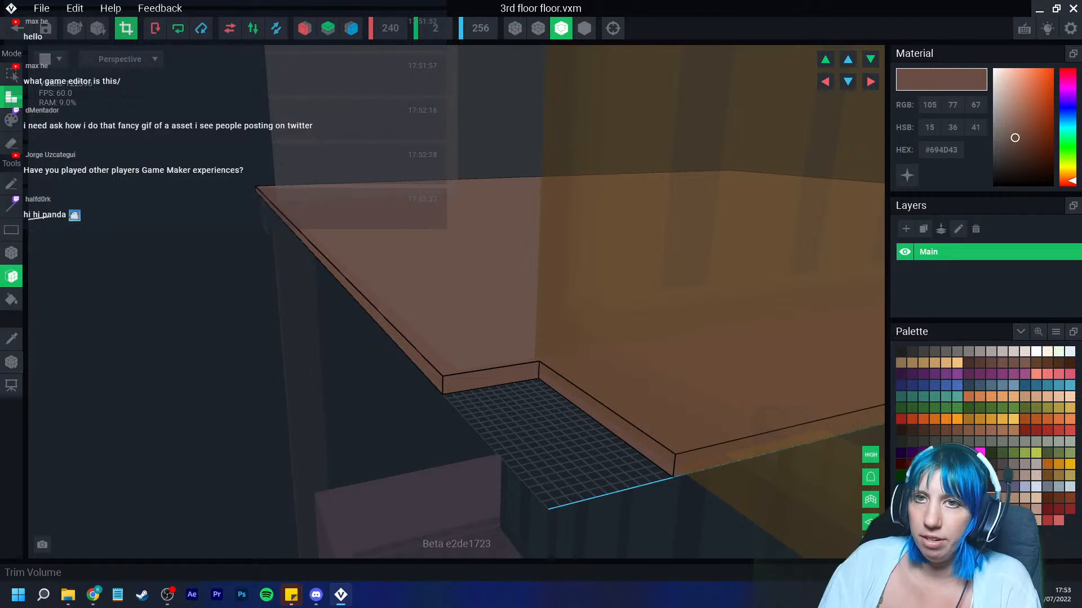
left_click(17, 28)
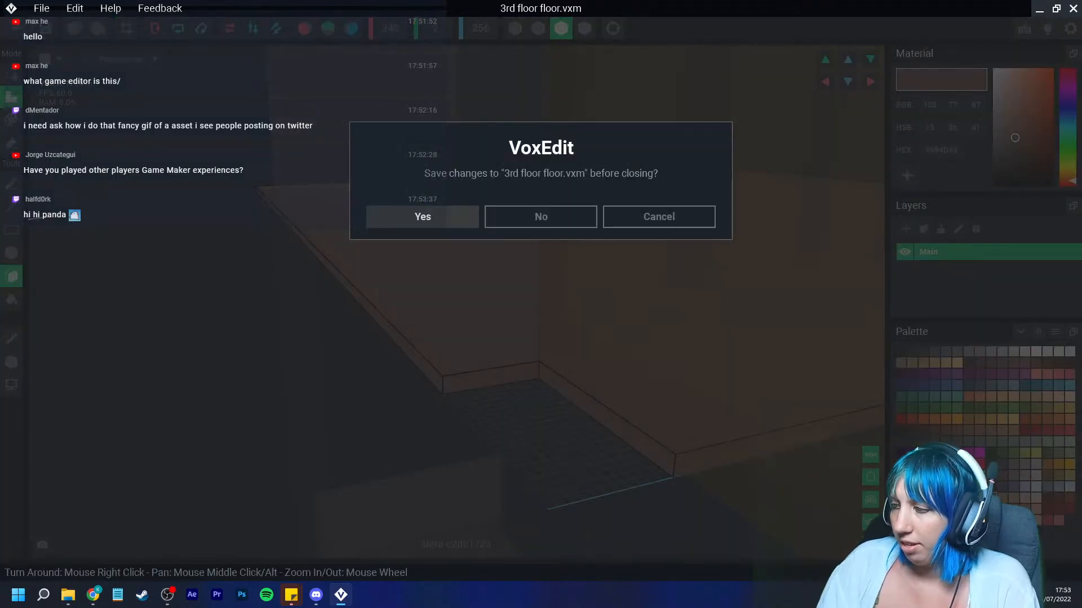
left_click(423, 217)
scroll(545, 232, "down", 5)
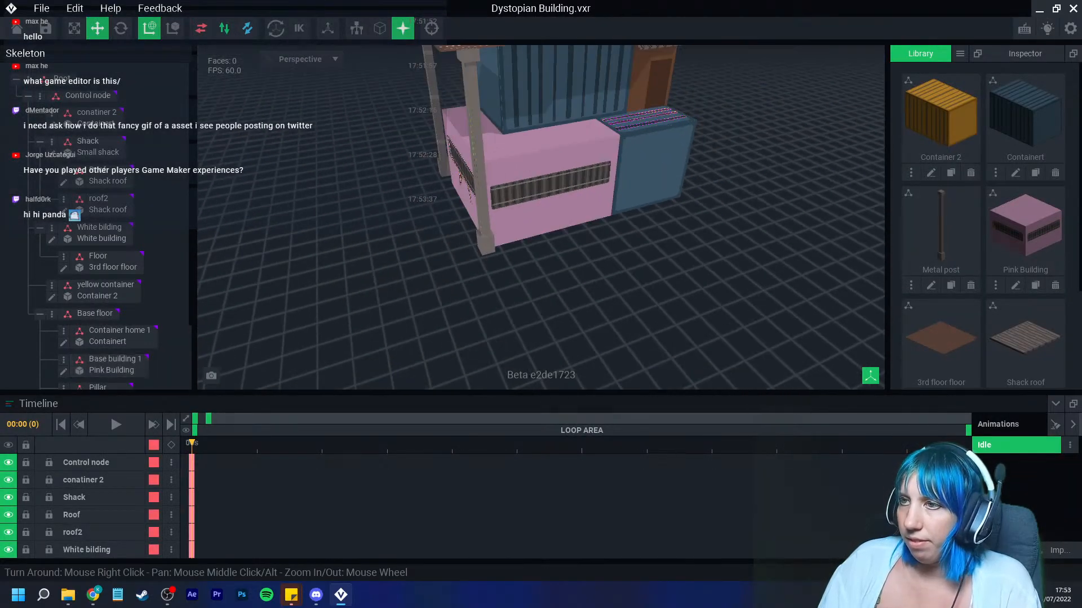
right_click_drag(553, 235, 545, 232)
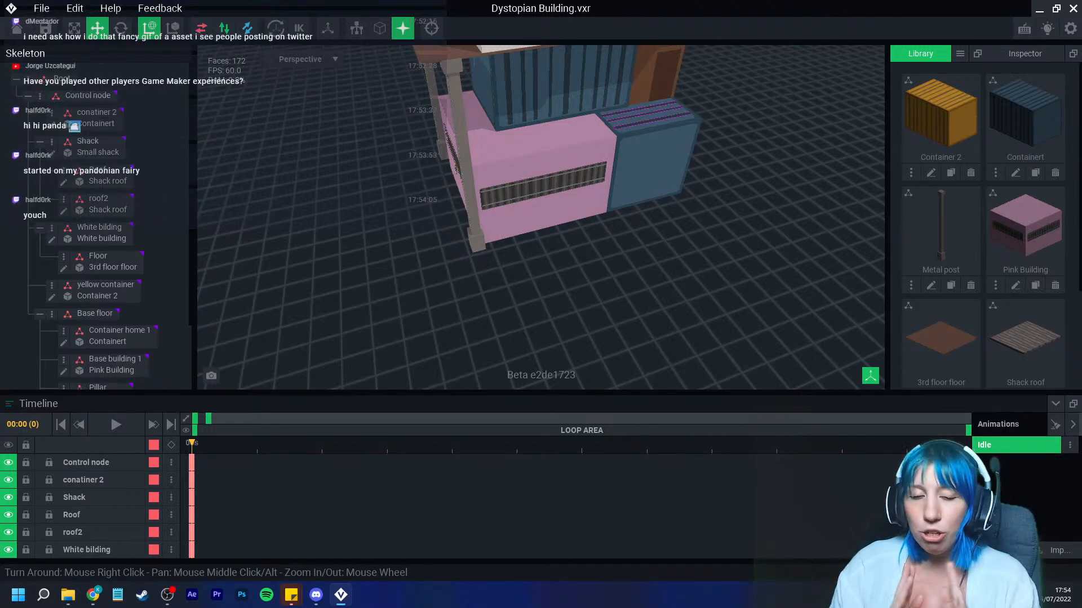
Step: Switch to the browser and read through the 'Pandonian Fairies' VoxEdit Contest article
key("alt+Tab")
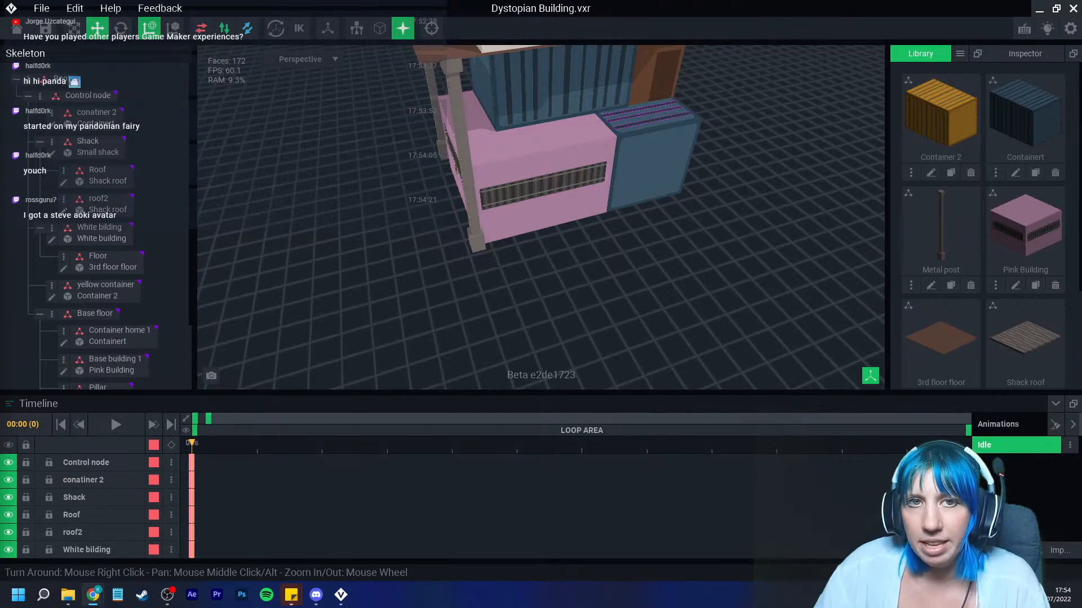
left_click_drag(0, 264, 443, 0)
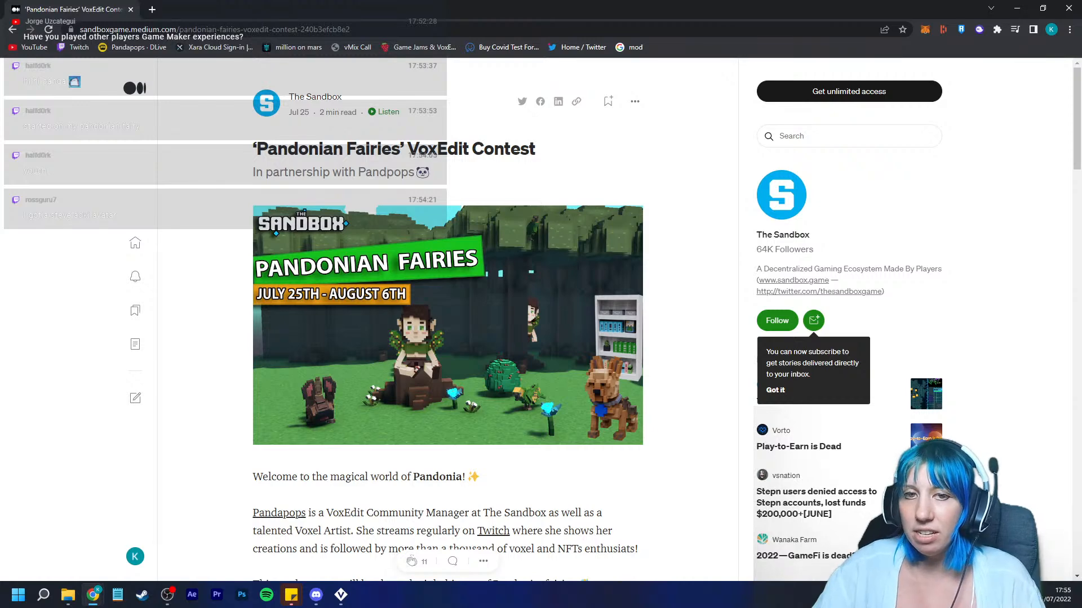
scroll(448, 315, "down", 5)
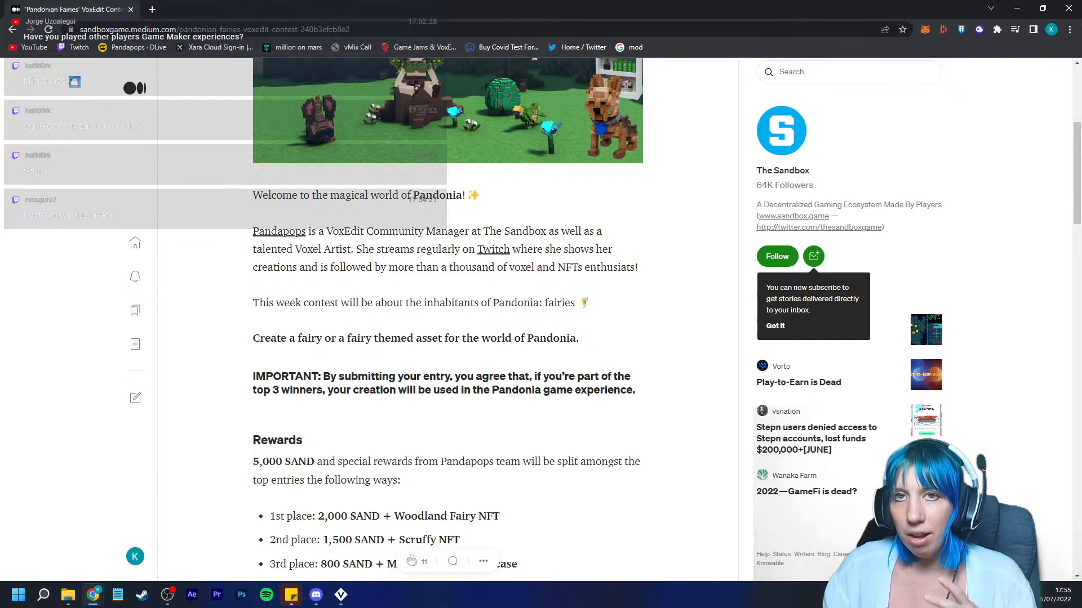
scroll(448, 316, "up", 5)
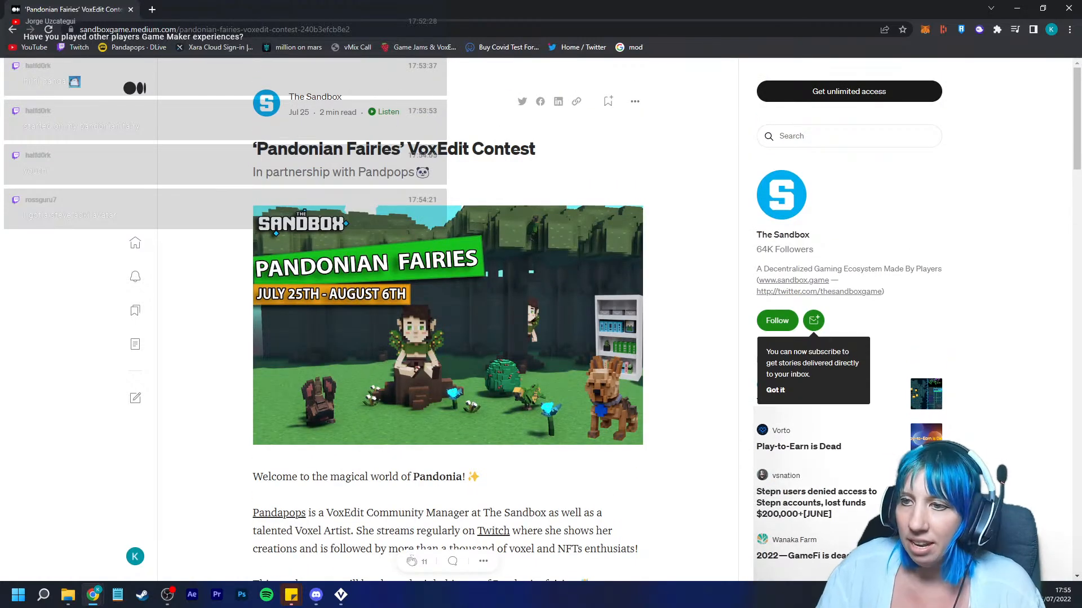
left_click(448, 325)
left_click(447, 325)
scroll(448, 325, "down", 7)
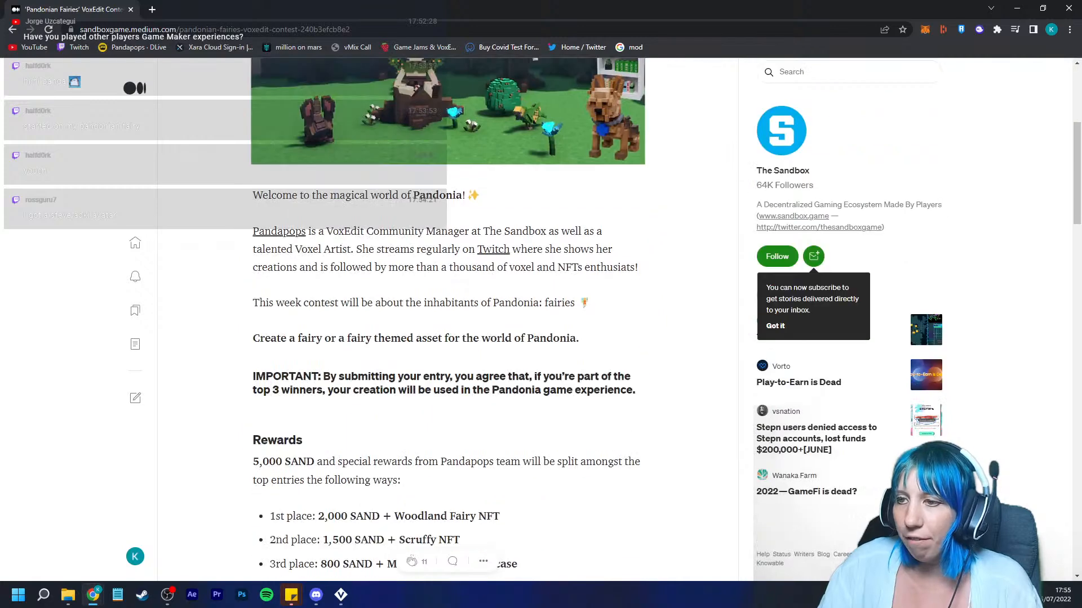
scroll(448, 325, "down", 3)
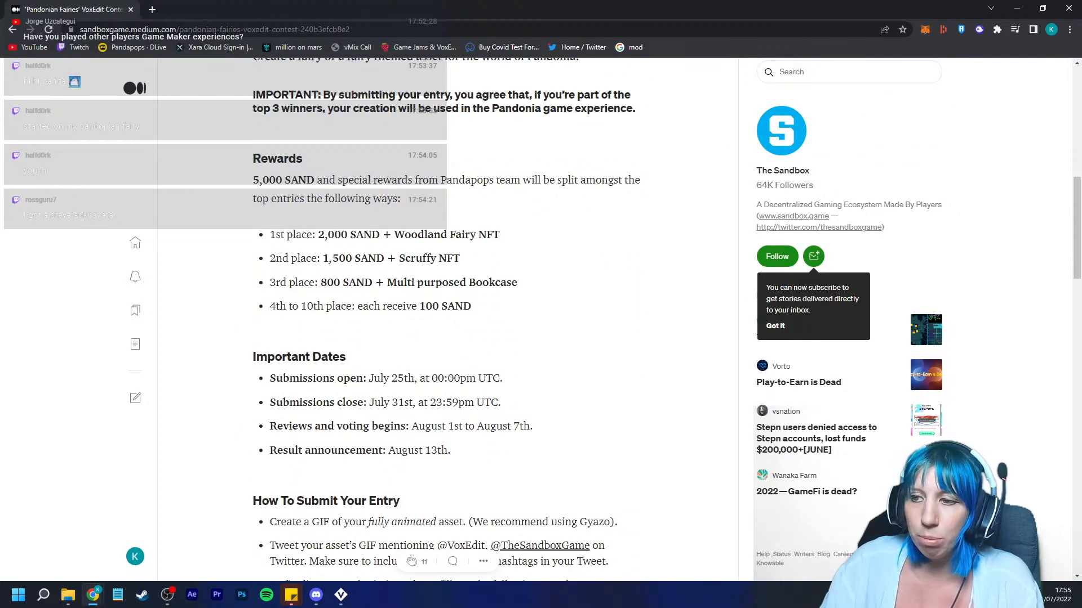
left_click_drag(496, 427, 533, 426)
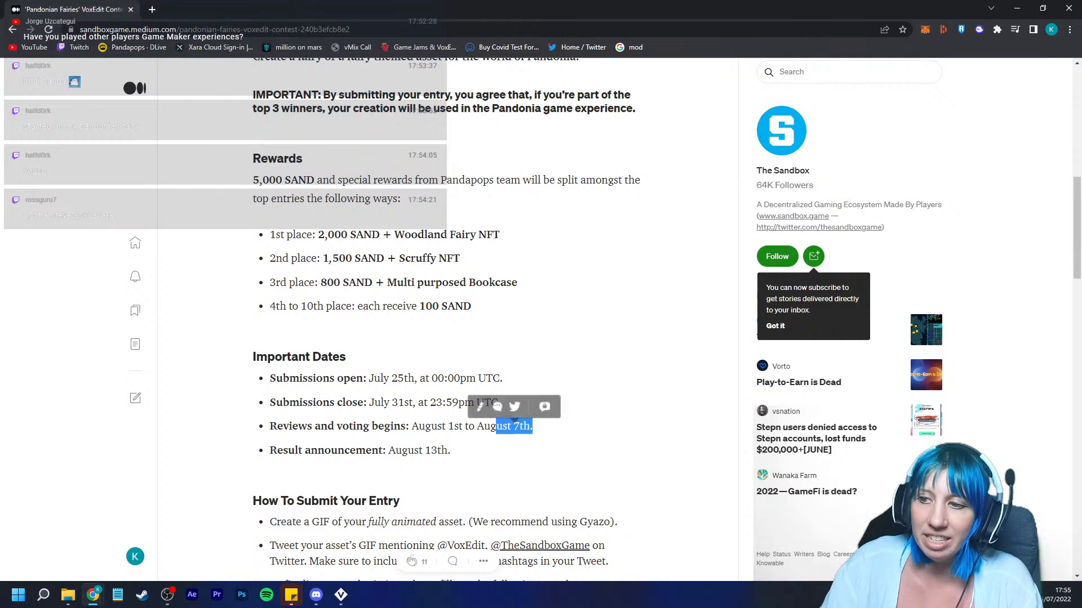
left_click(533, 427)
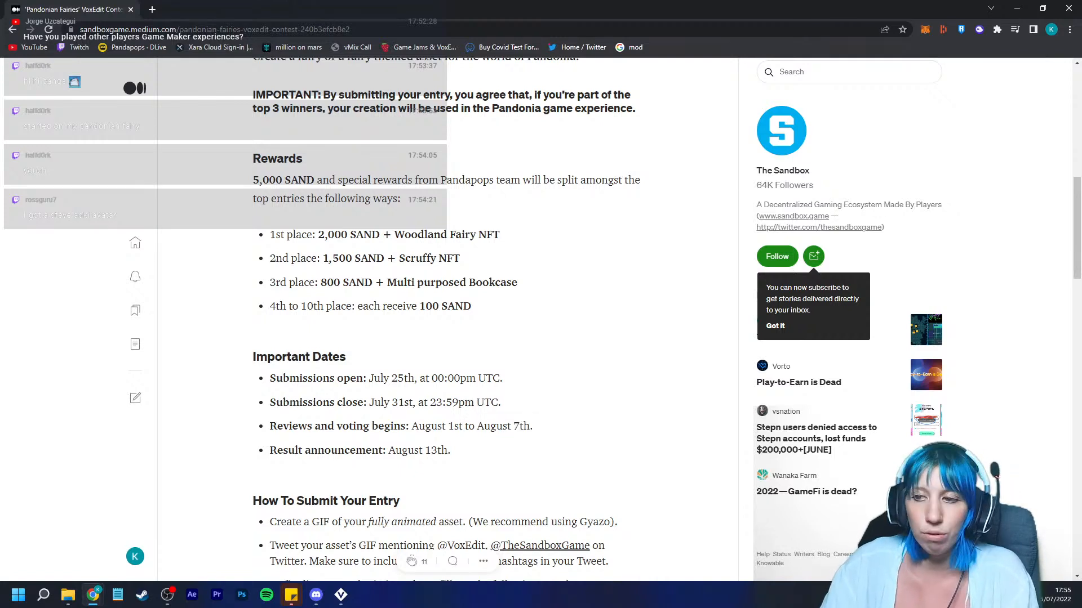
double_click(512, 427)
left_click(511, 426)
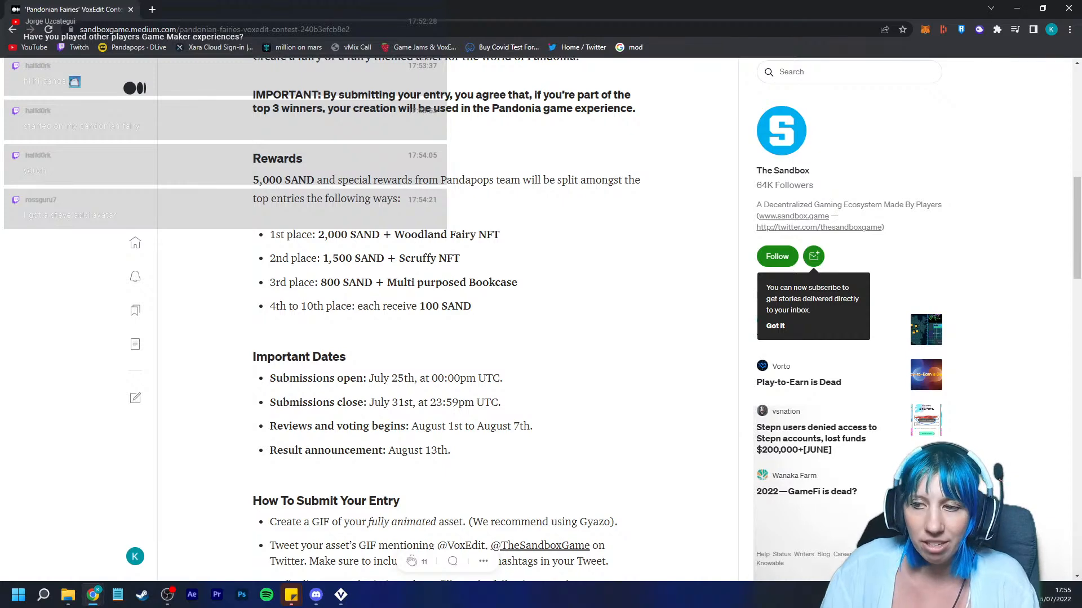
scroll(448, 320, "up", 10)
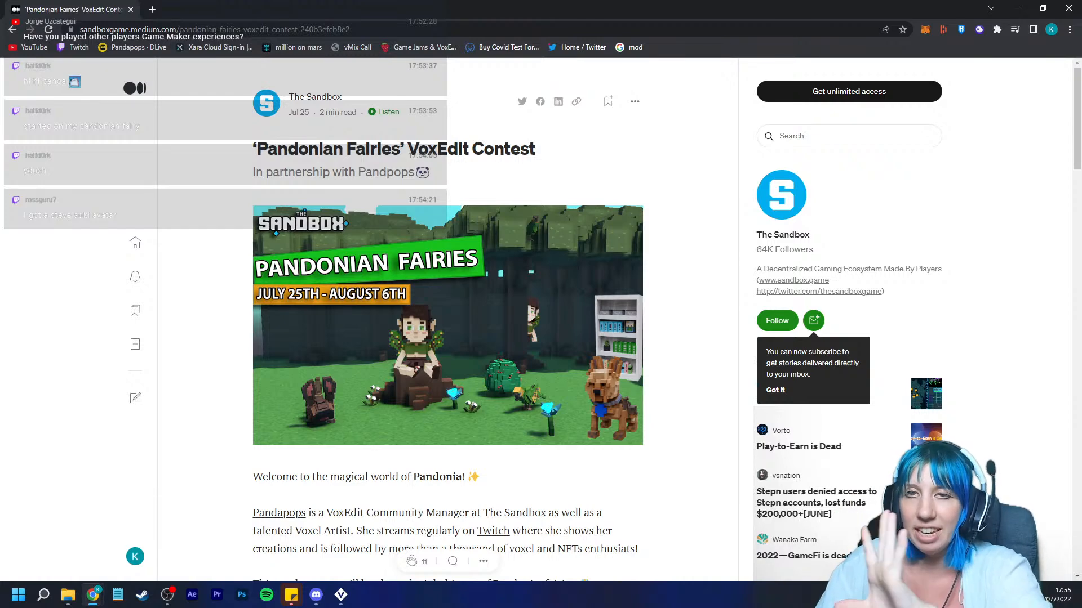
scroll(448, 319, "down", 3)
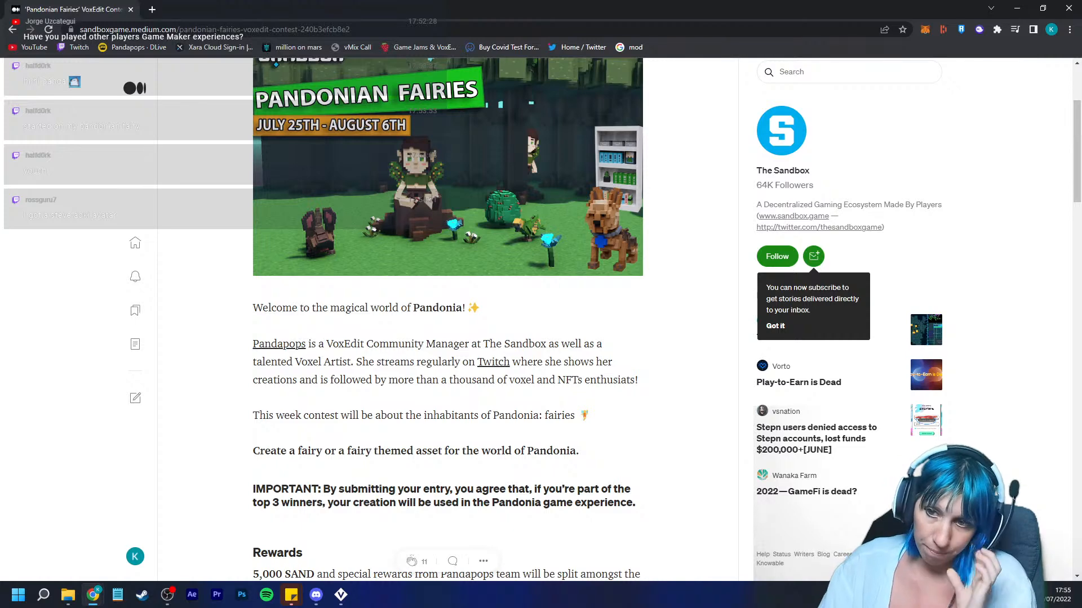
scroll(448, 319, "up", 2)
scroll(448, 319, "down", 1)
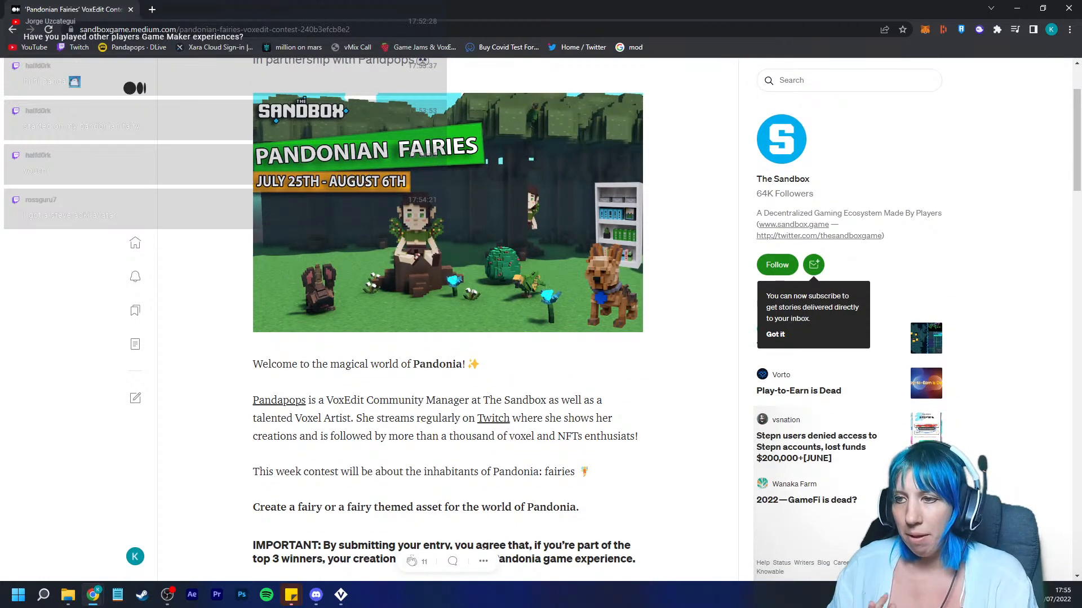
Step: Copy the contest article's web address
left_click(264, 29)
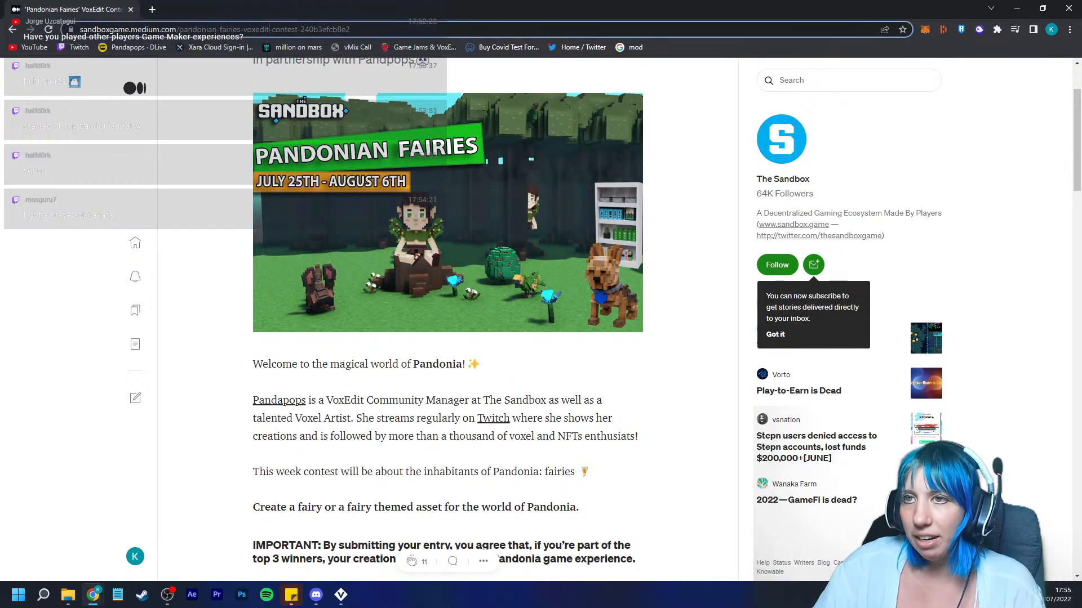
right_click(265, 30)
left_click(293, 92)
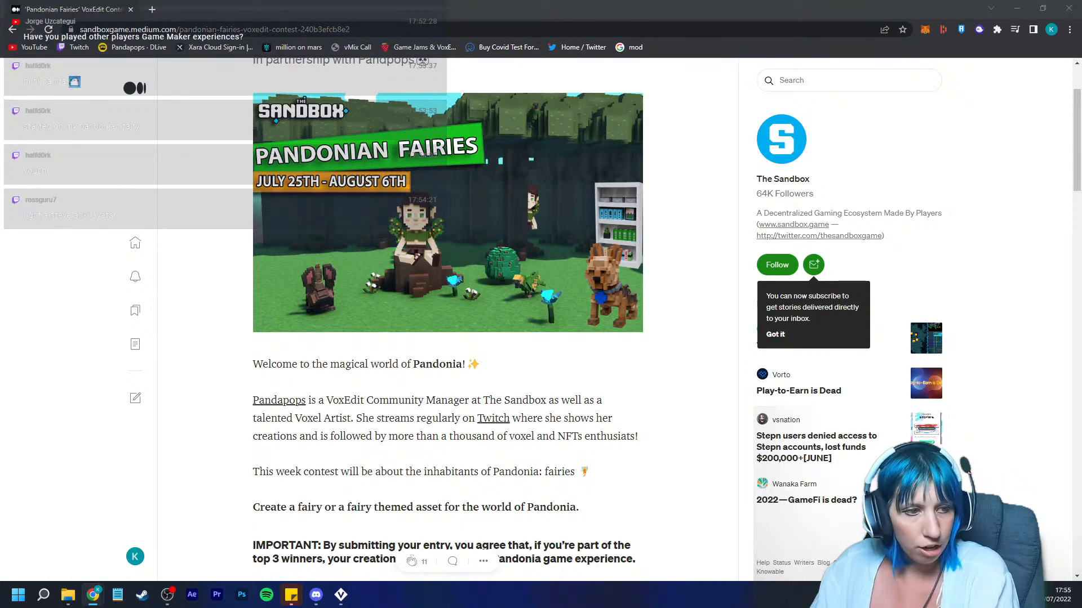
Step: Review the contest's rewards, important dates and submission instructions in the article
scroll(448, 310, "down", 2)
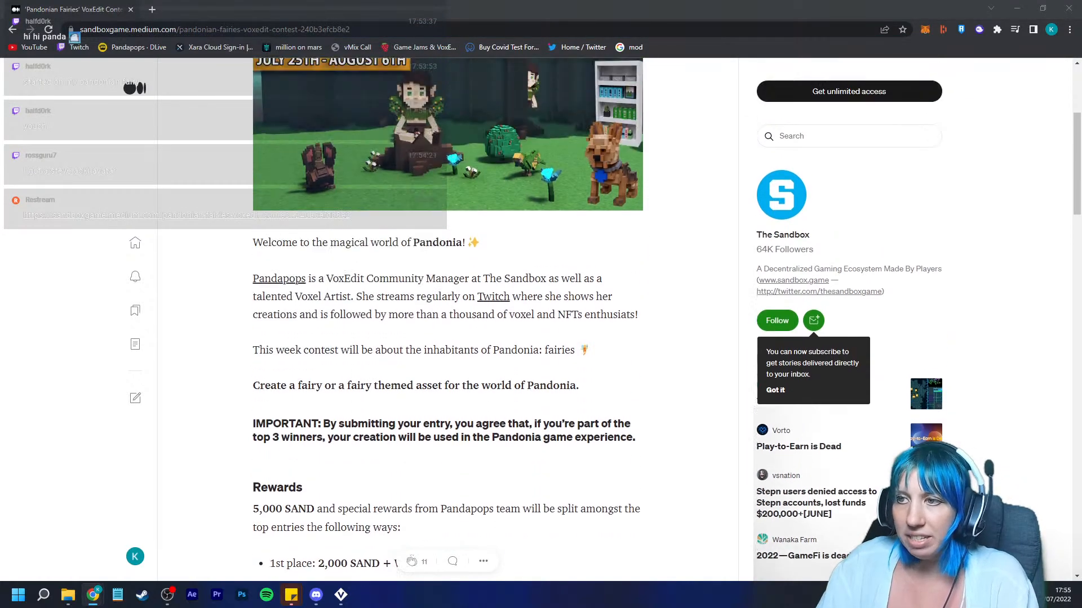
scroll(448, 319, "up", 1)
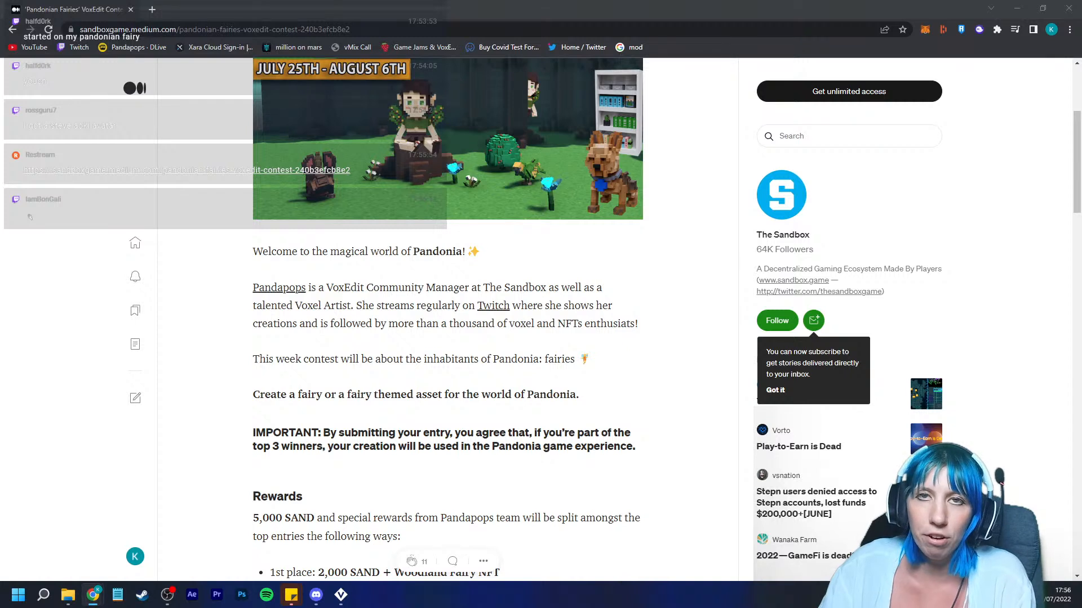
scroll(448, 319, "down", 1)
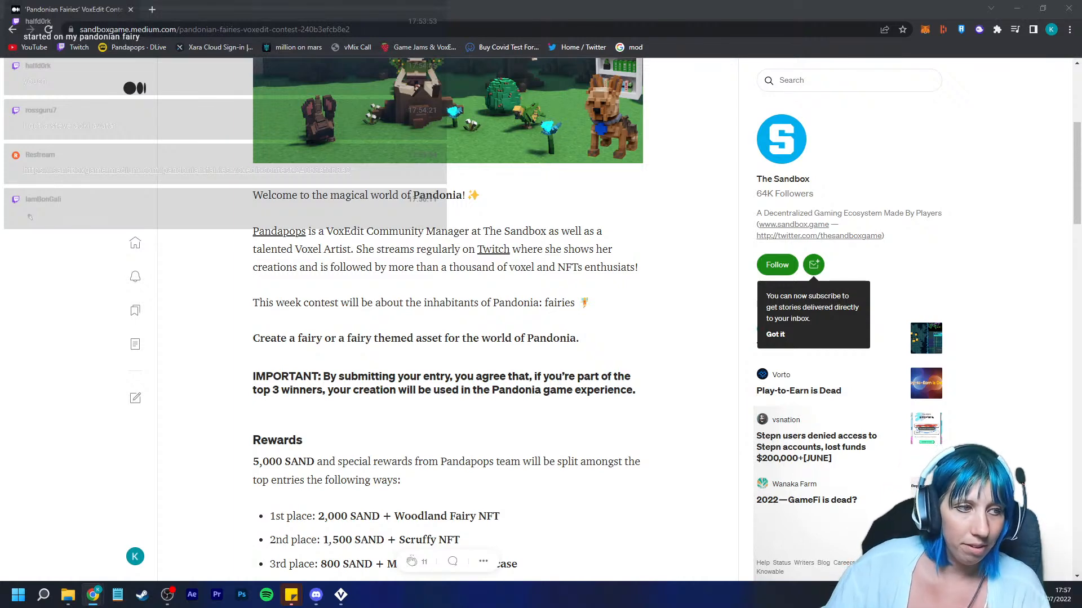
scroll(448, 316, "down", 2)
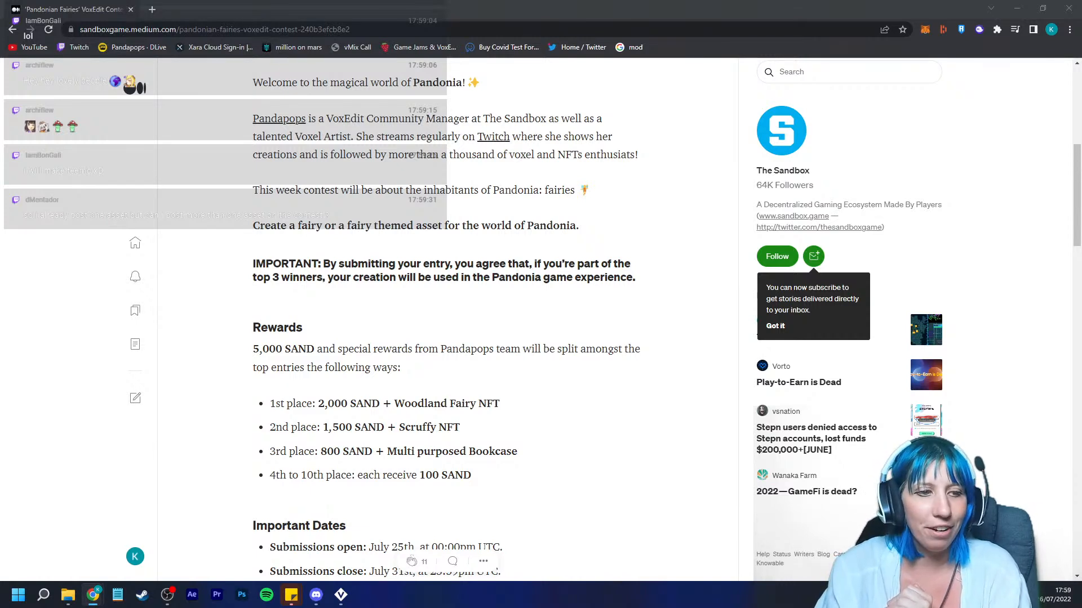
scroll(445, 315, "down", 1)
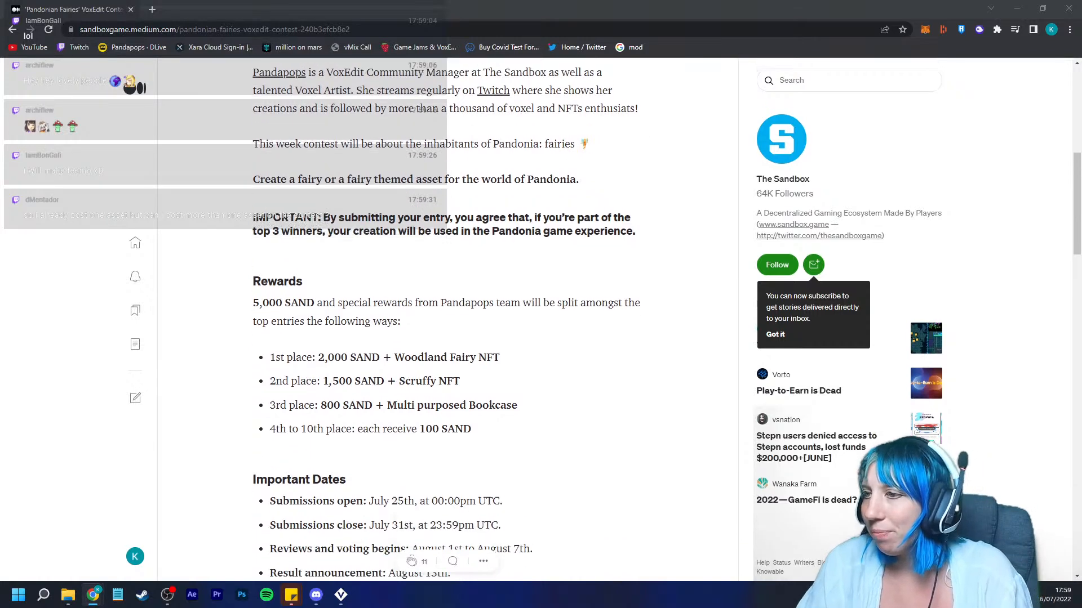
scroll(445, 315, "up", 1)
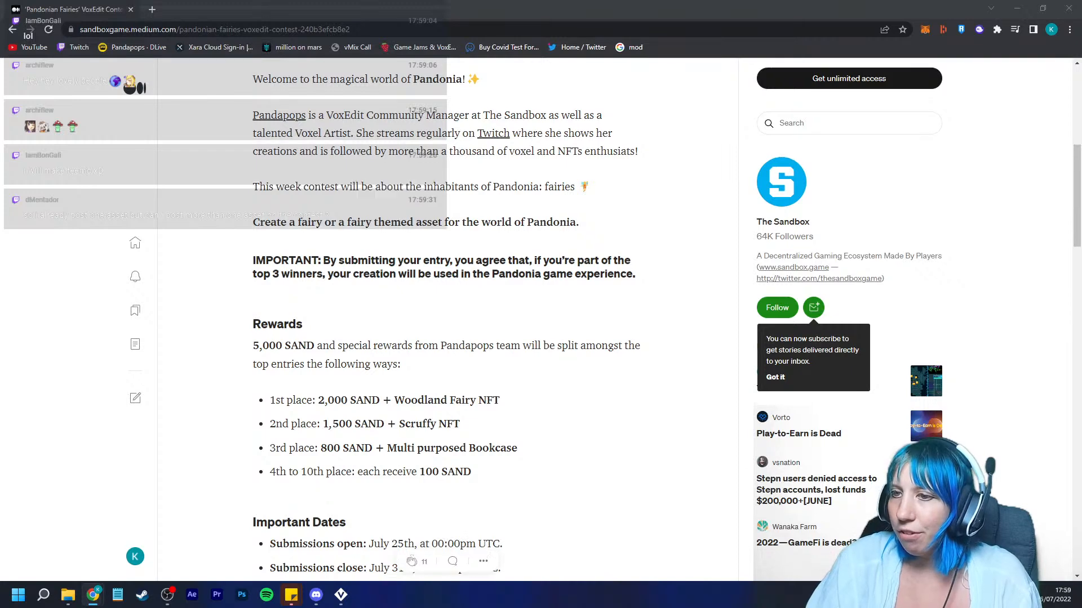
scroll(445, 316, "down", 2)
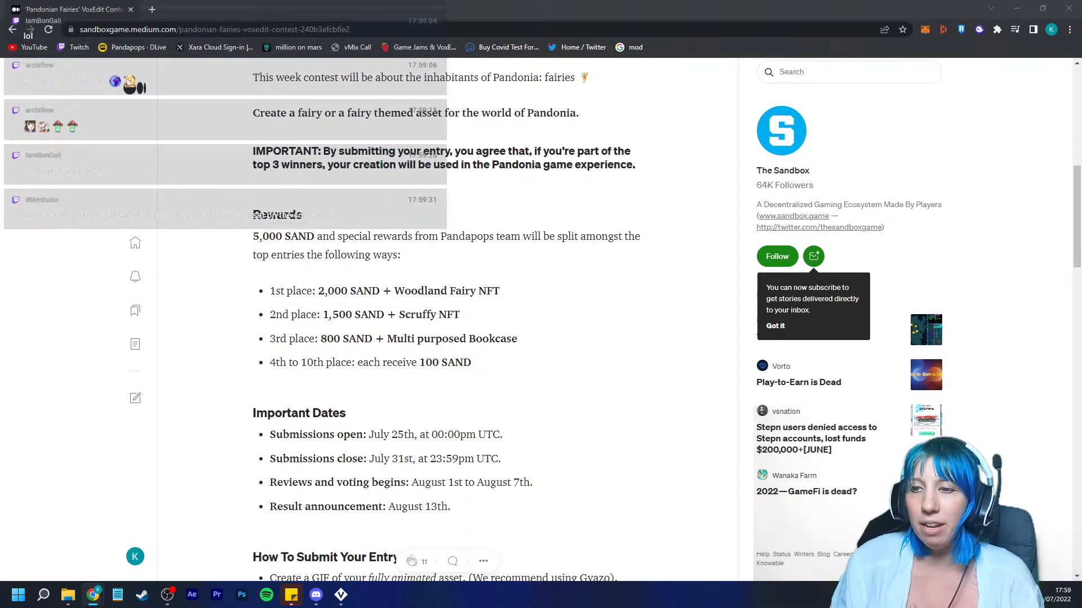
scroll(451, 282, "up", 8)
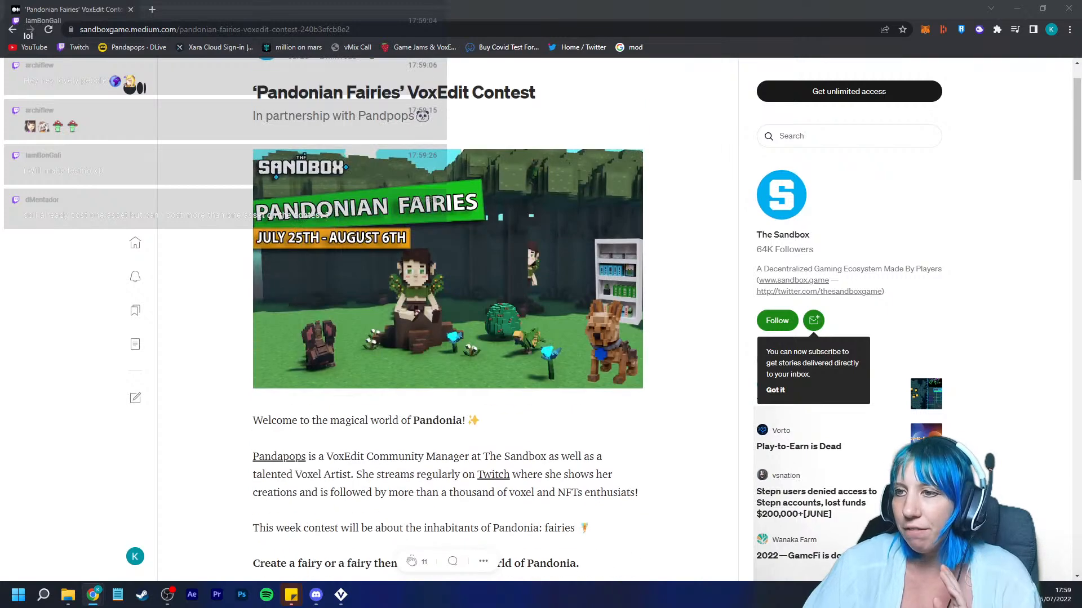
left_click(451, 282)
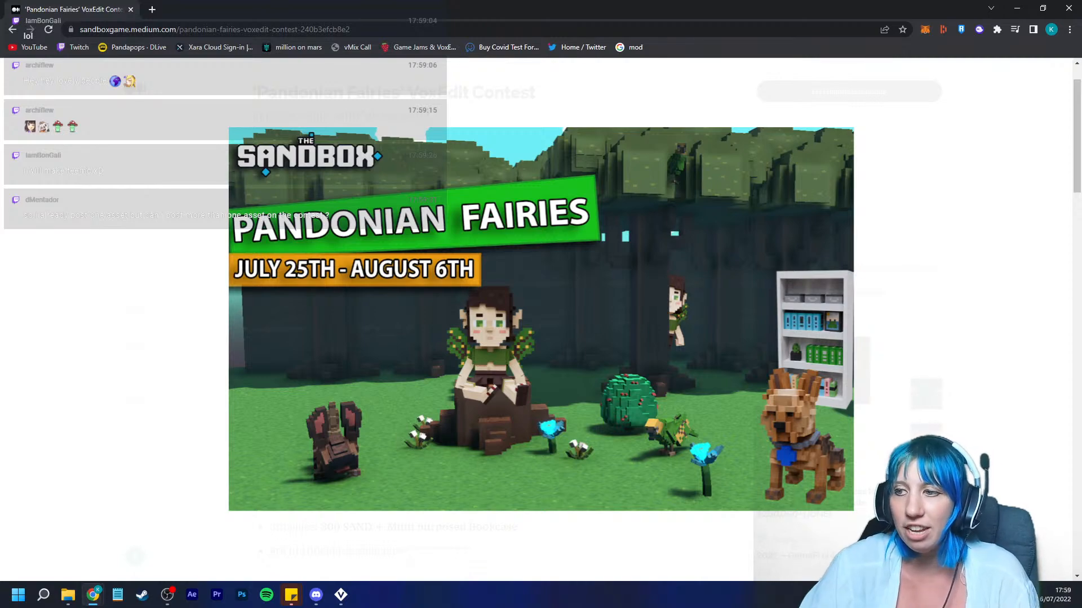
scroll(450, 338, "down", 3)
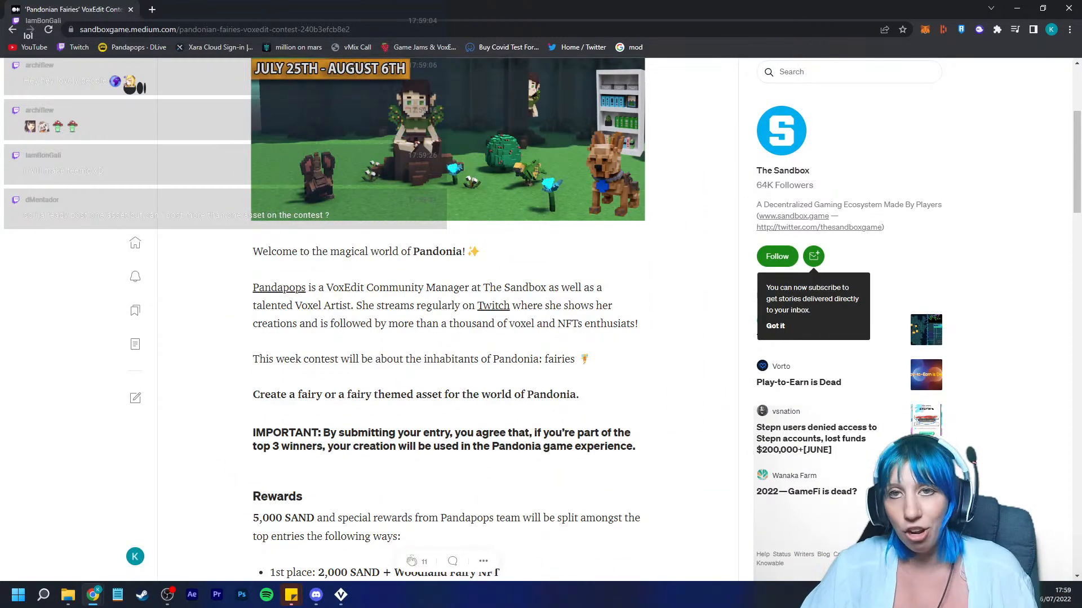
scroll(445, 315, "down", 5)
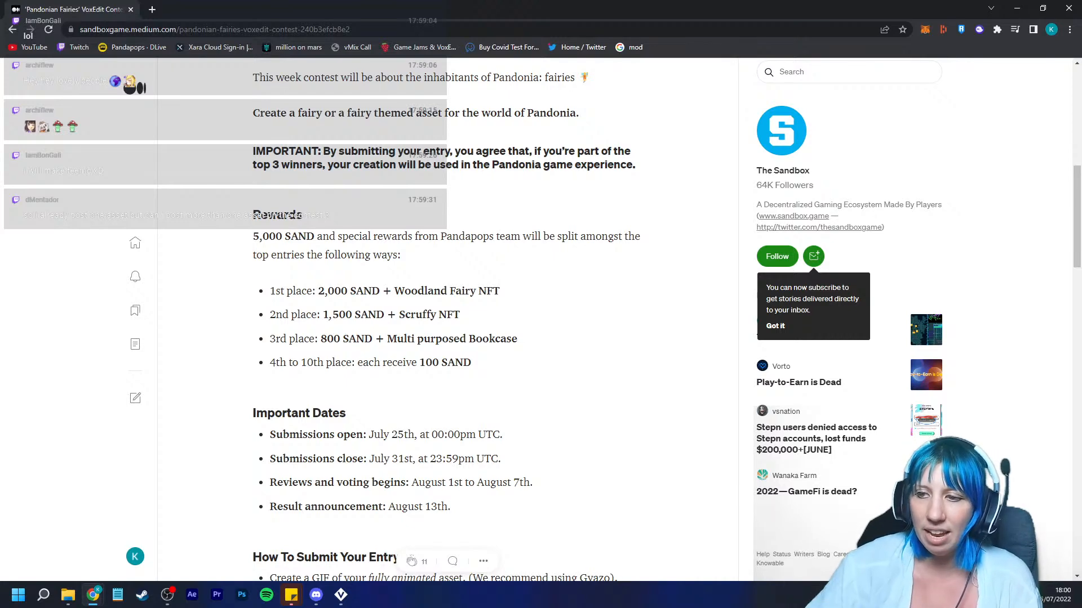
scroll(448, 316, "down", 2)
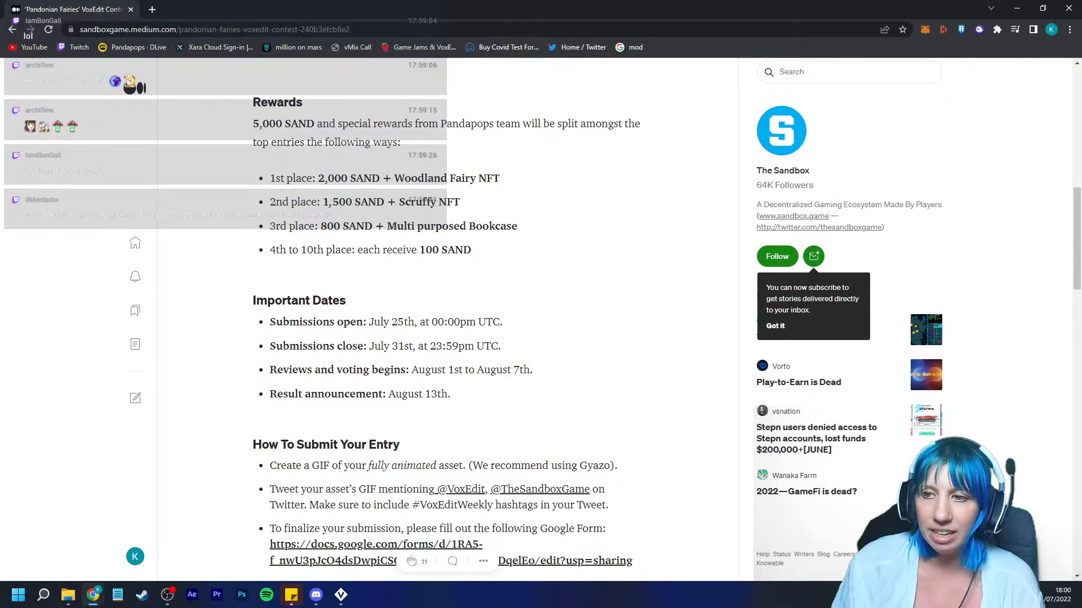
scroll(448, 316, "down", 4)
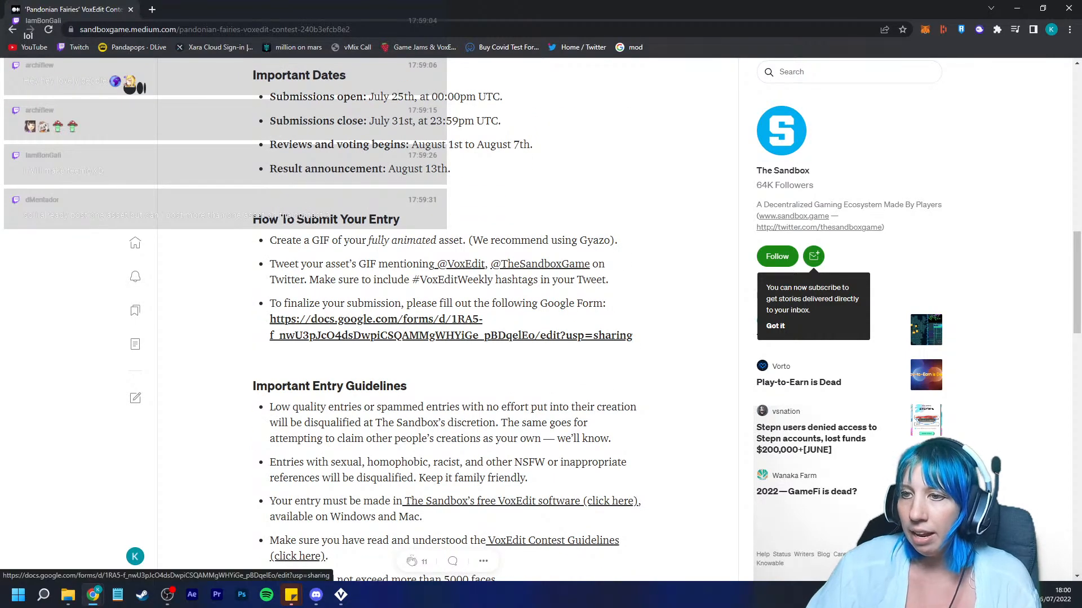
Step: Open the contest's Google Form submission link and look through its fields
left_click(450, 326)
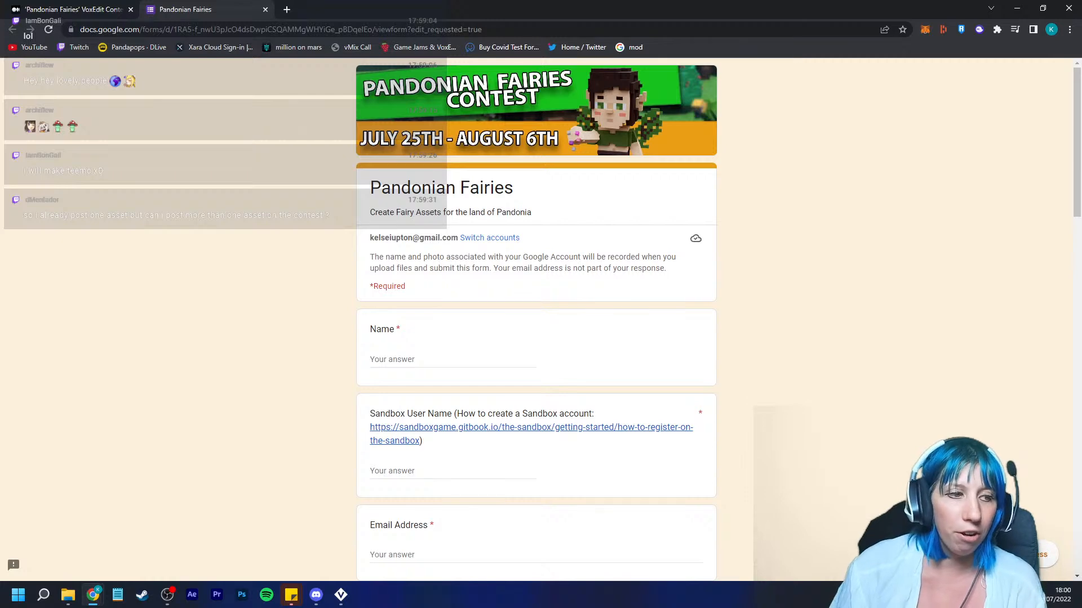
scroll(536, 321, "down", 20)
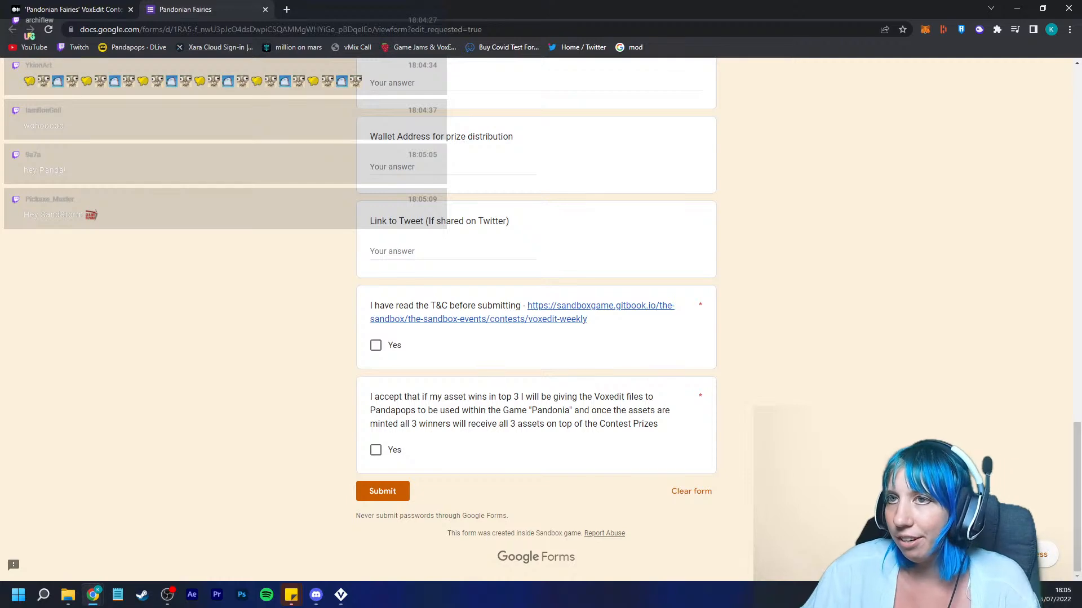
scroll(537, 319, "up", 2)
Step: Go back to the article tab and copy its web address again
left_click(170, 30)
left_click(73, 10)
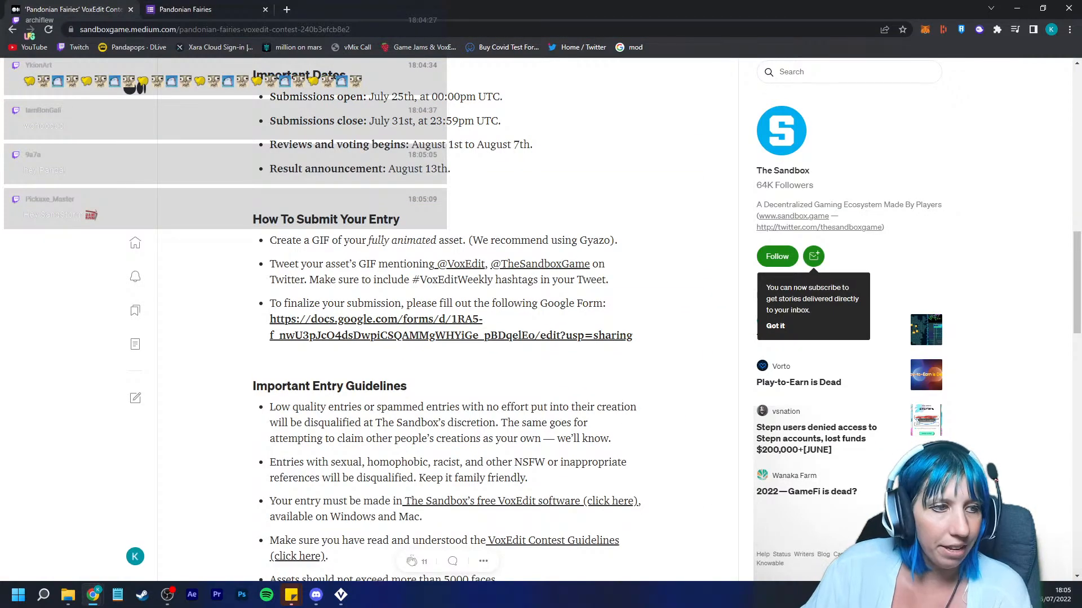
left_click(132, 29)
right_click(132, 29)
left_click(158, 93)
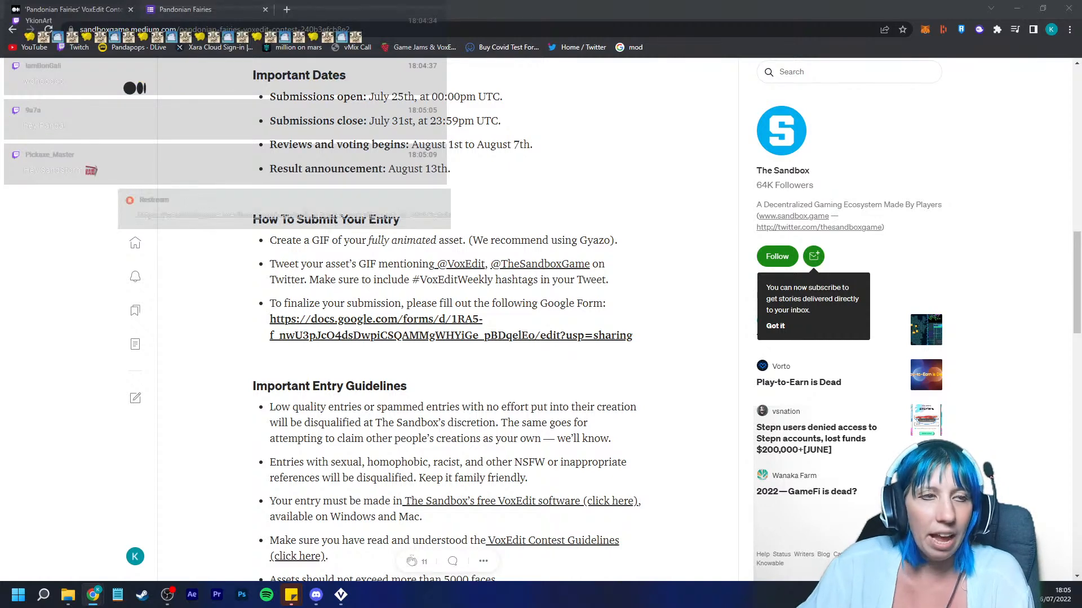
Step: Leave the browser and return to the building assembly in VoxEdit
left_click(186, 10)
left_click(266, 9)
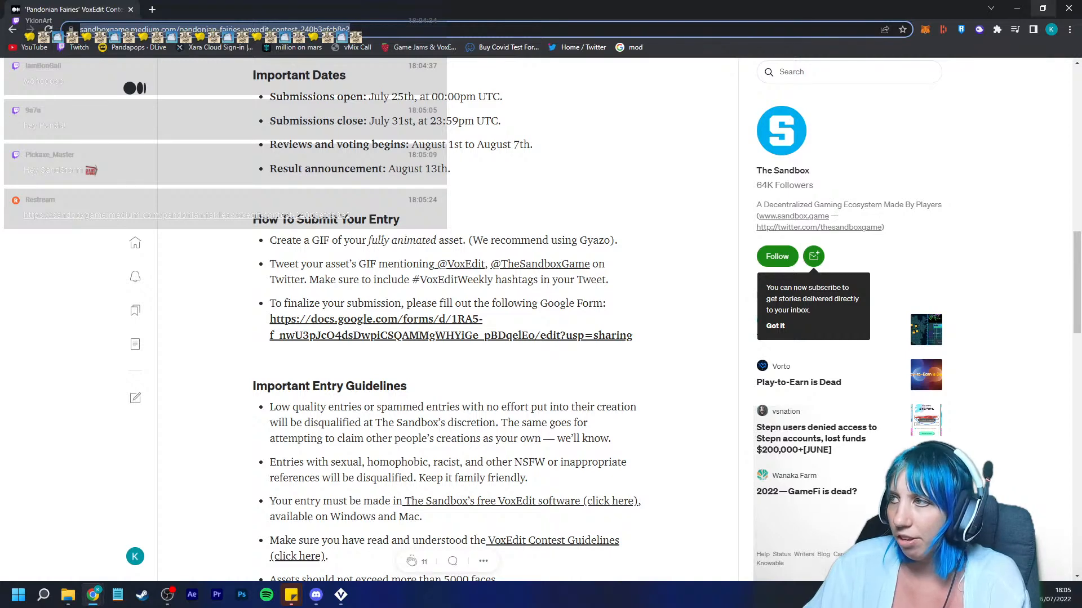
left_click(1069, 7)
right_click_drag(586, 226, 614, 242)
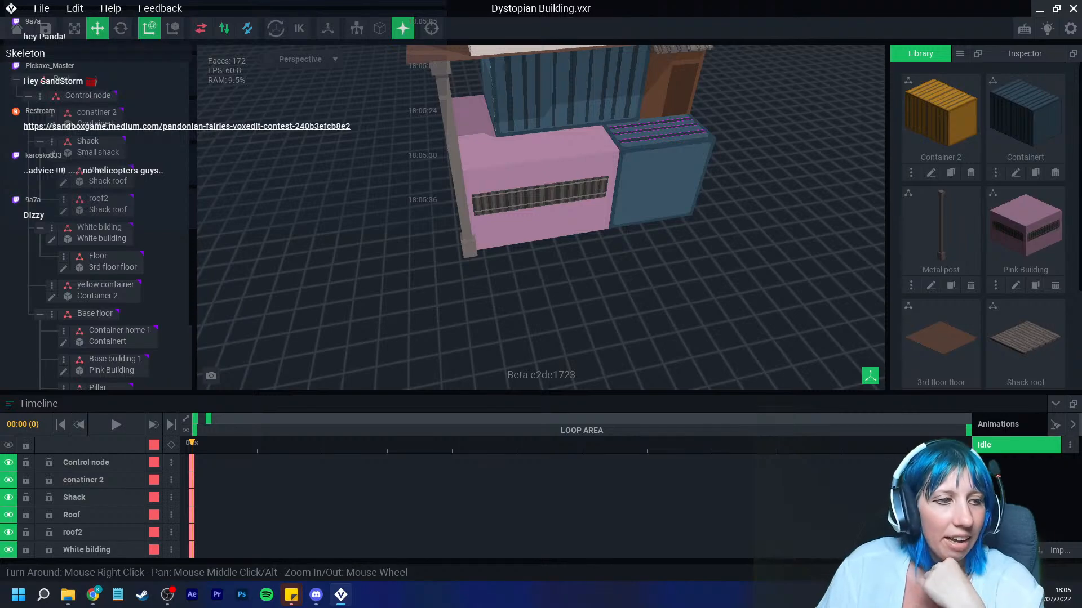
right_click_drag(414, 231, 466, 239)
scroll(466, 239, "up", 5)
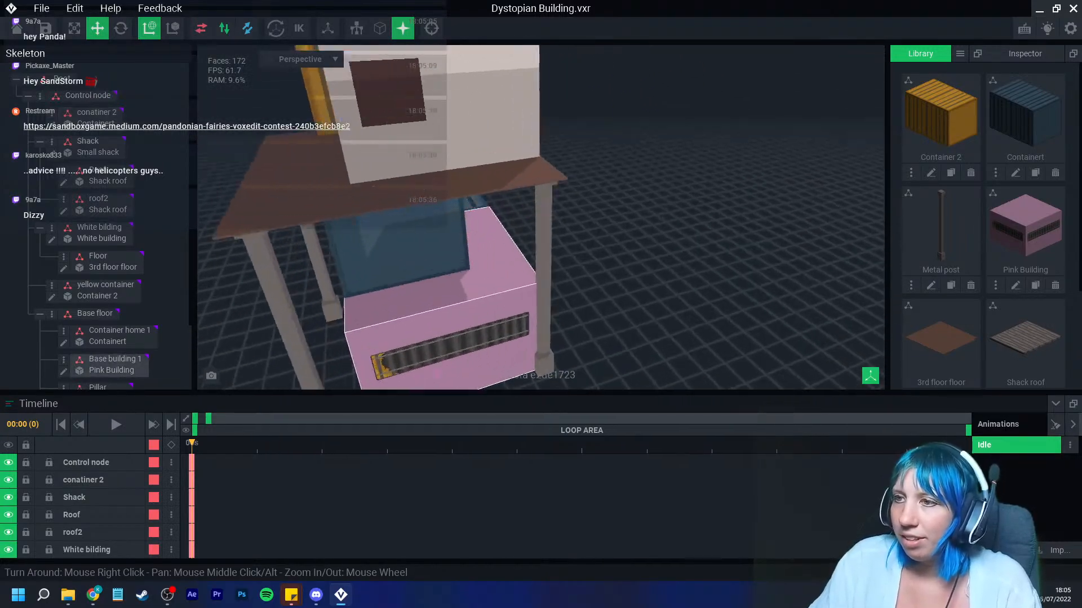
scroll(466, 234, "down", 4)
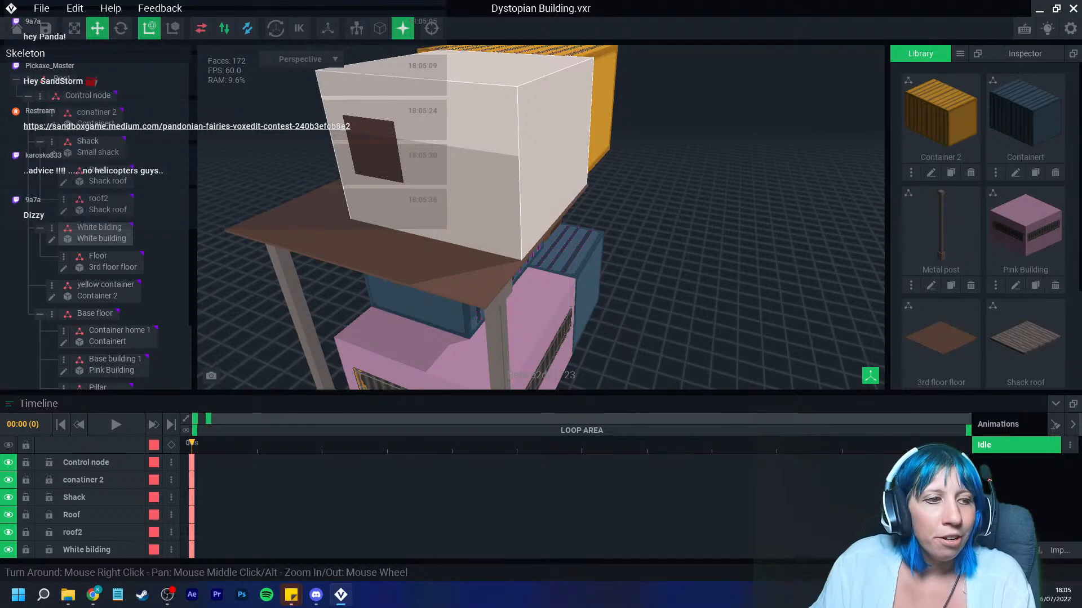
Step: Create a new model in the library named "Red Sign"
left_click(960, 53)
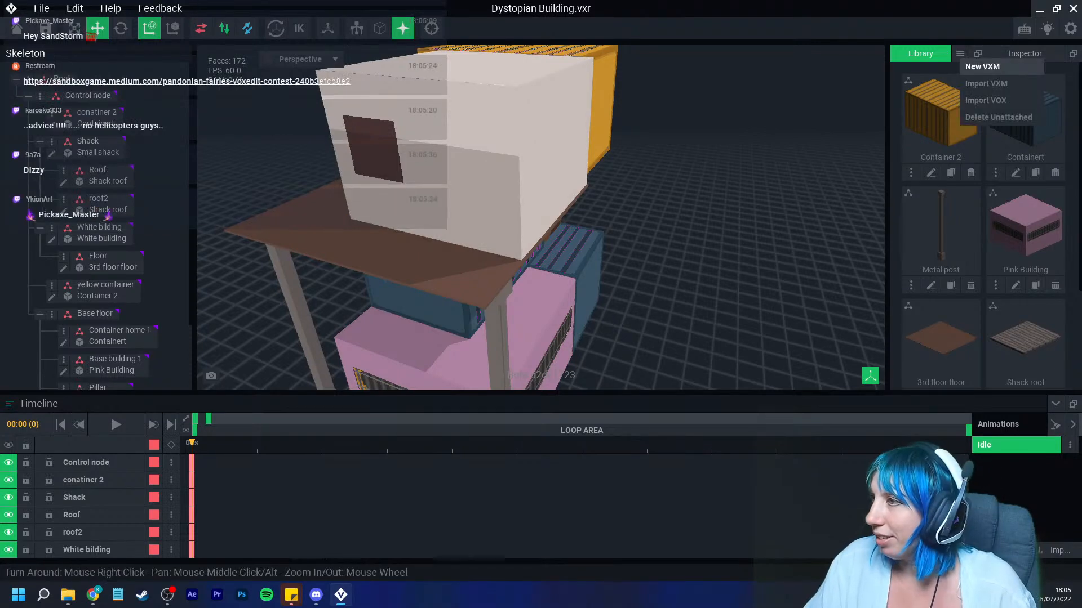
left_click(997, 67)
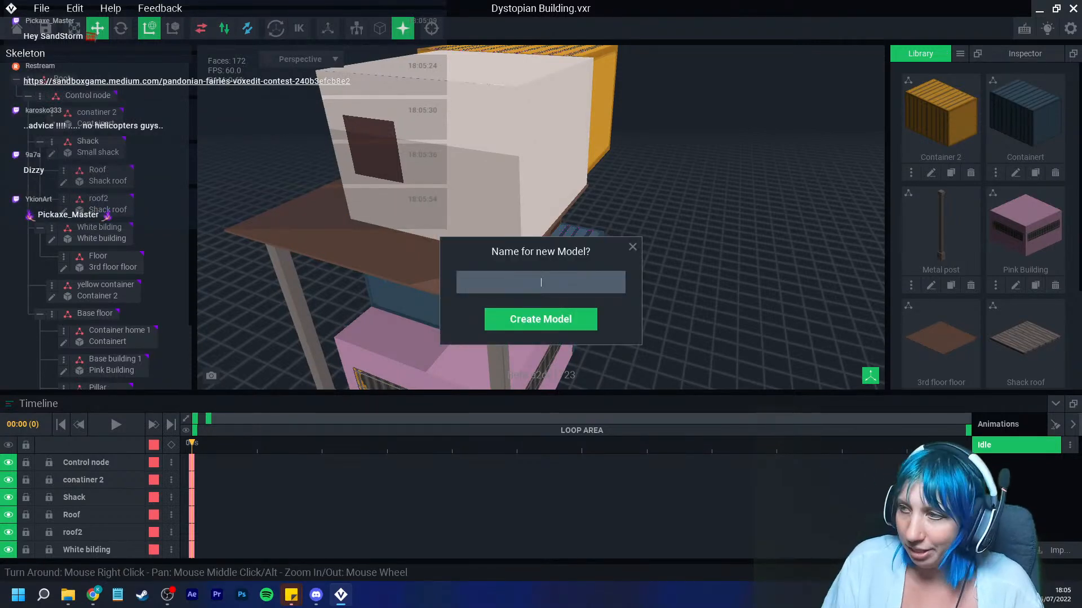
type("Sign")
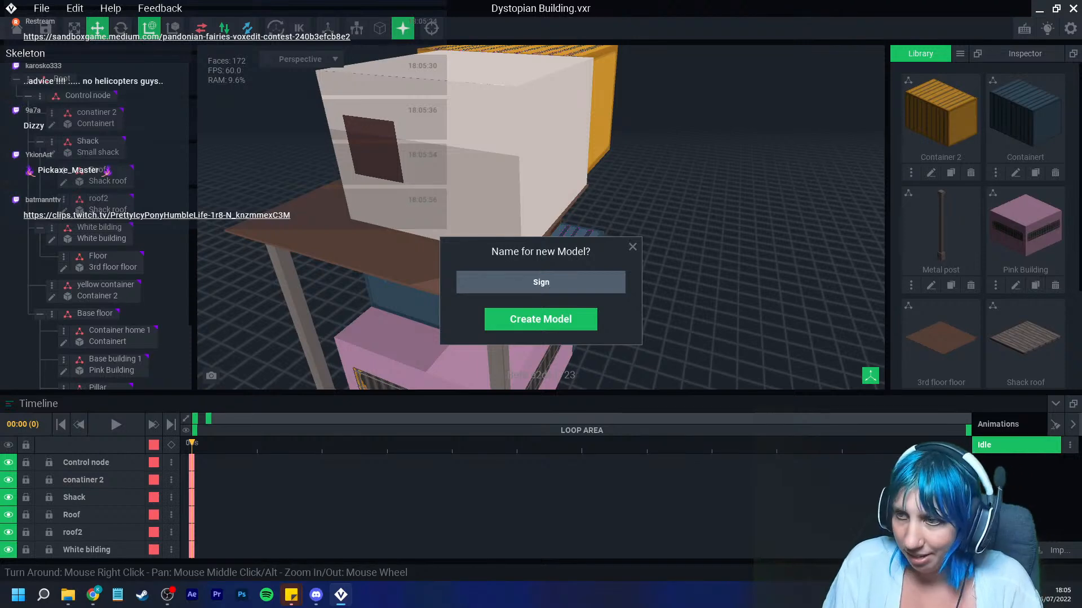
key("BackSpace")
key("BackSpace")
key("BackSpace")
key("BackSpace")
type("Re")
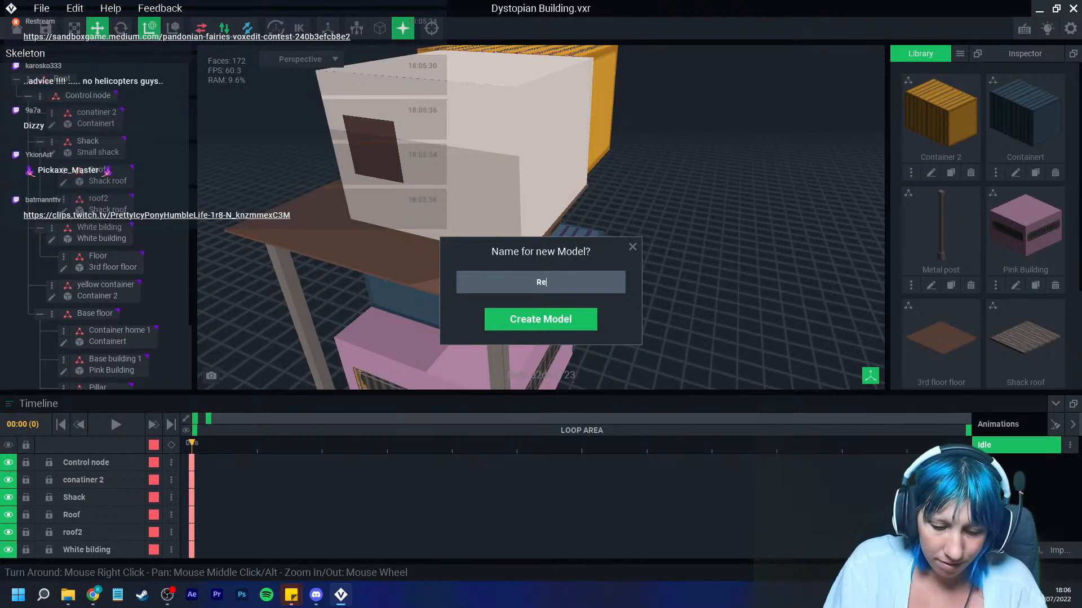
type("d Sign")
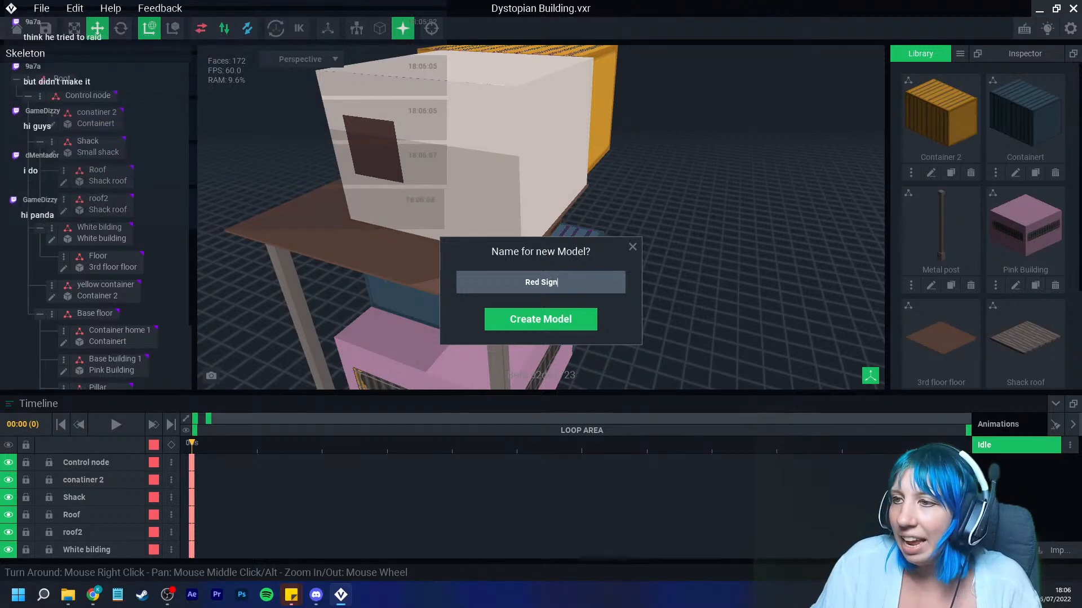
left_click(541, 319)
Step: Load a different colour palette into the new model
left_click(1055, 332)
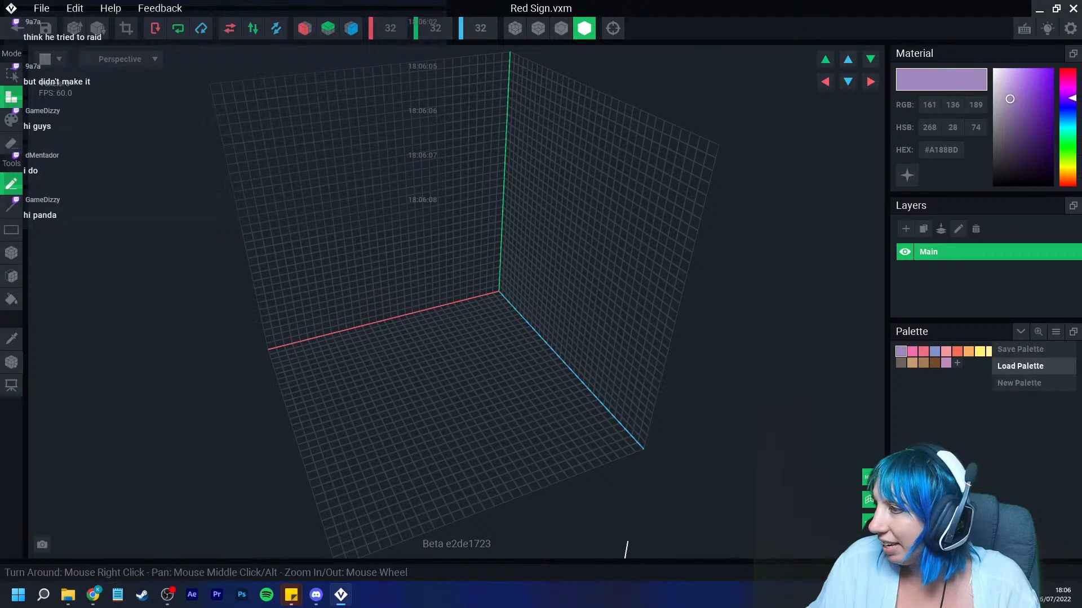
left_click(1005, 367)
double_click(499, 346)
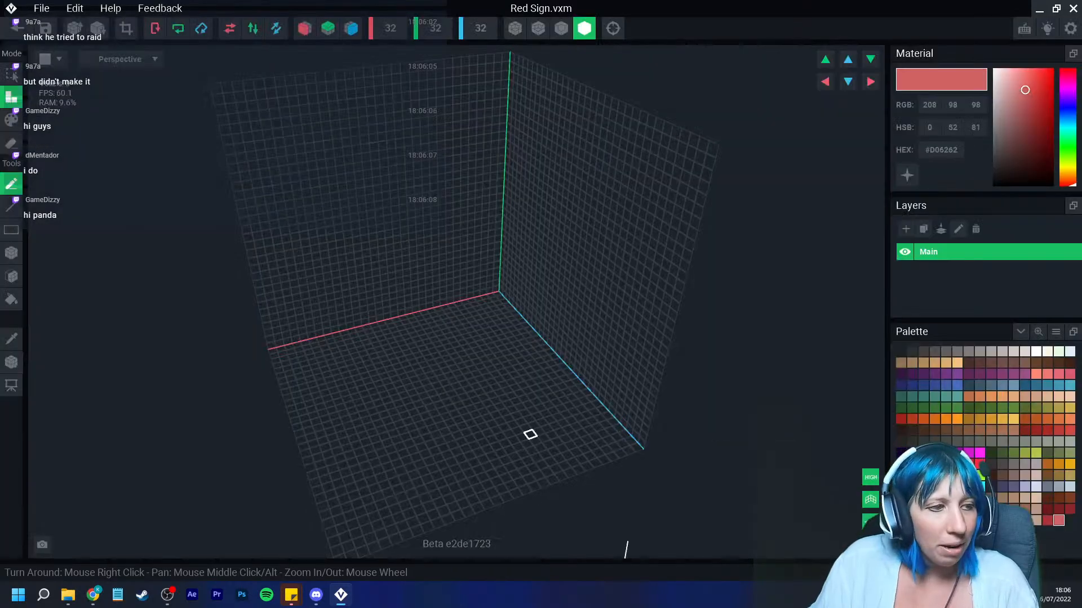
right_click_drag(670, 375, 541, 366)
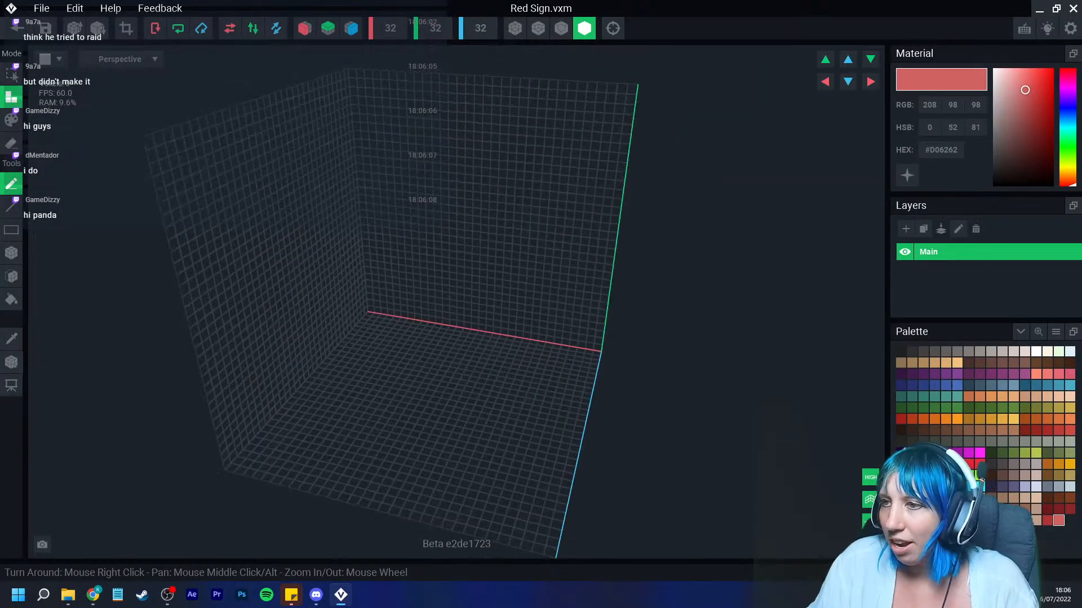
scroll(540, 366, "up", 2)
left_click(1047, 509)
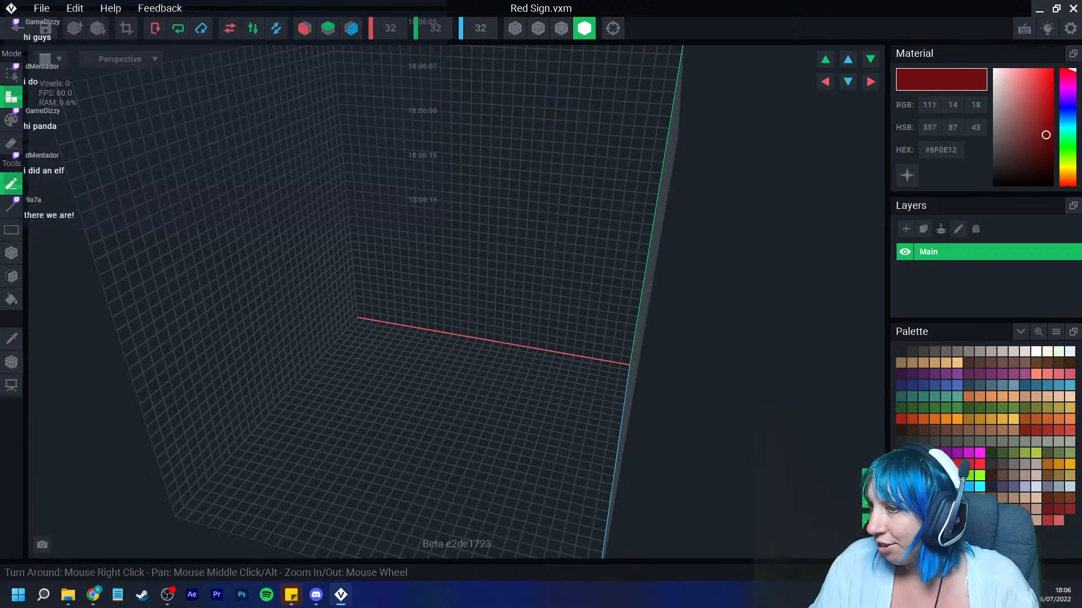
right_click_drag(643, 391, 698, 377)
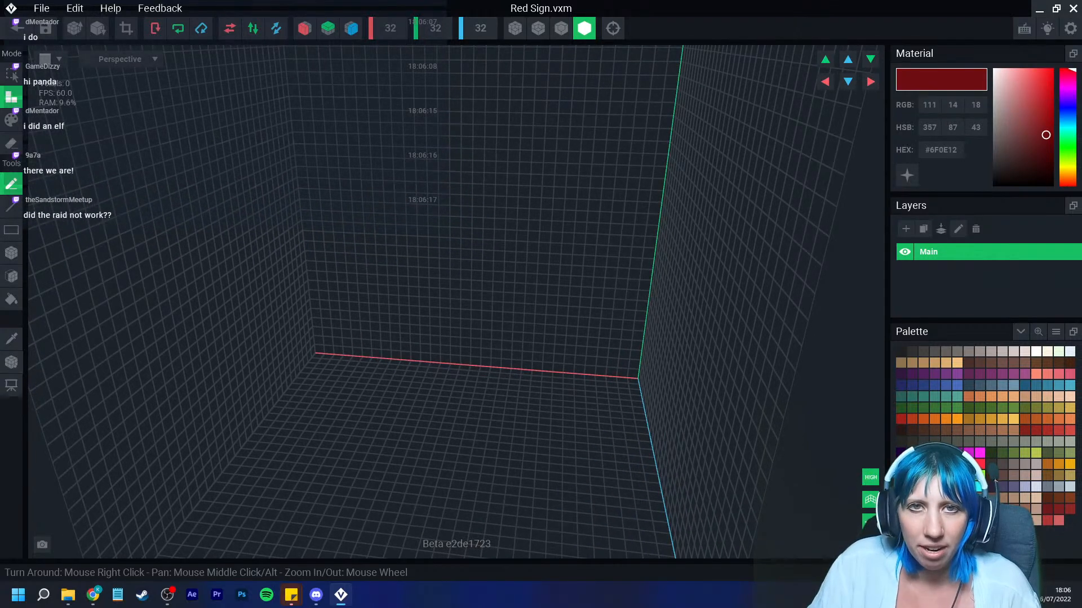
key("alt+Tab")
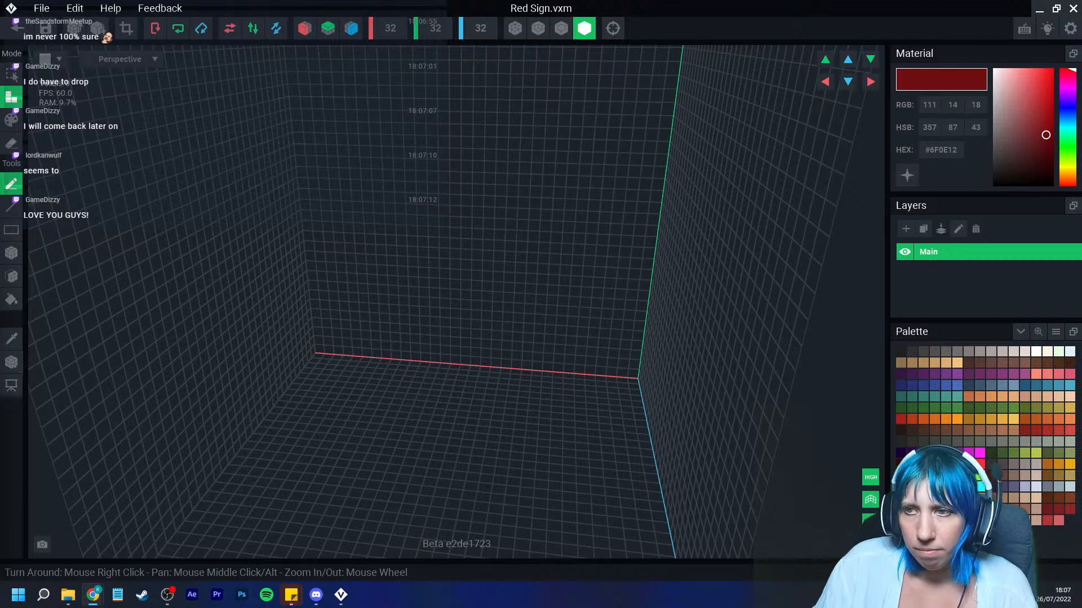
Step: Set the model volume's Y height to 64 voxels
right_click_drag(434, 282, 437, 193)
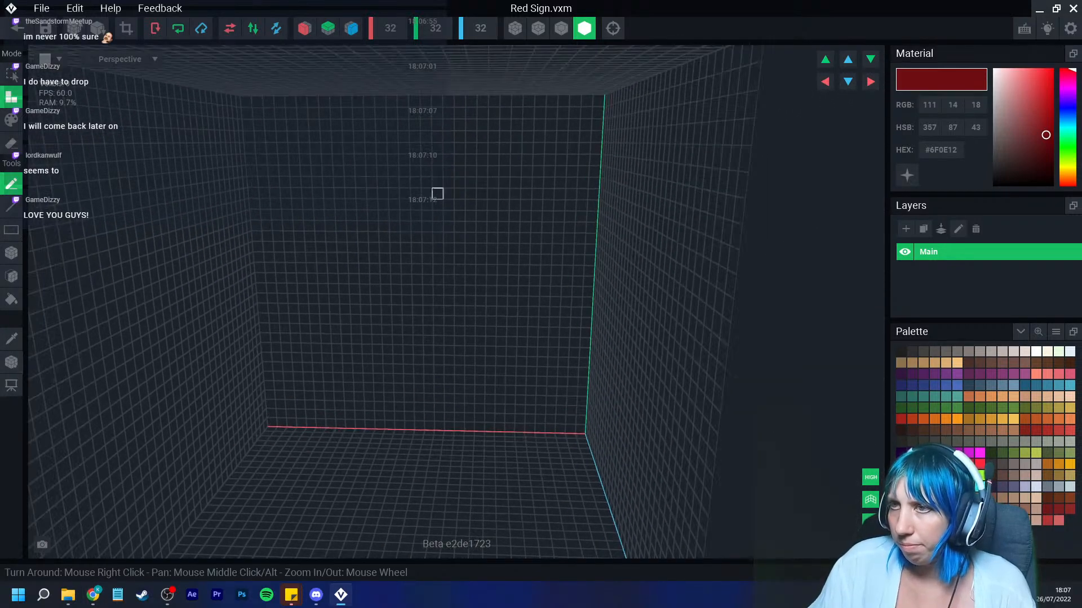
type("64")
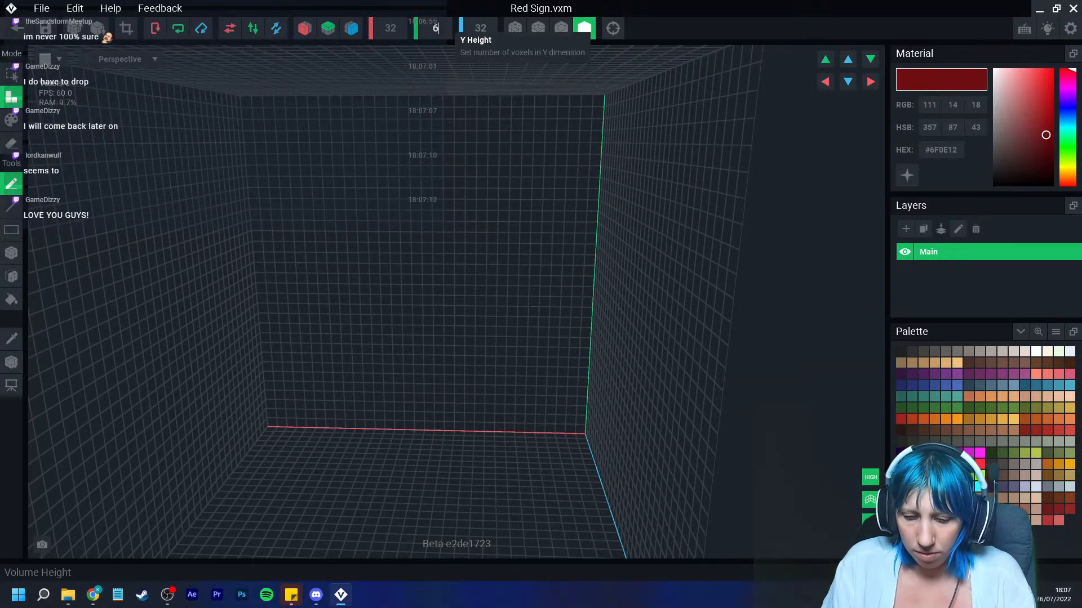
key("Return")
Step: Fill a grey backing board across the back wall of the volume
scroll(413, 152, "up", 3)
mouse_move(413, 152)
right_mouse_down()
mouse_move(412, 170)
mouse_move(401, 162)
mouse_move(210, 207)
right_mouse_up()
left_click(12, 253)
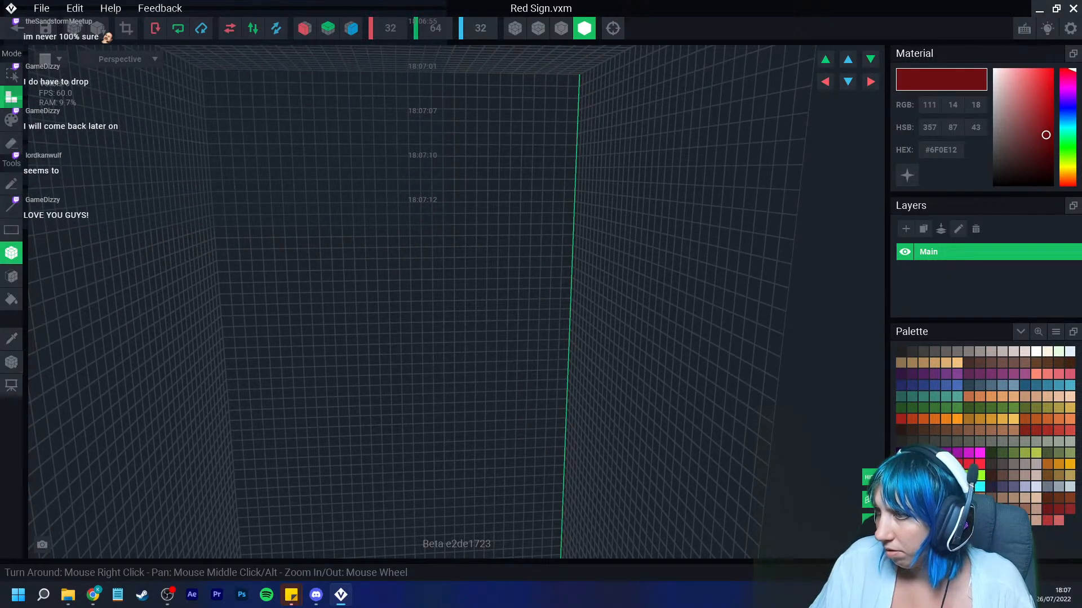
left_click(968, 351)
right_click_drag(492, 336, 478, 334)
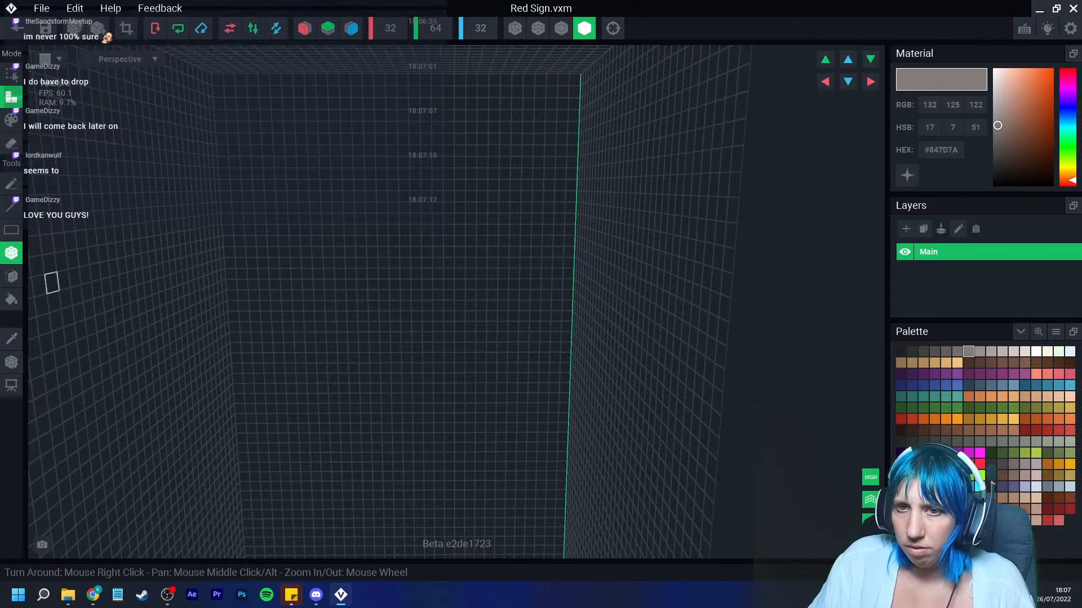
left_click(11, 276)
scroll(369, 296, "down", 4)
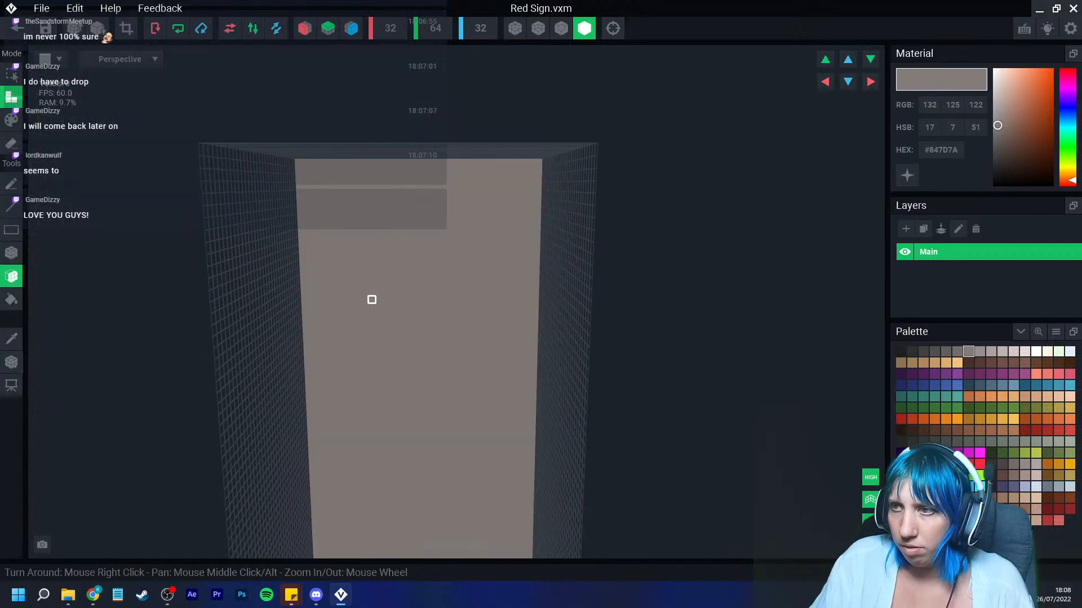
left_click(372, 298)
mouse_move(429, 301)
right_mouse_down()
mouse_move(372, 297)
mouse_move(422, 280)
right_mouse_up()
left_click(561, 28)
right_click_drag(409, 242, 430, 264)
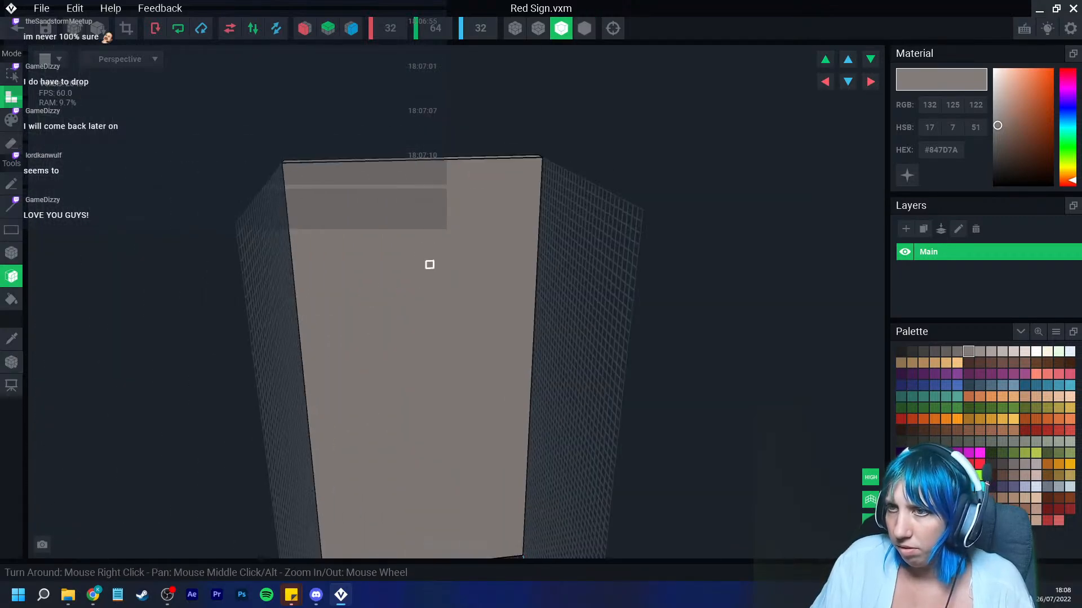
Step: Pick red and paint the first character's strokes near the top of the grey board
scroll(429, 265, "up", 2)
left_click(935, 465)
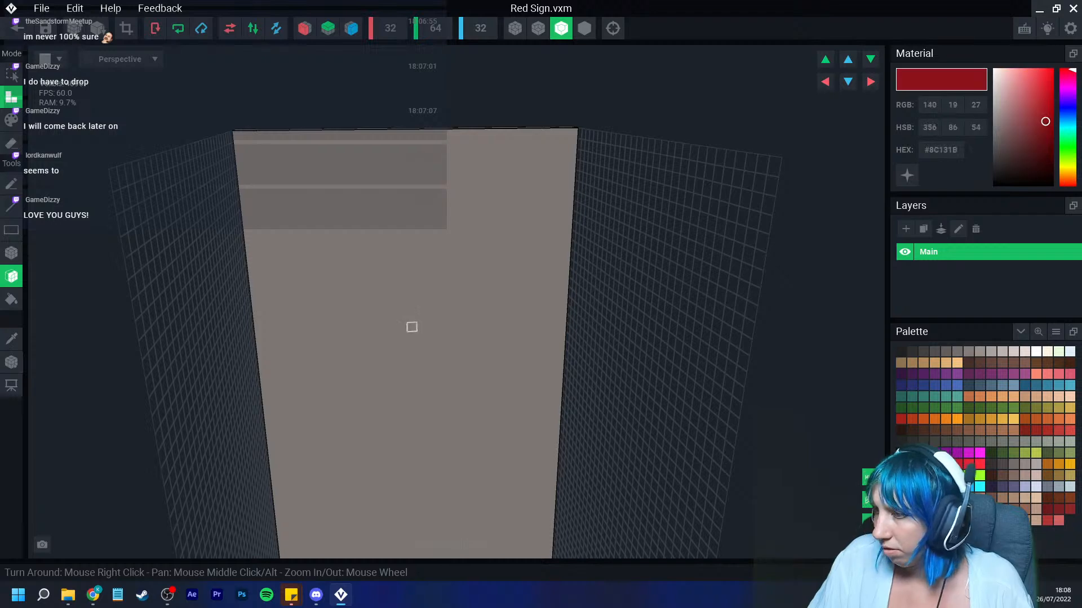
left_click(11, 253)
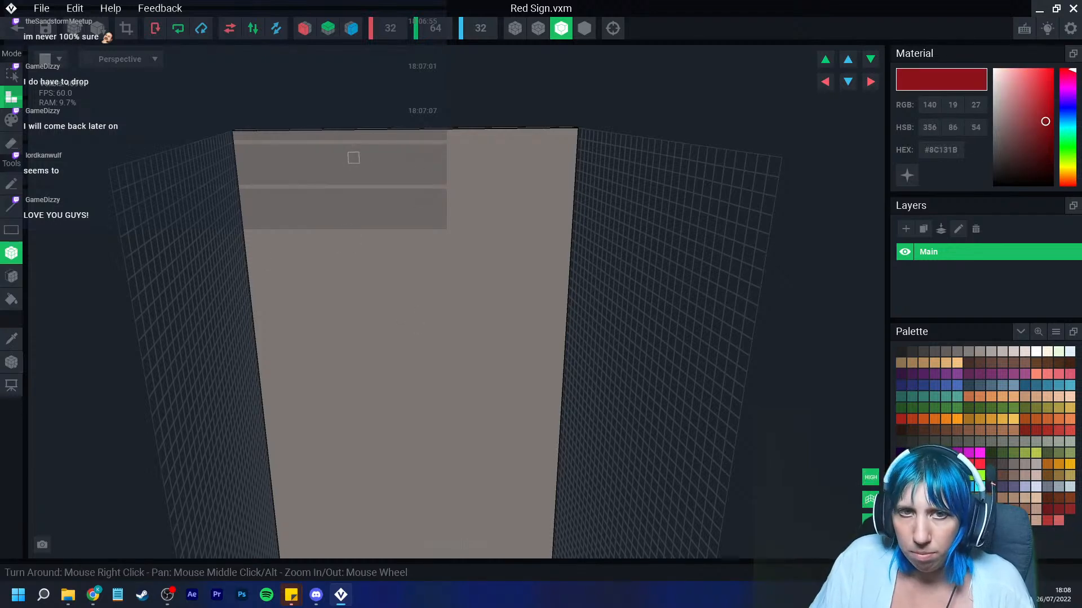
left_click_drag(353, 156, 437, 217)
scroll(440, 314, "up", 1)
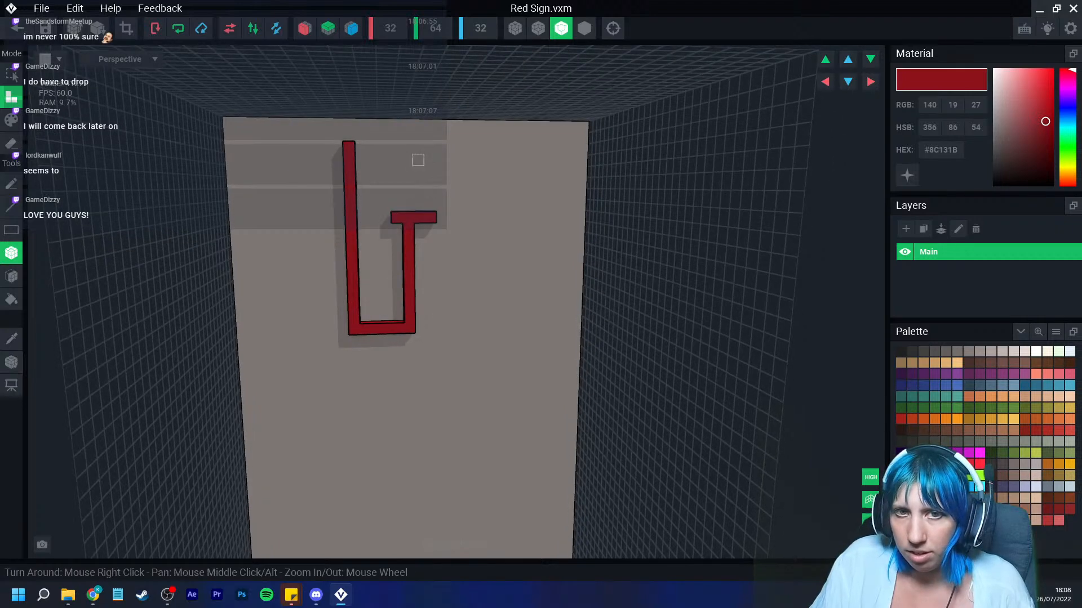
Step: Add small red dot voxels and an L-shaped stroke to the right of the first character
left_click(384, 170)
left_click(373, 182)
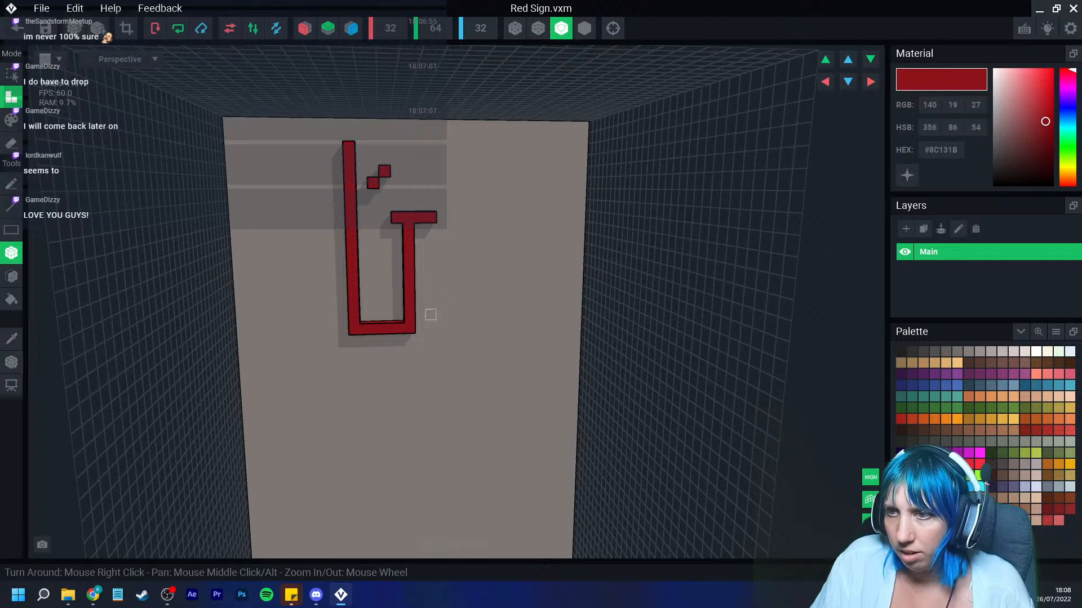
middle_click_drag(428, 314, 420, 290)
left_click_drag(452, 159, 509, 148)
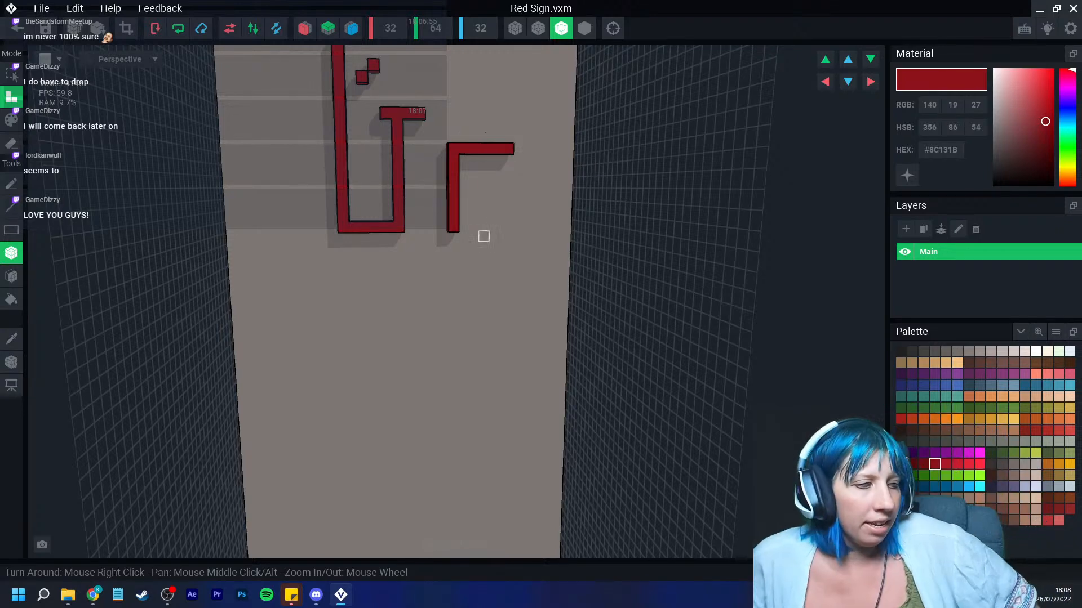
scroll(445, 291, "down", 3)
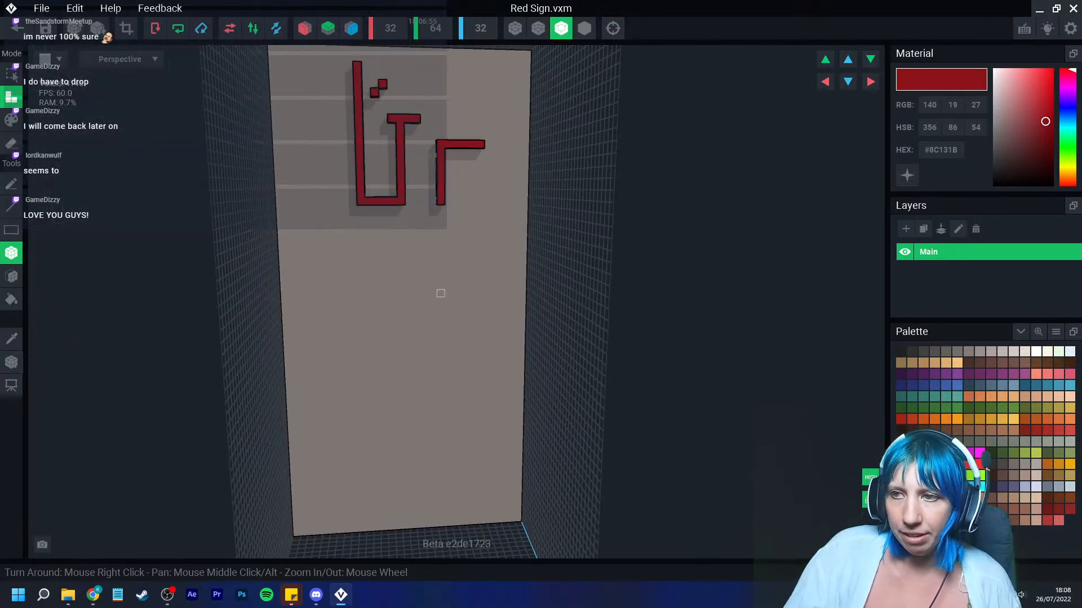
Step: Paint a short horizontal red bar below the first characters
right_click_drag(440, 292, 442, 302)
scroll(441, 300, "up", 2)
left_click_drag(290, 256, 338, 263)
scroll(338, 263, "down", 3)
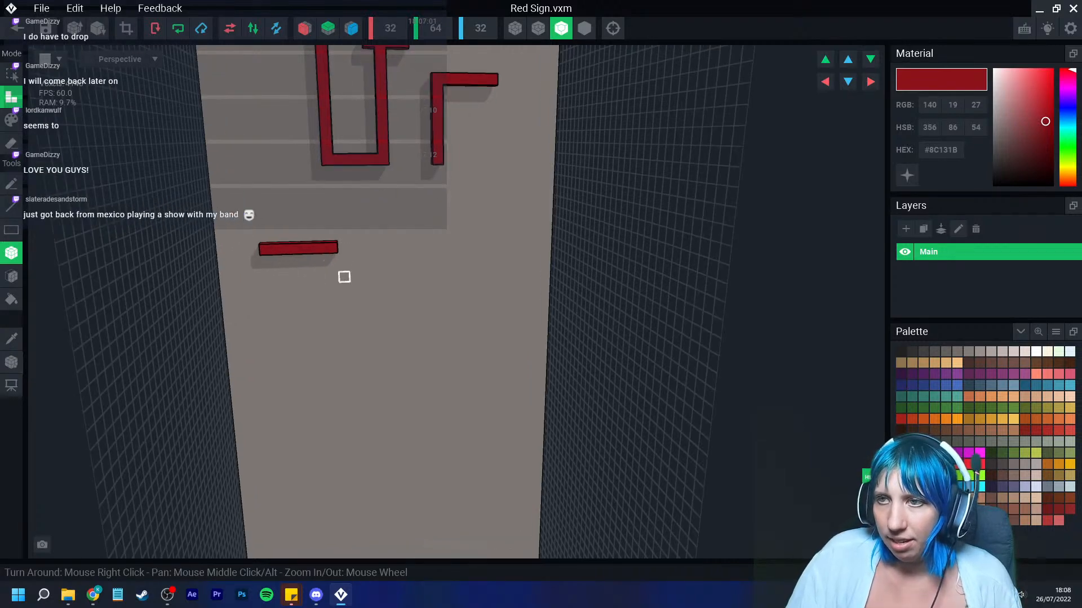
Step: Rearrange the small red dot voxels beside the first character
mouse_move(360, 100)
left_mouse_down()
mouse_move(366, 221)
mouse_move(407, 219)
left_mouse_up()
mouse_move(411, 151)
left_mouse_down()
mouse_move(412, 220)
mouse_move(397, 138)
mouse_move(424, 137)
left_mouse_up()
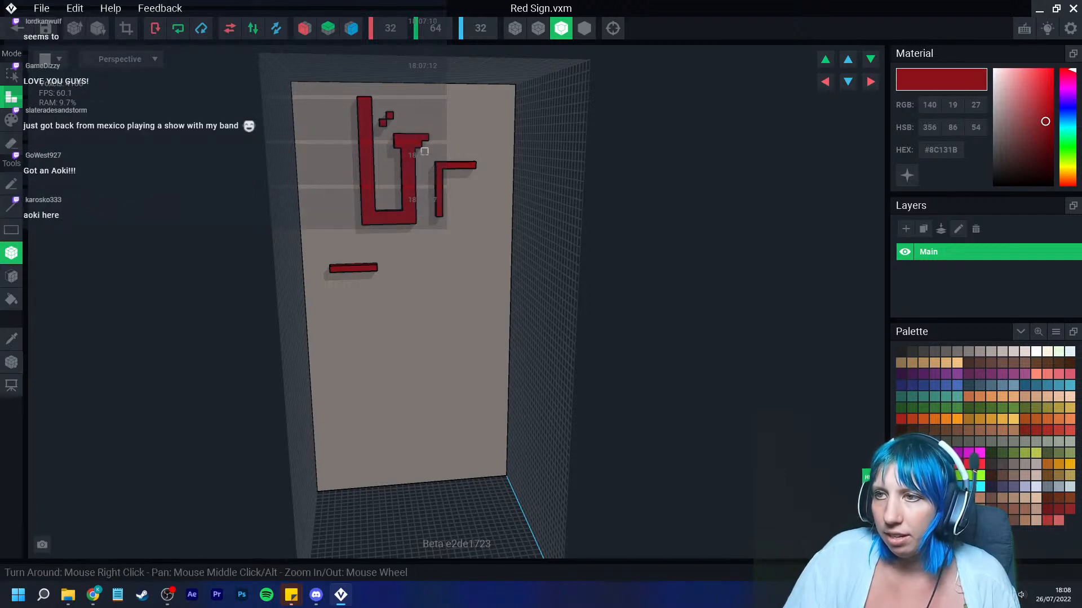
left_click(396, 108)
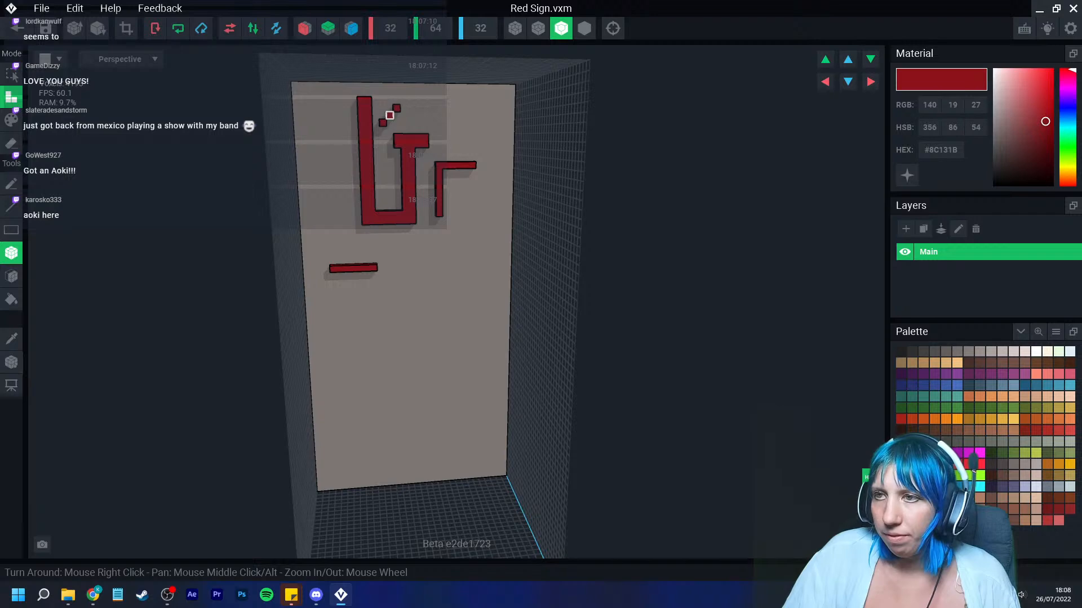
left_click(389, 108)
left_click(396, 115)
left_click(383, 122)
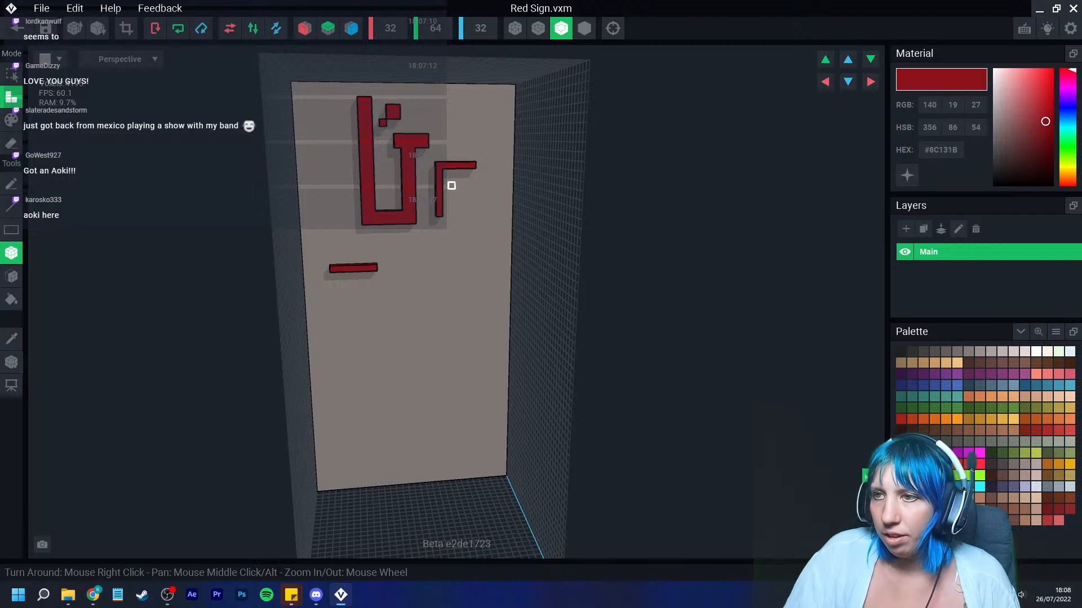
Step: Thicken the strokes of the second red character
left_click_drag(445, 172, 438, 219)
left_click(438, 219)
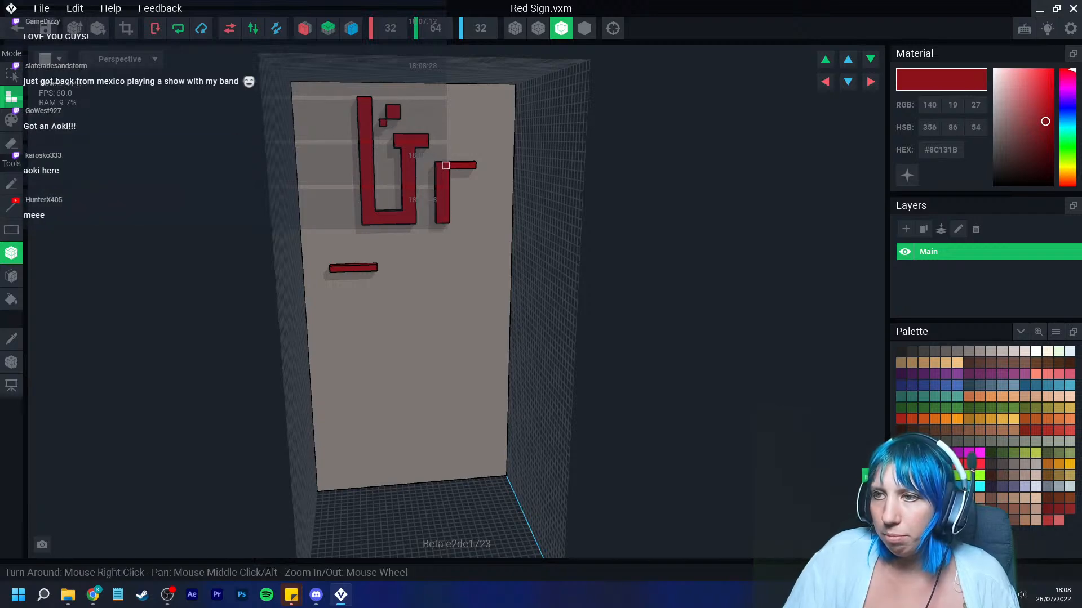
left_click_drag(439, 159, 473, 159)
right_click_drag(427, 207, 446, 219)
Step: Thicken the horizontal red bar below the first characters
scroll(446, 219, "up", 2)
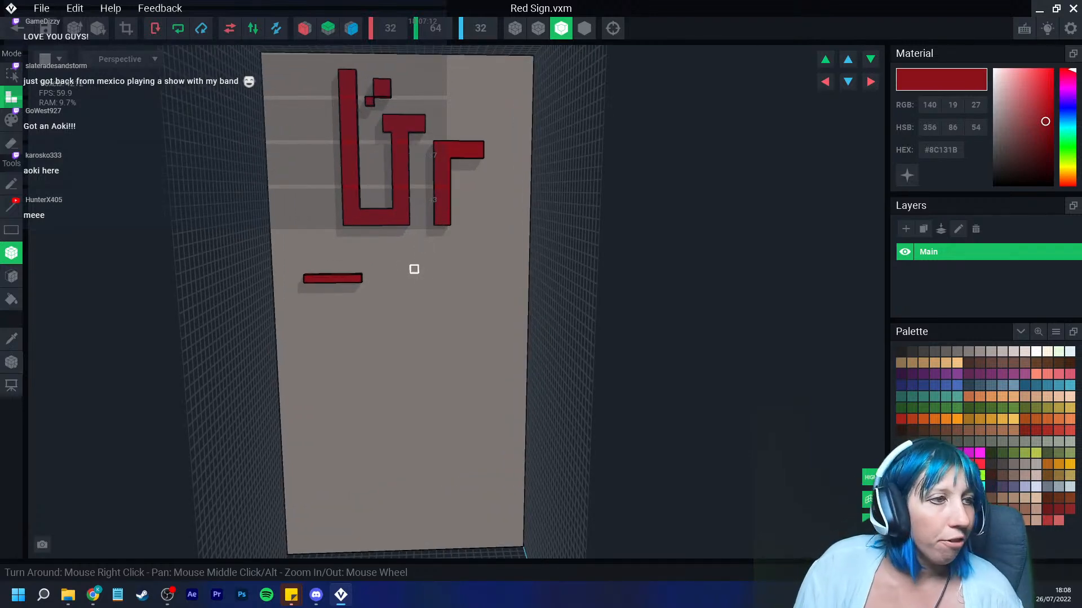
scroll(339, 301, "up", 1)
scroll(318, 299, "up", 2)
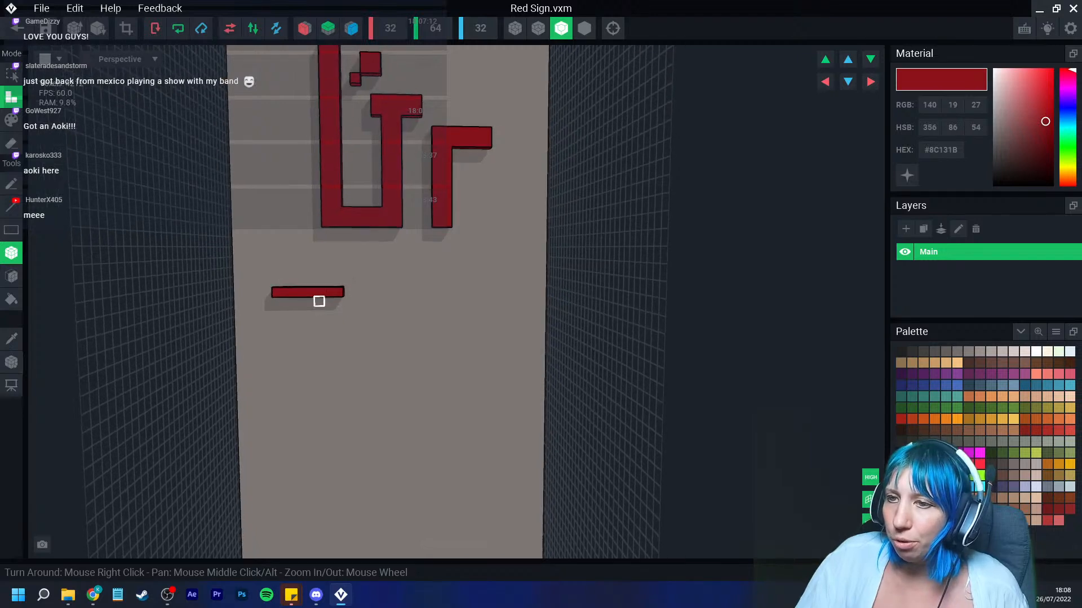
left_click_drag(273, 299, 343, 302)
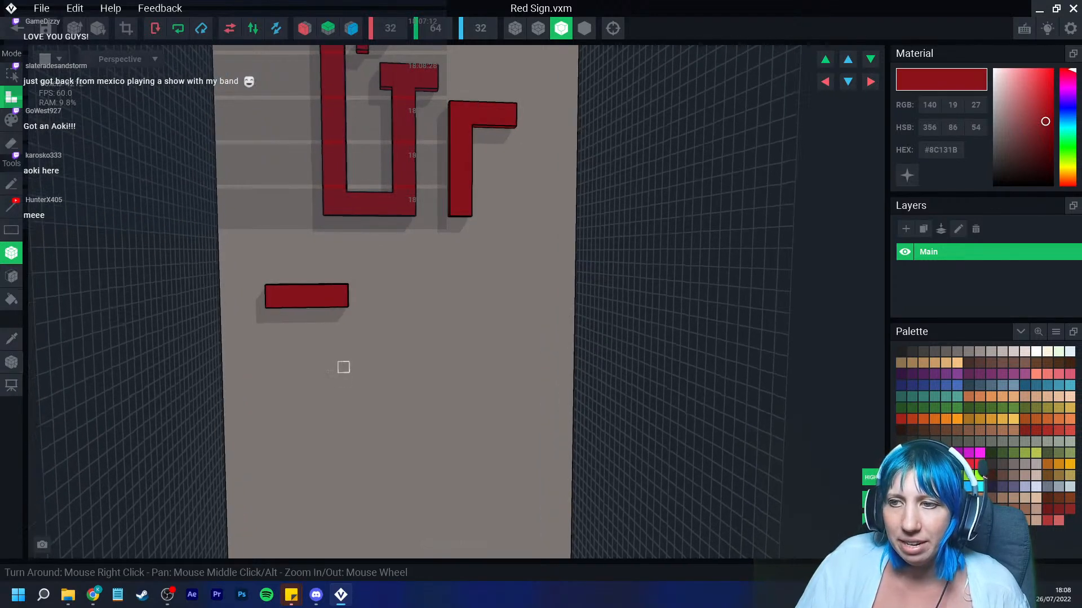
middle_click_drag(342, 367, 333, 315)
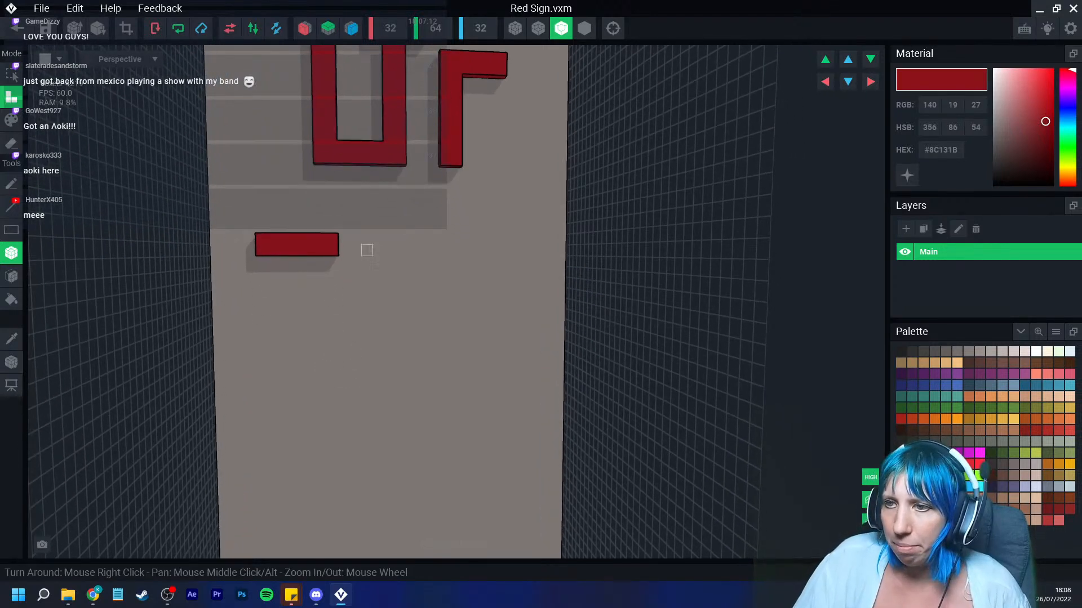
Step: Paint the second row of characters: a hooked stroke with a square dot and an L-shaped stroke
left_click_drag(344, 238, 357, 373)
middle_click_drag(348, 404, 347, 333)
left_click_drag(359, 313, 265, 322)
left_click_drag(265, 236, 275, 252)
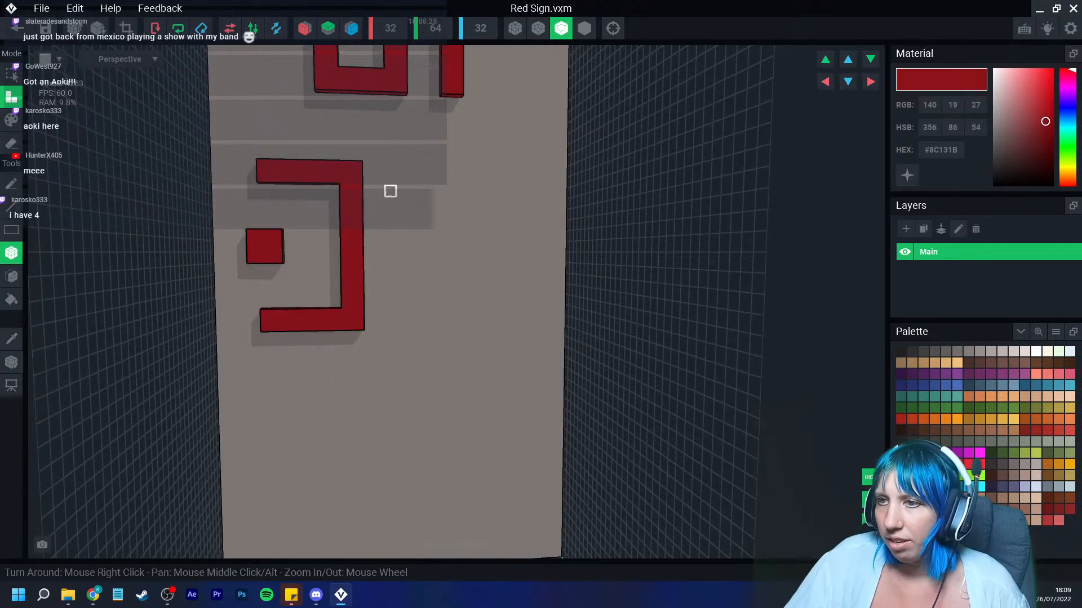
left_click_drag(389, 194, 500, 345)
Step: Paint a sideways T-shaped red stroke as the first character of the third row
scroll(455, 399, "down", 2)
right_click_drag(438, 391, 422, 390)
middle_click_drag(421, 389, 421, 307)
scroll(459, 415, "down", 2)
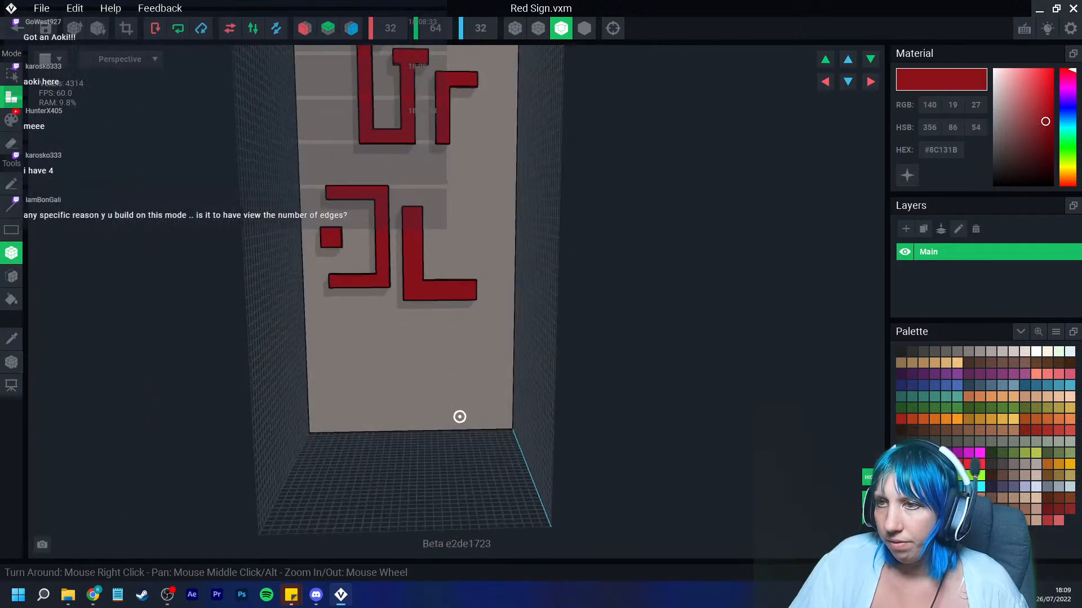
left_click_drag(348, 336, 361, 417)
left_click_drag(361, 373, 414, 385)
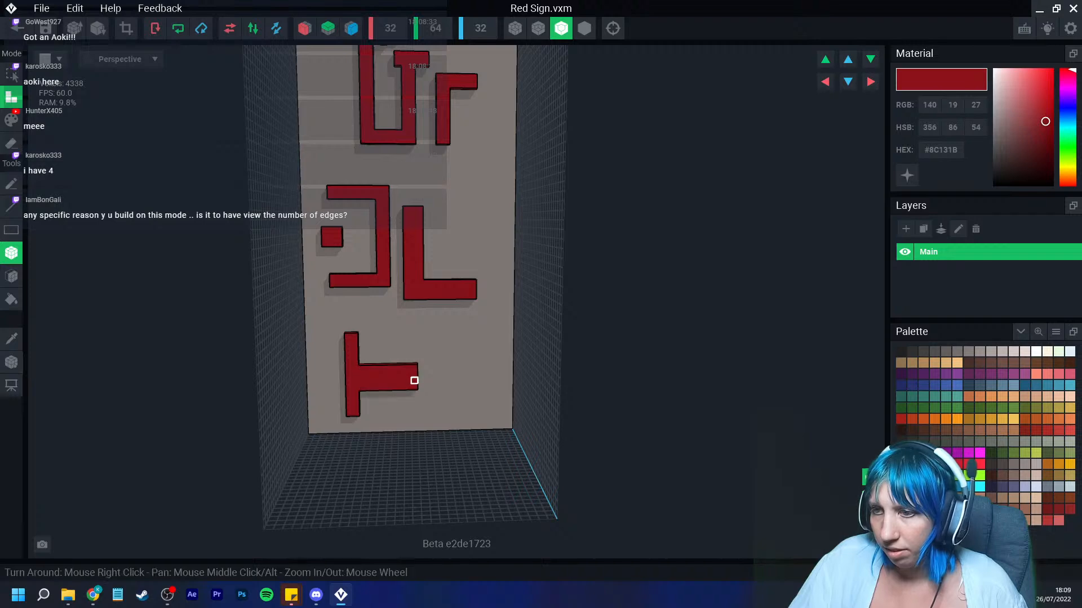
Step: Paint a vertical stroke with a square dot and two small dots as the next third-row character
left_click_drag(422, 327, 452, 417)
left_click(461, 356)
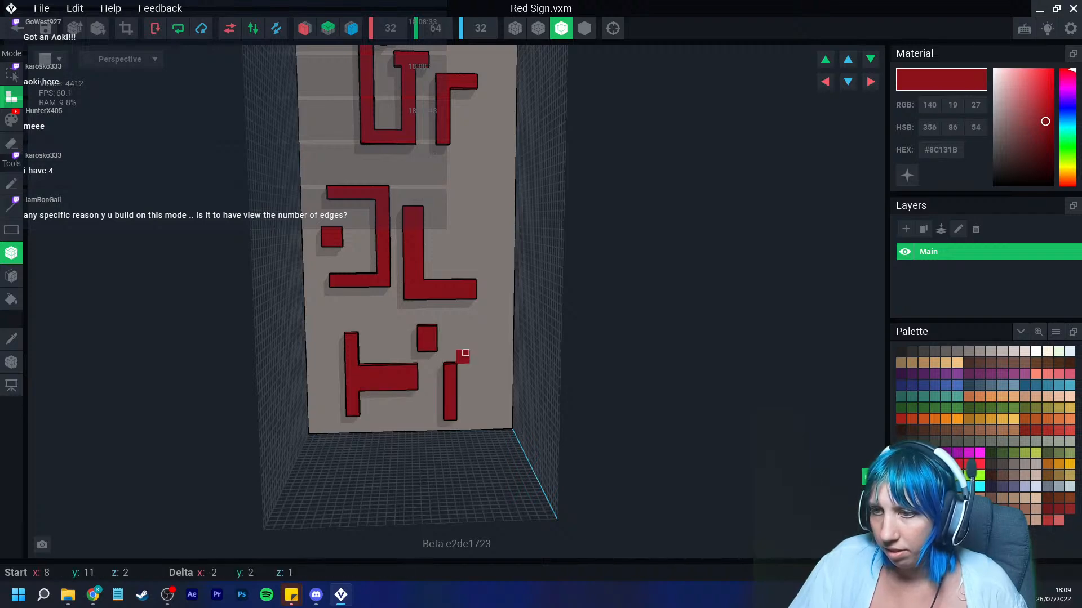
left_click(472, 348)
Step: Make the red material emissive so the sign's characters glow
scroll(478, 344, "down", 2)
scroll(479, 351, "down", 2)
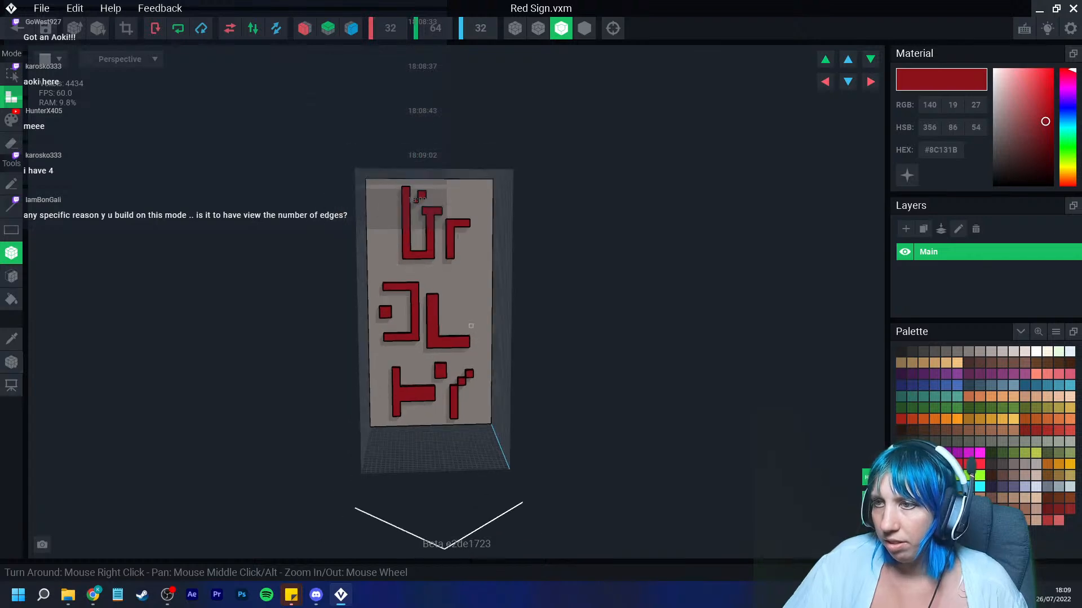
scroll(472, 325, "up", 1)
left_click_drag(442, 241, 482, 245)
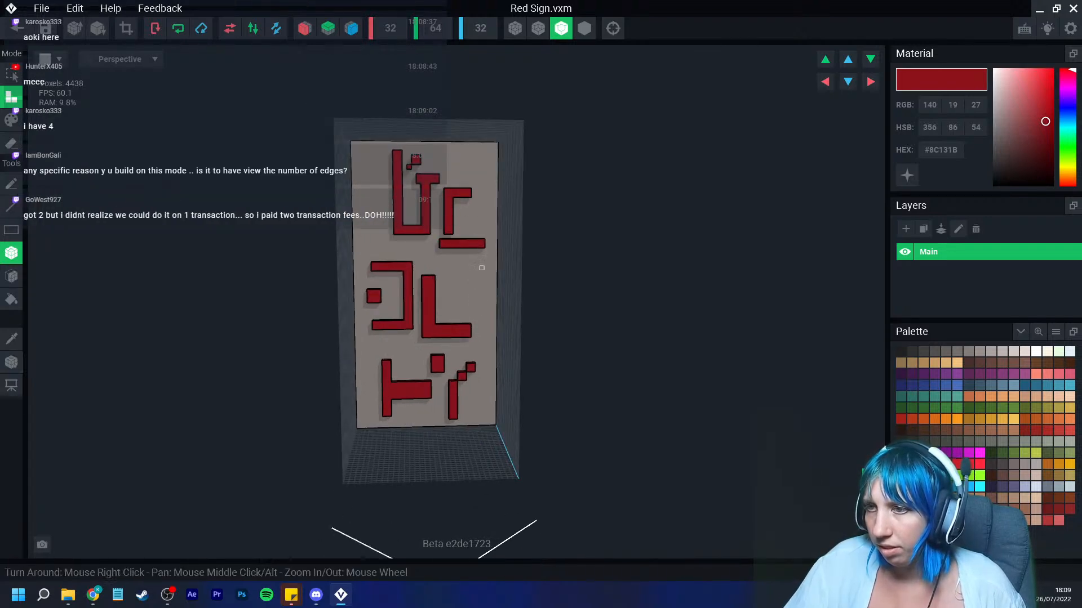
scroll(459, 323, "down", 2)
right_click_drag(457, 324, 470, 326)
left_click(907, 175)
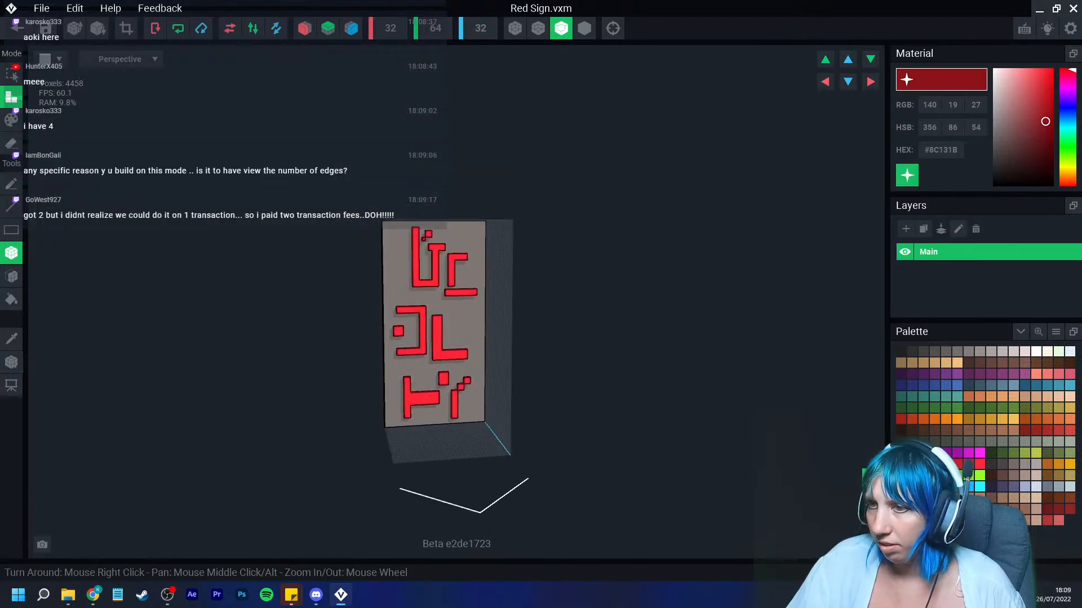
Step: Orbit and zoom around the sign to inspect the glowing characters
scroll(493, 351, "up", 3)
scroll(493, 350, "up", 1)
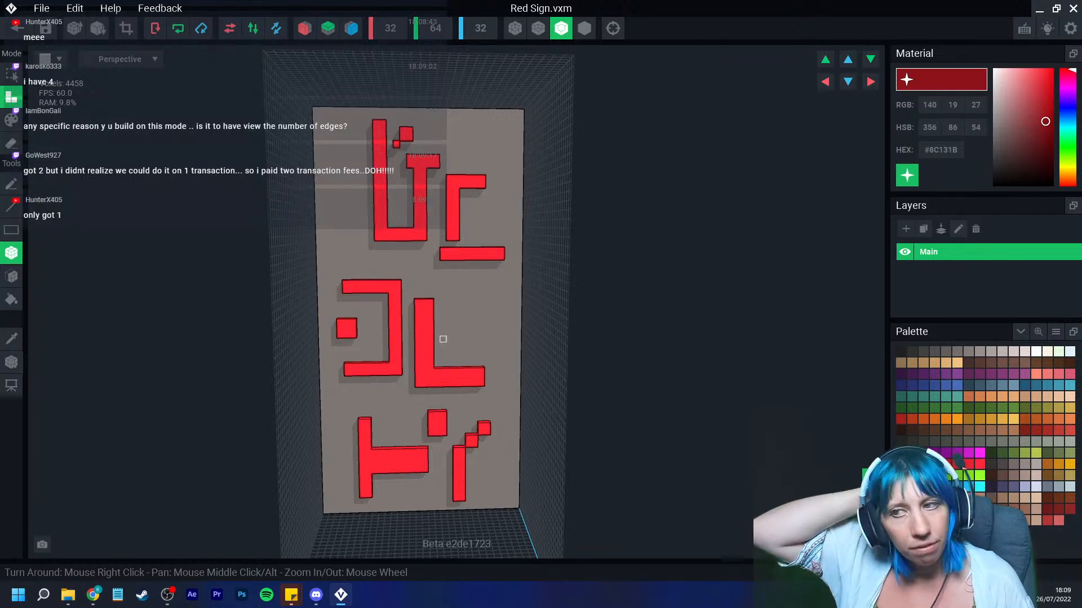
mouse_move(443, 339)
right_mouse_down()
mouse_move(449, 357)
mouse_move(456, 349)
right_mouse_up()
scroll(456, 350, "up", 3)
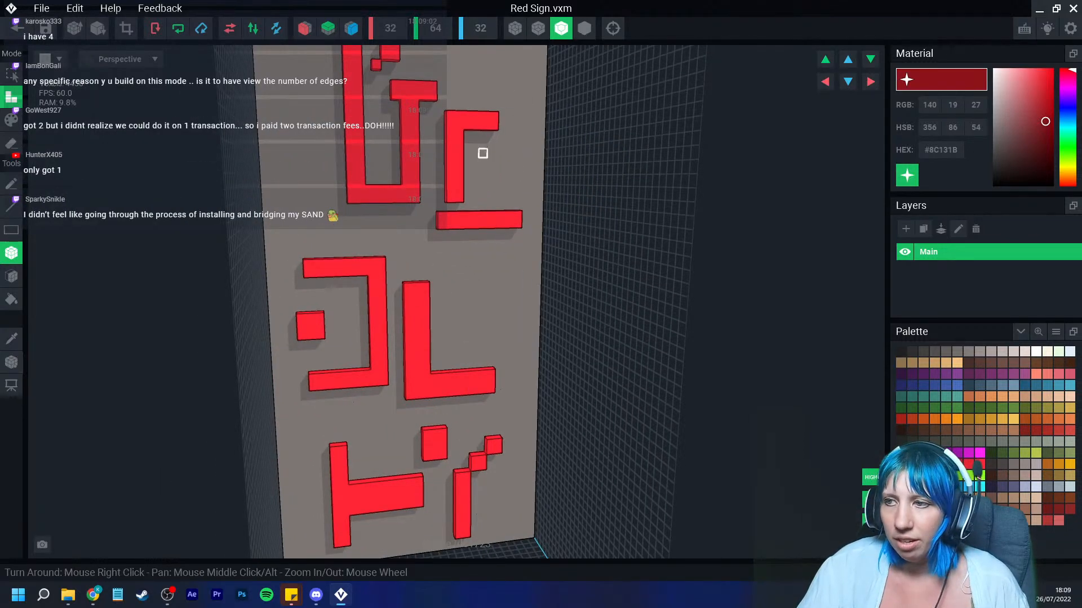
scroll(509, 193, "down", 4)
right_click_drag(512, 195, 512, 196)
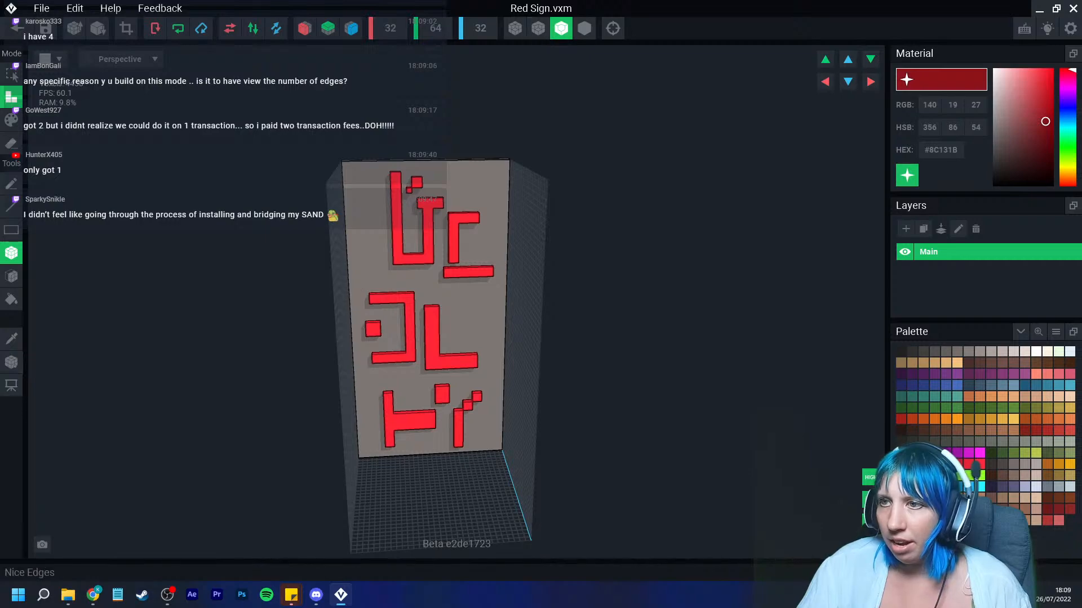
scroll(477, 188, "up", 5)
right_click_drag(447, 283, 449, 280)
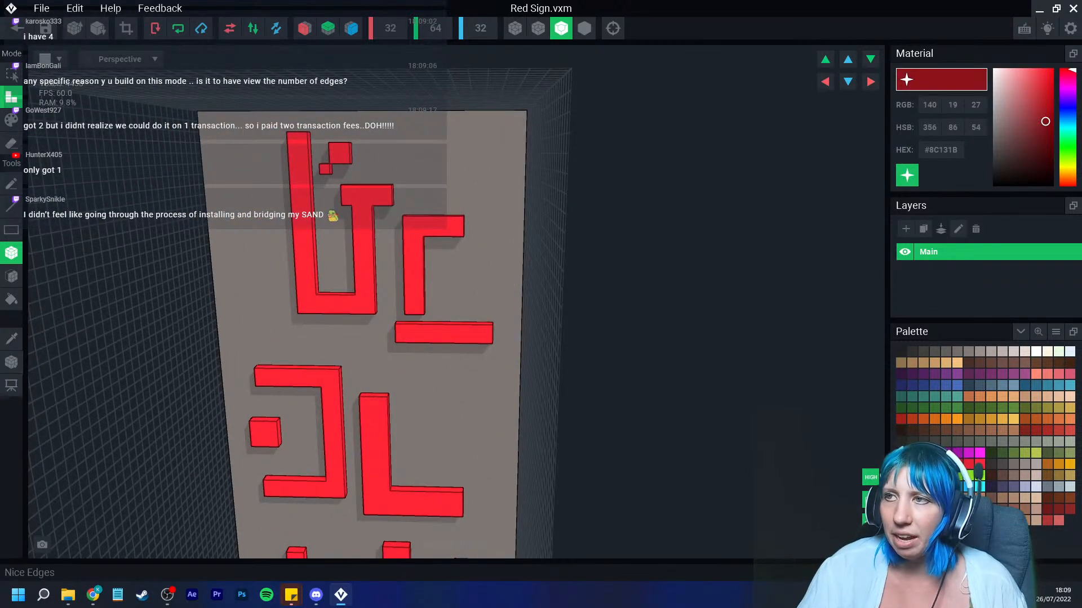
right_click_drag(397, 220, 391, 222)
scroll(412, 301, "down", 3)
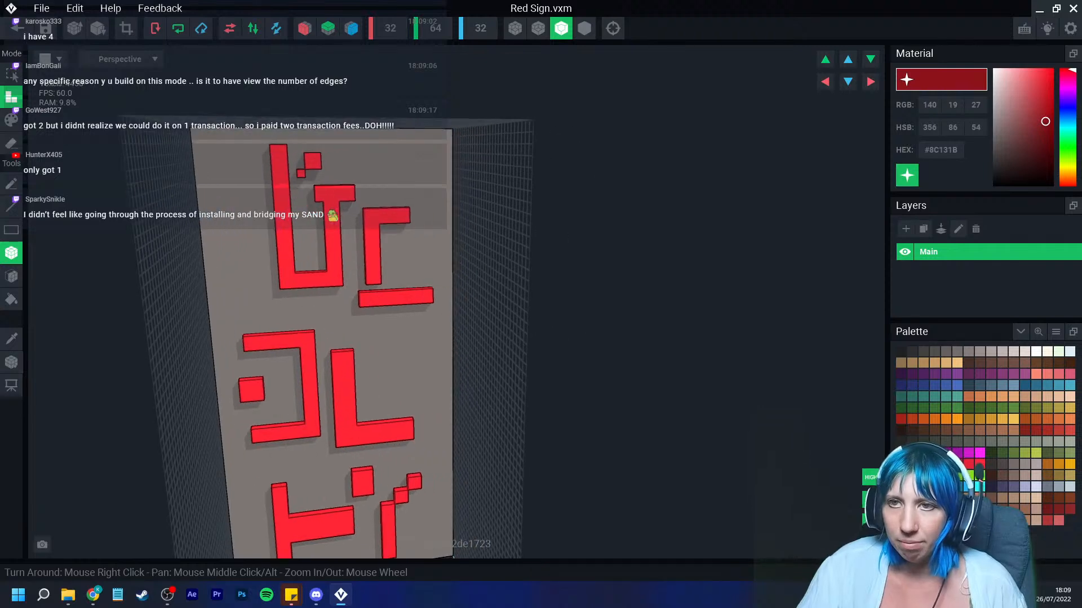
right_click_drag(394, 298, 273, 288)
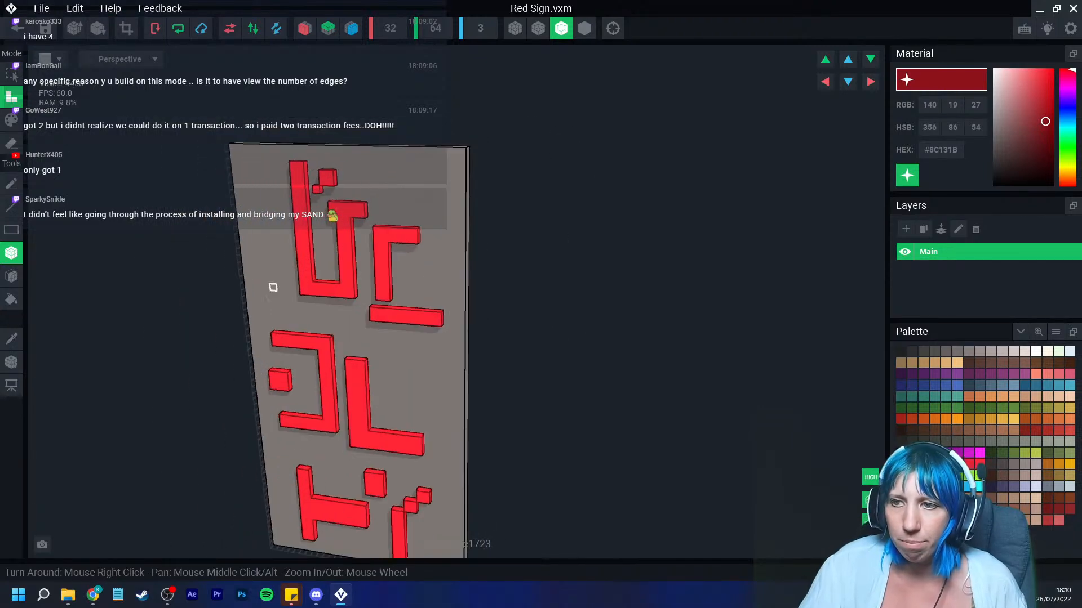
Step: Save the Red Sign model and close it to return to the building scene
left_click(12, 362)
left_click(57, 389)
right_click_drag(280, 387, 280, 387)
left_click(17, 27)
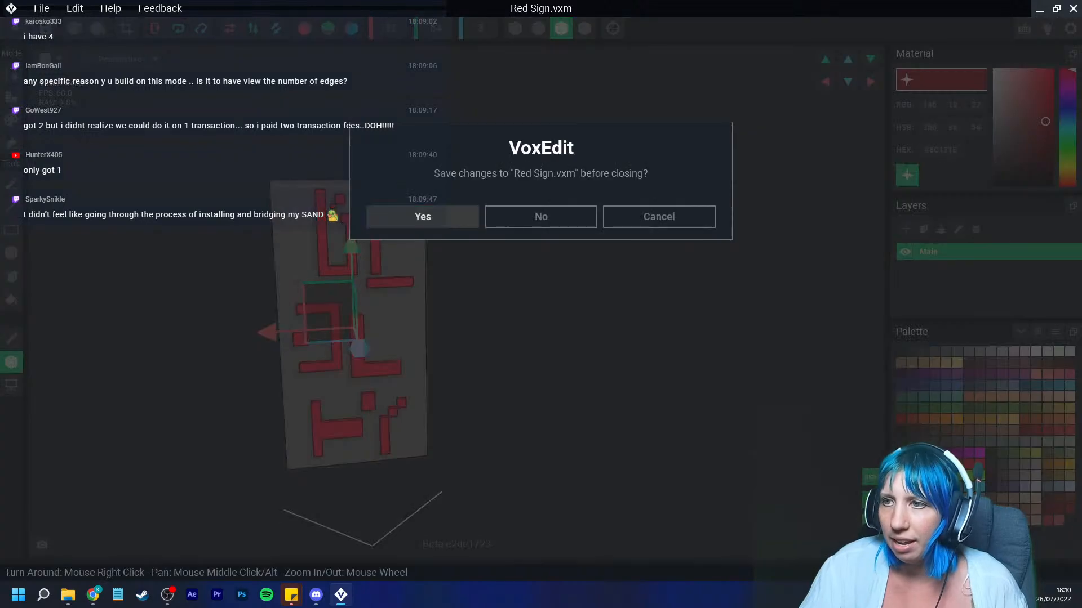
left_click(423, 215)
middle_click_drag(423, 214, 420, 283)
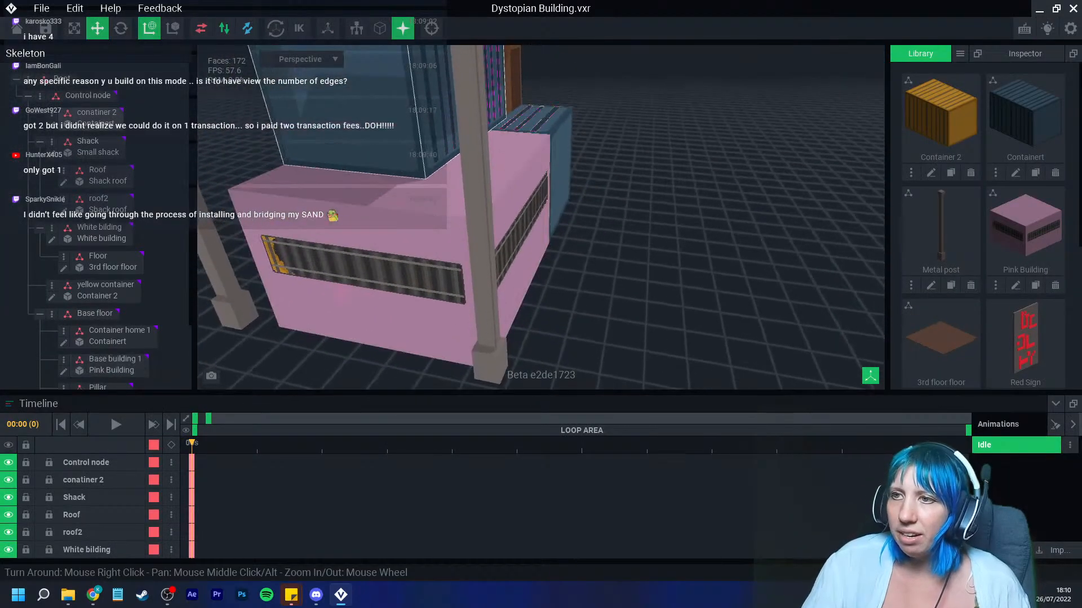
left_click(389, 141)
left_click(51, 125)
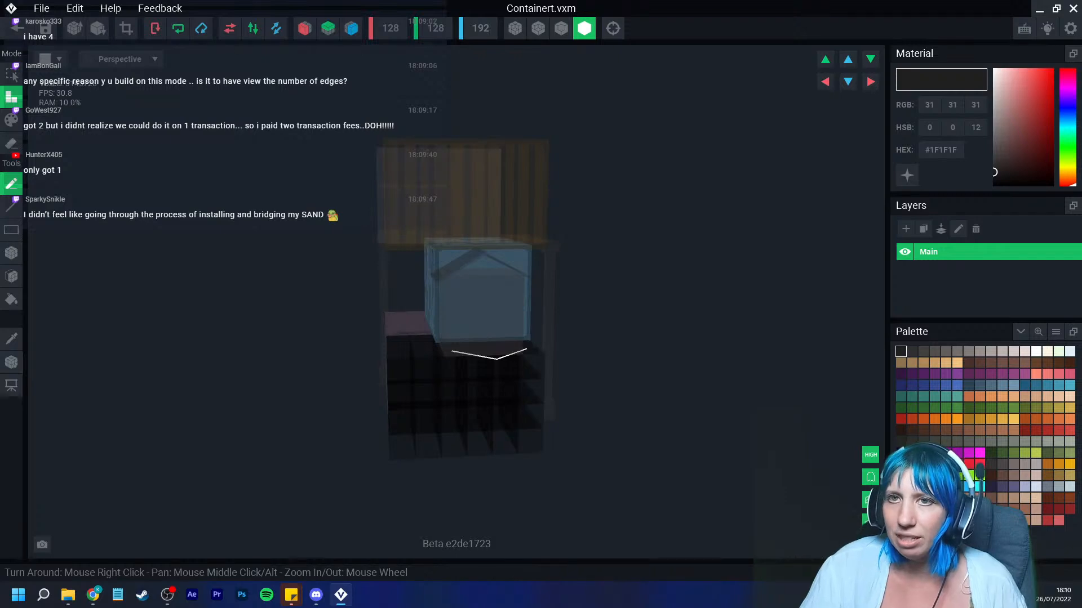
left_click(17, 26)
left_click(423, 217)
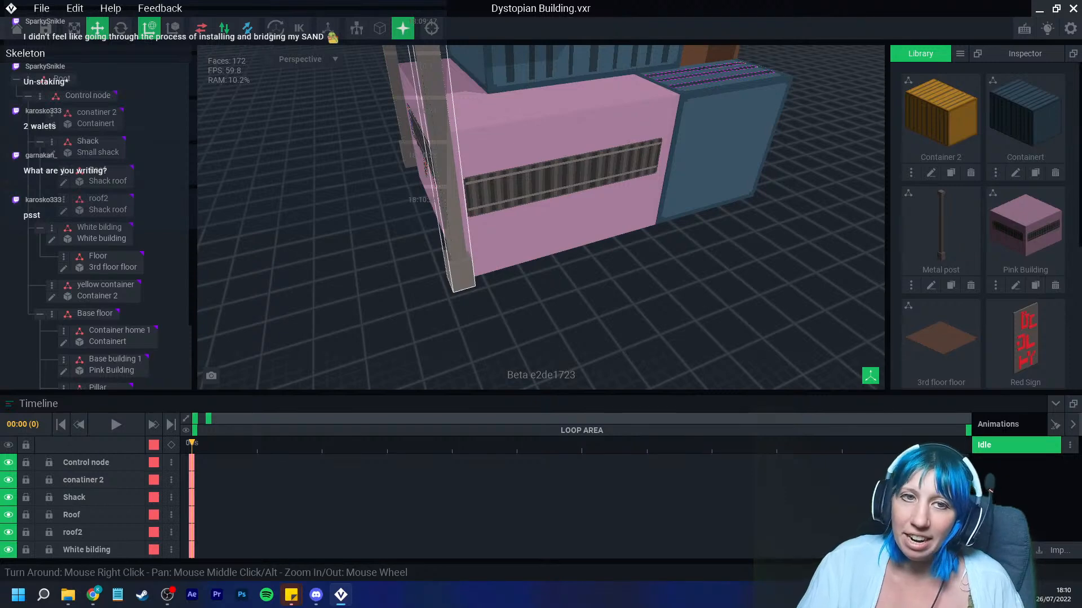
Step: Create a child node named "Sign red" under the White bilding node
right_click_drag(415, 220, 451, 197)
middle_click_drag(450, 197, 452, 270)
right_click_drag(452, 271, 442, 244)
scroll(441, 244, "down", 3)
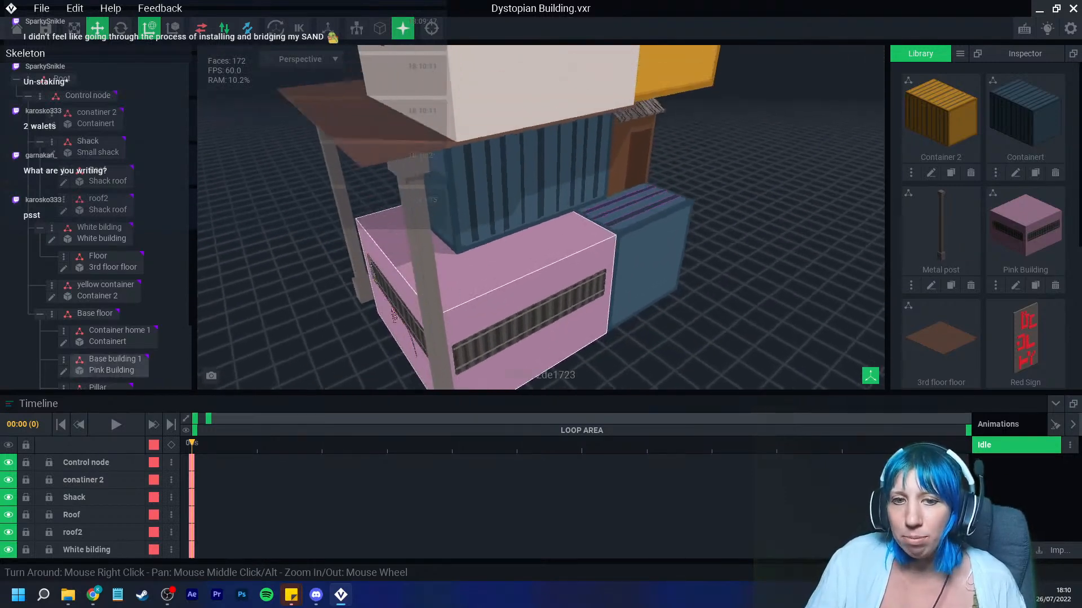
middle_click_drag(442, 203, 428, 253)
right_click_drag(428, 254, 447, 252)
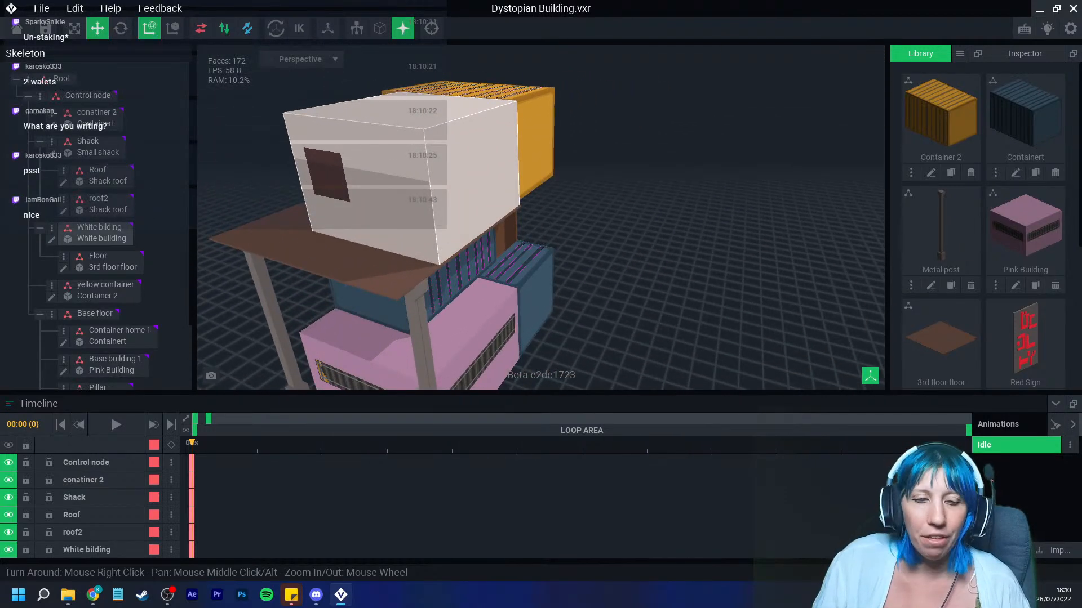
left_click(418, 199)
left_click(52, 228)
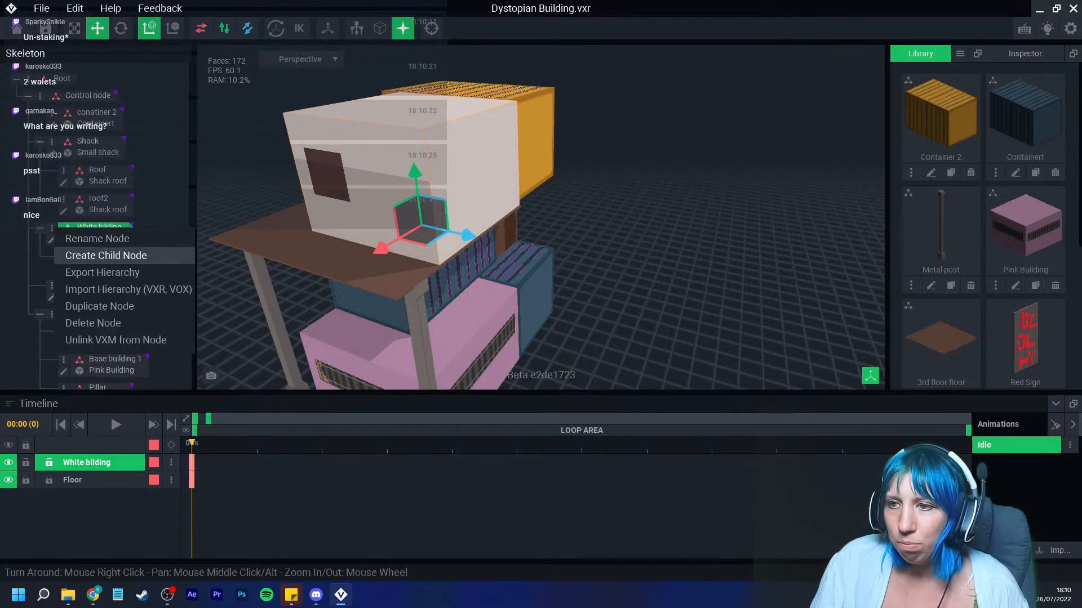
key("Escape")
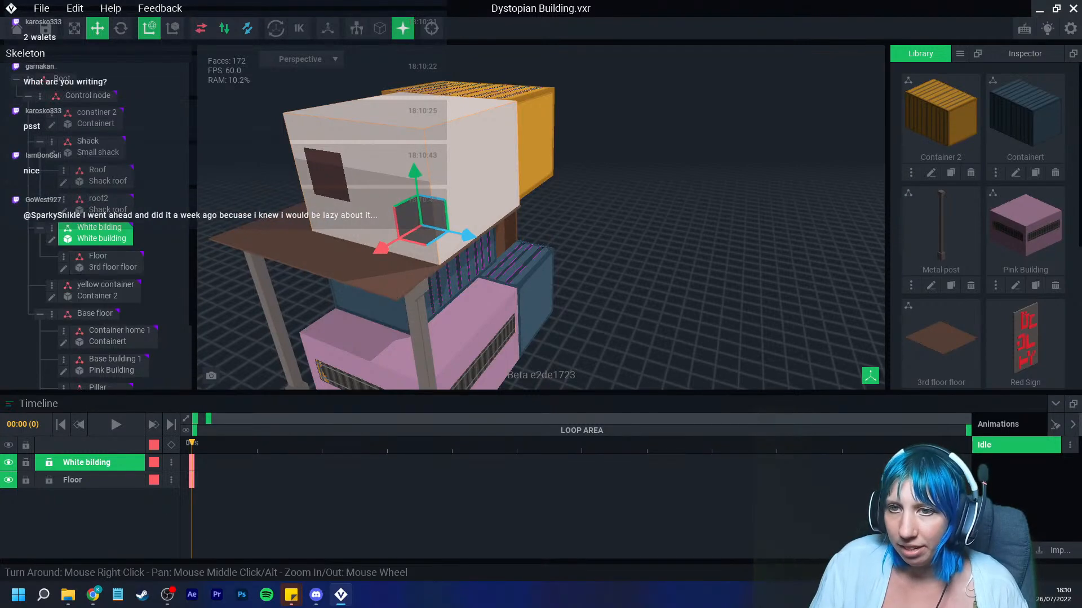
left_click(52, 228)
left_click(107, 253)
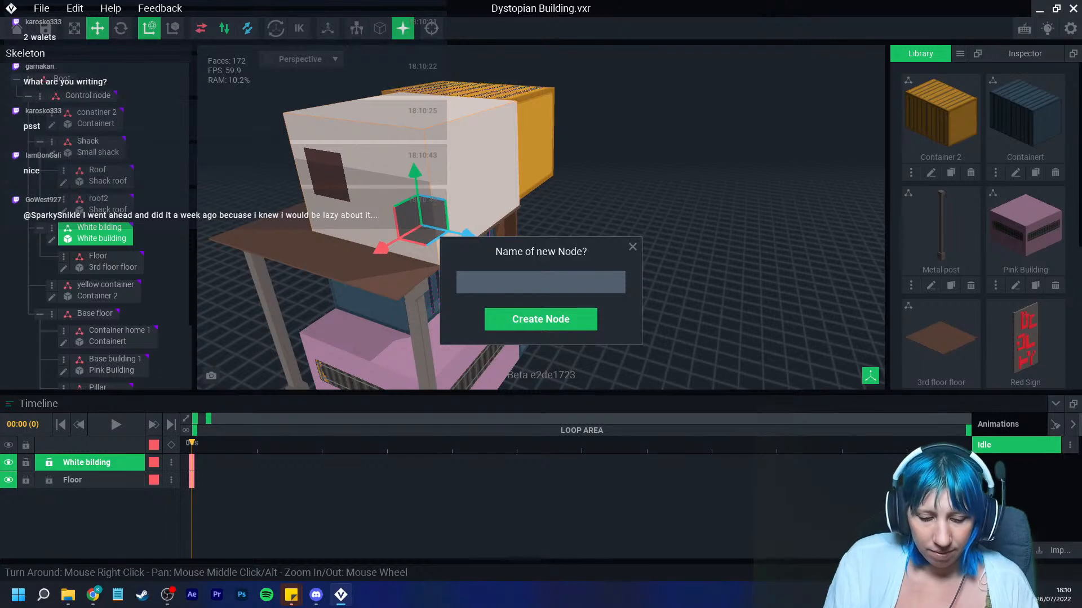
type("Sign red")
key("Return")
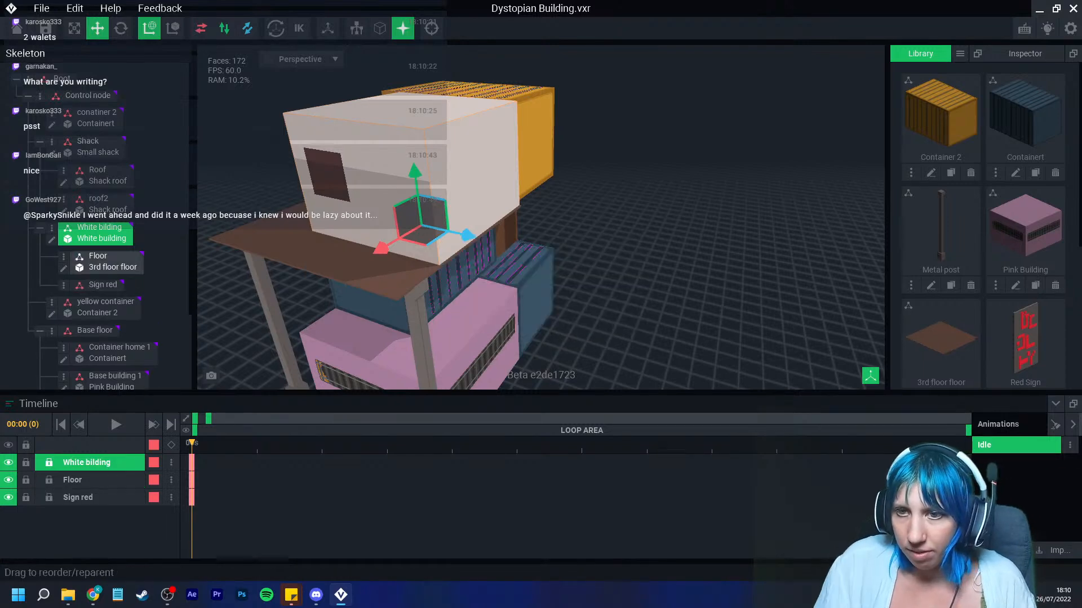
Step: Attach the Red Sign model from the library to the Sign red node and move it toward the building
left_click_drag(1026, 338, 107, 286)
scroll(445, 248, "up", 4)
left_click(103, 290)
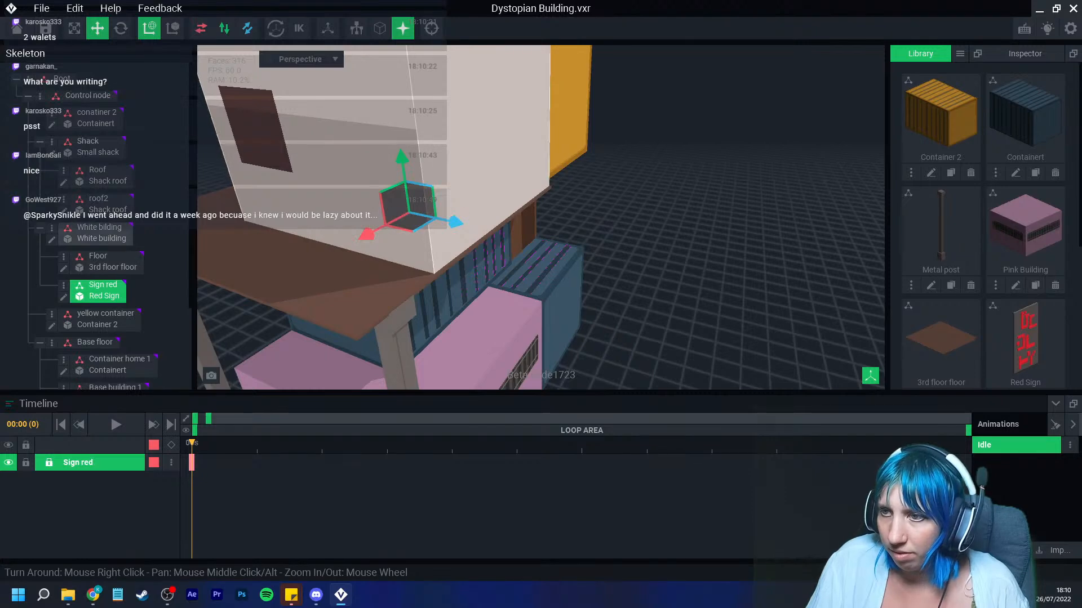
left_click_drag(455, 222, 545, 243)
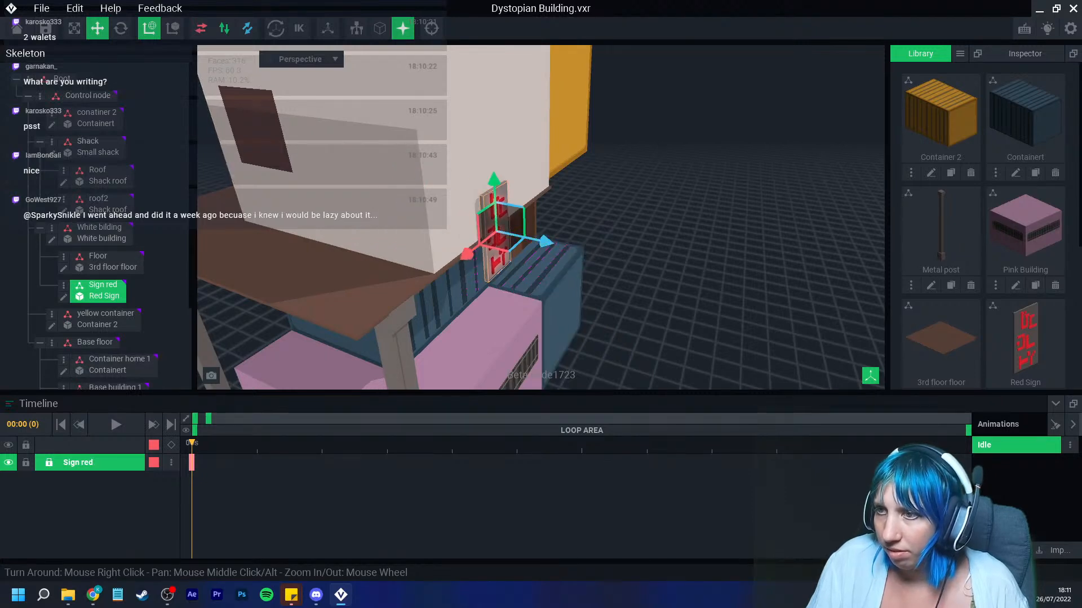
right_click_drag(671, 256, 503, 255)
Step: Open the Red Sign model, scale it up to 64 × 128 × 6, then save and close it
left_click(63, 297)
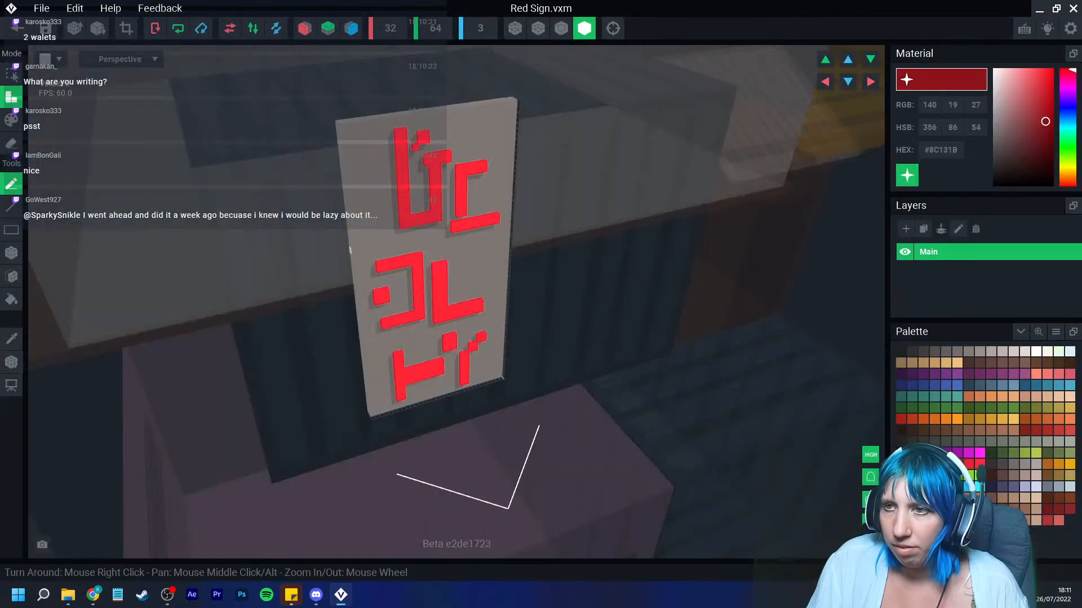
left_click(75, 28)
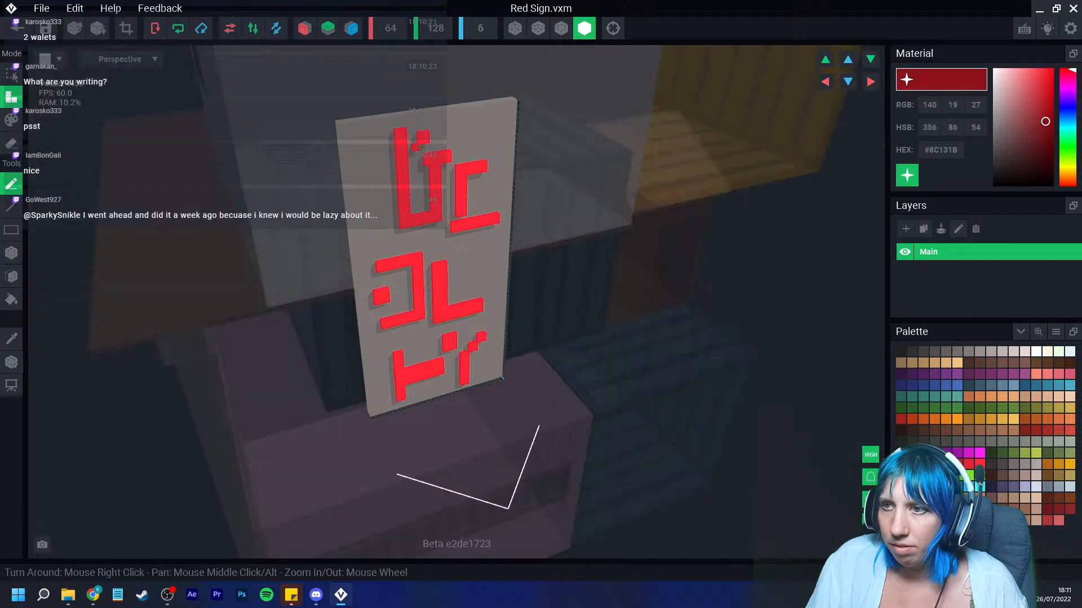
right_click_drag(270, 191, 245, 172)
left_click(17, 28)
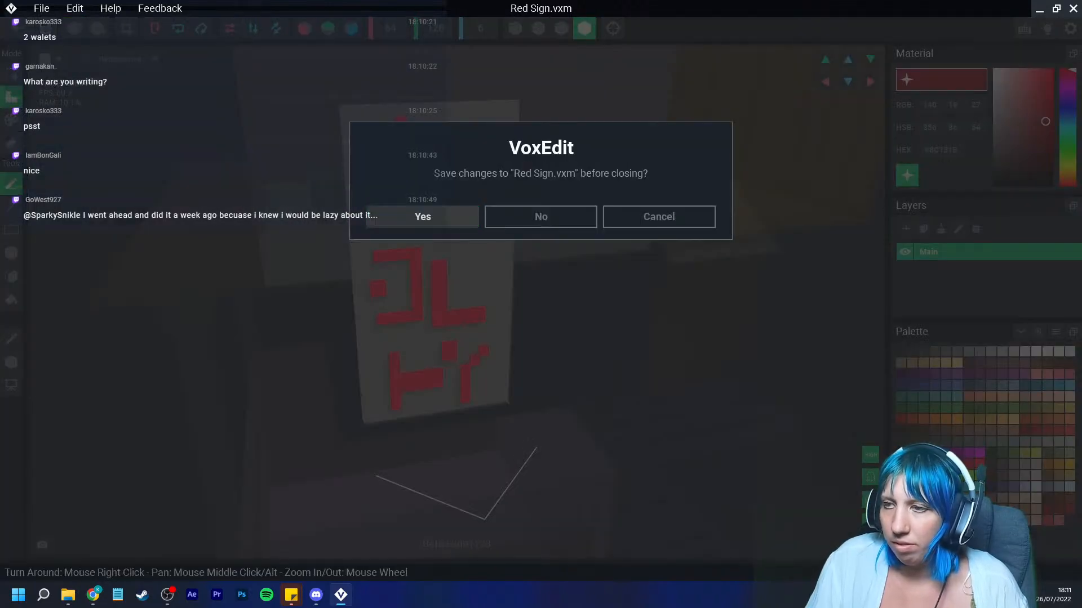
left_click(422, 216)
Step: Select the sign and reposition it against the white building's side wall
right_click_drag(420, 208, 383, 197)
scroll(398, 184, "down", 3)
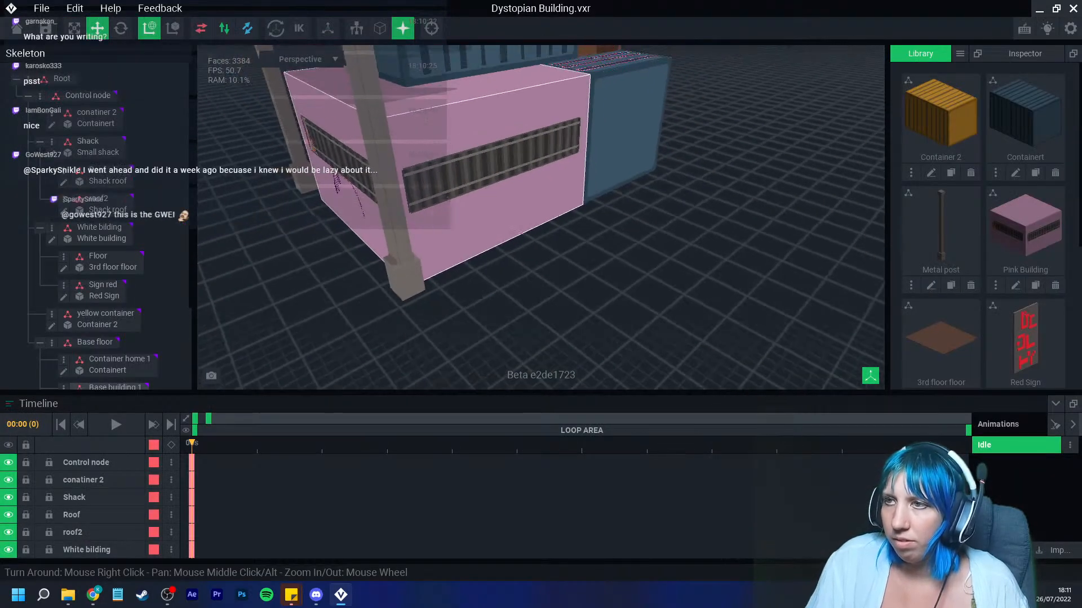
middle_click_drag(398, 184, 376, 262)
scroll(388, 242, "down", 1)
right_click_drag(445, 210, 482, 222)
scroll(413, 203, "up", 2)
scroll(413, 169, "up", 2)
middle_click_drag(414, 164, 415, 240)
right_click_drag(394, 206, 425, 217)
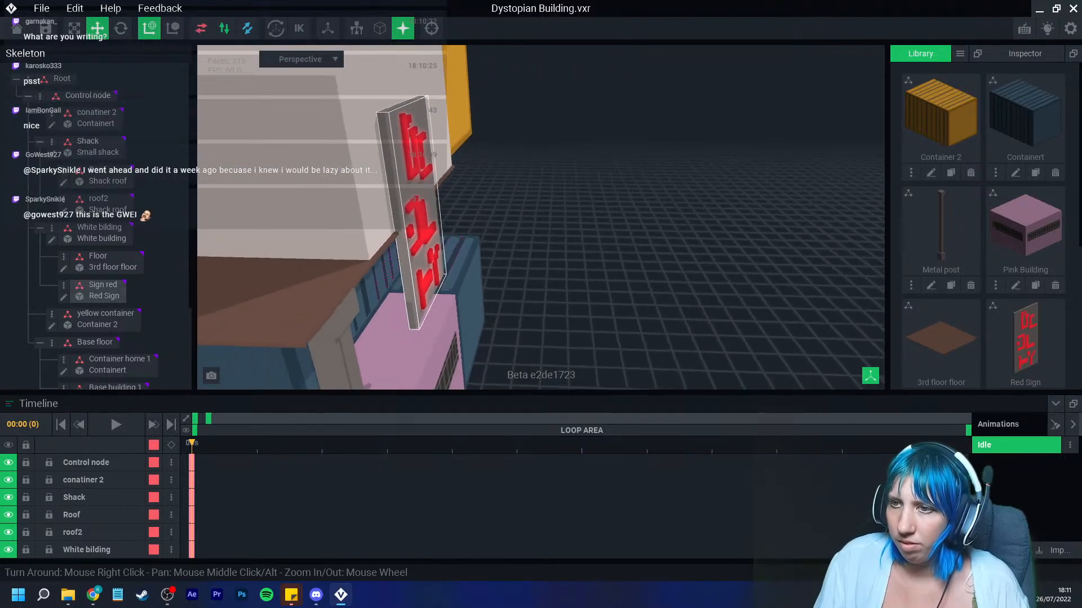
left_click(426, 217)
left_click_drag(478, 212, 484, 213)
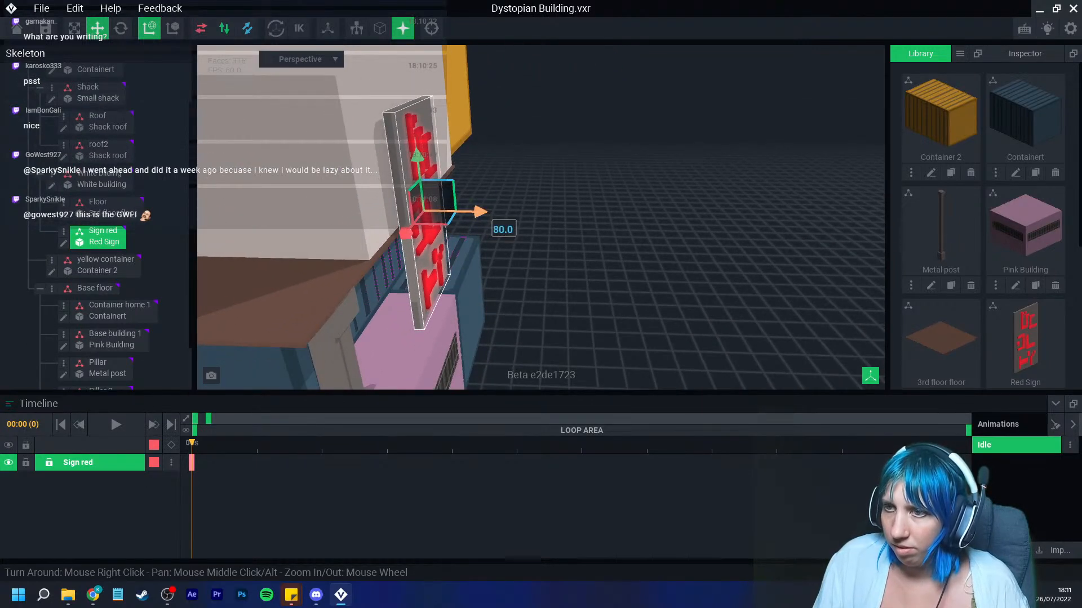
left_click(524, 225)
right_click_drag(508, 226, 394, 242)
Step: Orbit around the building to inspect the placed sign
middle_click_drag(380, 250, 479, 298)
right_click_drag(370, 223, 409, 228)
scroll(381, 229, "down", 3)
left_click(375, 227)
left_click_drag(348, 154, 346, 135)
right_click_drag(361, 214, 384, 225)
scroll(490, 222, "up", 3)
left_click(395, 226)
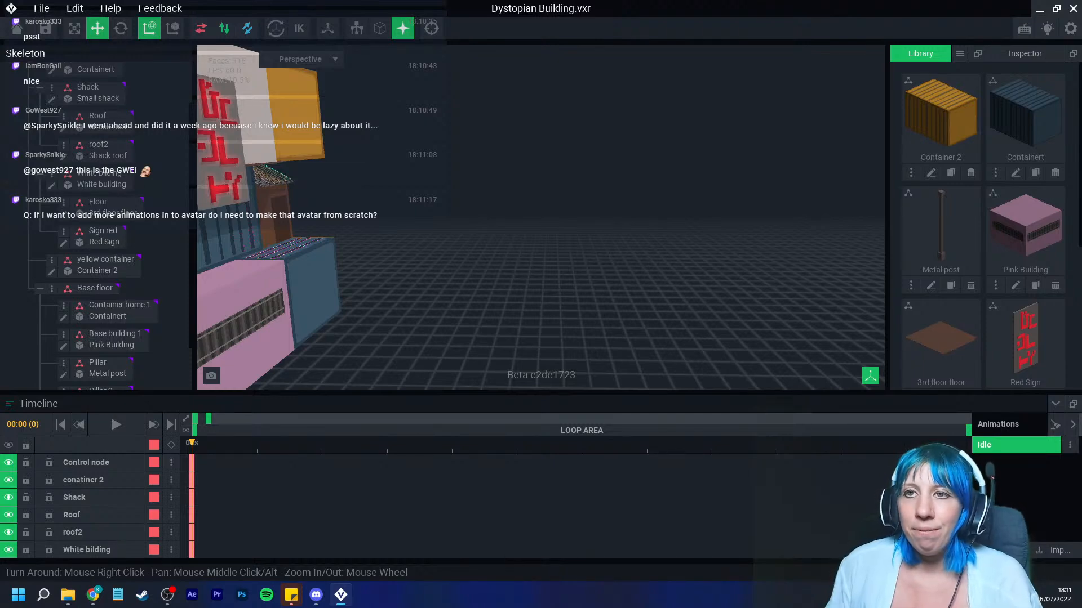
Step: Save and close the Dystopian Building file, then start creating a new asset
left_click(17, 28)
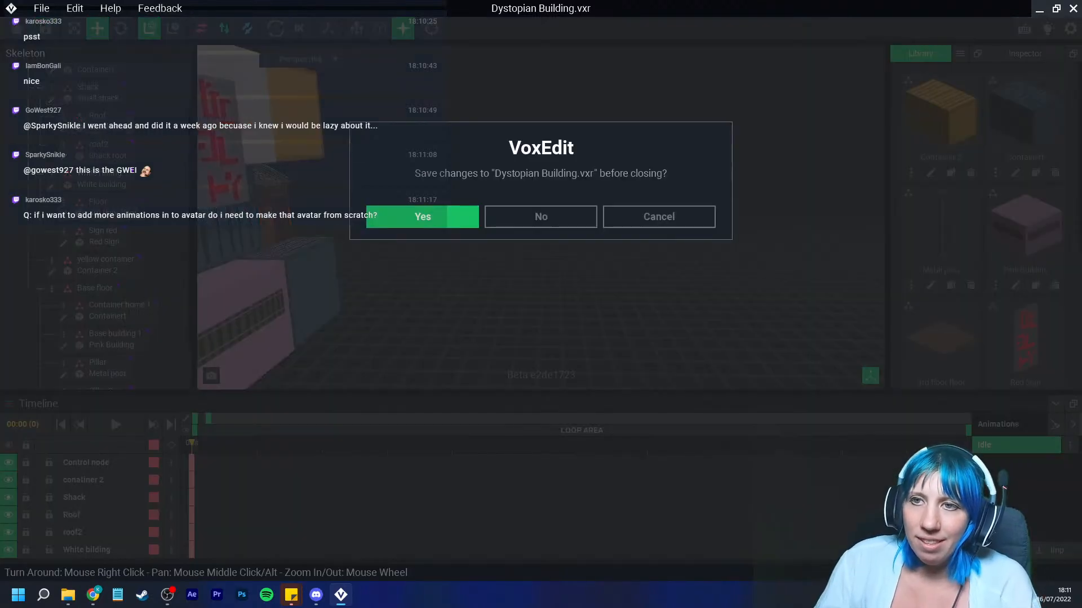
left_click(422, 216)
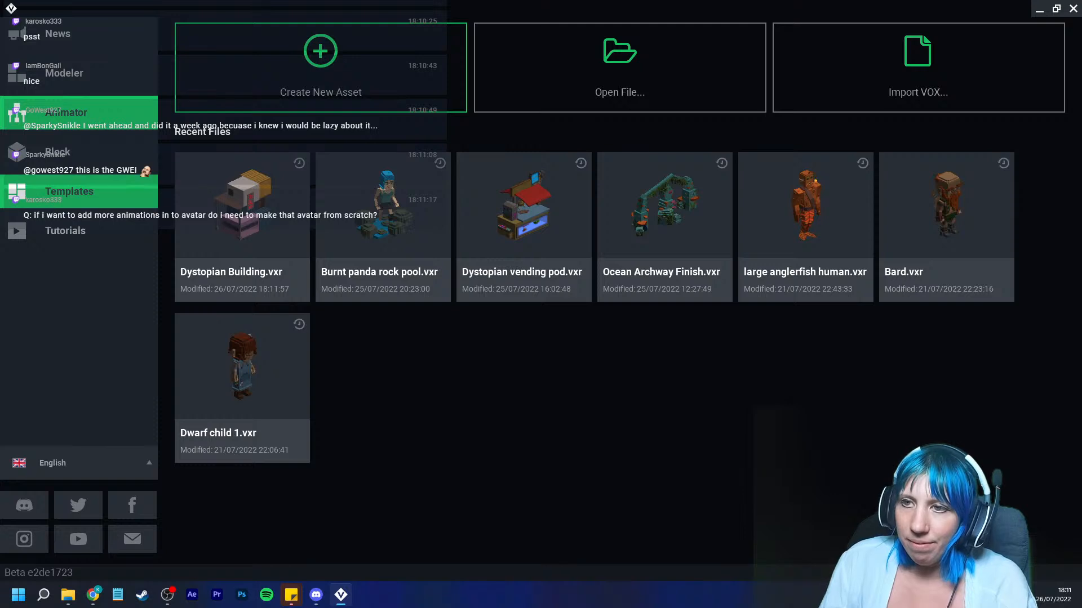
left_click(321, 68)
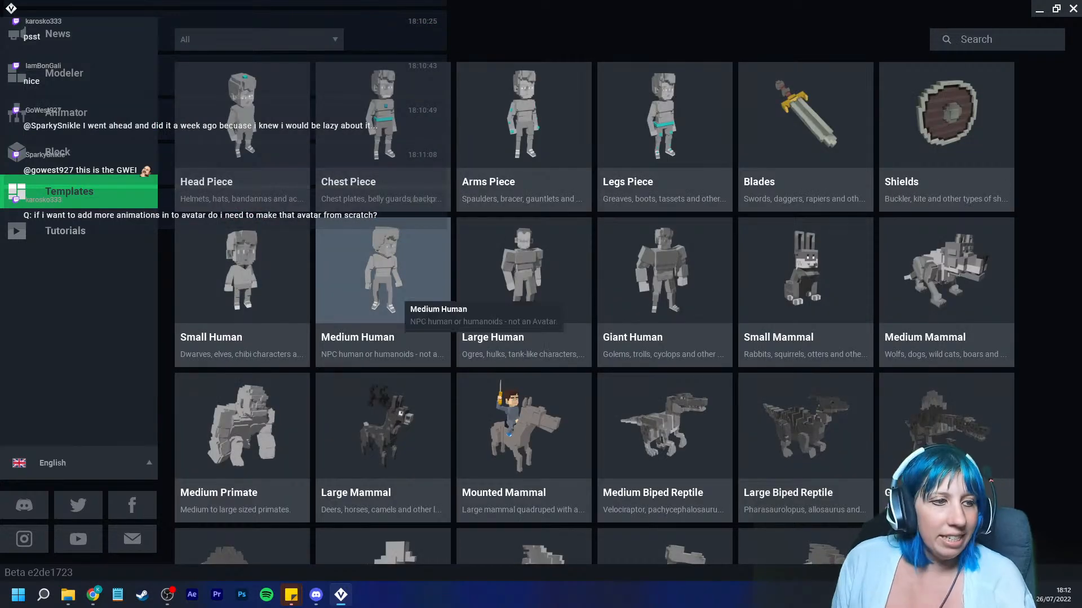
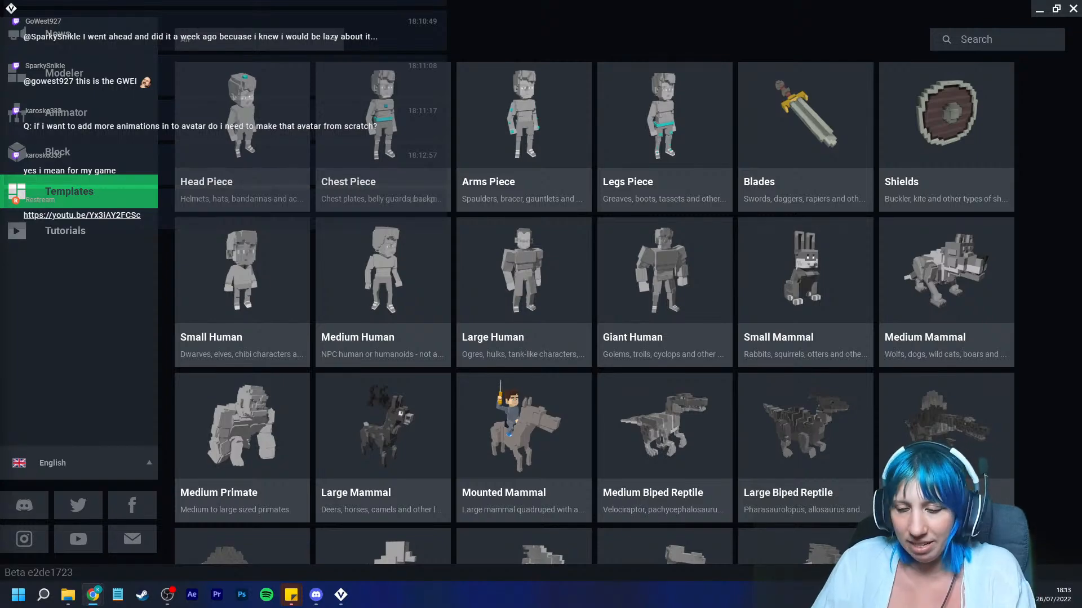
Step: Open the Skull Bushido asset in The Sandbox marketplace and rotate its 3D preview to examine it
left_click_drag(0, 194, 366, 0)
left_click(25, 210)
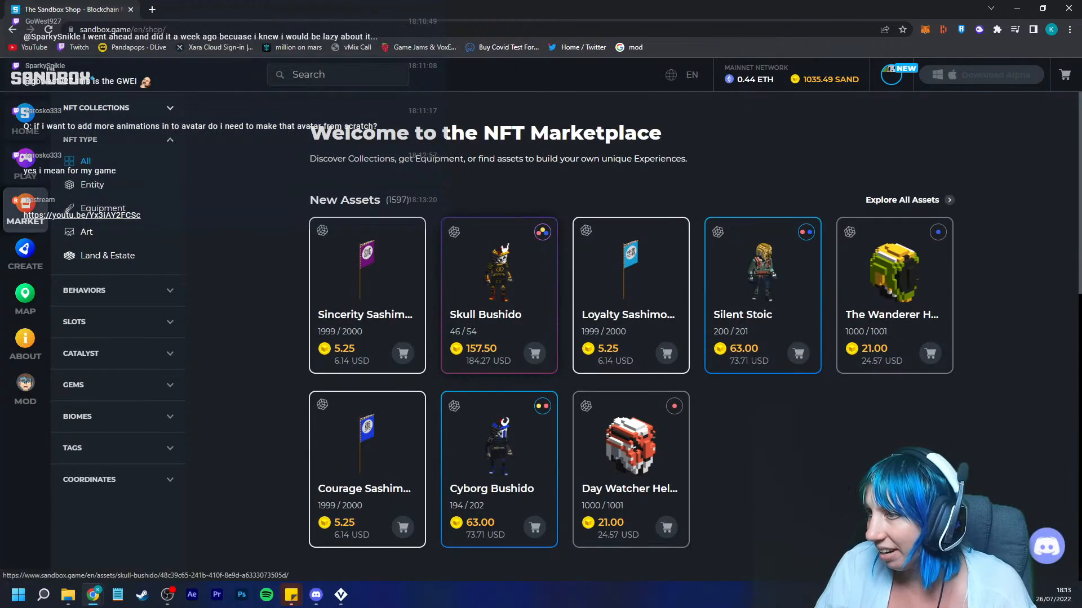
left_click(499, 281)
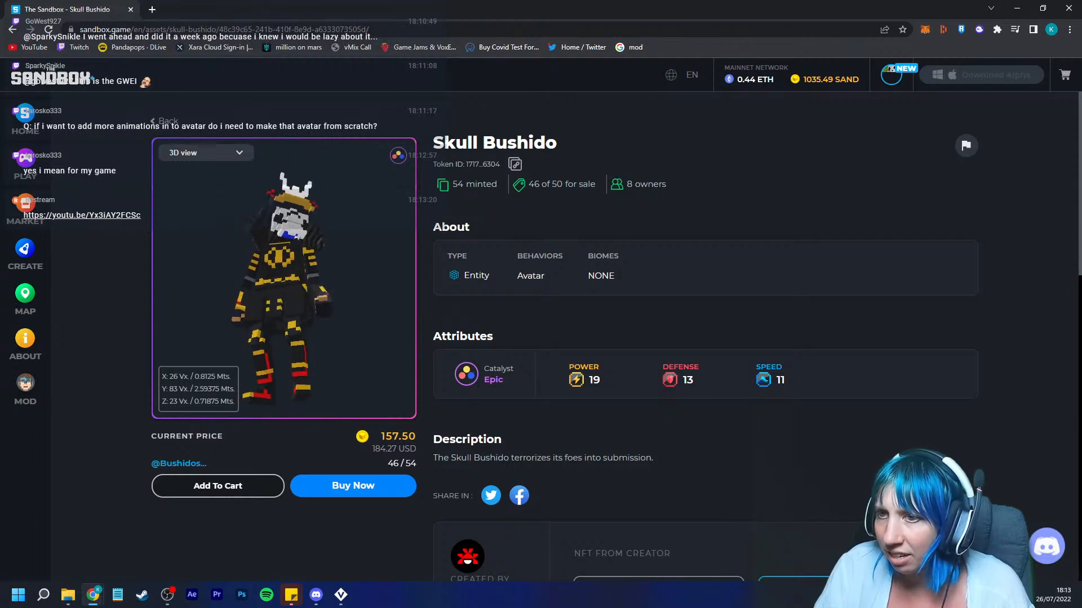
scroll(284, 278, "up", 6)
scroll(284, 278, "down", 5)
left_click_drag(321, 282, 226, 270)
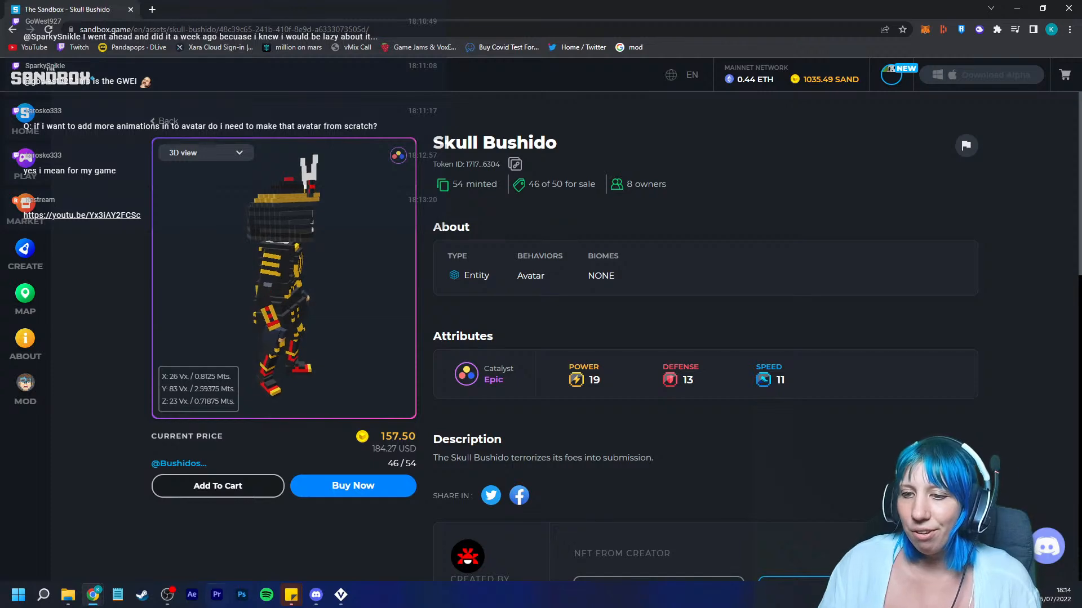
left_click(341, 594)
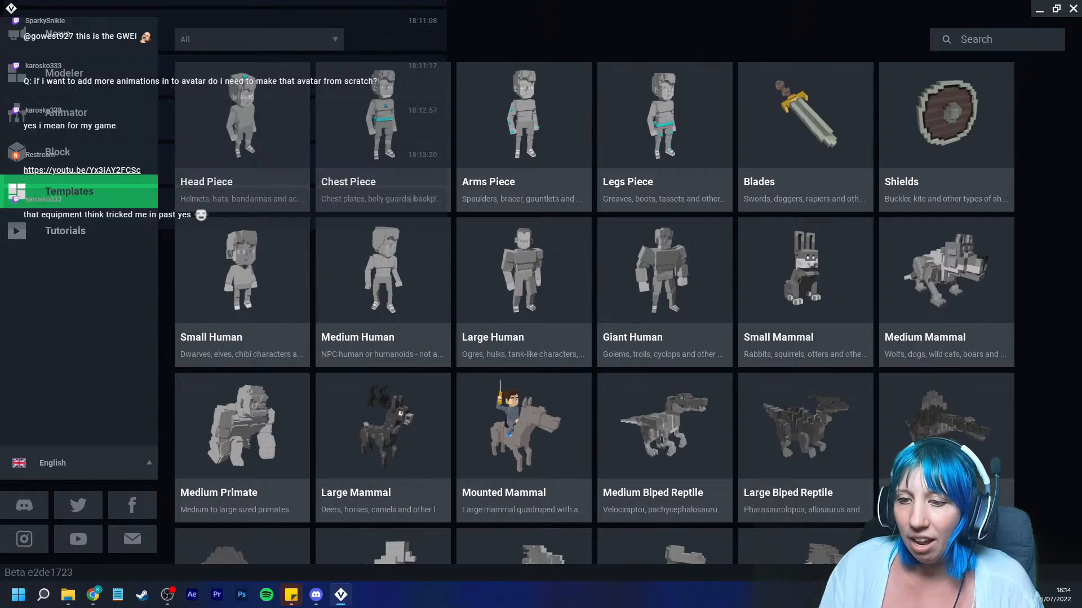
mouse_move(93, 595)
left_click(313, 538)
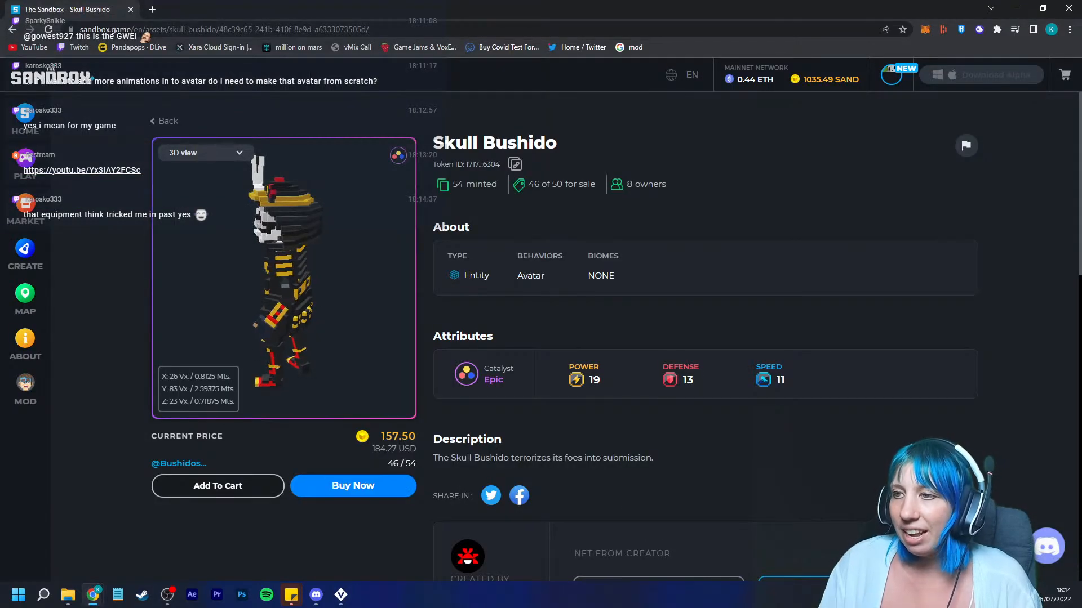
double_click(531, 276)
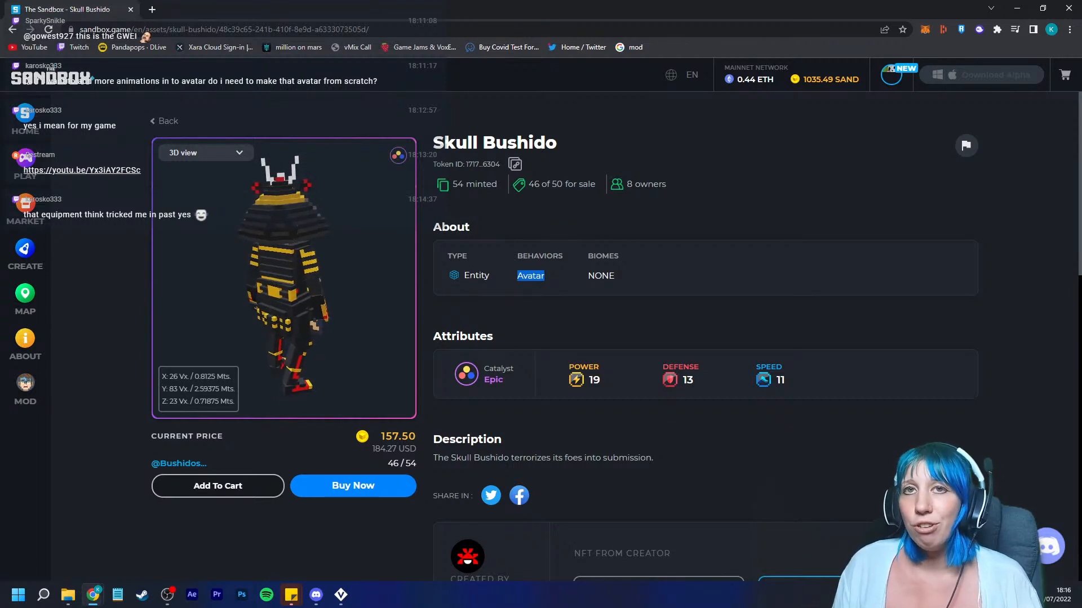
Step: Open the Avatar page of The Sandbox Create section and browse the My Avatars and Avatar Creator tabs
left_click(25, 255)
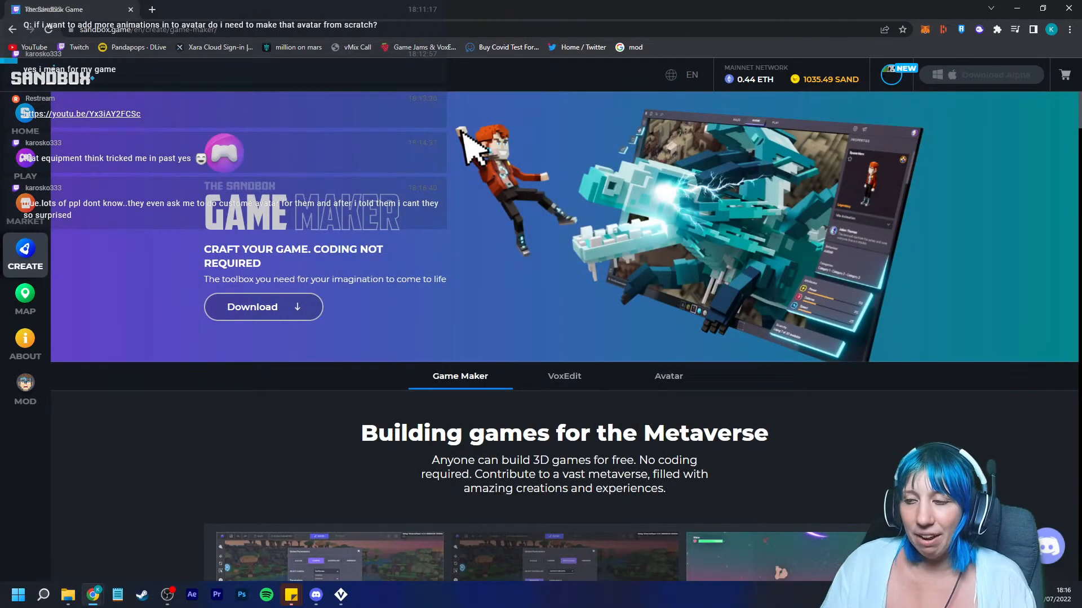
left_click(668, 375)
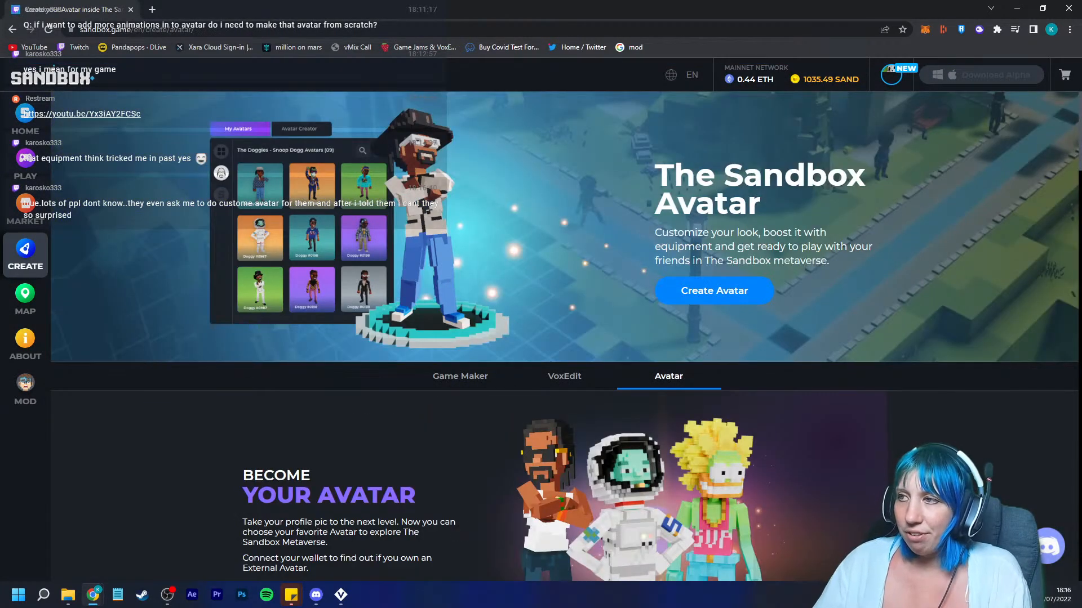
left_click(714, 291)
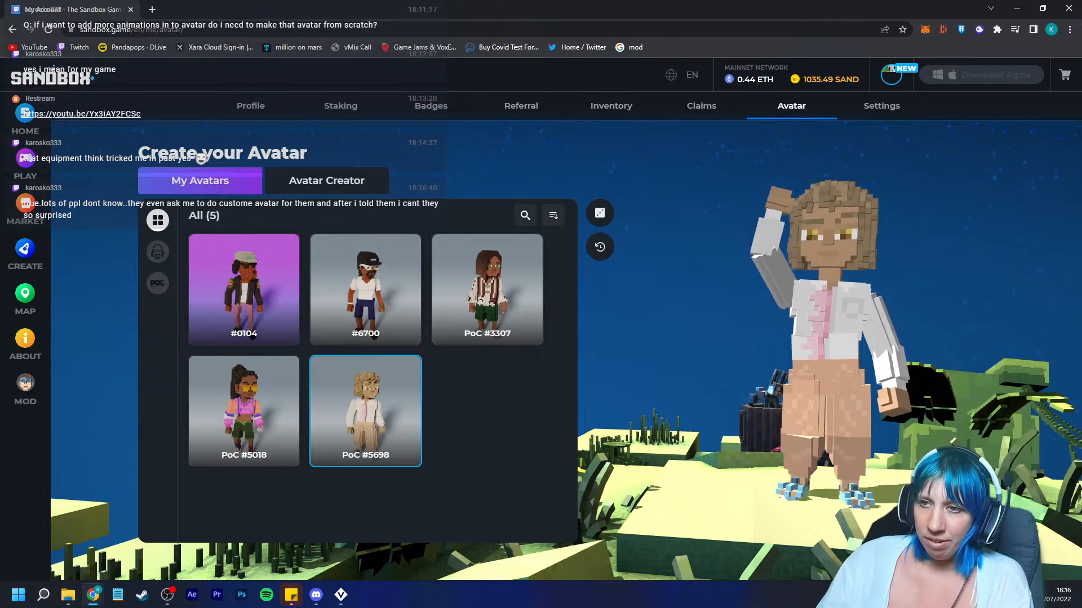
left_click(327, 181)
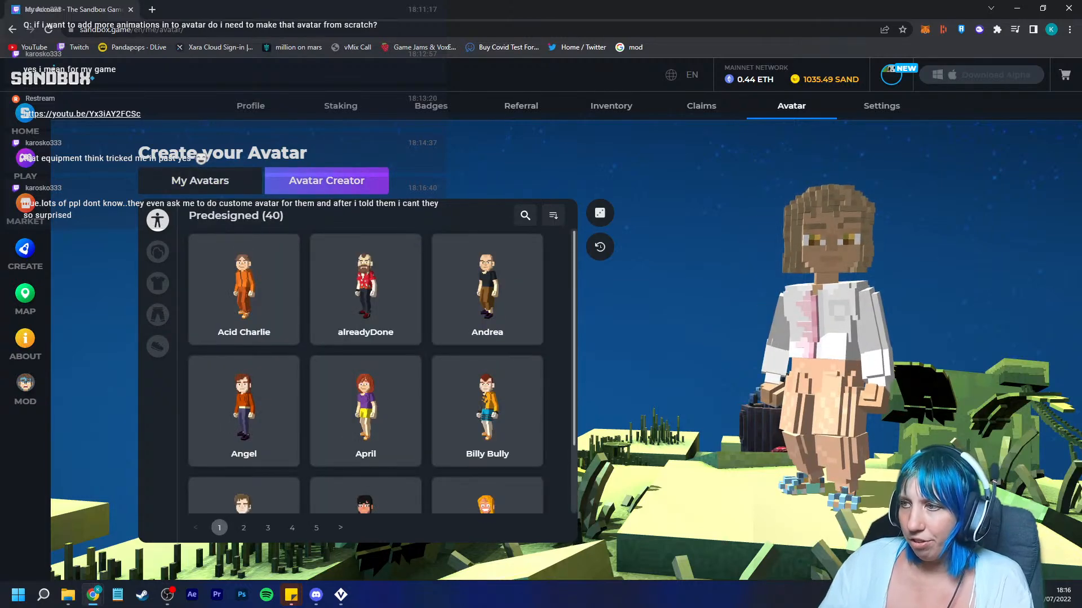
left_click(200, 181)
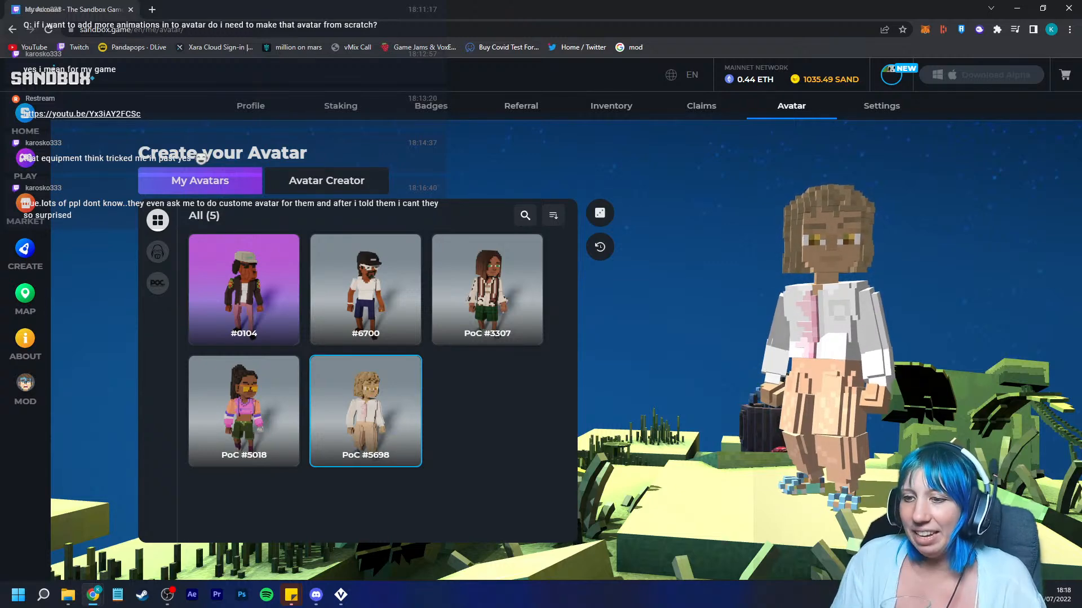
Step: Return to VoxEdit and reopen the Dystopian Building file from the Animator's recent files
left_click(341, 594)
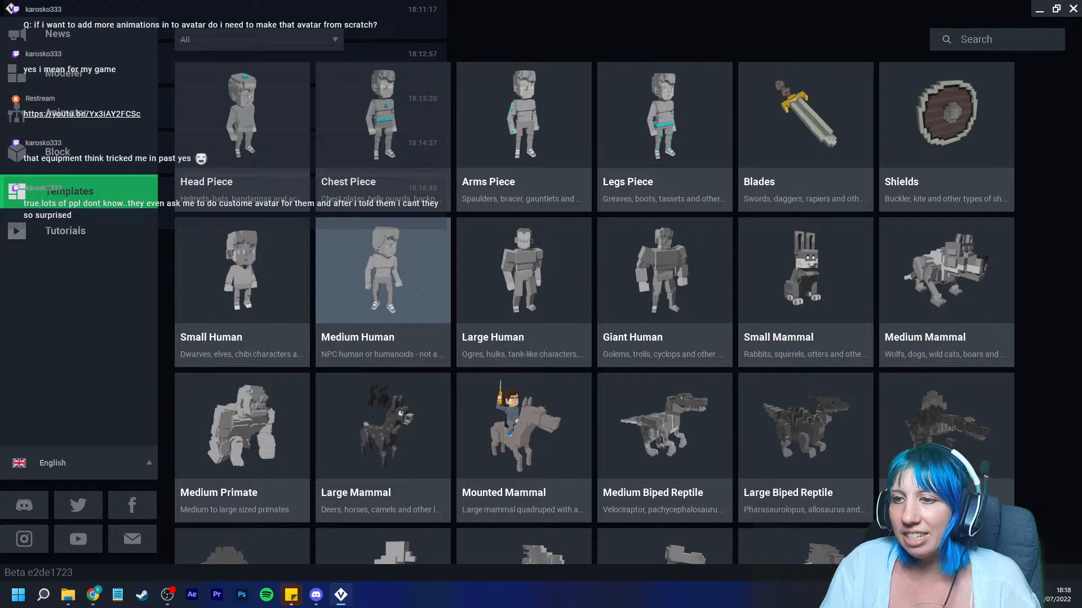
left_click(383, 271)
left_click(821, 111)
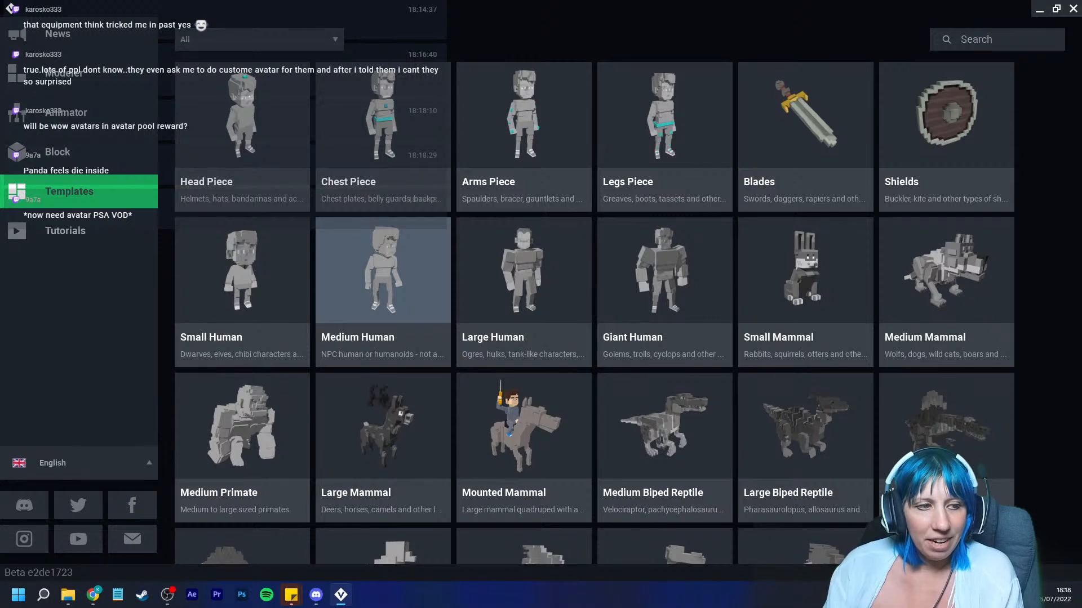
left_click(79, 113)
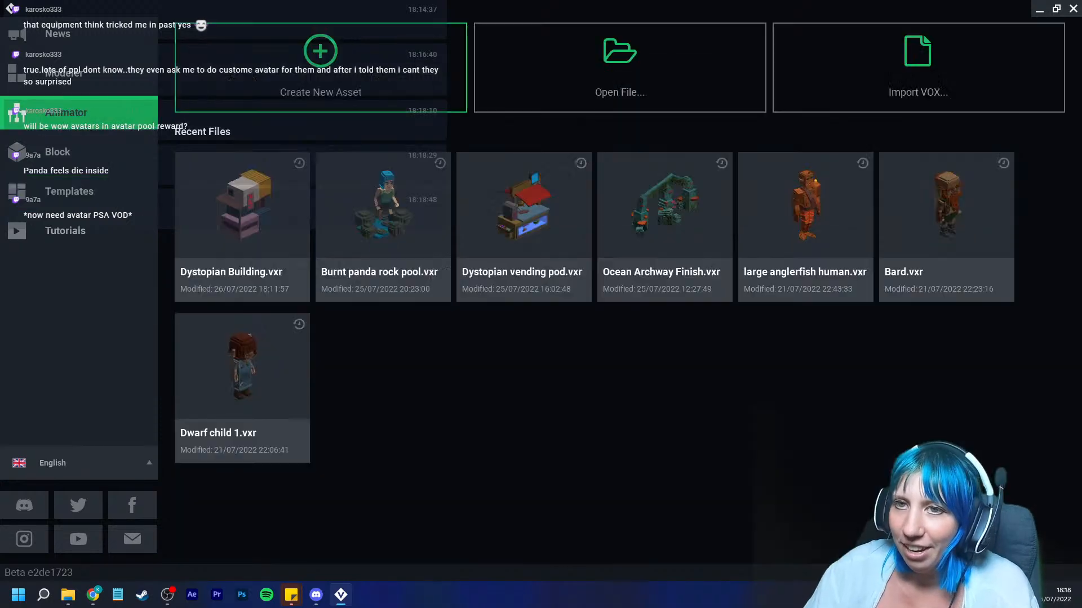
left_click(243, 214)
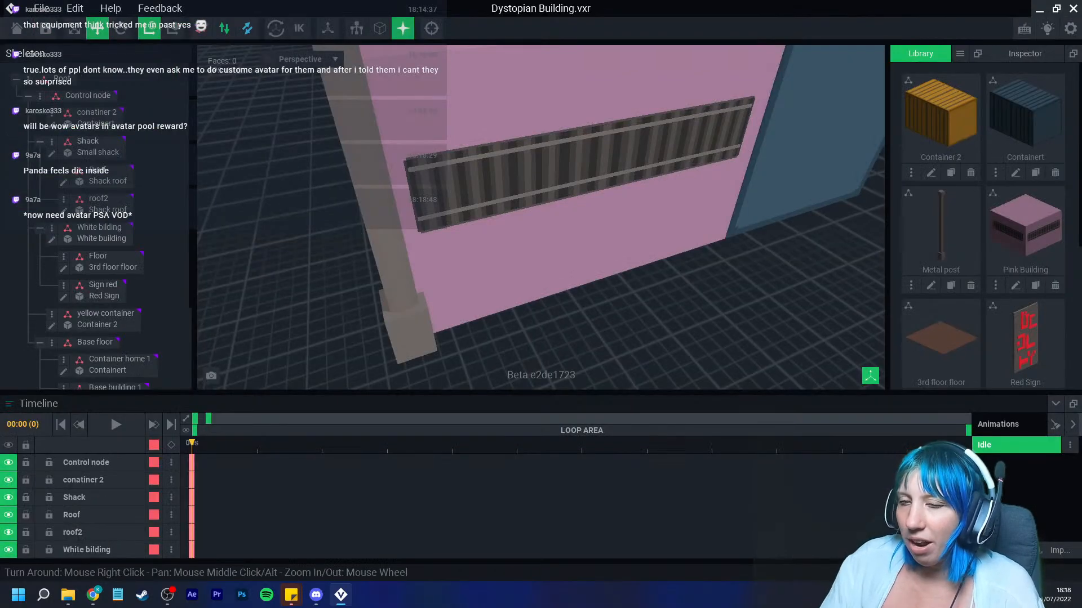
Step: Select the pink base building, open its model for editing, and close it again, saving changes
middle_click_drag(534, 214, 493, 304)
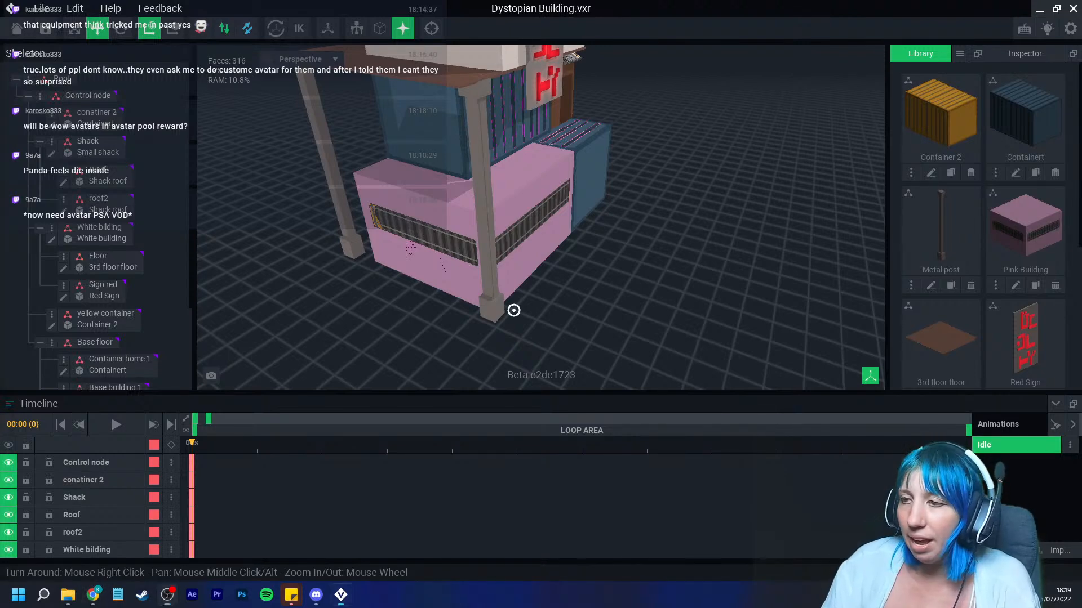
mouse_move(509, 309)
right_mouse_down()
mouse_move(502, 295)
mouse_move(516, 309)
mouse_move(513, 293)
right_mouse_up()
scroll(510, 297, "up", 3)
scroll(506, 293, "down", 4)
scroll(519, 298, "down", 3)
scroll(514, 300, "up", 5)
scroll(512, 299, "down", 3)
left_click(452, 343)
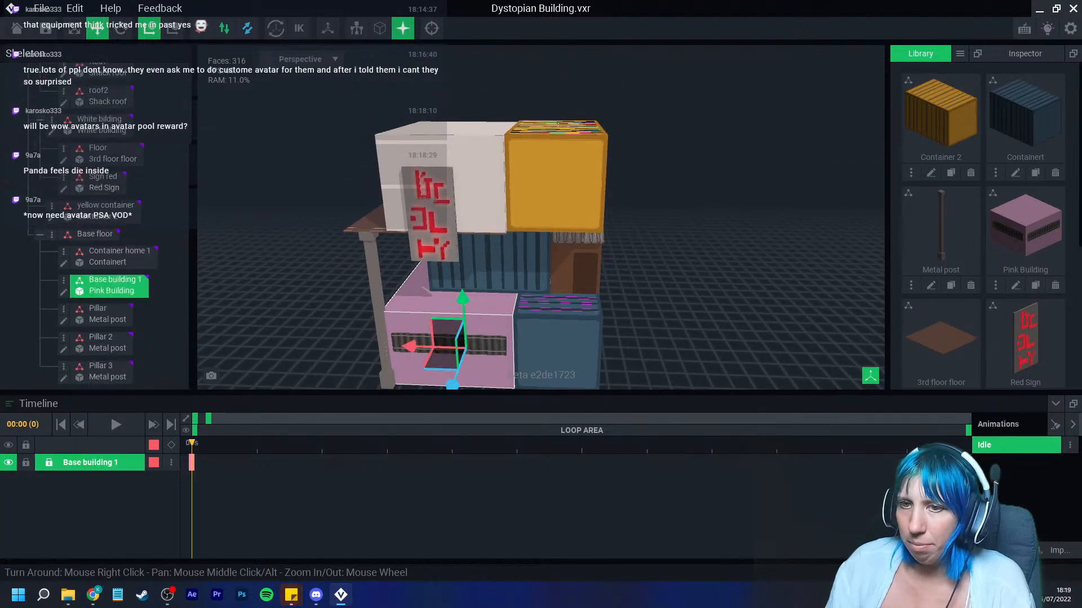
left_click(63, 292)
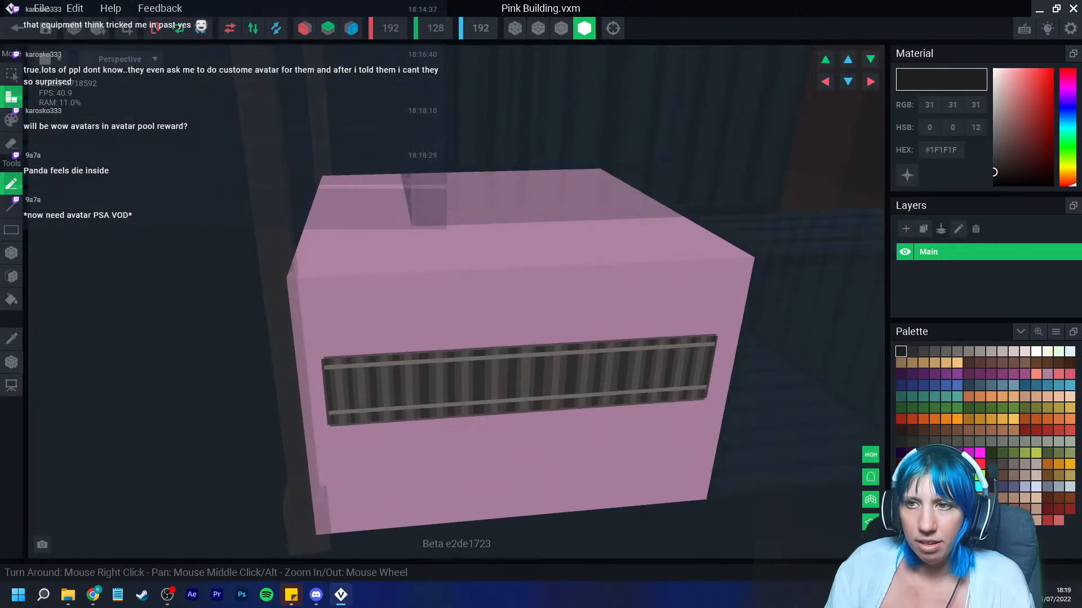
left_click(17, 28)
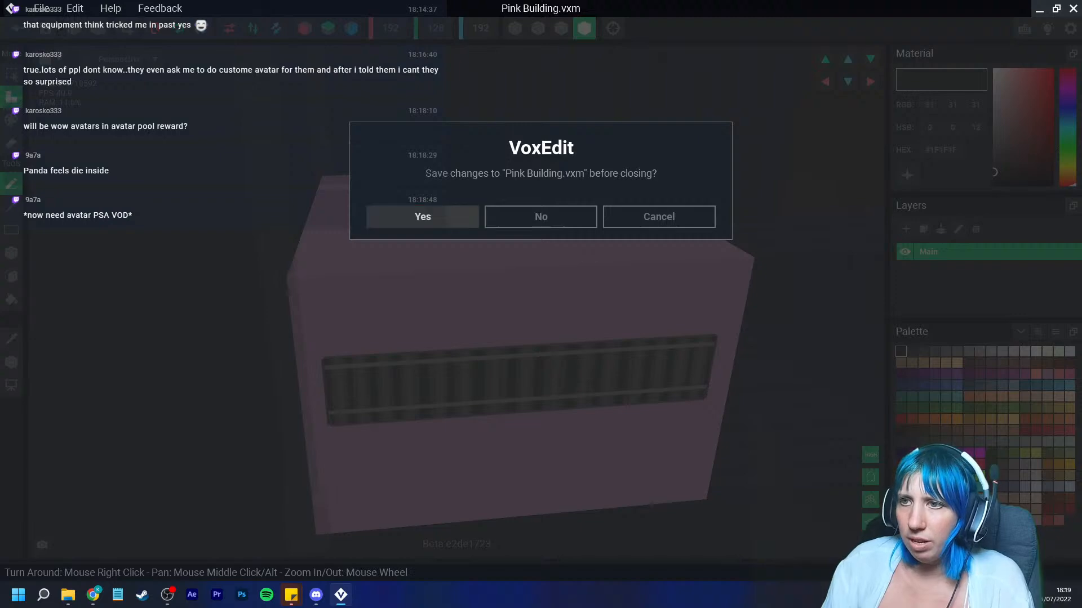
left_click(423, 217)
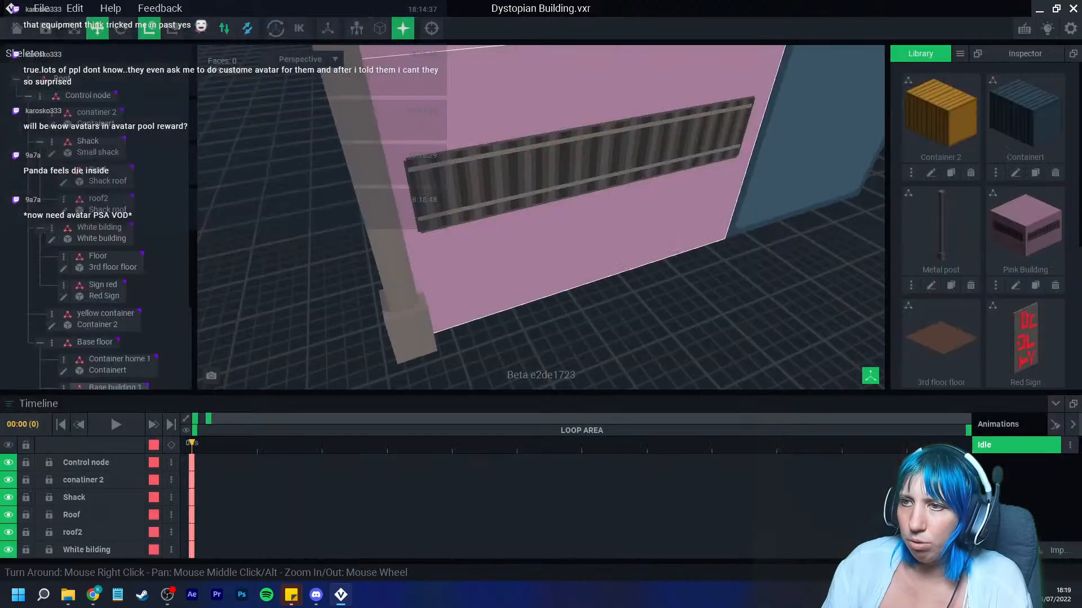
Step: Orbit and zoom around the building to inspect the red sign on the white building
scroll(541, 222, "down", 5)
right_click_drag(597, 198, 541, 222)
middle_click_drag(541, 222, 486, 291)
right_click_drag(507, 276, 541, 226)
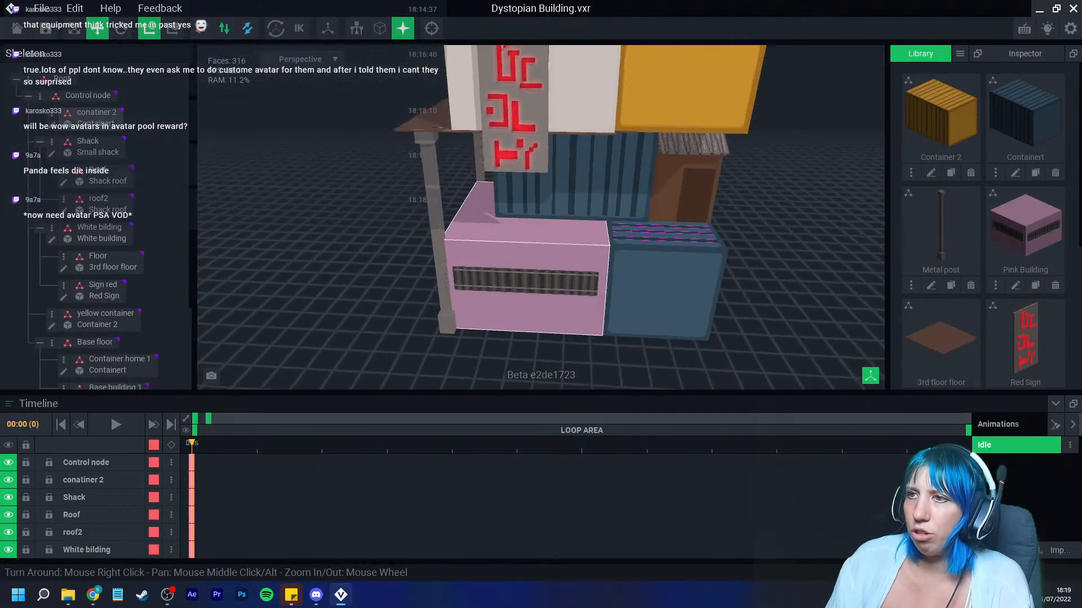
middle_click_drag(603, 74, 555, 242)
scroll(555, 242, "down", 2)
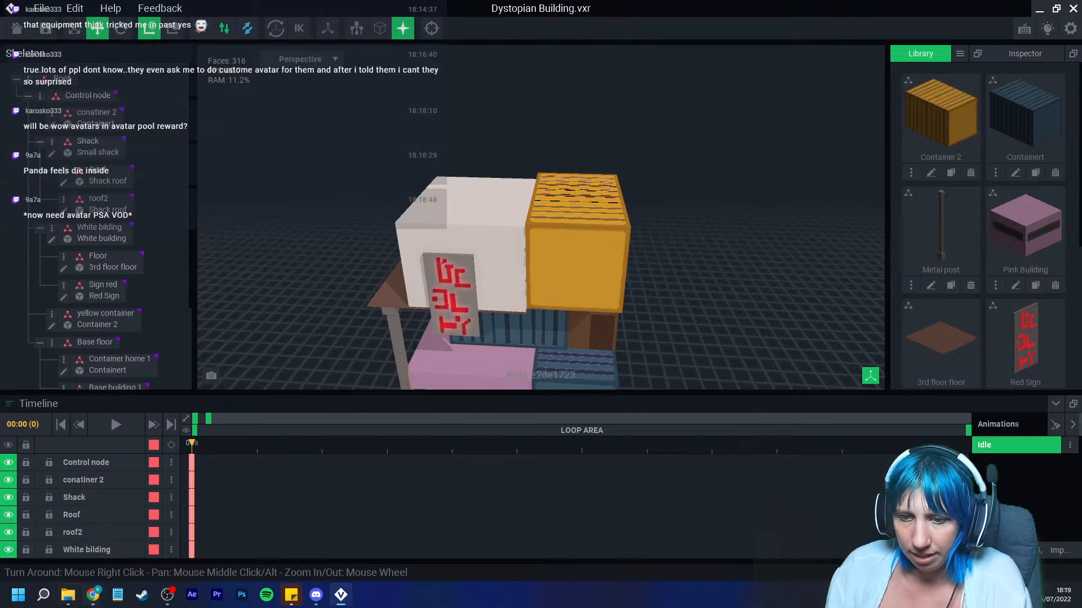
left_click(43, 595)
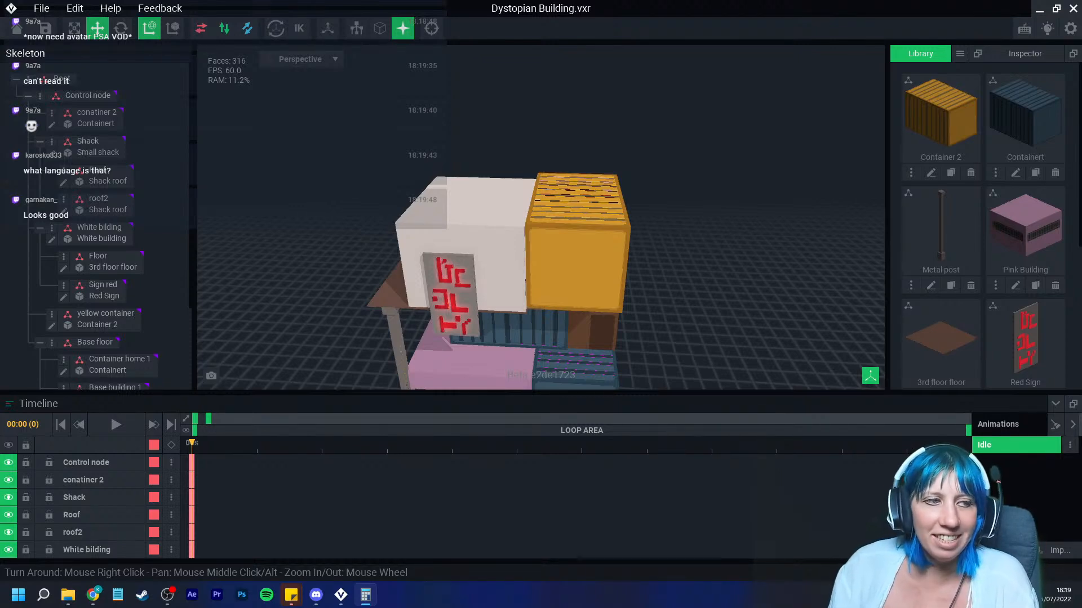
right_click_drag(541, 254, 529, 215)
scroll(530, 214, "up", 3)
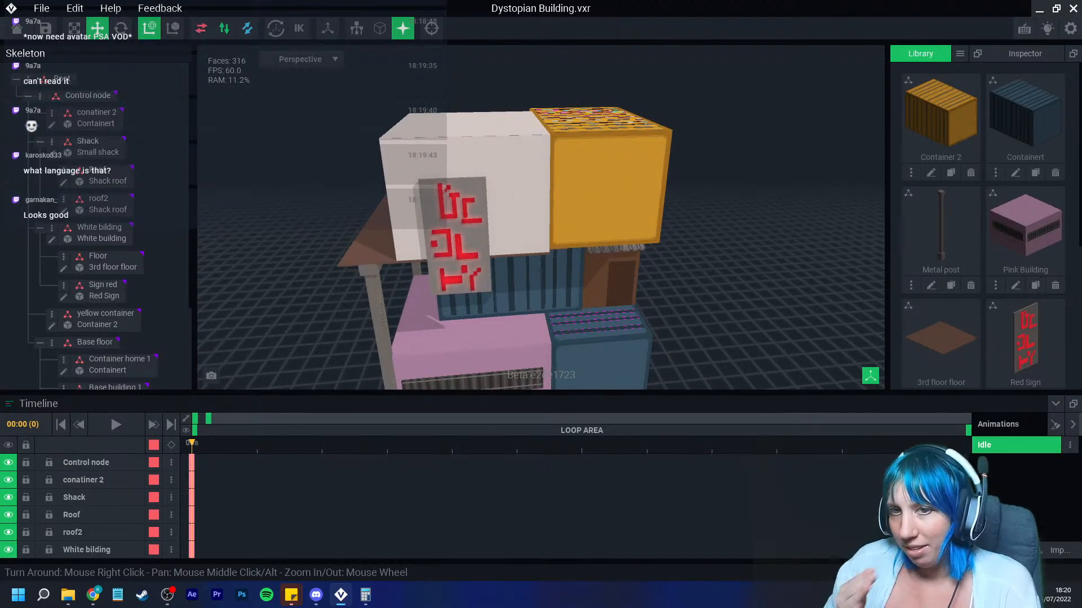
mouse_move(468, 244)
right_mouse_down()
mouse_move(546, 237)
mouse_move(471, 234)
right_mouse_up()
middle_click_drag(468, 244, 401, 290)
scroll(476, 256, "down", 2)
mouse_move(476, 256)
right_mouse_down()
mouse_move(420, 257)
mouse_move(475, 270)
mouse_move(475, 256)
right_mouse_up()
middle_click_drag(476, 256, 487, 248)
scroll(488, 247, "down", 2)
right_click_drag(488, 248, 510, 256)
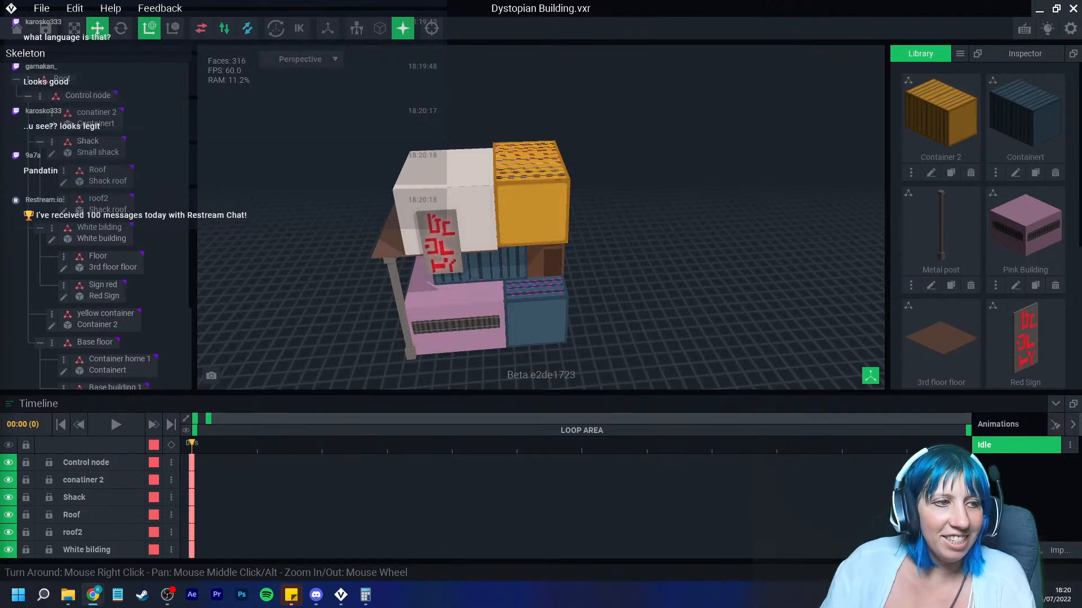
scroll(541, 225, "up", 5)
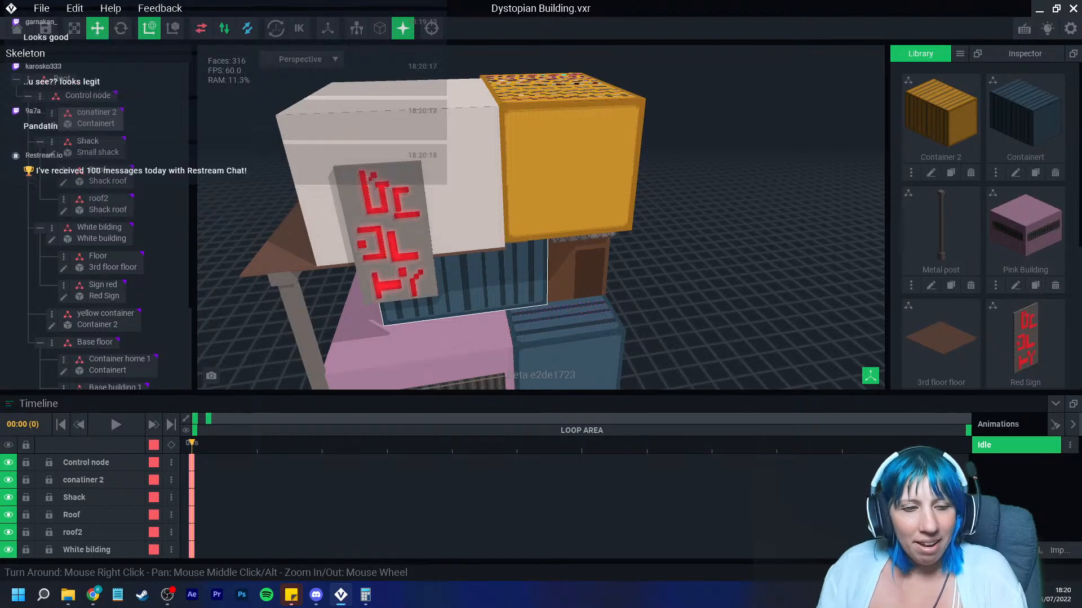
right_click_drag(489, 281, 470, 267)
middle_click_drag(459, 222, 445, 302)
mouse_move(451, 248)
right_mouse_down()
mouse_move(448, 277)
mouse_move(459, 256)
right_mouse_up()
Step: Select the white building and clone its model in the library as White building 2
left_click(457, 255)
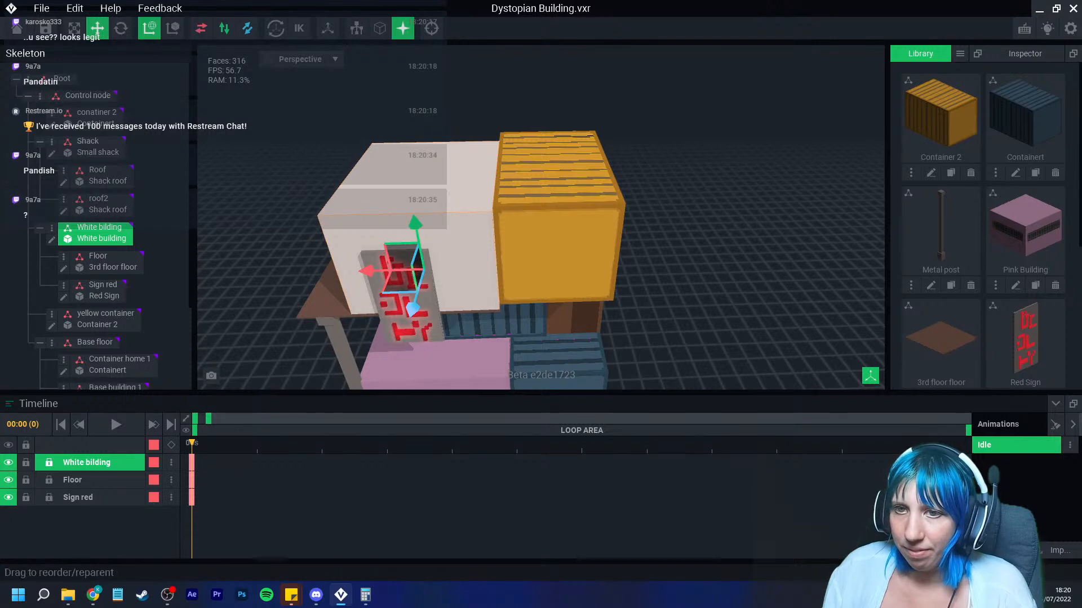
scroll(983, 254, "down", 4)
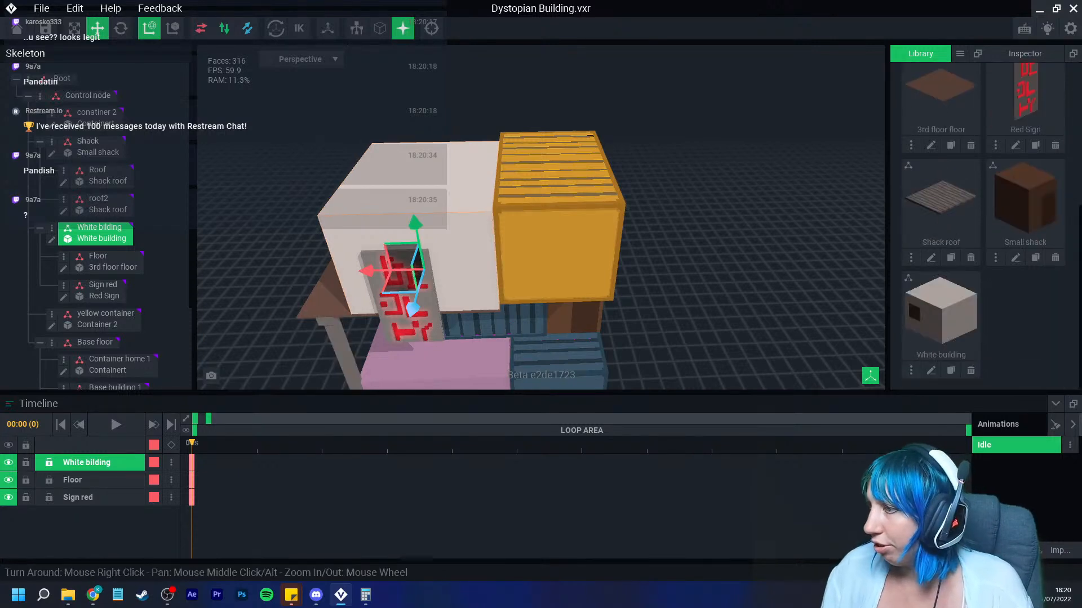
left_click(950, 370)
type("Wh")
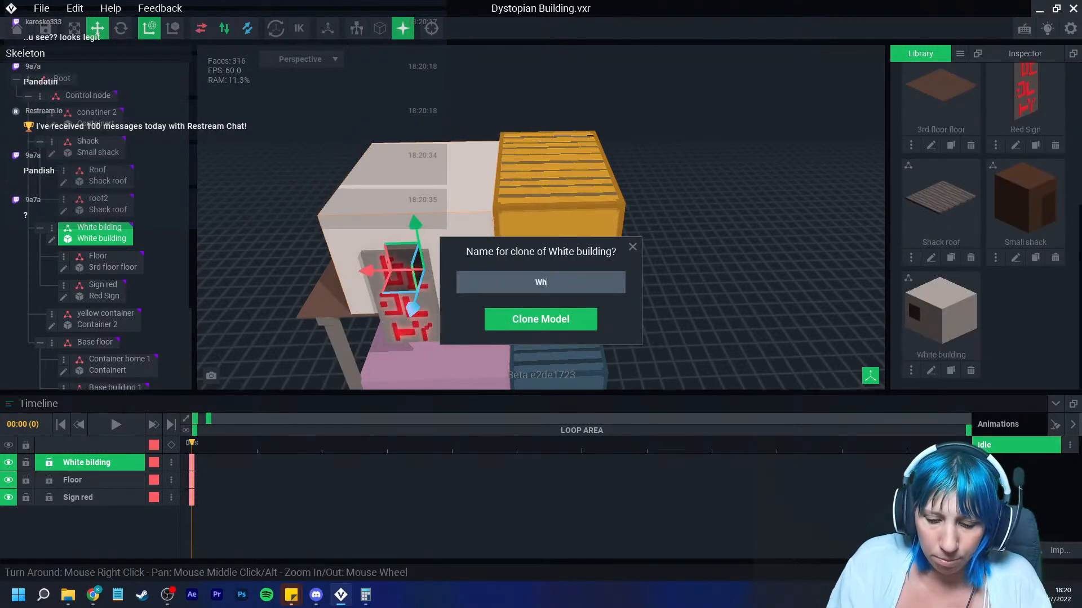
type("ite building 2")
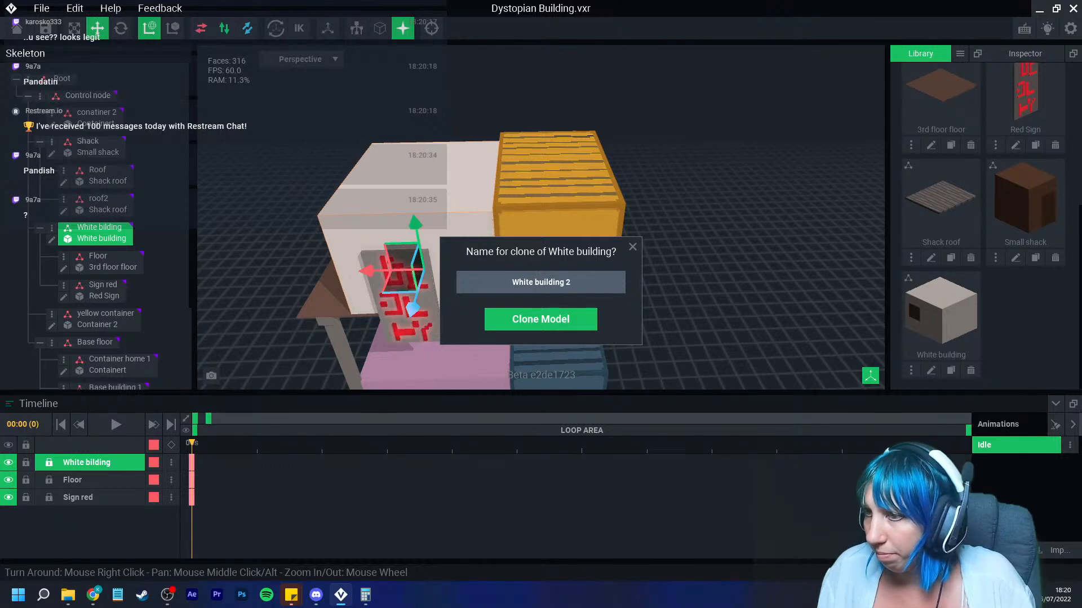
key("Return")
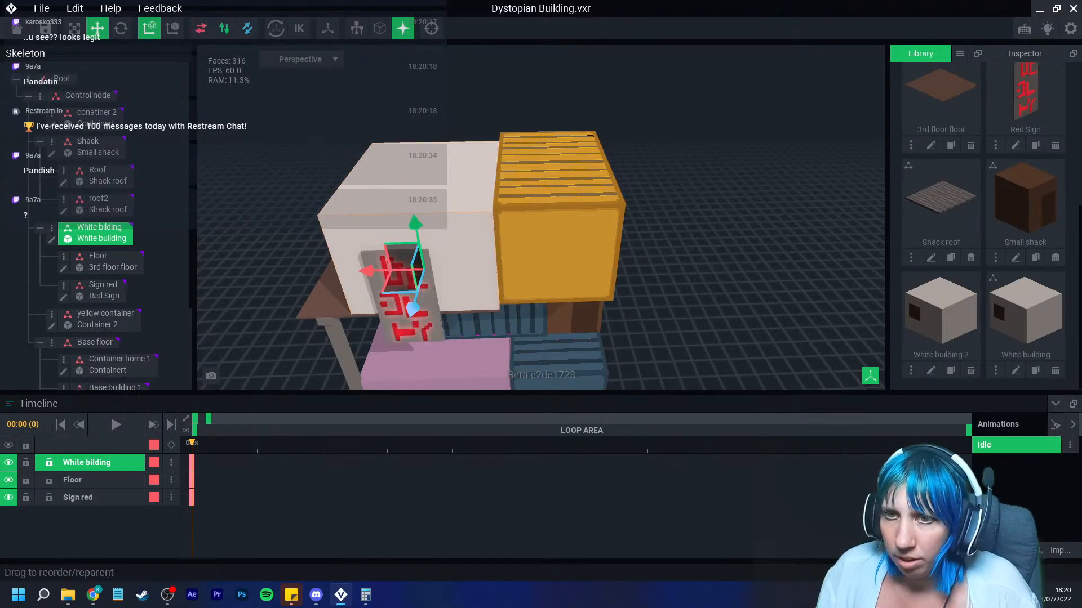
Step: Add a new node named Top floor under the control node
left_click(40, 96)
left_click(84, 124)
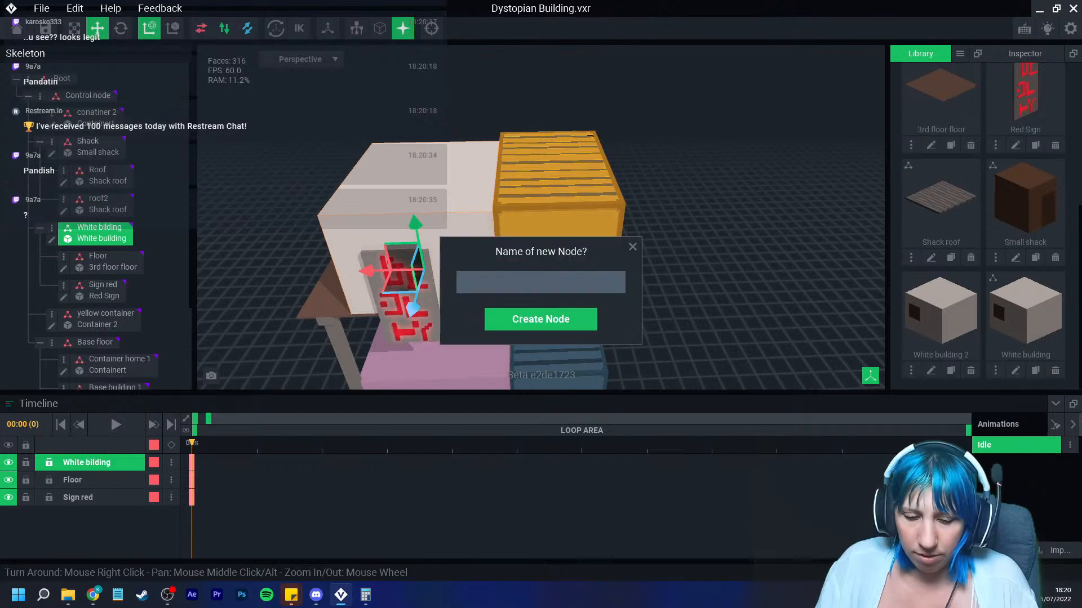
type("Top ")
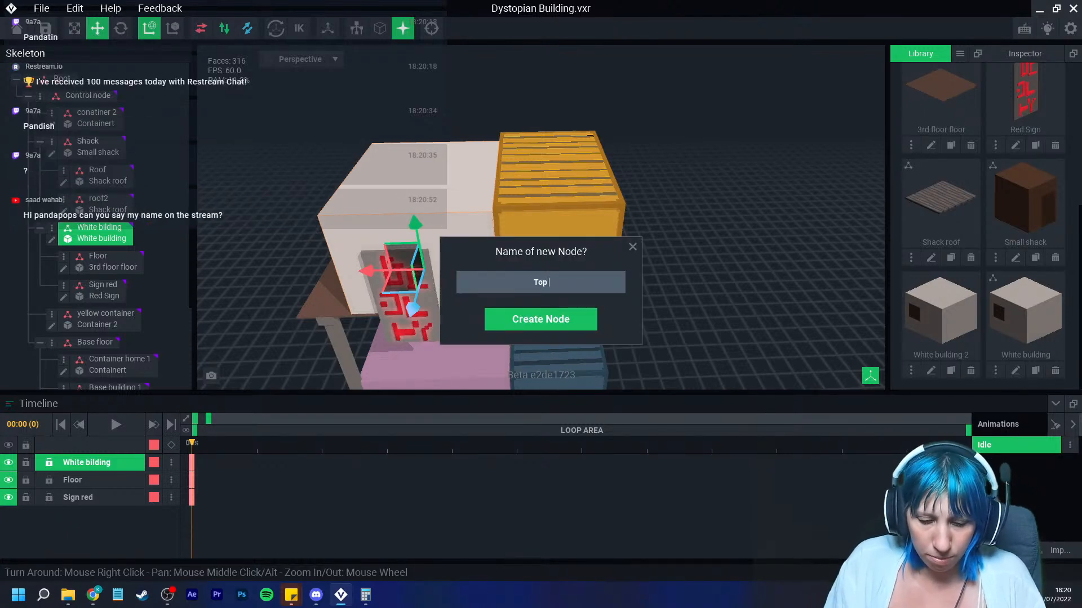
type("floor")
key("Return")
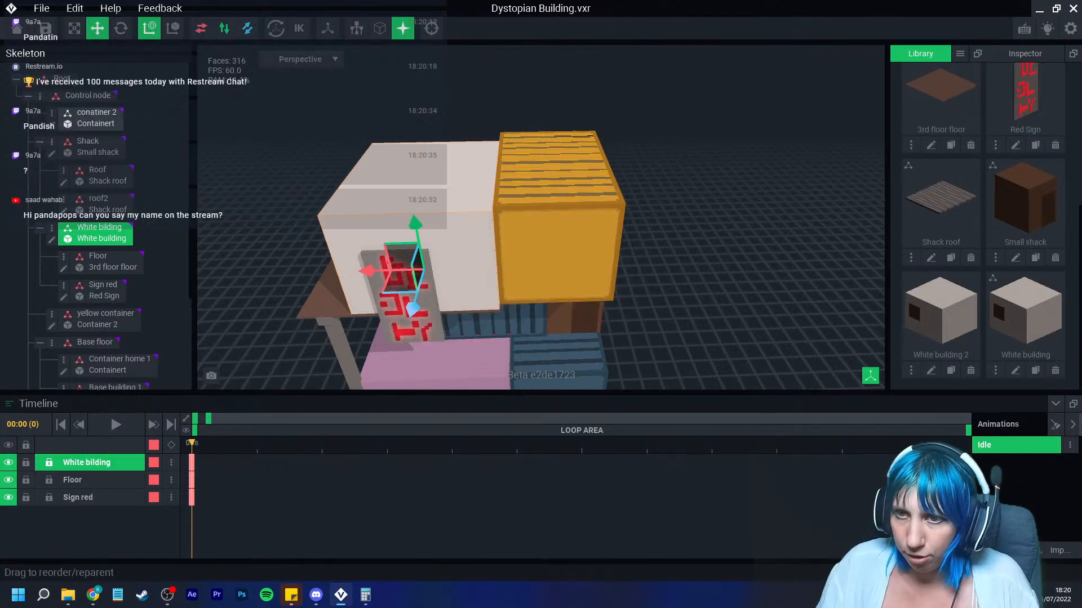
scroll(107, 249, "down", 3)
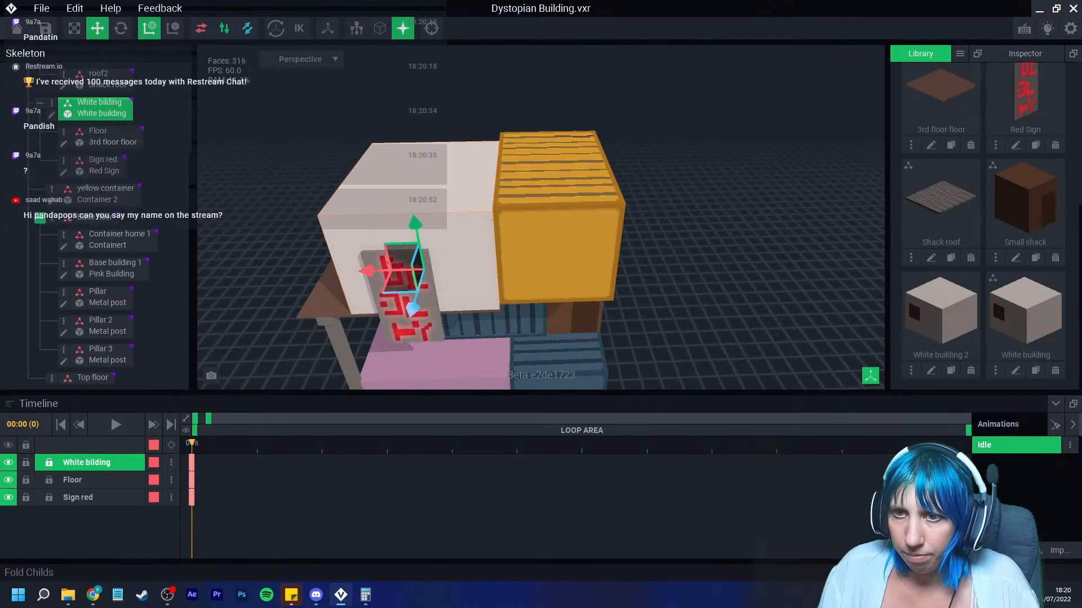
Step: Attach the White building 2 model from the library to the Top floor node
left_click(40, 217)
left_click_drag(941, 312, 138, 265)
left_click_drag(104, 234, 102, 235)
left_click_drag(448, 342, 408, 103)
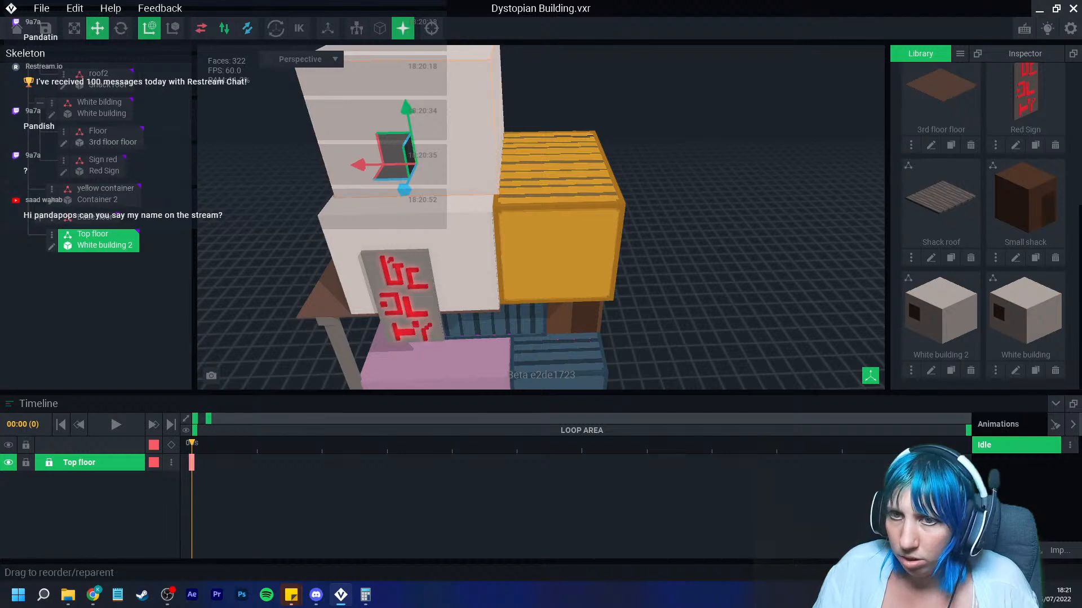
Step: Open White building 2 for editing and set its X width to 256 voxels
left_click(52, 246)
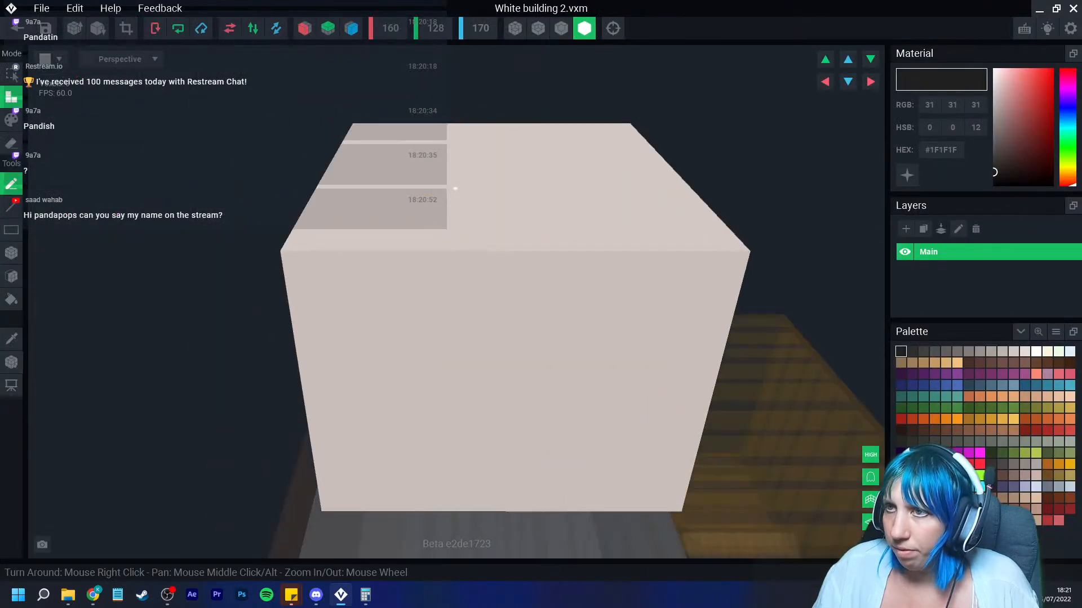
left_click(391, 29)
type("2")
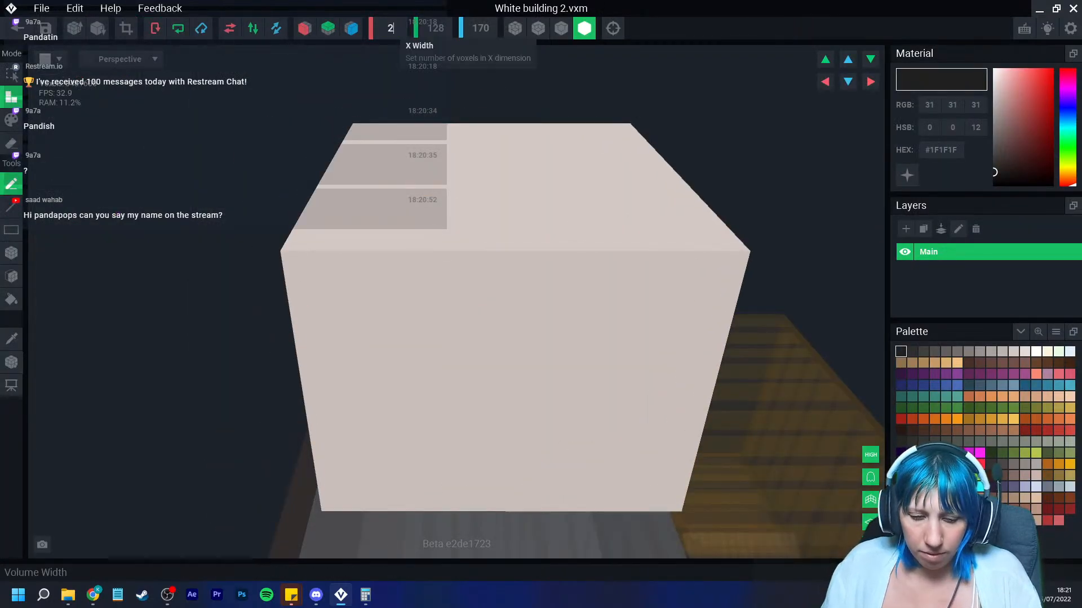
type("56")
key("Return")
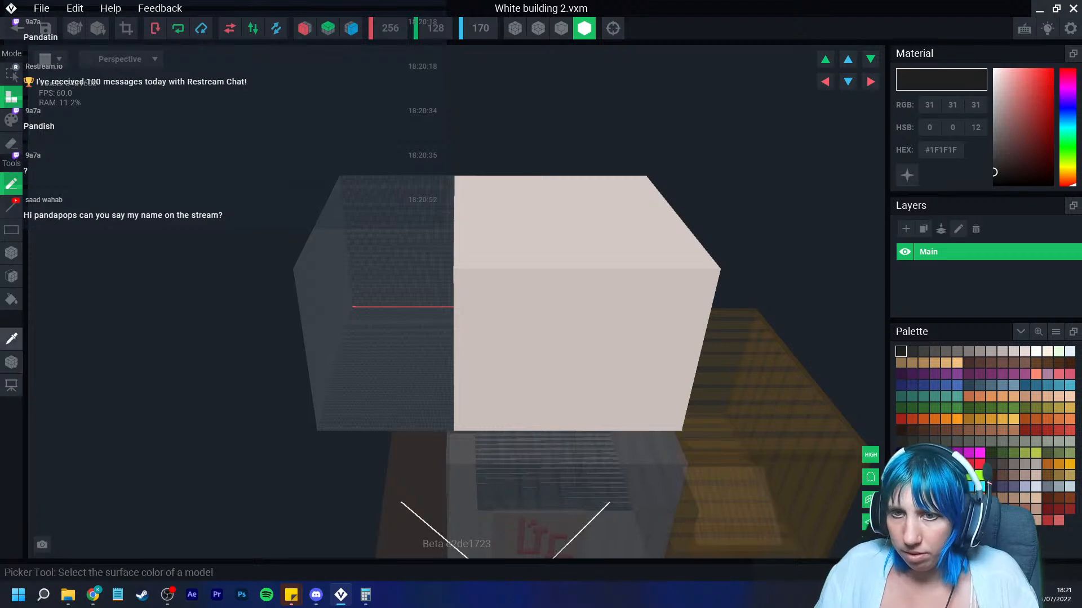
Step: Sample the building's white colour and fill the widened model's empty half with it
left_click(11, 338)
left_click(496, 321)
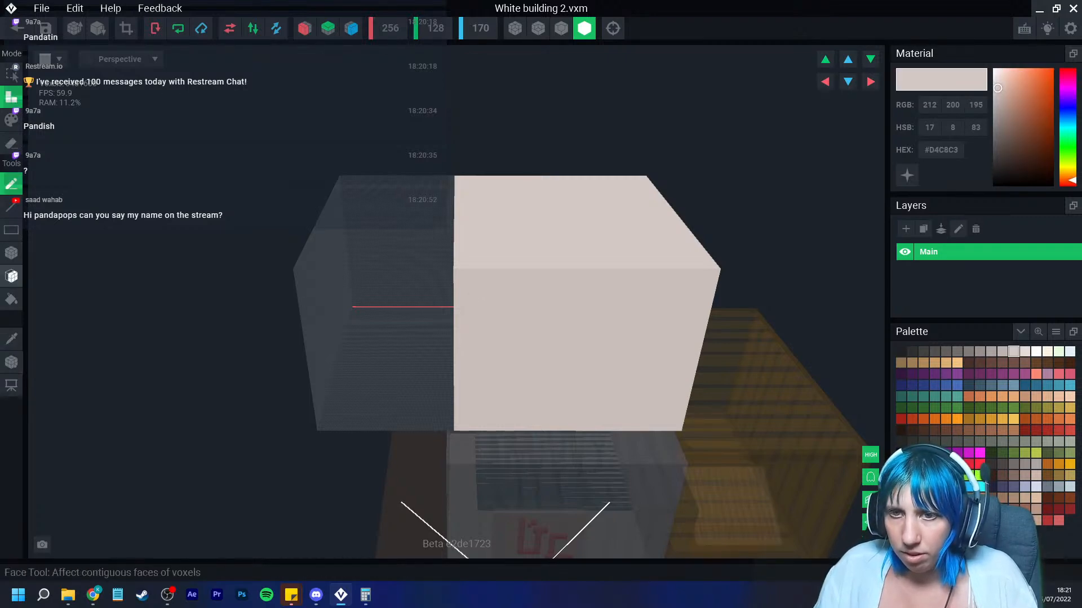
left_click(11, 299)
left_click(395, 324)
right_click_drag(395, 324, 307, 338)
middle_click_drag(496, 338, 315, 350)
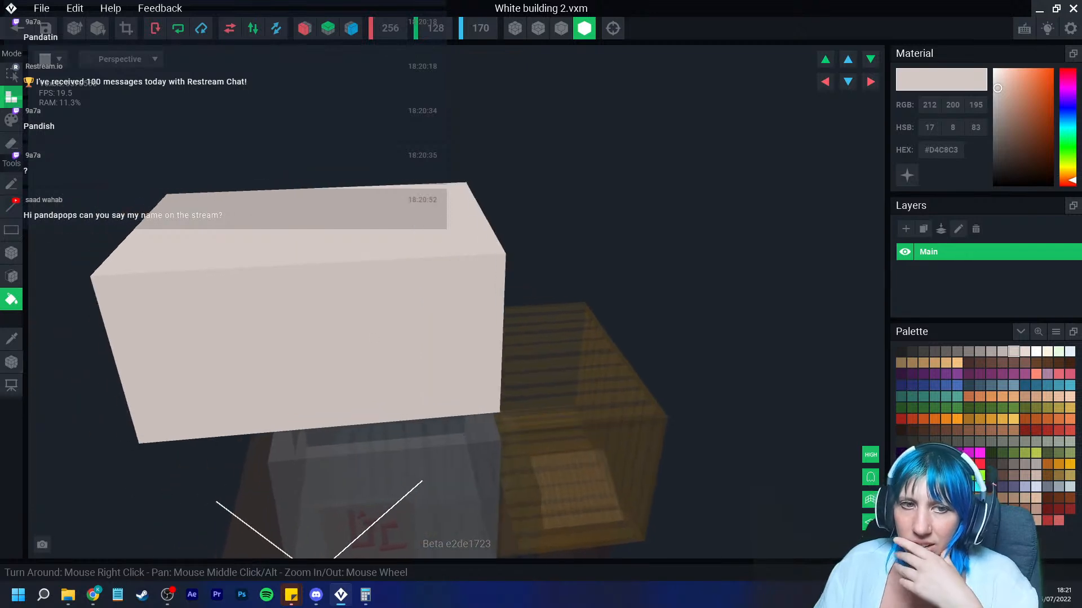
right_click_drag(309, 329, 307, 328)
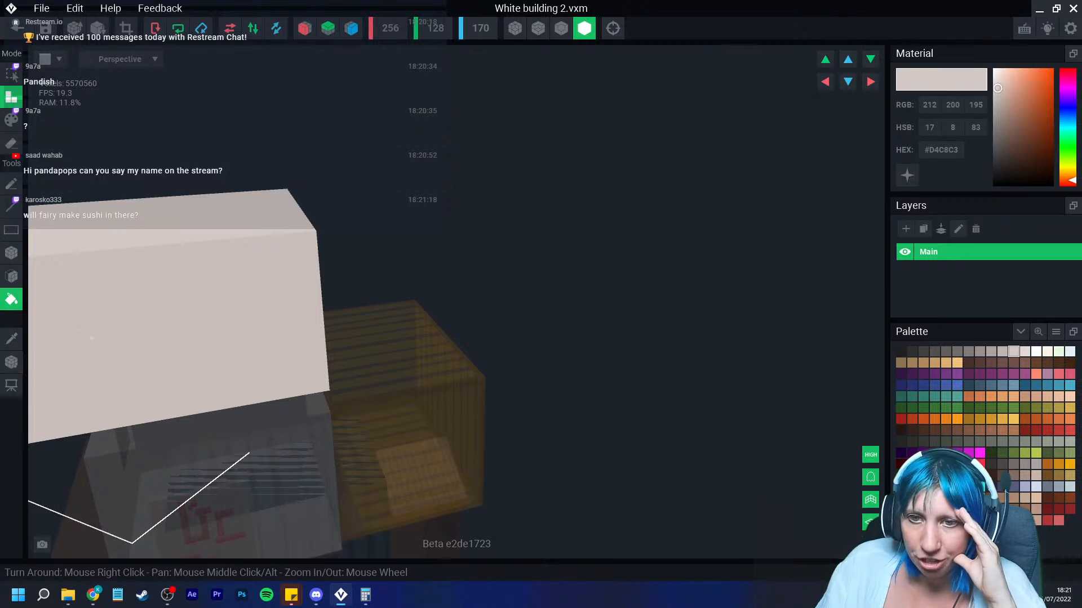
Step: Return to the project, saving changes to White building 2
left_click(11, 362)
left_click(24, 377)
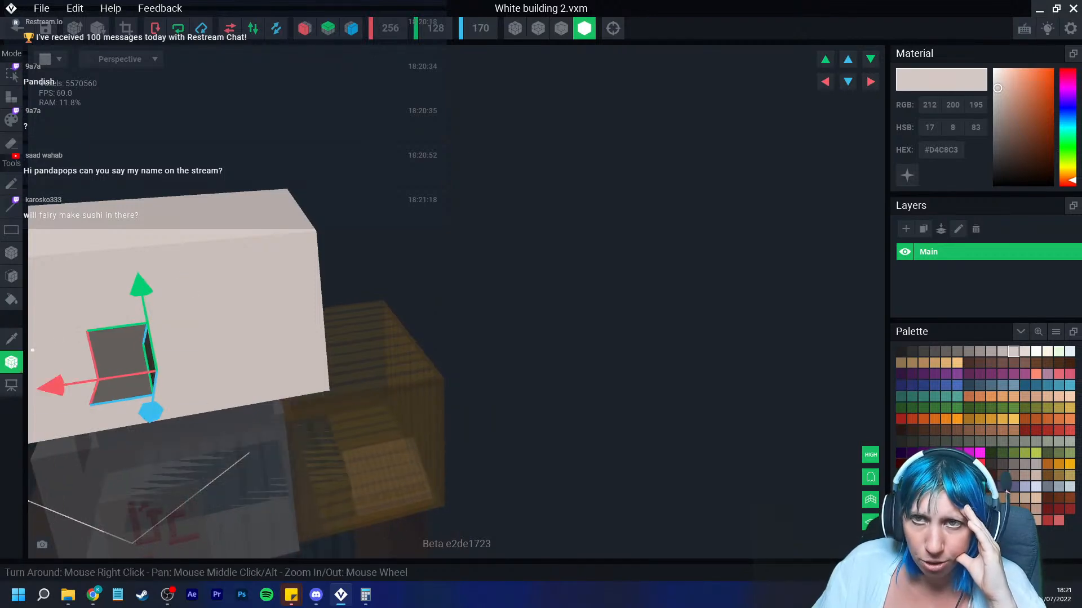
left_click(16, 28)
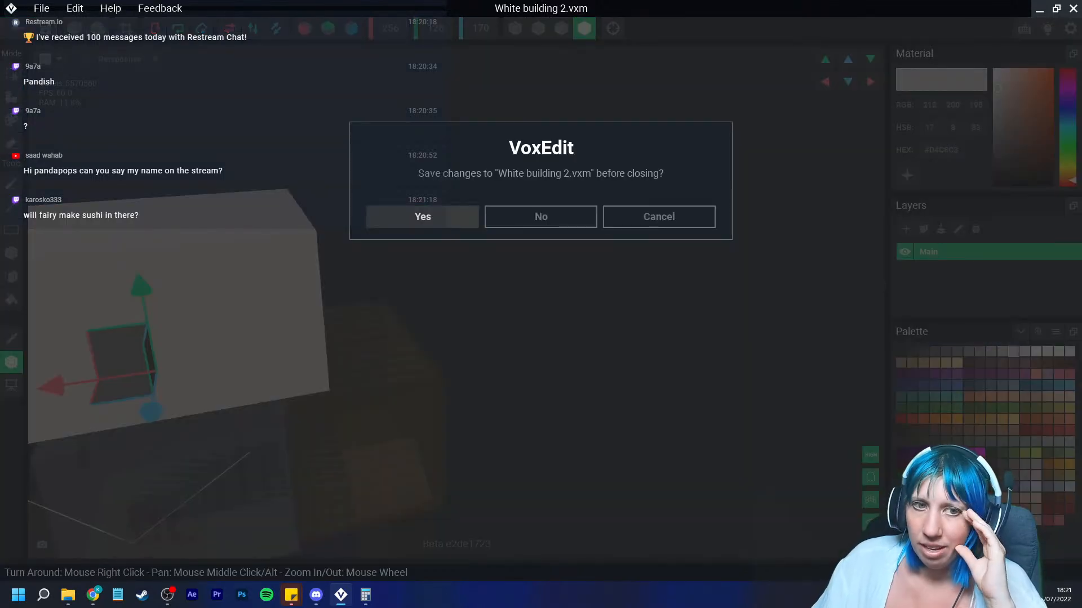
left_click(422, 217)
Step: Reopen White building 2, repaint it with the light grey #ABA29E, and return saving the changes
scroll(423, 217, "down", 8)
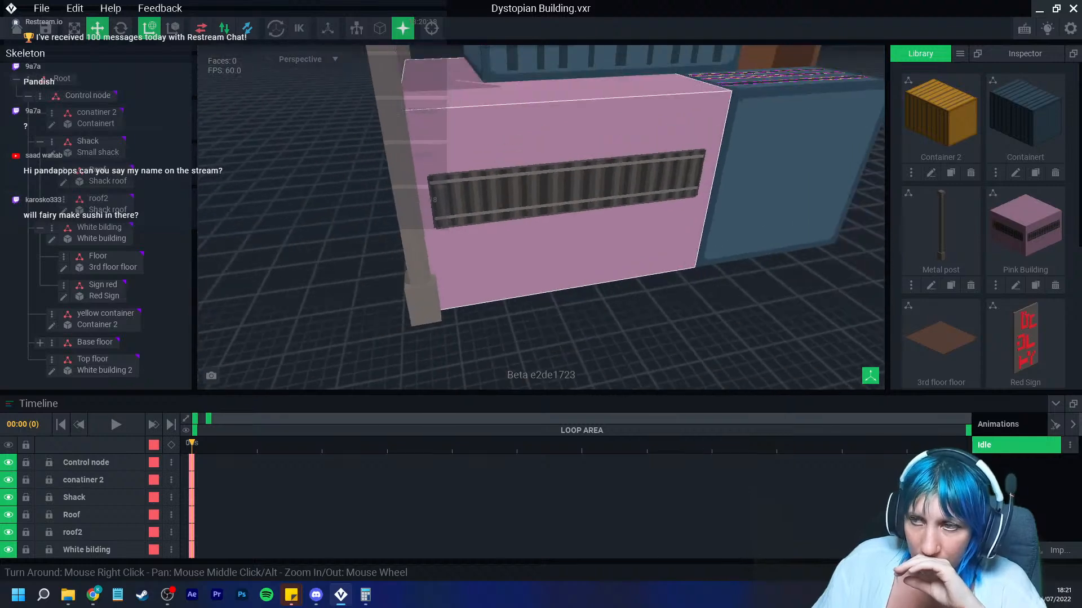
right_click_drag(422, 217, 414, 248)
middle_click_drag(566, 62, 532, 206)
scroll(537, 200, "down", 4)
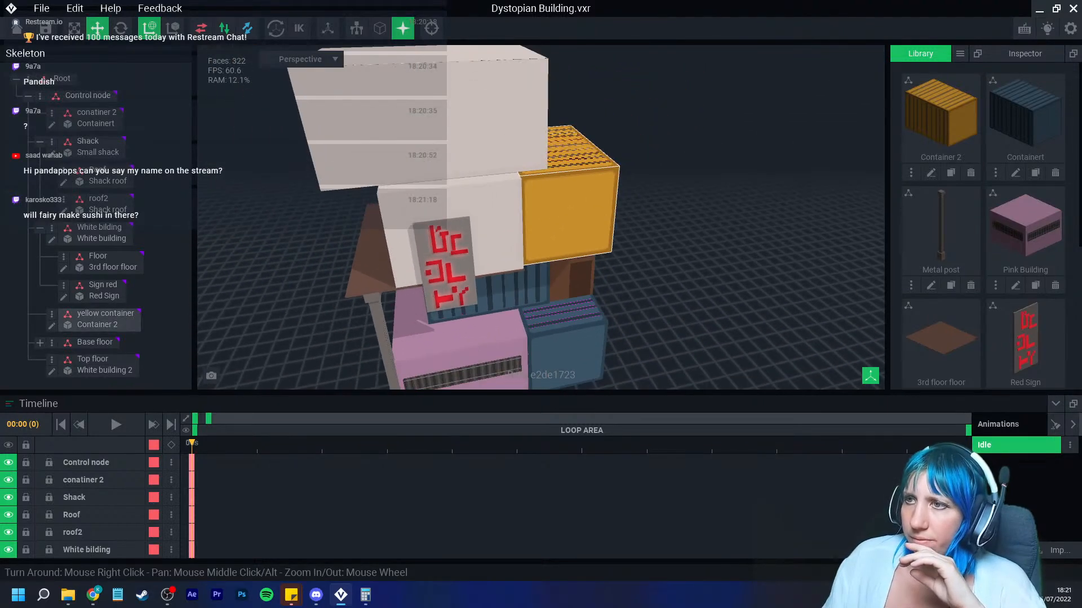
right_click_drag(536, 200, 504, 200)
left_click(90, 364)
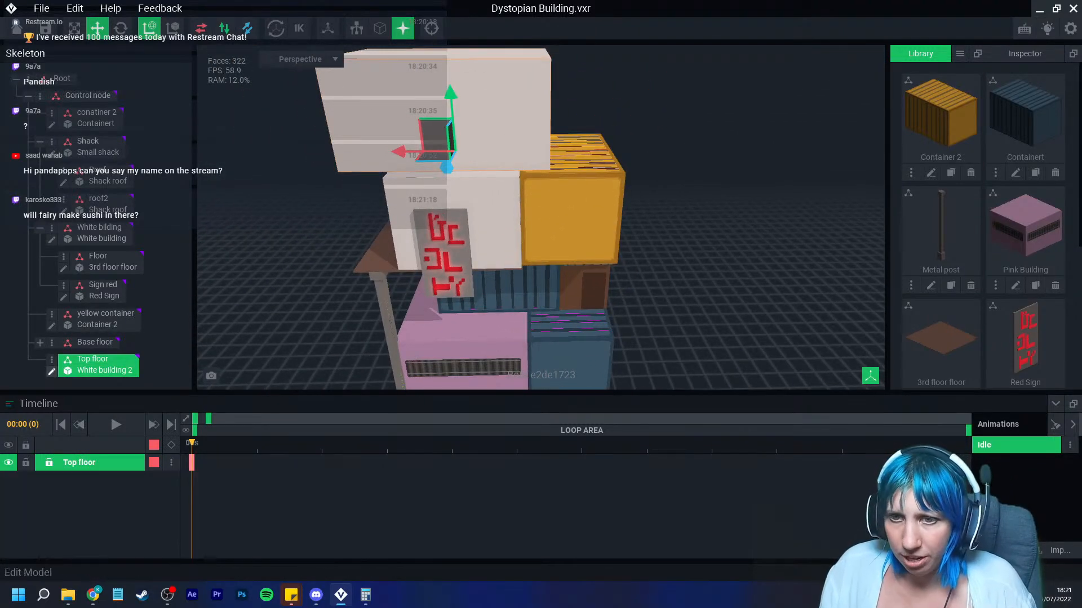
left_click(51, 372)
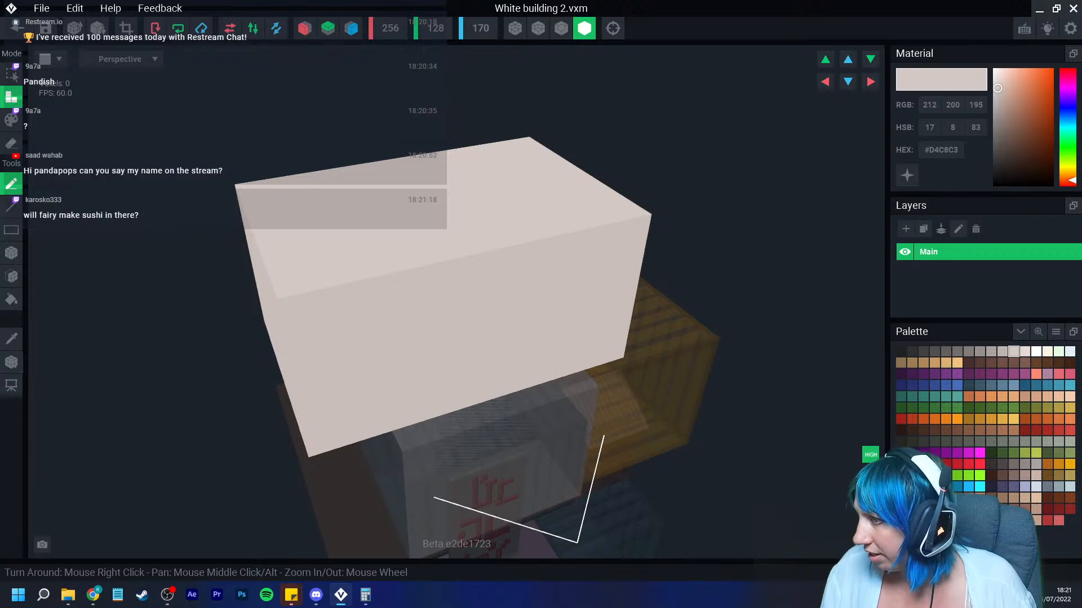
left_click(1003, 352)
left_click(991, 351)
left_click(11, 120)
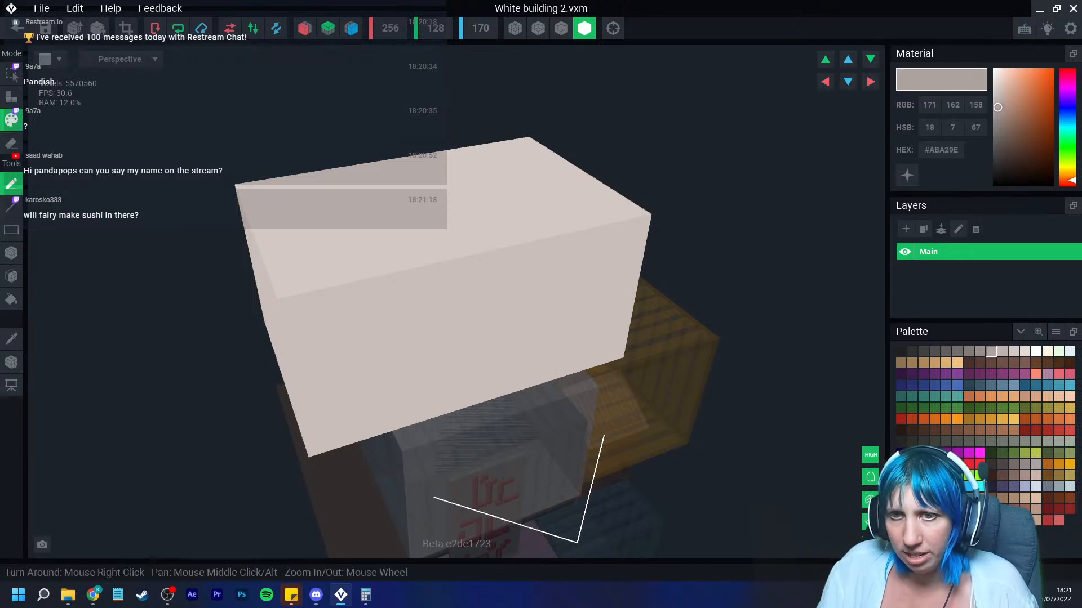
left_click(11, 299)
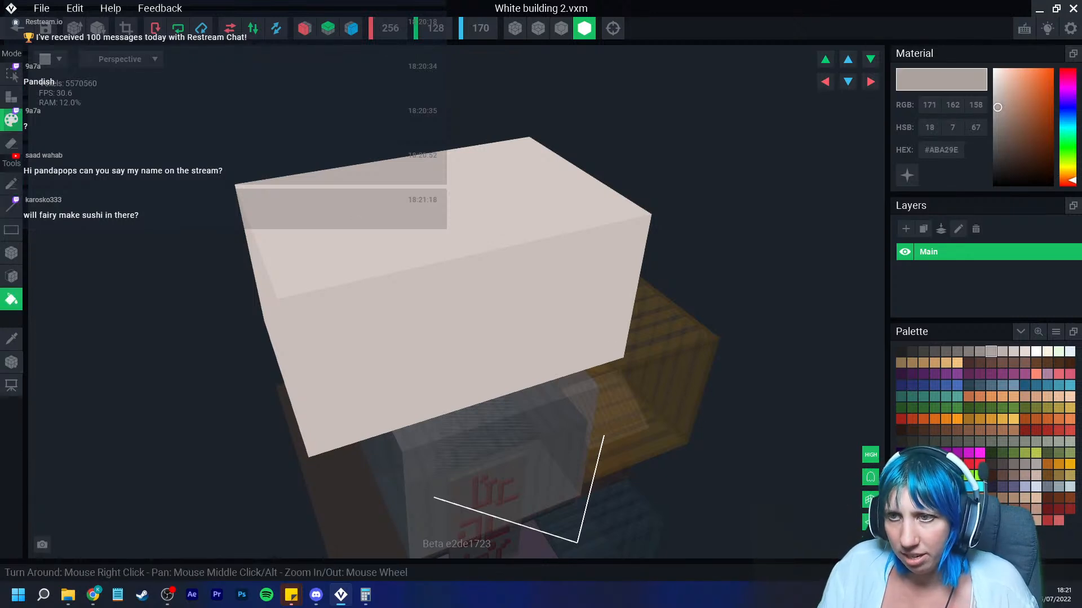
left_click(383, 281)
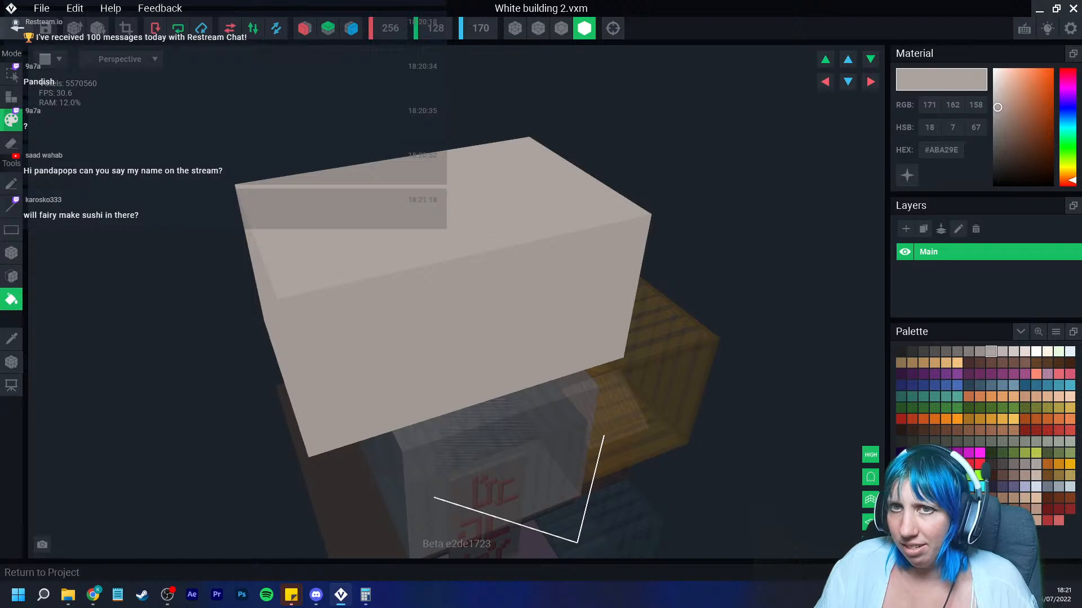
left_click(17, 29)
left_click(422, 217)
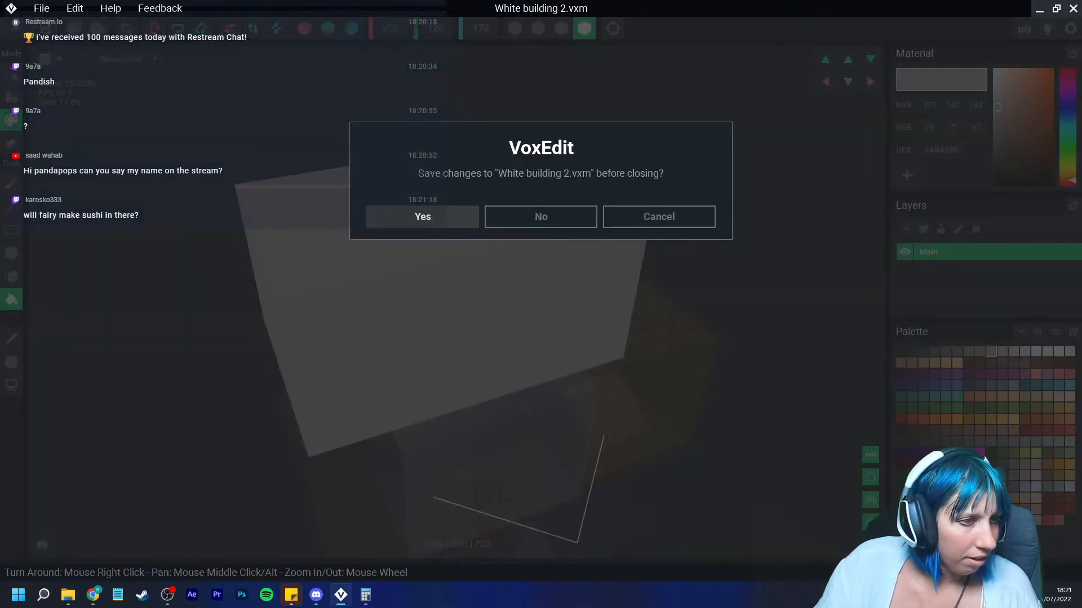
Step: Move the Top floor building up onto the stack above the white building
scroll(428, 217, "down", 6)
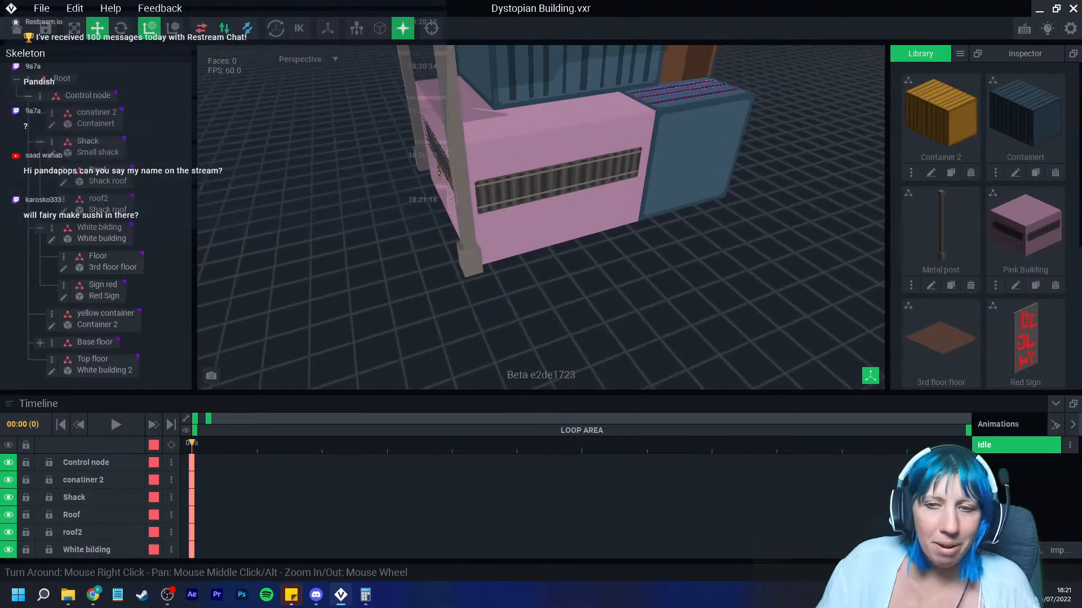
middle_click_drag(445, 161, 400, 375)
scroll(403, 361, "down", 5)
left_click(414, 194)
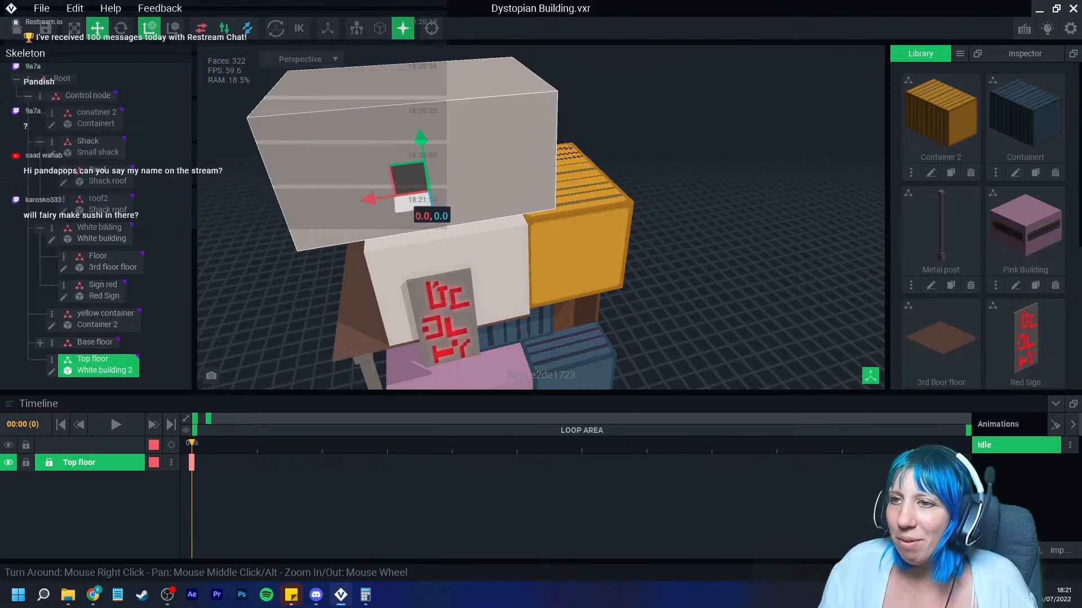
left_click_drag(376, 198, 442, 191)
right_click_drag(422, 221, 474, 223)
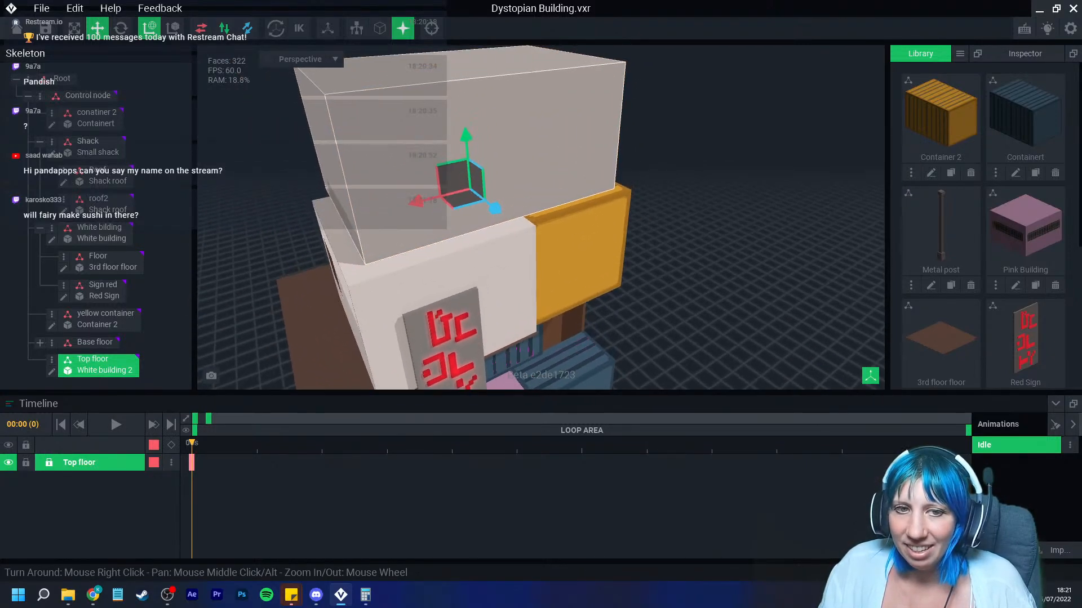
left_click_drag(495, 208, 494, 207)
right_click_drag(450, 222, 499, 217)
middle_click_drag(499, 217, 545, 211)
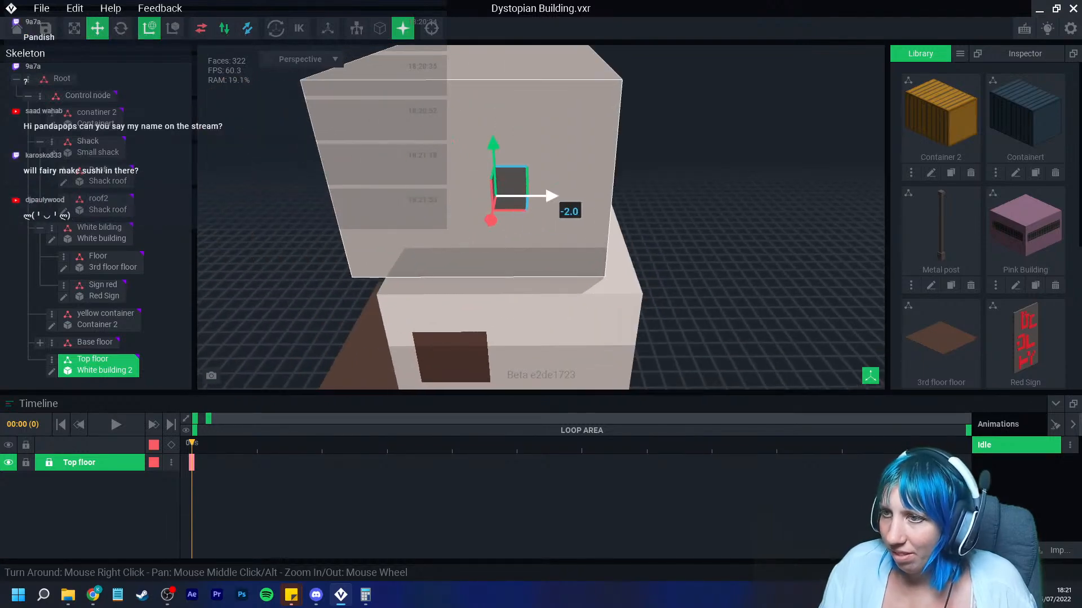
Step: Fine-tune the Top floor building's position so it aligns with the building beneath
left_click_drag(551, 196, 553, 197)
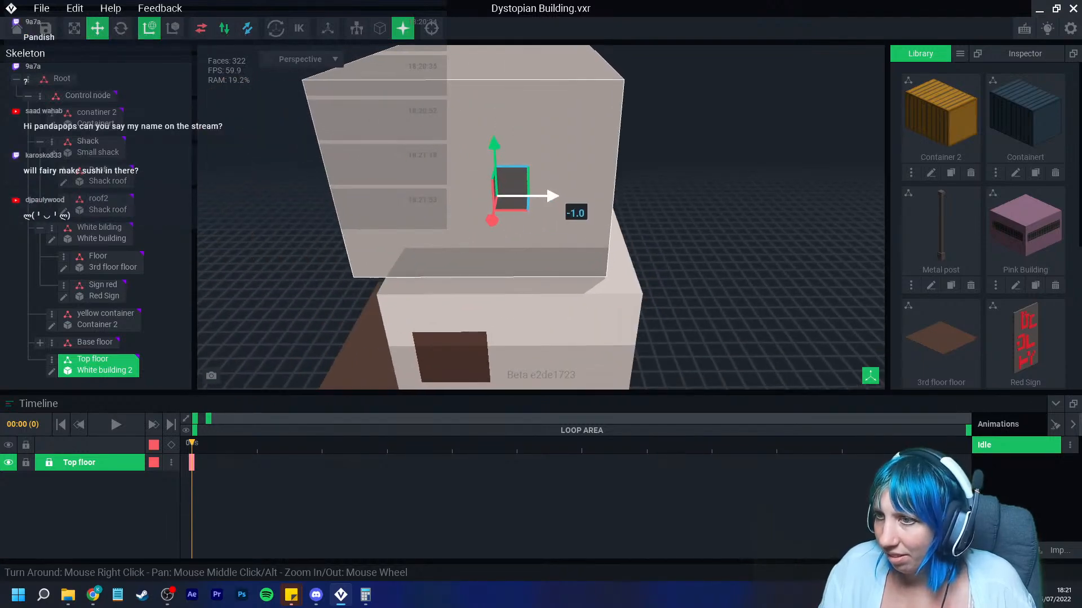
right_click_drag(553, 196, 457, 206)
right_click_drag(704, 241, 789, 248)
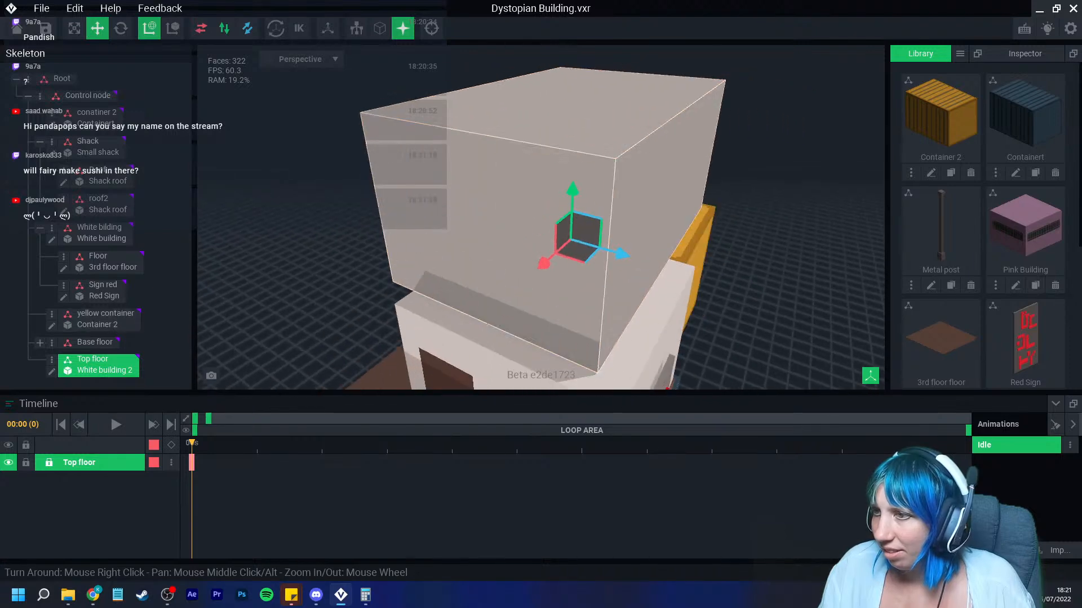
left_click_drag(619, 252, 612, 251)
right_click_drag(749, 265, 583, 272)
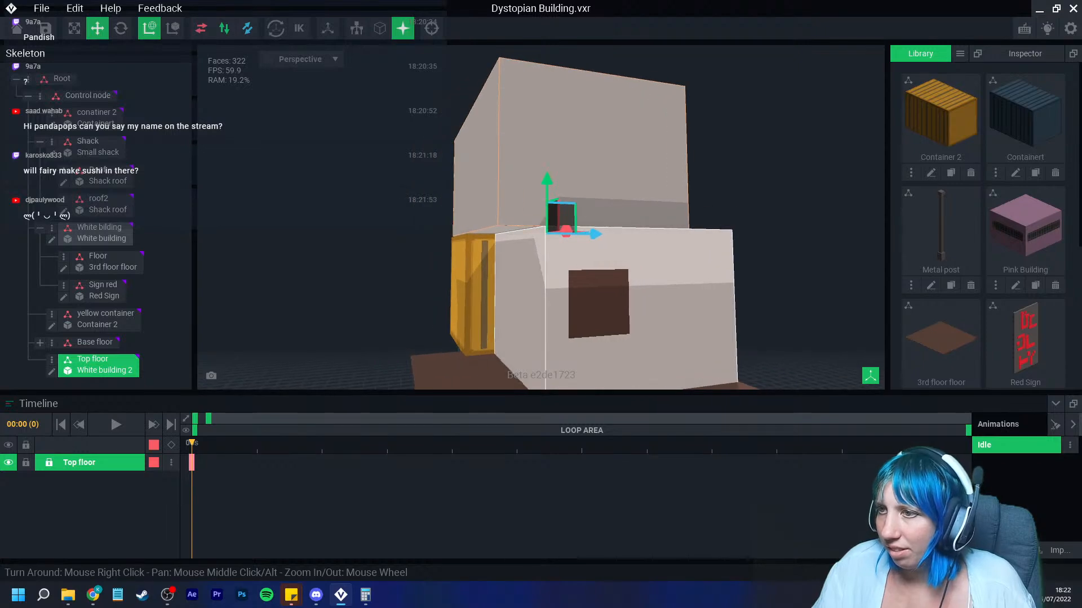
left_click_drag(599, 234, 583, 234)
left_click(704, 213)
right_click_drag(705, 213, 705, 214)
left_click(432, 28)
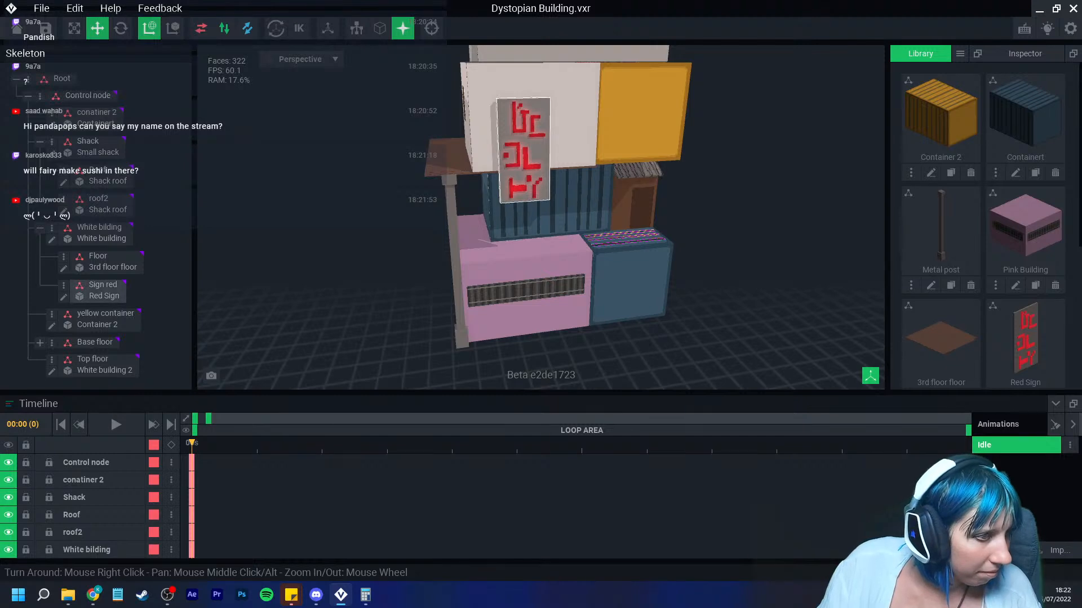
Step: Orbit around the stacked building to inspect its overall look
scroll(526, 175, "down", 4)
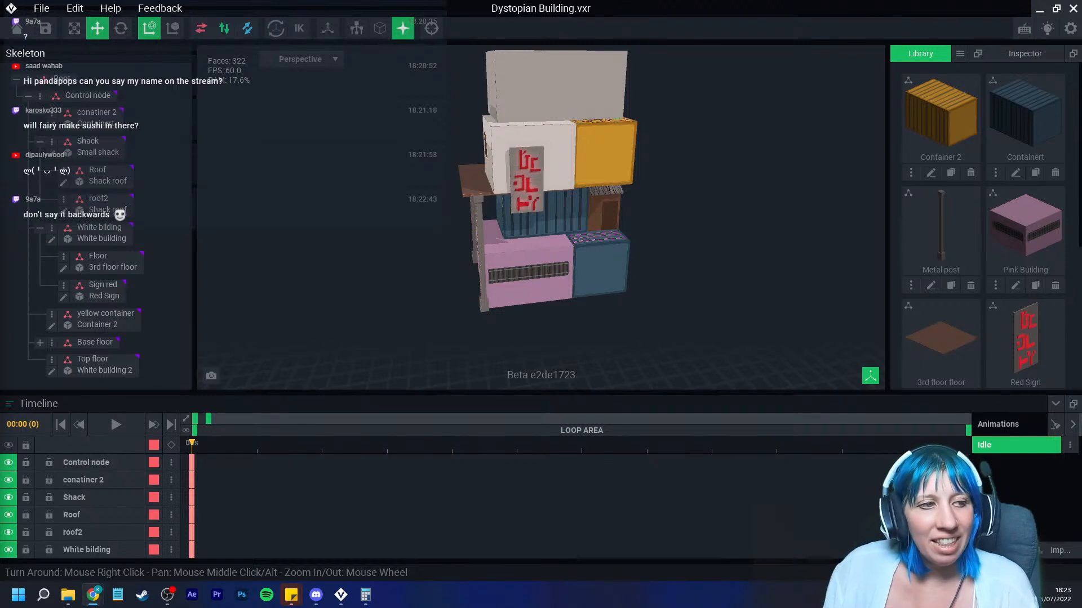
right_click_drag(521, 243, 510, 246)
middle_click_drag(509, 246, 446, 270)
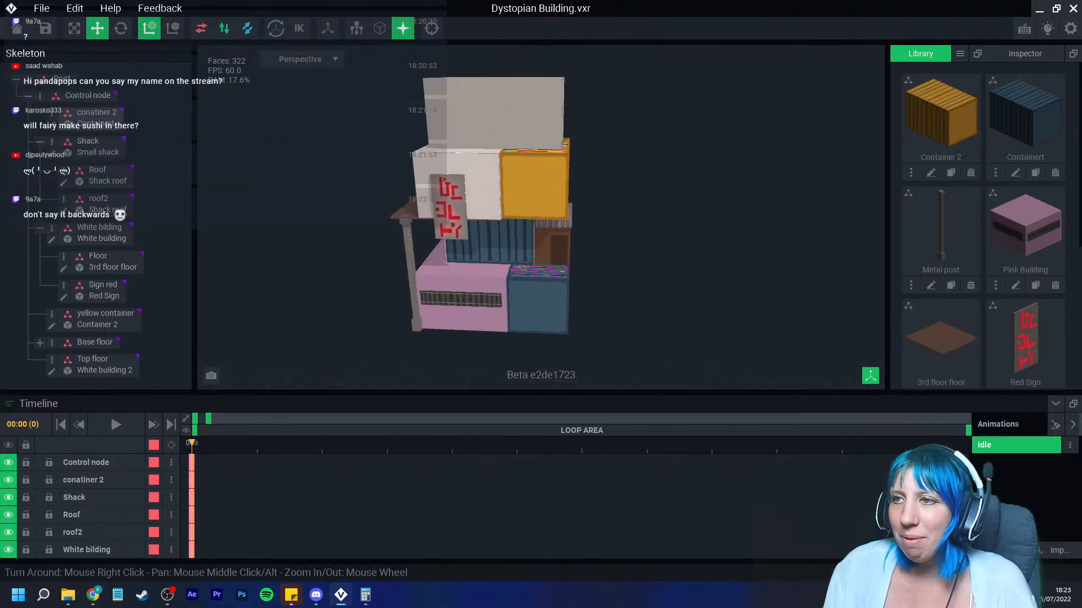
right_click_drag(468, 242, 451, 225)
scroll(451, 219, "up", 3)
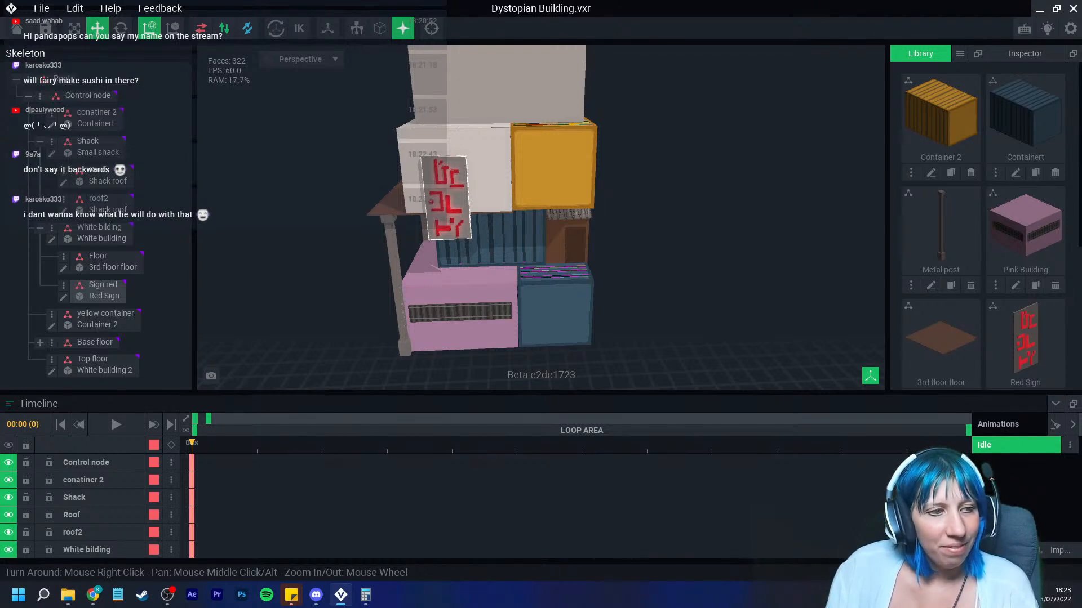
right_click_drag(468, 205, 471, 206)
middle_click_drag(465, 205, 457, 231)
right_click_drag(453, 233, 440, 223)
middle_click_drag(440, 194, 431, 230)
right_click_drag(430, 230, 422, 227)
middle_click_drag(422, 227, 474, 226)
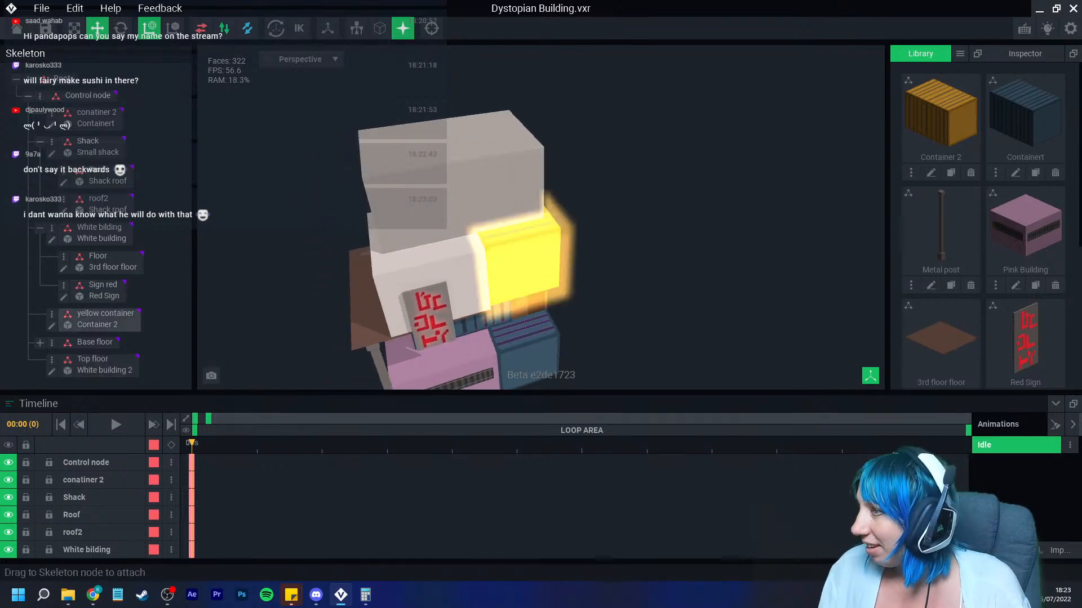
Step: Clone the Small shack model in the library as Red small
scroll(1026, 253, "down", 4)
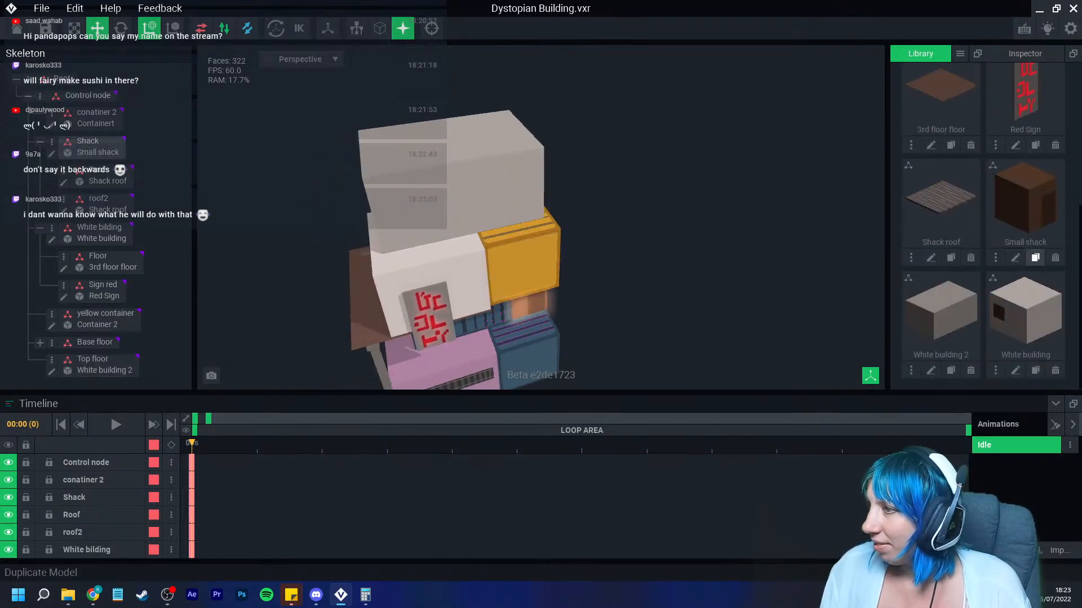
left_click(1036, 258)
type("Red small")
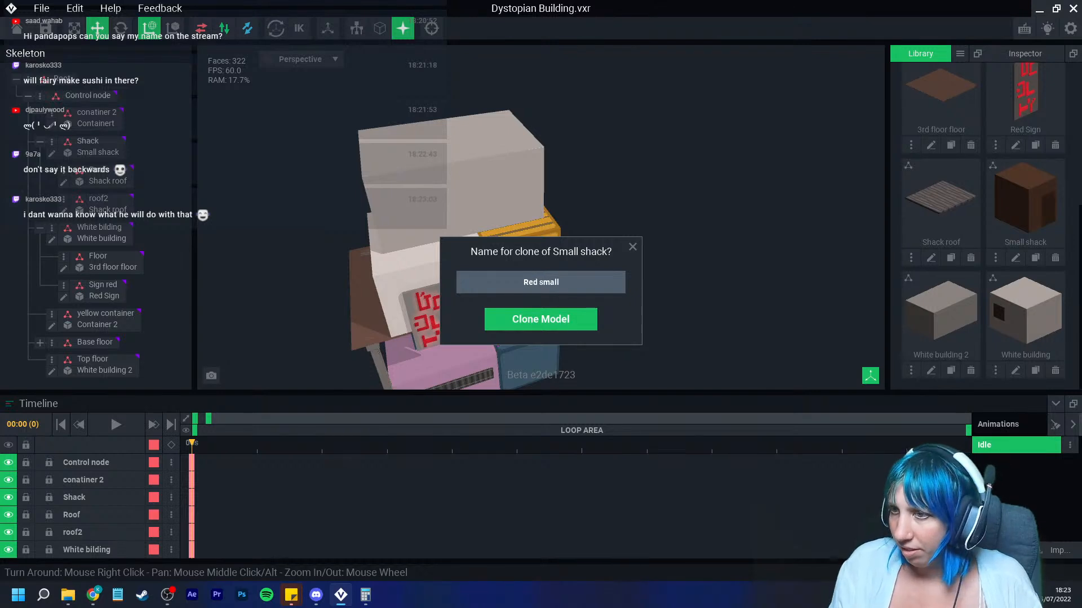
key("Return")
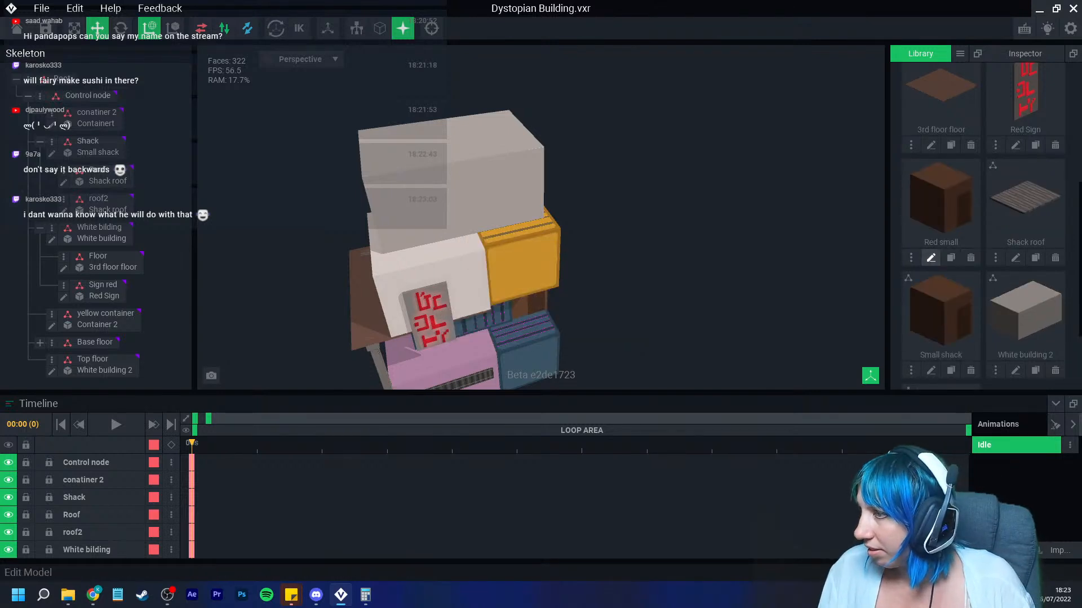
Step: Open Red small for editing and fill its surface with the red #A82C23
left_click(931, 257)
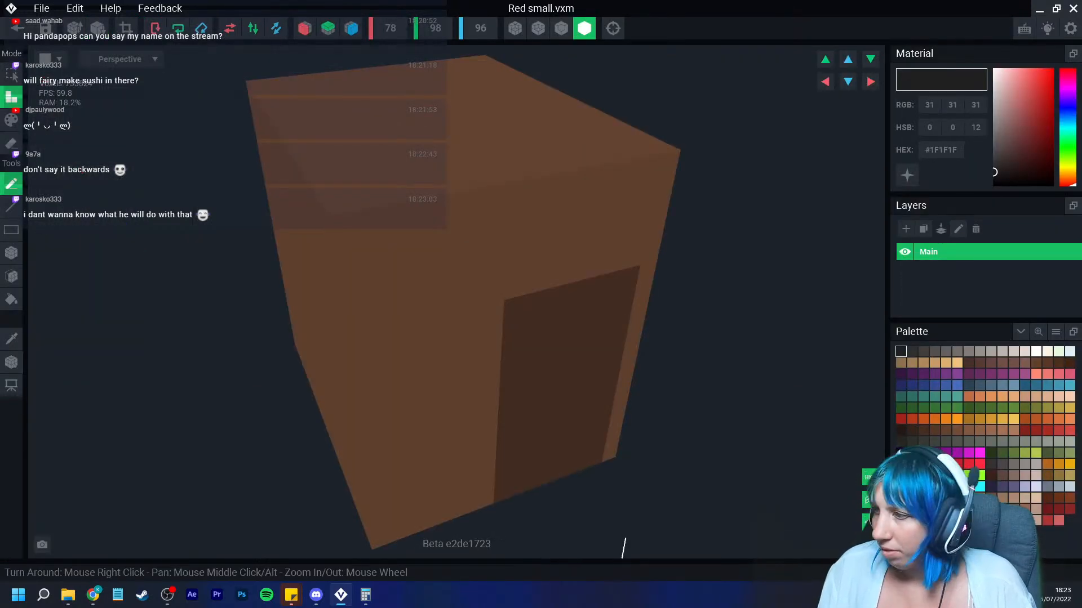
left_click(1047, 430)
left_click(11, 120)
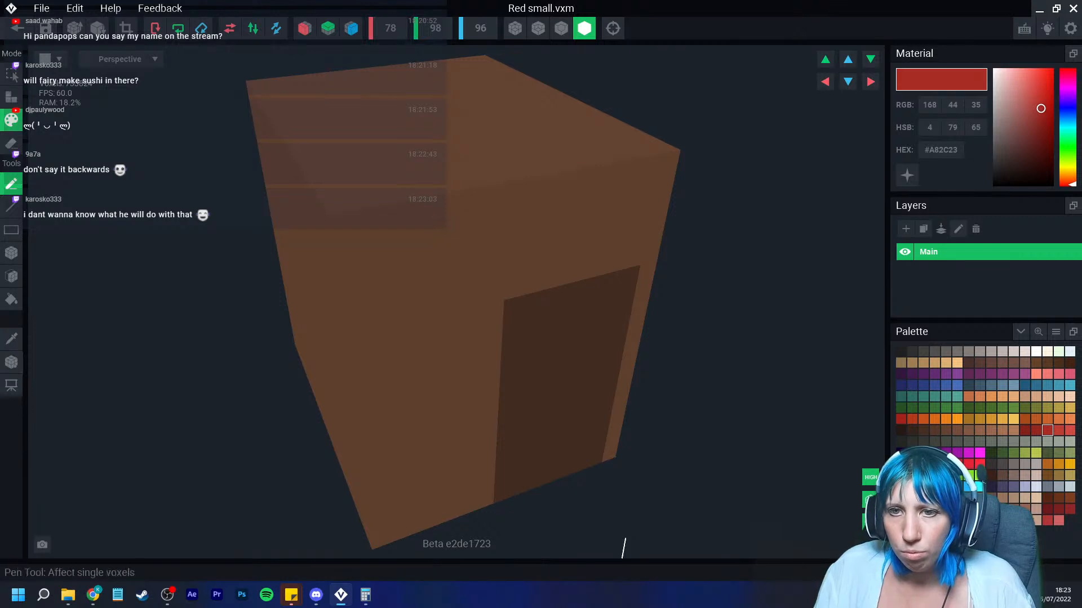
left_click(11, 299)
left_click(423, 268)
scroll(422, 268, "up", 3)
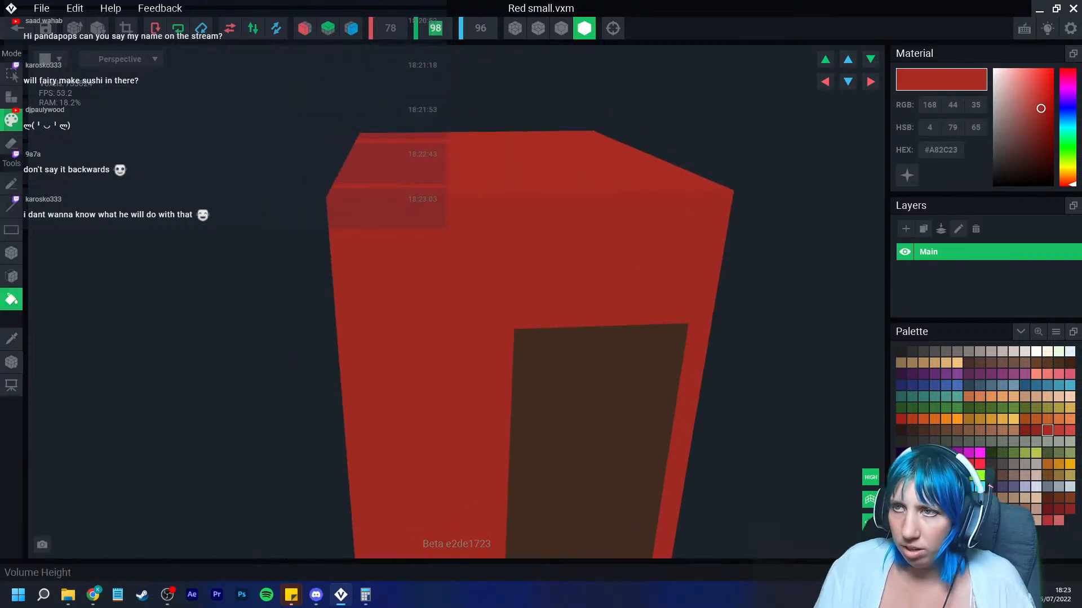
Step: Set the Red small model's volume height to 110 voxels
type("1")
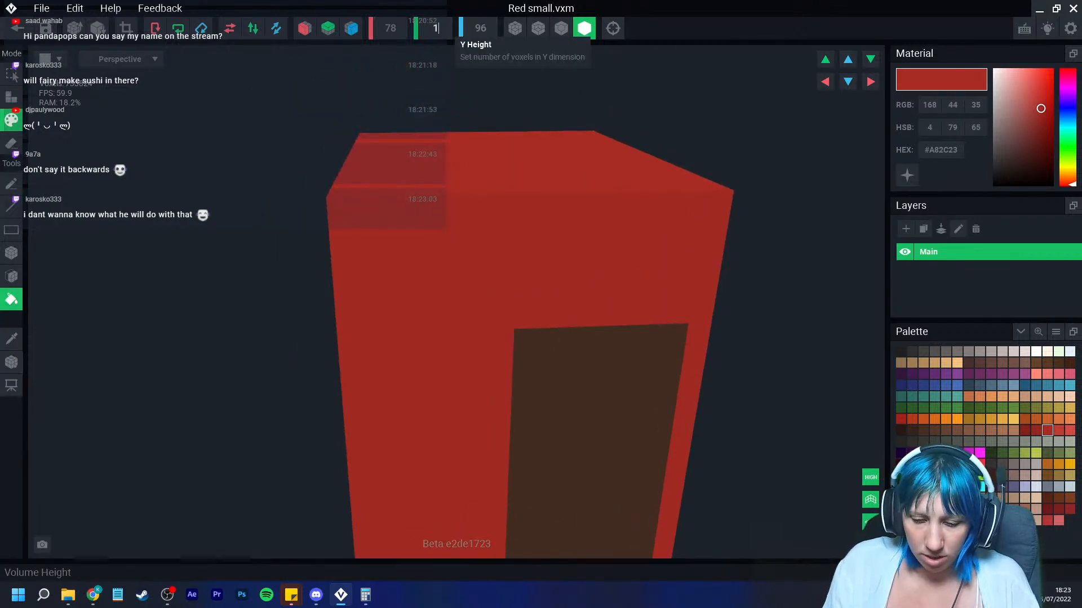
type("10")
key("Return")
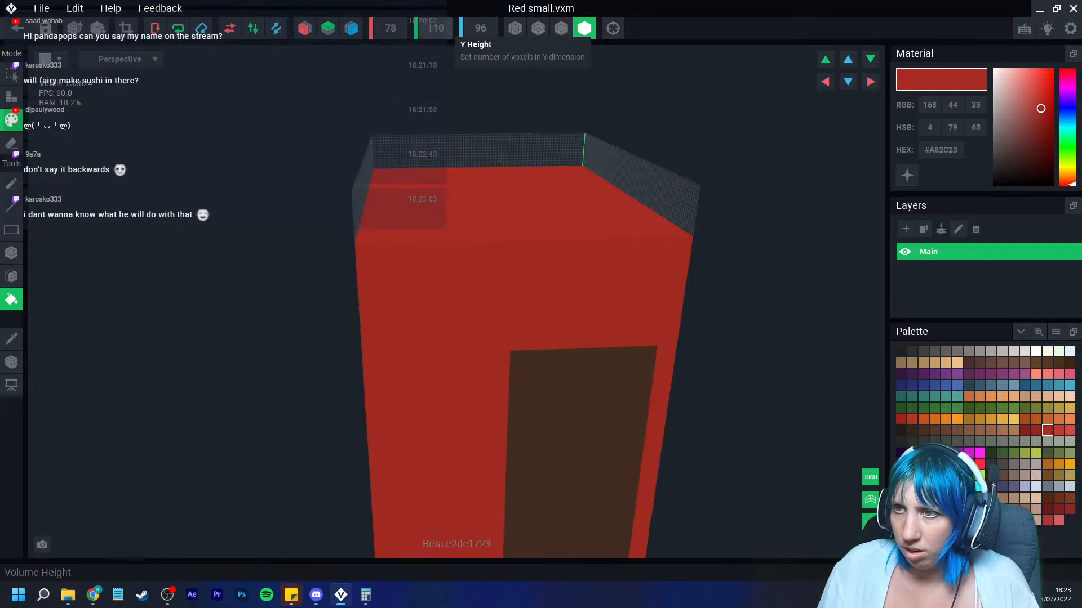
right_click_drag(434, 261, 434, 261)
left_click(390, 30)
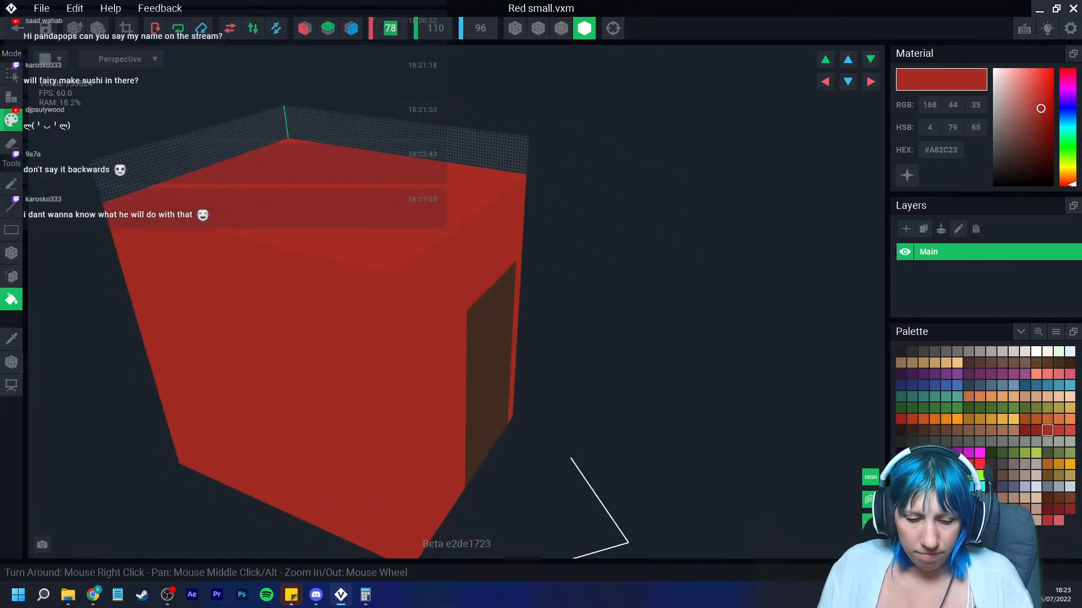
left_click(390, 29)
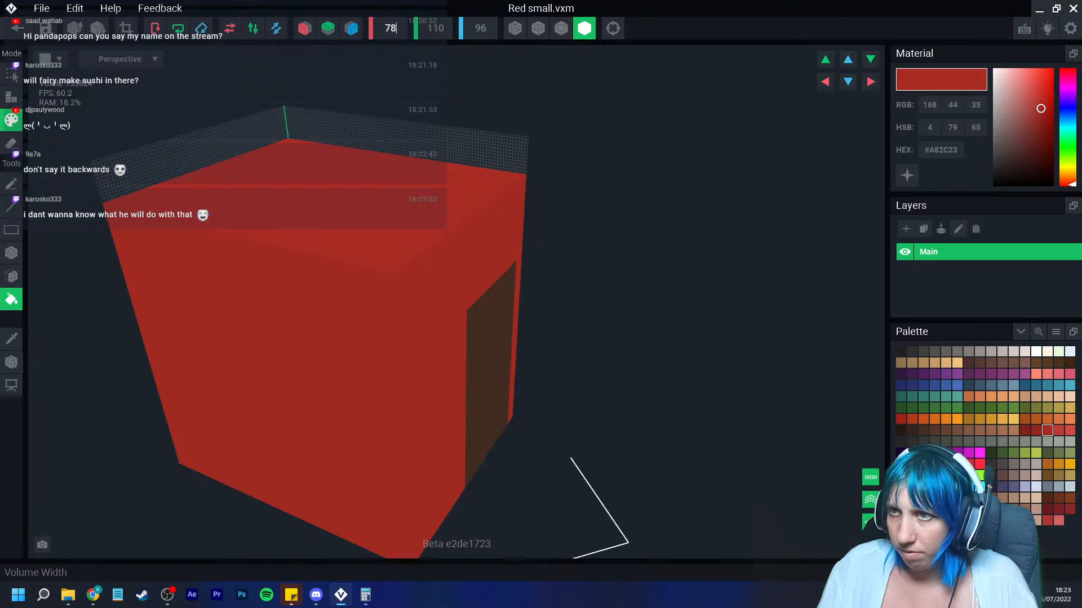
Step: Set the volume depth to 140 voxels
left_click(480, 28)
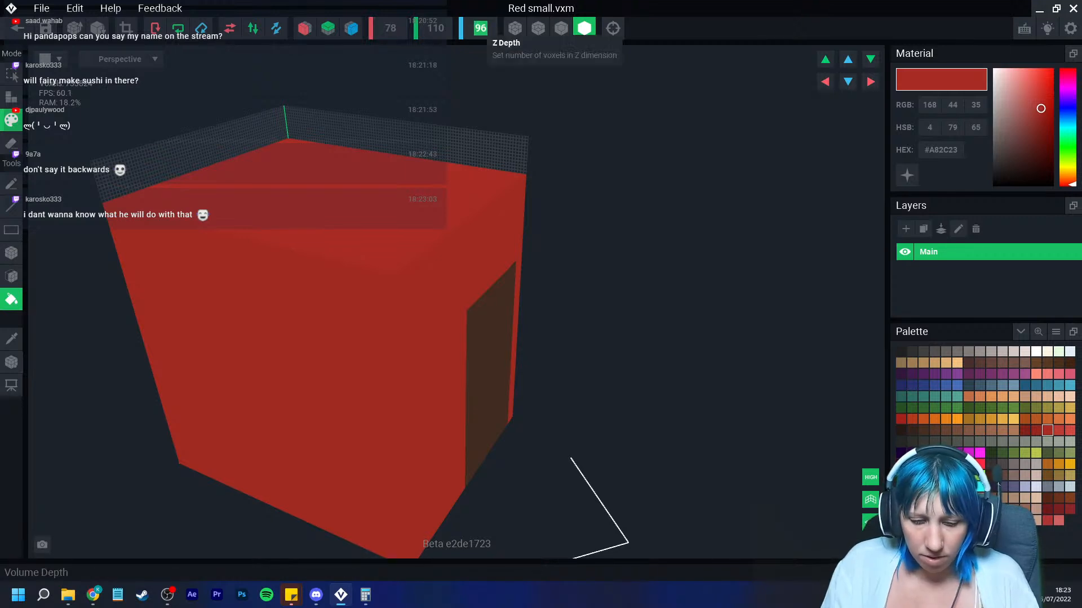
type("200")
key("Return")
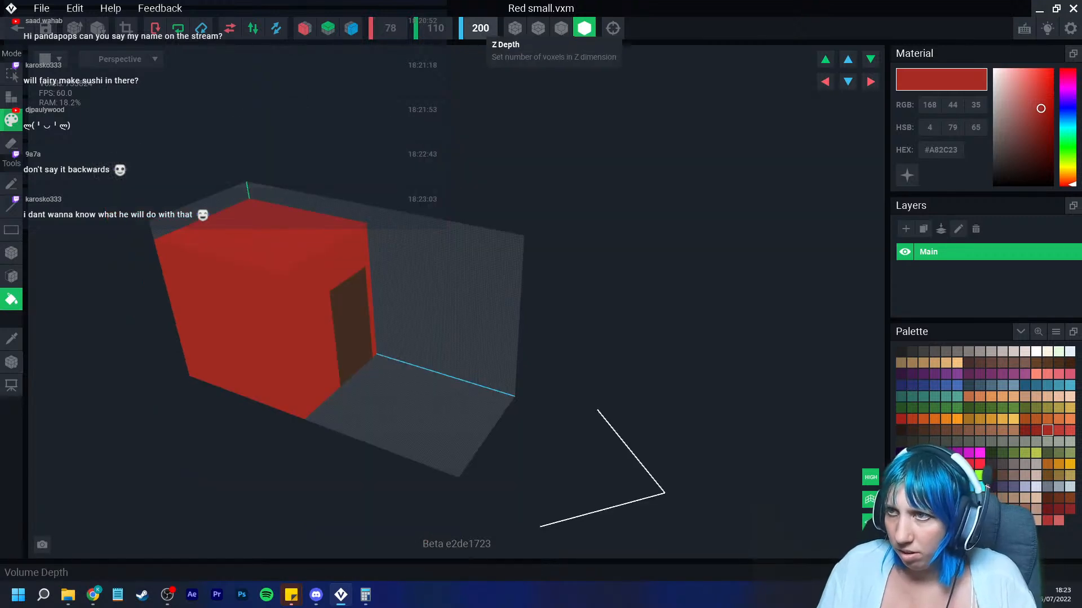
left_click(480, 28)
type("1")
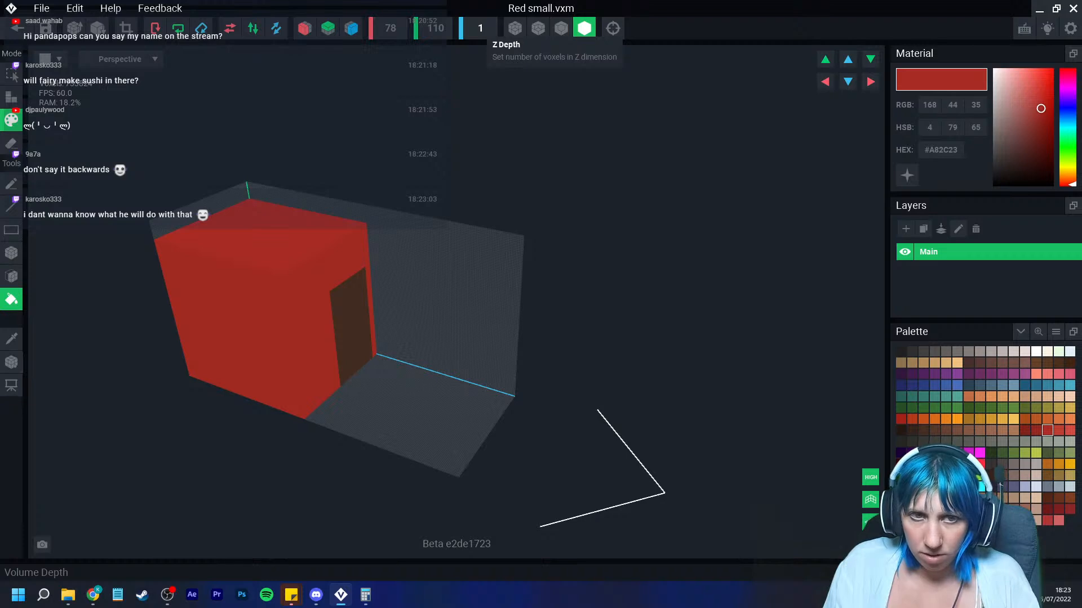
type("40")
key("Return")
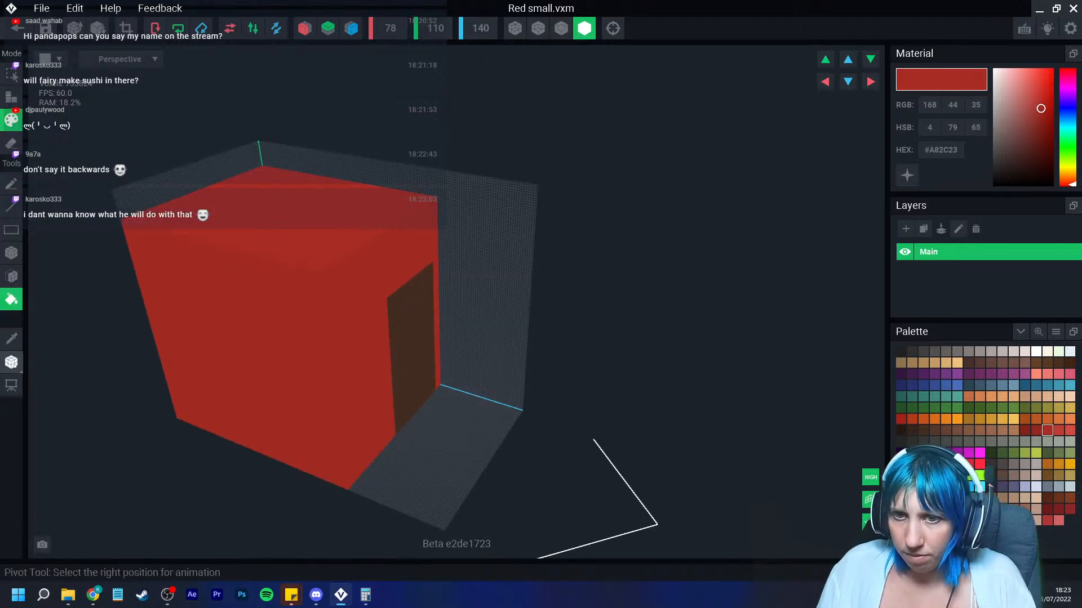
Step: Pick blue-grey #4E6C81 and draw a door block at the lower left of the front wall
left_click(13, 363)
left_click(12, 363)
left_click(423, 385)
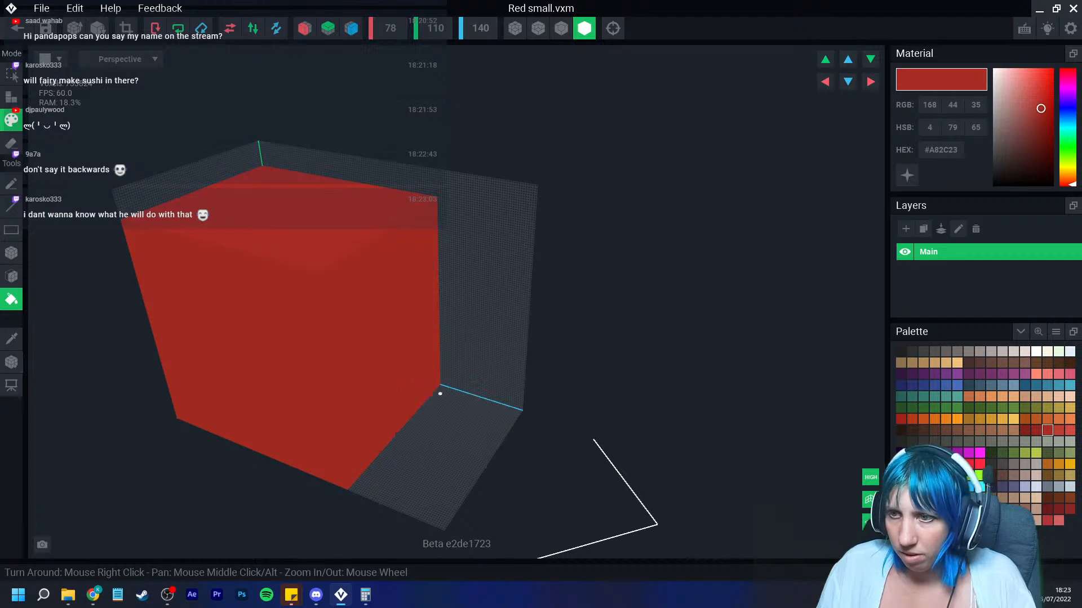
left_click(11, 97)
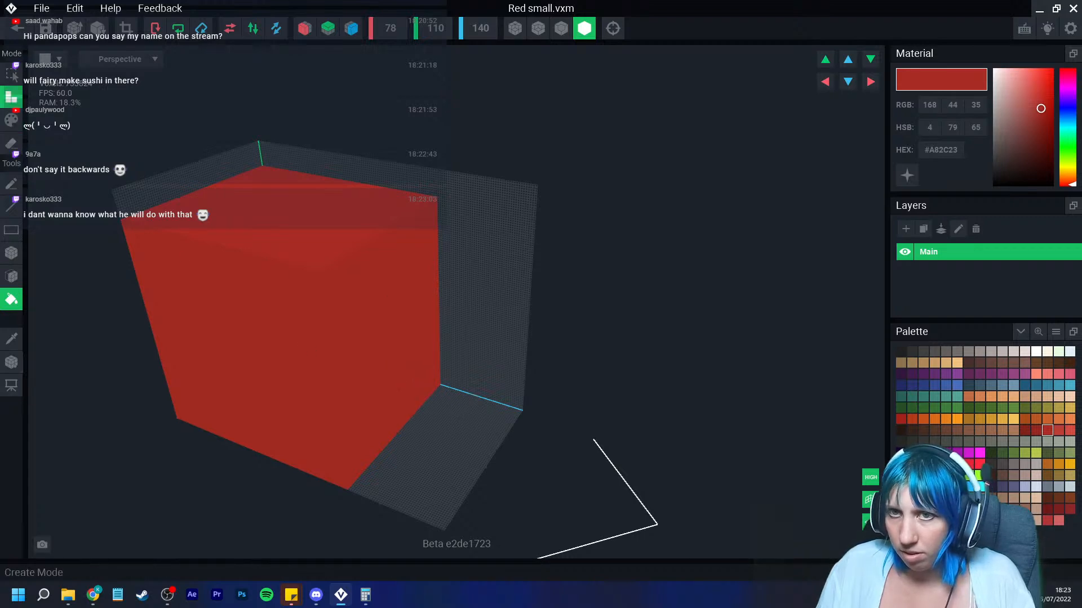
left_click(439, 375)
mouse_move(437, 376)
right_mouse_down()
mouse_move(352, 347)
mouse_move(362, 374)
mouse_move(402, 375)
mouse_move(309, 346)
right_mouse_up()
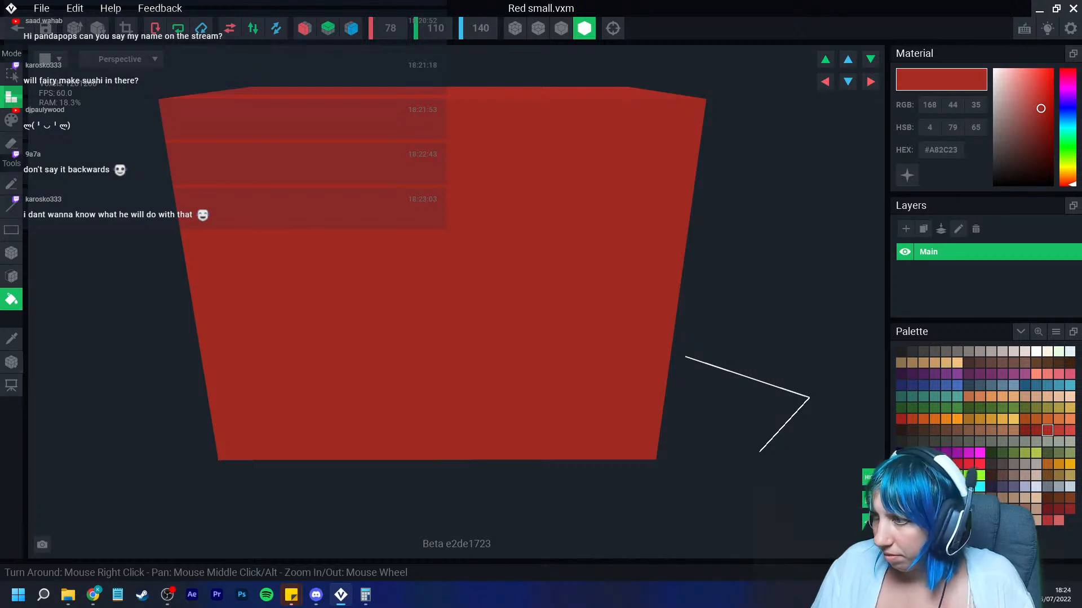
left_click(1003, 386)
left_click(991, 385)
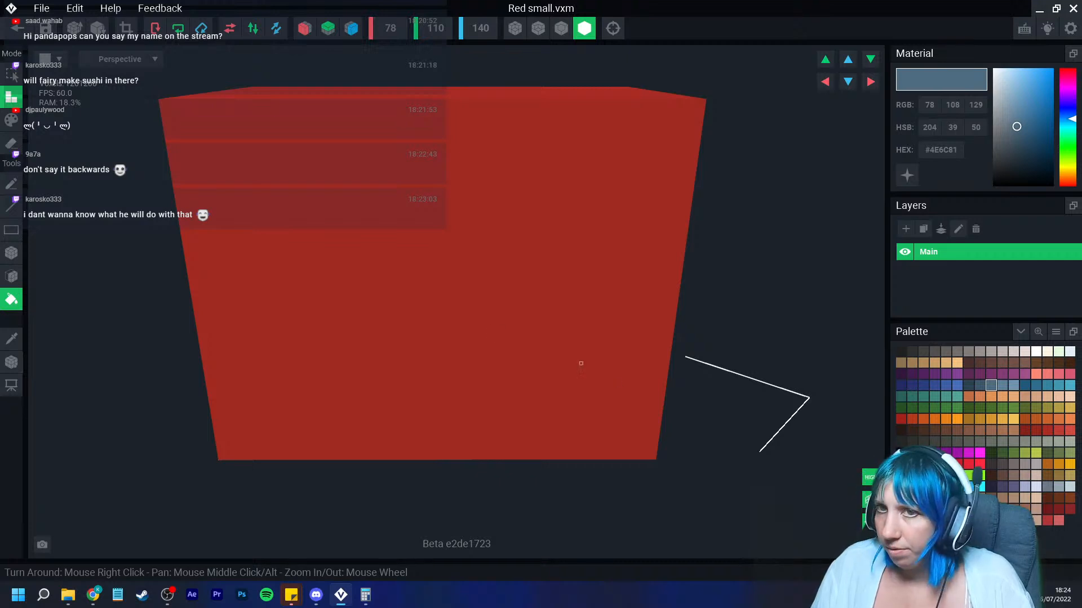
left_click(12, 120)
left_click(11, 253)
mouse_move(223, 311)
left_mouse_down()
mouse_move(350, 442)
mouse_move(408, 458)
left_mouse_up()
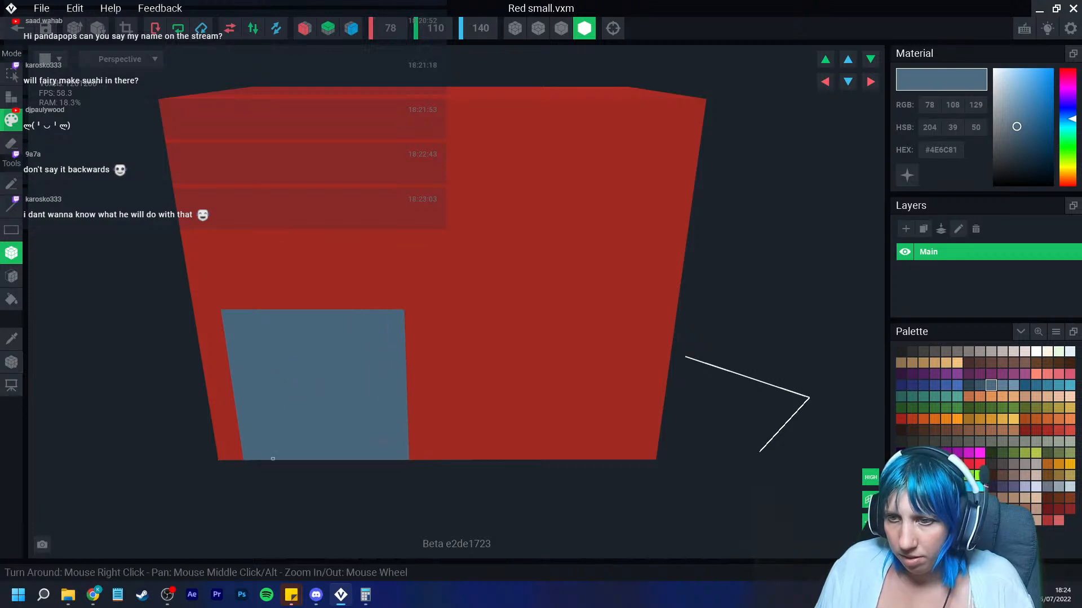
left_click_drag(245, 459, 439, 456)
left_click_drag(244, 407, 445, 406)
left_click_drag(222, 308, 442, 274)
left_click_drag(374, 279, 391, 458)
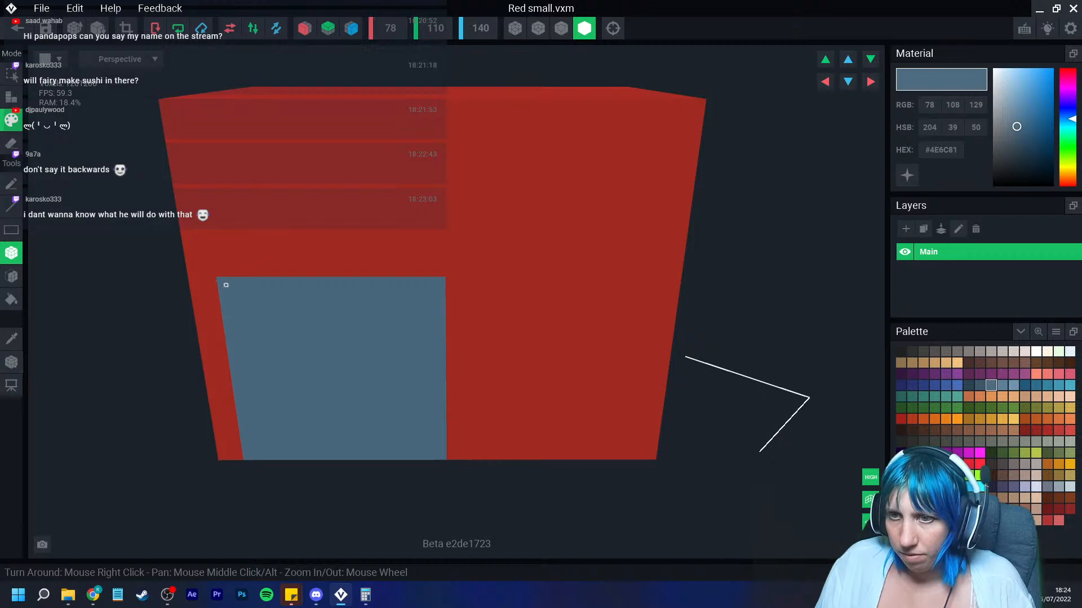
key("ctrl+z")
left_click_drag(234, 314, 260, 456)
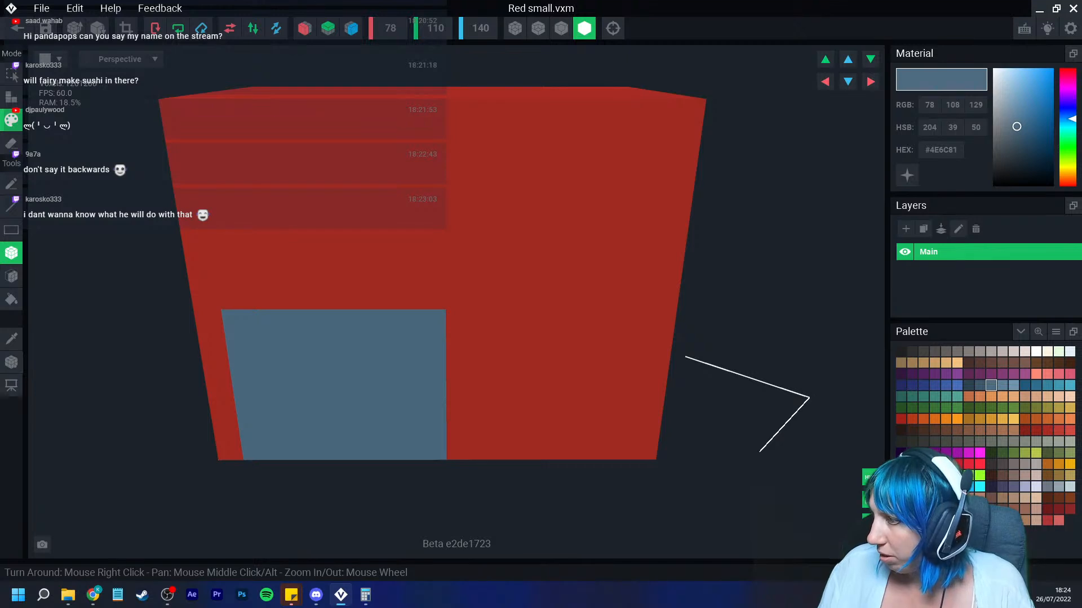
Step: Pick grey #645F5C, draw windows on the front and side walls, and turn on Nice Edges
right_click_drag(549, 383, 556, 385)
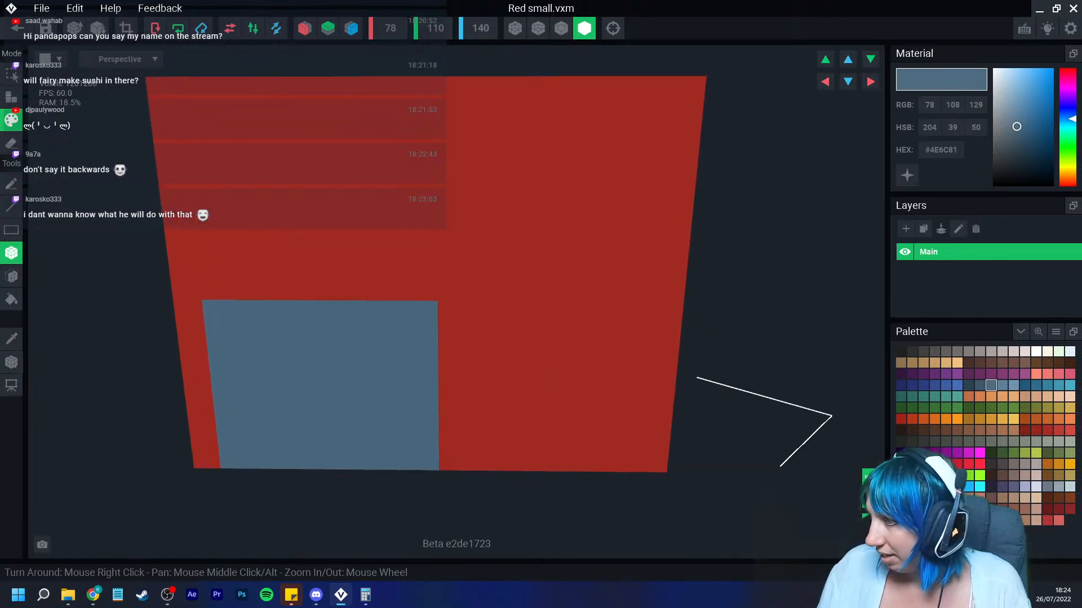
left_click(946, 352)
left_click_drag(499, 203, 643, 318)
mouse_move(643, 318)
right_mouse_down()
mouse_move(755, 344)
mouse_move(645, 326)
right_mouse_up()
left_click_drag(570, 213, 678, 336)
right_click_drag(572, 333, 630, 338)
scroll(629, 338, "up", 2)
left_click(561, 28)
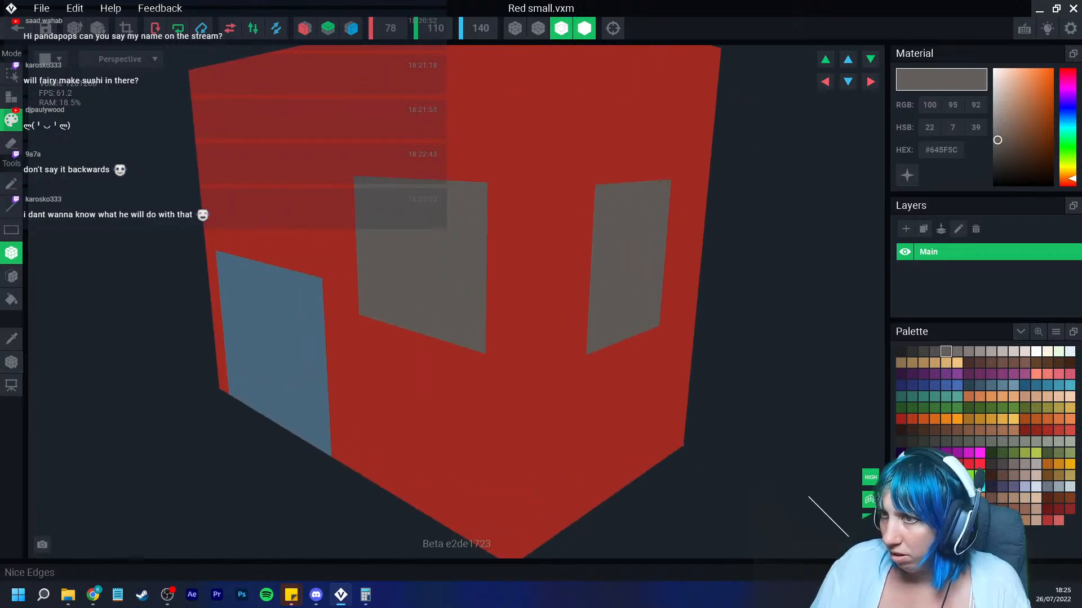
Step: Reshape the front window by sampling the wall red and filling over the excess grey
right_click_drag(457, 220, 486, 222)
left_click_drag(484, 186, 609, 186)
right_click_drag(609, 186, 447, 215)
left_click_drag(430, 343, 319, 316)
left_click(11, 339)
left_click(397, 363)
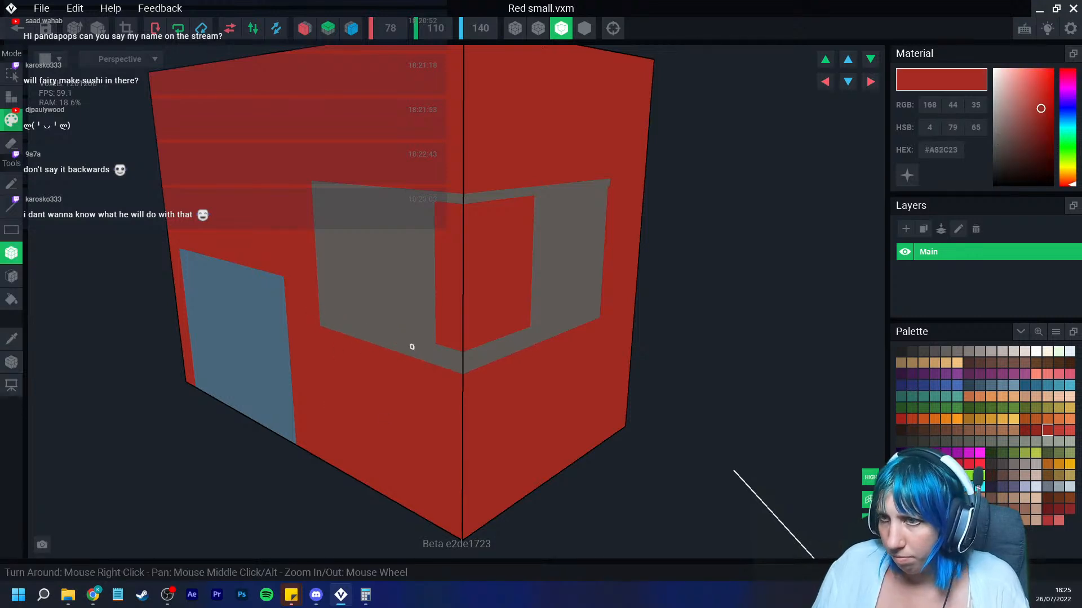
left_click_drag(436, 193, 530, 360)
right_click_drag(529, 360, 513, 367)
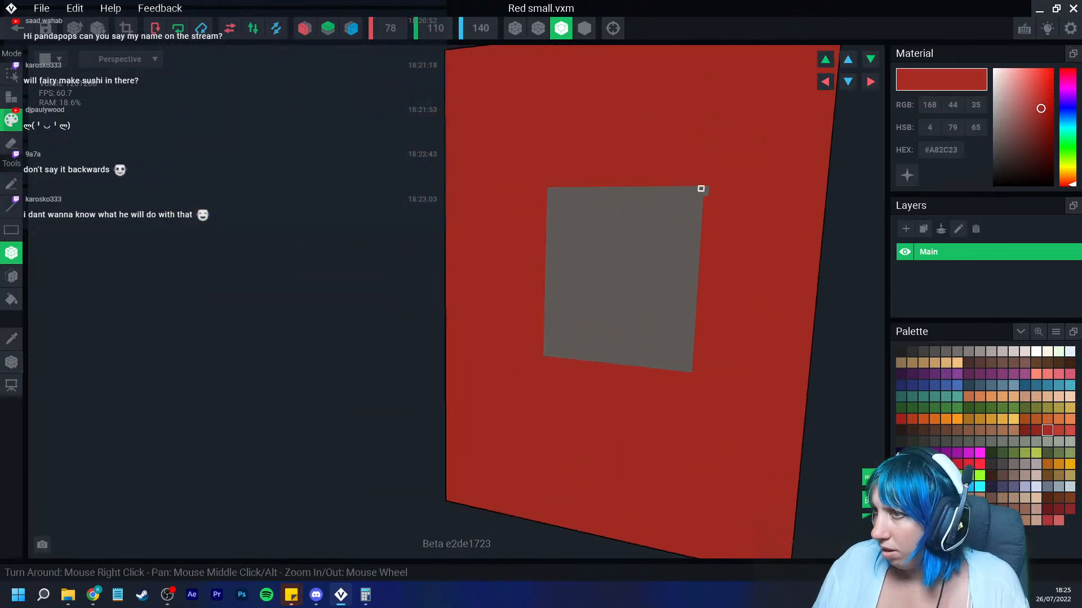
left_click_drag(700, 188, 702, 203)
scroll(606, 366, "down", 3)
right_click_drag(605, 367, 584, 353)
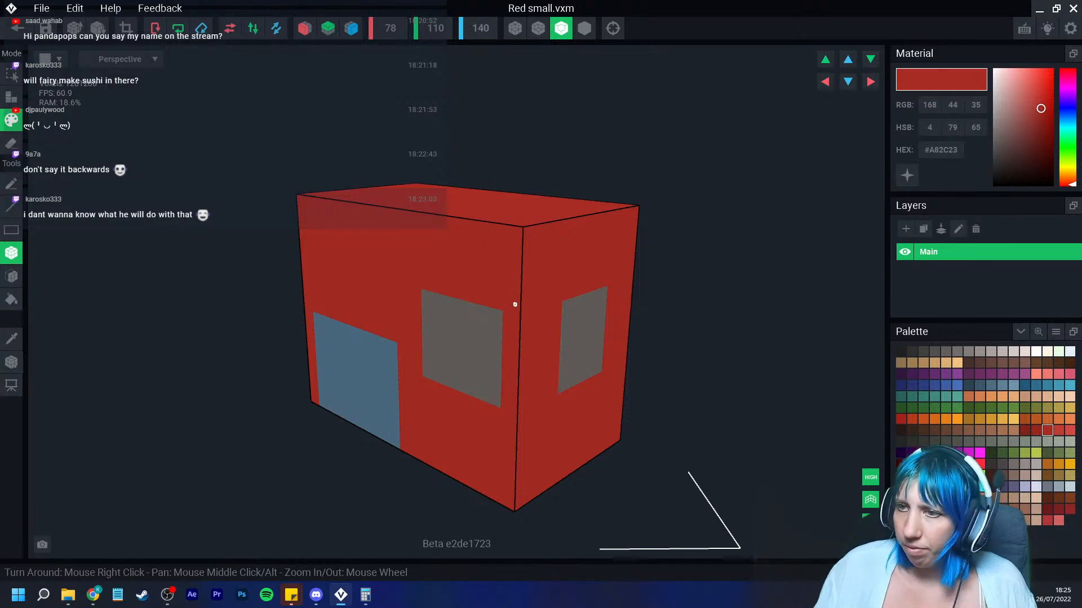
Step: Pick dark grey #423F3E and draw a dark panel above the door on the front wall
right_click_drag(515, 305, 447, 312)
left_click_drag(400, 300, 404, 398)
scroll(404, 412, "down", 5)
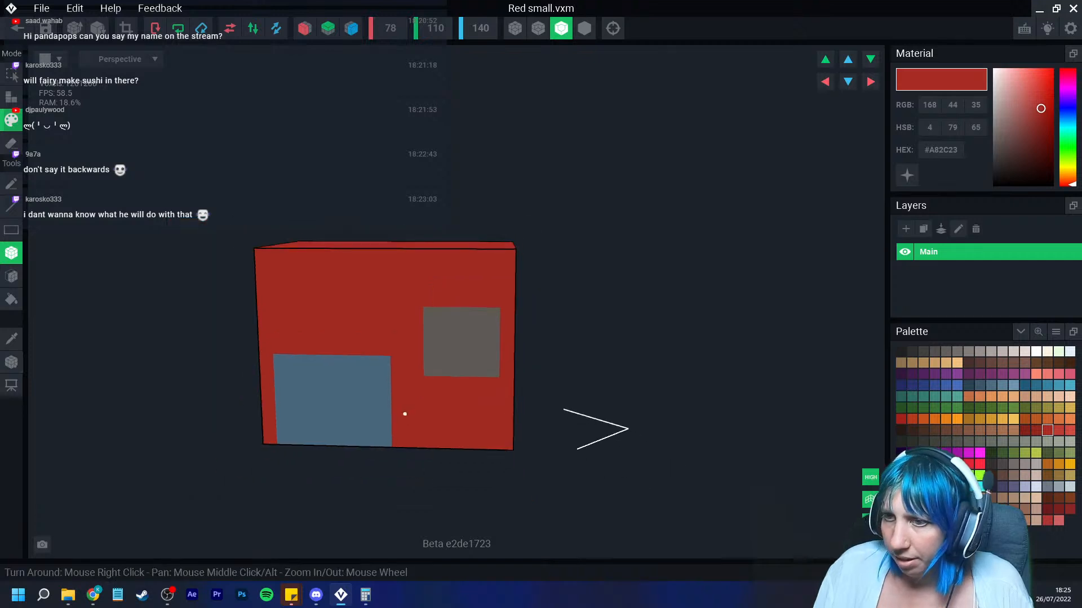
right_click_drag(404, 413, 403, 408)
scroll(403, 408, "up", 4)
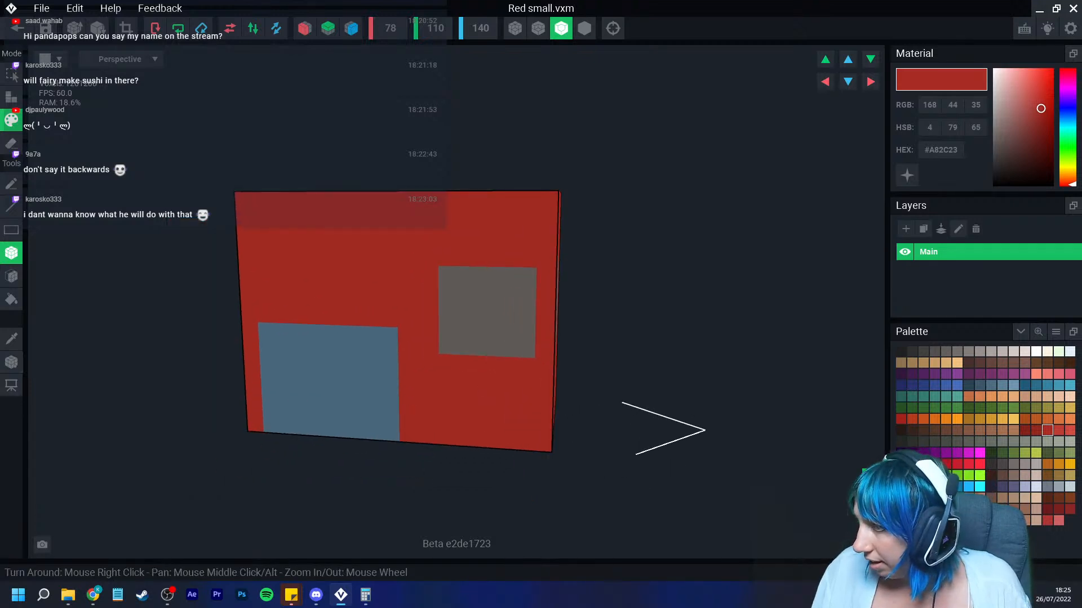
left_click(924, 351)
right_click_drag(396, 360, 420, 358)
left_click_drag(242, 330, 394, 252)
scroll(306, 289, "up", 2)
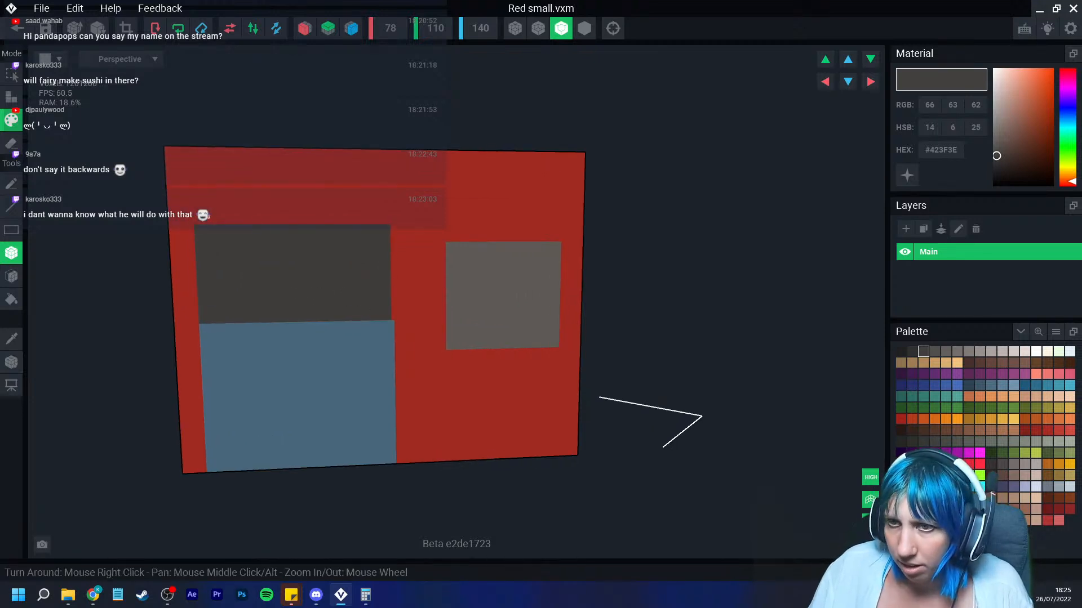
left_click_drag(195, 222, 386, 205)
Step: Save the Red small model and return to the Dystopian Building scene
left_click(17, 28)
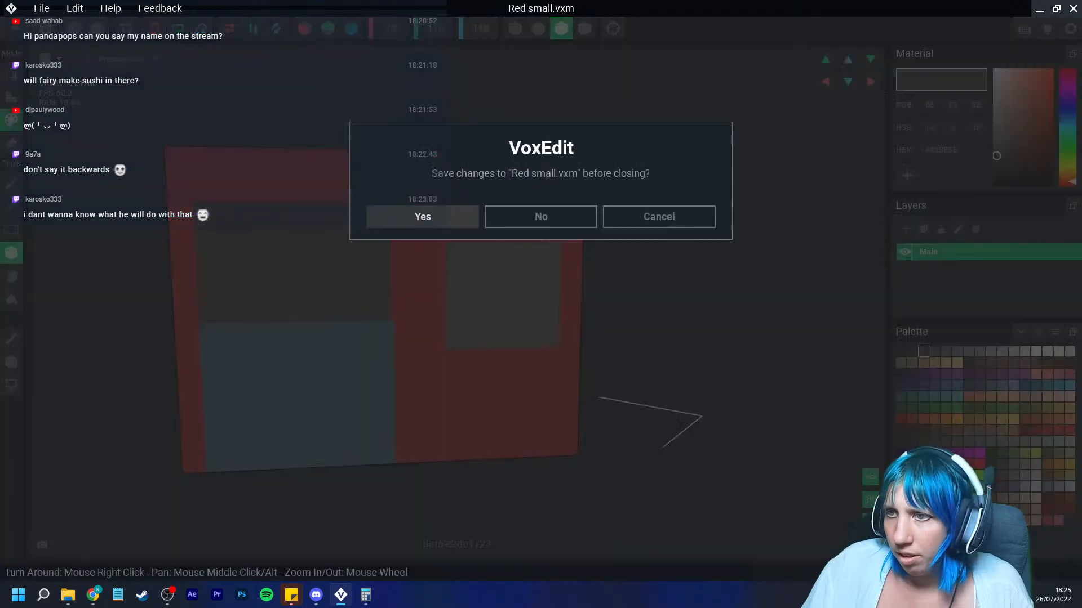
left_click(422, 217)
scroll(479, 217, "down", 4)
middle_click_drag(479, 180, 476, 361)
scroll(476, 360, "down", 2)
scroll(476, 169, "down", 3)
right_click_drag(420, 180, 469, 162)
left_click(468, 163)
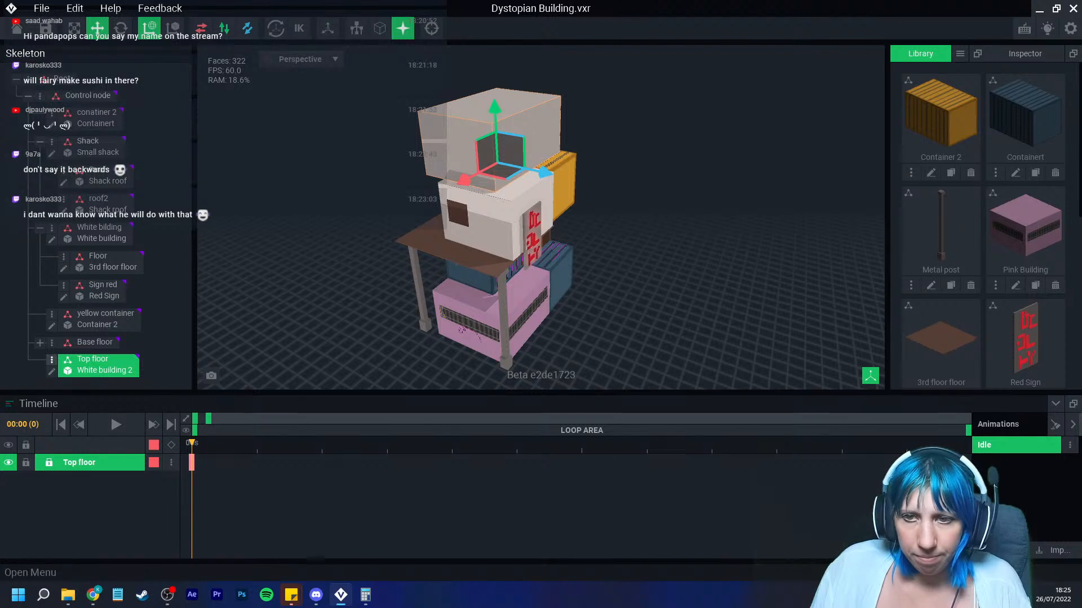
Step: Rename the Top floor node to Large building
left_click(52, 360)
left_click(84, 390)
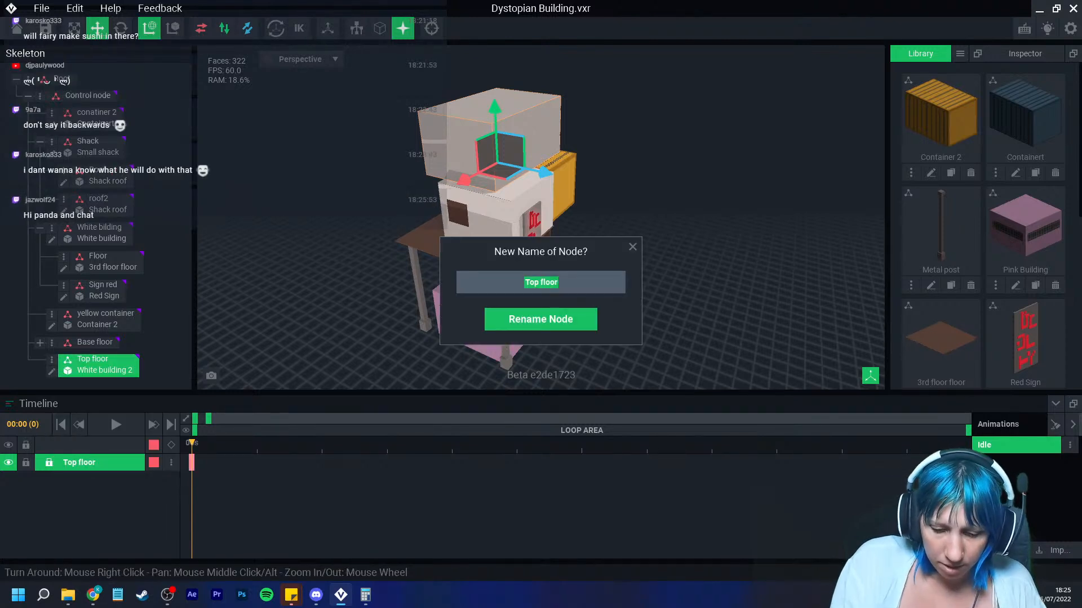
type("Top")
key("BackSpace")
key("BackSpace")
key("BackSpace")
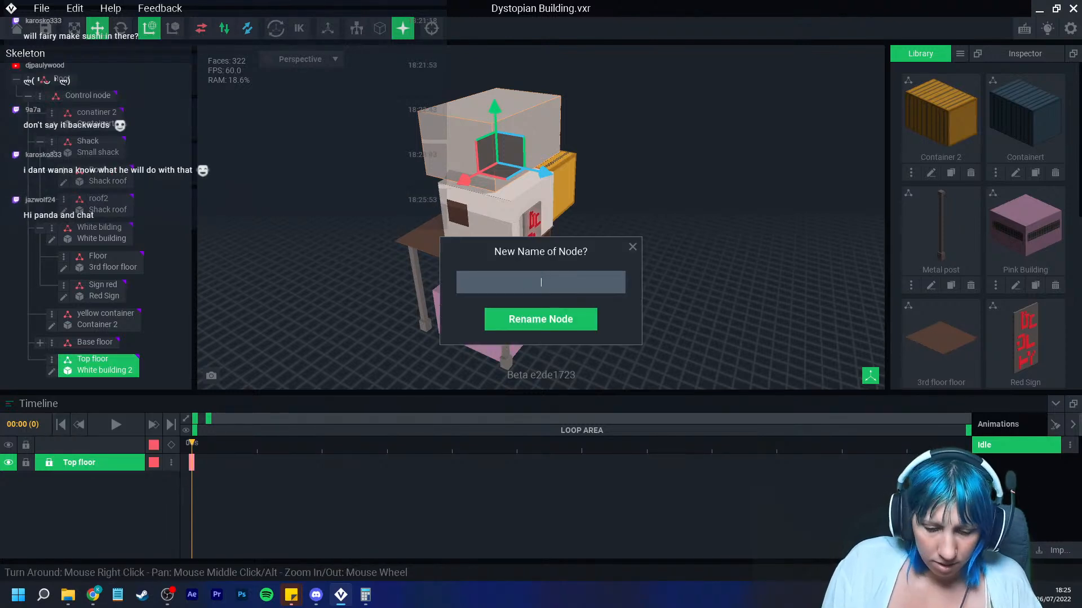
type("Large building")
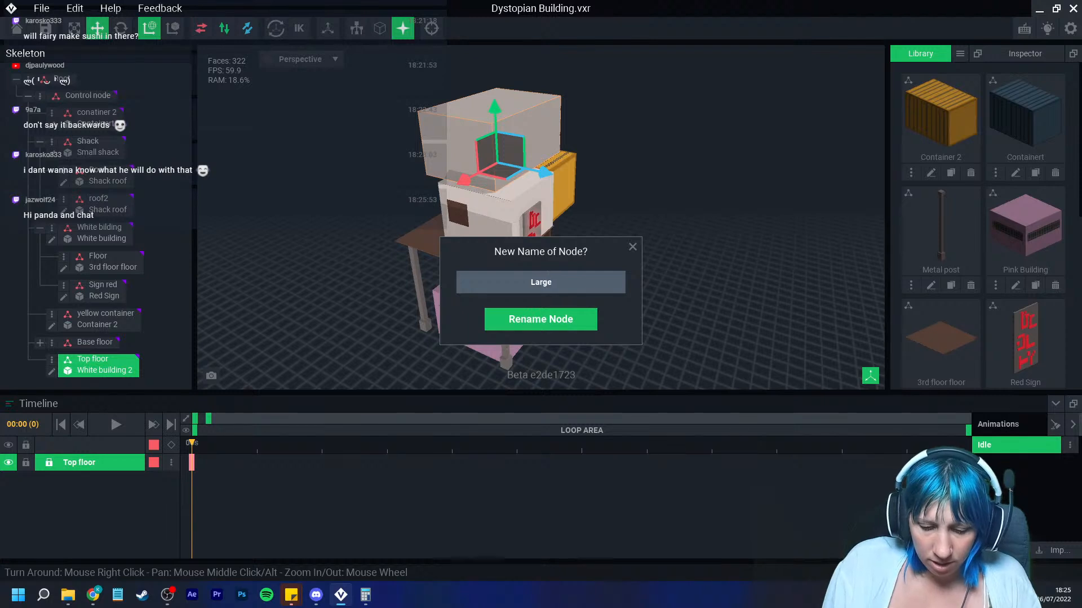
key("Return")
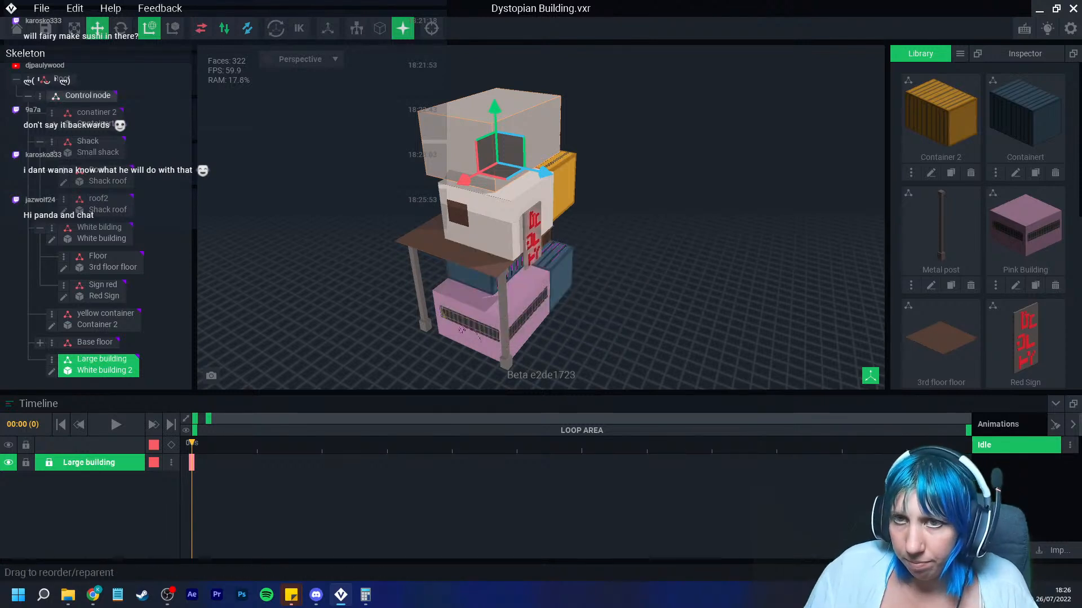
left_click(40, 96)
left_click(78, 113)
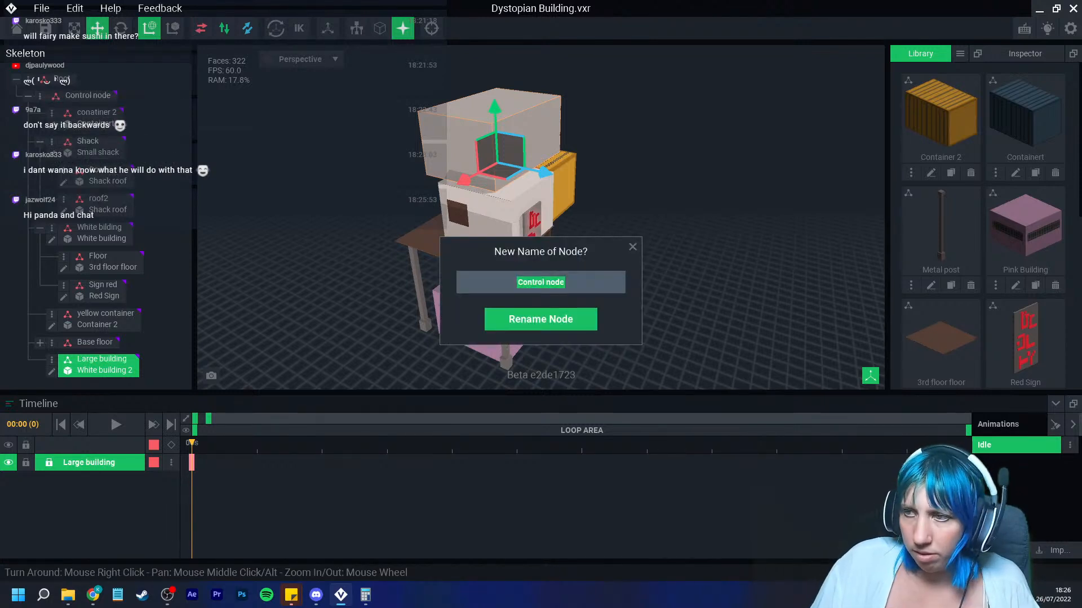
left_click(633, 247)
Step: Create a node named 4th floor under Control node and move Large building into it
left_click(40, 96)
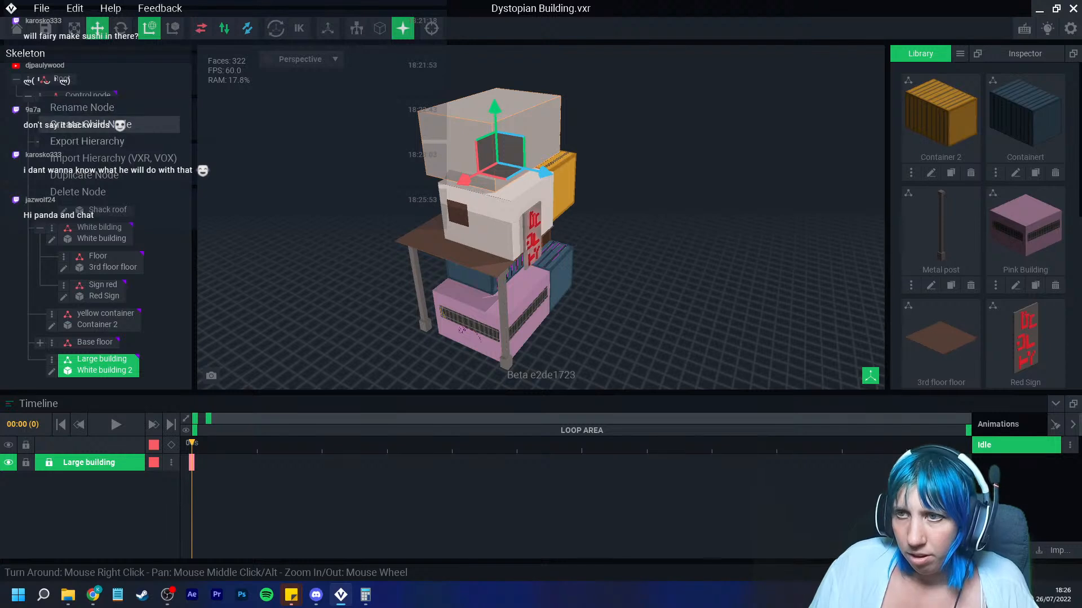
left_click(90, 125)
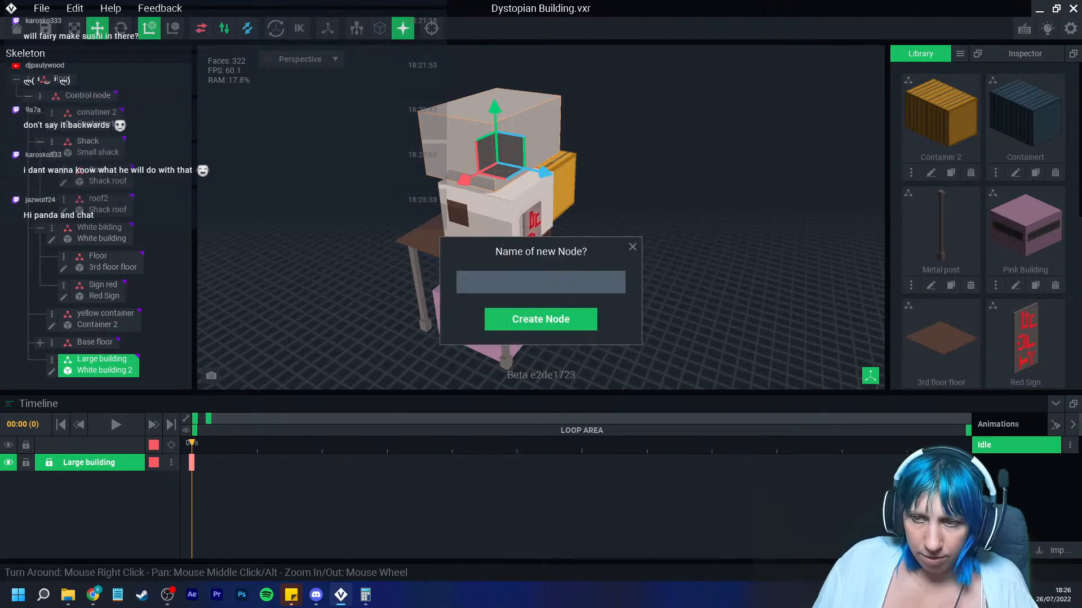
type("4th floor")
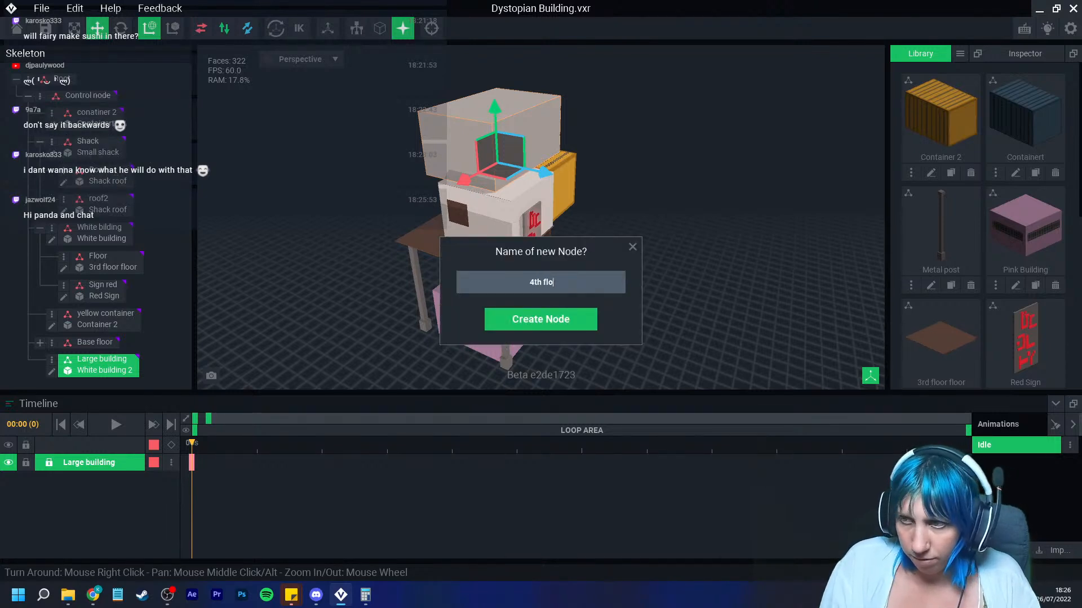
key("Return")
left_click_drag(96, 360, 90, 387)
scroll(93, 363, "down", 1)
scroll(93, 197, "up", 1)
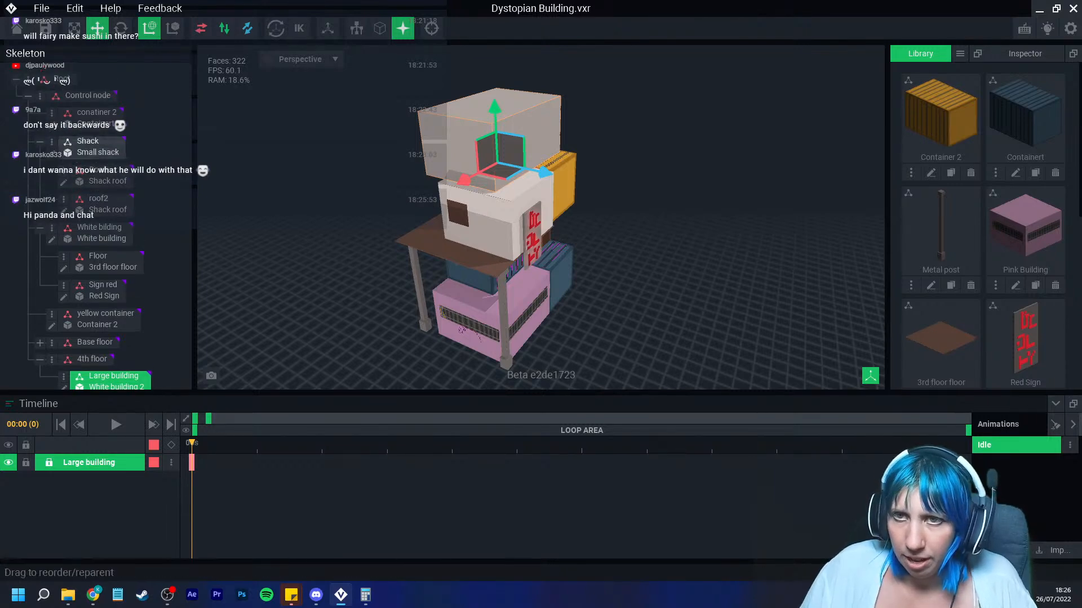
Step: Create a child node named Top floor under Control node
left_click(41, 97)
left_click(93, 122)
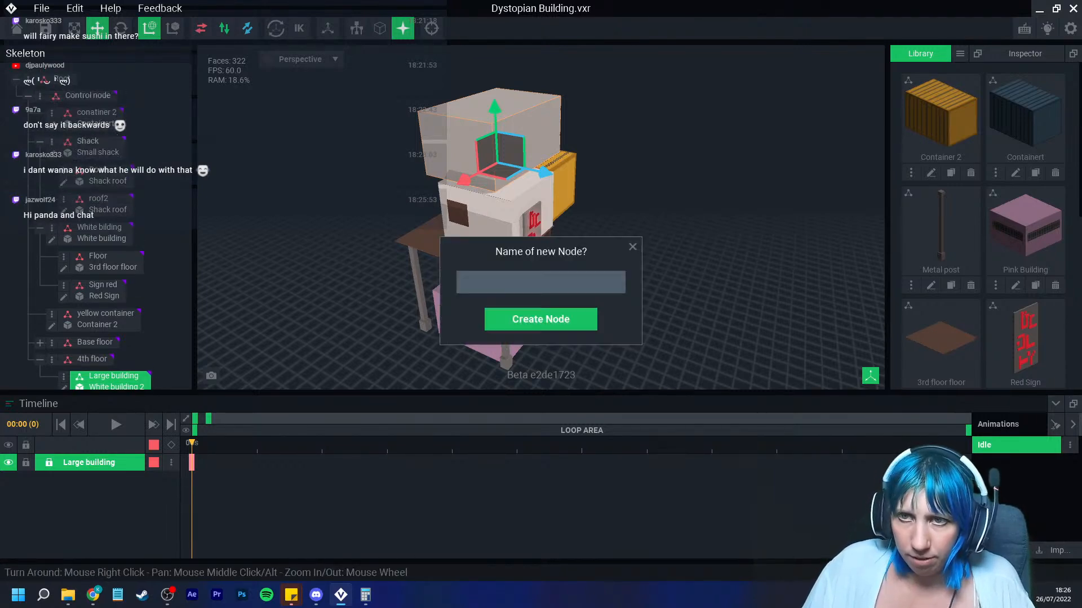
type("Top floor")
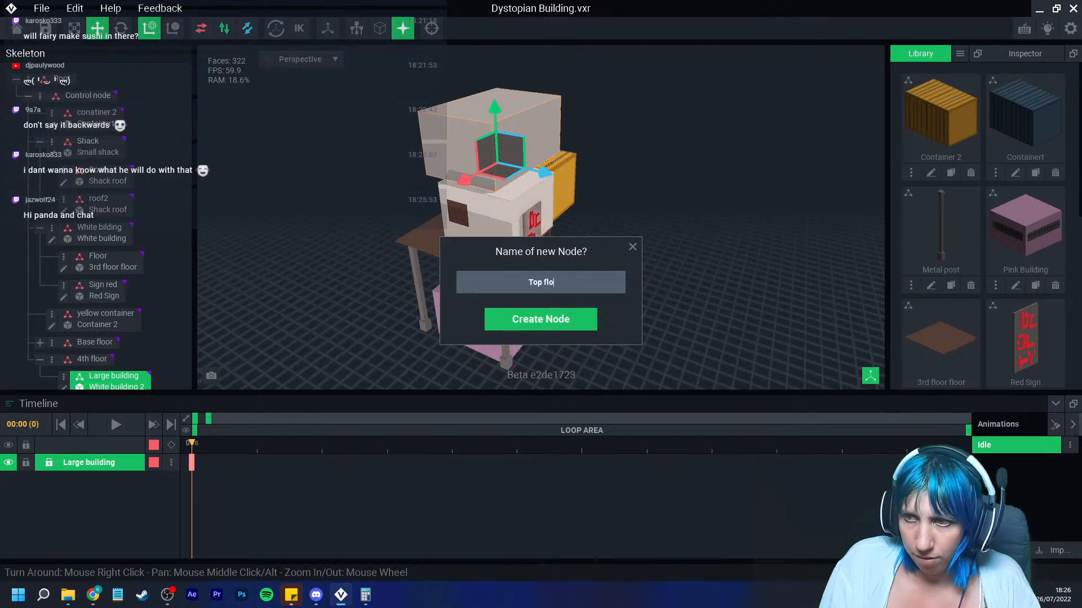
key("Return")
Step: Create a child node named Red shack under the Top floor node
left_click(51, 378)
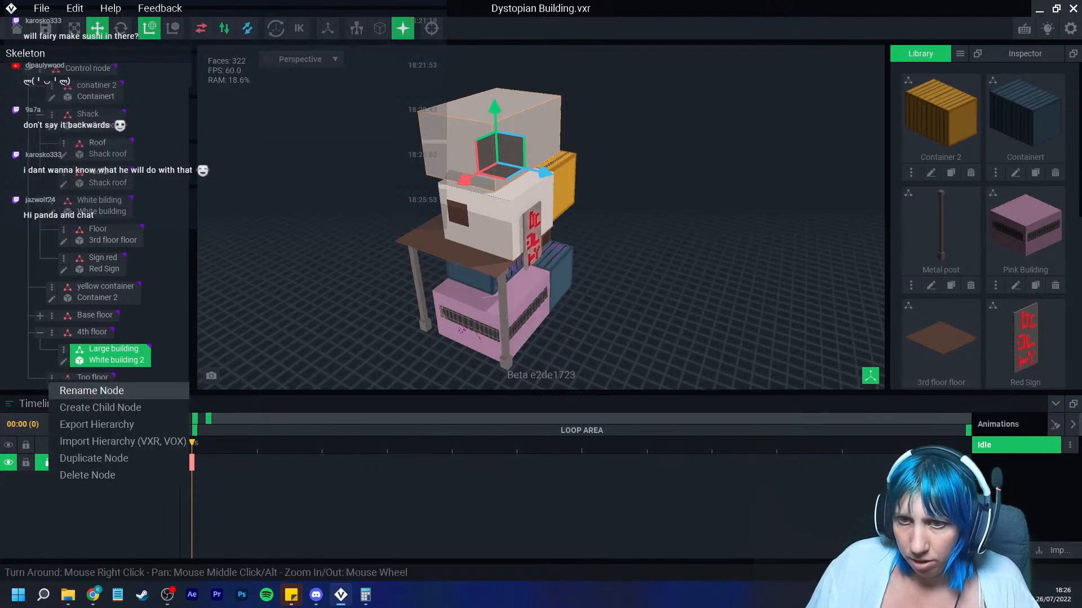
left_click(90, 406)
type("Antenna")
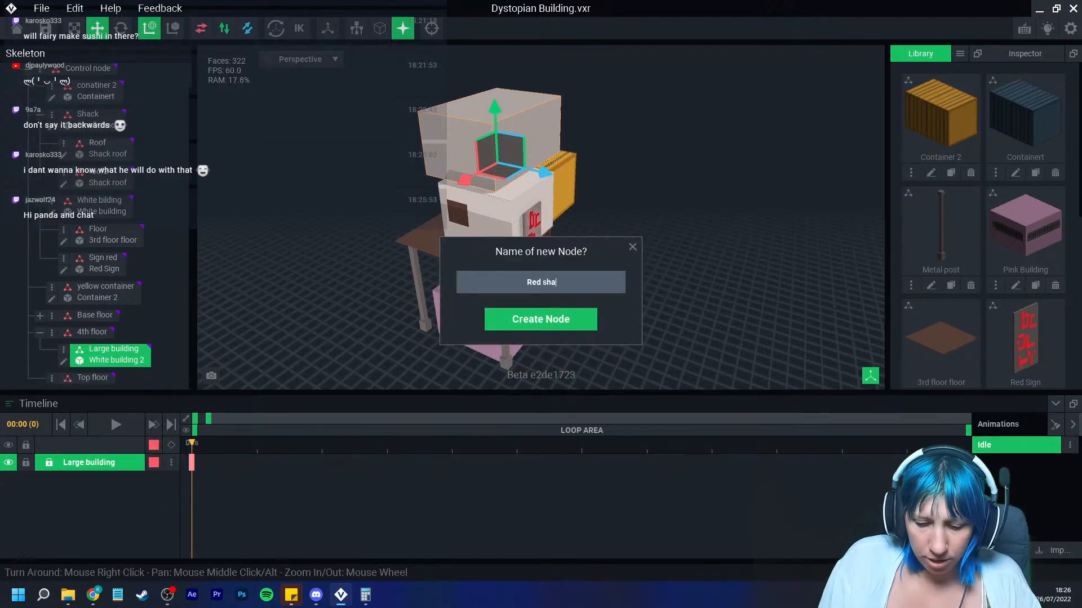
key("Return")
Step: Attach the Red small model from the library to the Red shack node
scroll(93, 377, "down", 1)
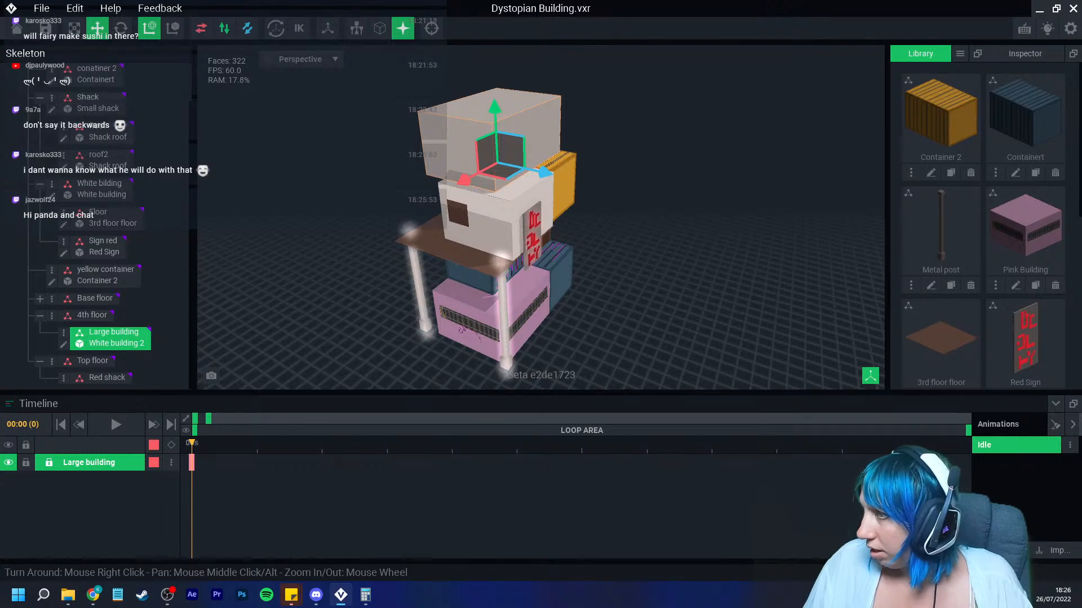
scroll(940, 220, "down", 6)
left_click_drag(941, 96, 107, 379)
Step: Move the red shack up and position it on the roof of the large building
left_click_drag(493, 280, 486, 56)
middle_click_drag(485, 121, 472, 218)
scroll(485, 225, "up", 5)
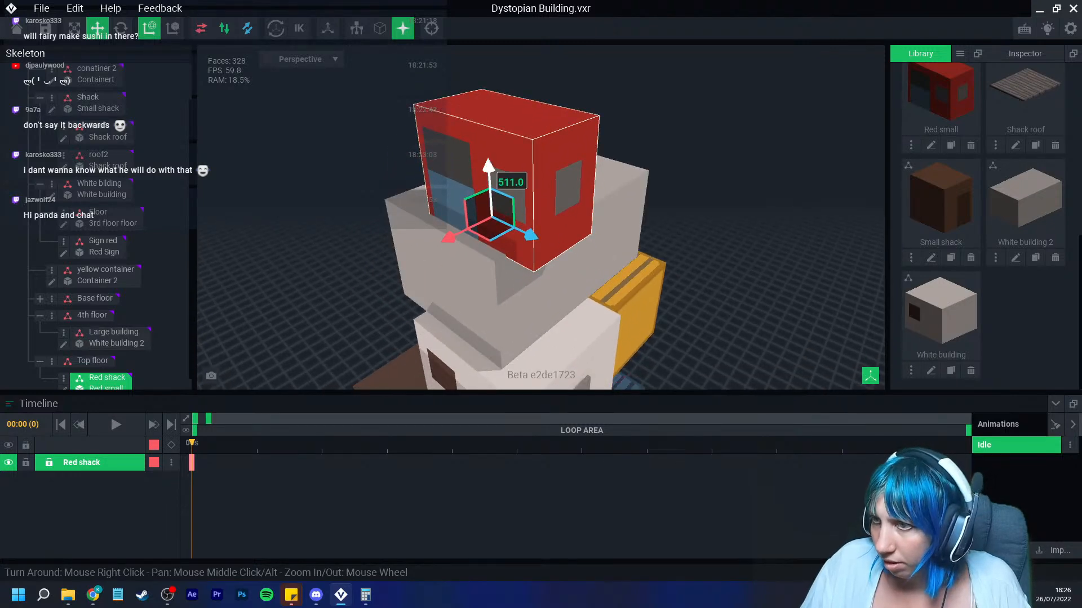
left_click_drag(488, 170, 488, 163)
right_click_drag(555, 299, 489, 258)
left_click_drag(556, 191, 557, 200)
right_click_drag(557, 219, 613, 232)
left_click_drag(557, 198, 557, 201)
mouse_move(564, 231)
right_mouse_down()
mouse_move(485, 219)
mouse_move(572, 245)
right_mouse_up()
left_click_drag(597, 265, 556, 250)
right_click_drag(540, 254, 550, 276)
middle_click_drag(550, 276, 593, 228)
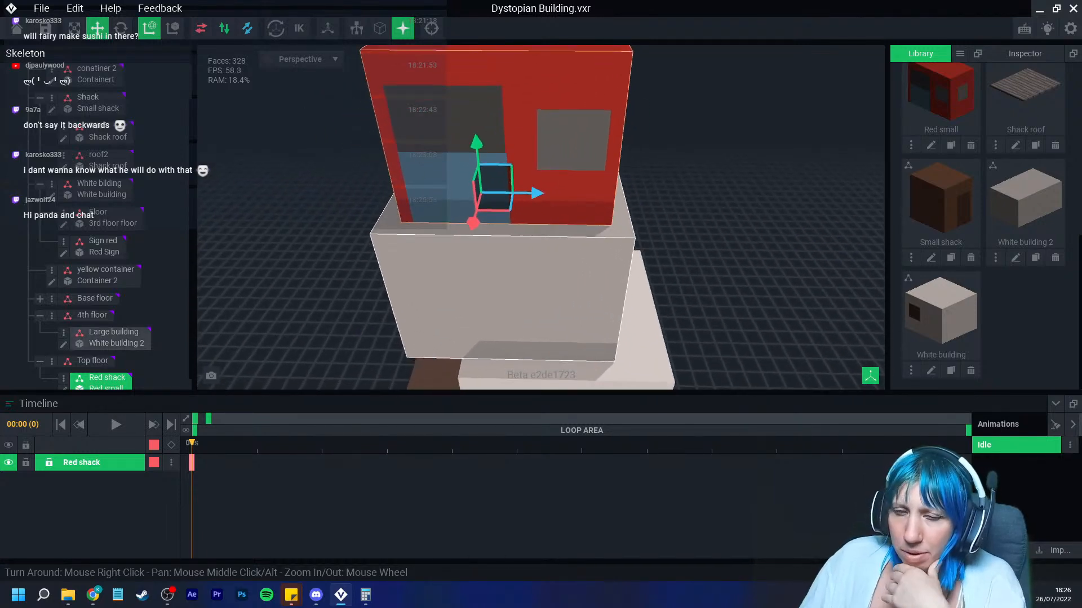
right_click_drag(465, 227, 506, 223)
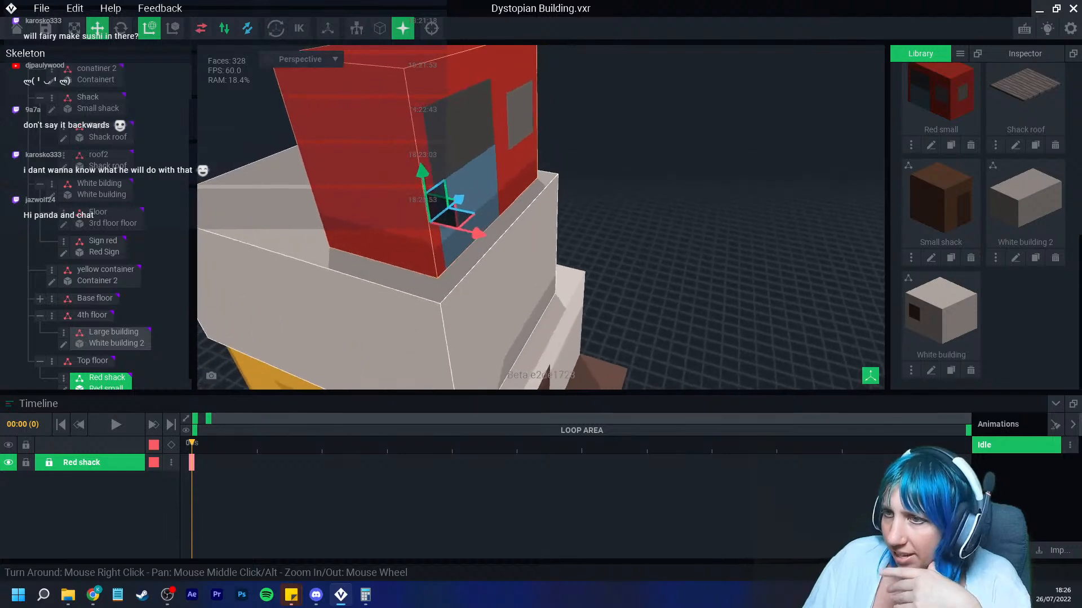
left_click_drag(478, 233, 480, 233)
right_click_drag(479, 233, 555, 204)
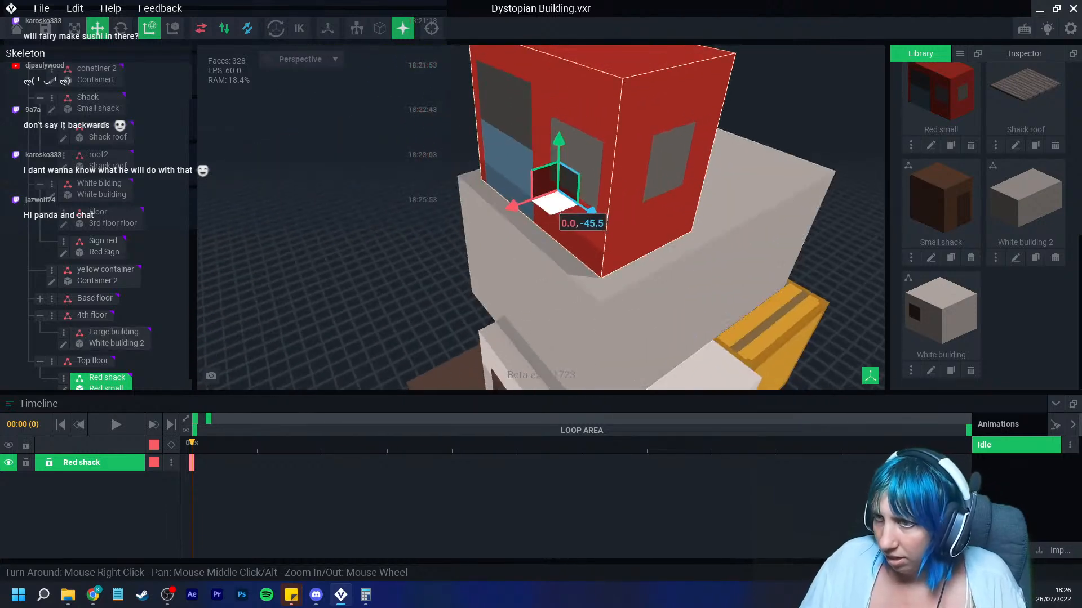
left_click_drag(512, 207, 528, 202)
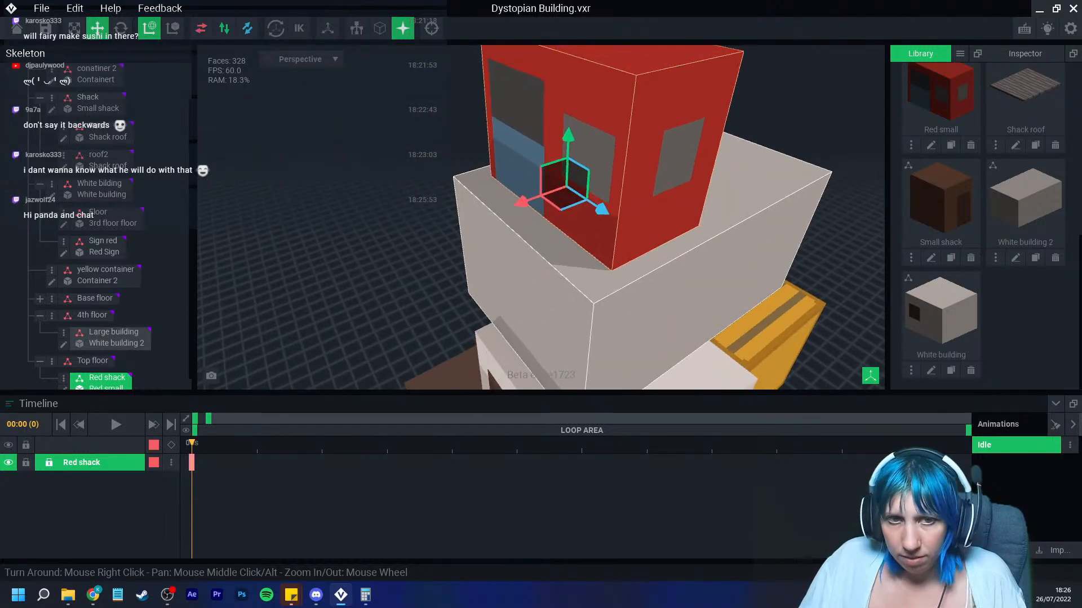
Step: Orbit and zoom around the whole building to inspect the stacked containers
scroll(603, 253, "down", 3)
right_click_drag(643, 248, 621, 286)
scroll(606, 254, "down", 2)
scroll(625, 290, "down", 6)
left_click(621, 285)
right_click_drag(539, 282, 546, 282)
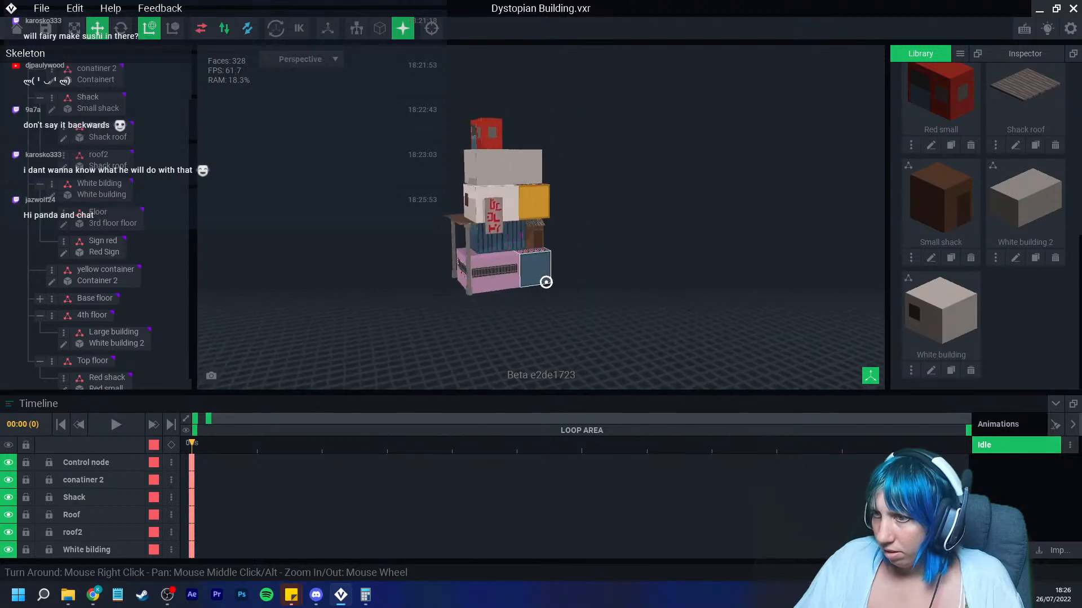
scroll(546, 283, "up", 5)
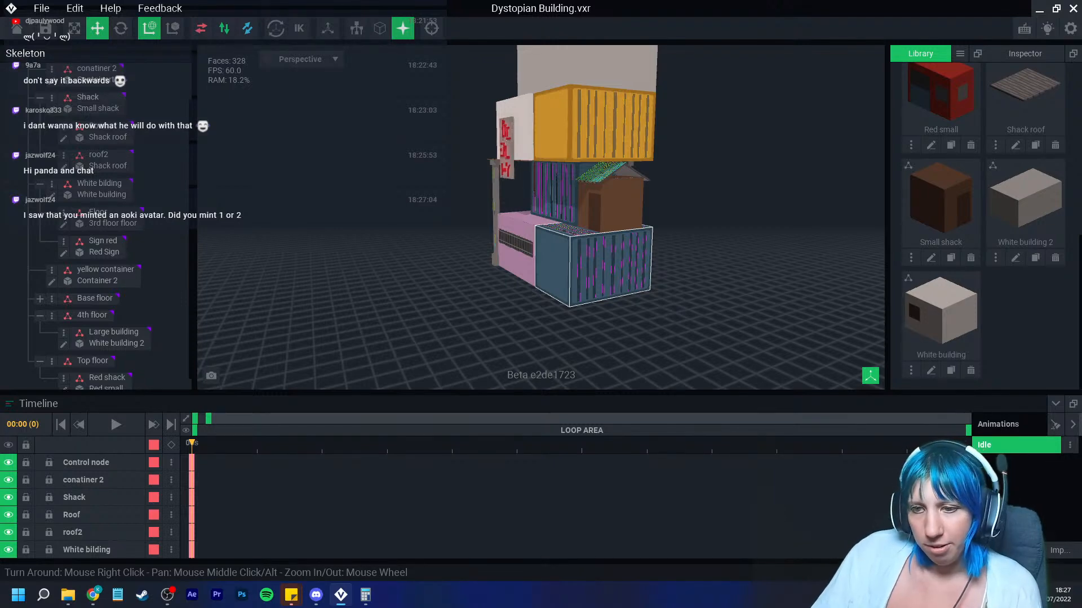
right_click_drag(507, 225, 626, 245)
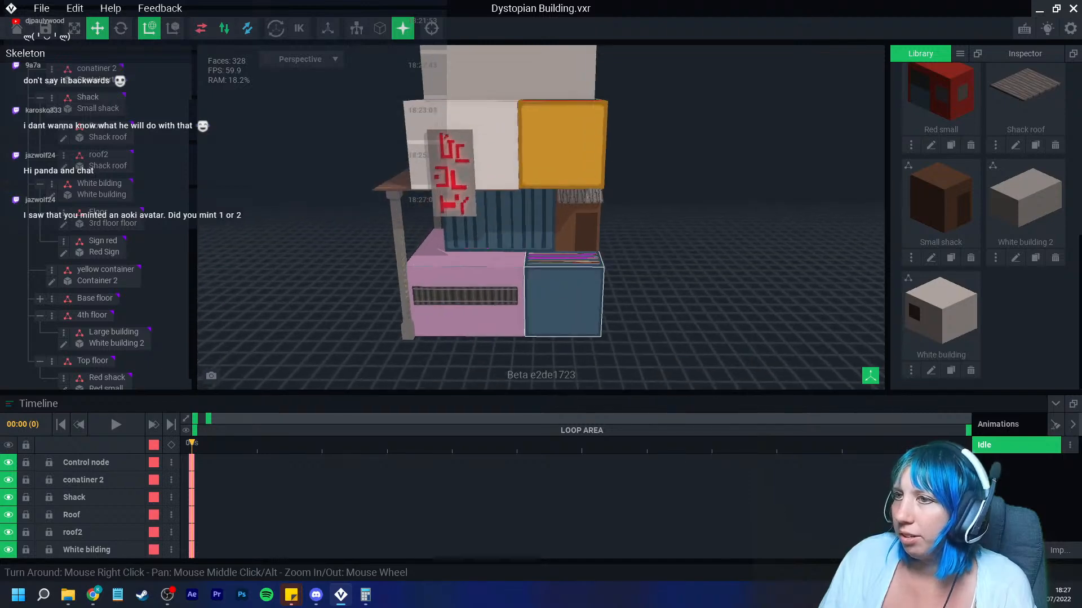
mouse_move(528, 271)
right_mouse_down()
mouse_move(496, 265)
mouse_move(546, 273)
mouse_move(504, 266)
mouse_move(518, 269)
right_mouse_up()
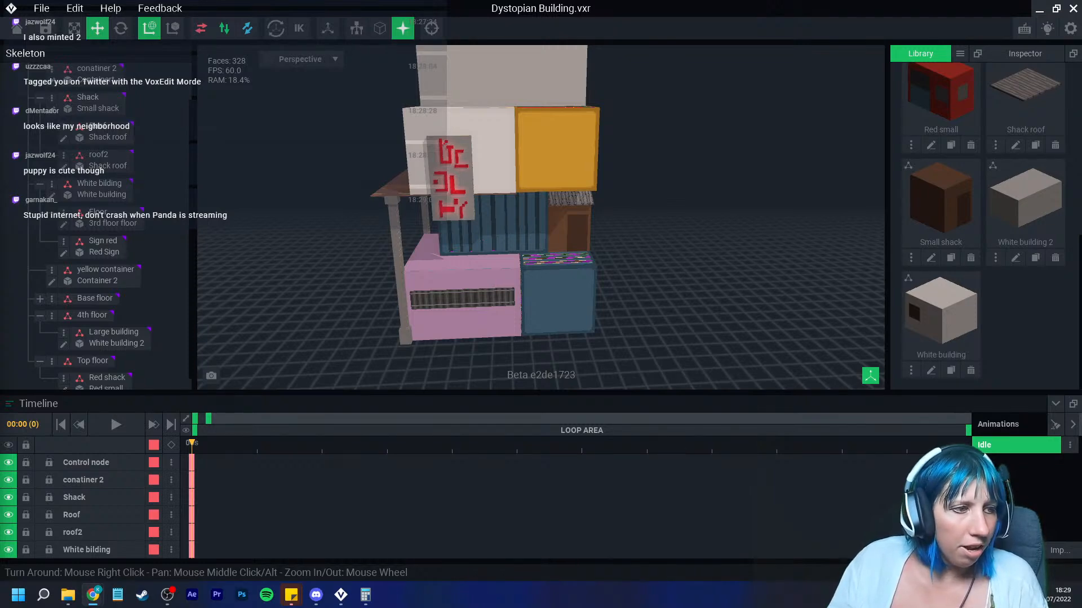
mouse_move(388, 211)
right_mouse_down()
mouse_move(316, 224)
mouse_move(383, 222)
right_mouse_up()
scroll(316, 225, "down", 3)
scroll(440, 214, "up", 3)
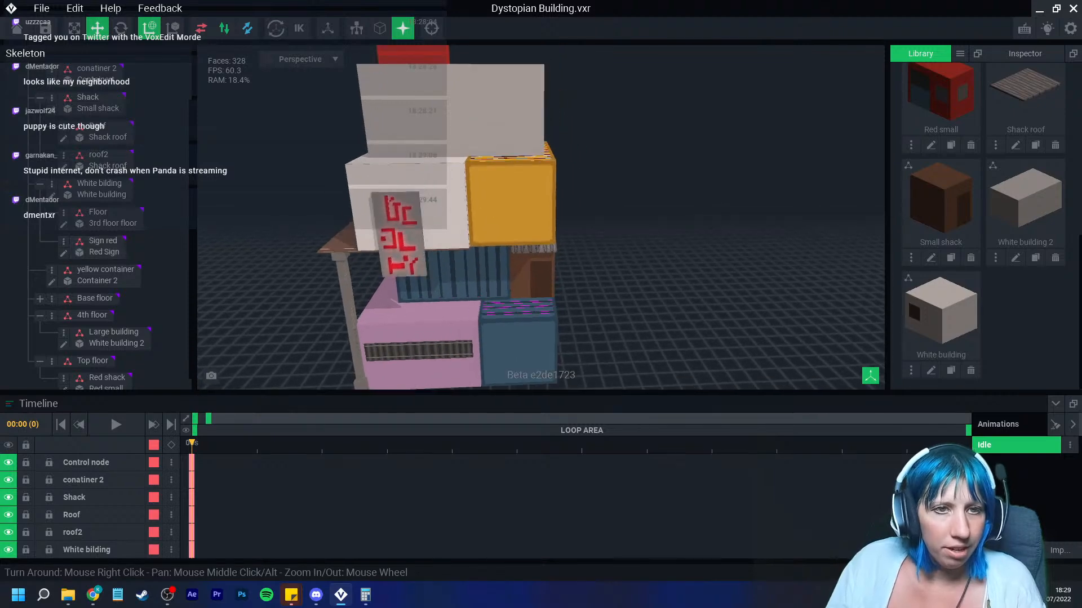
key("alt+Tab")
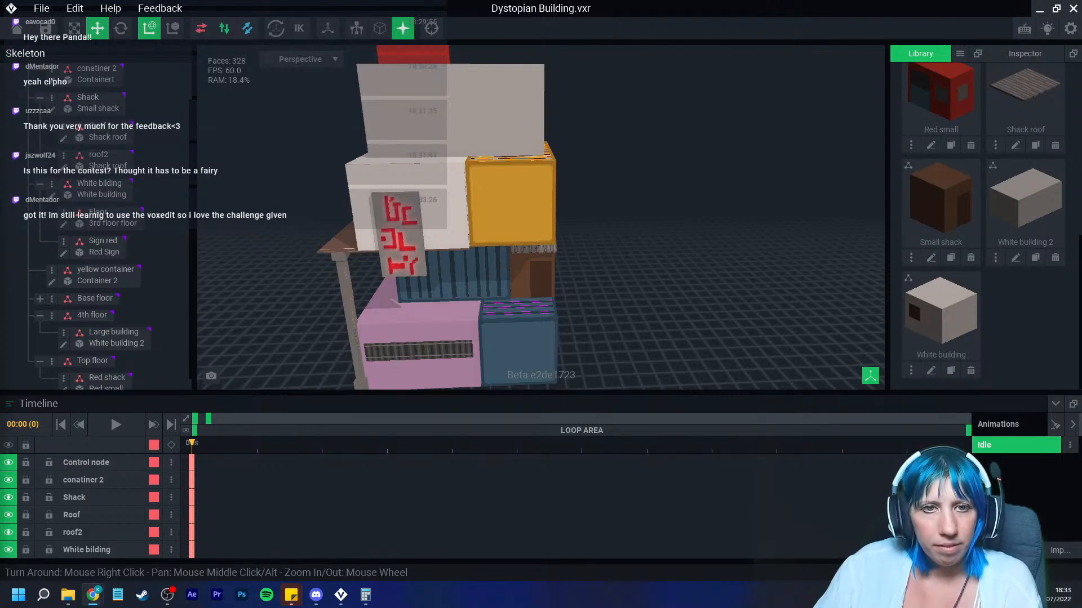
Step: Create a new VXM model in the library named Vent
right_click_drag(540, 216, 410, 256)
left_click(959, 54)
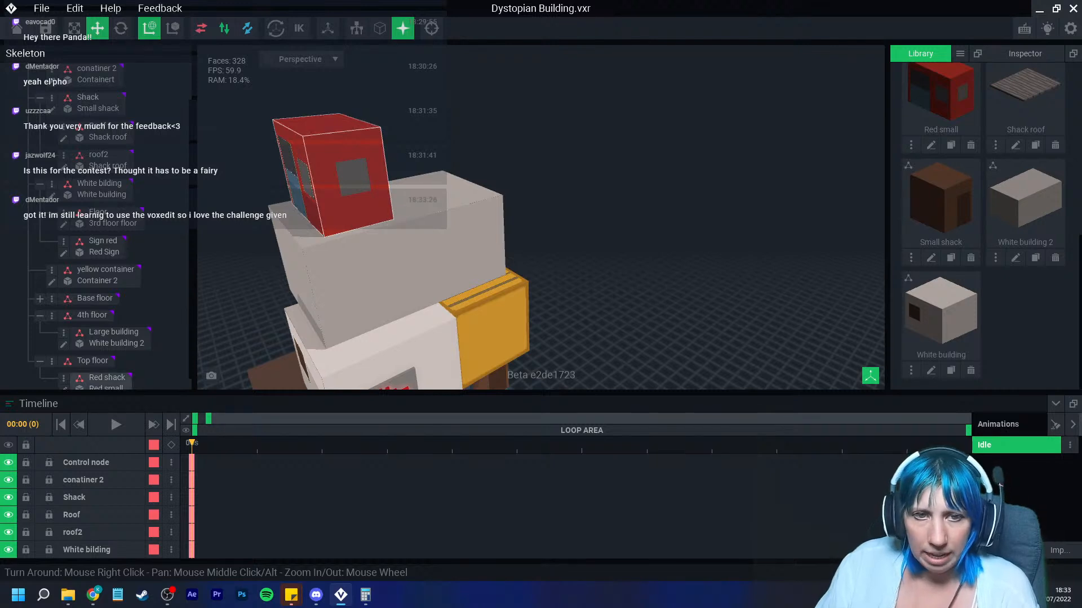
right_click_drag(521, 215, 521, 215)
left_click(960, 53)
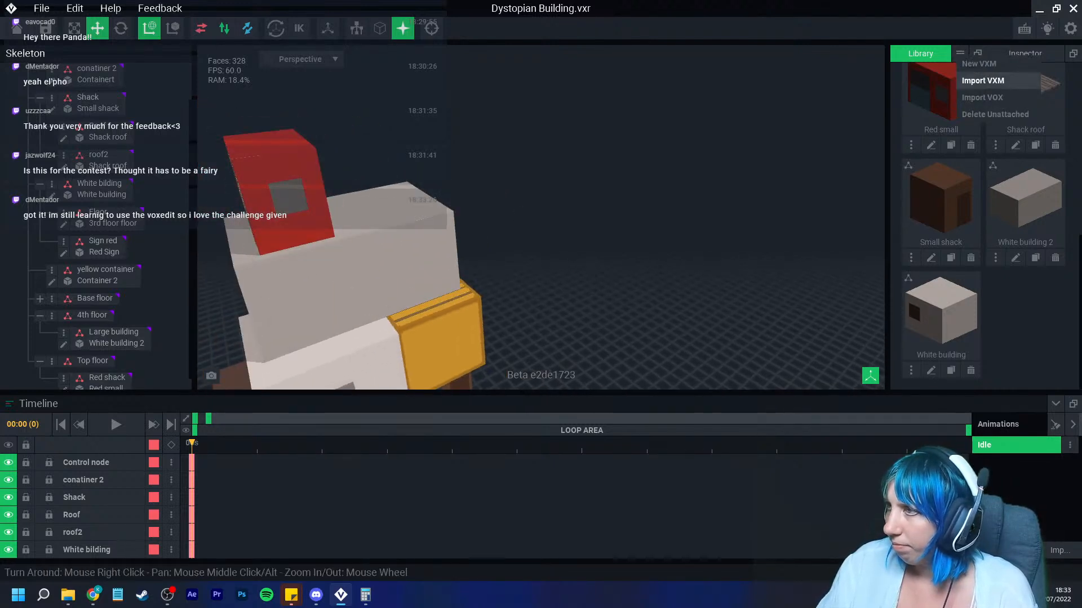
left_click(995, 65)
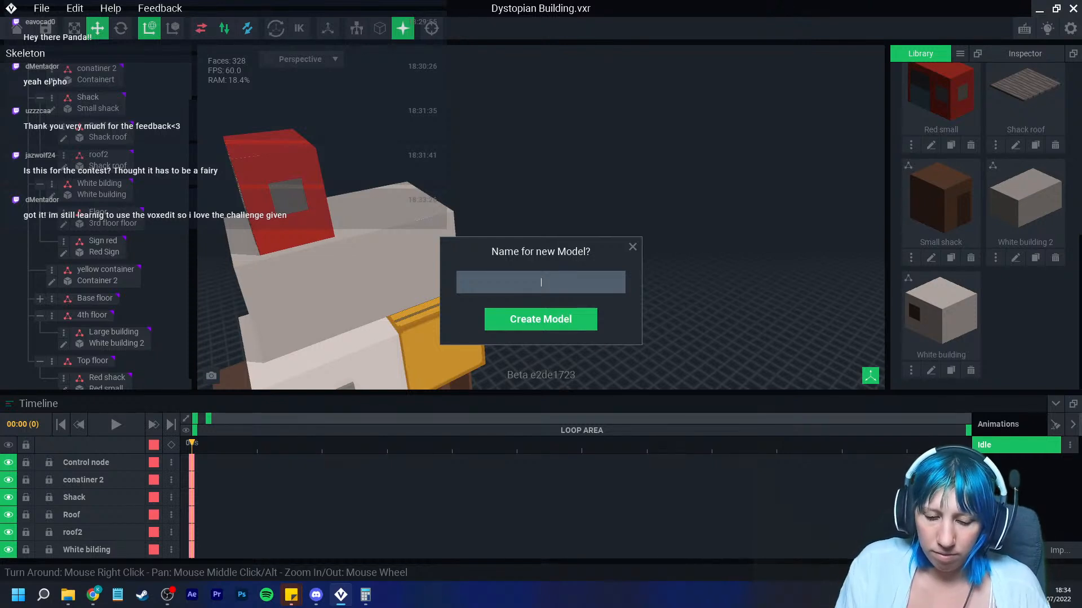
type("Ve")
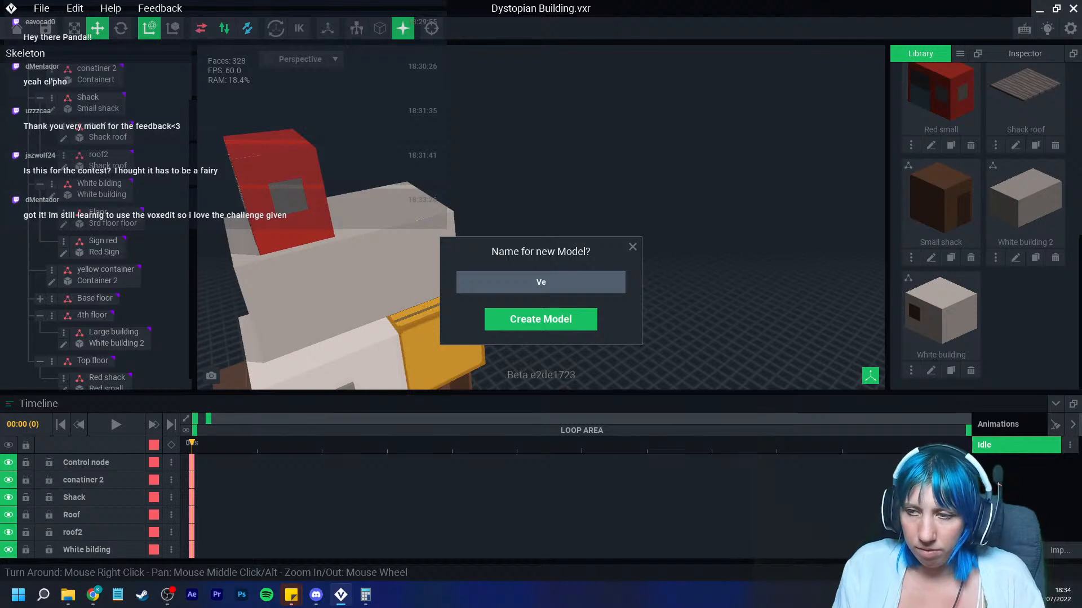
type("nt")
key("Return")
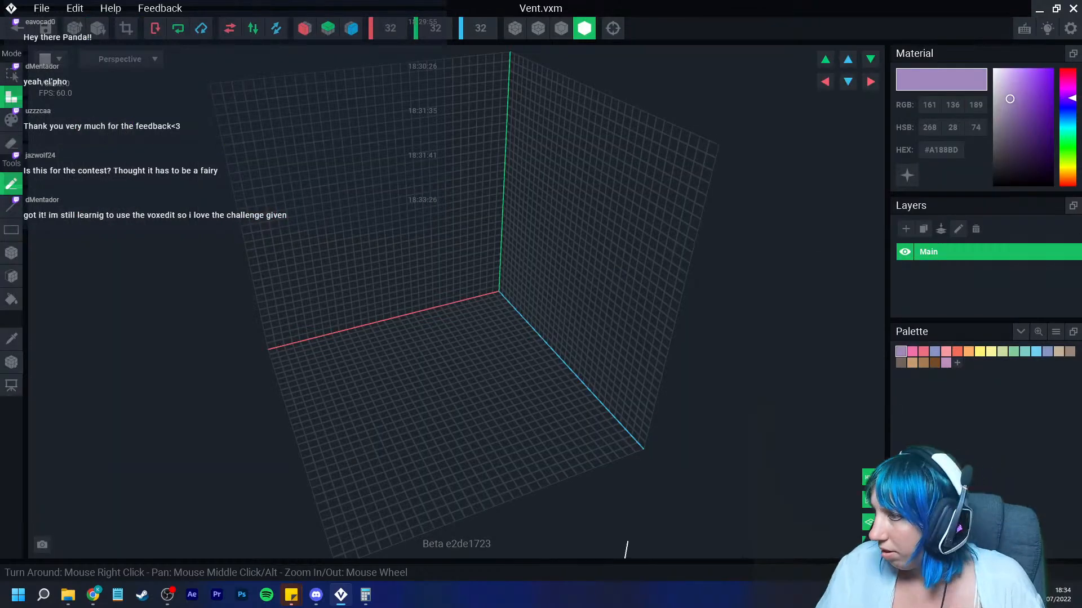
Step: Load the palette file VE - the sandbox extended.png
left_click(1056, 332)
left_click(1020, 365)
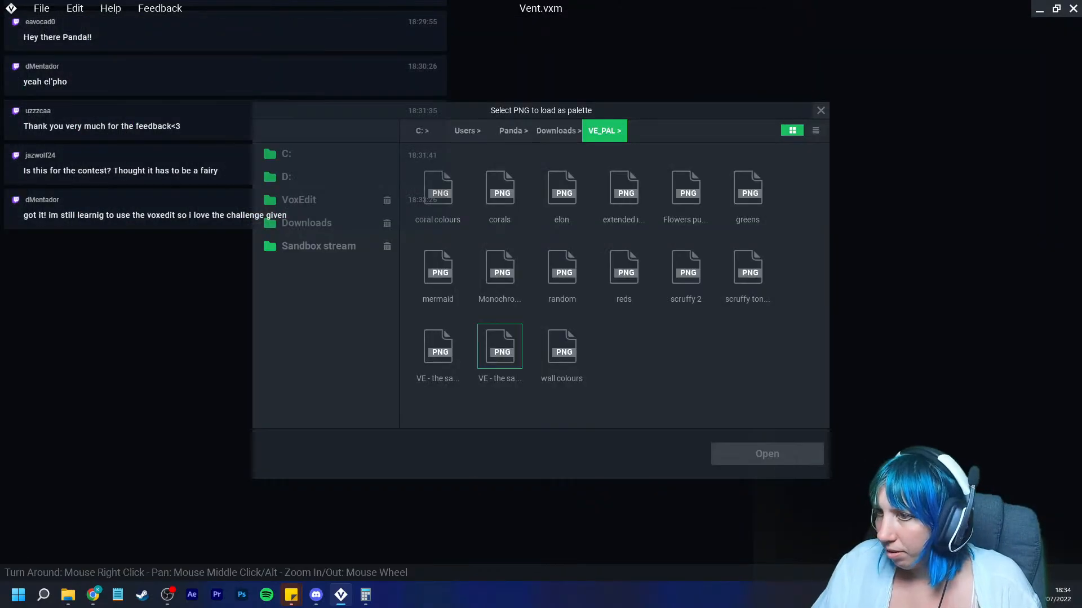
left_click(438, 346)
left_click(500, 347)
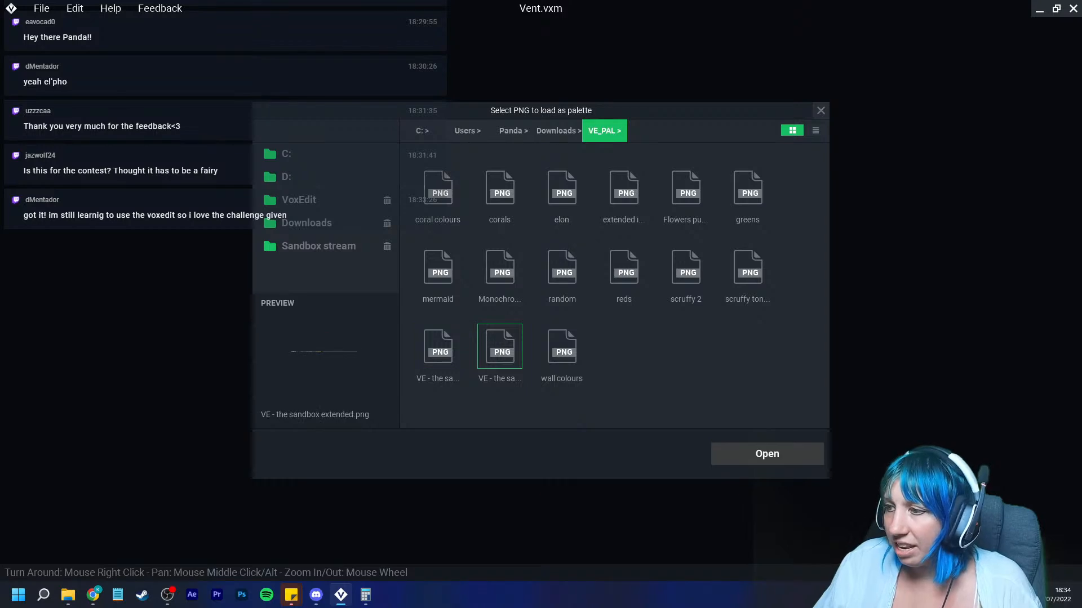
left_click(755, 454)
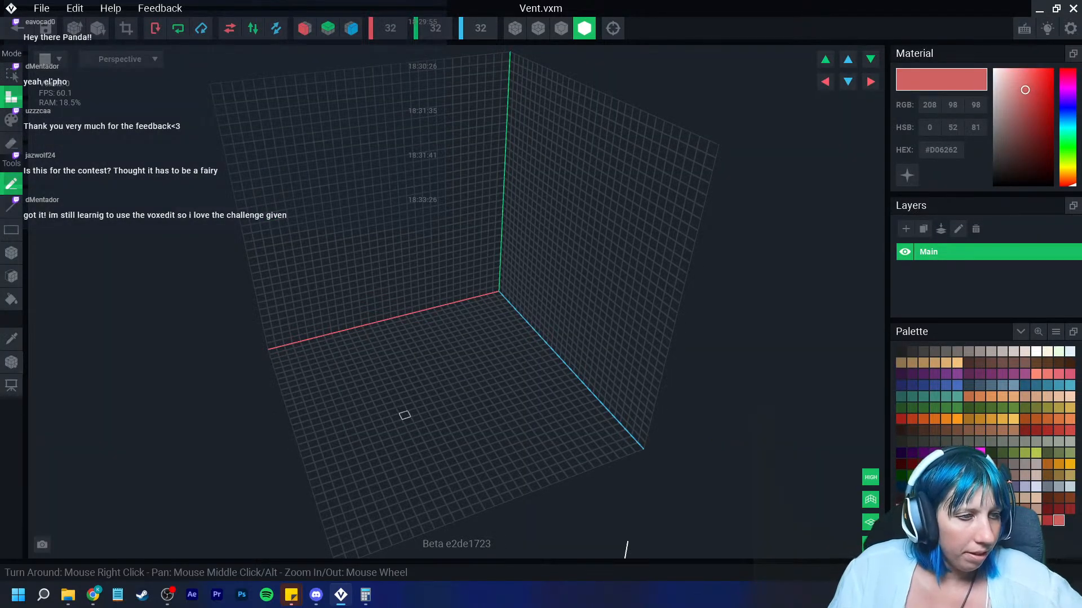
Step: Turn on mirroring along the X and Z axes and pick grey #918987 from the palette
left_click(305, 29)
left_click(351, 28)
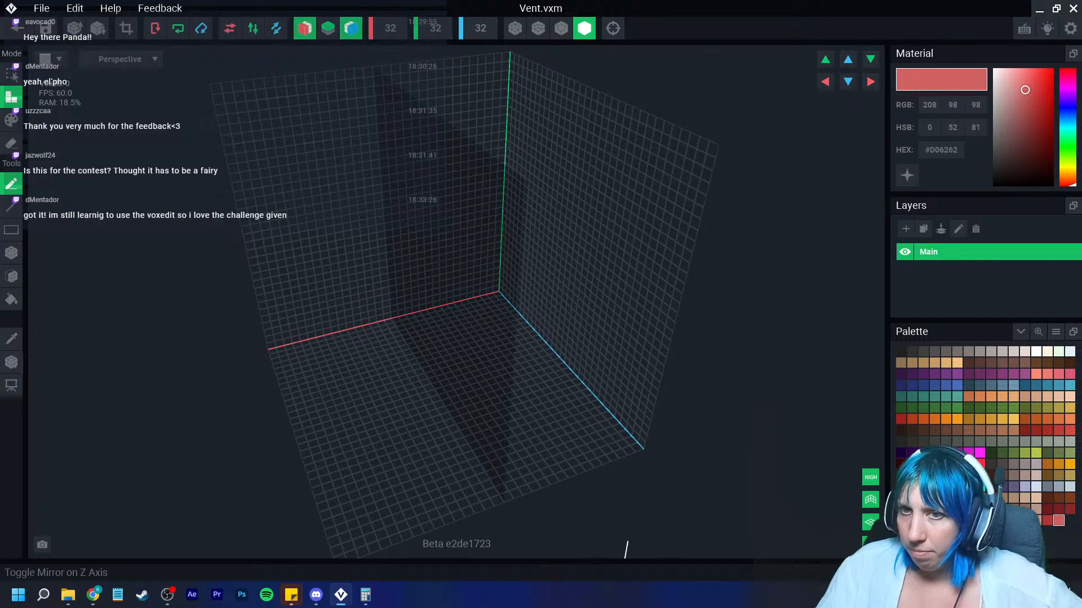
scroll(438, 299, "up", 3)
middle_click_drag(436, 300, 454, 252)
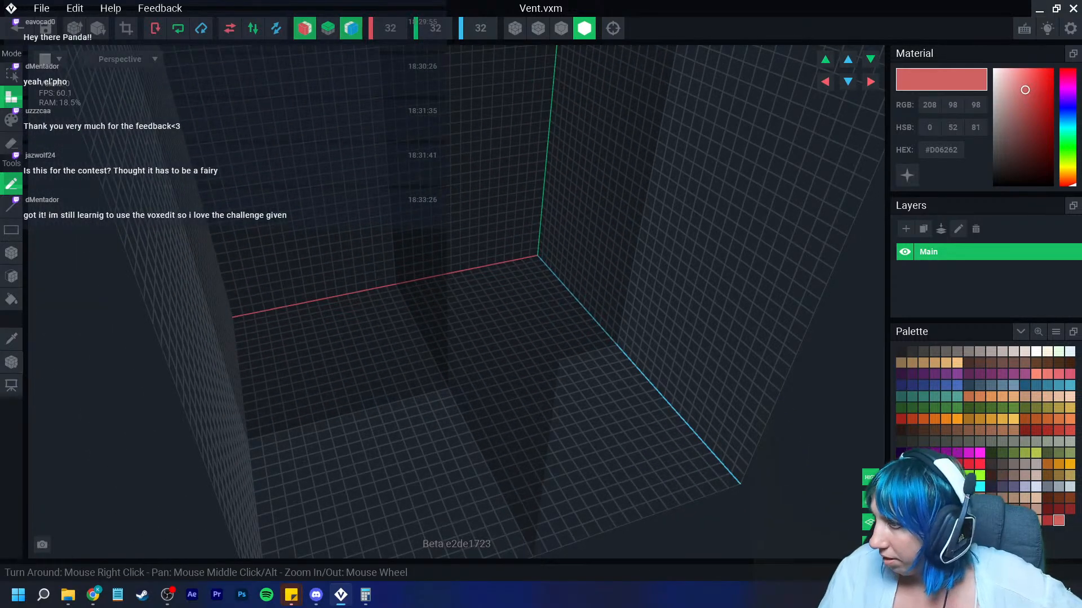
left_click(1024, 464)
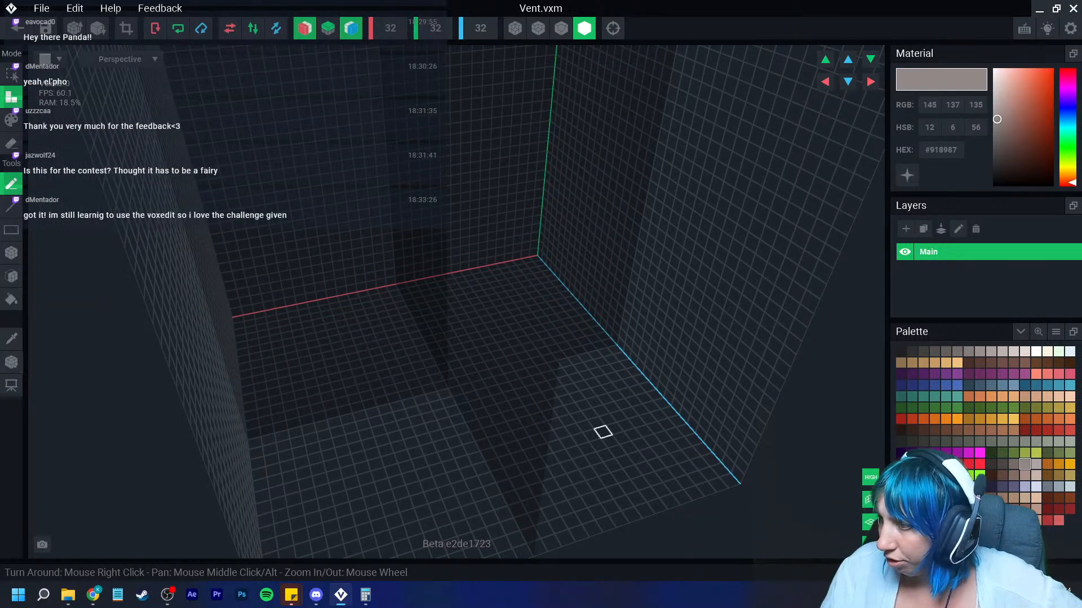
right_click_drag(603, 433, 514, 402)
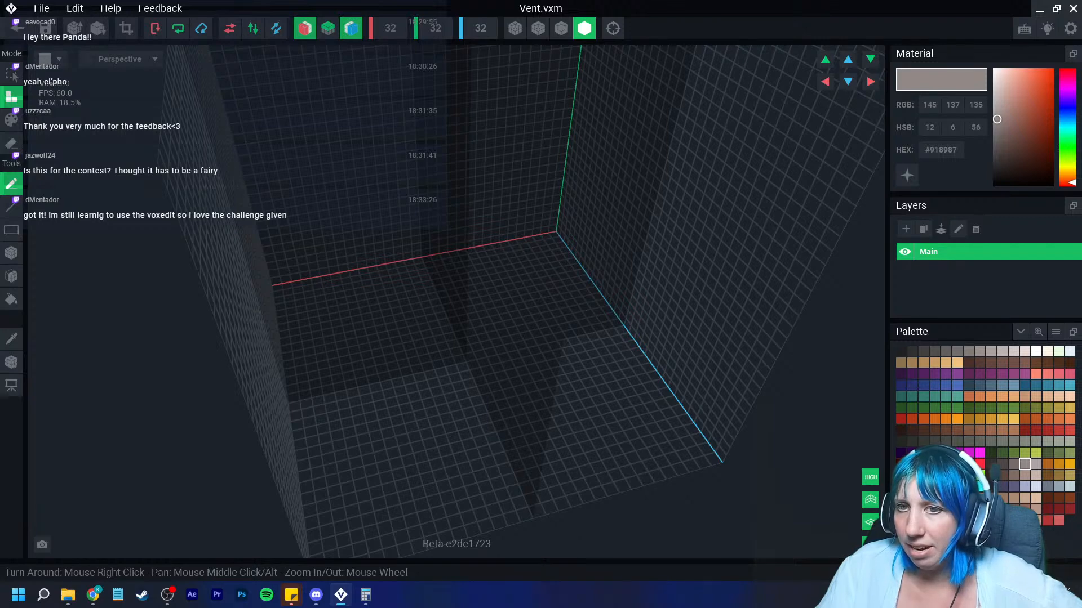
left_click(11, 253)
mouse_move(461, 367)
left_mouse_down()
mouse_move(403, 445)
mouse_move(359, 473)
mouse_move(475, 456)
left_mouse_up()
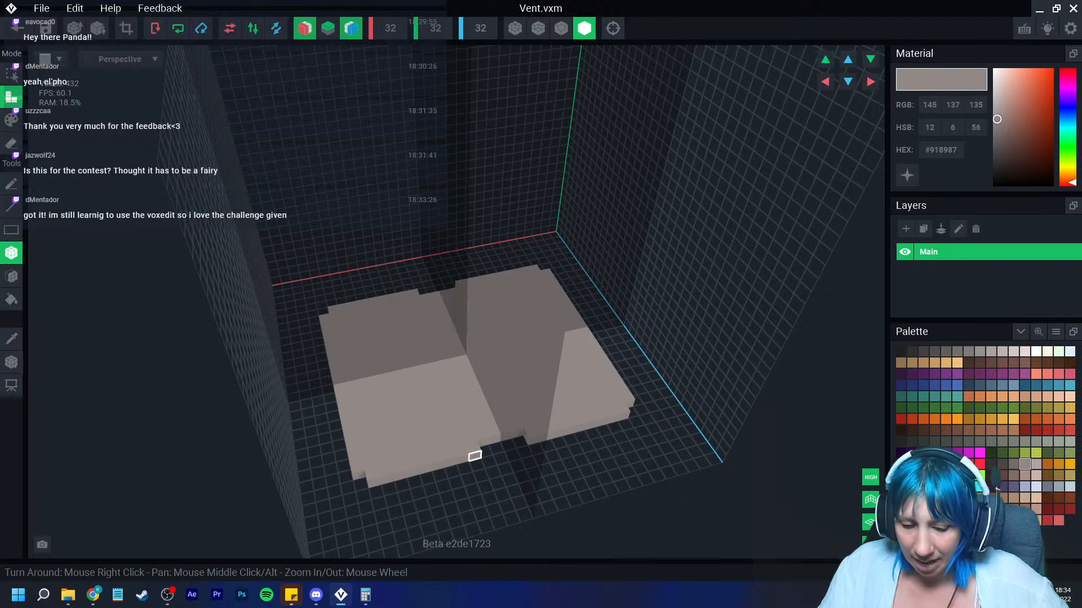
key("ctrl+z")
key("ctrl+z")
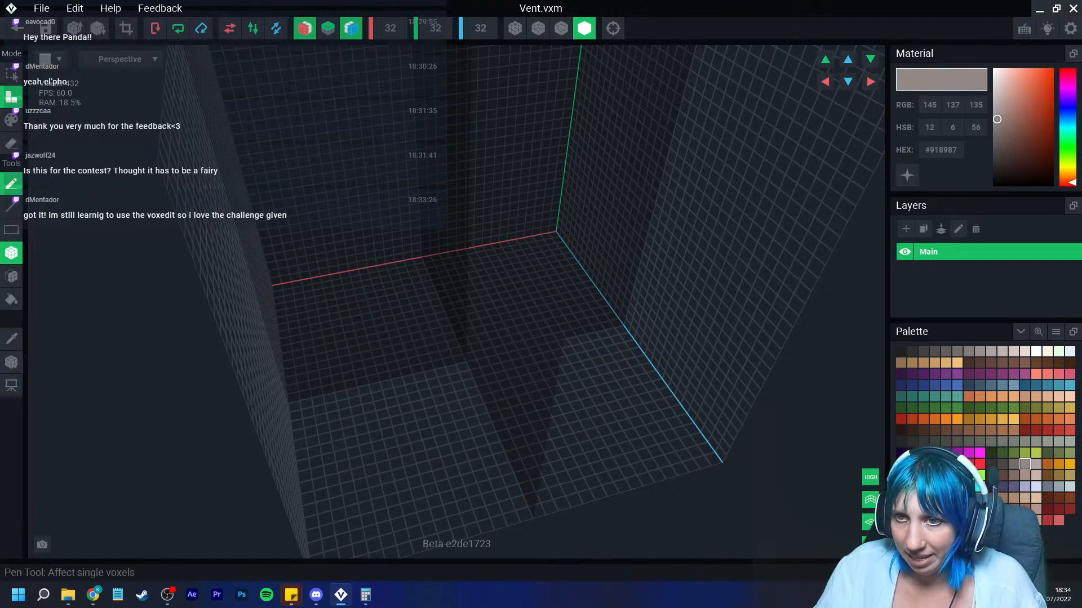
Step: Draw a mirrored circular ring outline on the floor grid with the Pen tool
left_click(11, 183)
mouse_move(427, 283)
left_mouse_down()
mouse_move(361, 322)
mouse_move(340, 394)
left_mouse_up()
scroll(425, 405, "up", 4)
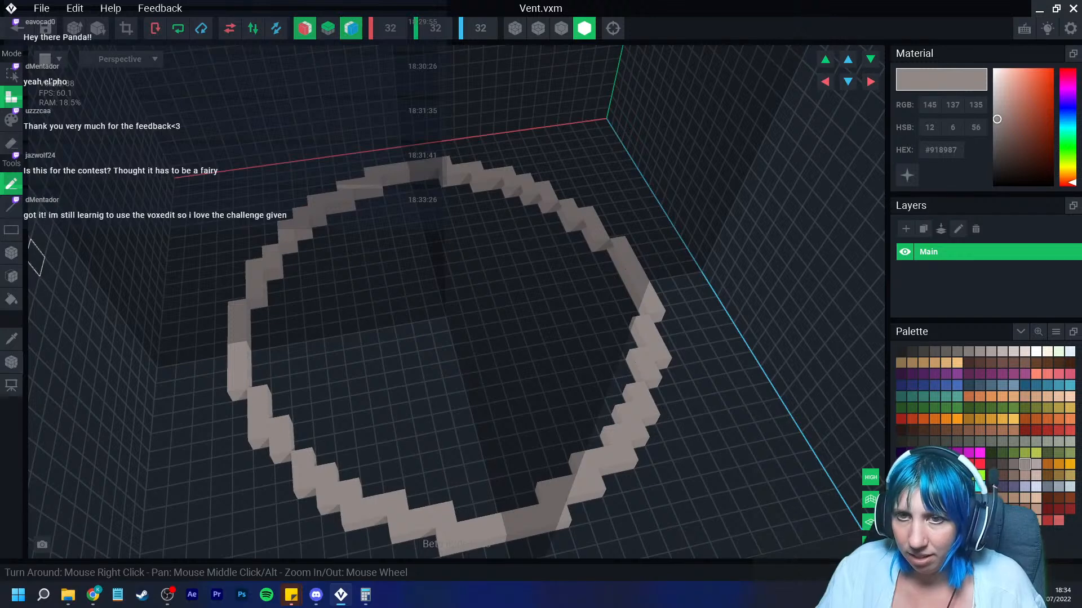
Step: Fill the inside of the ring with boxes to make a solid round disc
left_click(11, 253)
left_click_drag(259, 314, 496, 344)
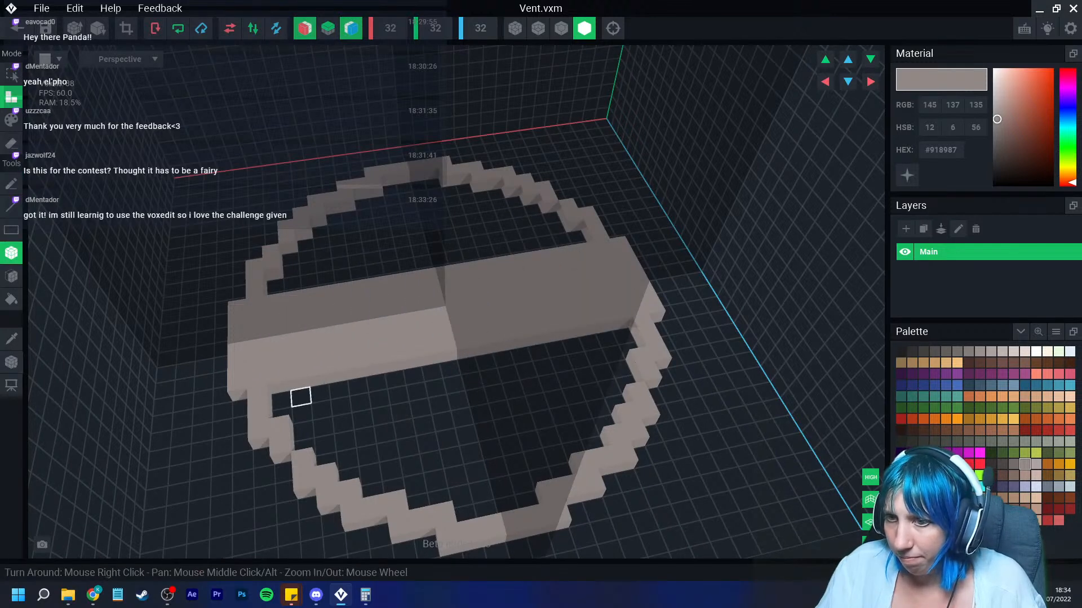
left_click_drag(283, 402, 465, 381)
left_click_drag(306, 431, 462, 409)
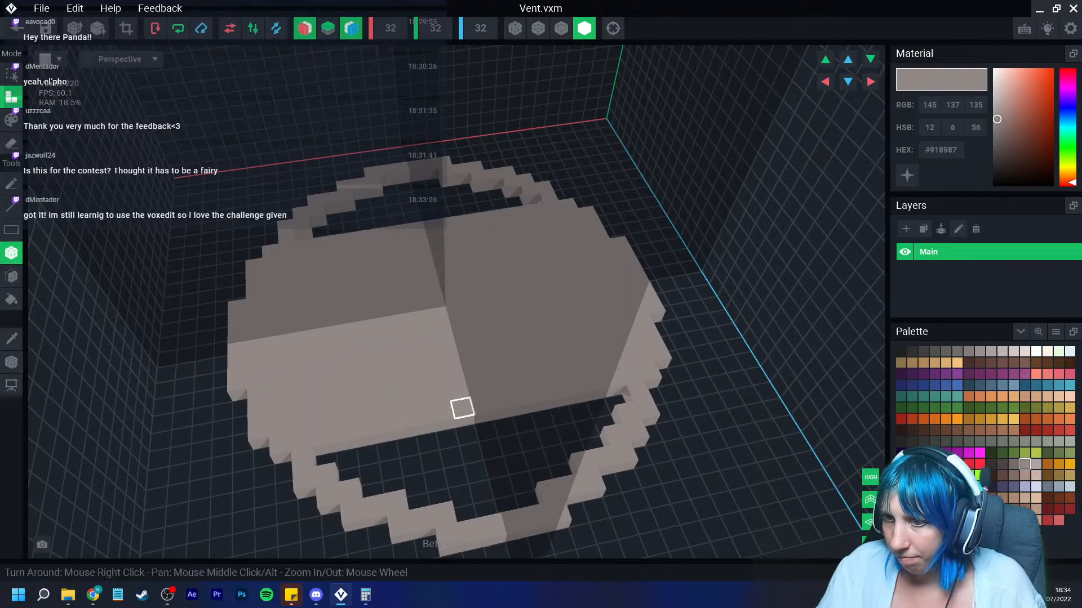
left_click_drag(321, 446, 448, 443)
left_click_drag(363, 476, 454, 462)
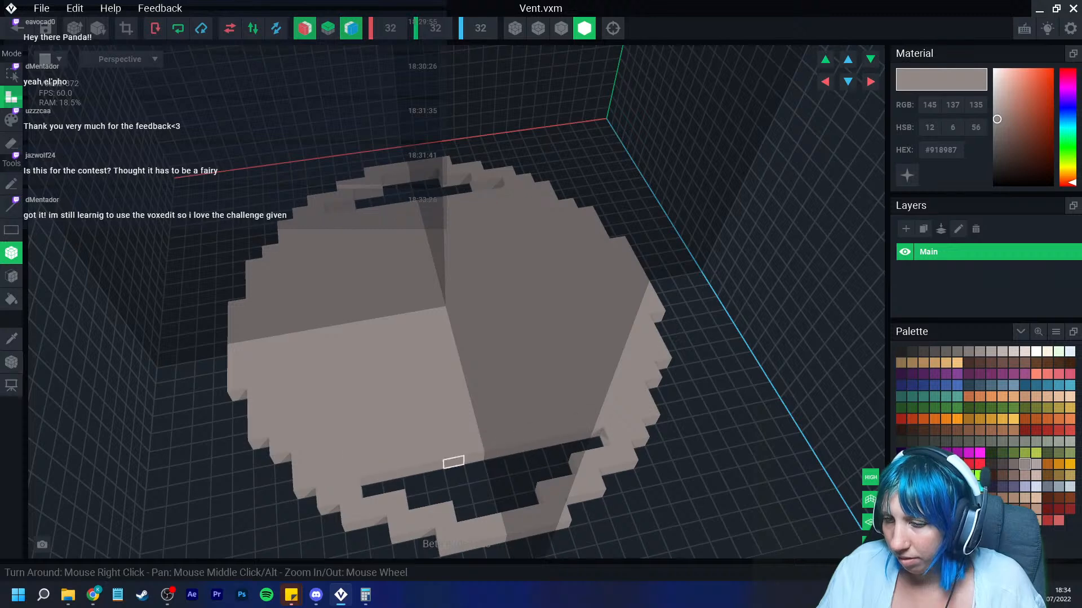
left_click_drag(375, 493, 496, 460)
left_click_drag(416, 491, 491, 480)
left_click_drag(463, 514, 489, 509)
middle_click_drag(485, 505, 489, 485)
scroll(479, 468, "down", 3)
left_click_drag(449, 461, 433, 466)
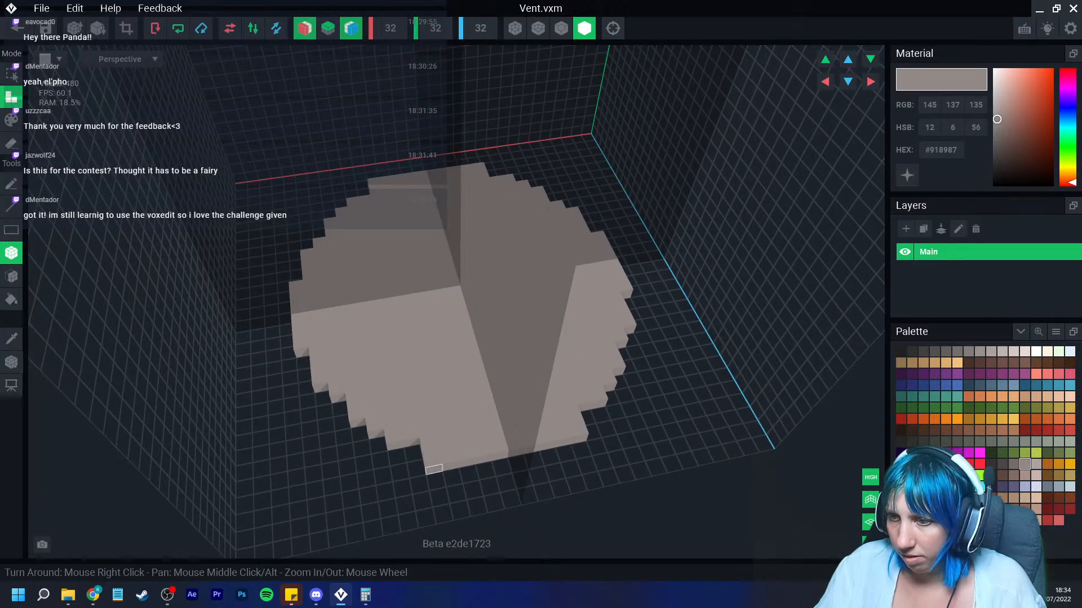
Step: Add boxes to fill the remaining gaps along the edge of the grey disc
left_click(305, 373)
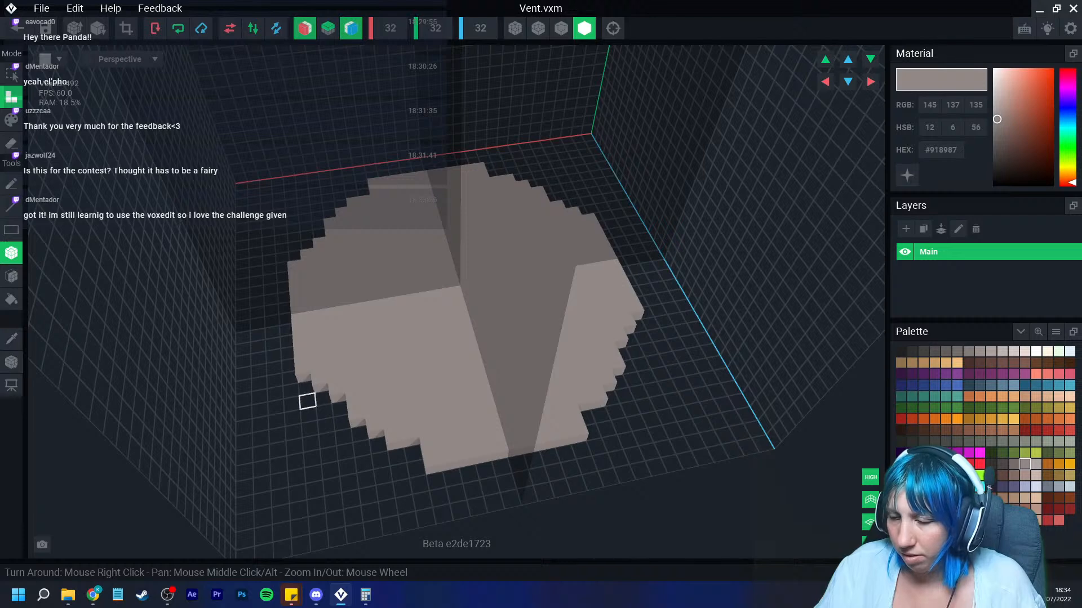
left_click(322, 395)
left_click(359, 431)
scroll(359, 431, "down", 2)
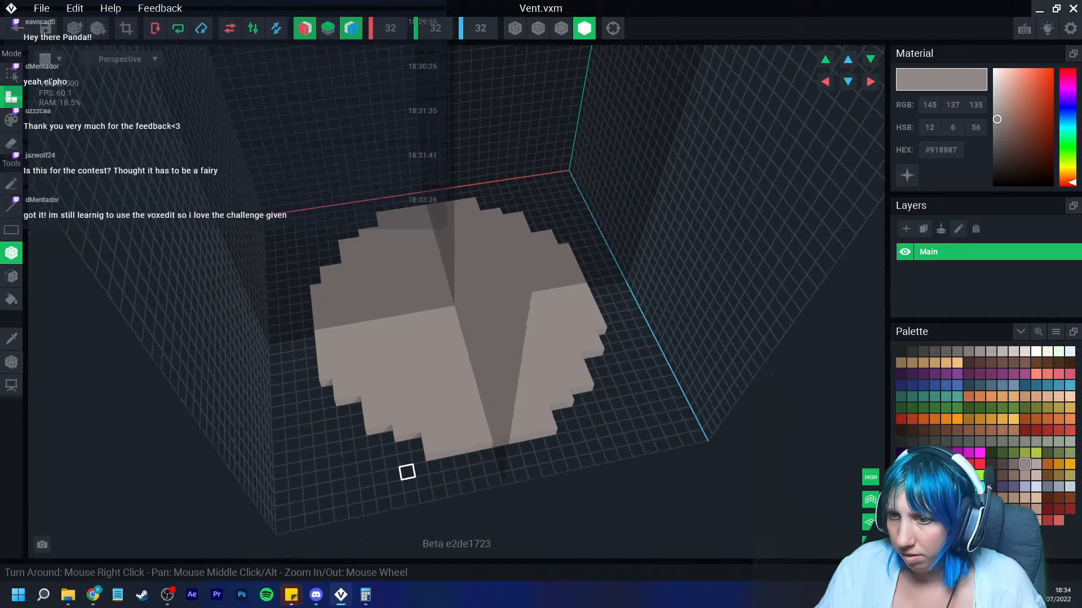
right_click_drag(407, 473, 401, 457)
scroll(400, 456, "up", 1)
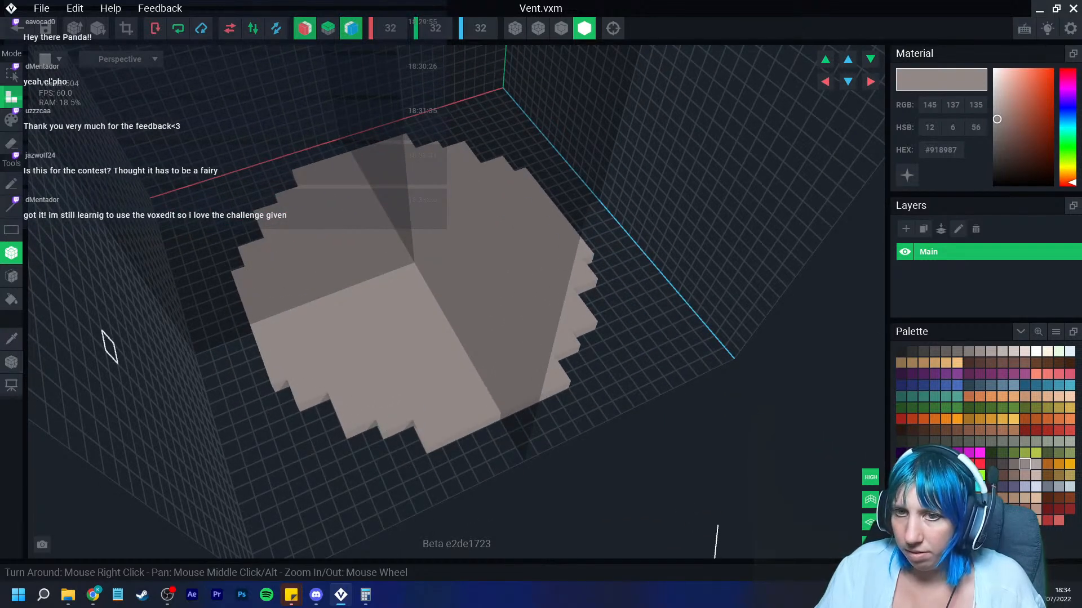
Step: Extrude the round disc upward into a tall grey cylinder
left_click(11, 276)
left_click_drag(331, 267, 383, 133)
right_click_drag(383, 133, 382, 197)
left_click_drag(382, 198, 408, 74)
scroll(420, 180, "down", 5)
right_click_drag(374, 228, 360, 250)
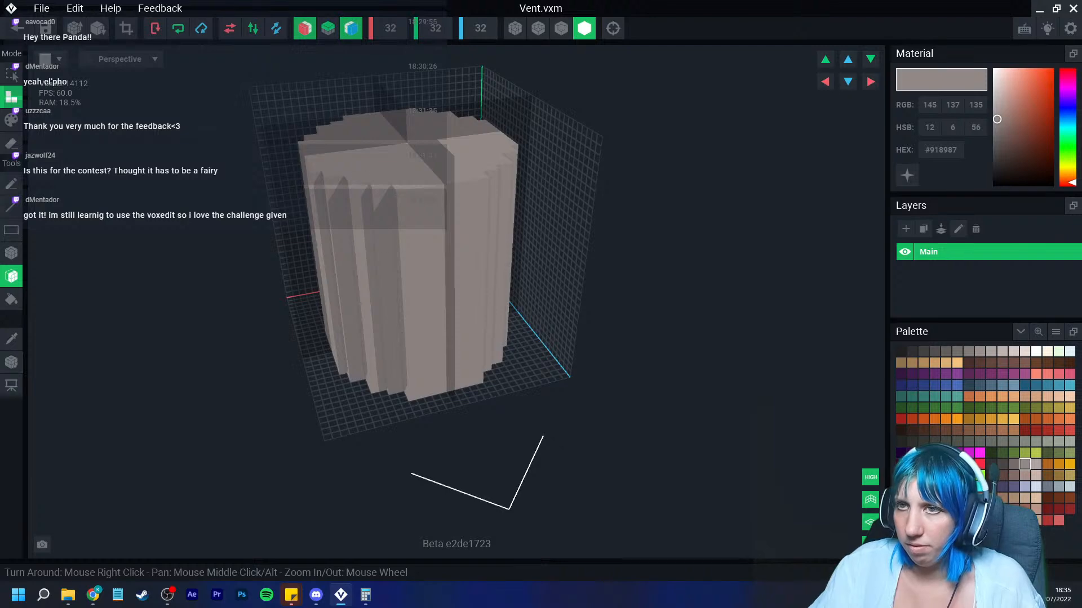
Step: Crop the volume to fit the cylinder and return to the project
left_click(126, 28)
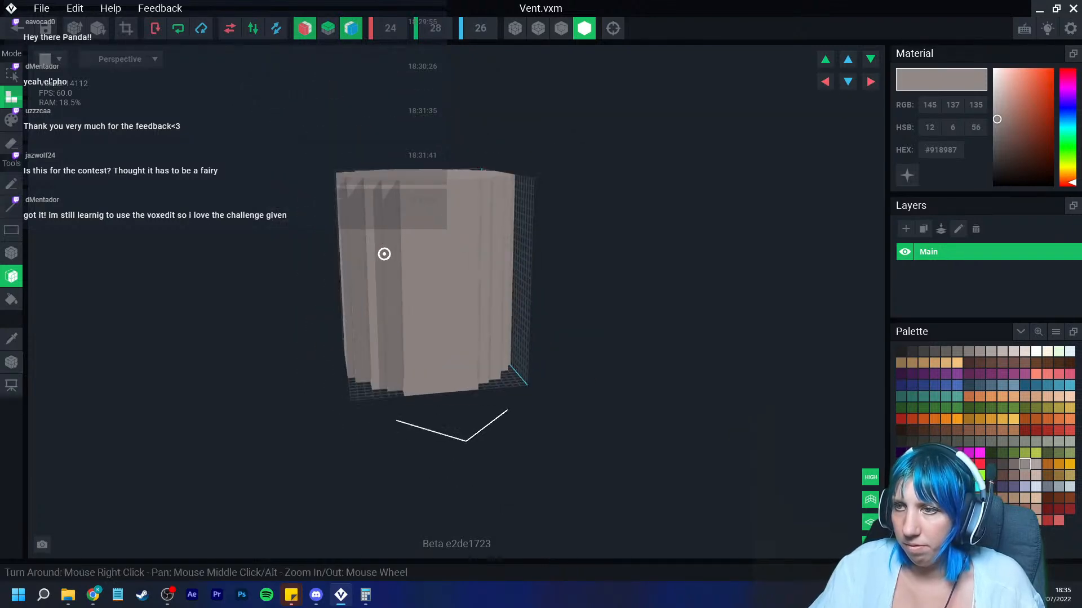
right_click_drag(397, 300, 362, 298)
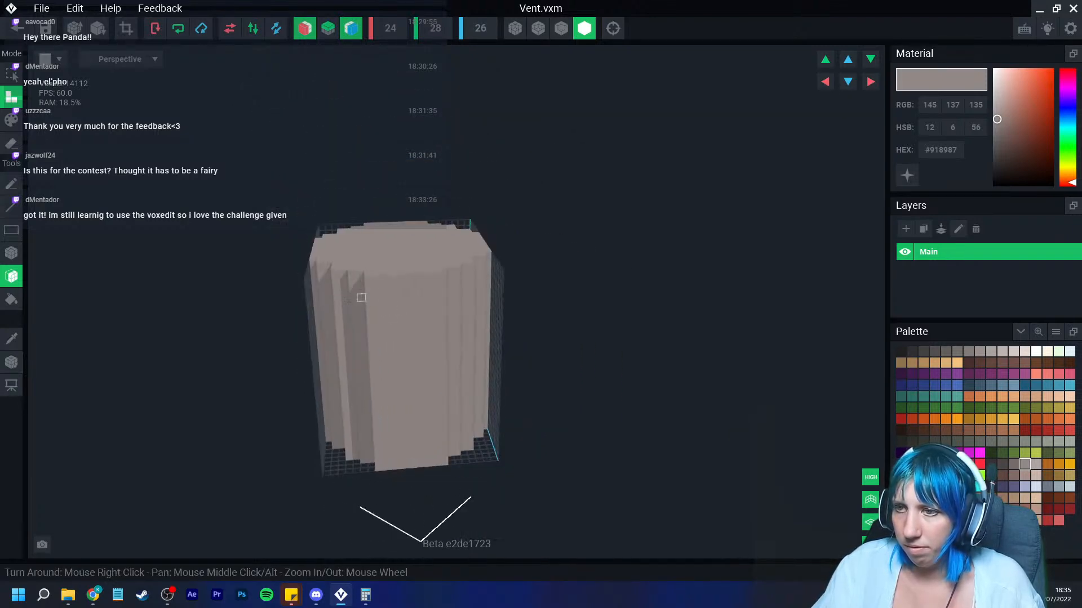
left_click(12, 362)
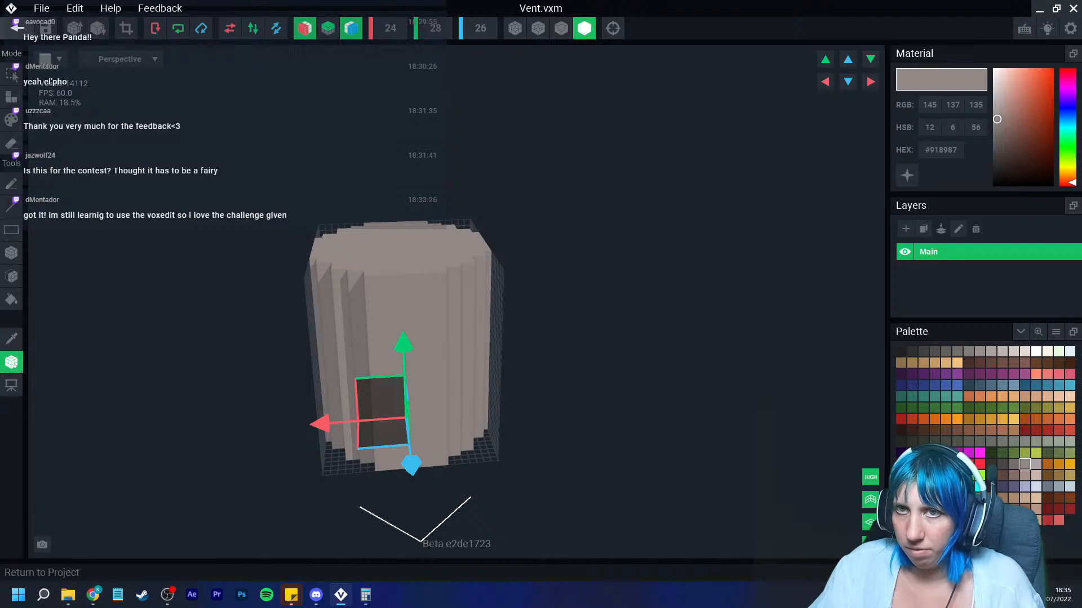
left_click(17, 28)
Step: Create a child node named Vent under the Top floor node
left_click(423, 217)
right_click_drag(507, 225, 572, 205)
scroll(541, 276, "down", 5)
middle_click_drag(572, 205, 544, 327)
scroll(536, 236, "down", 3)
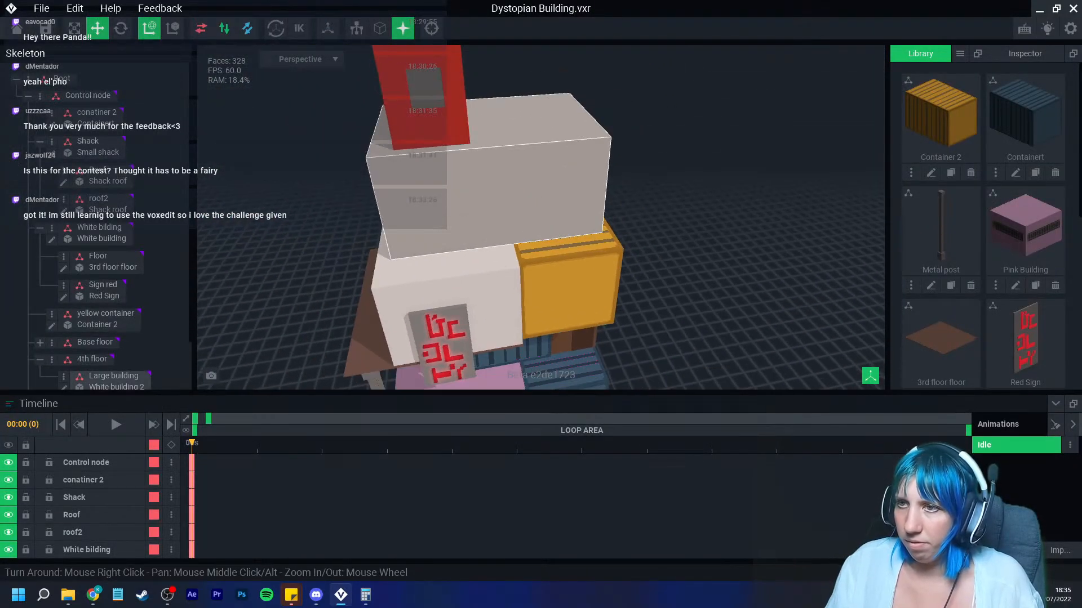
scroll(96, 315, "down", 3)
right_click(49, 354)
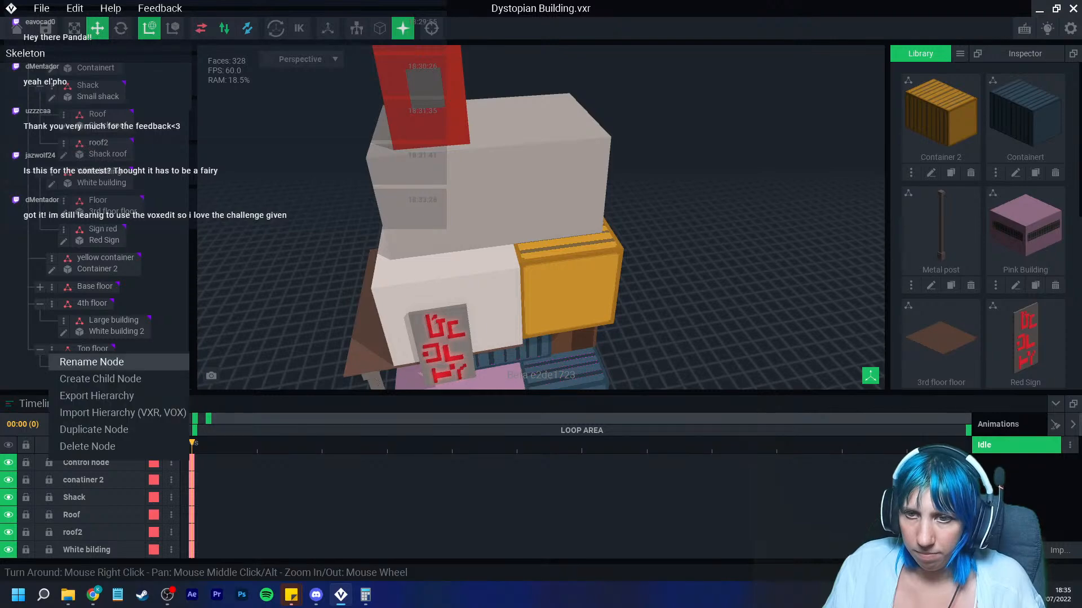
left_click(100, 378)
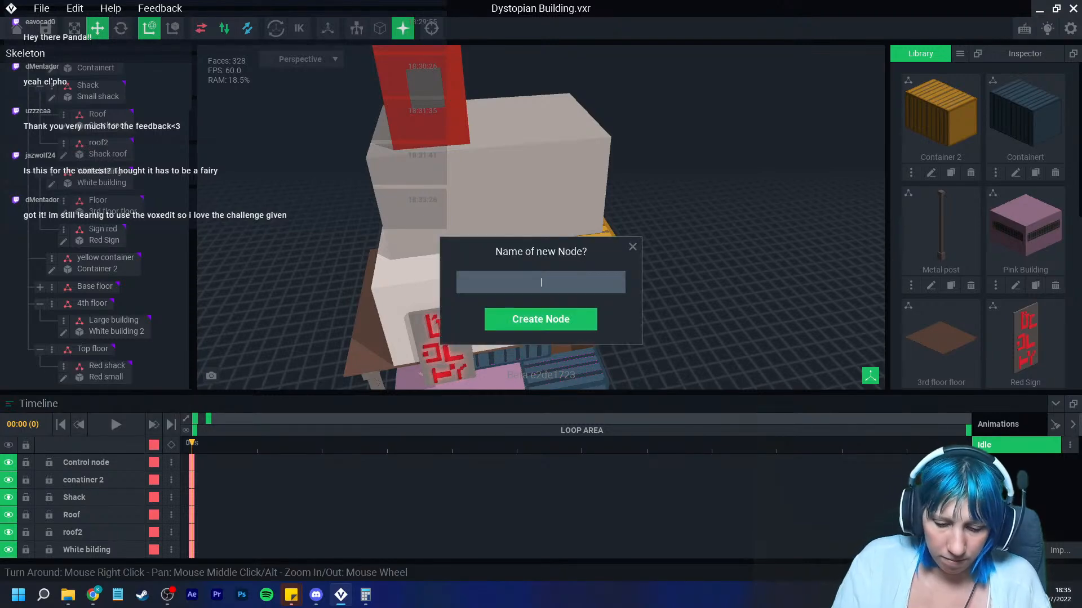
type("Vent")
key("Return")
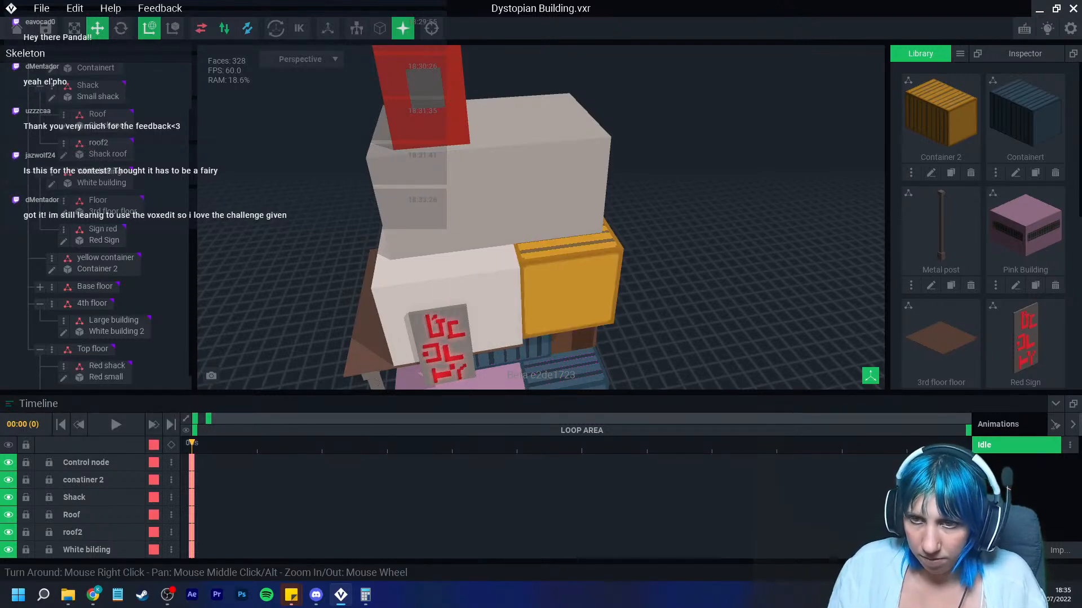
Step: Attach the Vent model from the library to the new Vent node
scroll(983, 225, "down", 5)
scroll(983, 225, "down", 2)
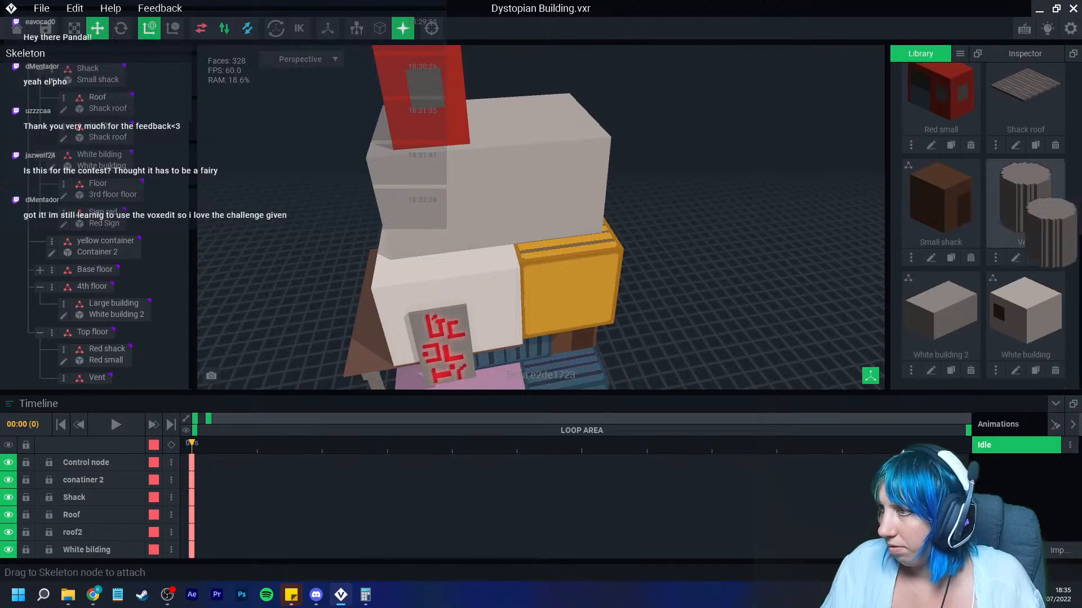
left_click_drag(1025, 197, 96, 381)
left_click(97, 379)
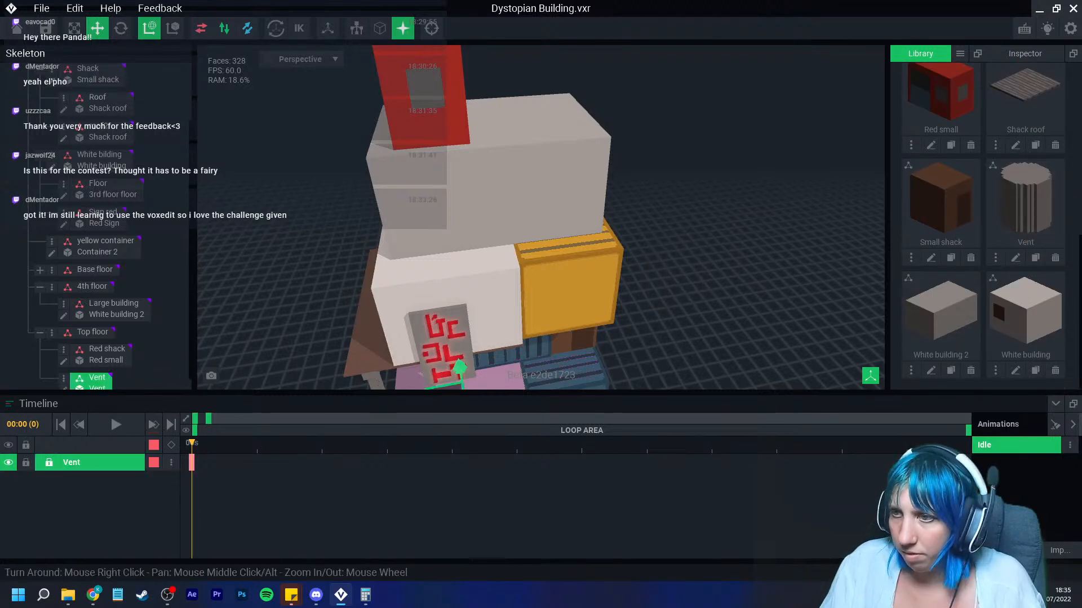
Step: Move the vent up onto the roof of the top white building, beside the red shack
scroll(473, 299, "down", 2)
left_click_drag(476, 345, 545, 95)
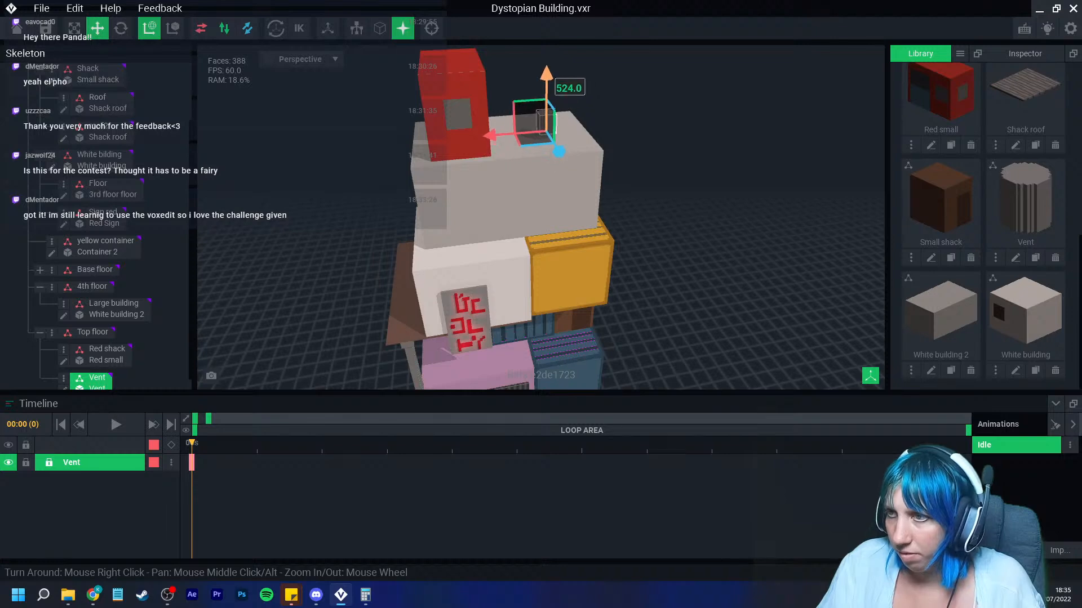
scroll(572, 113, "up", 4)
middle_click_drag(572, 112, 551, 161)
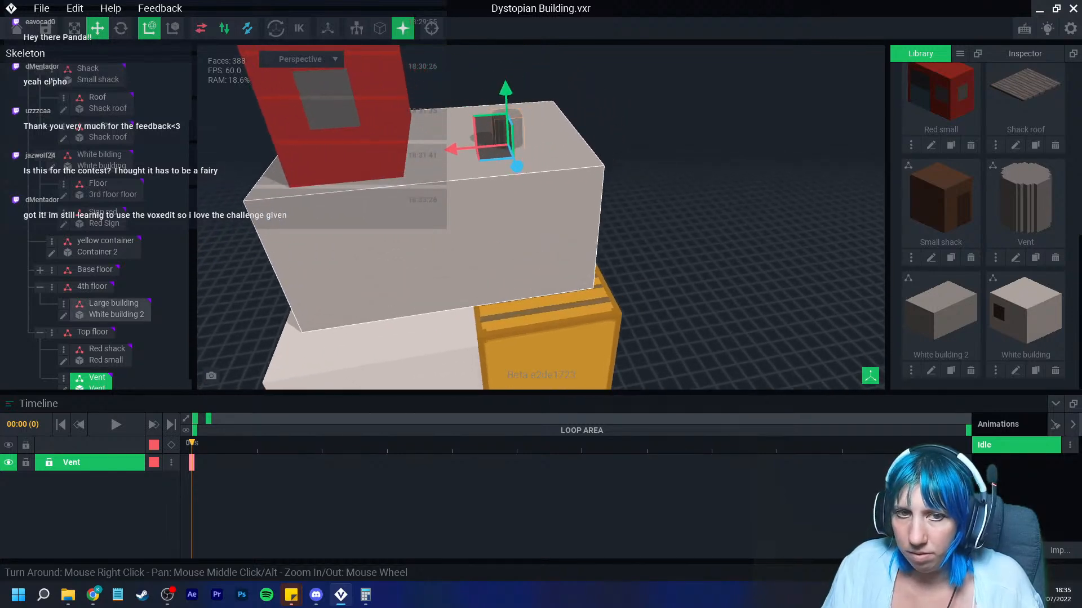
right_click_drag(551, 161, 609, 177)
middle_click_drag(609, 178, 583, 197)
left_click_drag(481, 176, 460, 122)
right_click_drag(460, 123, 469, 163)
left_click_drag(476, 143, 504, 145)
scroll(461, 161, "down", 1)
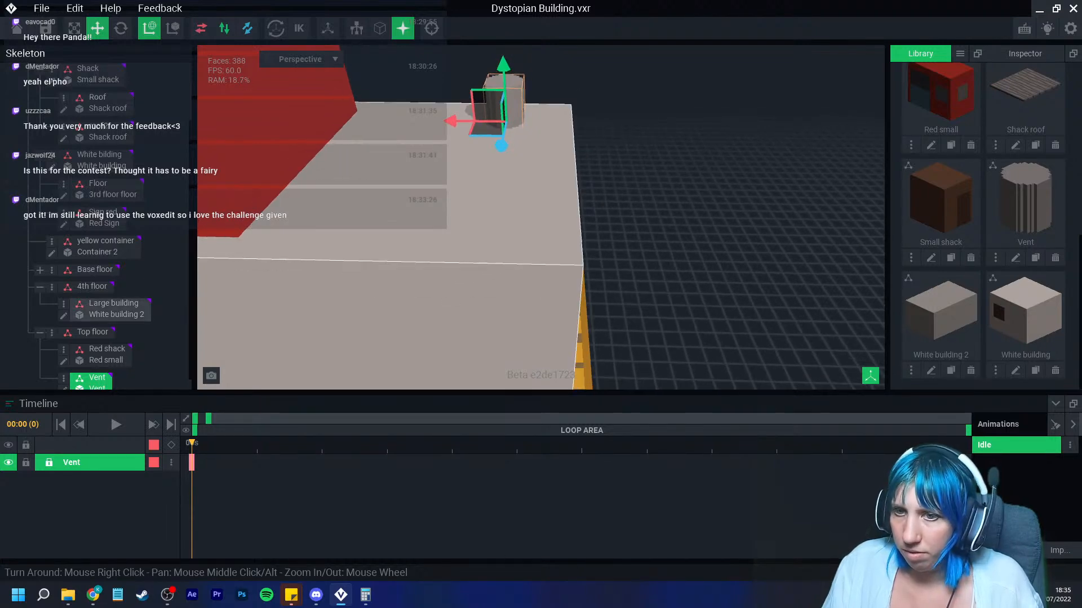
scroll(104, 343, "down", 1)
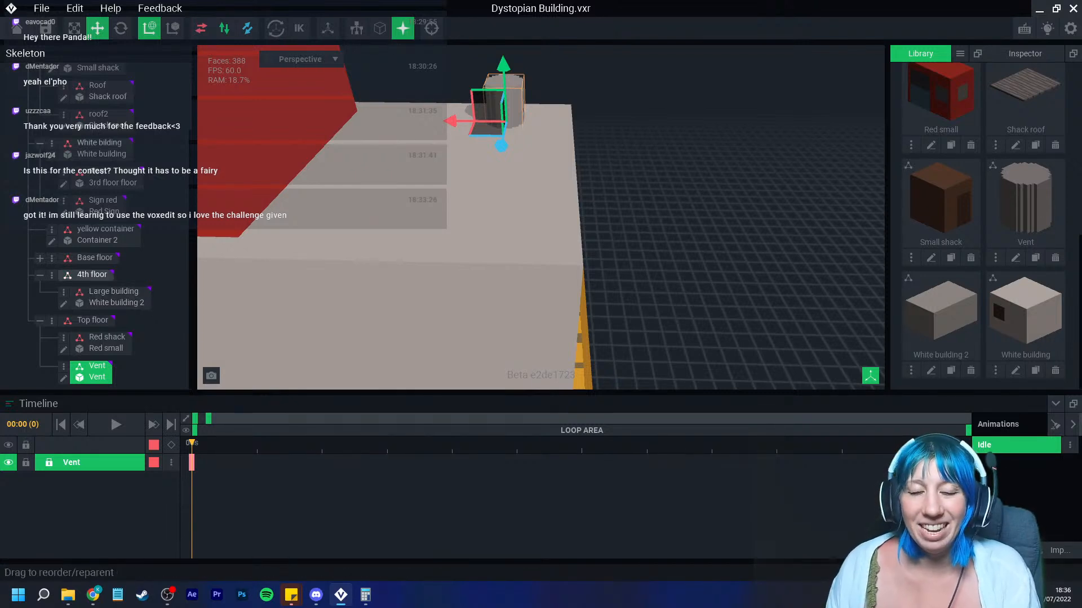
scroll(464, 163, "up", 2)
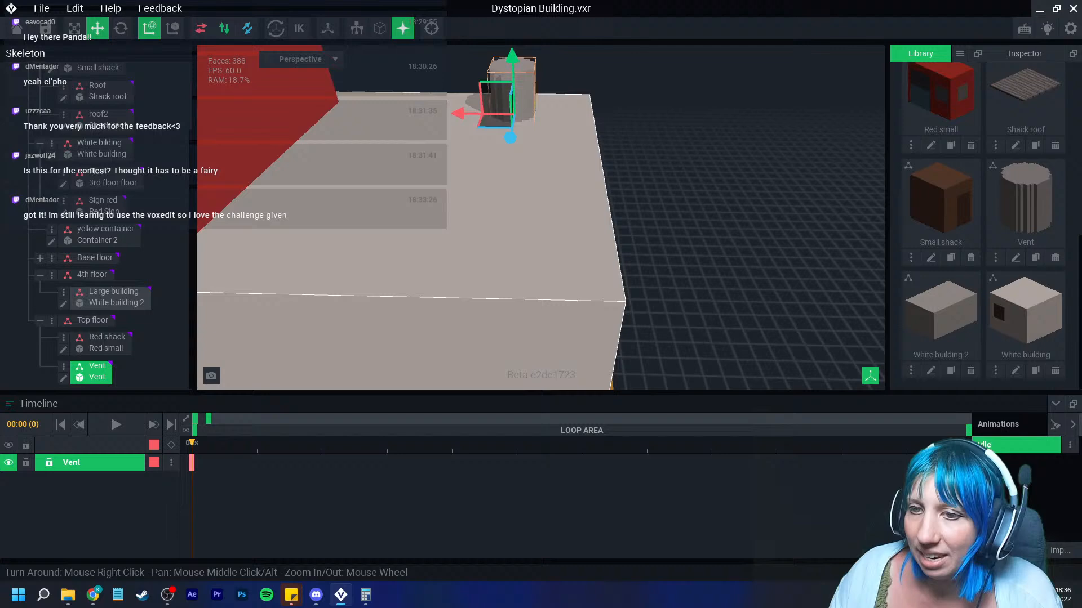
mouse_move(541, 218)
right_mouse_down()
mouse_move(507, 265)
mouse_move(510, 245)
mouse_move(498, 248)
mouse_move(541, 225)
right_mouse_up()
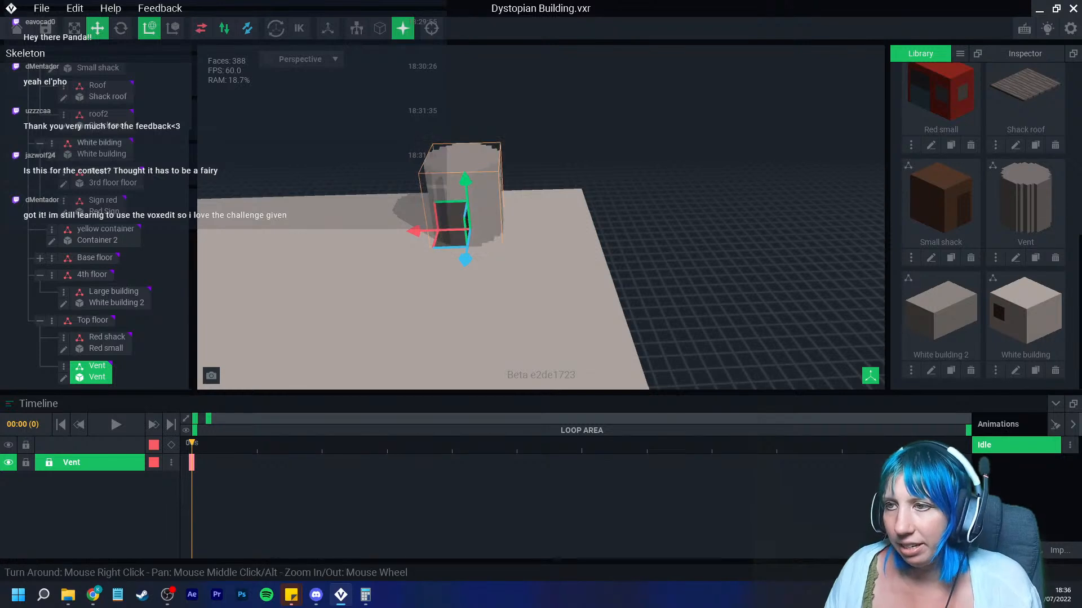
Step: Duplicate the Vent node as Vent 2
right_click(70, 368)
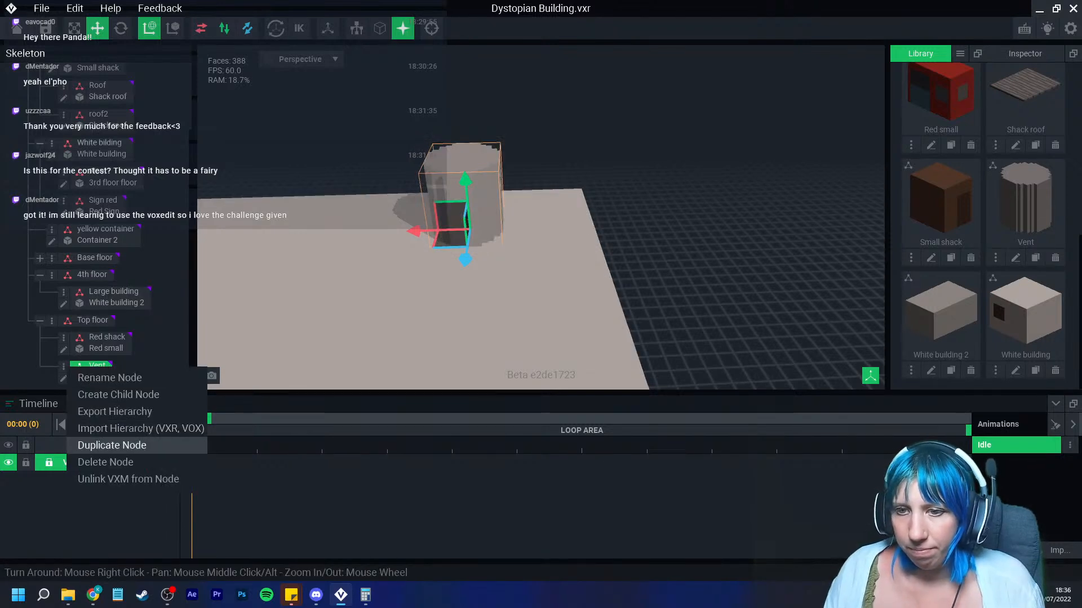
left_click(113, 445)
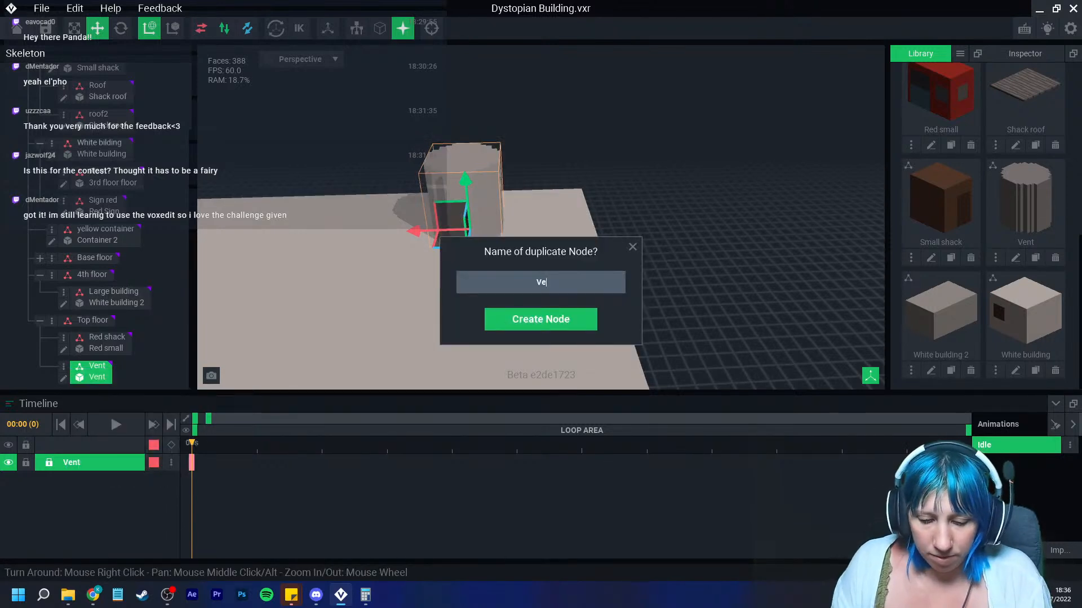
key("Return")
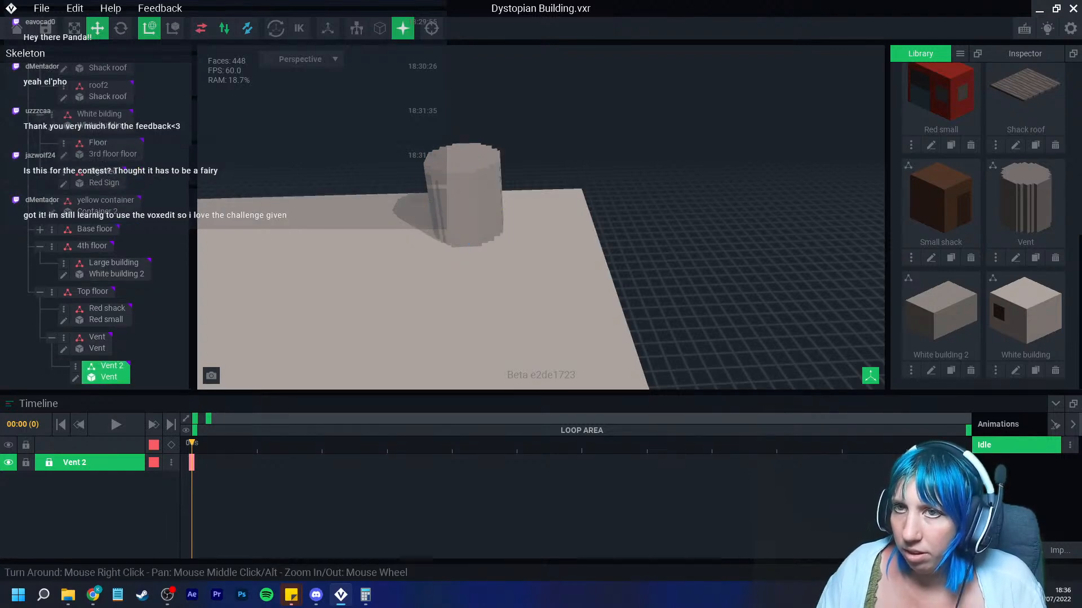
Step: Move the Vent 2 copy back onto the roof next to the original vent
scroll(422, 242, "down", 5)
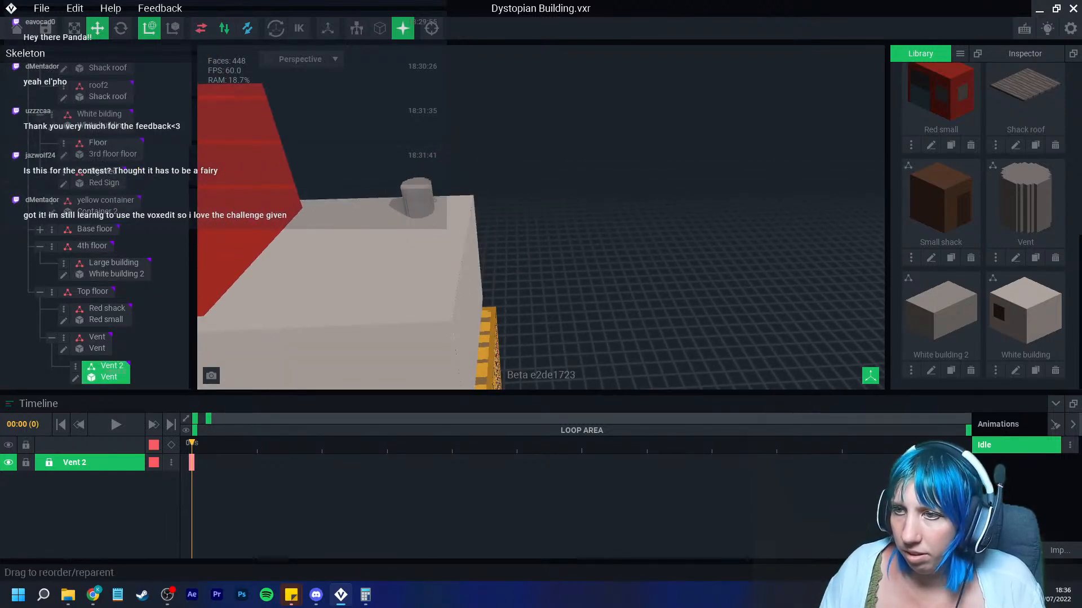
scroll(423, 242, "down", 1)
scroll(423, 243, "down", 10)
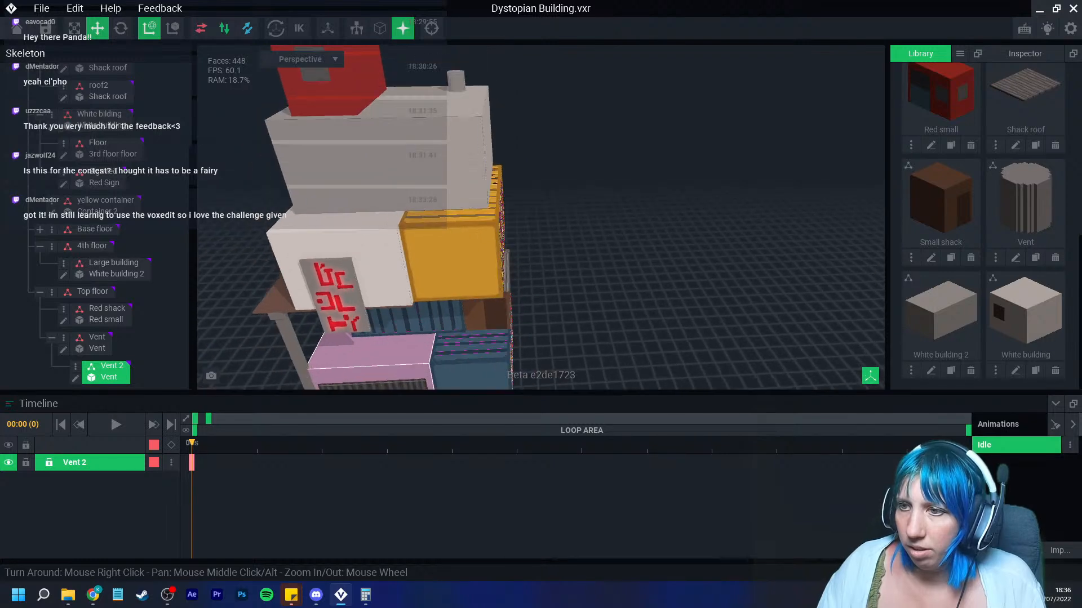
scroll(433, 271, "down", 3)
middle_click_drag(433, 259, 417, 391)
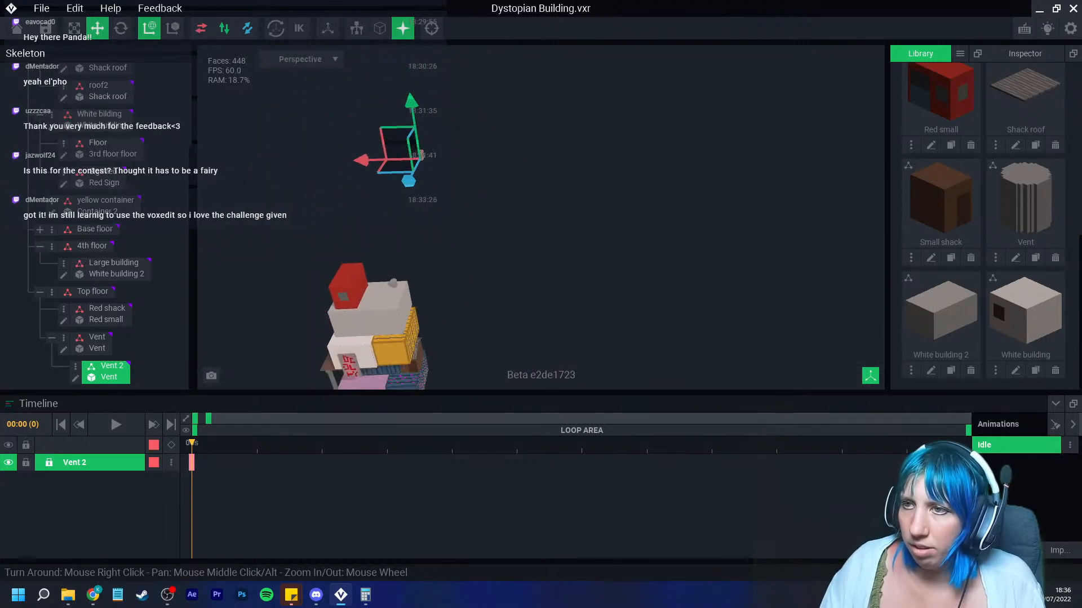
left_click_drag(411, 104, 430, 224)
scroll(422, 223, "up", 6)
middle_click_drag(424, 226, 431, 152)
scroll(431, 155, "up", 5)
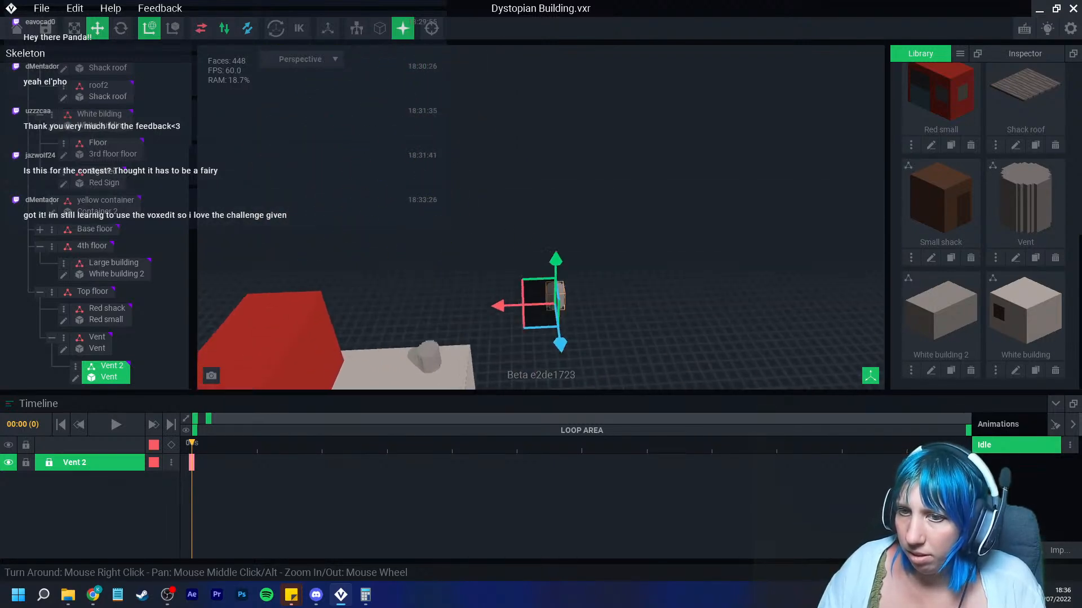
middle_click_drag(451, 377, 460, 260)
right_click_drag(460, 260, 459, 261)
left_click_drag(466, 231, 265, 268)
right_click_drag(271, 282, 316, 276)
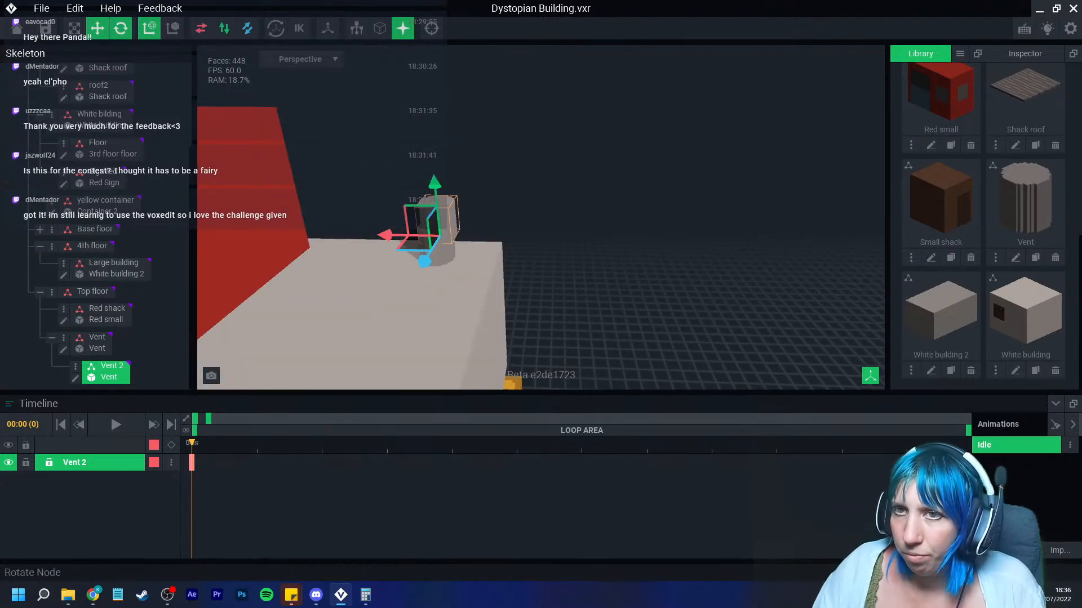
Step: Rotate Vent 2 about 65° and shift it to sit angled on top of the vent like a pipe elbow
left_click(121, 29)
left_click_drag(483, 219, 513, 263)
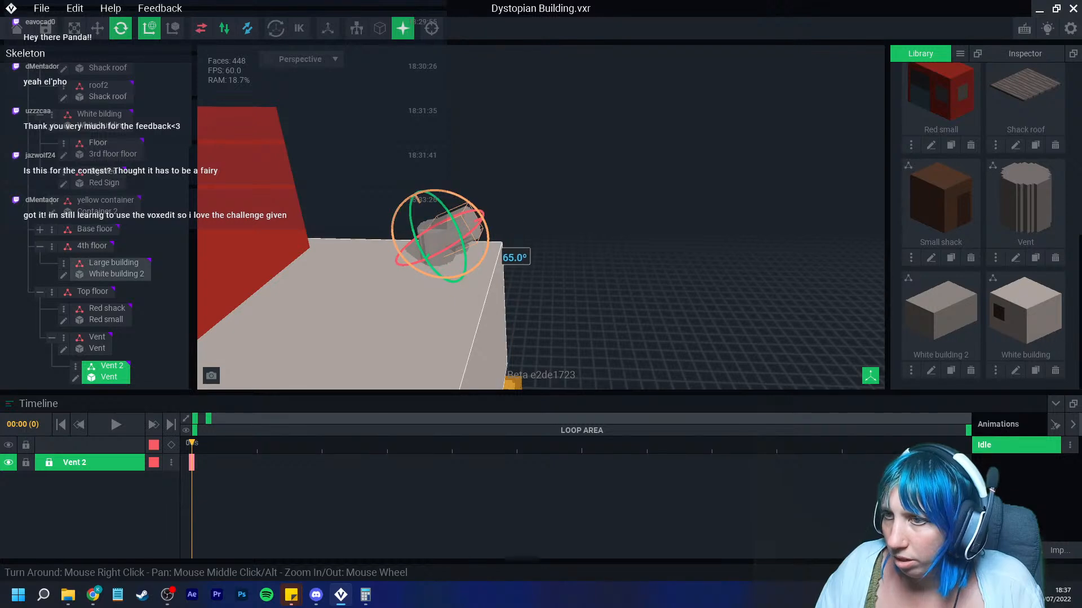
left_click(97, 28)
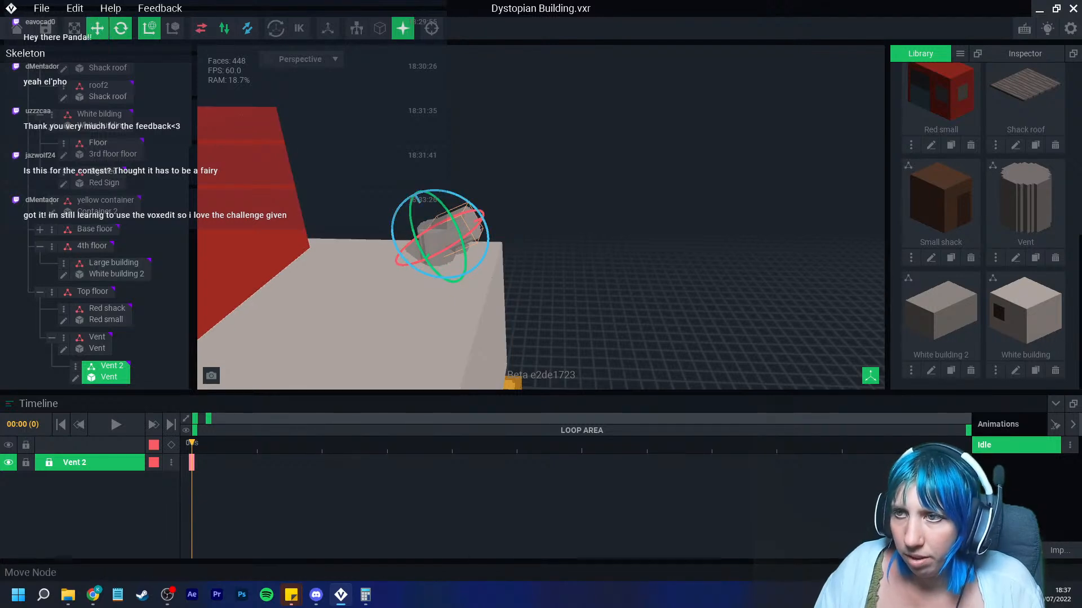
left_click_drag(410, 183, 408, 180)
scroll(479, 226, "up", 3)
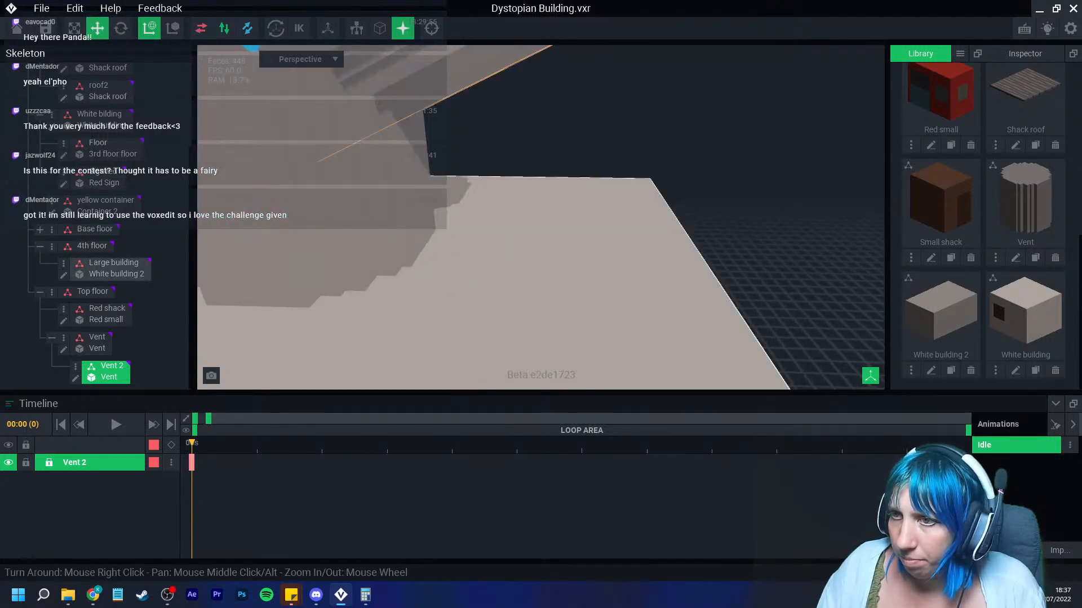
scroll(479, 225, "down", 3)
right_click_drag(473, 248, 507, 245)
scroll(516, 226, "up", 4)
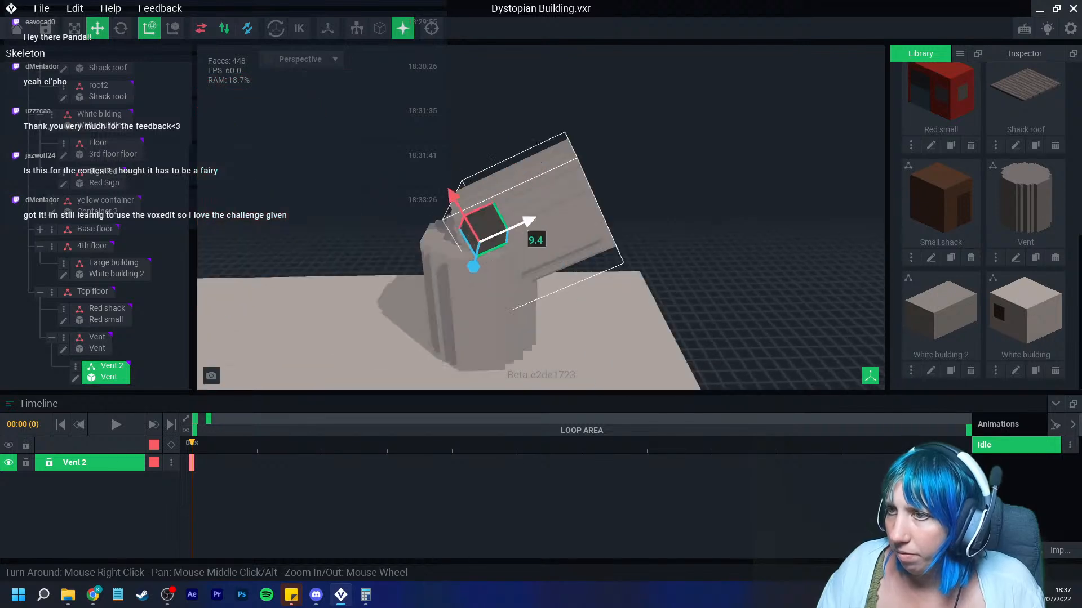
left_click_drag(525, 223, 559, 207)
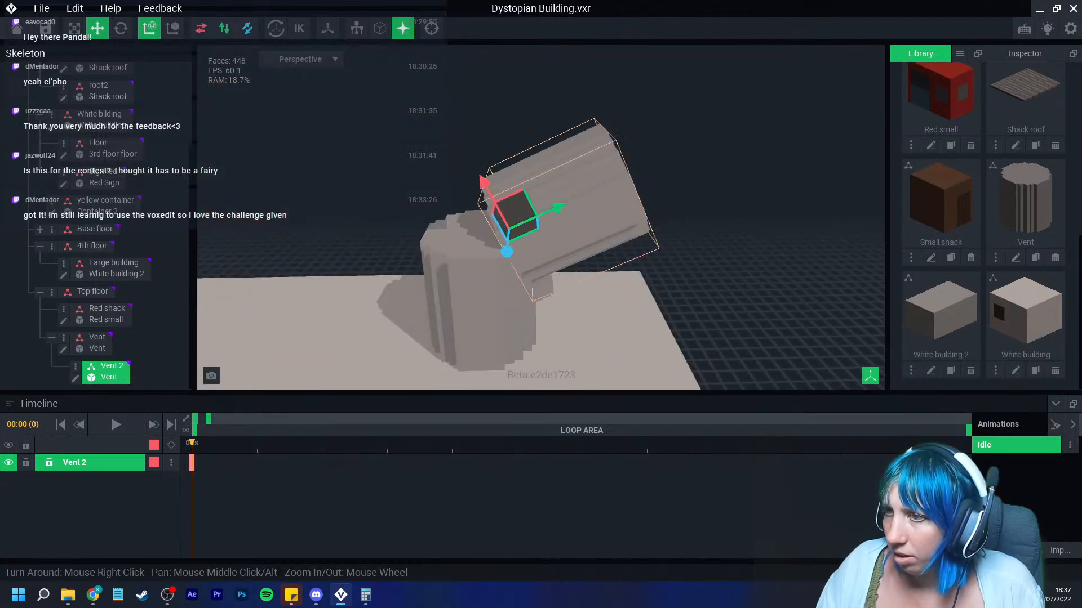
Step: Open the vent model for editing and pick dark grey #746C6A from the palette
left_click(685, 237)
scroll(541, 271, "down", 6)
middle_click_drag(509, 332, 534, 240)
right_click_drag(534, 240, 512, 264)
scroll(533, 240, "up", 5)
middle_click_drag(512, 265, 480, 332)
left_click(479, 217)
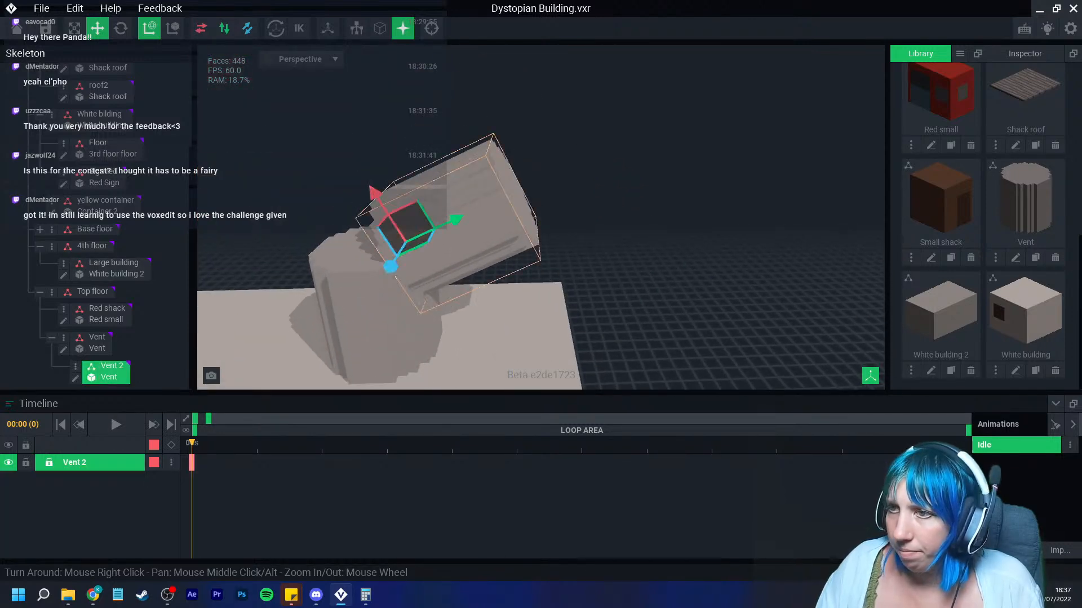
left_click(75, 378)
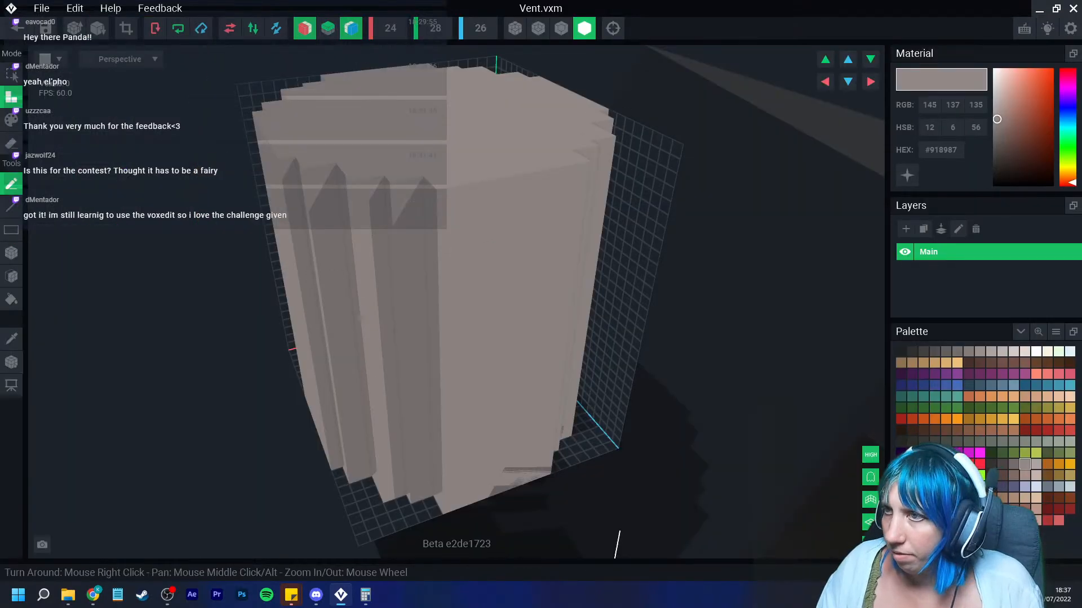
scroll(489, 169, "down", 5)
right_click_drag(489, 169, 572, 258)
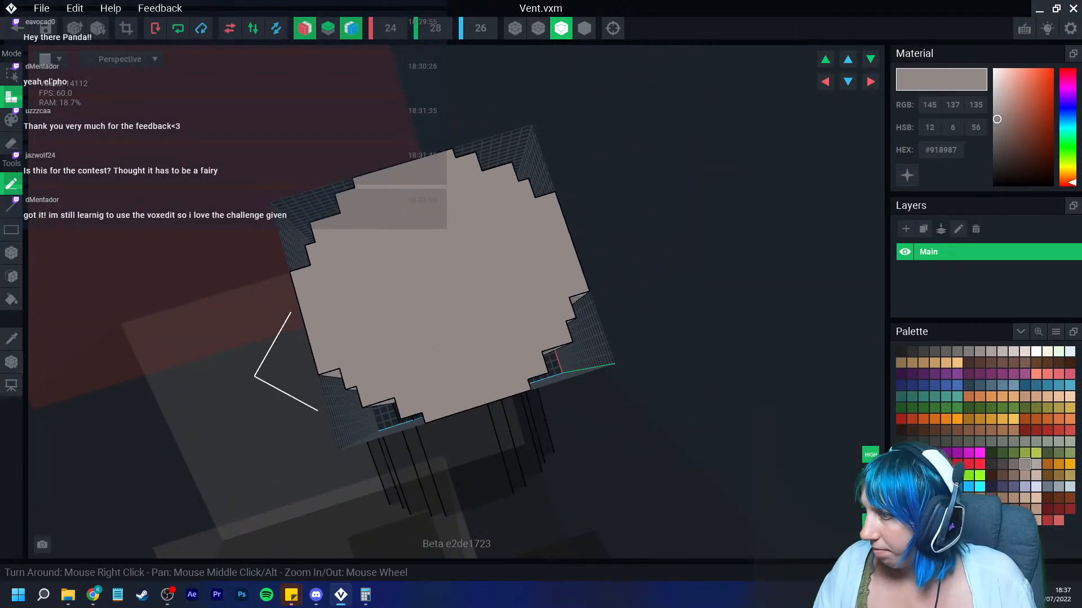
left_click(1014, 464)
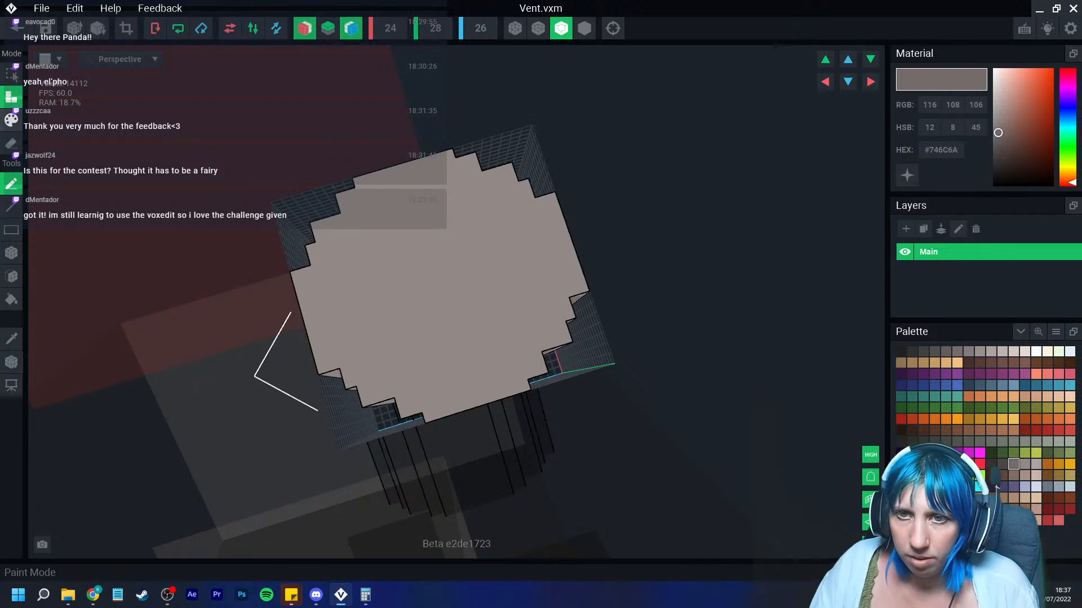
Step: Paint a dark grey #746C6A disc onto the vent's top face
left_click(11, 120)
left_click(11, 253)
right_click_drag(400, 251, 501, 244)
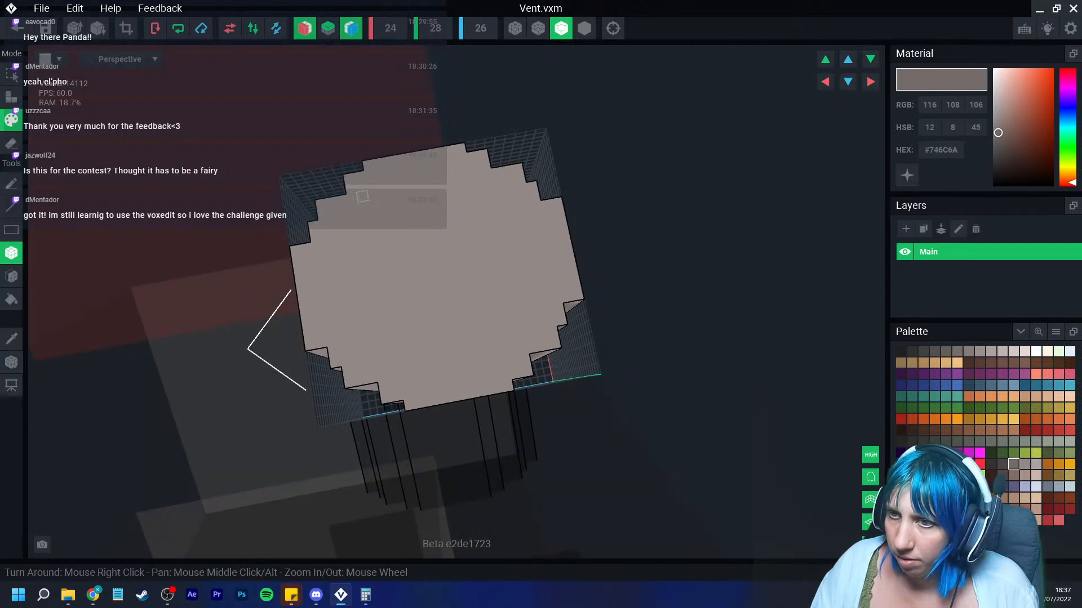
mouse_move(384, 203)
left_mouse_down()
mouse_move(441, 278)
mouse_move(378, 225)
mouse_move(380, 300)
left_mouse_up()
left_click_drag(362, 258, 361, 314)
left_click_drag(342, 274, 338, 261)
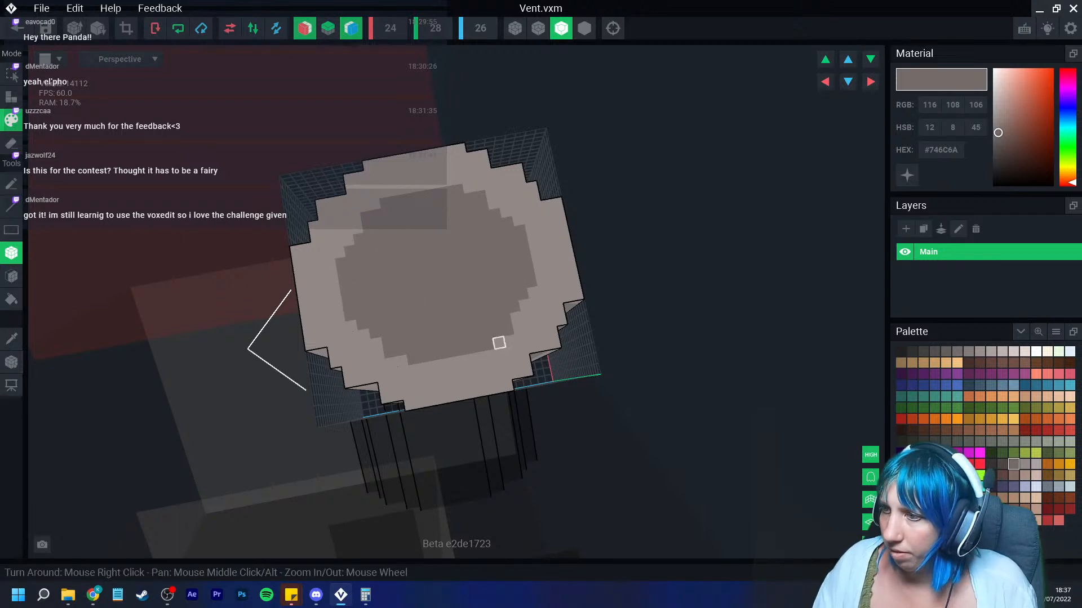
Step: Pick darker grey #4C4646 and paint a smaller patch inside the disc
left_click(1002, 465)
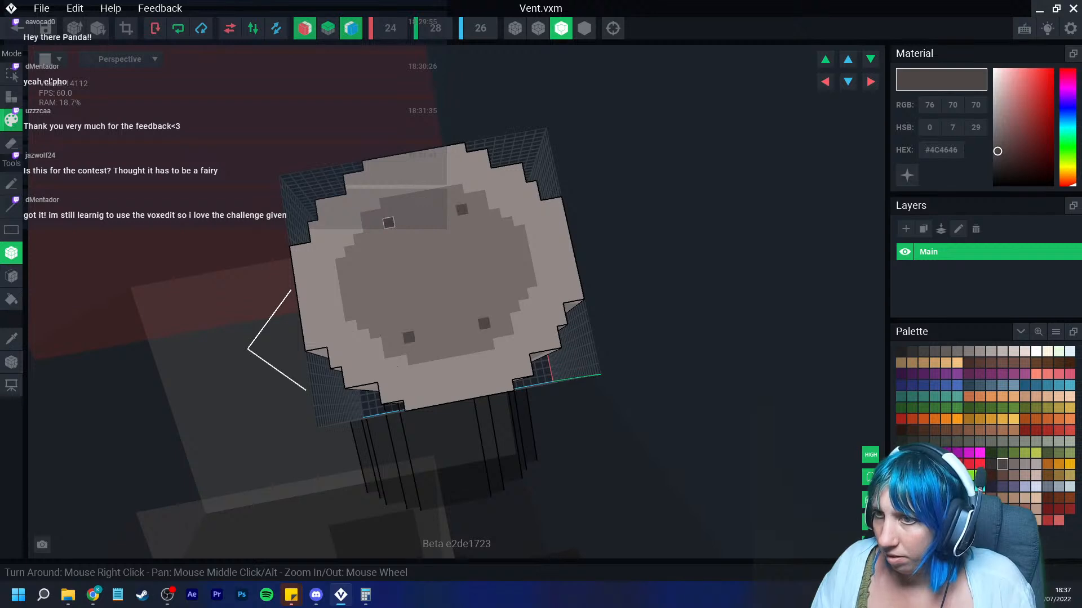
mouse_move(389, 223)
left_mouse_down()
mouse_move(425, 256)
mouse_move(394, 252)
mouse_move(401, 293)
mouse_move(389, 286)
left_mouse_up()
left_click_drag(389, 287, 388, 286)
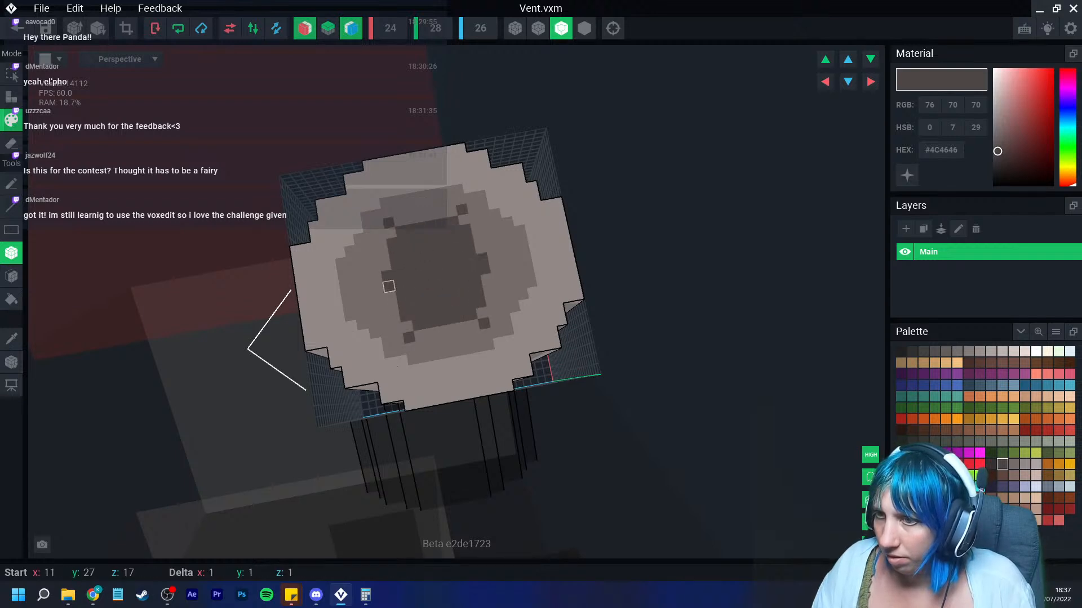
left_click(441, 331)
left_click(406, 326)
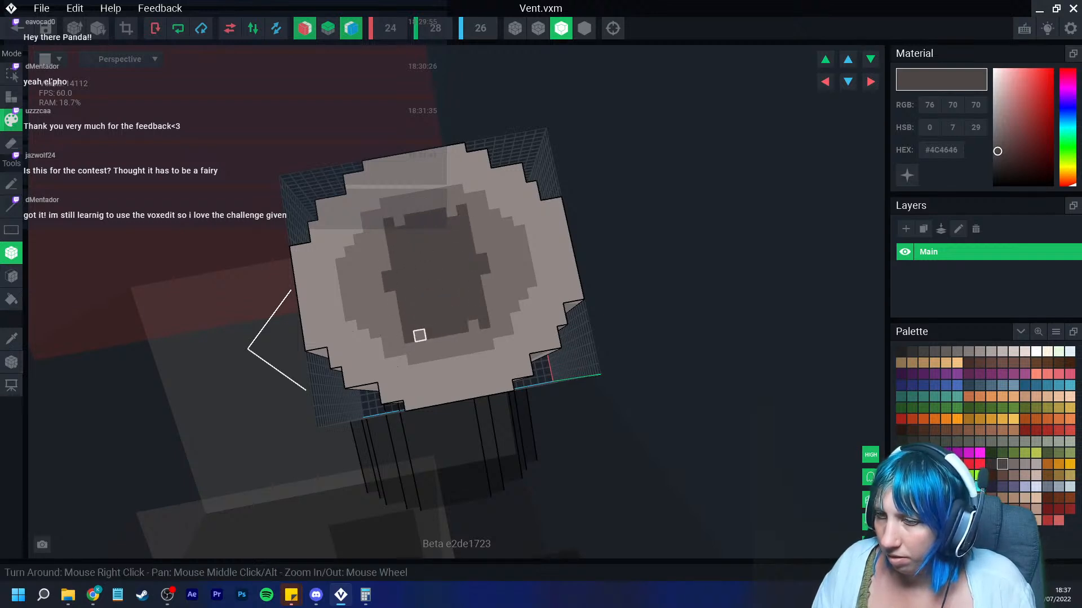
left_click_drag(385, 266, 391, 296)
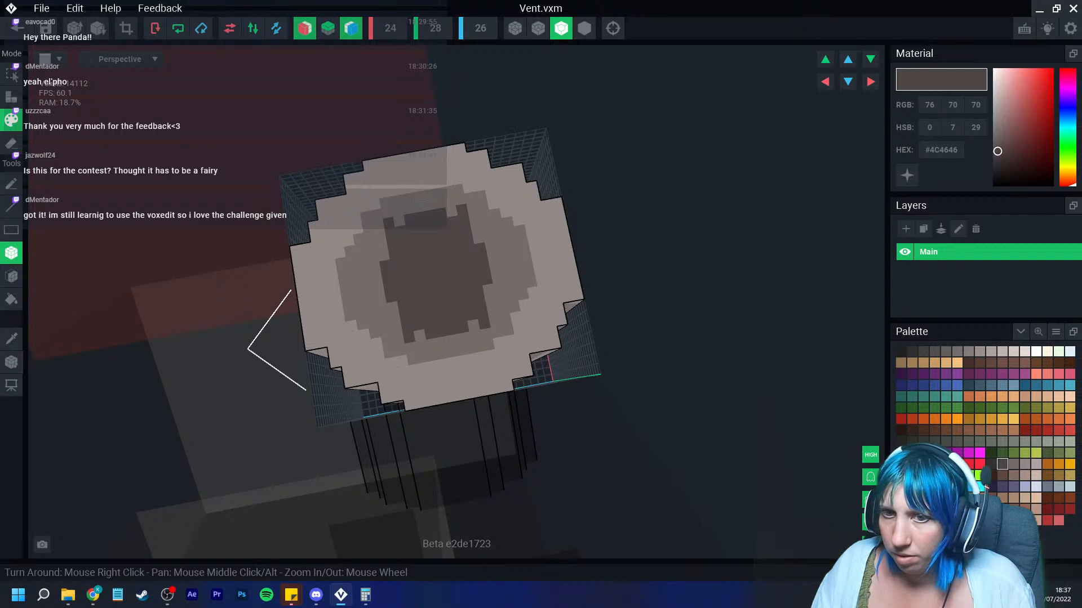
Step: Sample the #746C6A grey and touch up the edges of the inner patch
left_click(11, 338)
left_click(382, 319)
left_click(408, 337)
left_click(407, 326)
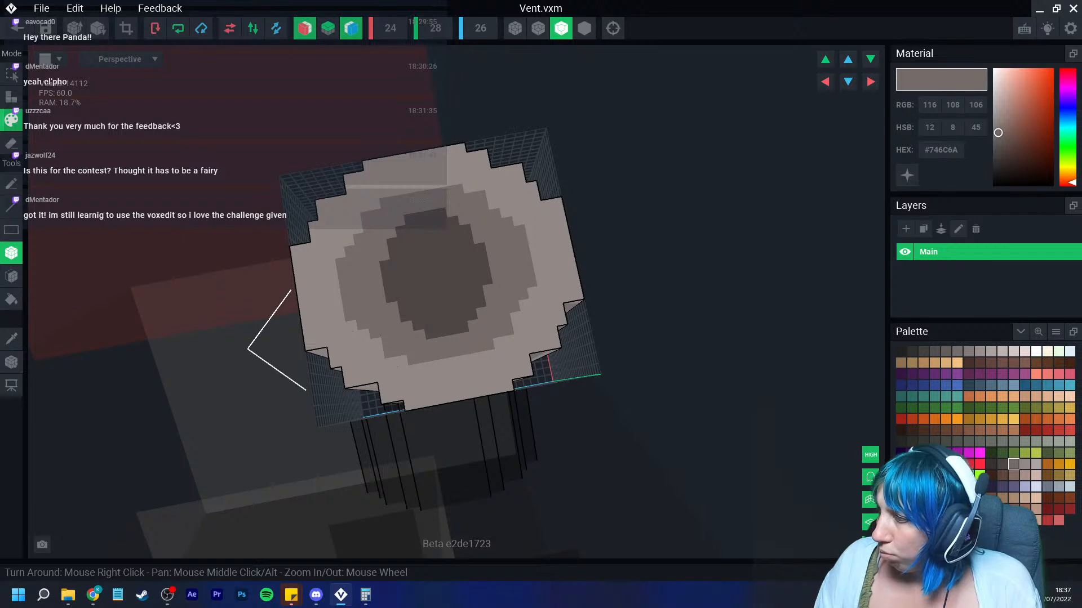
Step: Pick near-black grey #363131 and paint the darkest spot in the centre of the vent top
left_click(991, 464)
left_click_drag(428, 258, 421, 281)
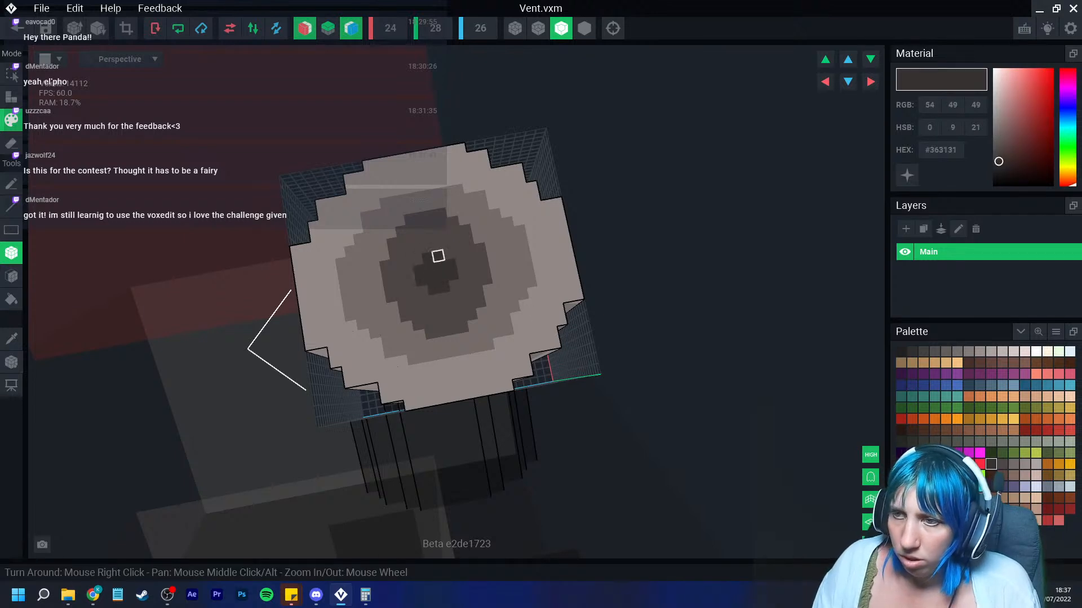
mouse_move(461, 316)
right_mouse_down()
mouse_move(438, 310)
mouse_move(438, 298)
right_mouse_up()
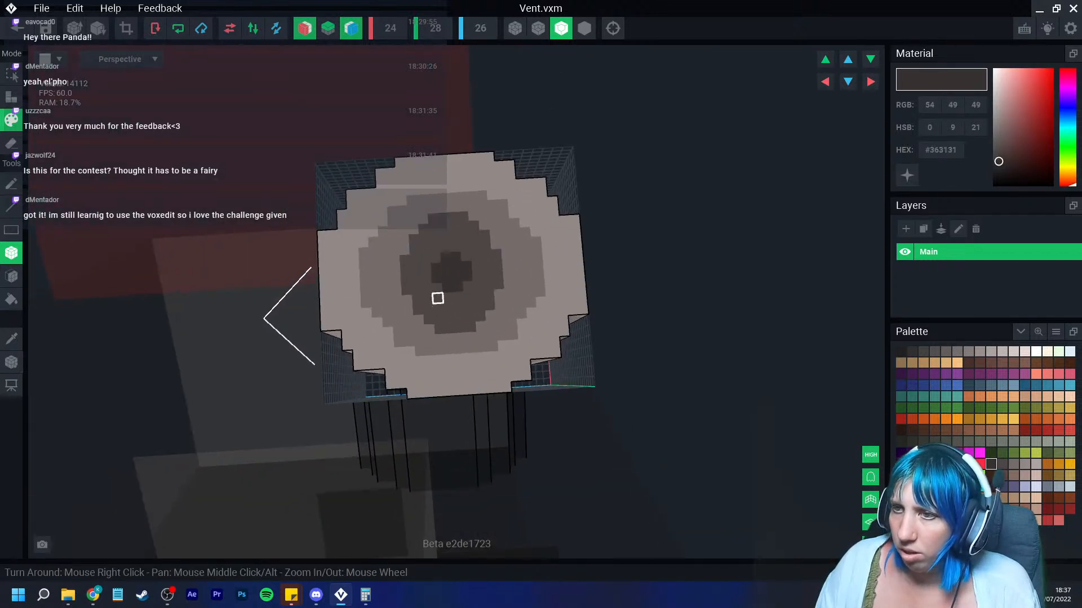
Step: Sample the vent grey, copy its hex code, paste it back and lighten it to #877C7A
left_click(11, 339)
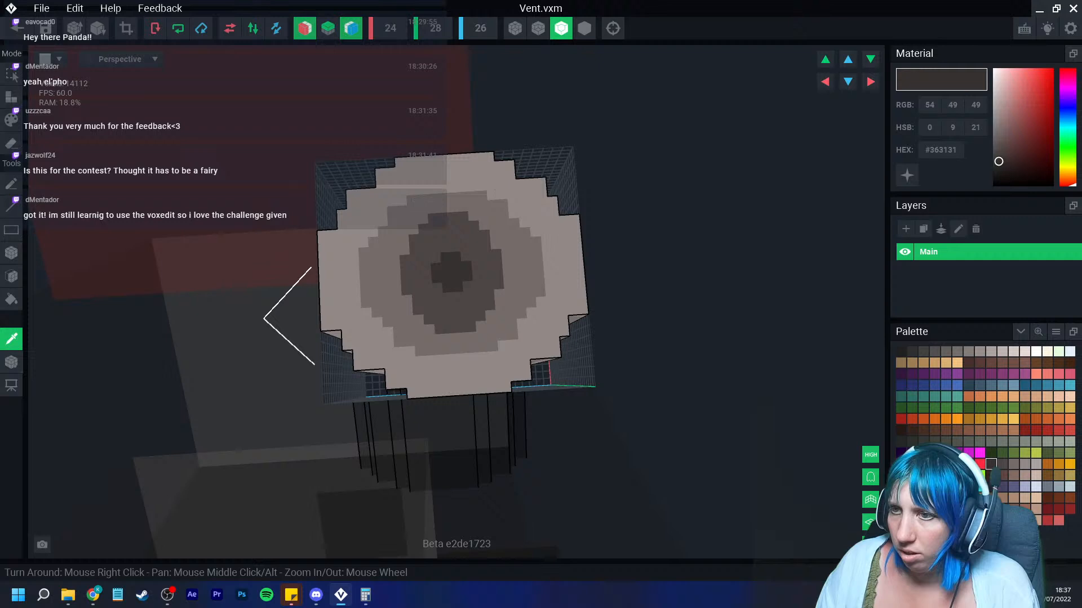
left_click(374, 262)
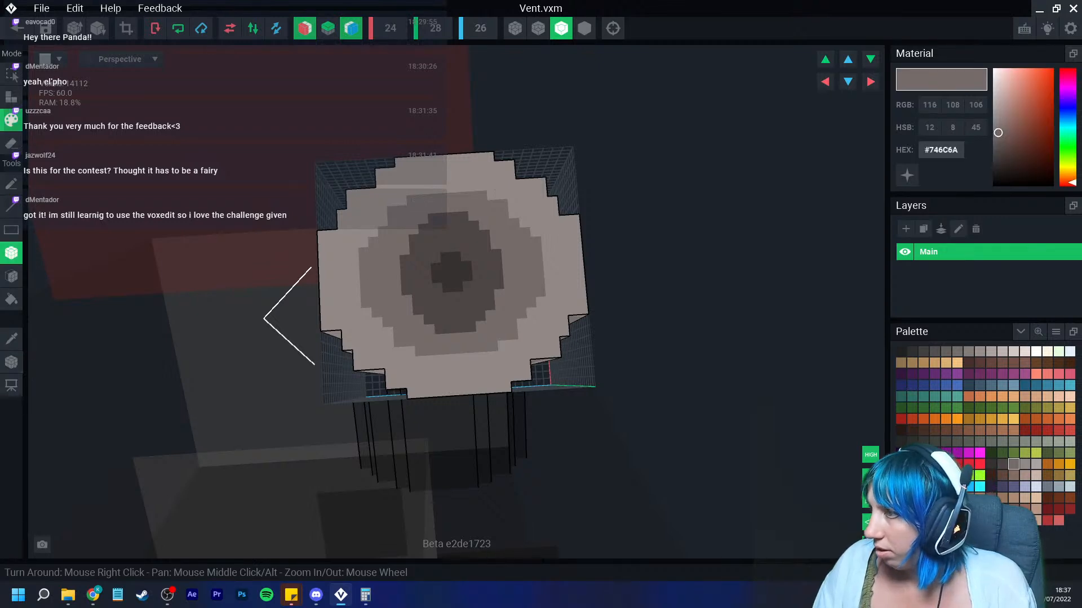
right_click(942, 151)
left_click(961, 164)
left_click(936, 498)
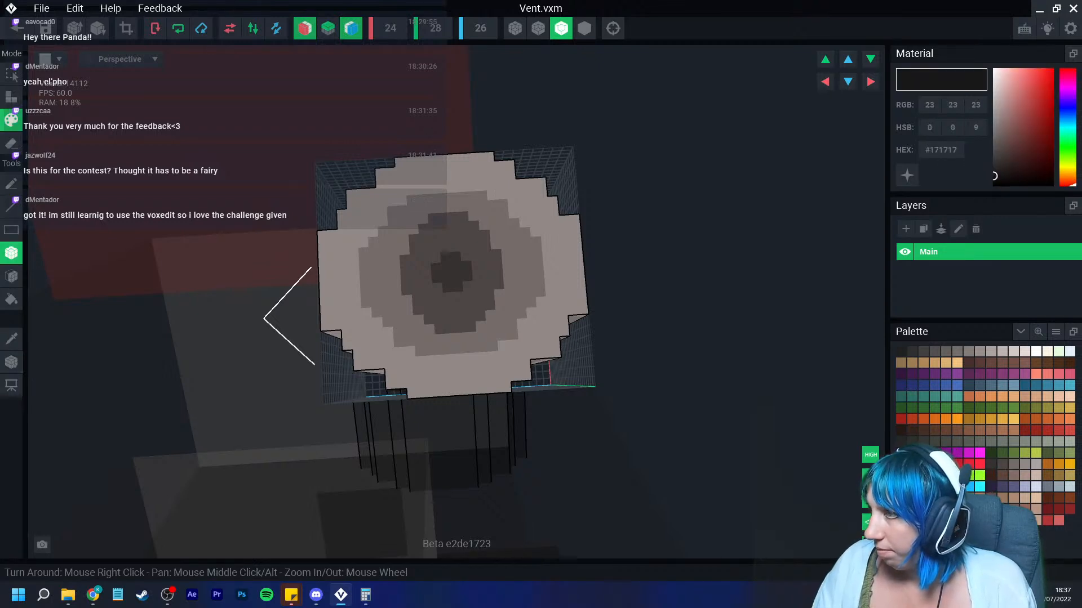
right_click(940, 149)
left_click(961, 177)
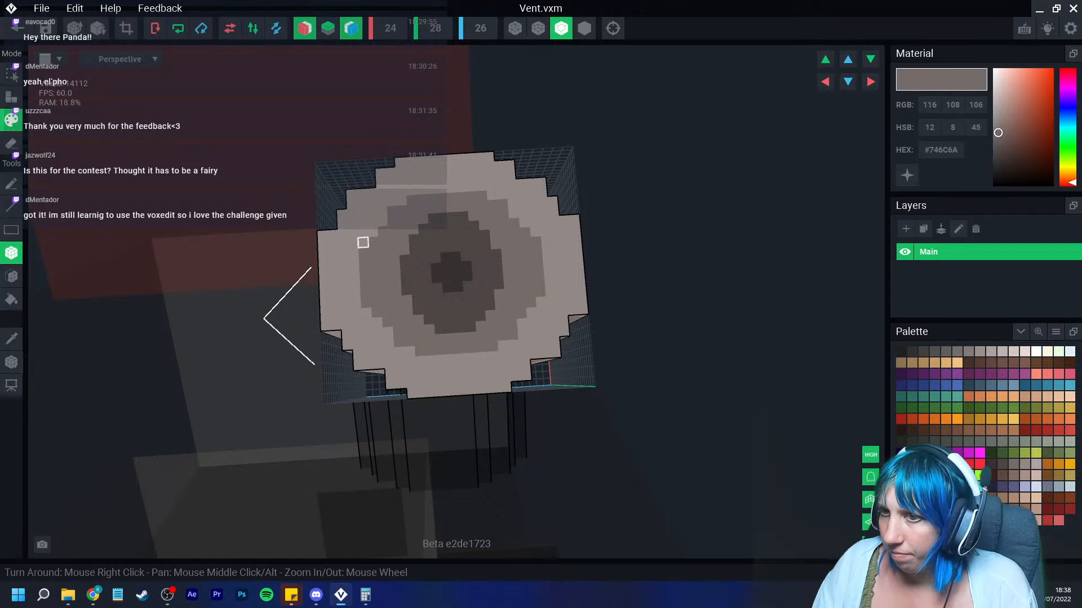
left_click_drag(998, 133, 999, 124)
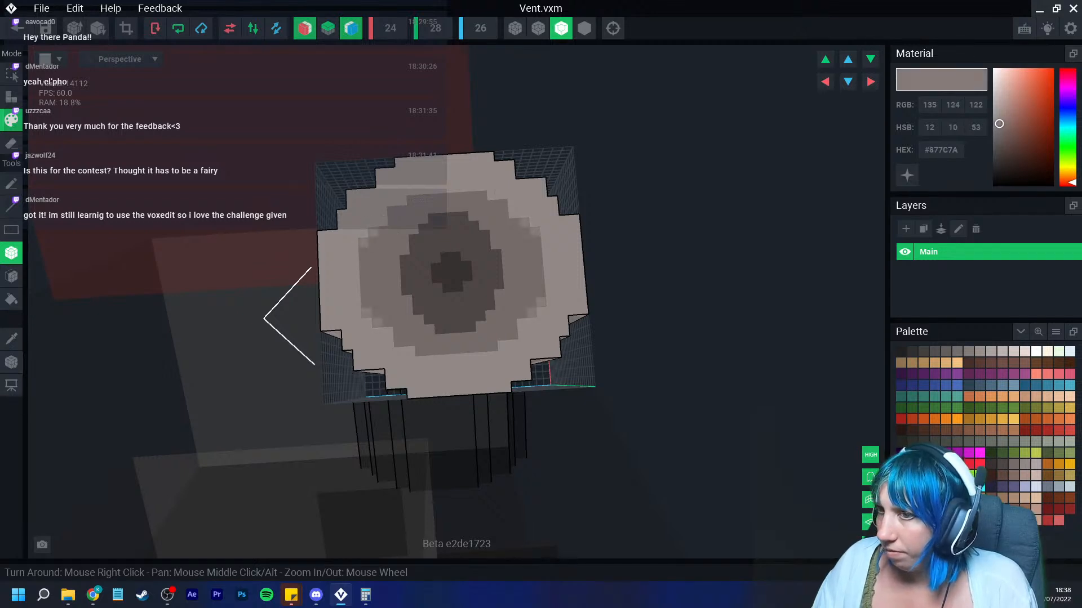
Step: Paint a lighter #877C7A band around the rim of the vent top, undoing one stray stroke
left_click(343, 239)
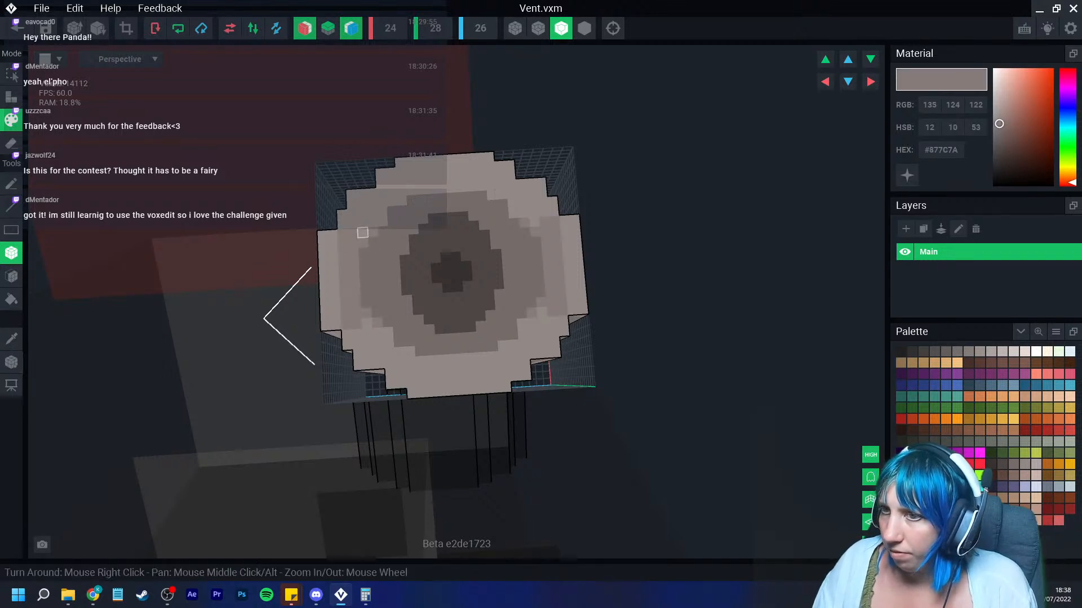
mouse_move(362, 223)
left_mouse_down()
mouse_move(361, 213)
mouse_move(352, 224)
mouse_move(391, 192)
mouse_move(382, 211)
mouse_move(414, 183)
mouse_move(440, 184)
mouse_move(390, 192)
mouse_move(401, 201)
left_mouse_up()
key("ctrl+z")
left_click(372, 213)
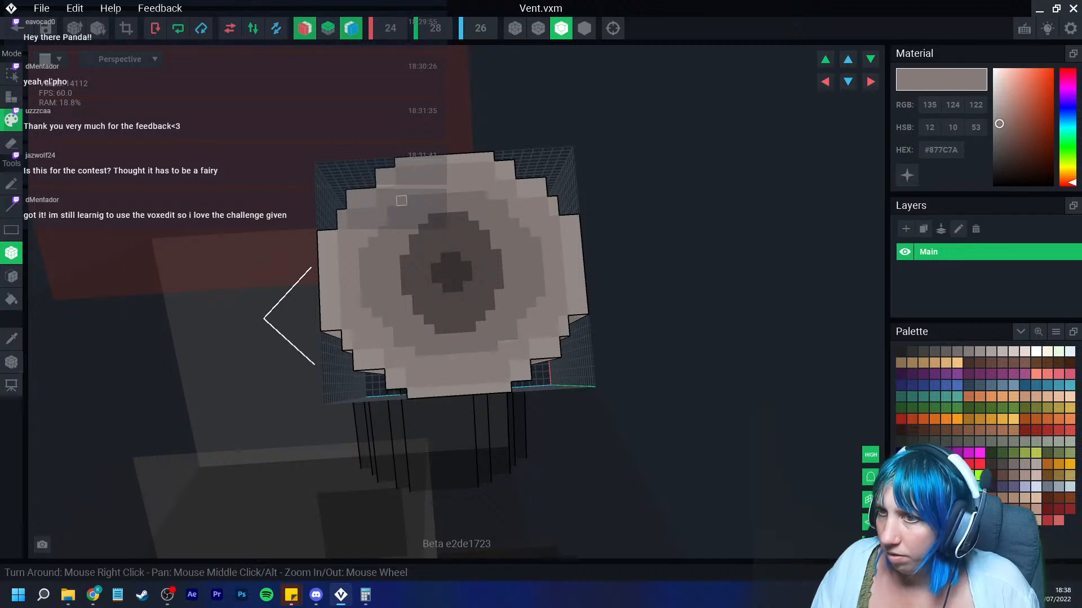
Step: Extend the #877C7A highlight band further around the vent's top face
scroll(423, 248, "down", 4)
mouse_move(445, 322)
right_mouse_down()
mouse_move(435, 323)
mouse_move(417, 293)
right_mouse_up()
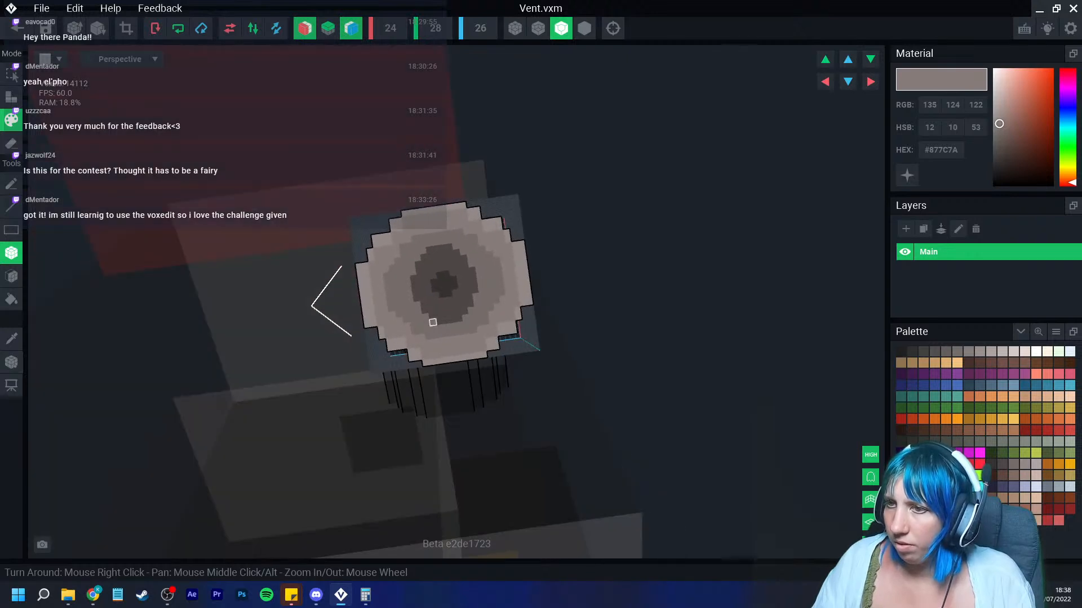
scroll(395, 260, "up", 5)
left_click_drag(384, 229, 387, 264)
left_click(404, 285)
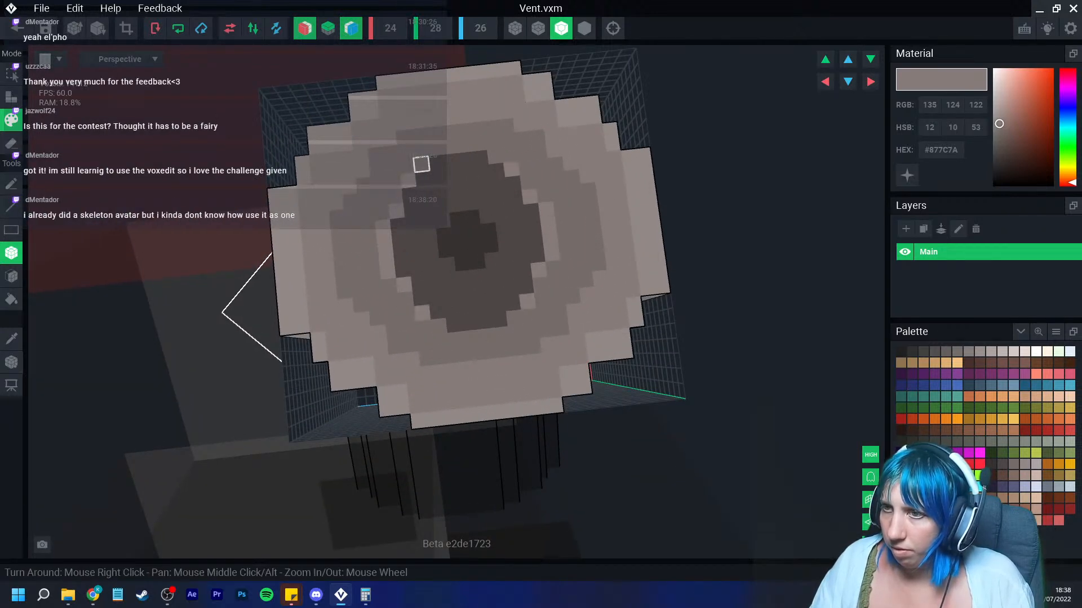
left_click_drag(421, 164, 447, 145)
scroll(445, 249, "down", 4)
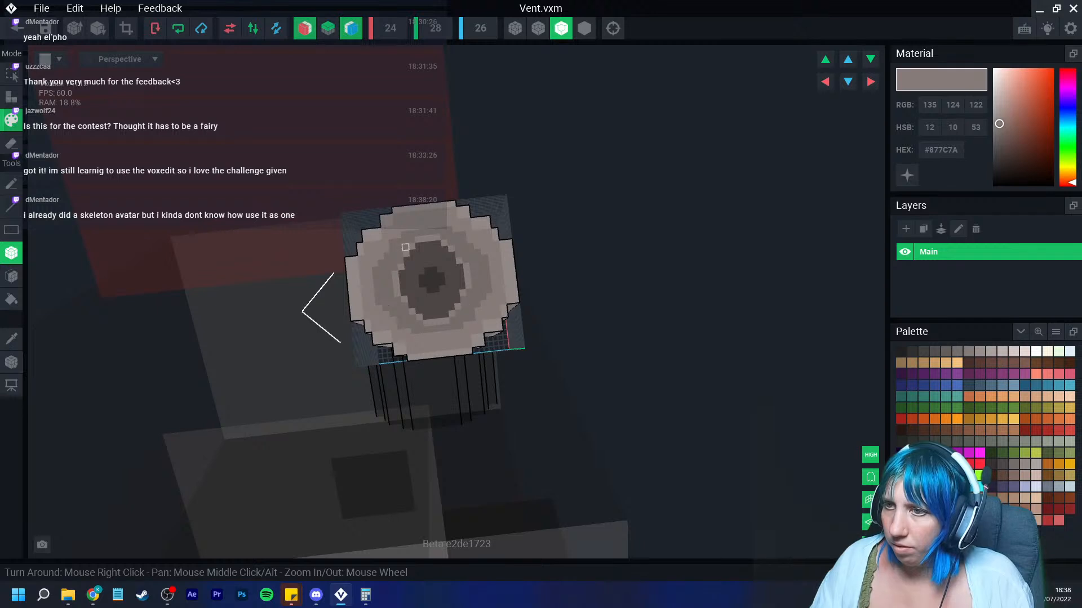
scroll(405, 247, "down", 3)
scroll(427, 311, "up", 3)
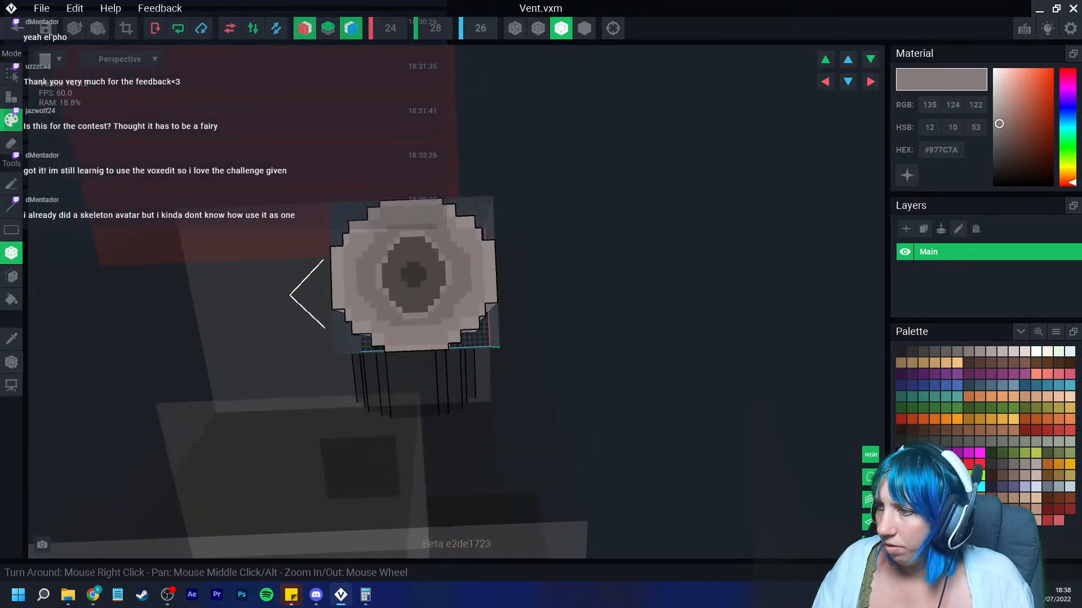
Step: Paste the #746C6A hex code back into the colour and darken it to #5B5250
left_click(901, 352)
right_click(941, 151)
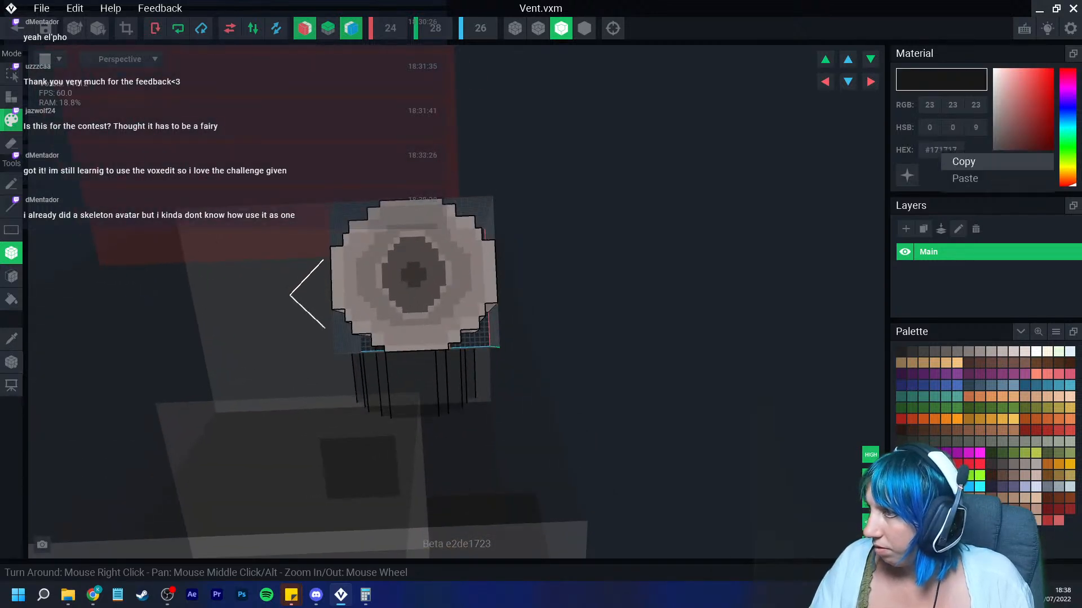
left_click(962, 178)
left_click_drag(379, 267, 379, 286)
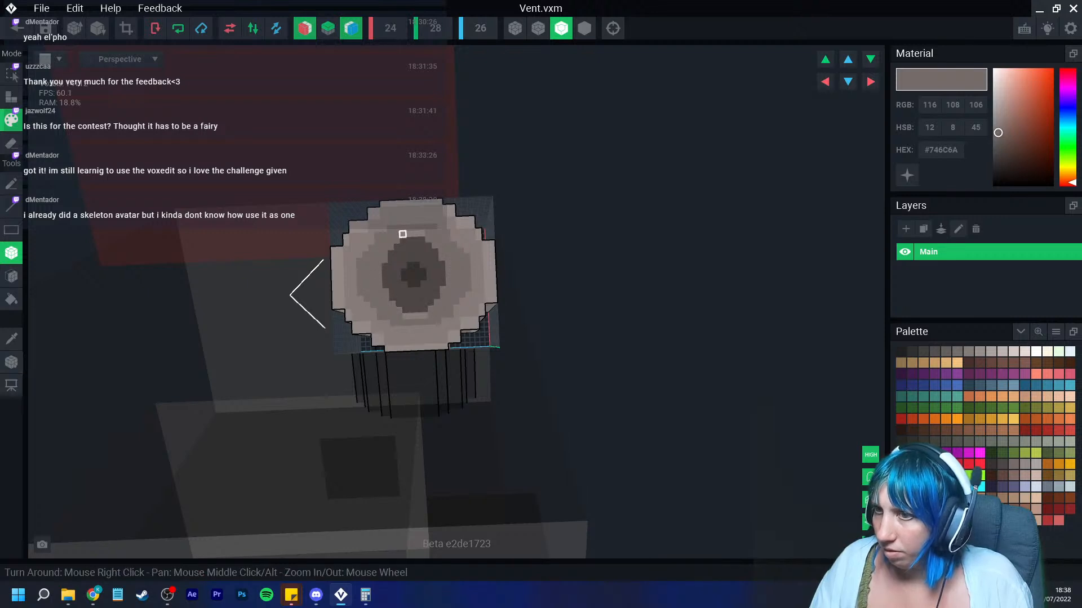
left_click_drag(998, 133, 1000, 137)
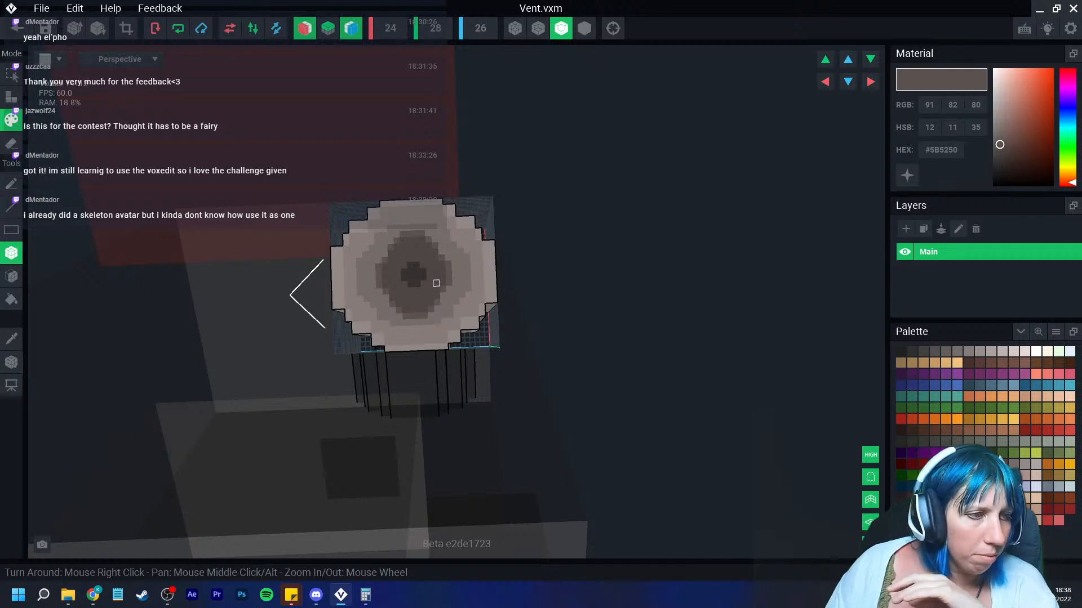
Step: Paint #5B5250 transitions between the grey rings on the vent top
scroll(350, 282, "up", 2)
middle_click_drag(373, 284, 402, 277)
scroll(402, 276, "up", 2)
scroll(401, 276, "up", 1)
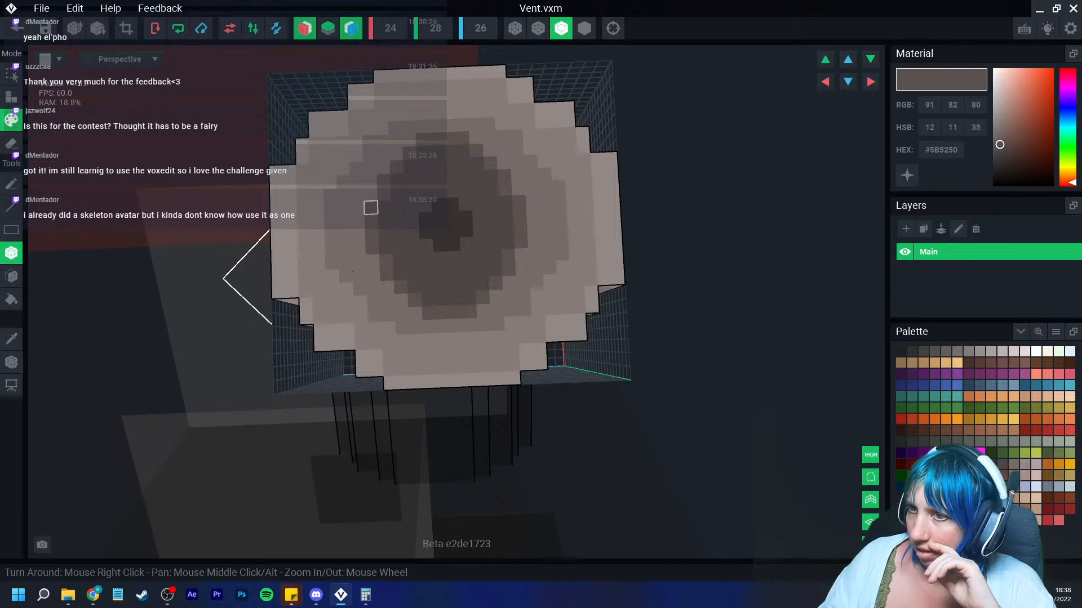
left_click(370, 194)
left_click_drag(358, 208, 358, 236)
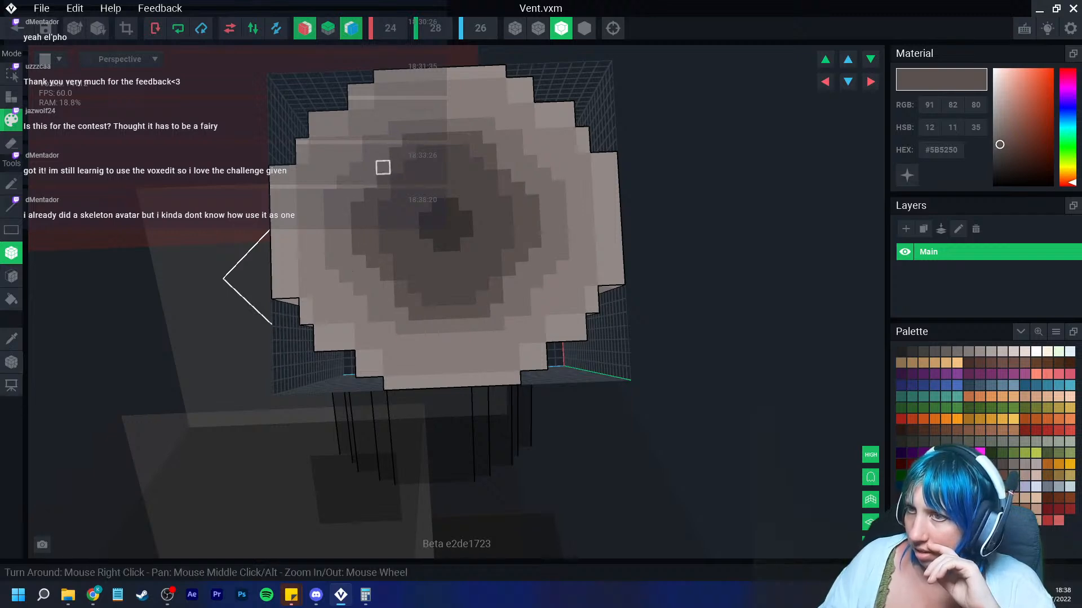
scroll(345, 222, "down", 3)
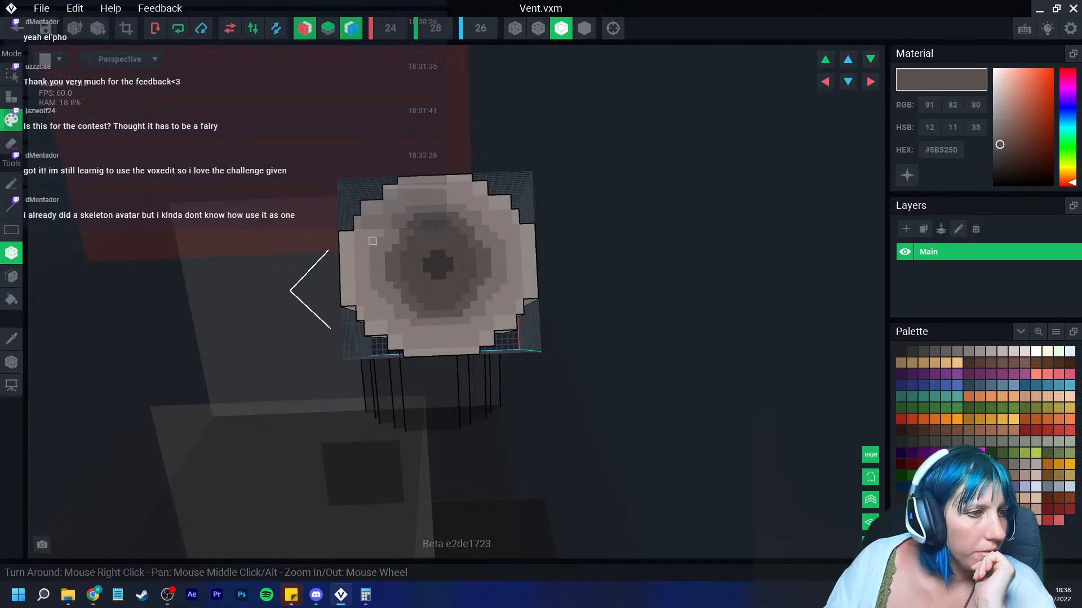
Step: Return to the building scene and clone the Vent model, naming the clone Vent mid
left_click(17, 27)
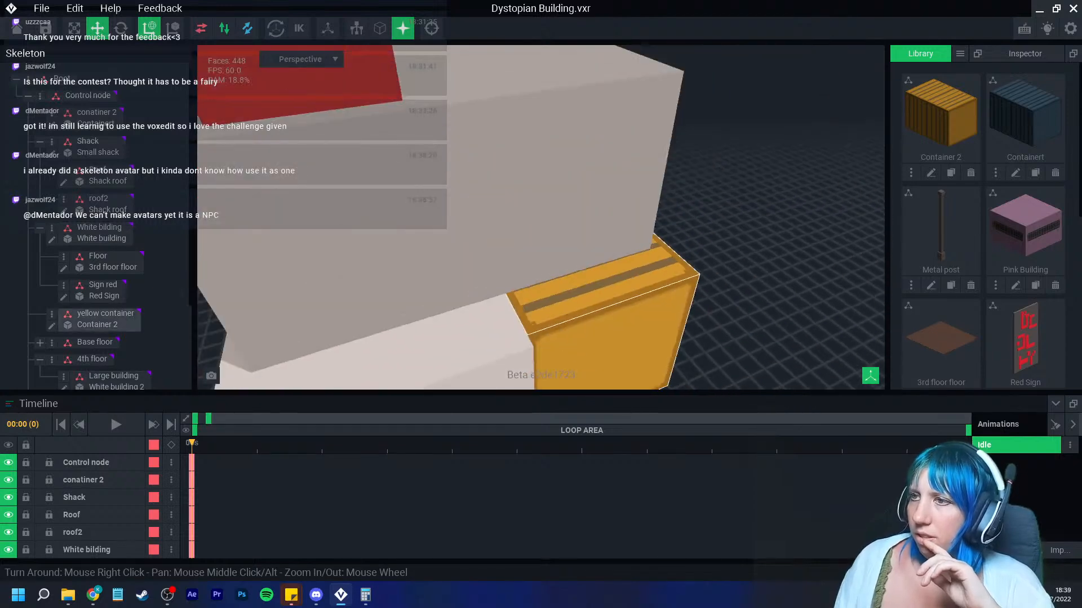
scroll(545, 184, "down", 5)
right_click_drag(545, 184, 552, 145)
scroll(570, 81, "up", 5)
scroll(1025, 282, "down", 5)
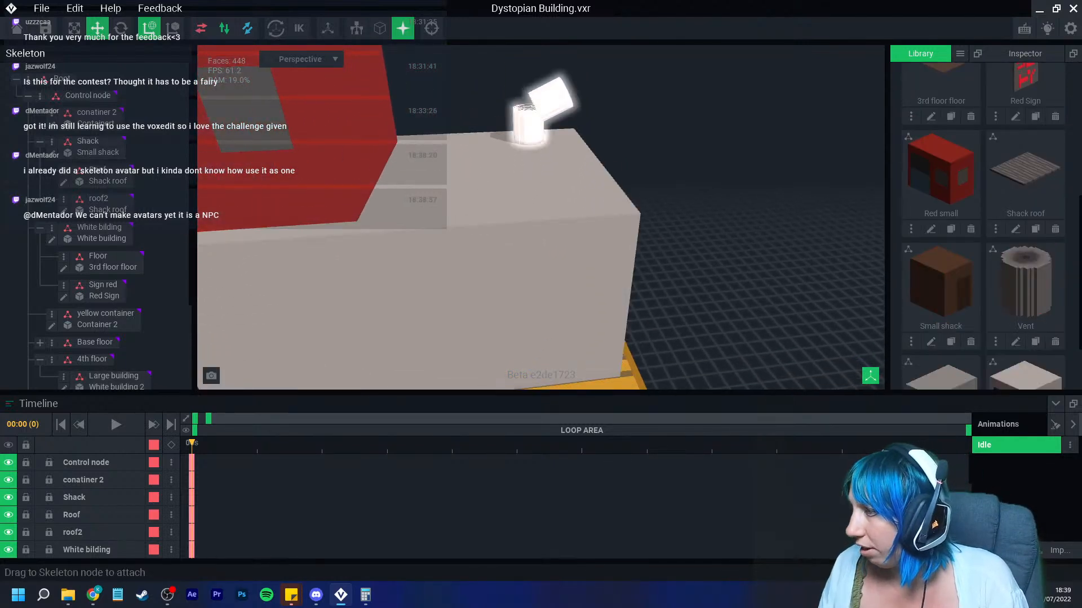
left_click(1035, 341)
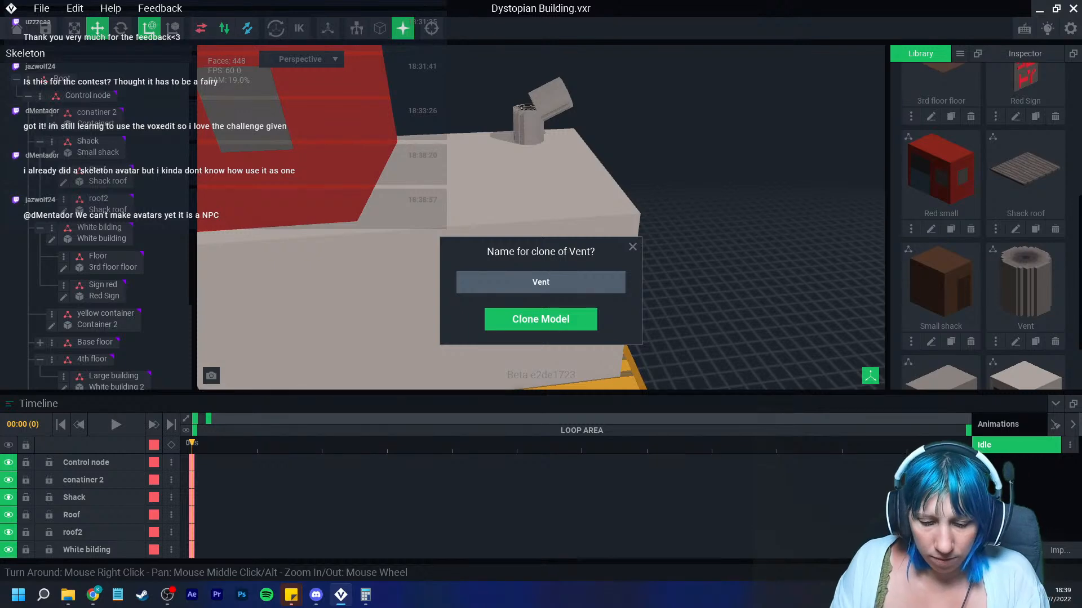
type("mid")
key("Return")
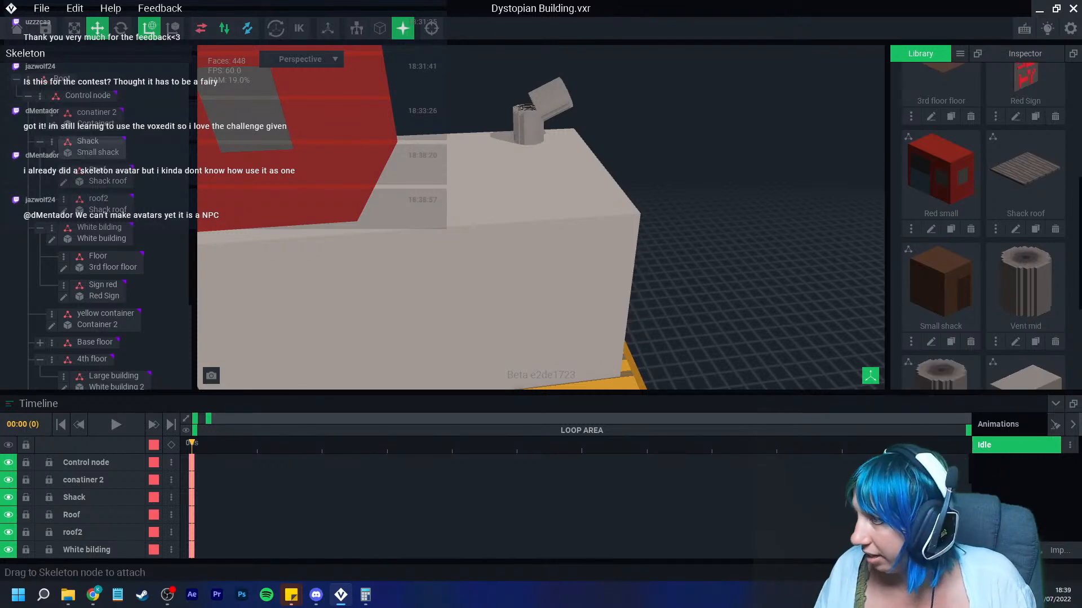
Step: Open Vent mid for editing and erase voxels from its top face
scroll(1014, 198, "down", 3)
left_click(1015, 145)
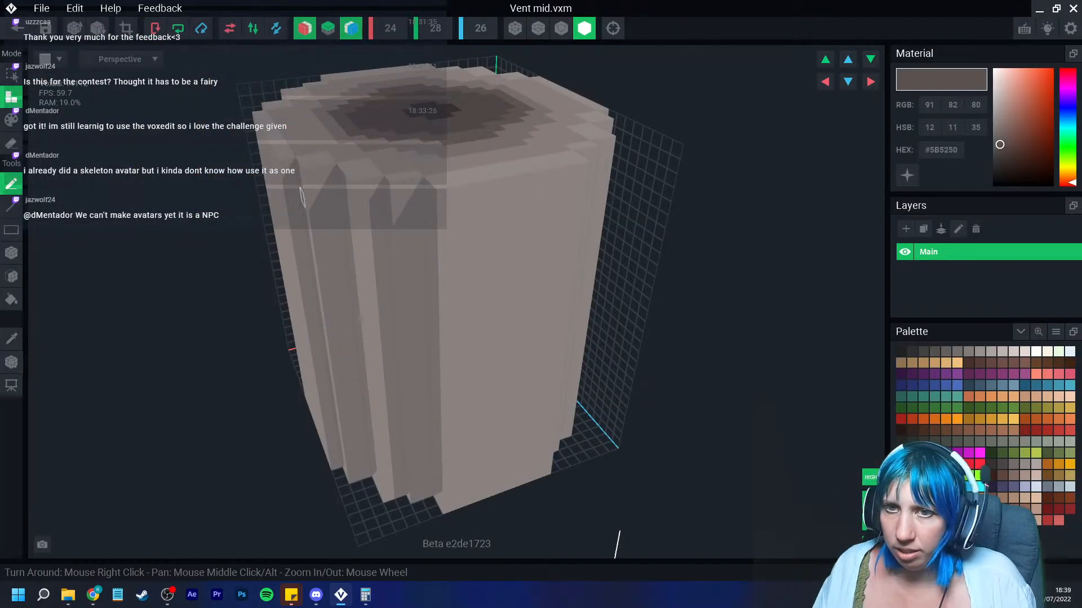
left_click(12, 276)
left_click(11, 144)
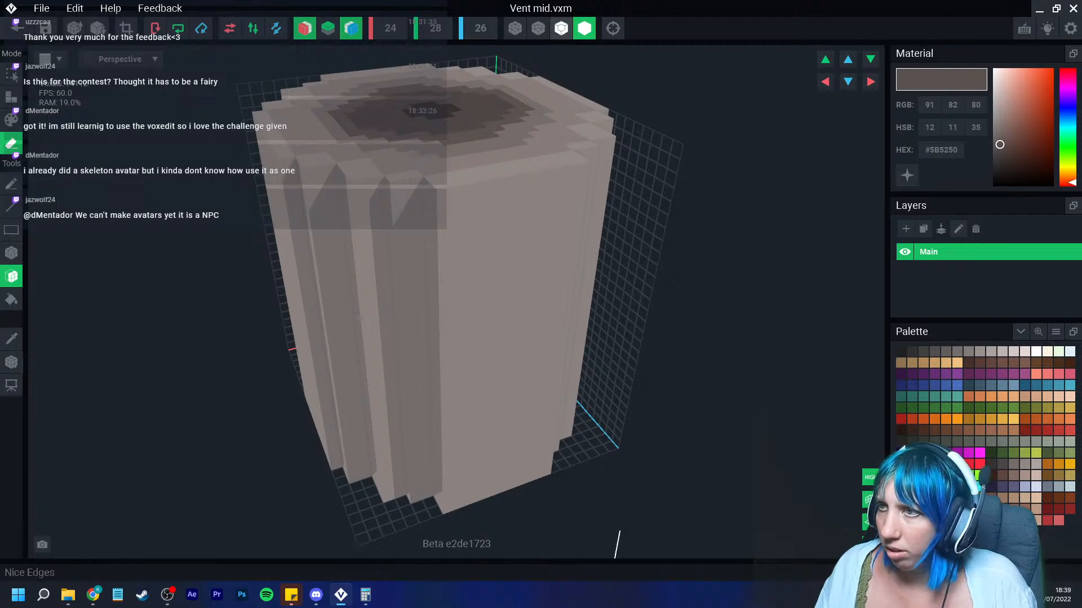
left_click(561, 28)
right_click_drag(404, 113, 402, 161)
left_click(379, 116)
left_click(356, 120)
left_click(322, 124)
left_click(321, 127)
left_click(322, 133)
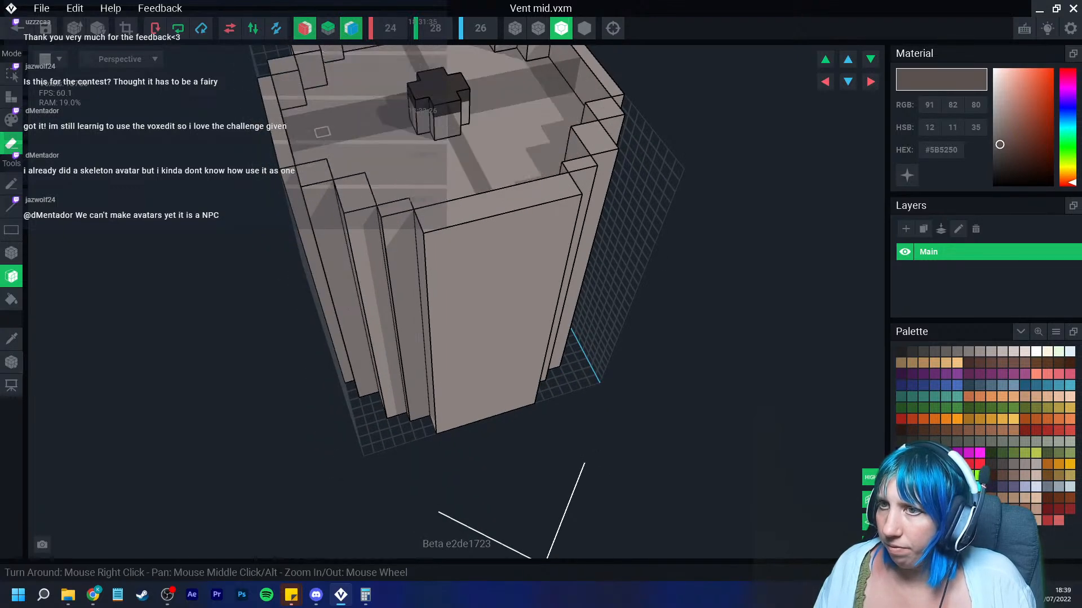
Step: Erase more voxels along the top edges of the ribs on Vent mid
left_click(436, 93)
left_click(439, 107)
left_click(284, 153)
left_click(284, 156)
left_click(321, 172)
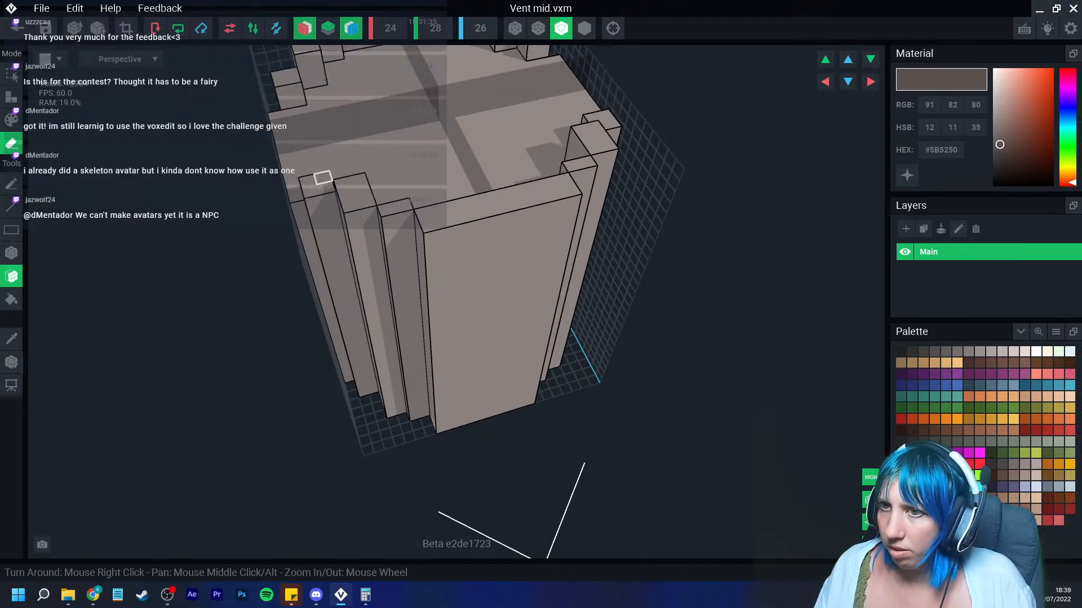
left_click(322, 178)
left_click(349, 194)
left_click(355, 207)
left_click(388, 195)
left_click(425, 218)
left_click(424, 227)
left_click(395, 219)
left_click(357, 221)
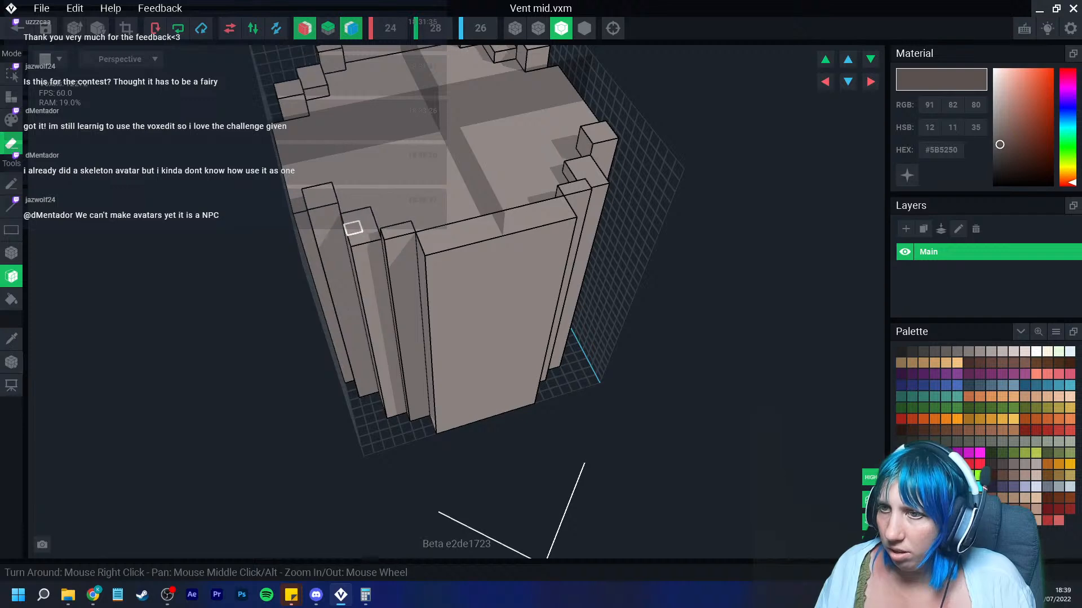
left_click(328, 199)
left_click(328, 201)
left_click(353, 225)
left_click(397, 231)
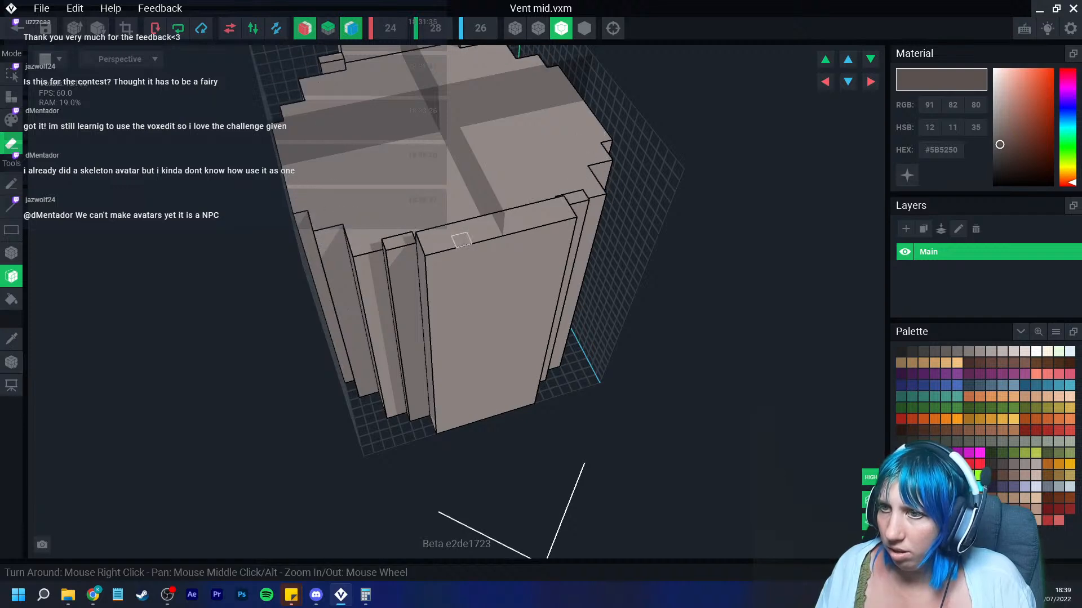
left_click(460, 240)
left_click(405, 239)
left_click(424, 247)
left_click(423, 242)
left_click(422, 236)
left_click(421, 225)
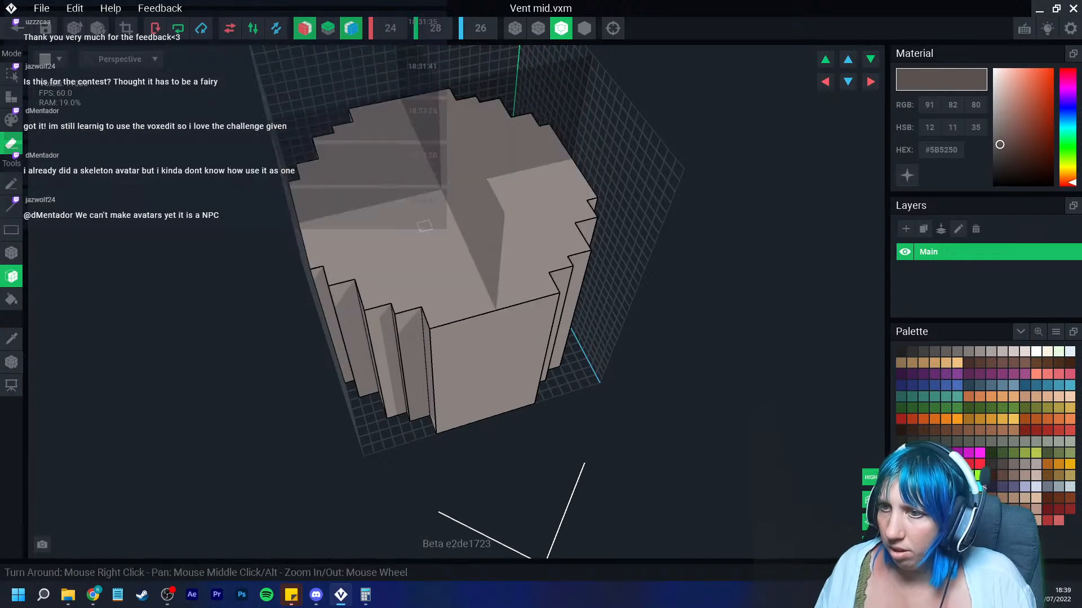
right_click_drag(424, 226, 417, 203)
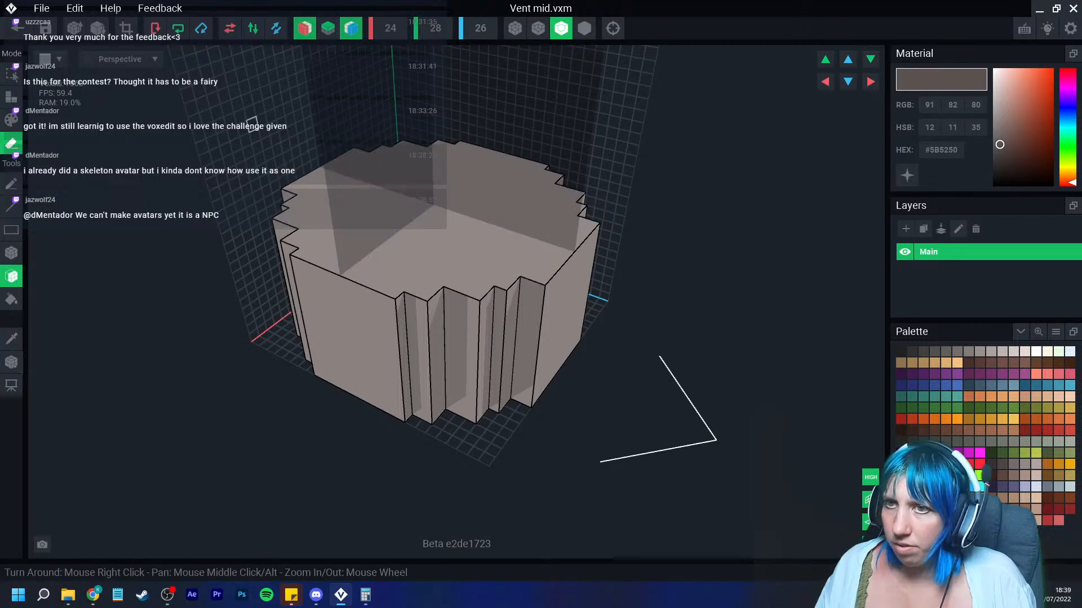
scroll(252, 123, "up", 3)
Step: Save Vent mid and return to the building scene
left_click(11, 363)
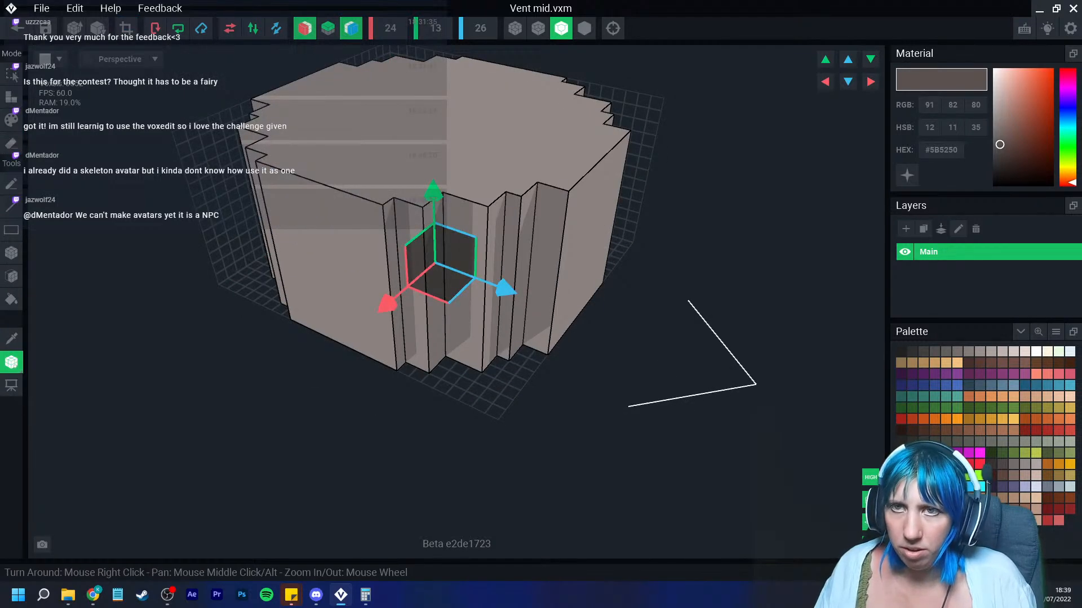
left_click(16, 25)
left_click(422, 216)
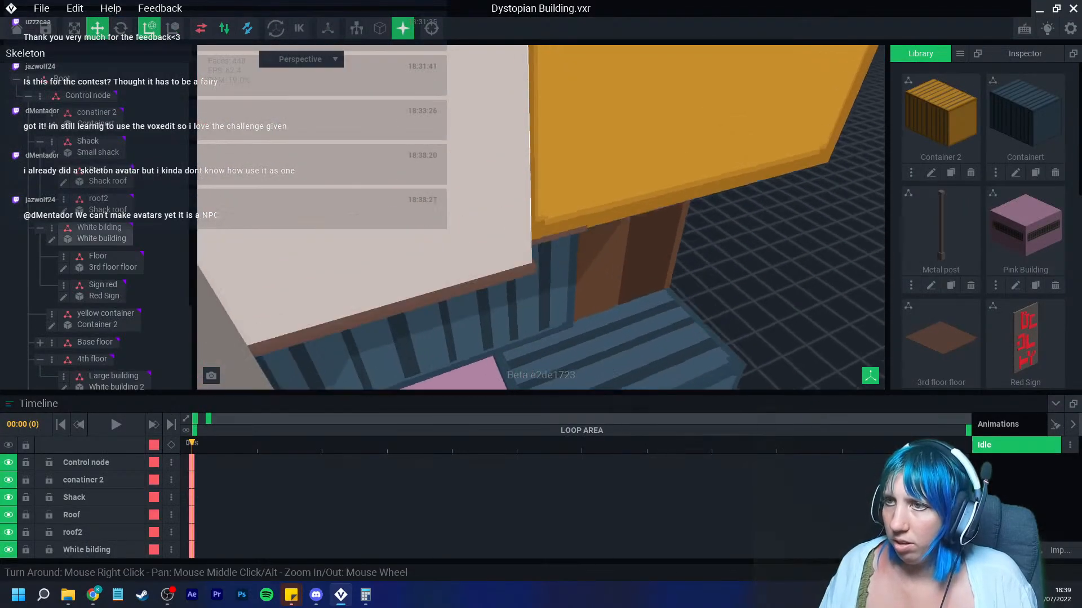
Step: Select the Vent node and add a child node named mid
scroll(524, 248, "down", 4)
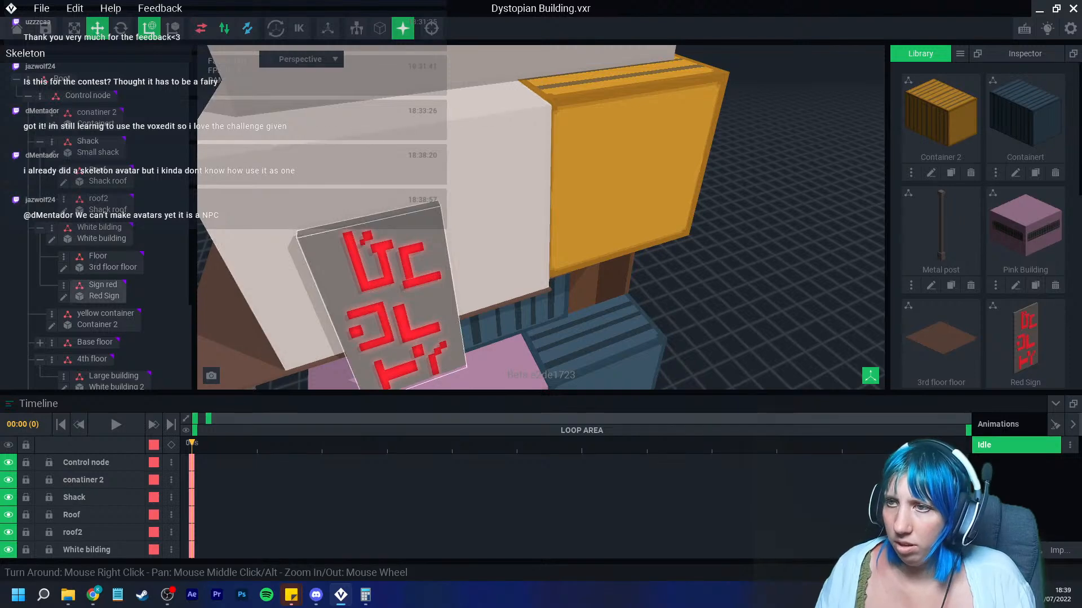
middle_click_drag(479, 141, 464, 315)
left_click(416, 149)
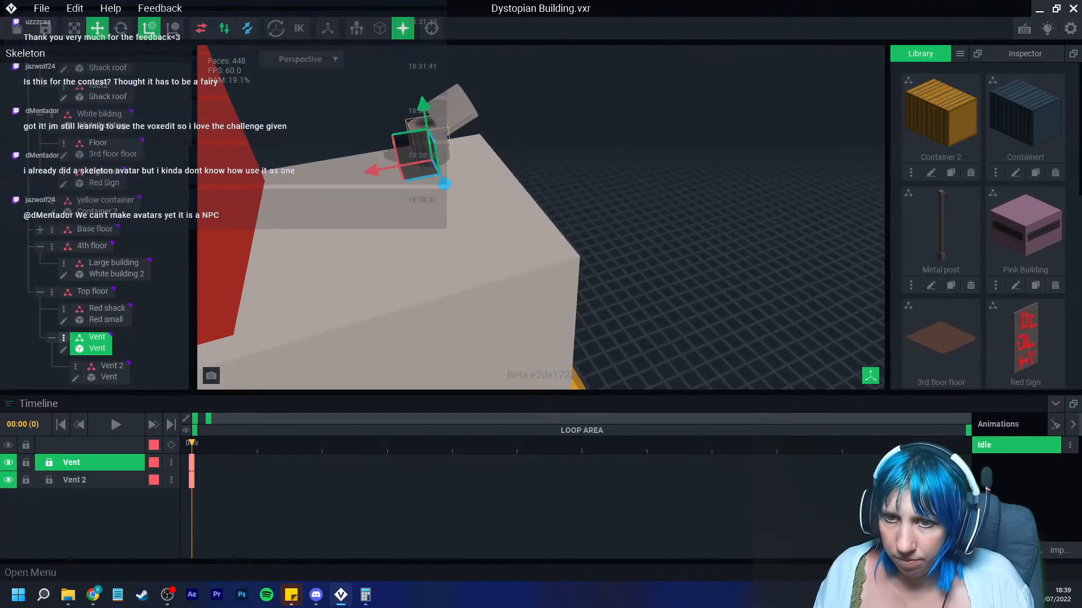
left_click(64, 336)
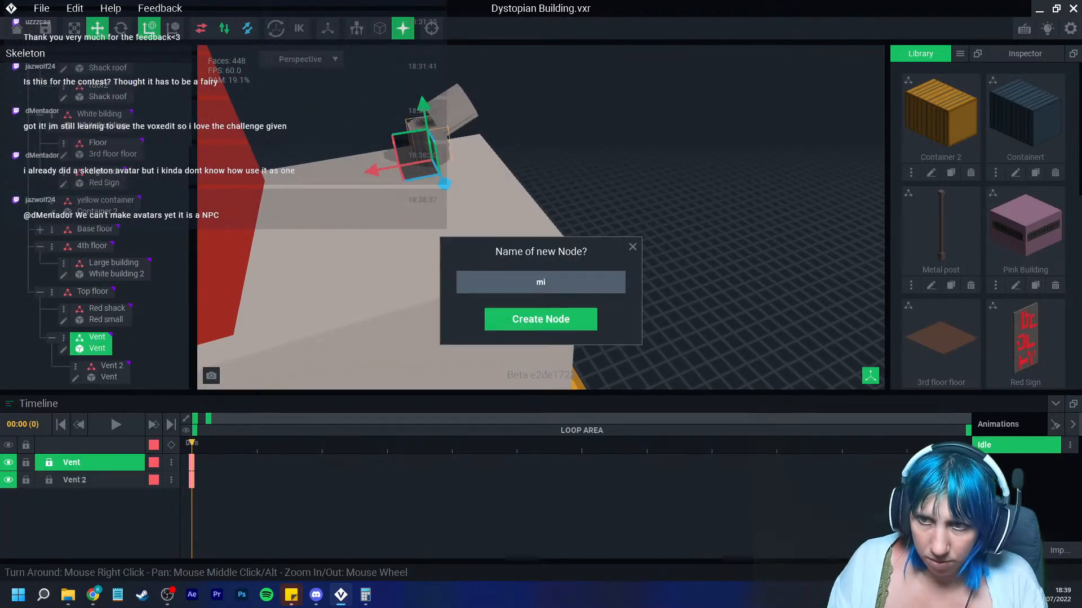
type("d")
key("Return")
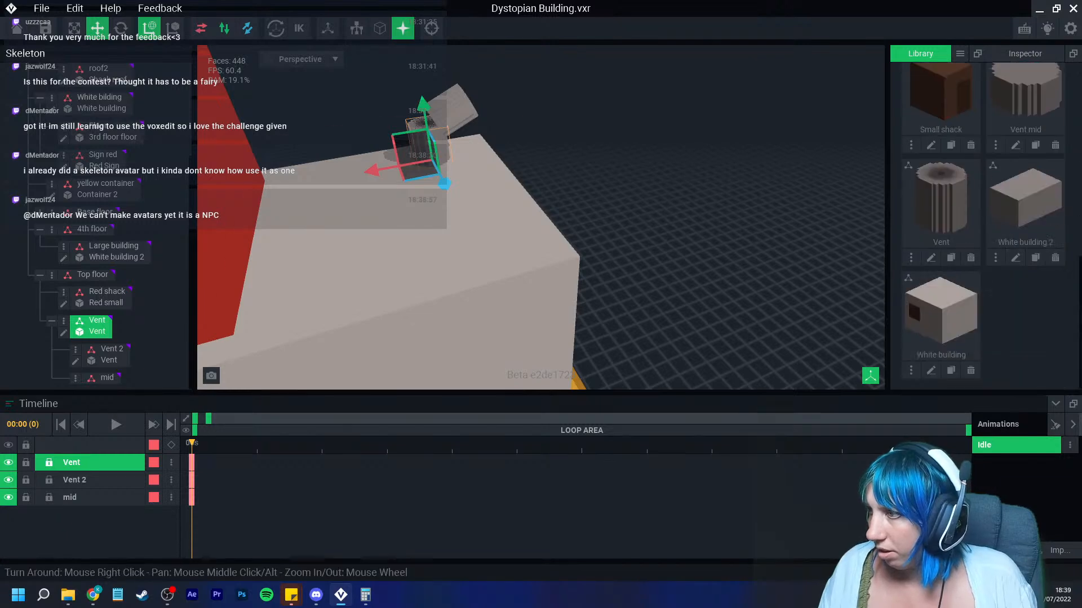
Step: Attach the Vent mid model from the library to the mid node
left_click_drag(1026, 99, 137, 410)
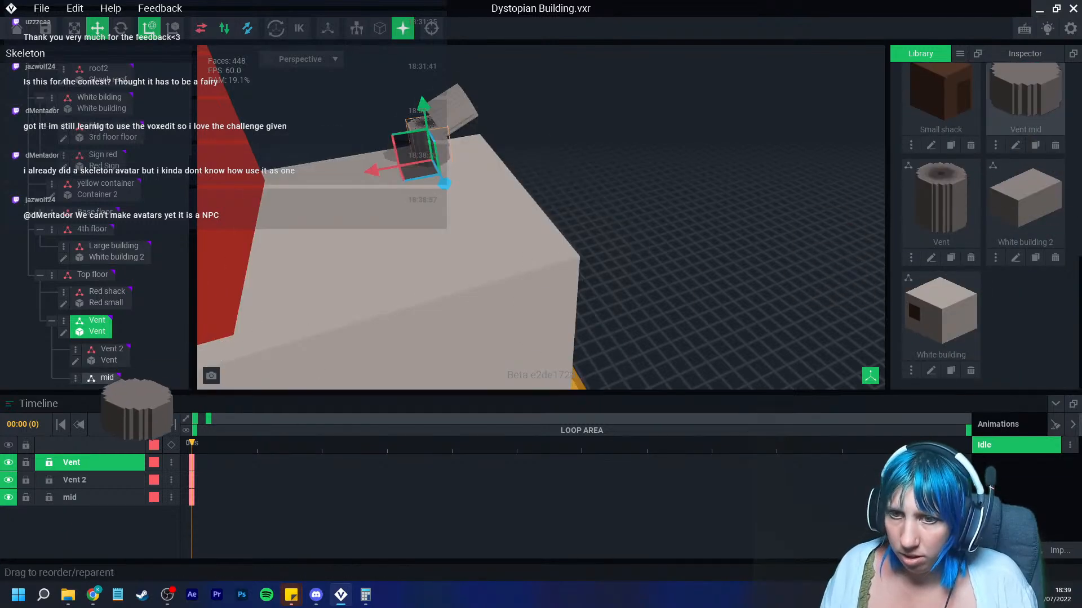
left_click_drag(105, 378, 106, 378)
scroll(383, 169, "down", 3)
scroll(423, 149, "up", 5)
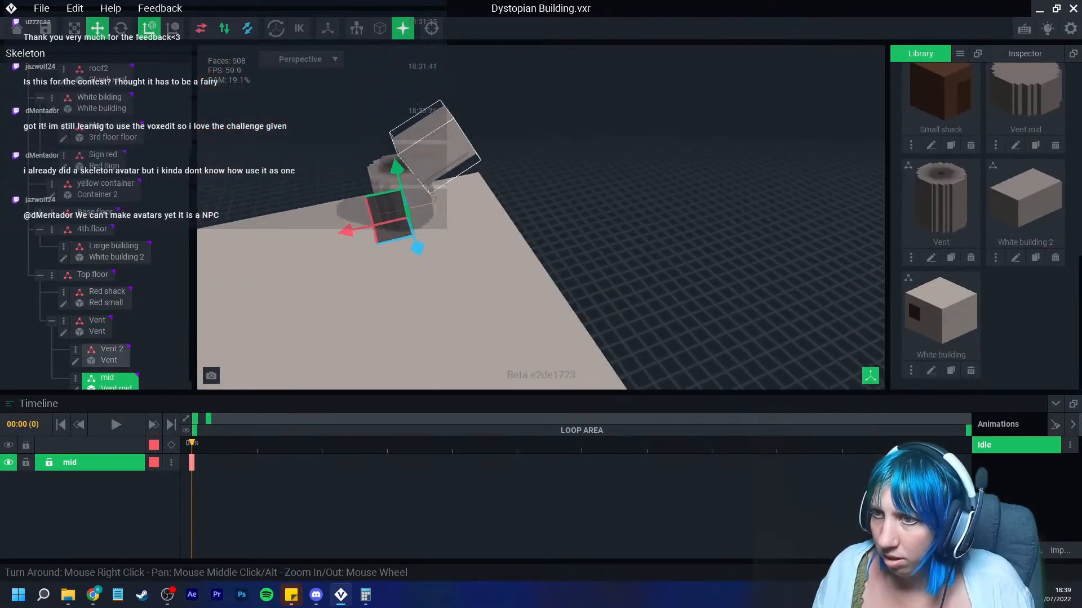
Step: Move and rotate the mid node so Vent mid sits at the pipe's bend
scroll(403, 161, "up", 3)
left_click_drag(326, 171, 308, 114)
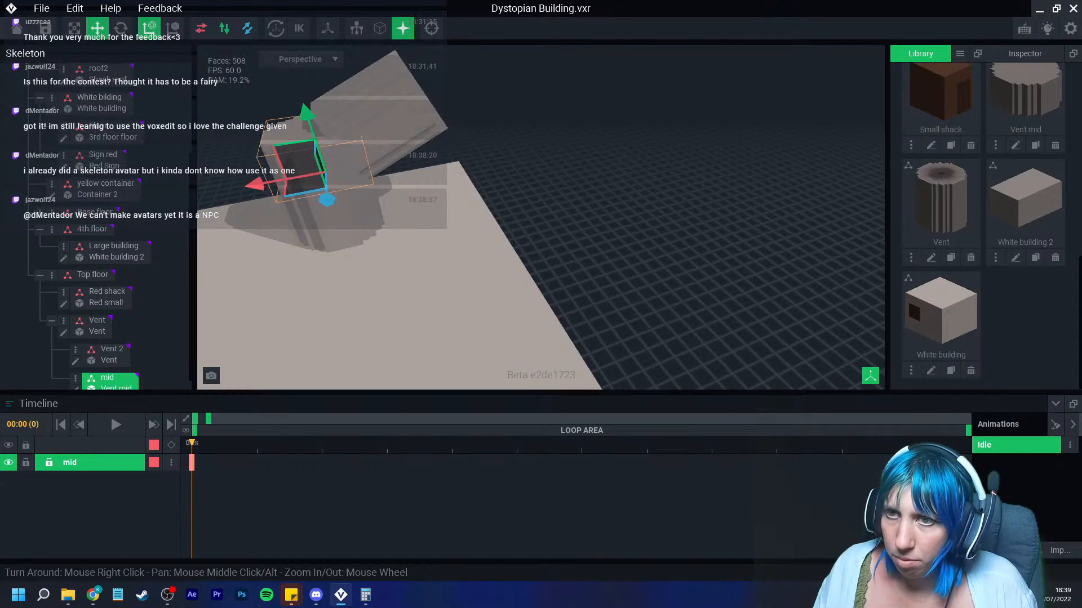
left_click(121, 29)
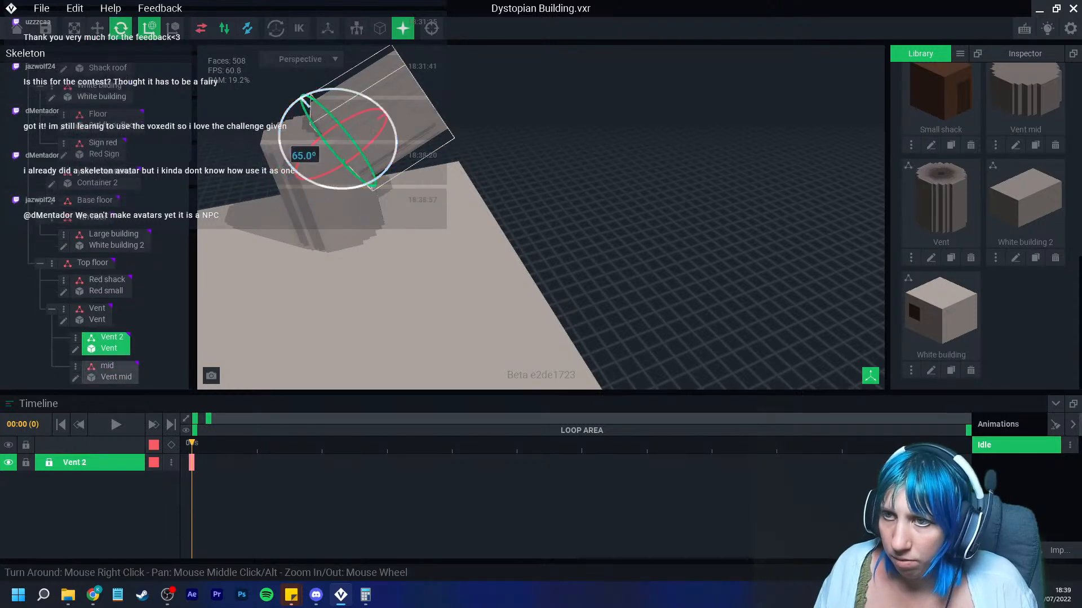
left_click_drag(340, 123, 376, 143)
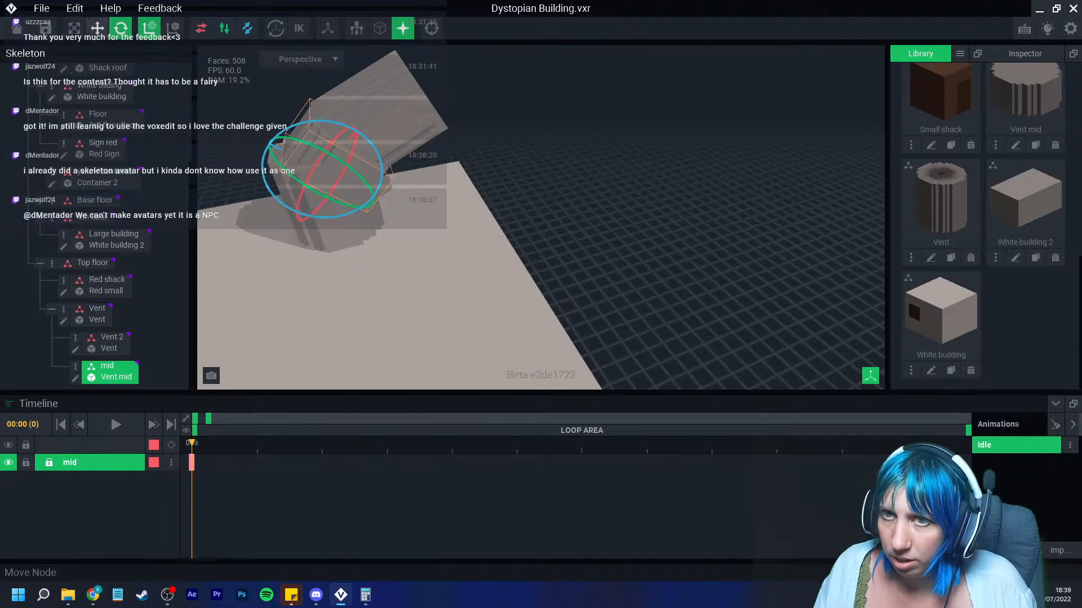
left_click(97, 28)
left_click_drag(260, 140, 251, 136)
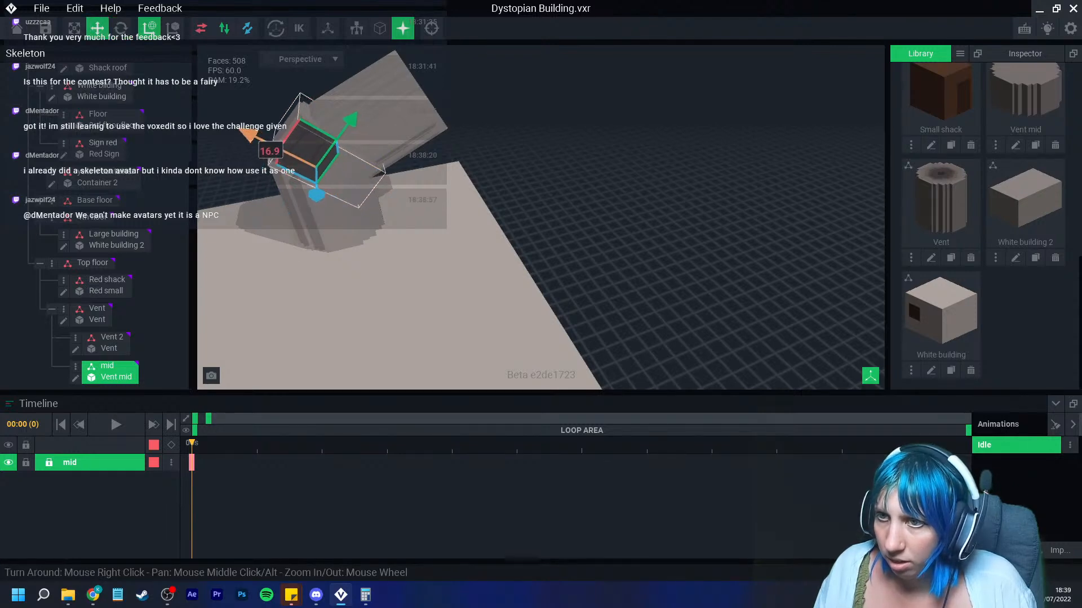
Step: Open Vent mid for editing and sample the #918987 grey from the model
left_click(75, 378)
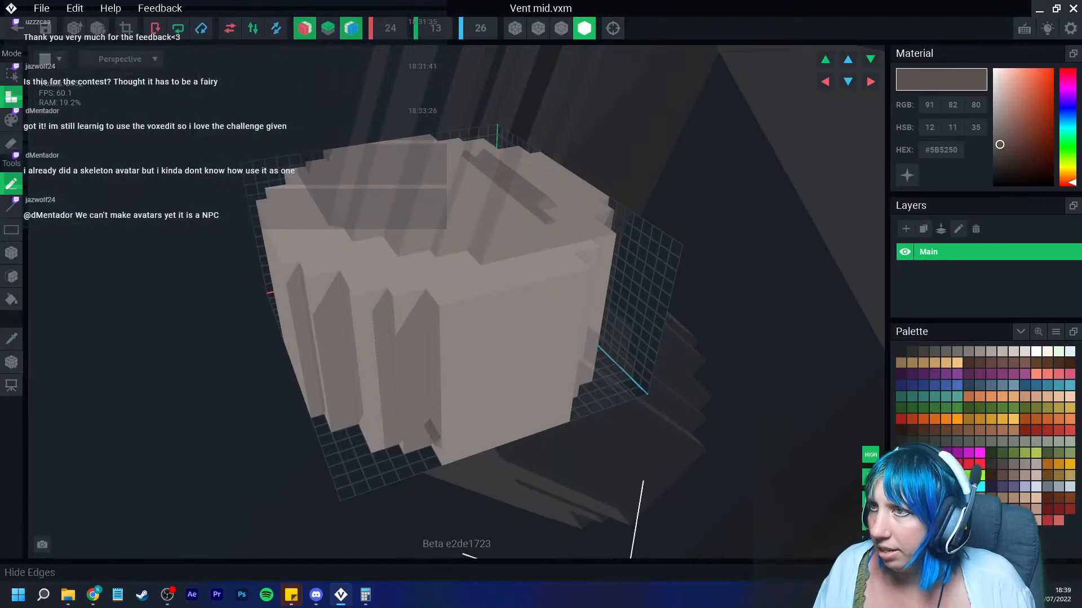
left_click(561, 28)
mouse_move(510, 247)
right_mouse_down()
mouse_move(537, 164)
mouse_move(504, 218)
right_mouse_up()
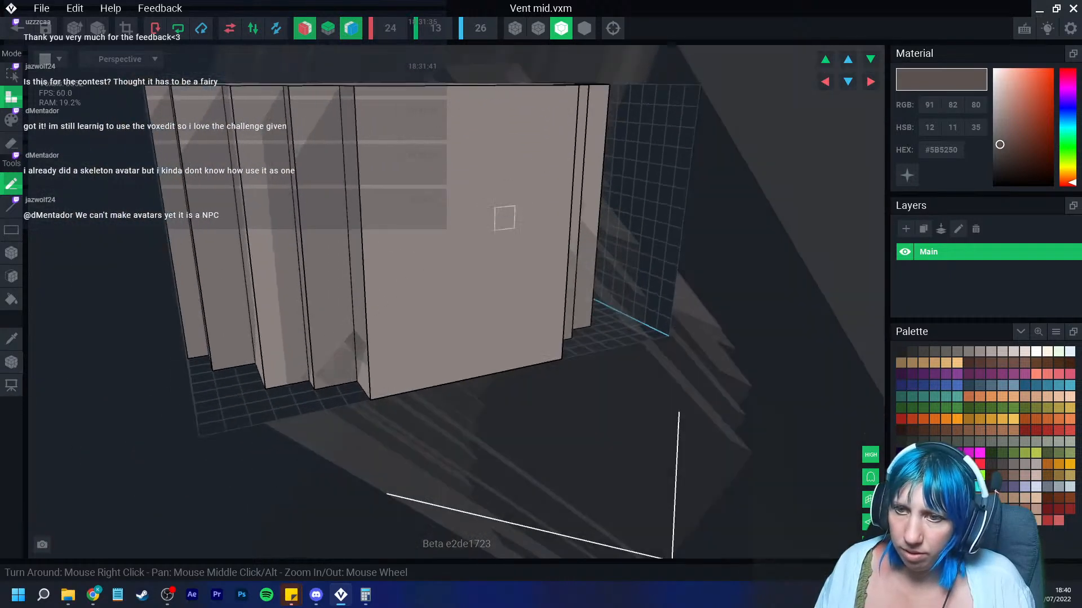
left_click(11, 276)
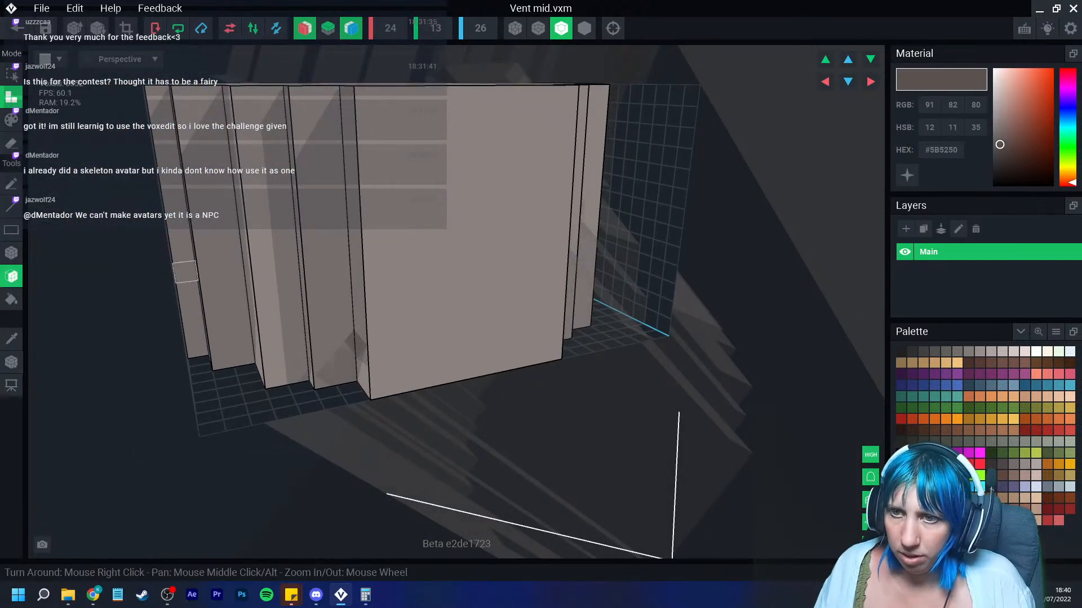
left_click(12, 339)
left_click(185, 273)
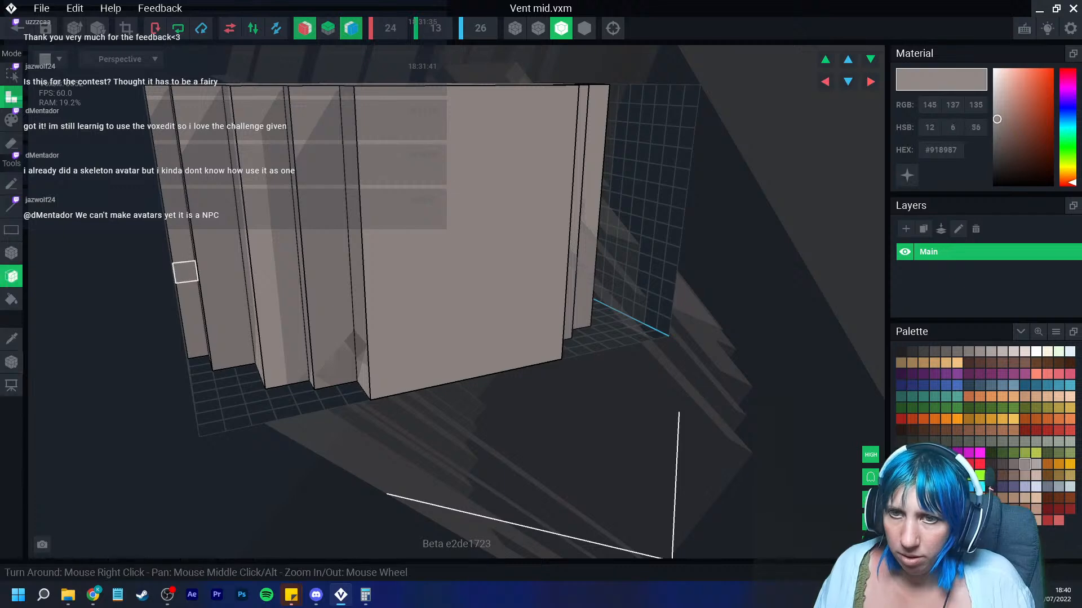
Step: Add a block of voxels to Vent mid's top and erase the excess
left_click(197, 300)
right_click_drag(214, 302, 338, 87)
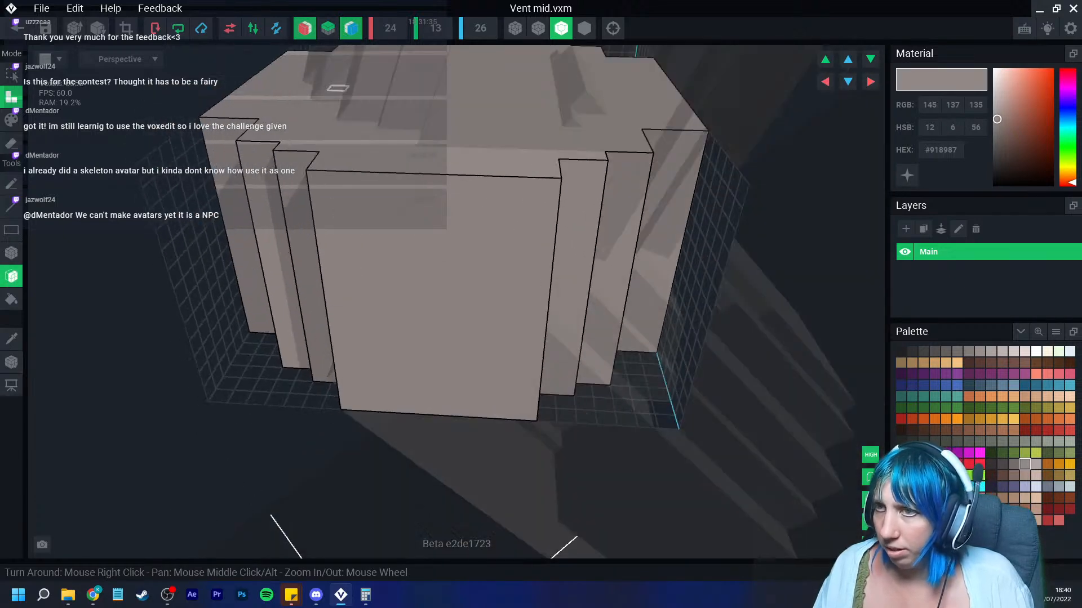
scroll(393, 172, "down", 3)
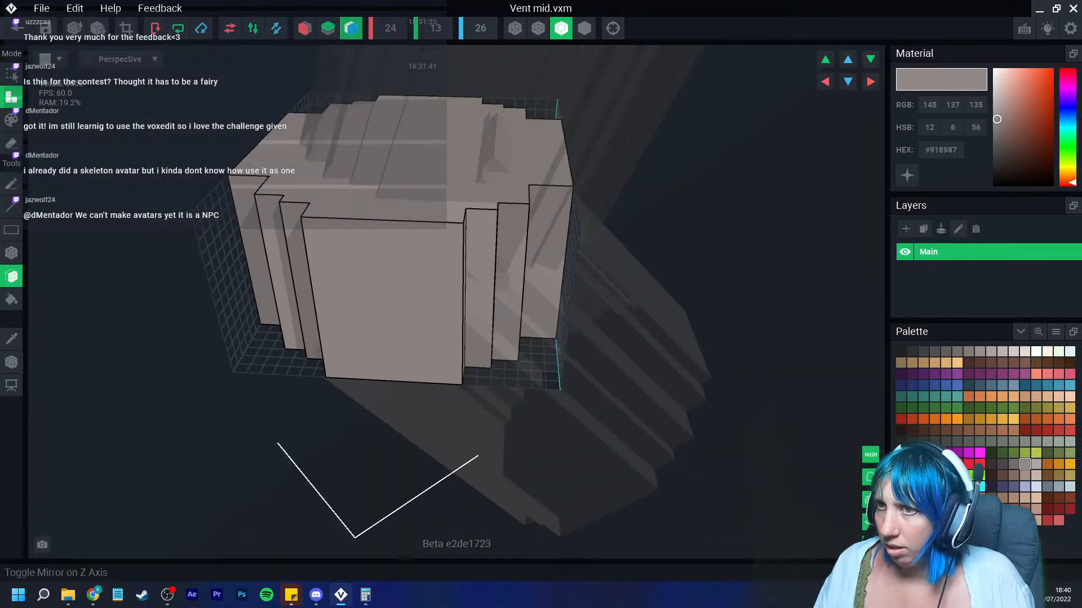
right_click_drag(328, 145, 357, 222)
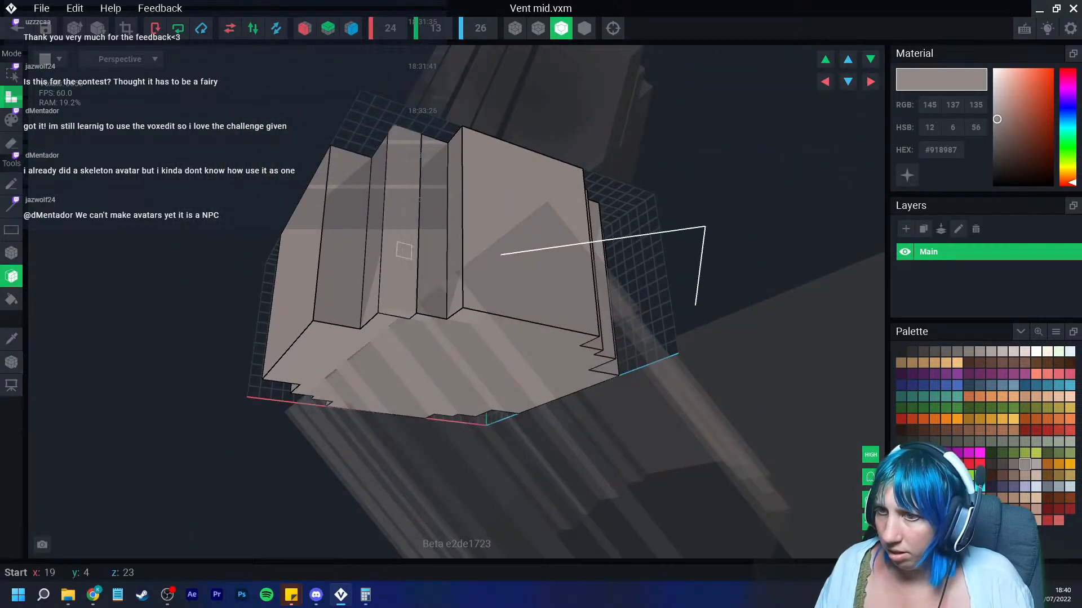
right_click_drag(382, 287, 394, 260)
key("e")
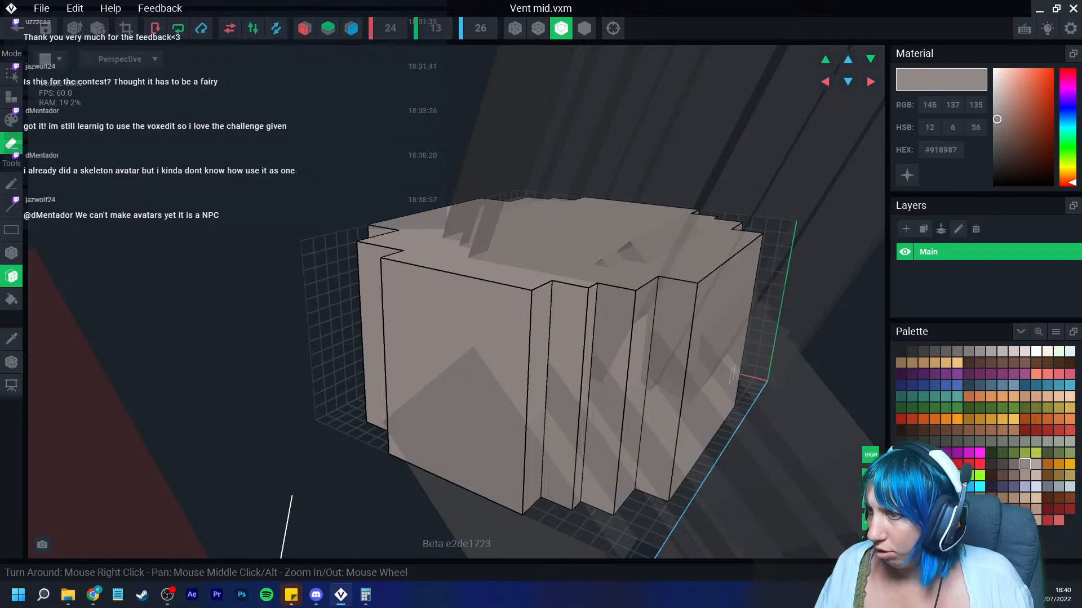
mouse_move(710, 389)
right_mouse_down()
mouse_move(678, 388)
mouse_move(671, 377)
mouse_move(669, 444)
mouse_move(615, 382)
mouse_move(735, 389)
right_mouse_up()
right_click_drag(628, 448, 435, 385)
Step: Save Vent mid and return to the building scene
left_click(17, 27)
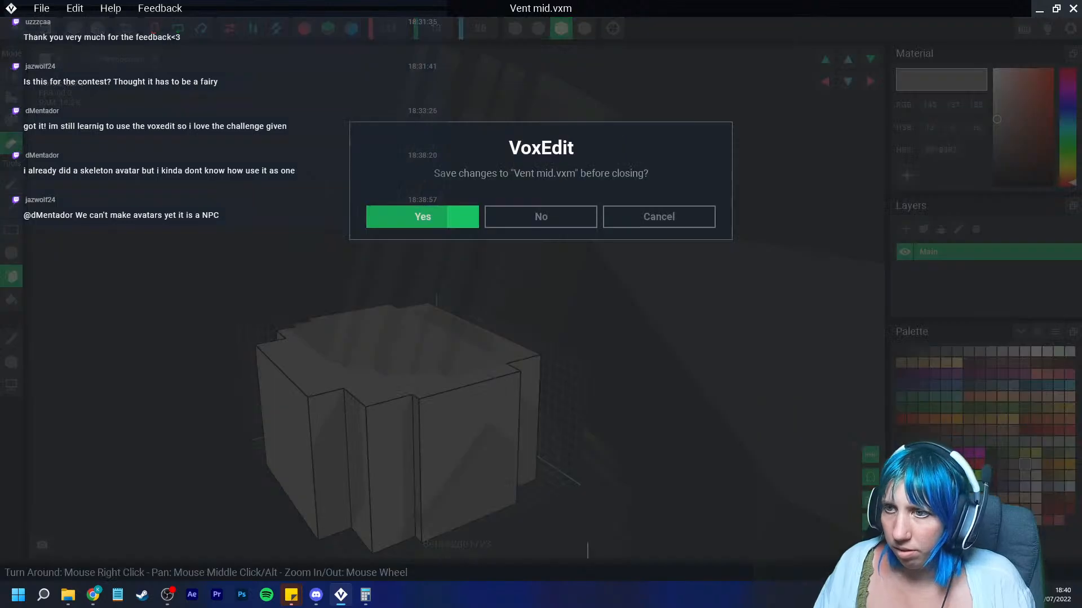
left_click(425, 216)
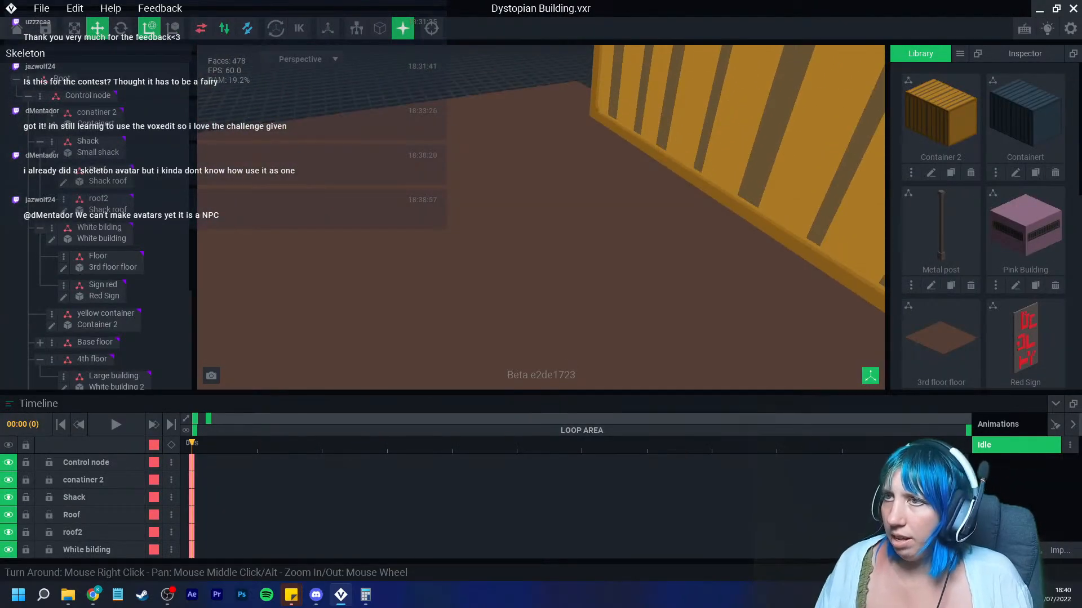
Step: Reposition the mid node so Vent mid aligns with the bent vent pipe
middle_click_drag(563, 254, 563, 107)
scroll(564, 113, "down", 6)
right_click_drag(541, 186, 569, 186)
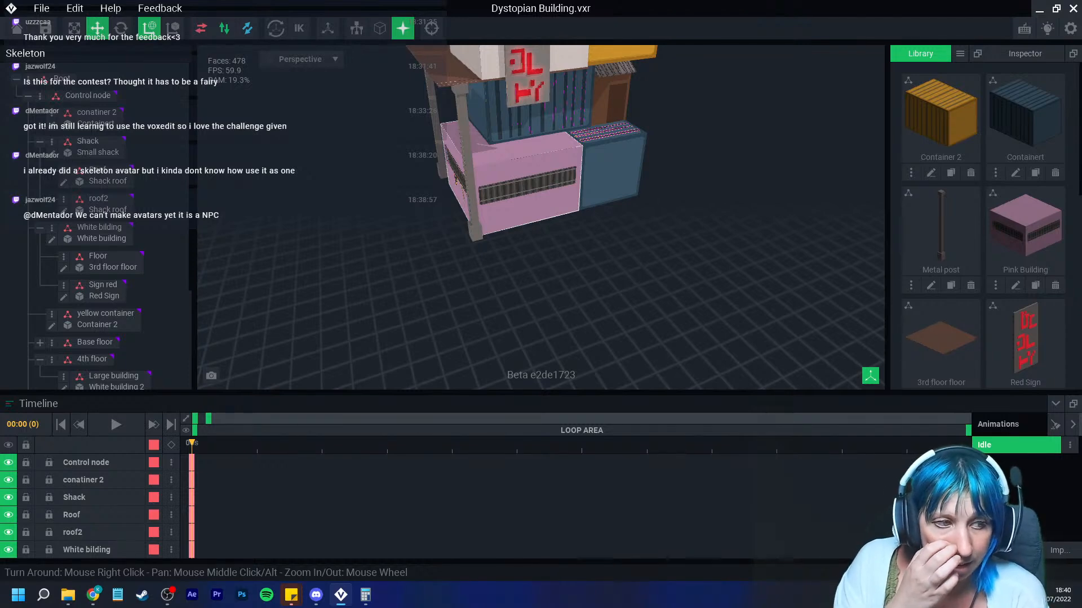
middle_click_drag(521, 143, 473, 316)
scroll(450, 164, "up", 5)
scroll(451, 158, "up", 5)
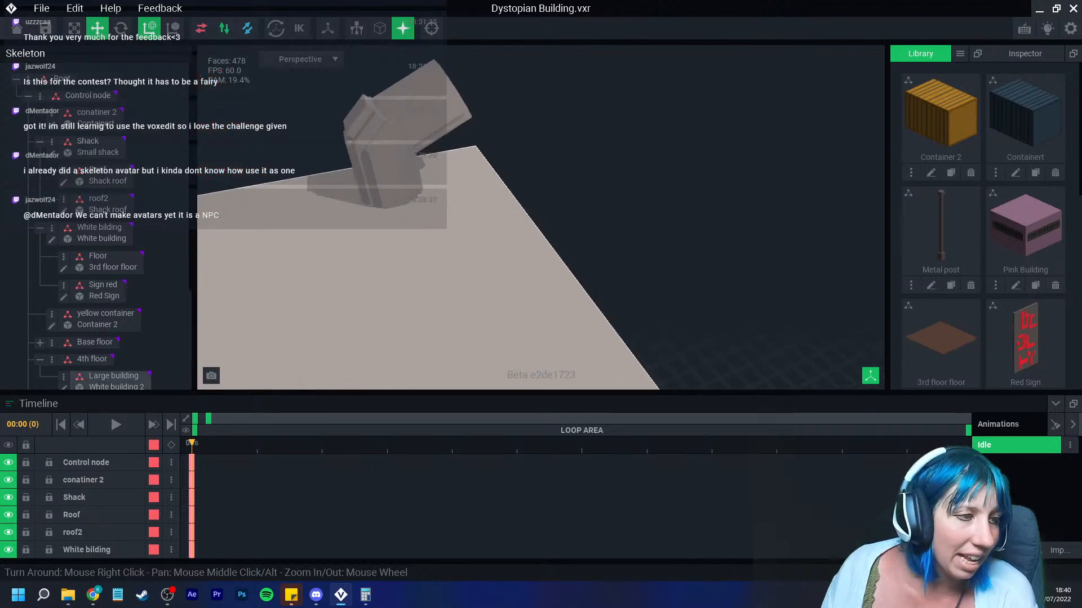
middle_click_drag(431, 166, 479, 134)
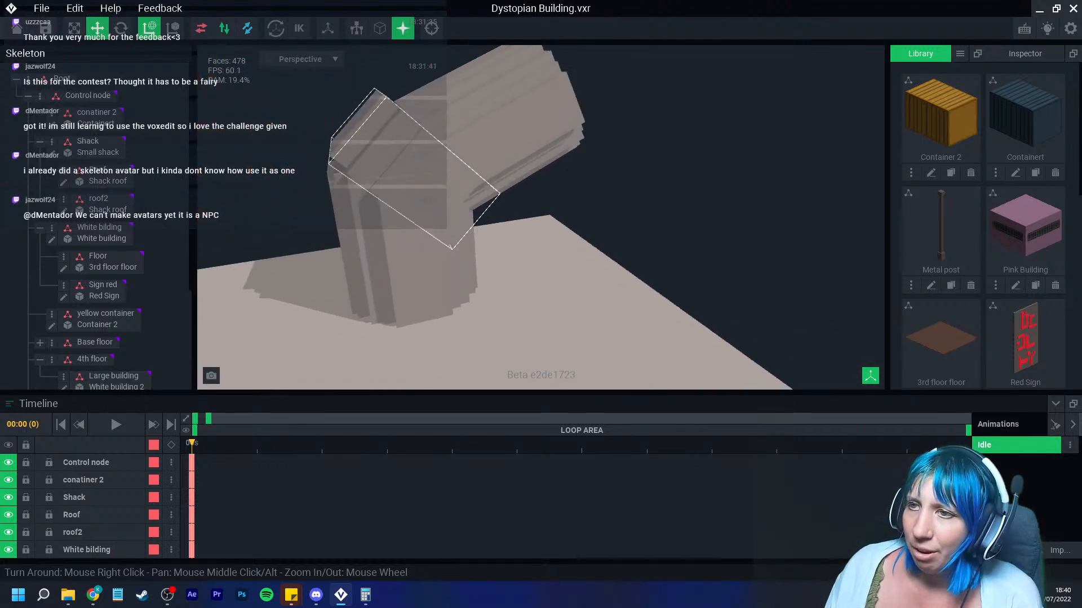
left_click(414, 169)
left_click_drag(336, 152, 348, 163)
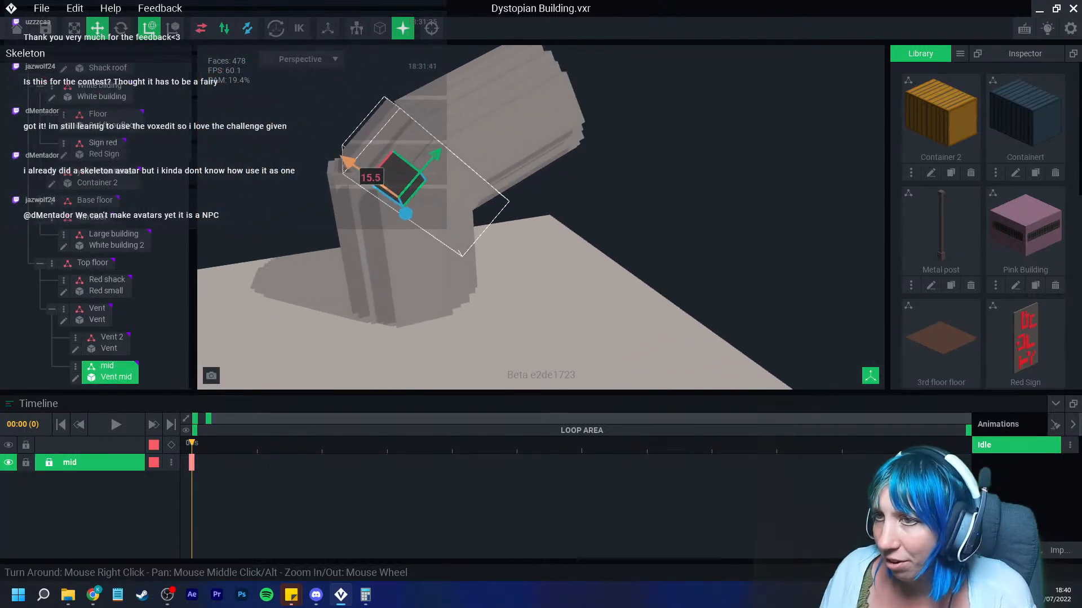
scroll(395, 214, "up", 4)
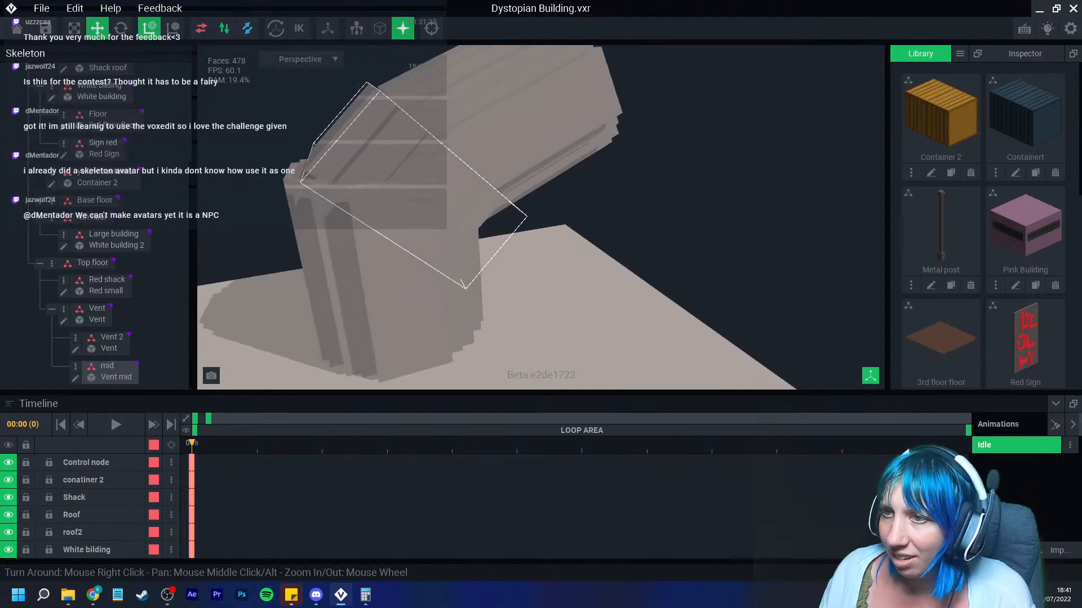
left_click_drag(309, 191, 295, 182)
left_click_drag(390, 171, 376, 186)
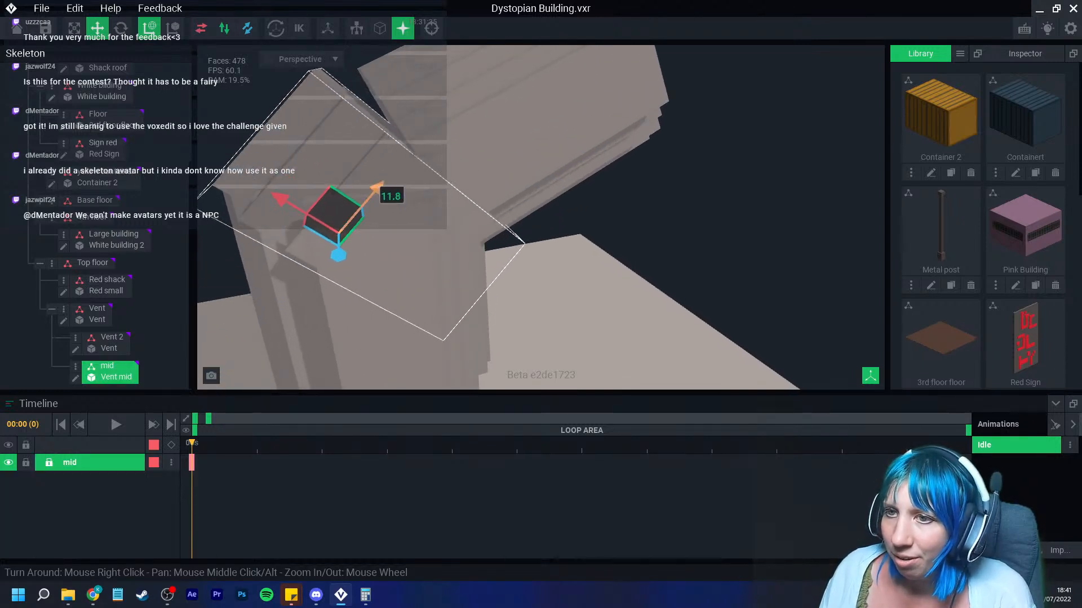
left_click_drag(280, 200, 288, 204)
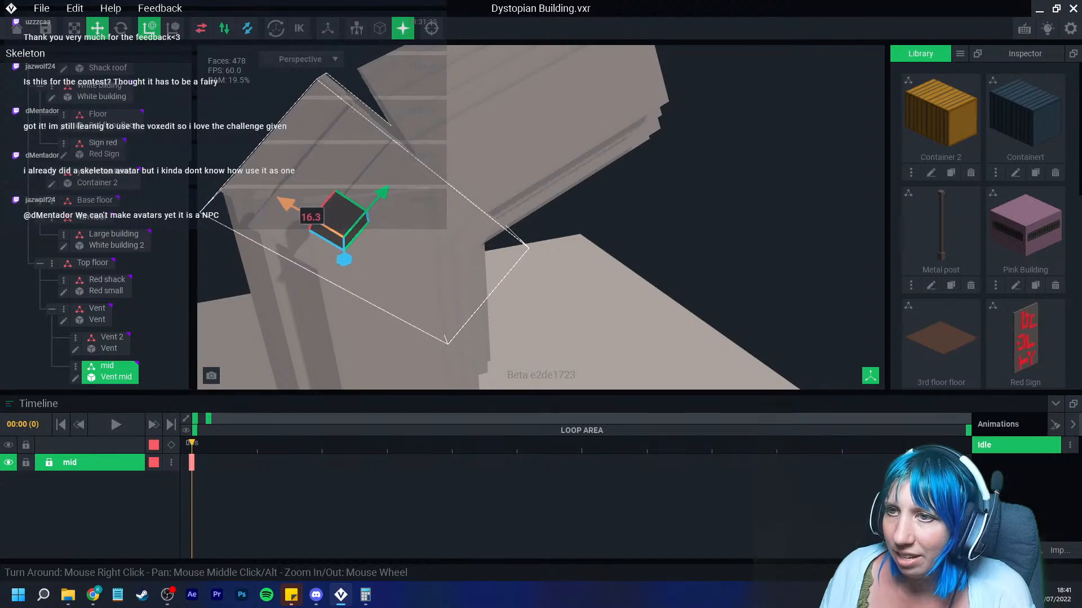
Step: Select the Vent 2 node and shift it to meet Vent mid
left_click(425, 136)
left_click(389, 169)
left_click(454, 169)
left_click_drag(465, 136, 444, 147)
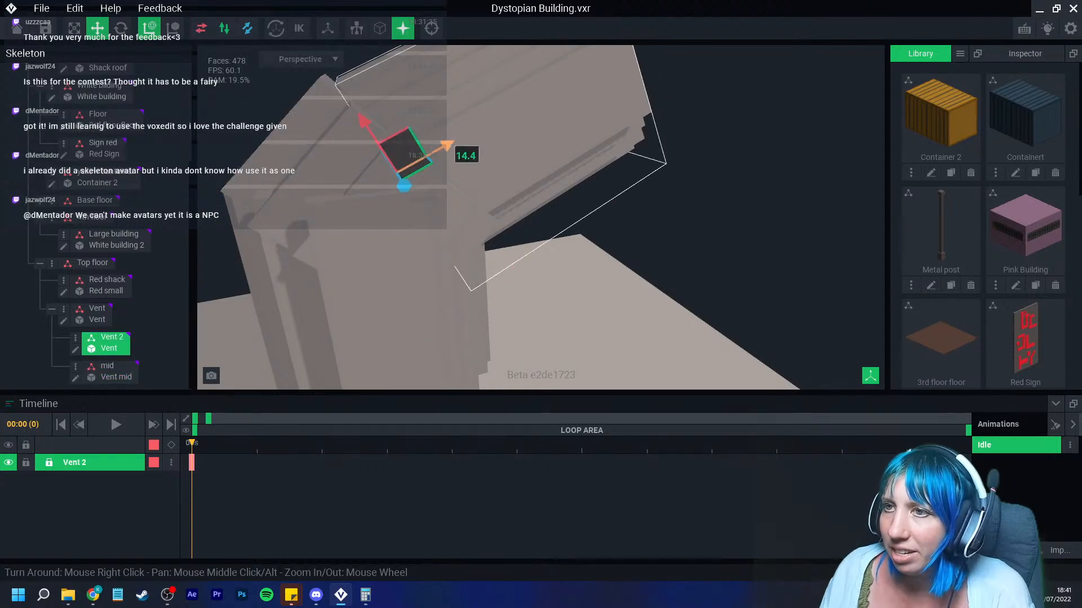
Step: Nudge the Vent 2 node slightly so it lines up with Vent mid
left_click_drag(365, 122, 354, 118)
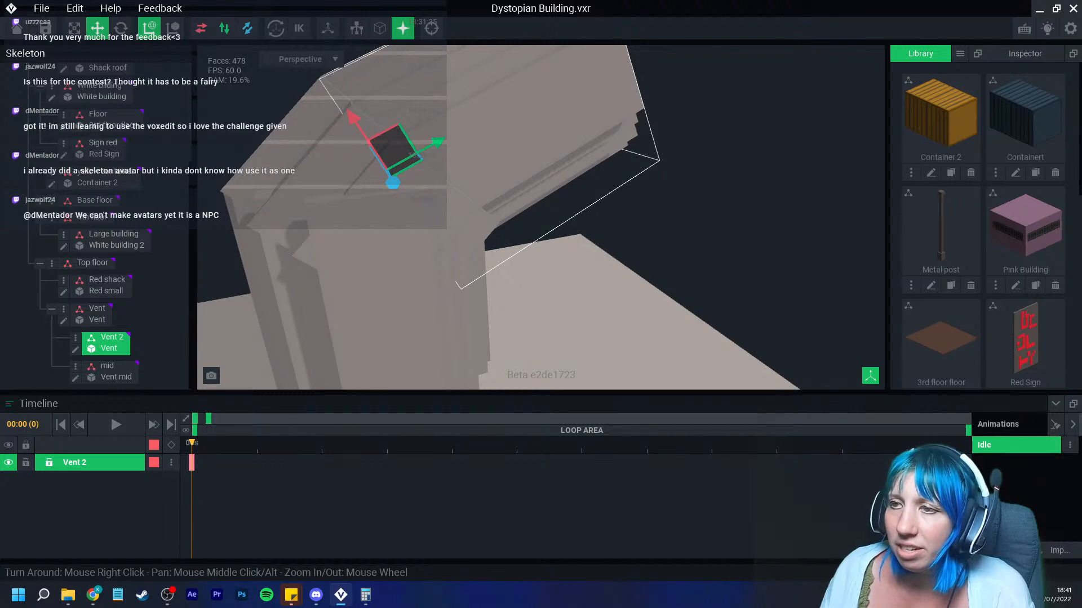
left_click(619, 220)
scroll(427, 227, "down", 3)
right_click_drag(428, 227, 338, 242)
Step: Open the Vent mid model for editing and erase the excess block of voxels from it
left_click(107, 366)
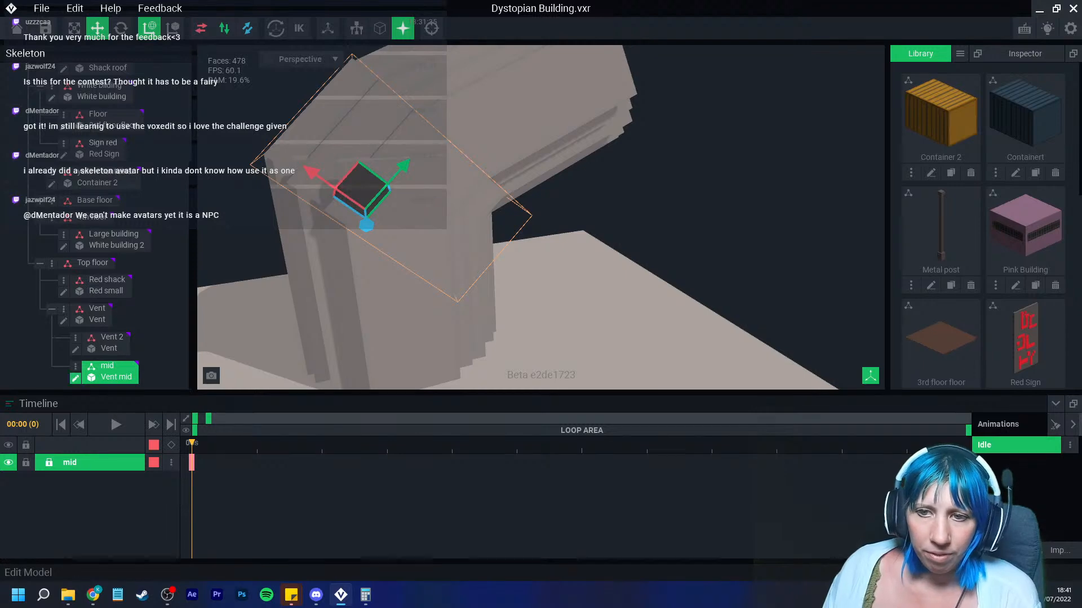
left_click(75, 378)
left_click(584, 28)
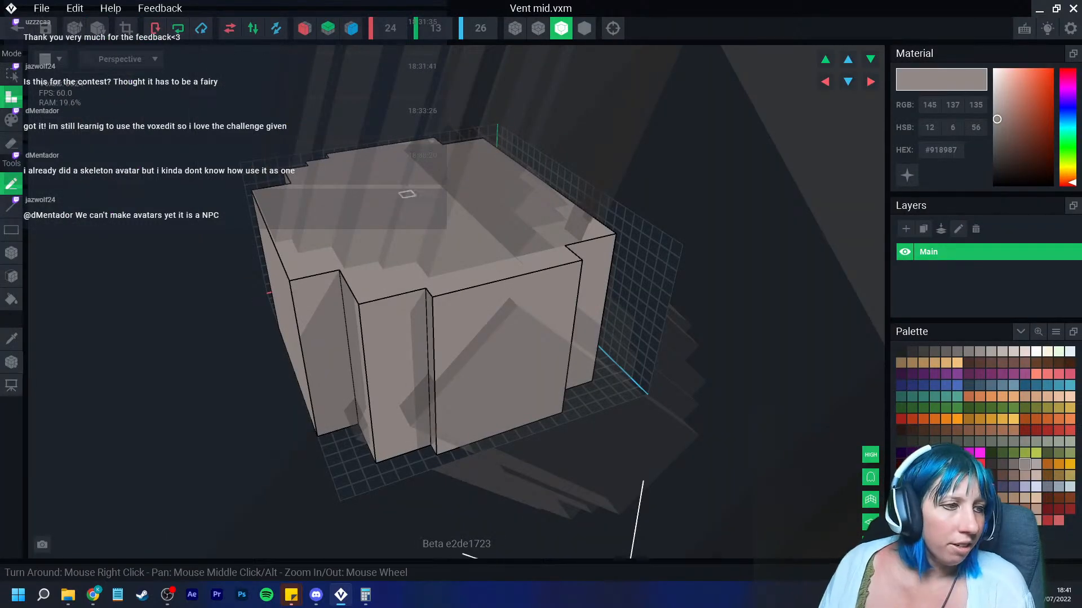
mouse_move(407, 194)
right_mouse_down()
mouse_move(417, 191)
mouse_move(401, 198)
right_mouse_up()
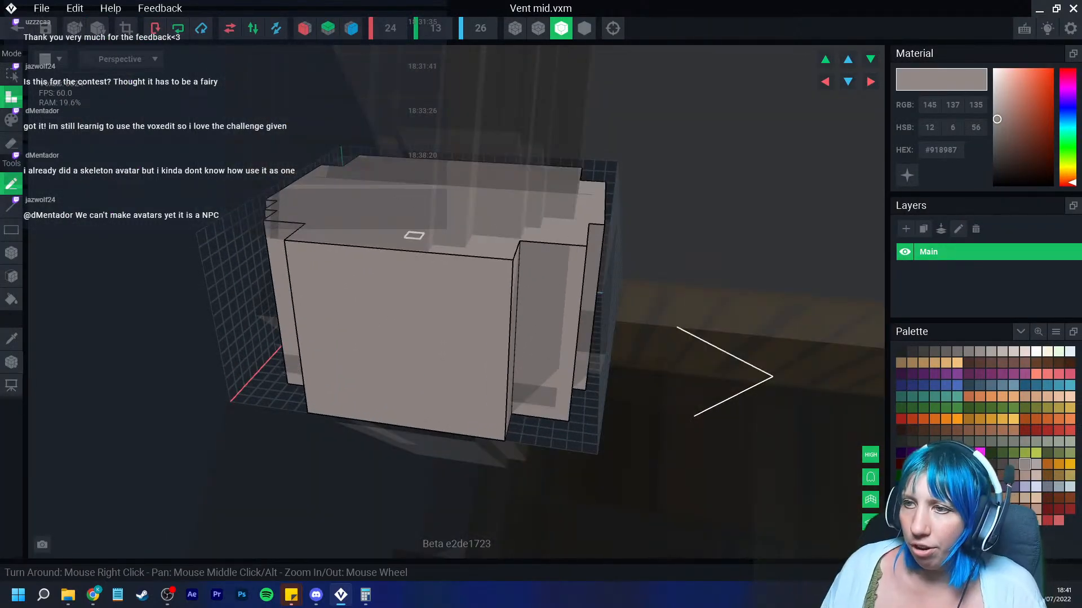
left_click(11, 276)
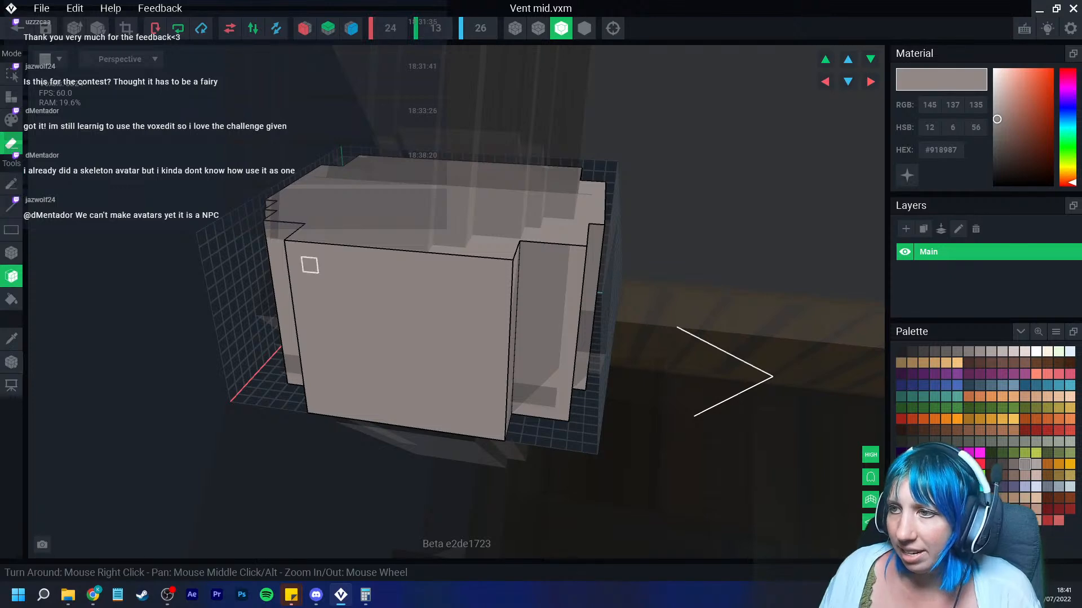
right_click_drag(309, 263, 512, 338)
scroll(490, 293, "down", 8)
scroll(512, 339, "up", 6)
right_click_drag(437, 307, 617, 289)
Step: Reduce Vent mid's volume resolution to fit the voxels and return to the building scene
scroll(319, 285, "up", 2)
scroll(339, 283, "down", 2)
left_click(98, 28)
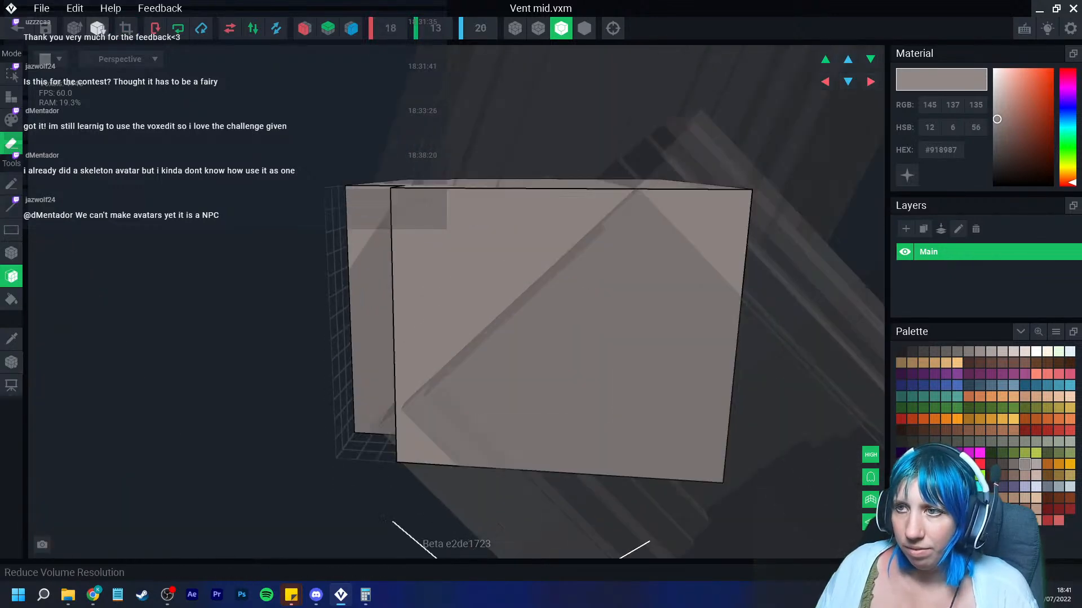
left_click(17, 28)
left_click(423, 217)
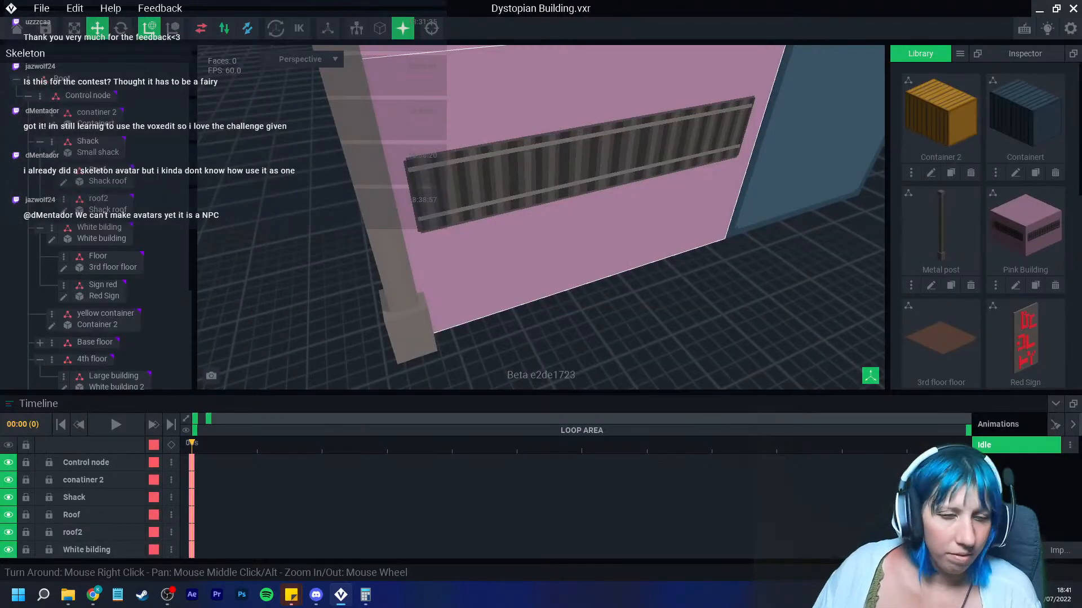
Step: Select the Vent 2 node and move it along its axis to meet the trimmed Vent mid
middle_click_drag(541, 141, 535, 316)
middle_click_drag(648, 90, 654, 242)
middle_click_drag(654, 113, 637, 304)
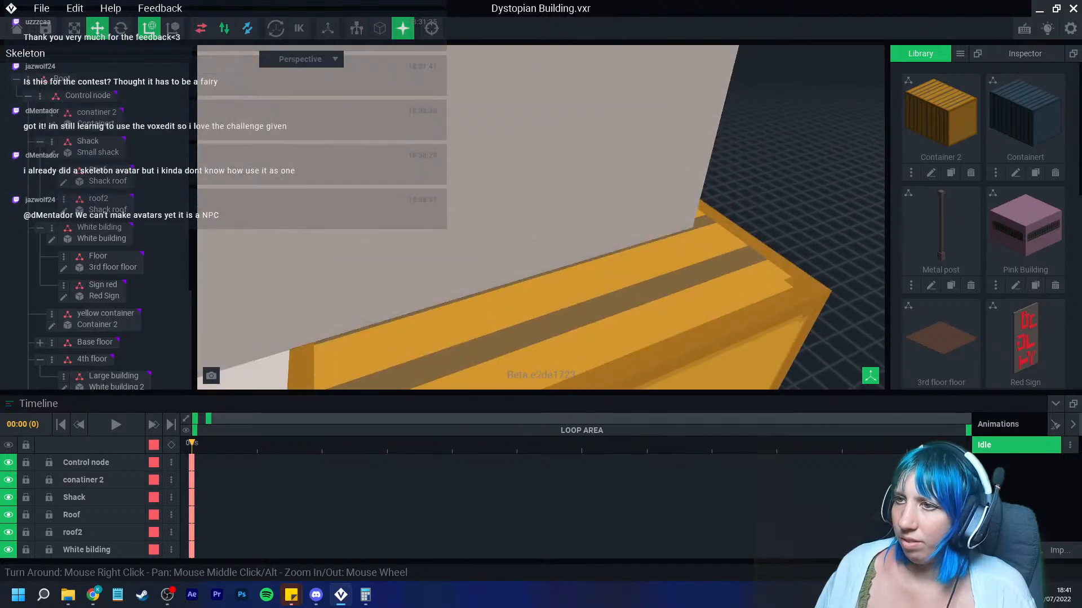
scroll(541, 217, "down", 6)
middle_click_drag(540, 141, 538, 310)
scroll(538, 310, "up", 5)
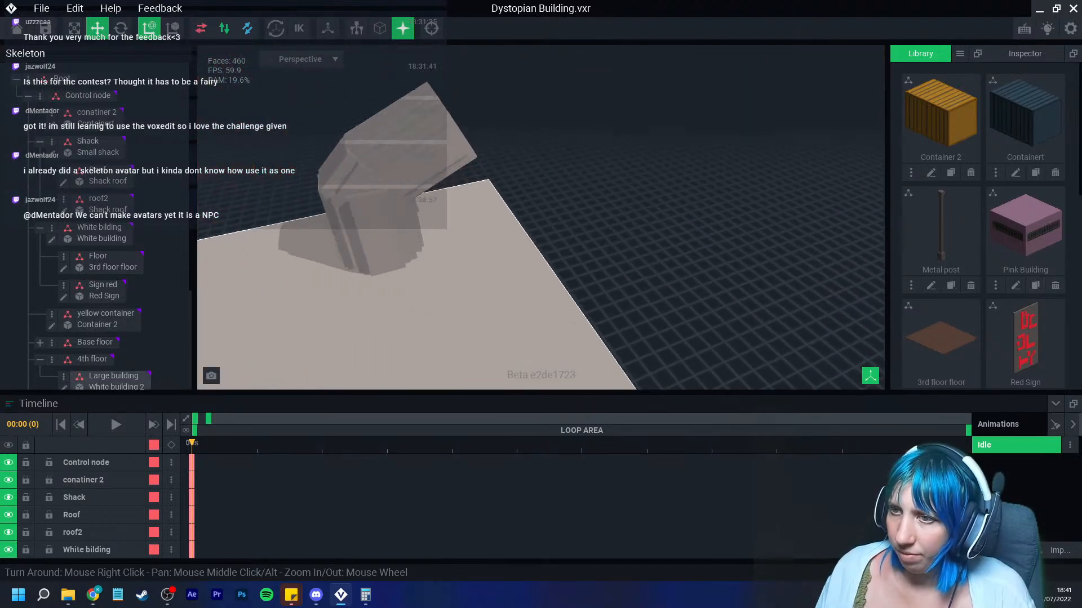
scroll(417, 225, "up", 3)
scroll(406, 197, "down", 2)
right_click_drag(442, 184, 391, 210)
left_click(391, 209)
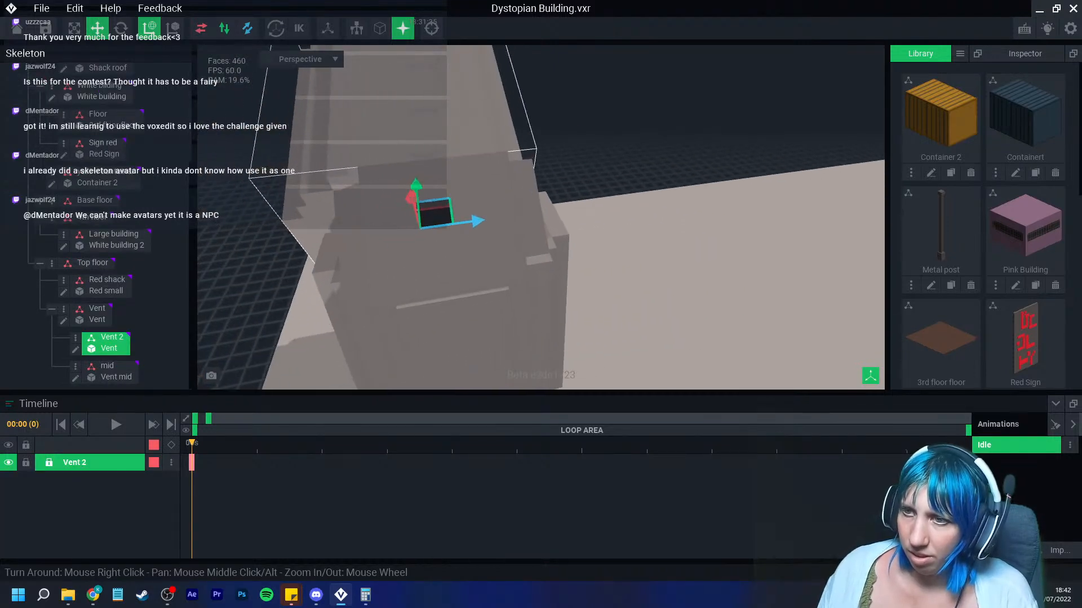
left_click_drag(477, 222, 494, 218)
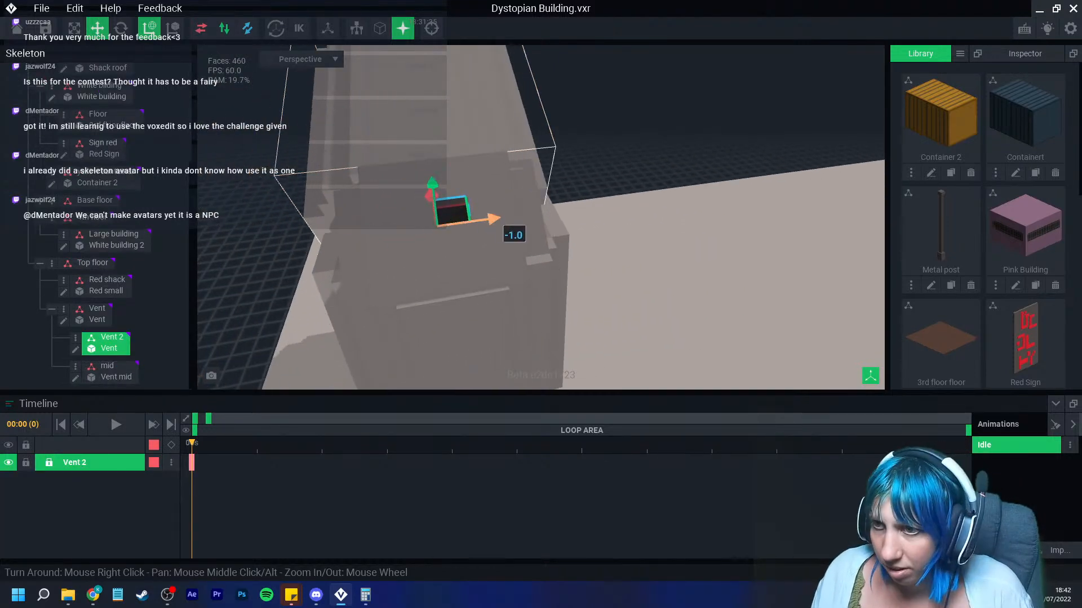
right_click_drag(494, 218, 535, 206)
left_click(548, 234)
Step: Duplicate the Vent node, naming the copy Vent 2a
scroll(535, 206, "up", 4)
middle_click_drag(535, 206, 537, 281)
scroll(537, 282, "up", 3)
scroll(535, 270, "down", 3)
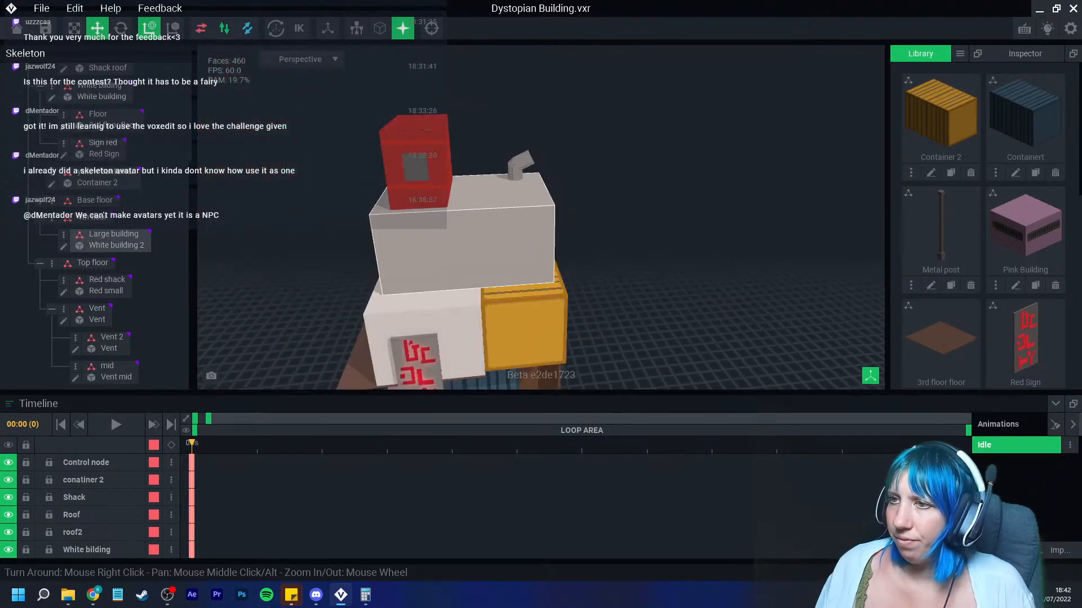
left_click(515, 172)
left_click(64, 308)
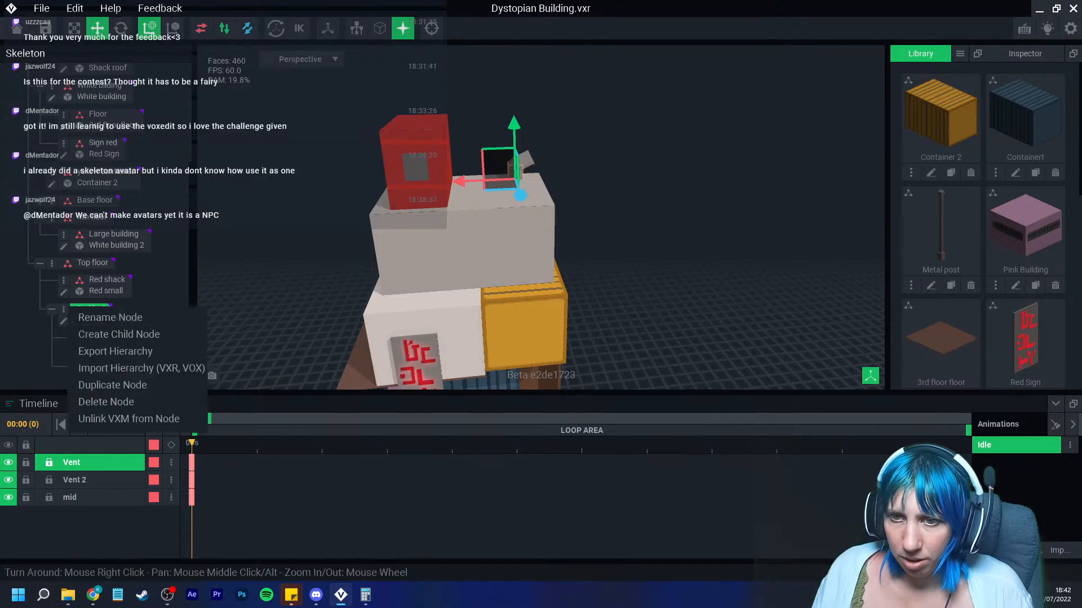
left_click(104, 384)
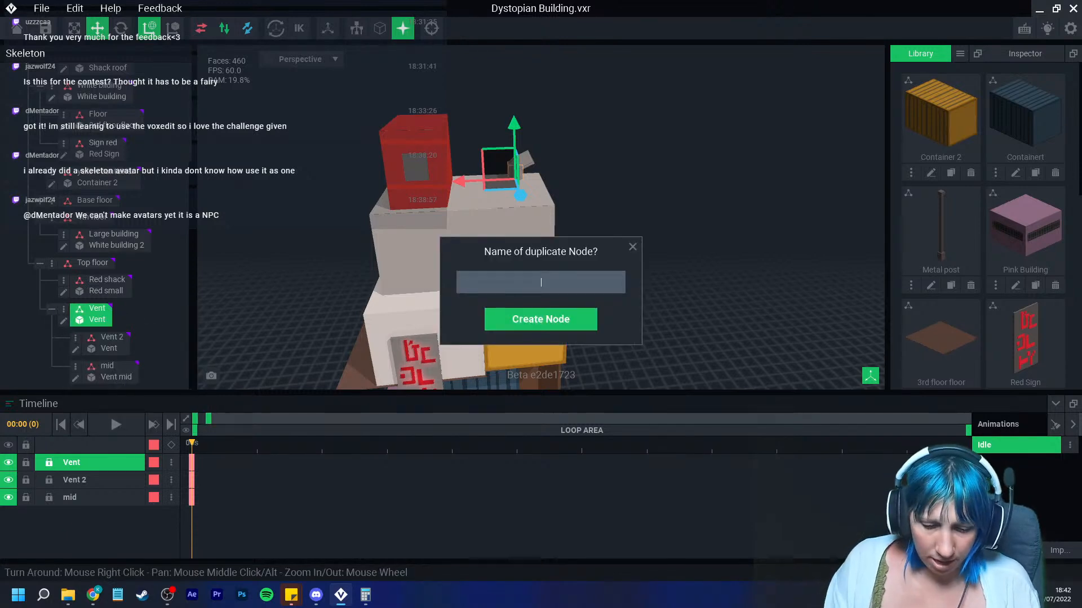
key("Return")
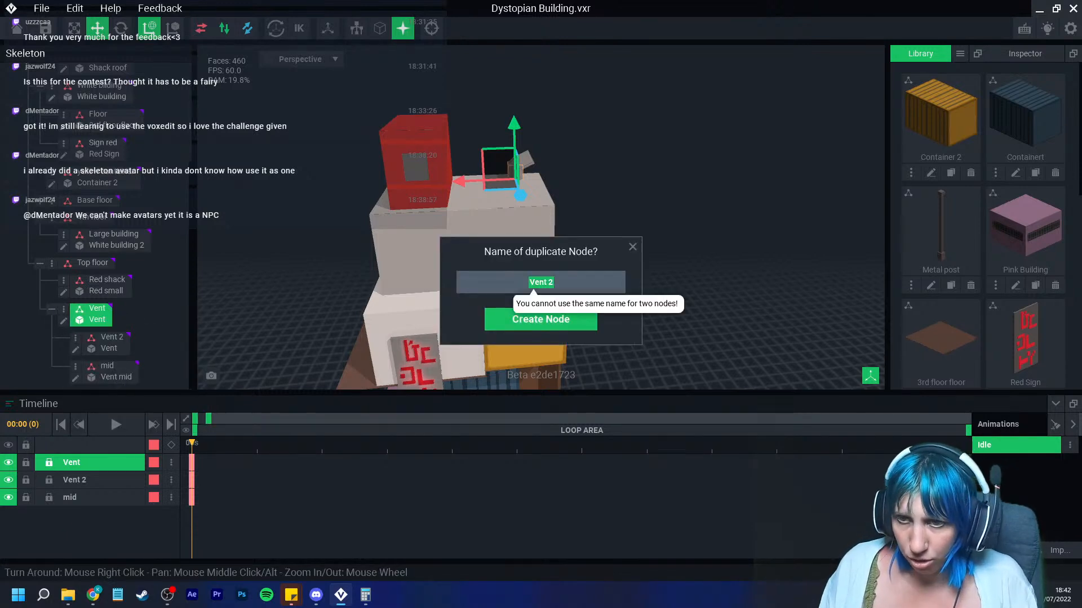
left_click(553, 283)
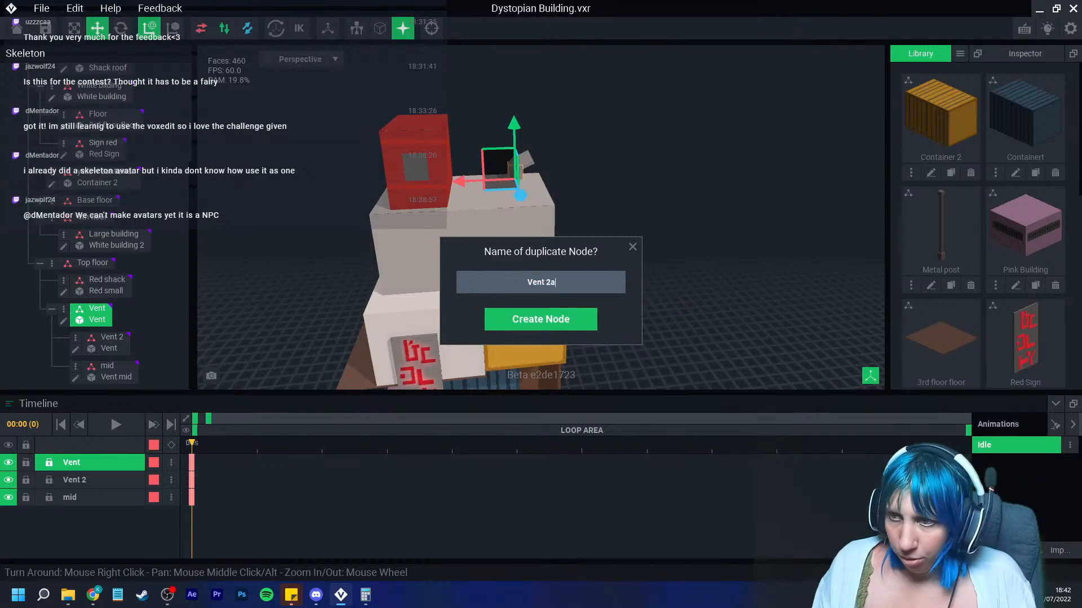
type("a")
key("Return")
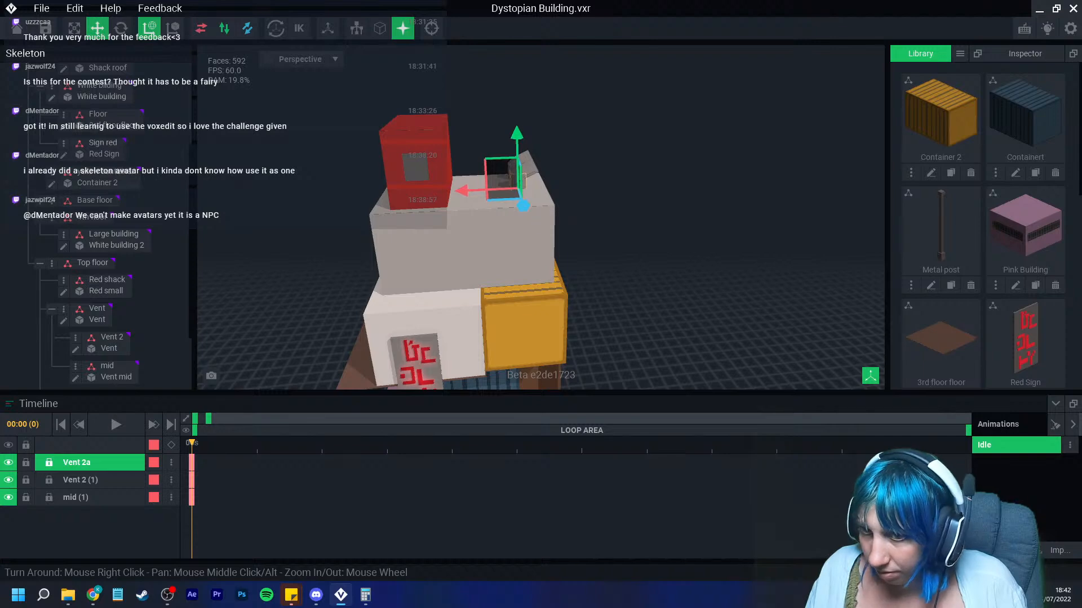
Step: Duplicate the Vent 2a node, naming the copy Vent 3
scroll(73, 338, "down", 2)
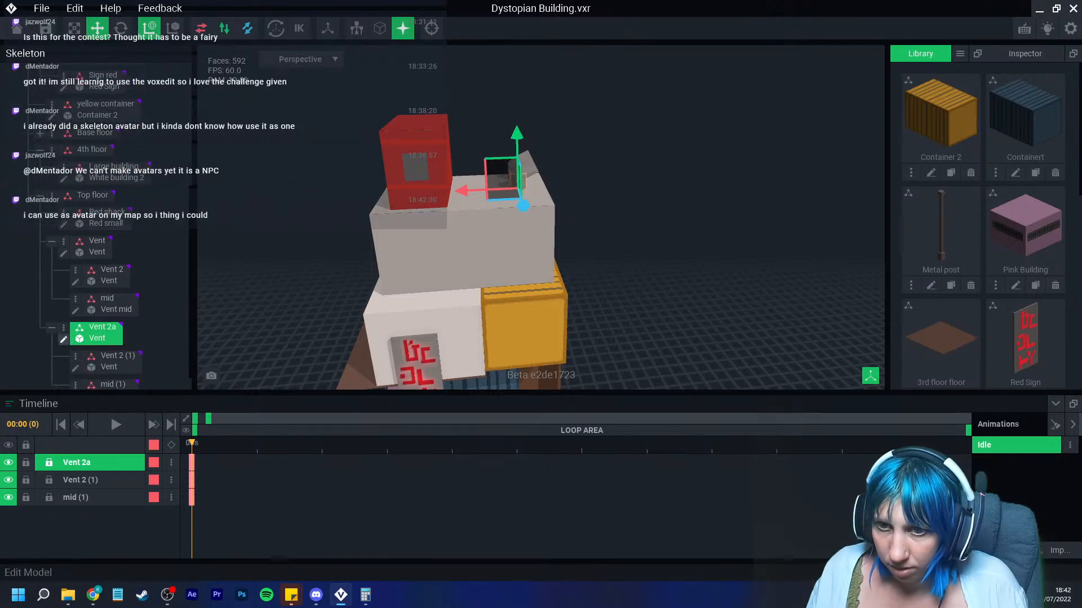
left_click(63, 328)
left_click(95, 408)
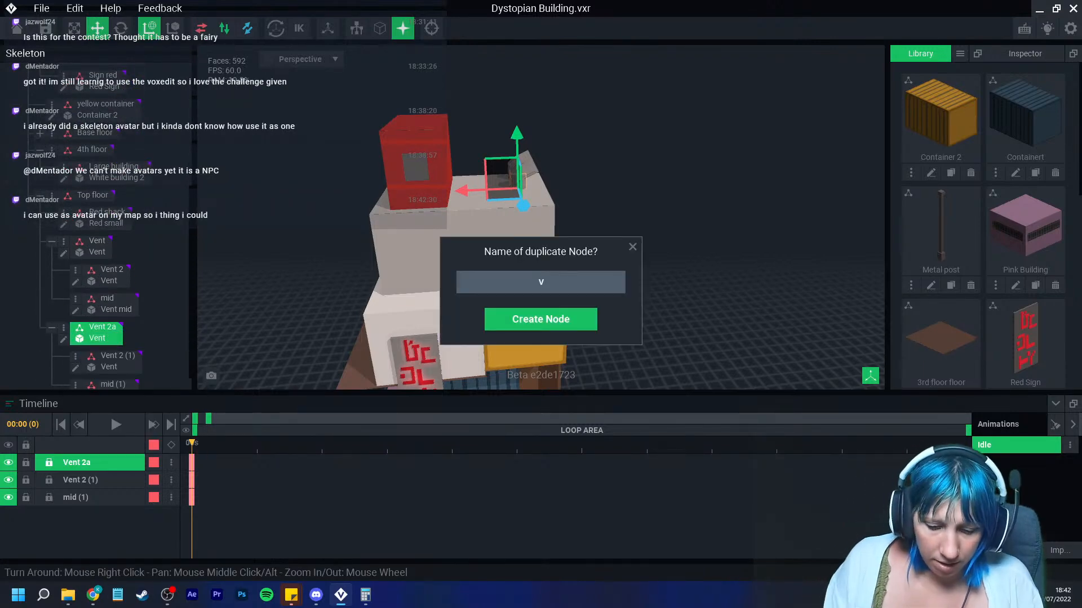
type("3")
key("Return")
Step: Move the duplicated vents so they sit side by side on the roof
left_click_drag(523, 206, 528, 221)
left_click(591, 236)
right_click_drag(539, 248, 538, 249)
left_click(602, 189)
left_click_drag(566, 202, 549, 202)
left_click(606, 254)
right_click_drag(606, 254, 607, 254)
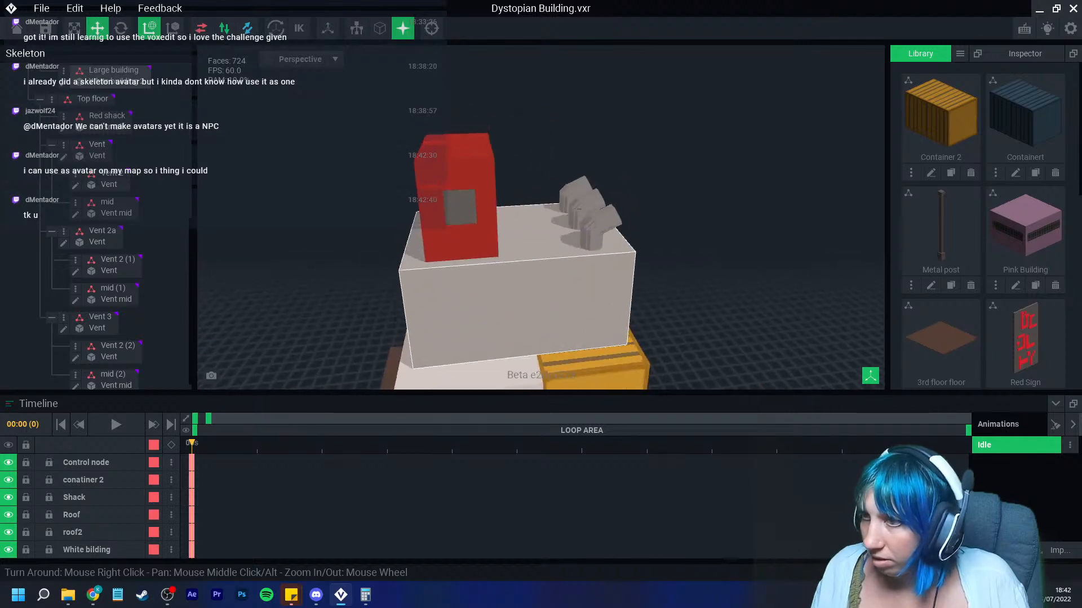
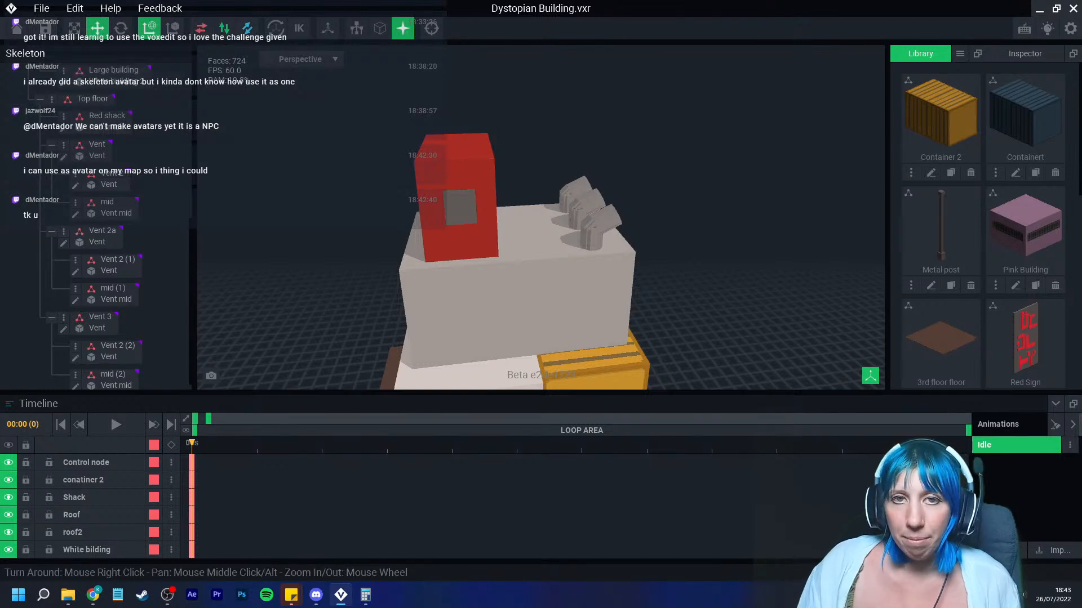
Step: Switch to the browser, open the Sandbox NFT marketplace and rotate the Skull Bushido avatar's 3D preview
key("alt+Tab")
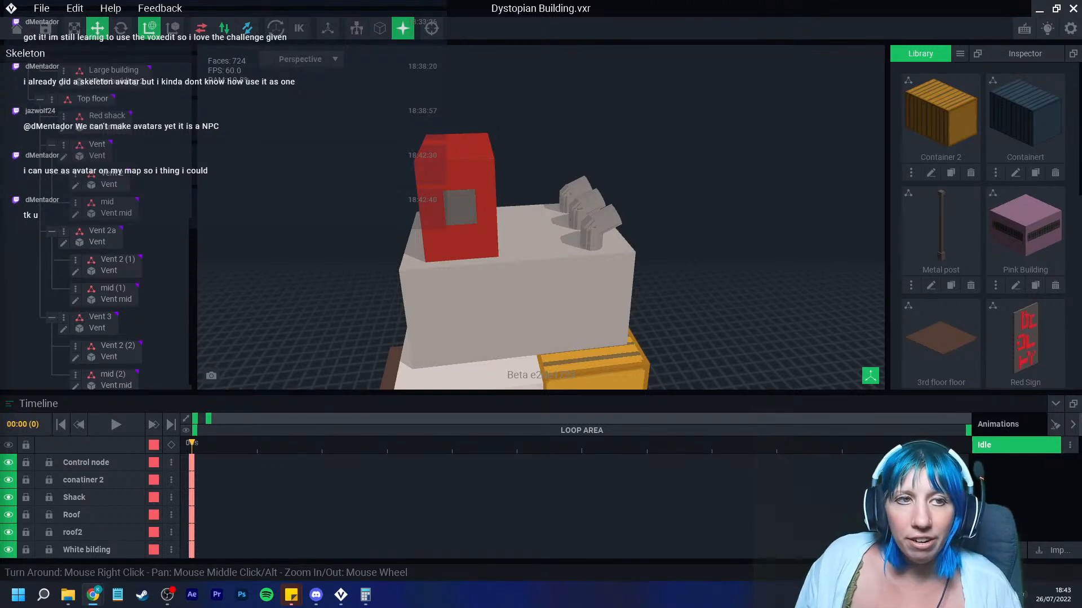
left_click_drag(0, 242, 508, 1)
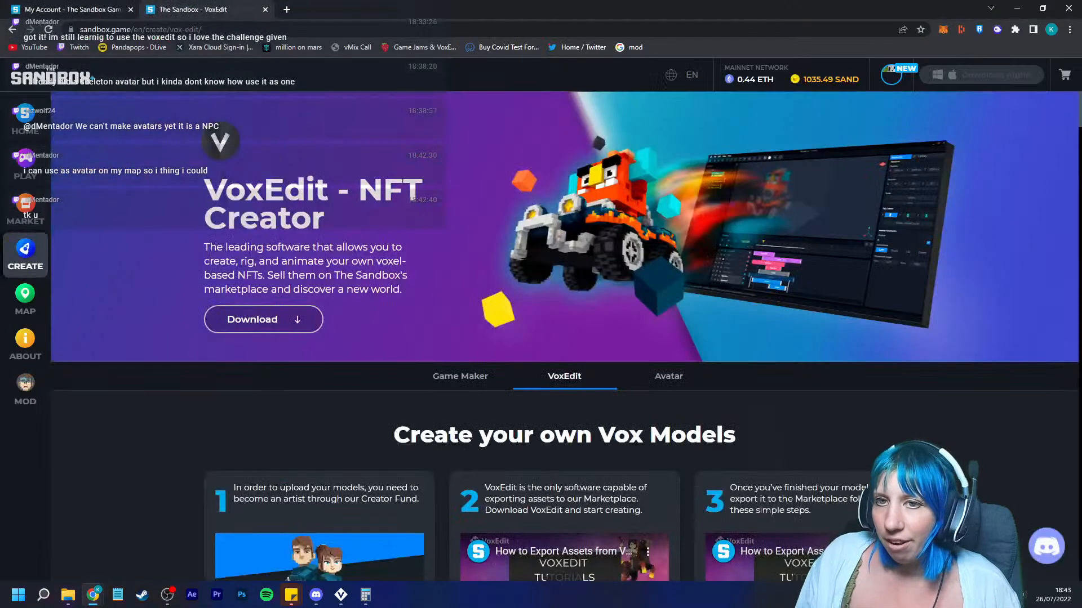
left_click(25, 208)
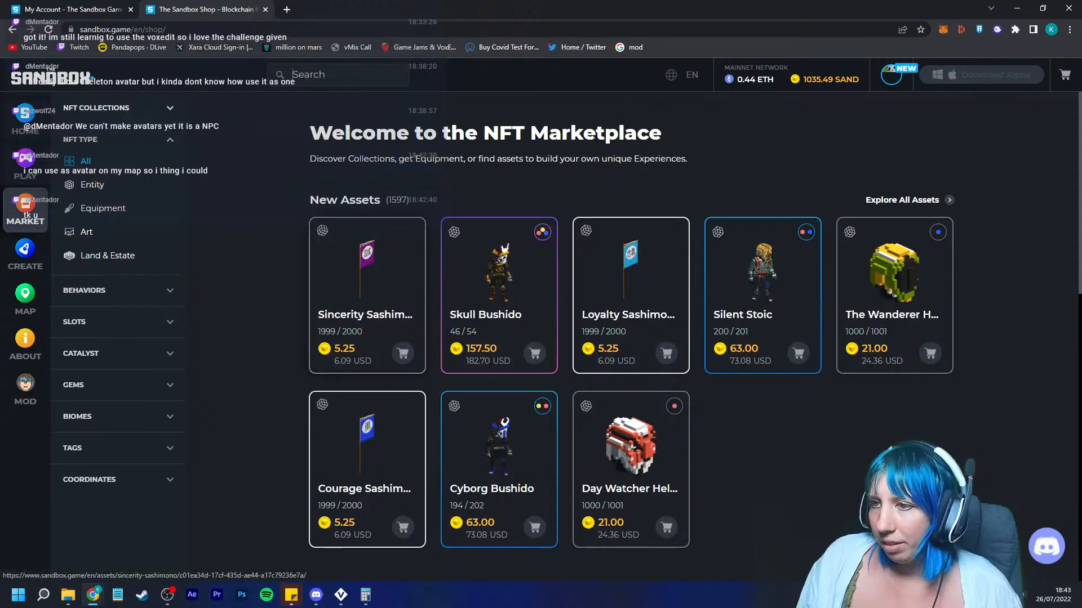
left_click(500, 270)
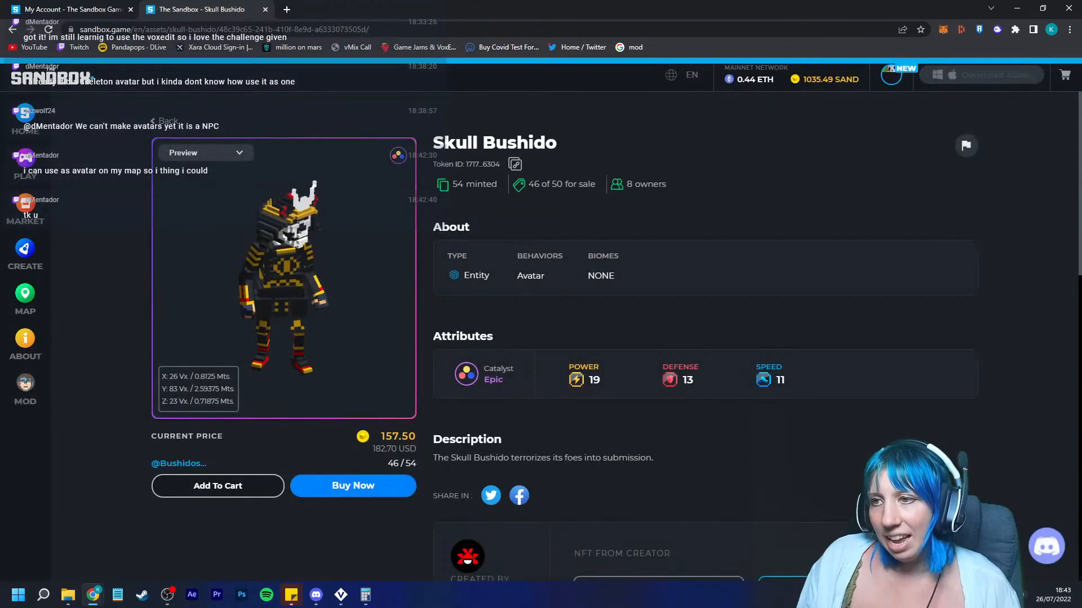
left_click_drag(517, 276, 545, 276)
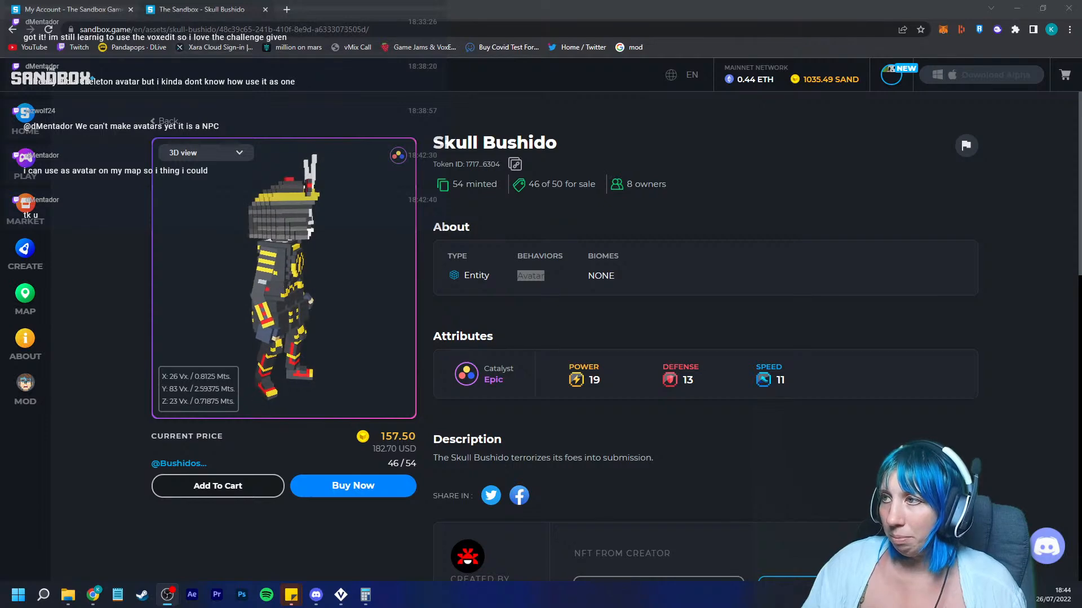
Step: Return to VoxEdit and fold the Vent node's children in the skeleton hierarchy
left_click(1069, 7)
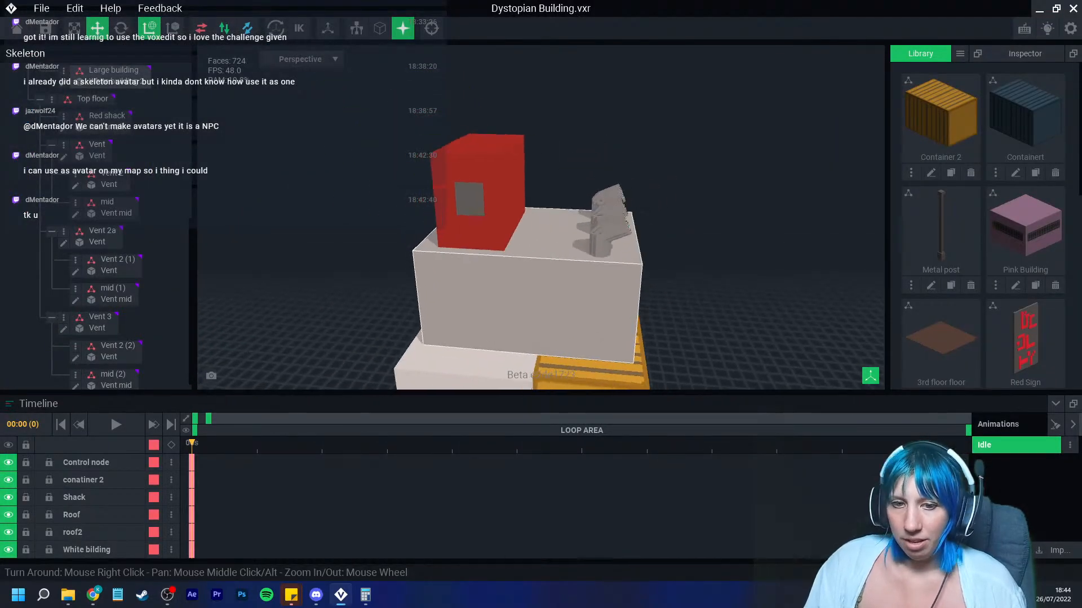
right_click_drag(520, 232, 553, 294)
scroll(569, 279, "up", 3)
scroll(553, 294, "down", 3)
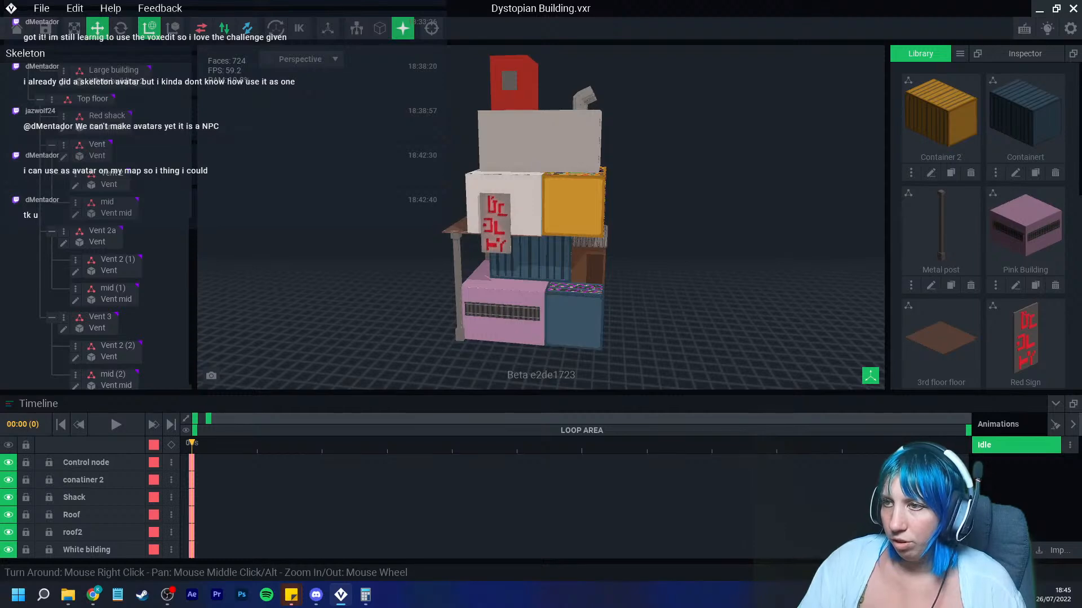
right_click_drag(447, 302, 445, 278)
left_click(445, 279)
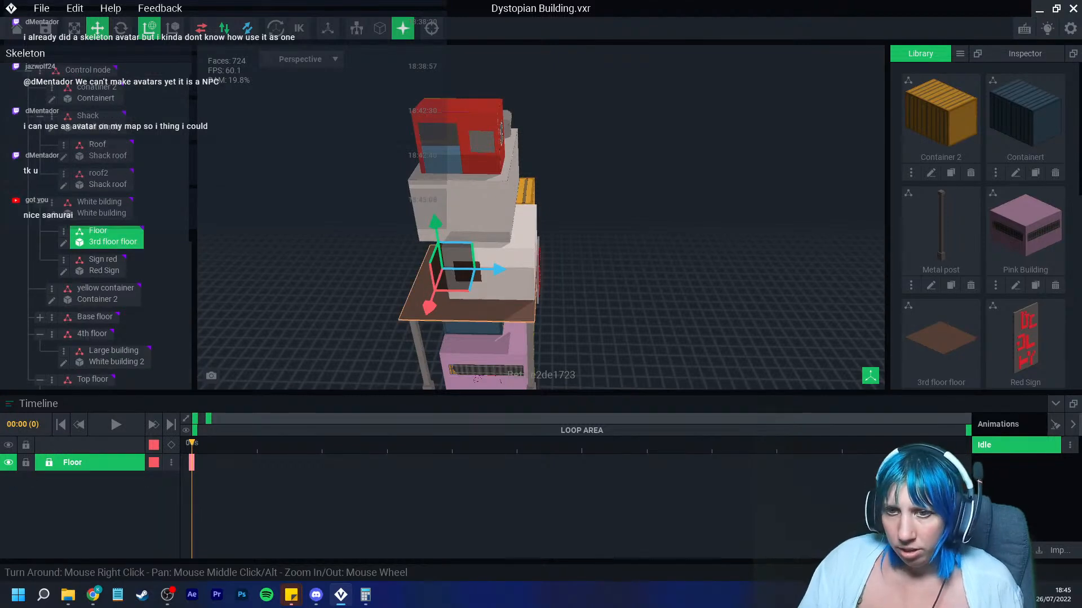
scroll(52, 291, "down", 5)
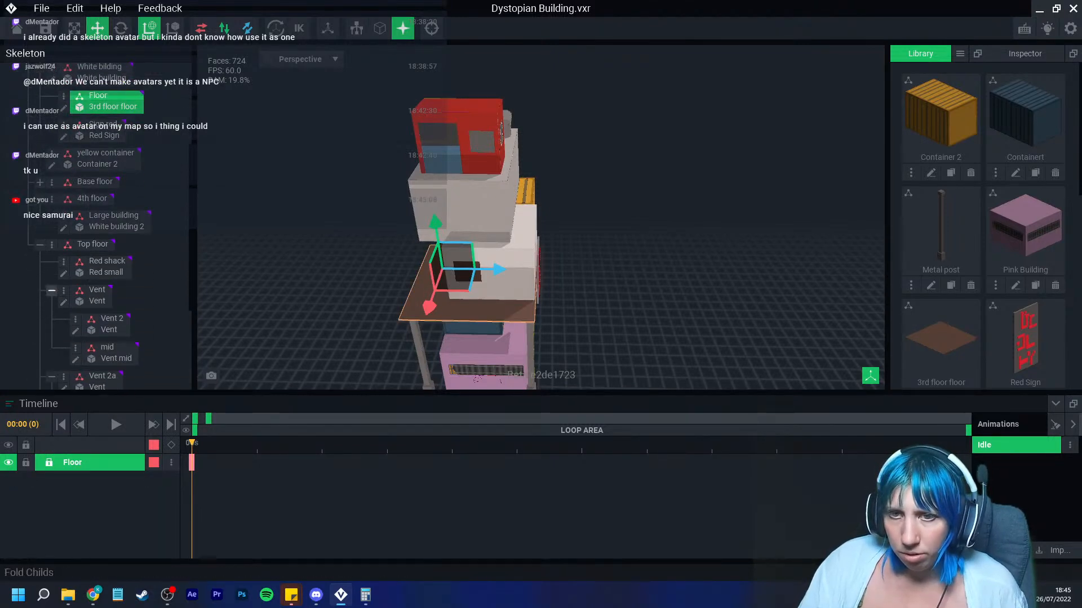
left_click(52, 290)
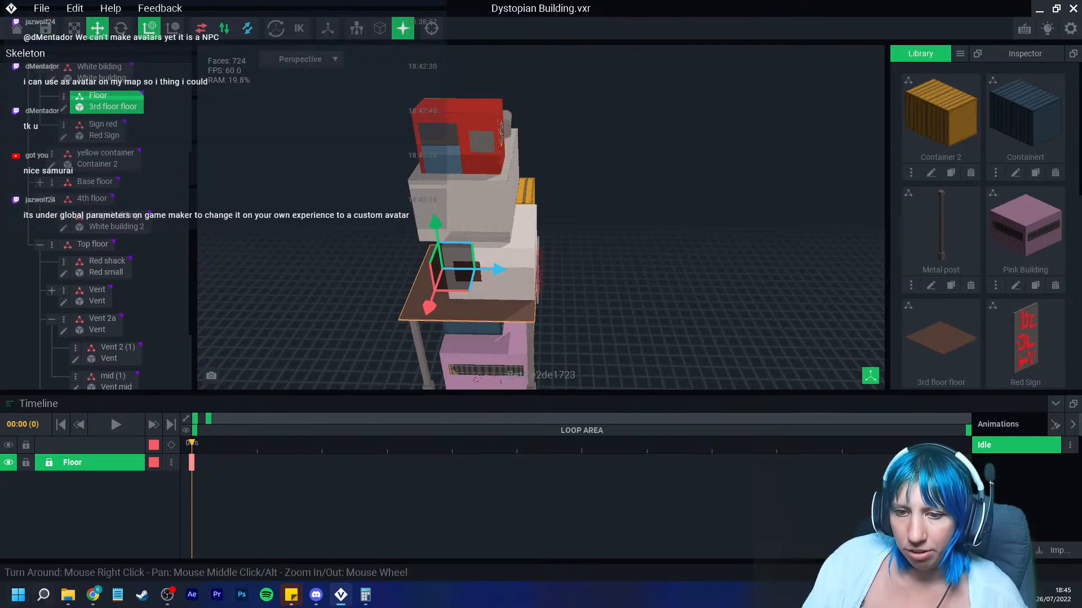
Step: Switch to The Sandbox Game Maker and open the streamtest draft for editing
left_click(43, 595)
left_click(43, 595)
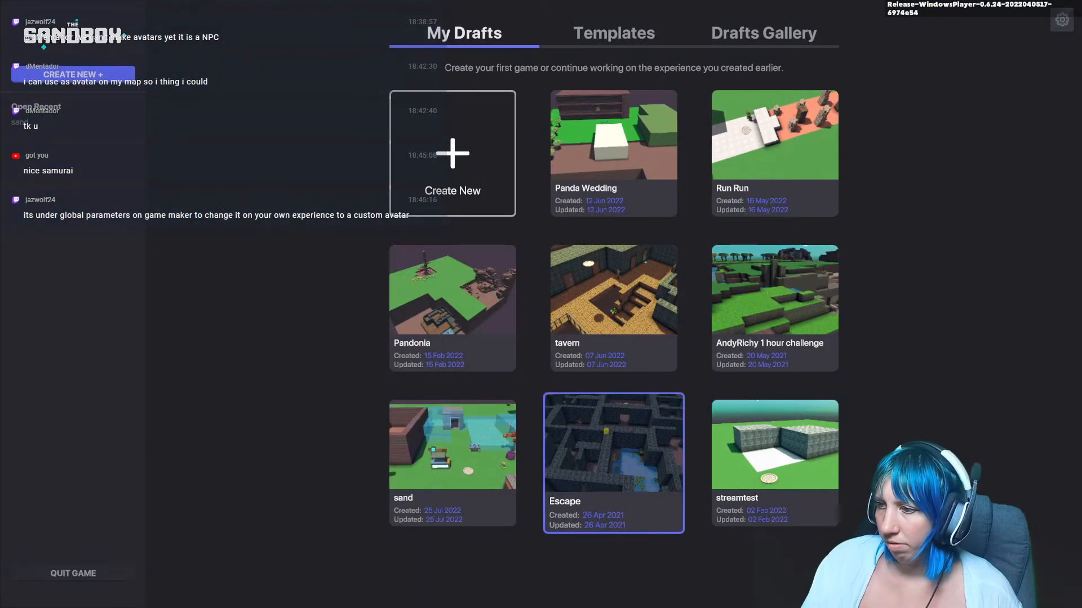
left_click(775, 463)
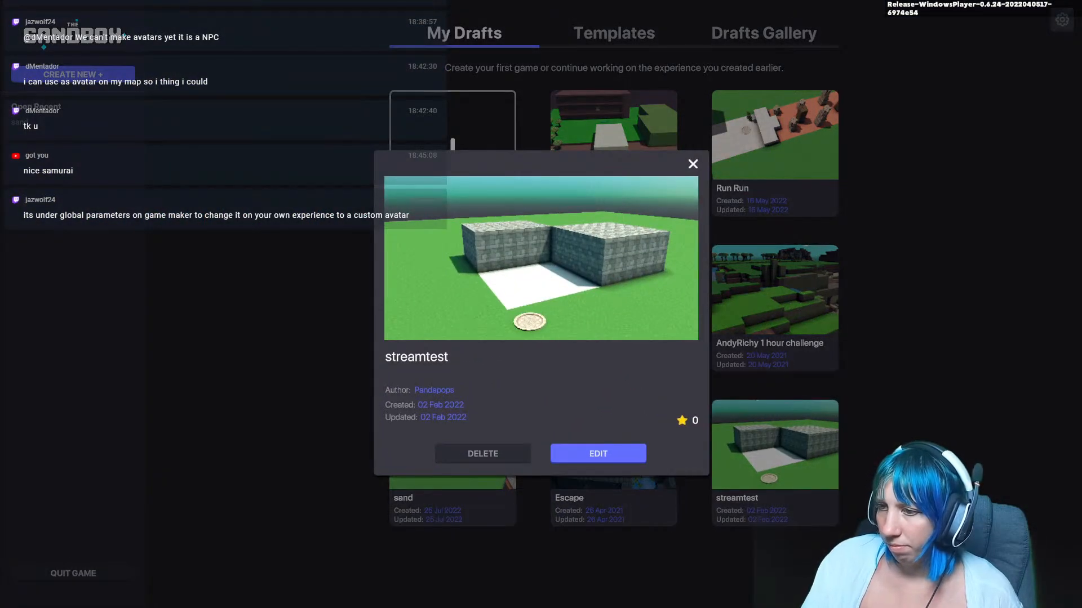
left_click(598, 454)
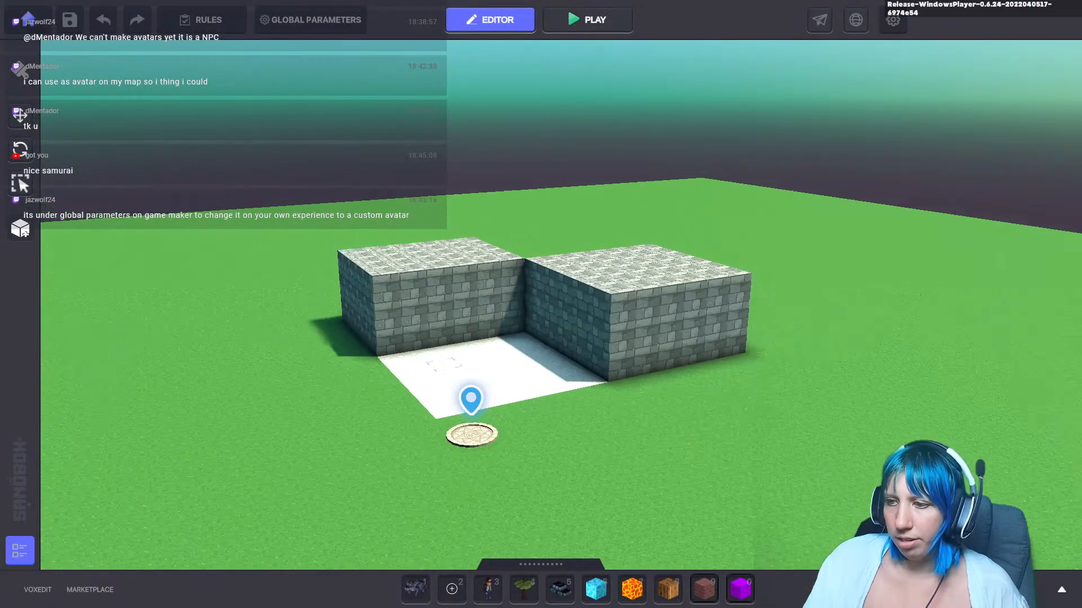
mouse_move(461, 420)
middle_mouse_down()
mouse_move(459, 443)
mouse_move(333, 362)
mouse_move(357, 254)
mouse_move(317, 361)
middle_mouse_up()
scroll(469, 424, "down", 3)
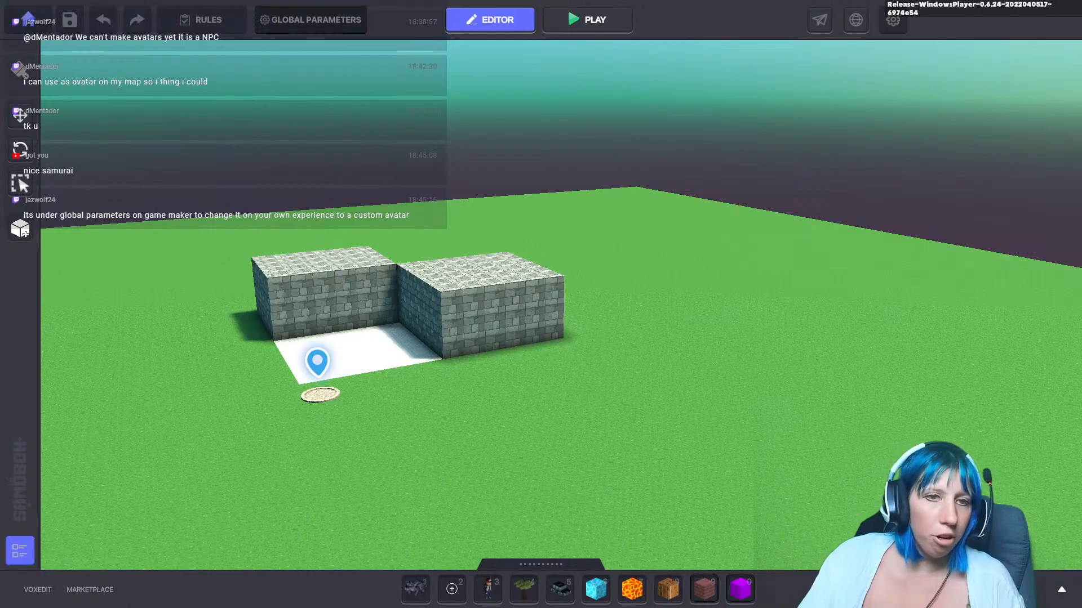
Step: In Global Parameters, set the custom avatar model to Scruffy
left_click(310, 20)
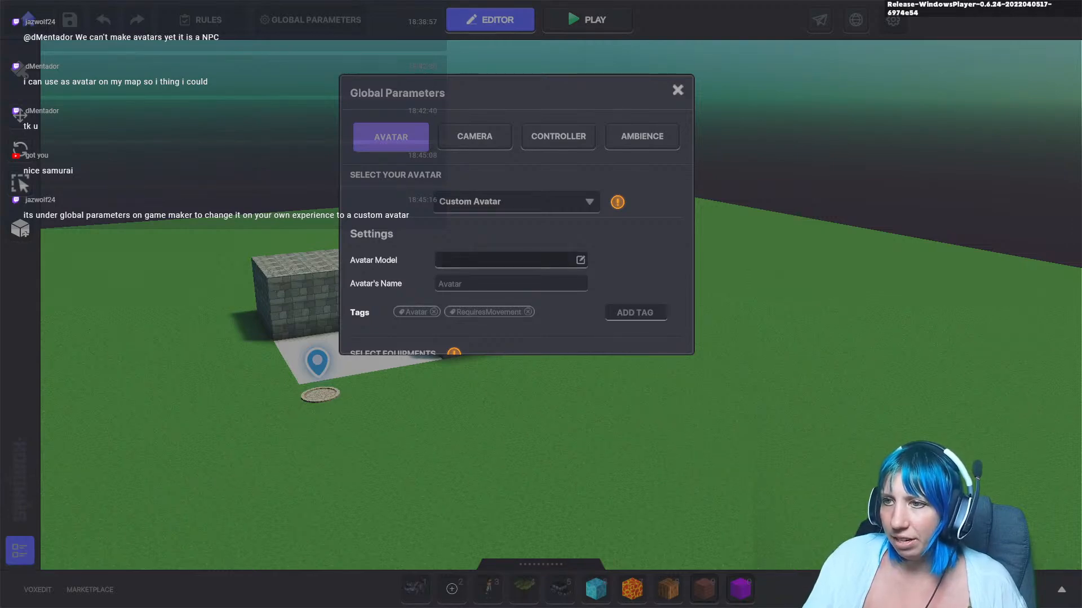
left_click(512, 260)
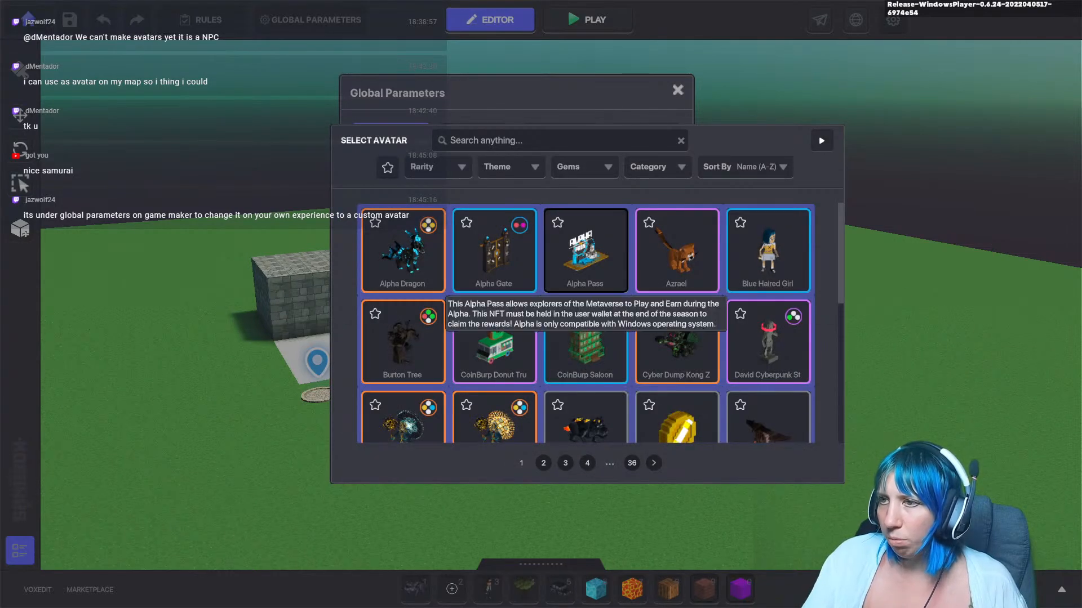
type("scry")
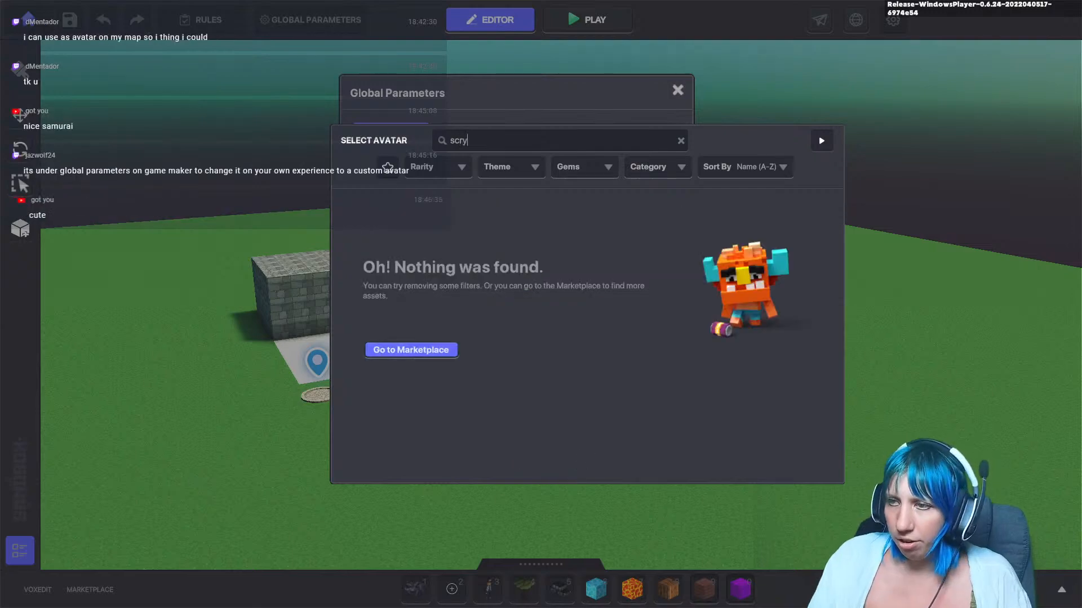
type("u")
left_click(588, 251)
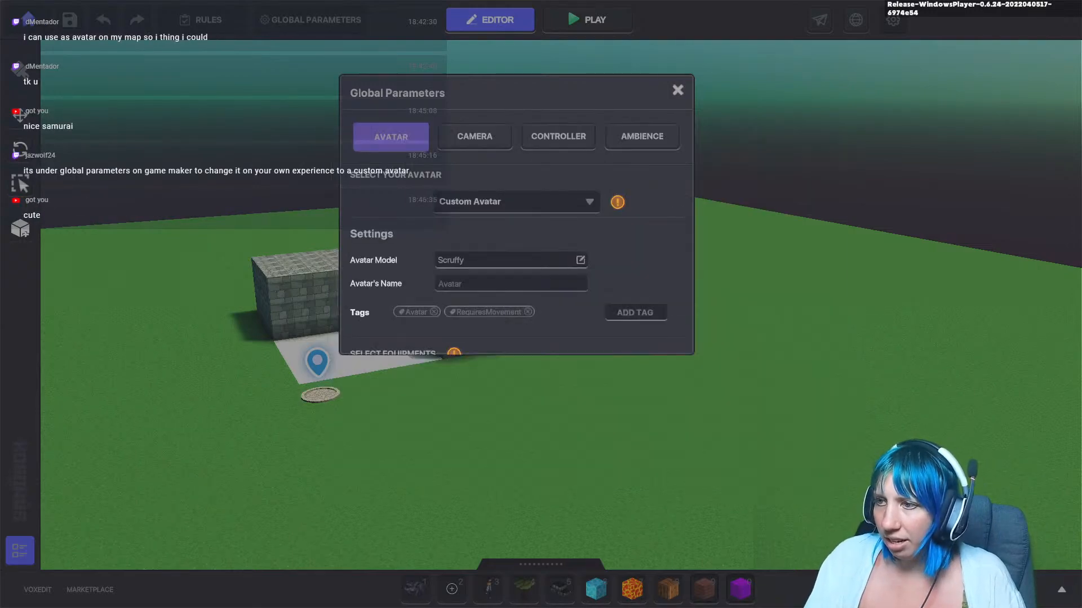
left_click(678, 90)
Step: Play-test the experience, walking and jumping the Scruffy avatar around the stone blocks
left_click(587, 20)
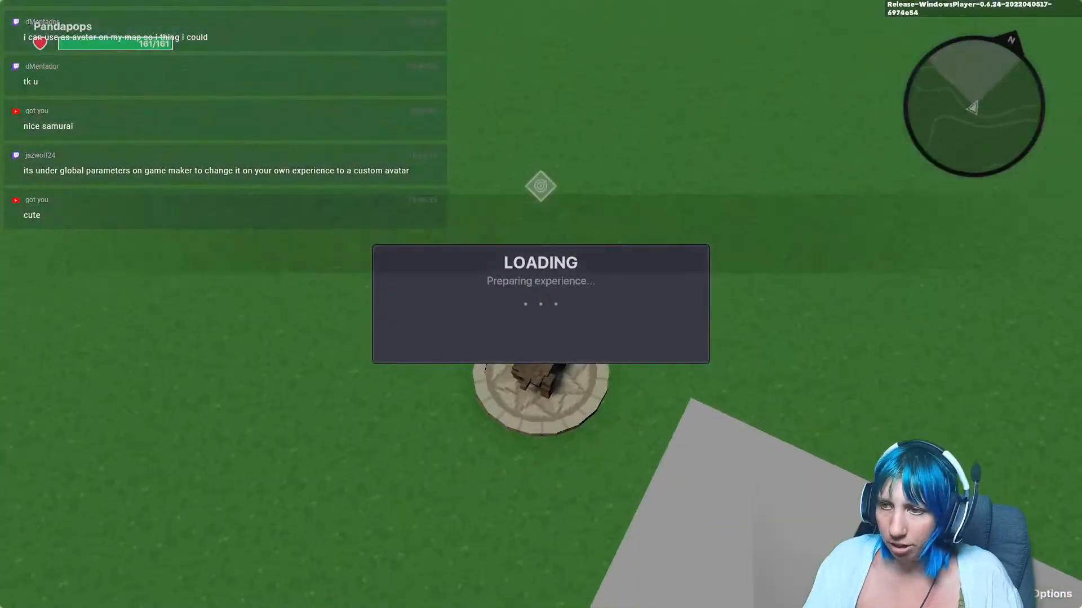
key("w")
key("space")
key("w")
key("space")
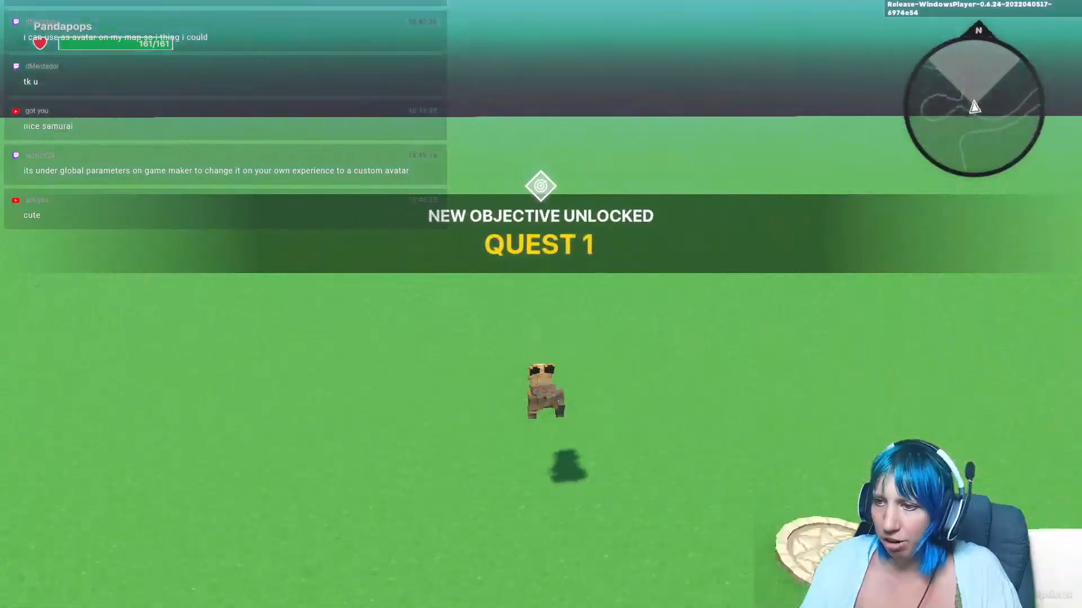
key("space")
key("w")
key("space")
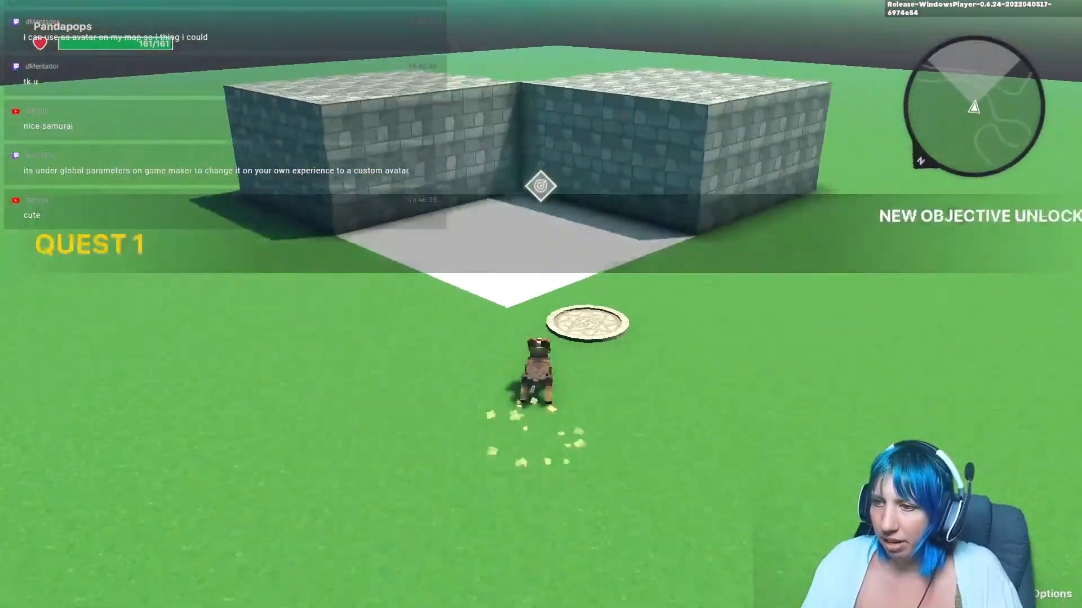
key("space")
key("w")
key("space")
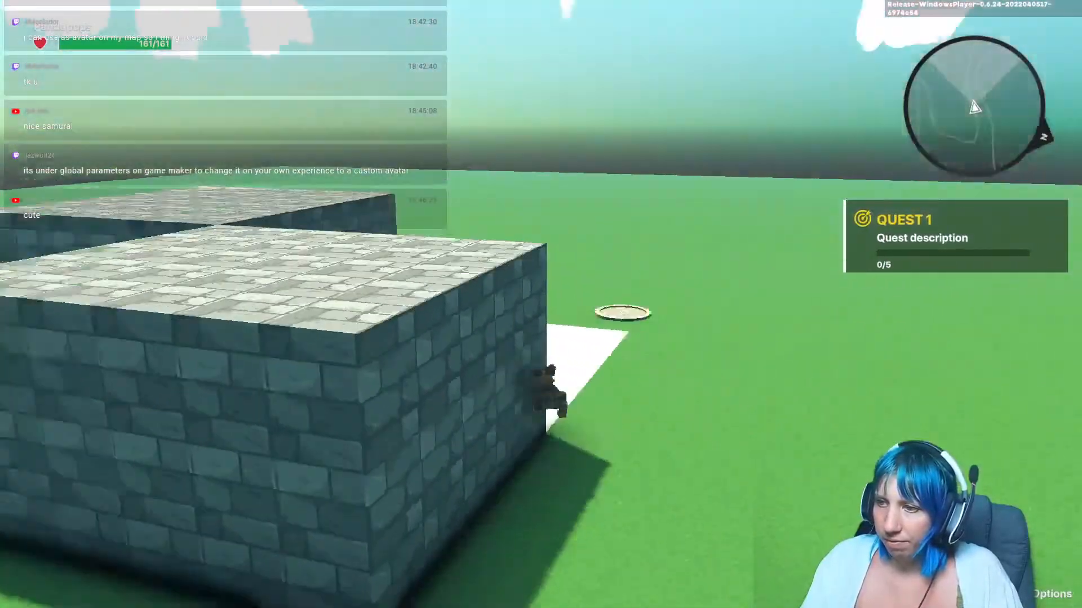
key("space")
key("w")
key("space")
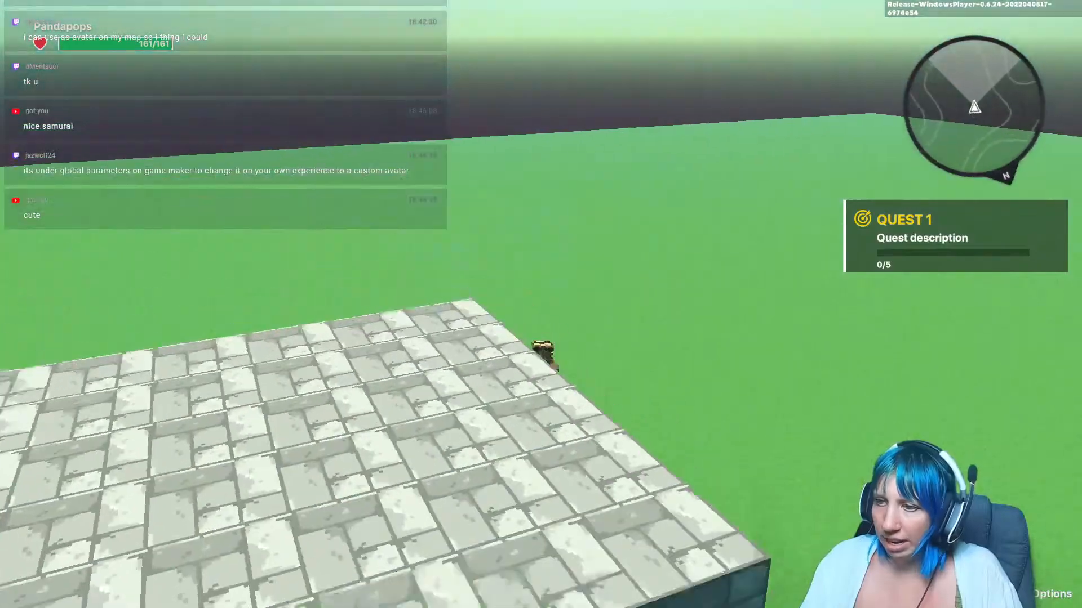
key("space")
key("w")
key("space")
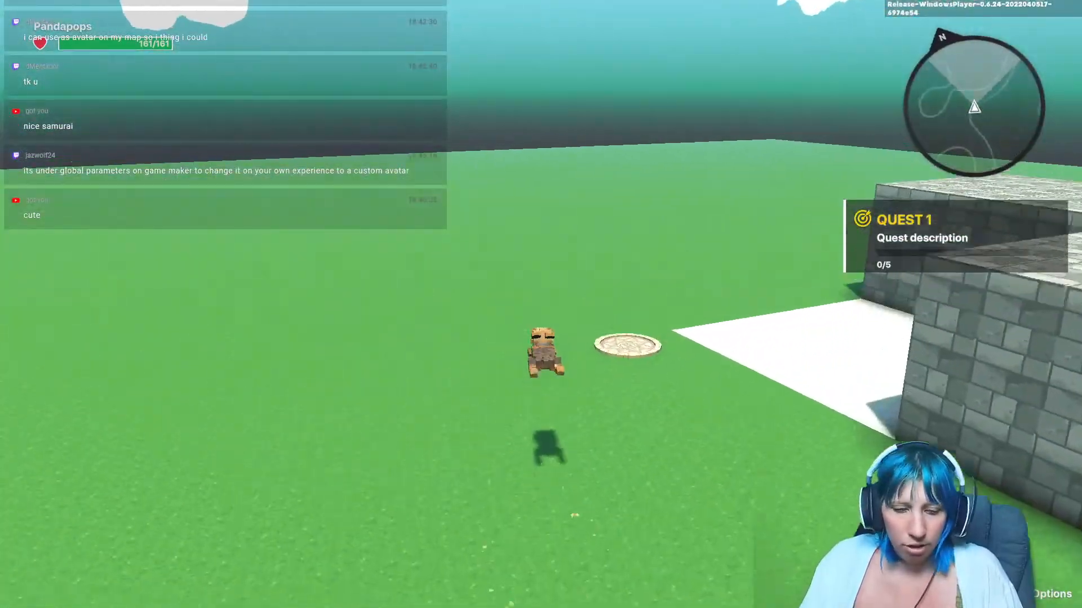
Step: Stop play mode and change the custom avatar model in Global Parameters to Azrael
key("ctrl+p")
key("e")
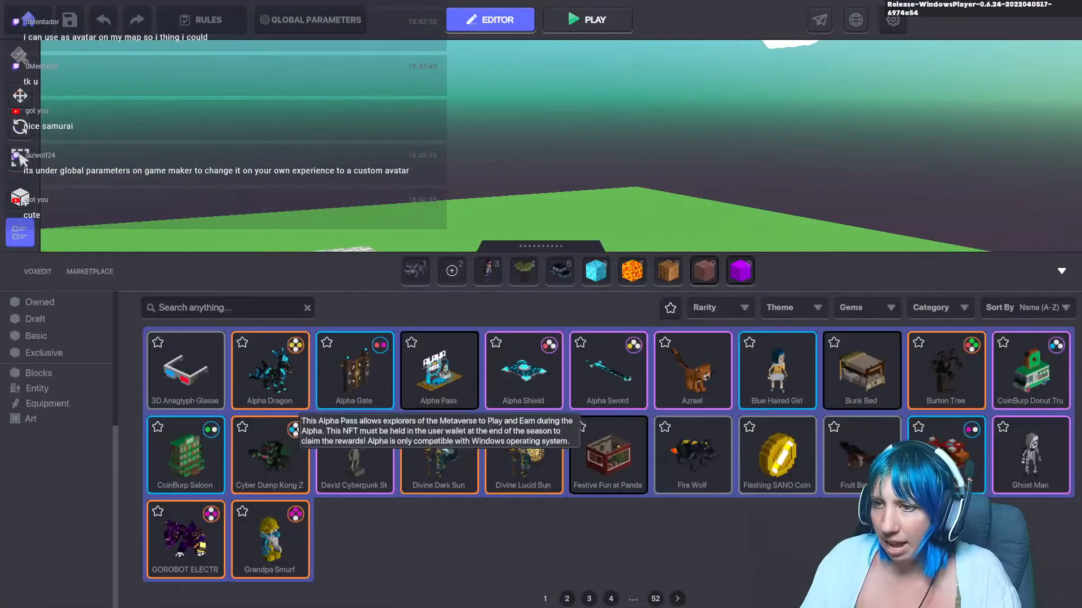
left_click(692, 383)
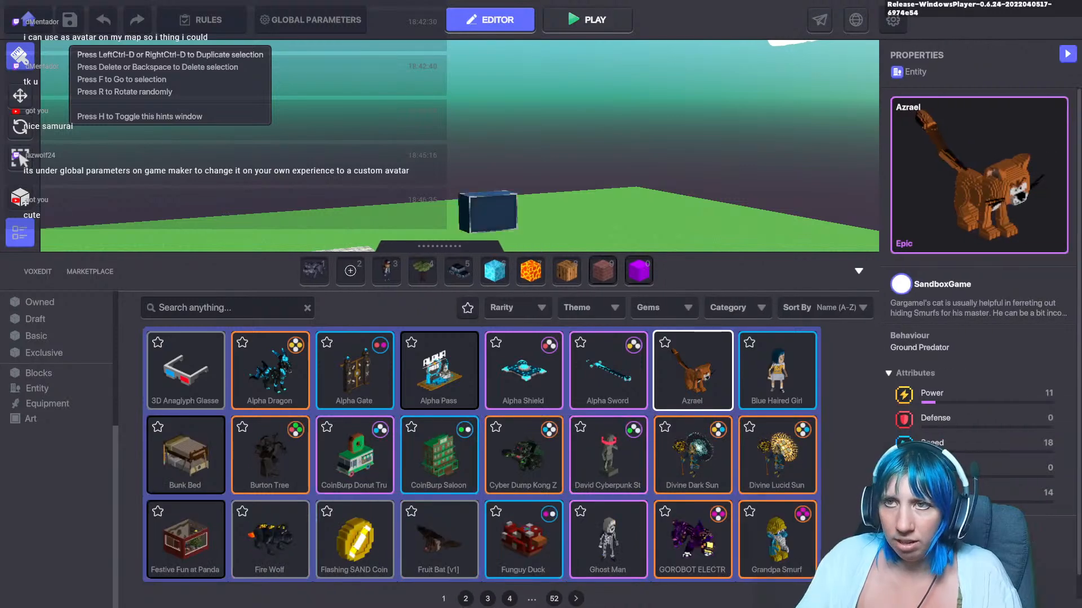
left_click(311, 20)
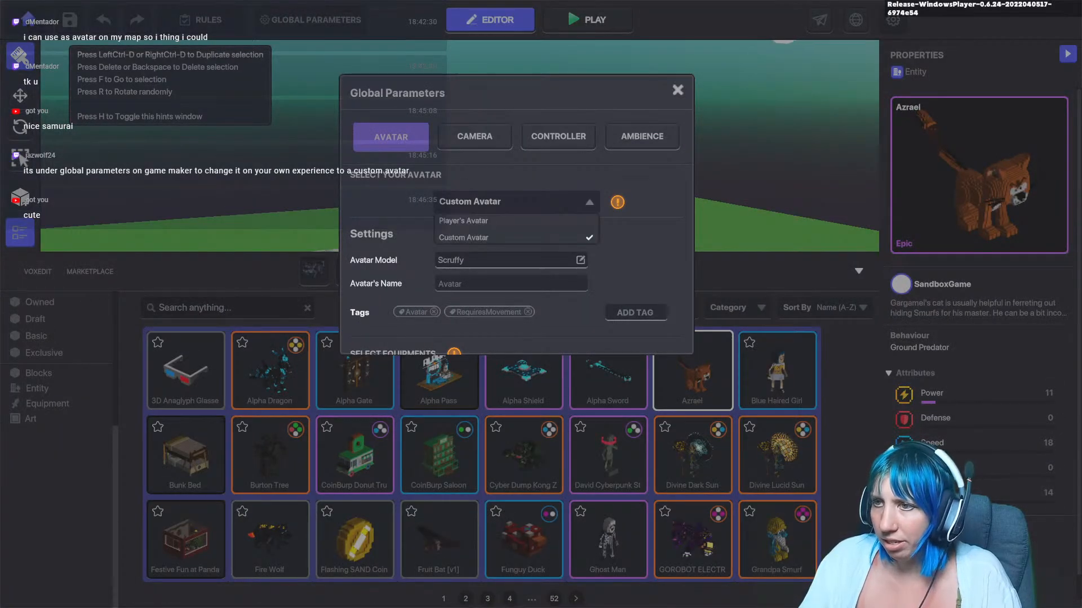
left_click(580, 260)
left_click(676, 252)
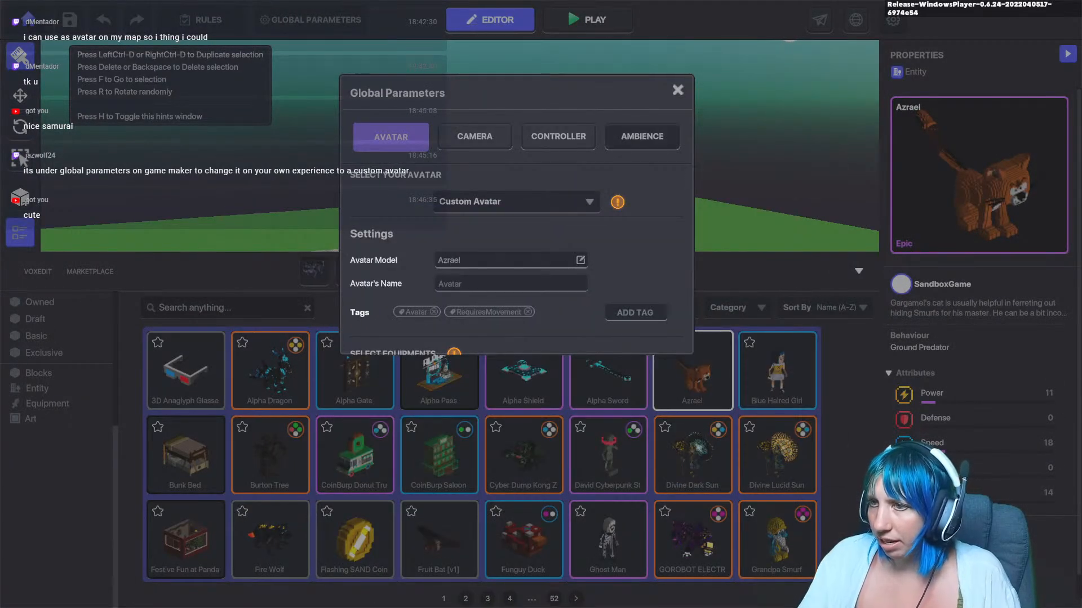
left_click(678, 90)
Step: Play-test the experience, walking the Azrael cat avatar across the map
left_click(588, 20)
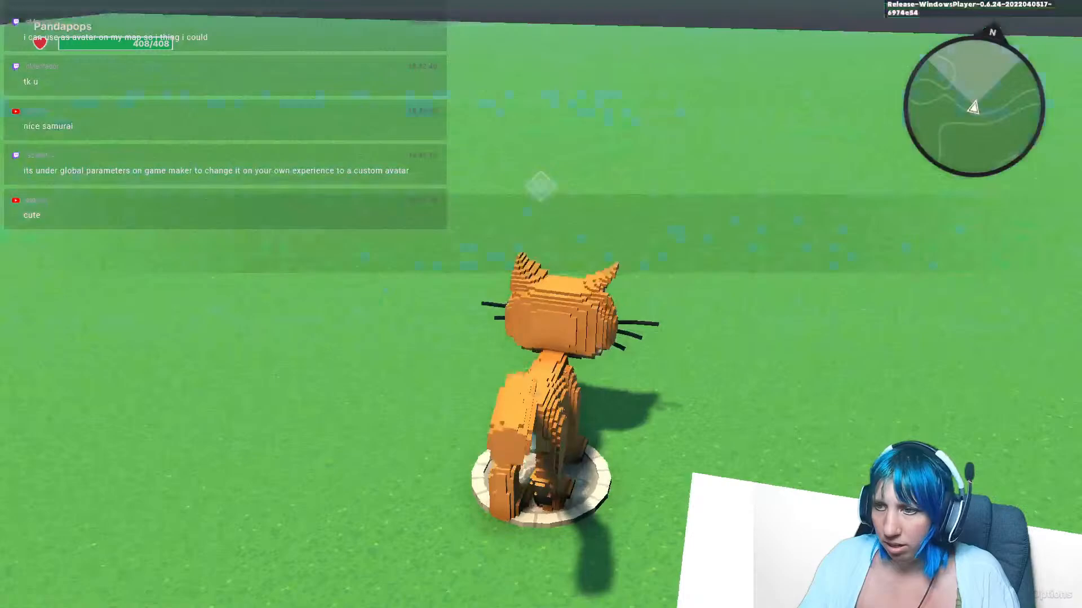
key("w")
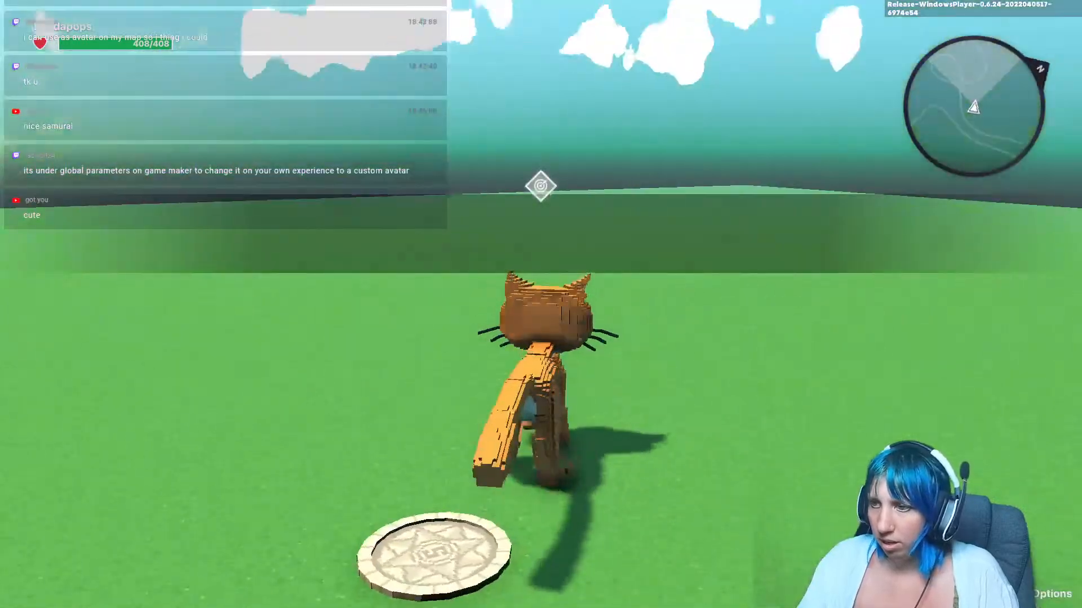
key("w")
key("space")
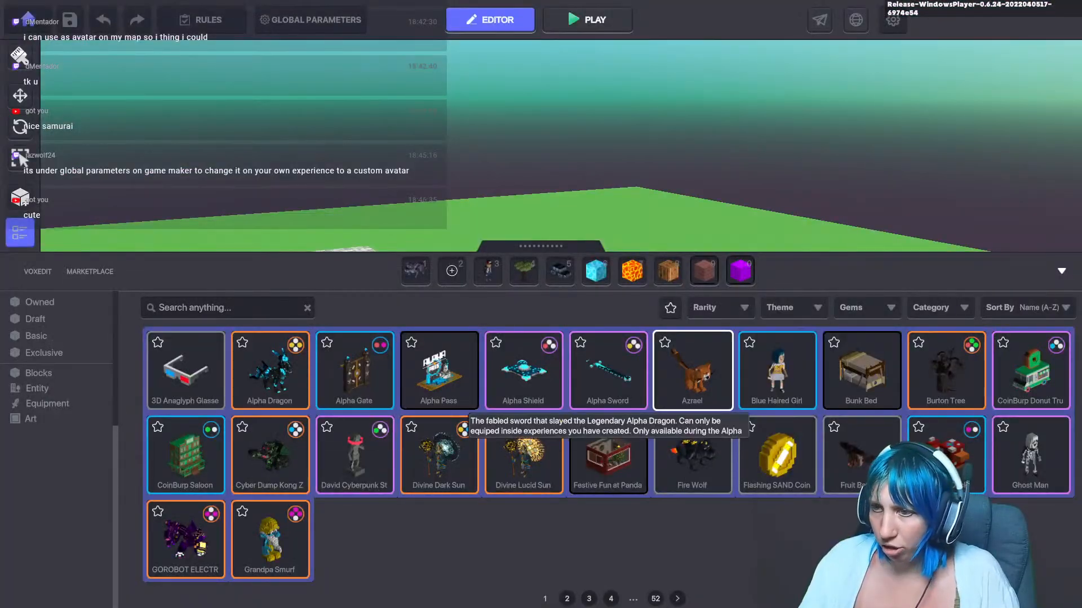
type("scru")
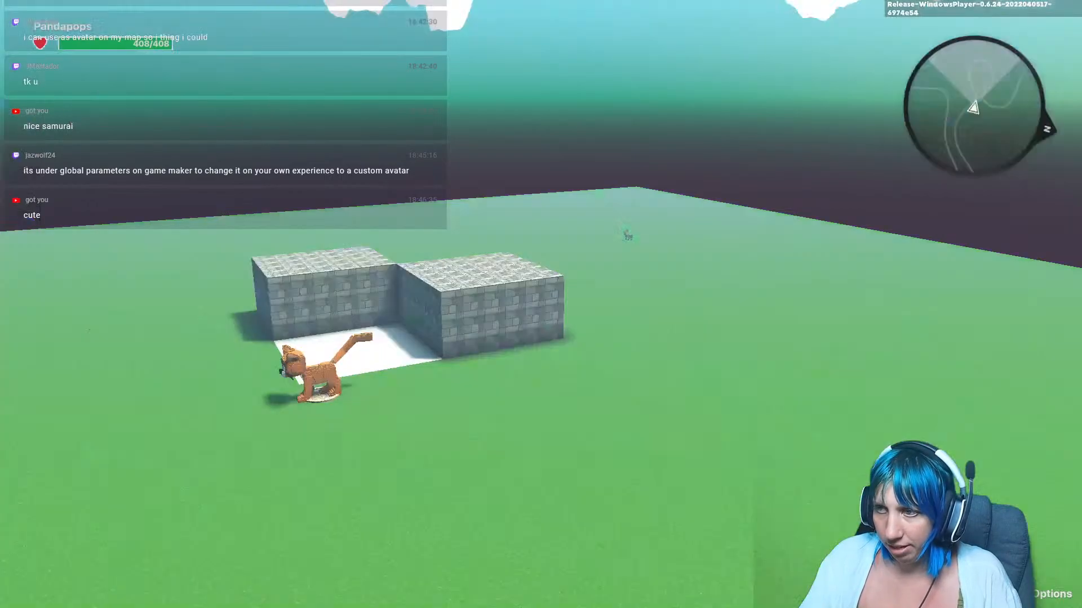
key("w")
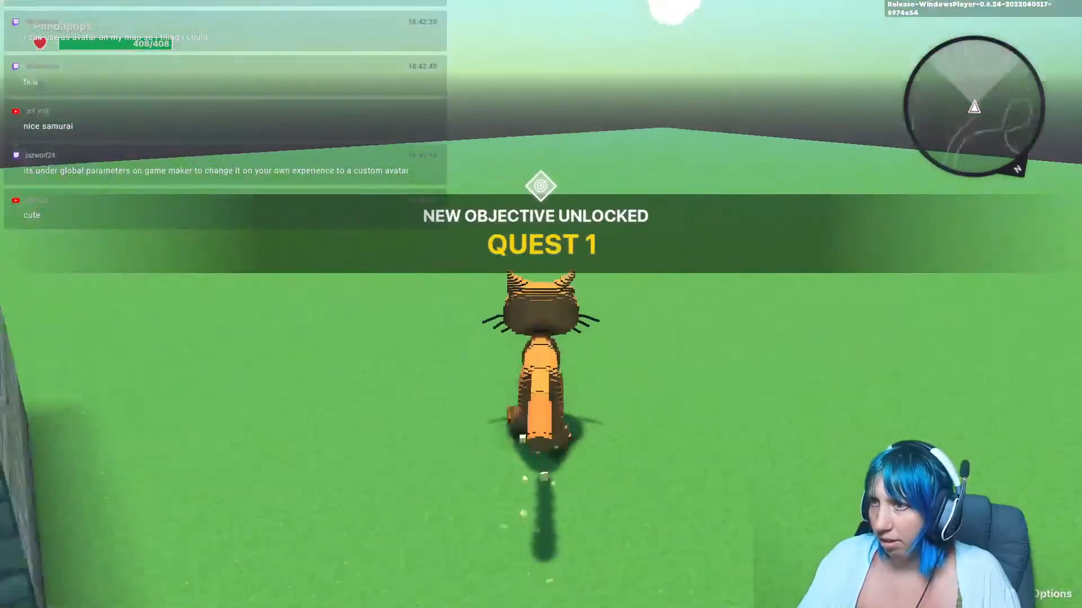
key("w")
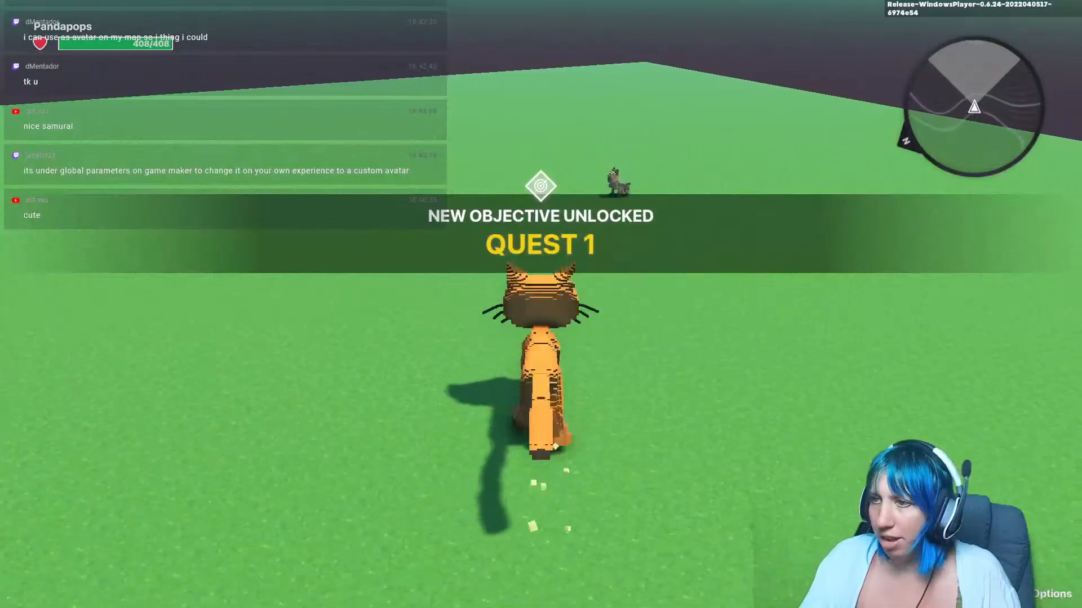
key("w")
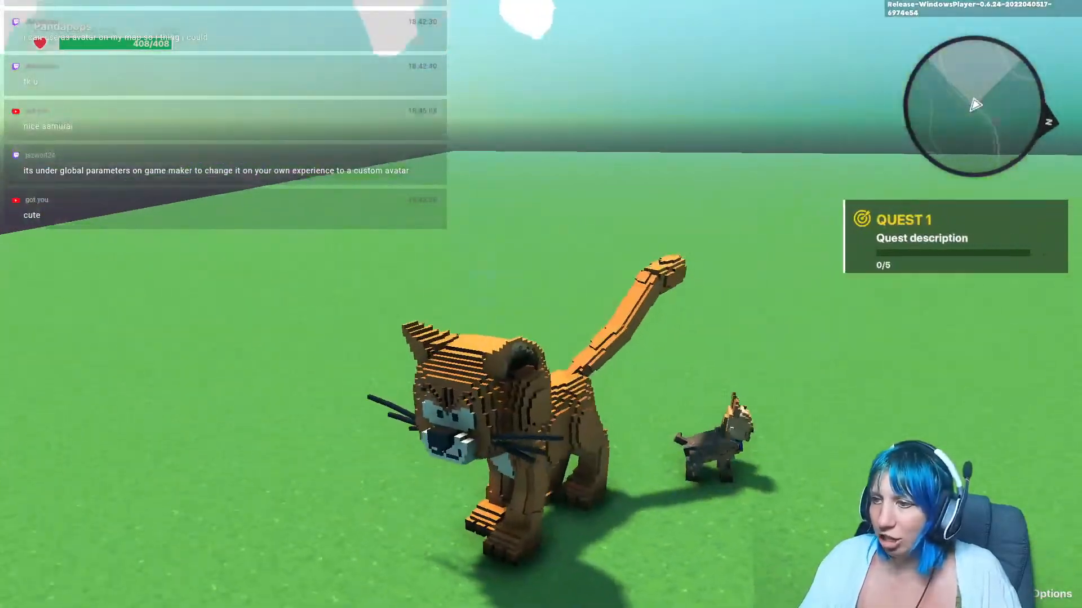
key("w")
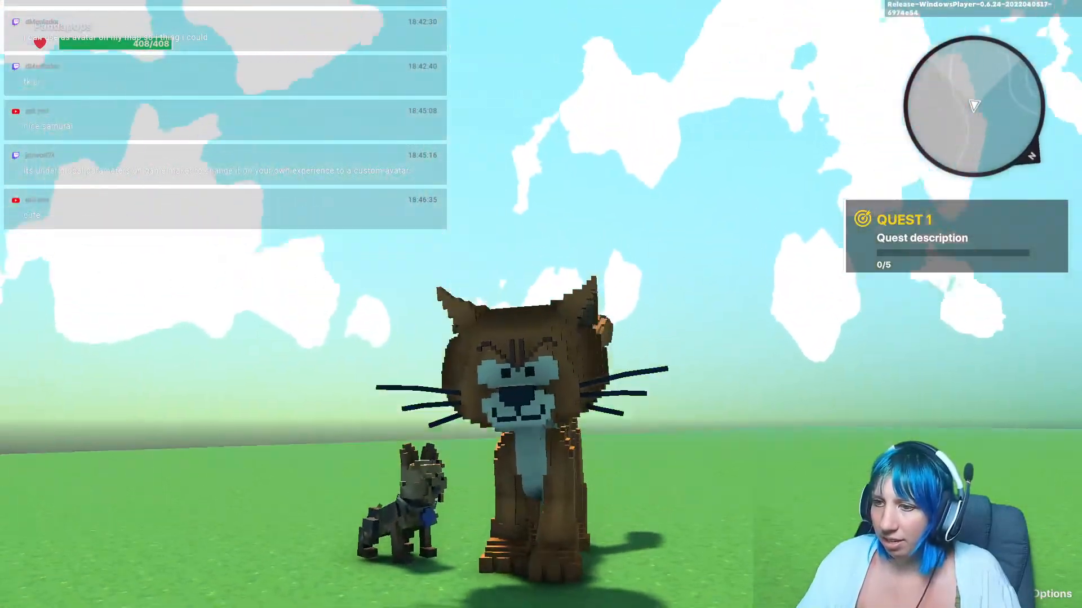
Step: Stop play mode and place Papa Smurf's Alchemy Table, Smurf characters, a prank box and Smurfberry bushes from the asset library onto the map
key("Escape")
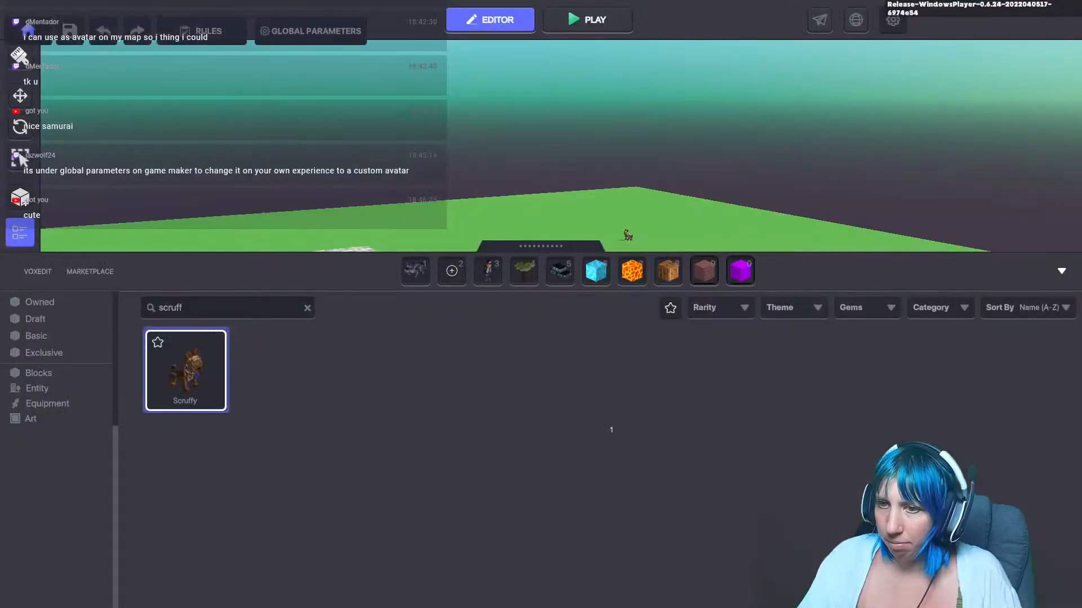
key("BackSpace")
type("pa")
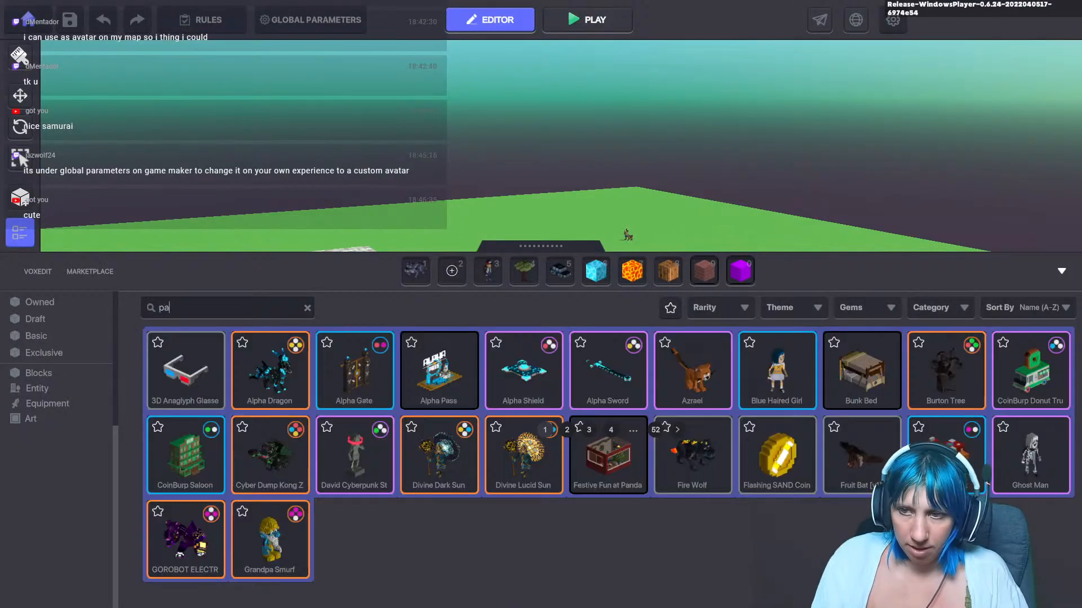
type("p")
left_click(355, 370)
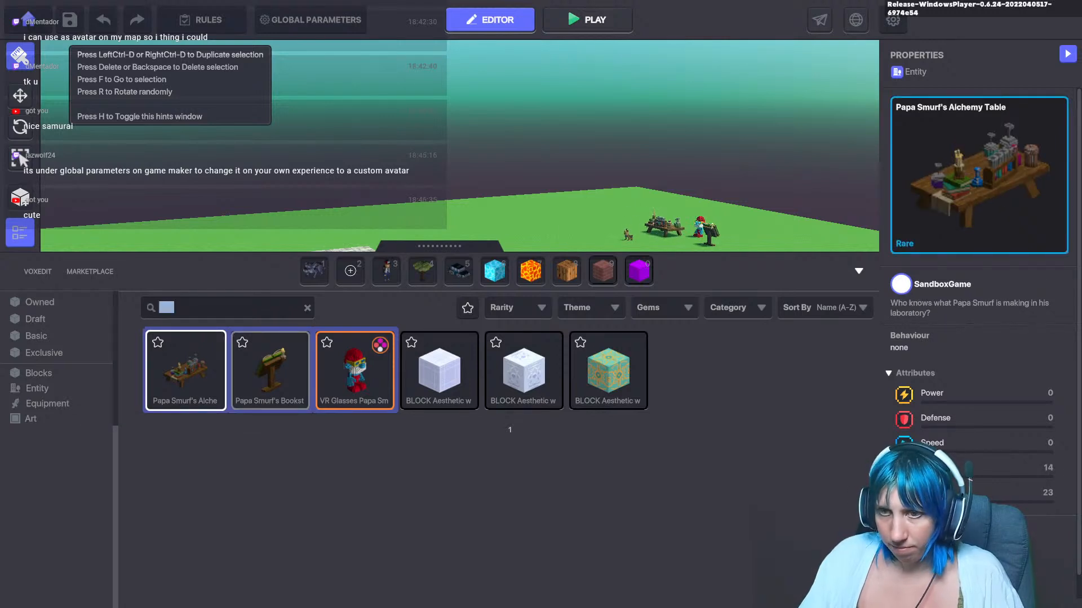
type("ur")
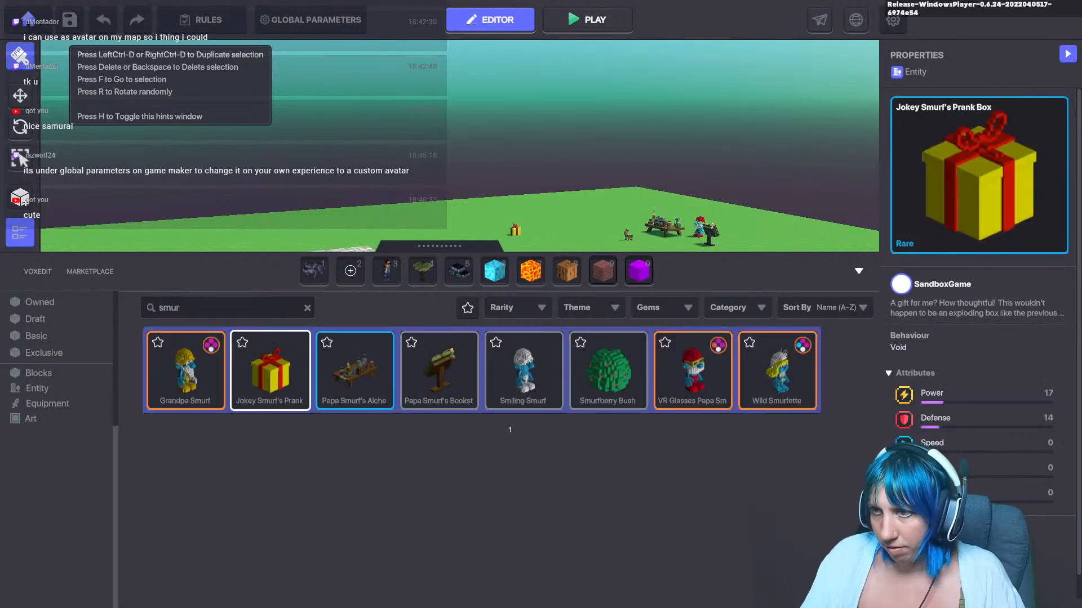
left_click(186, 369)
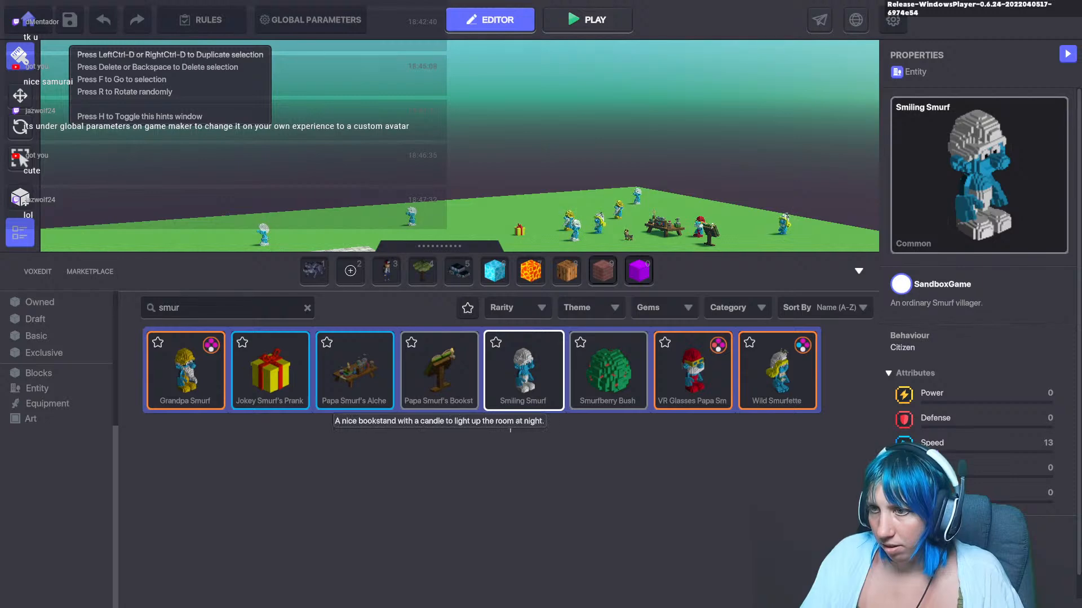
left_click(608, 370)
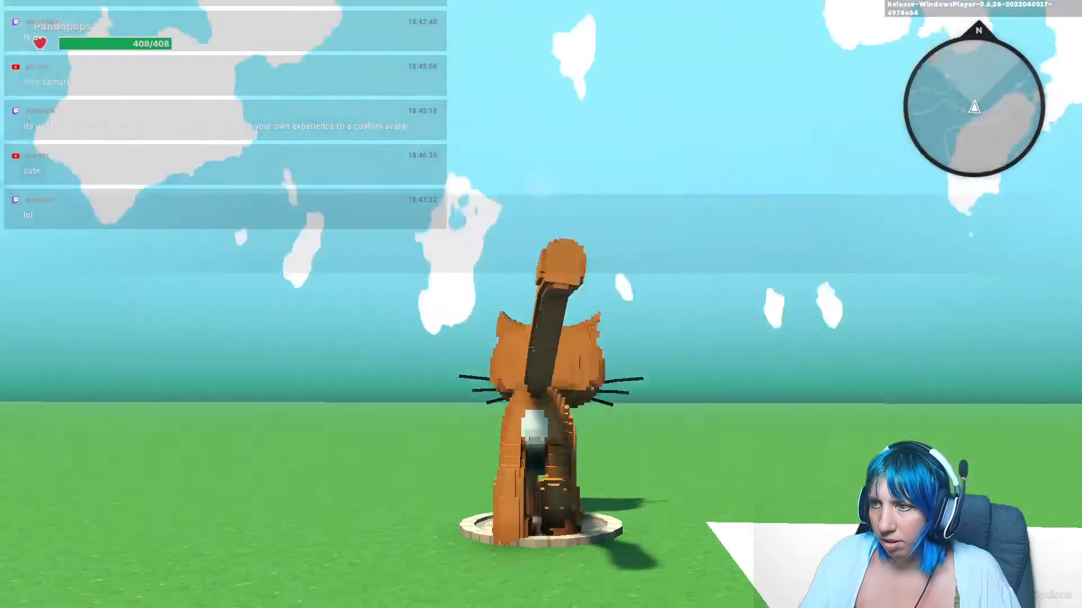
Step: Play-test the experience, walking, jumping and attacking with the Azrael cat avatar among the Smurfs
key("w")
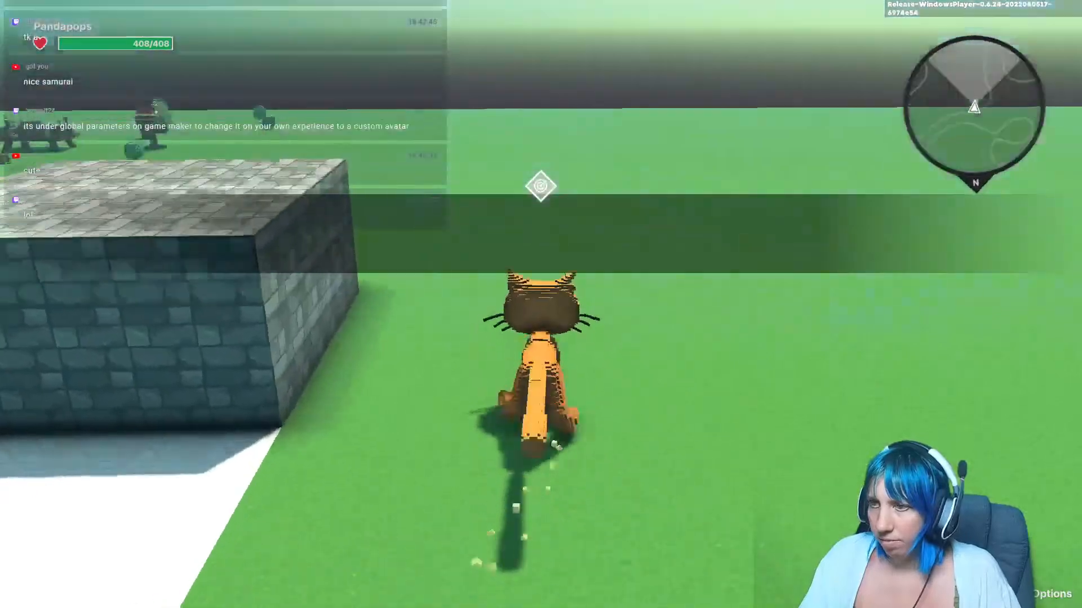
key("w")
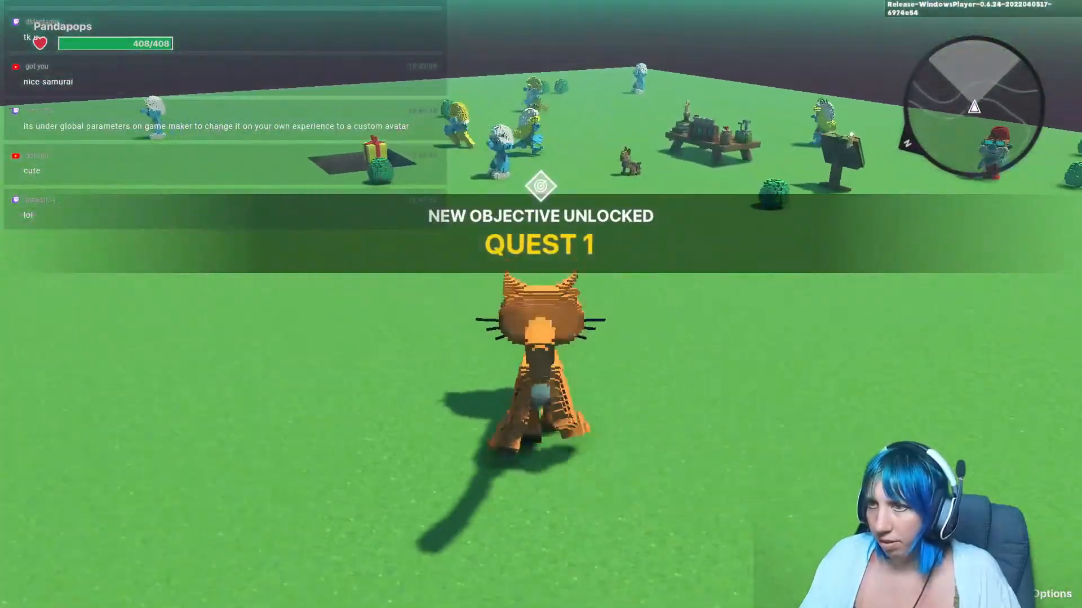
key("w")
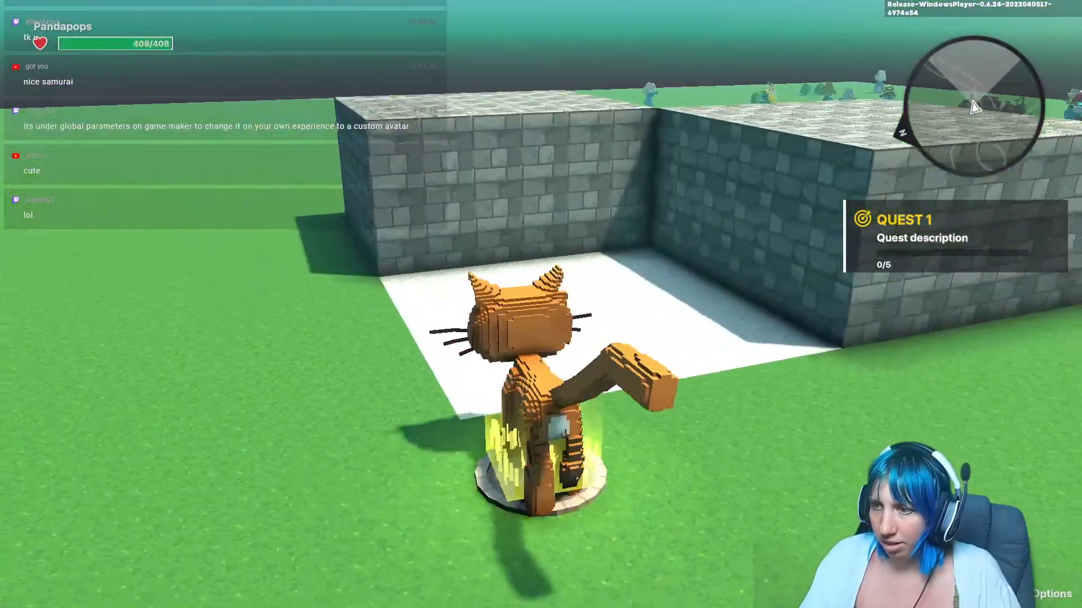
key("w")
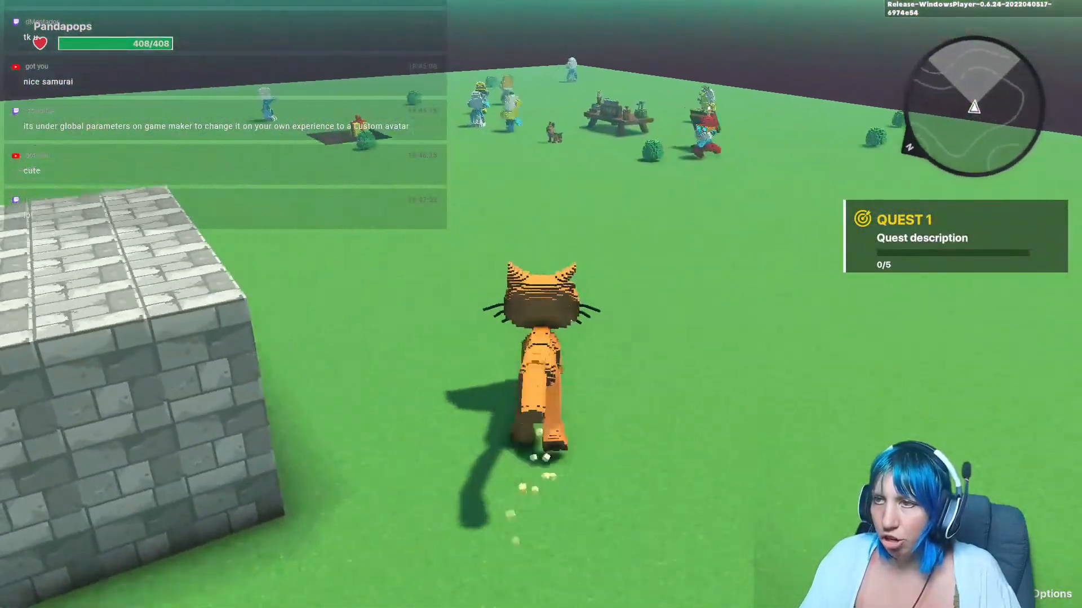
key("w")
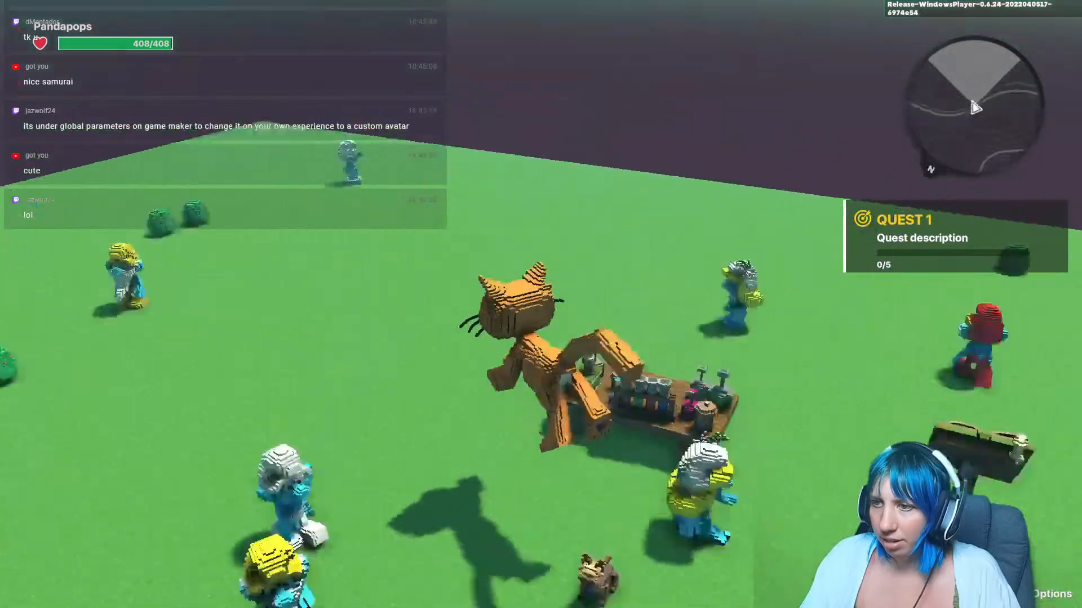
key("w")
key("space")
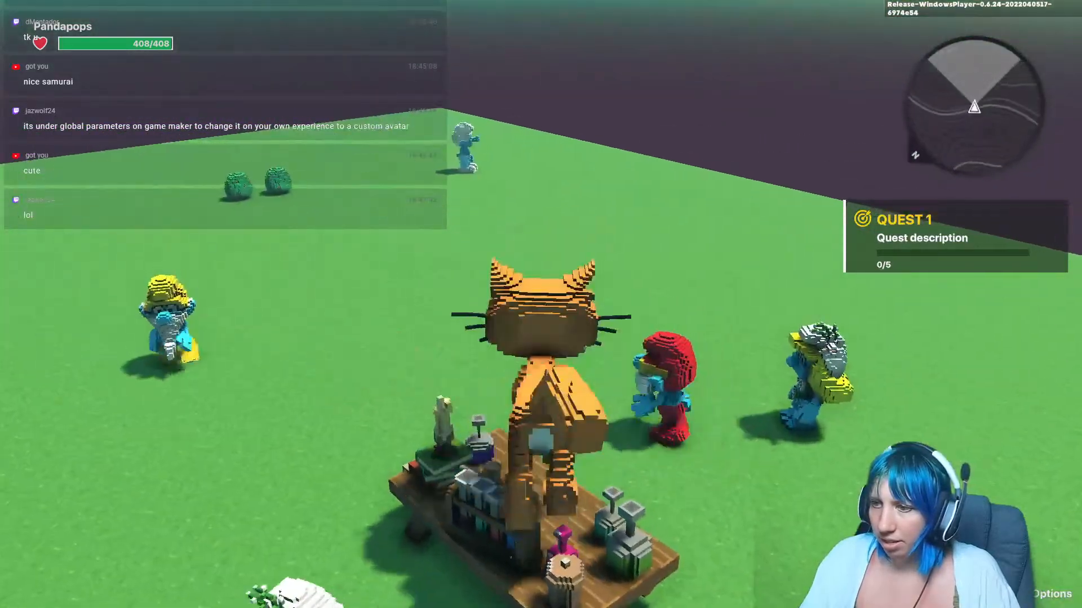
key("w")
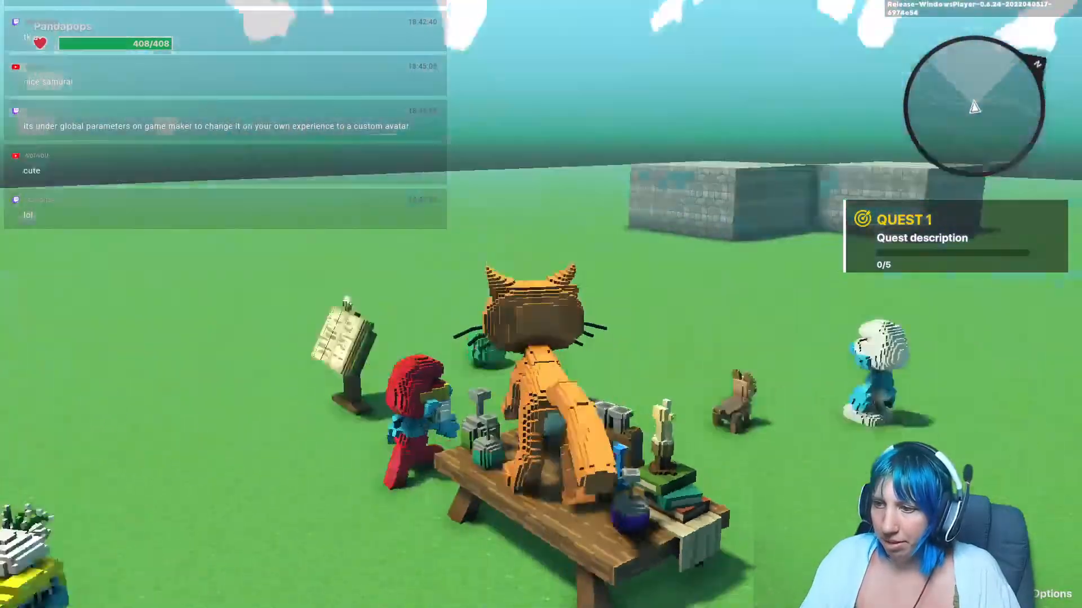
key("space")
key("w")
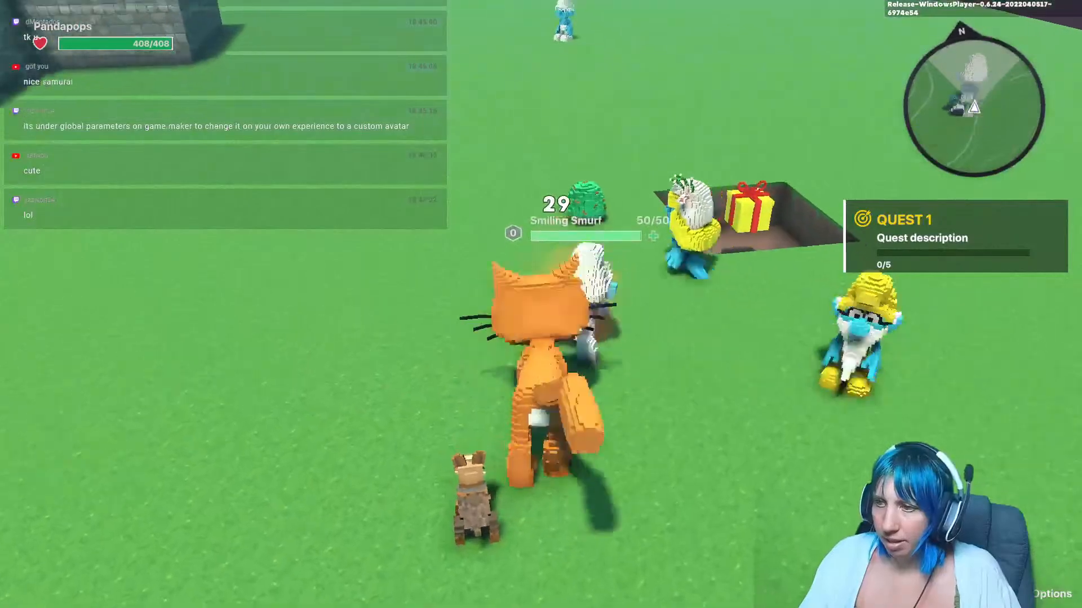
key("w")
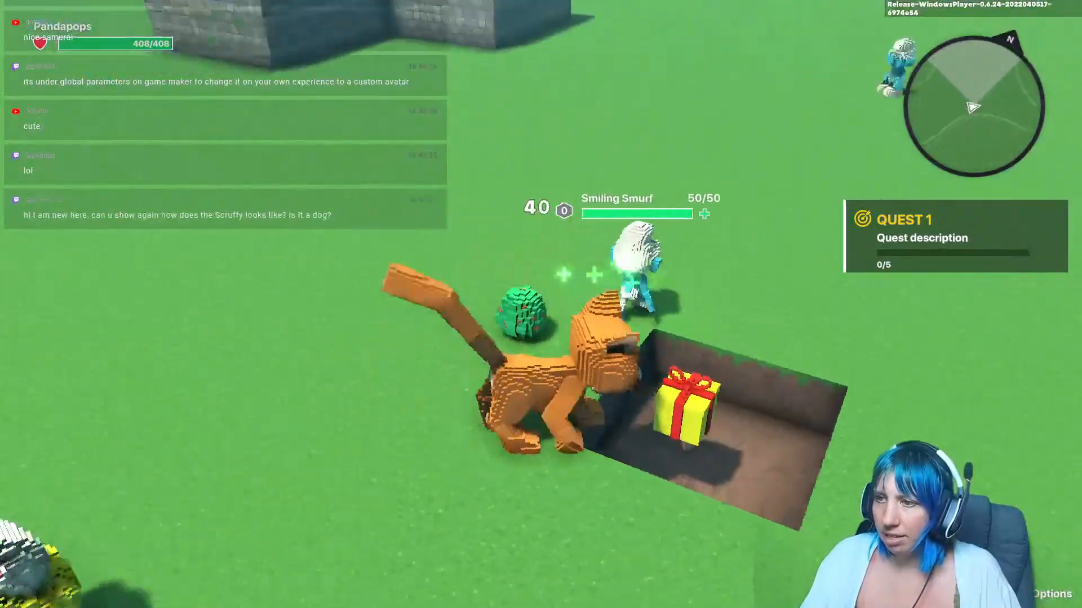
key("w")
key("space")
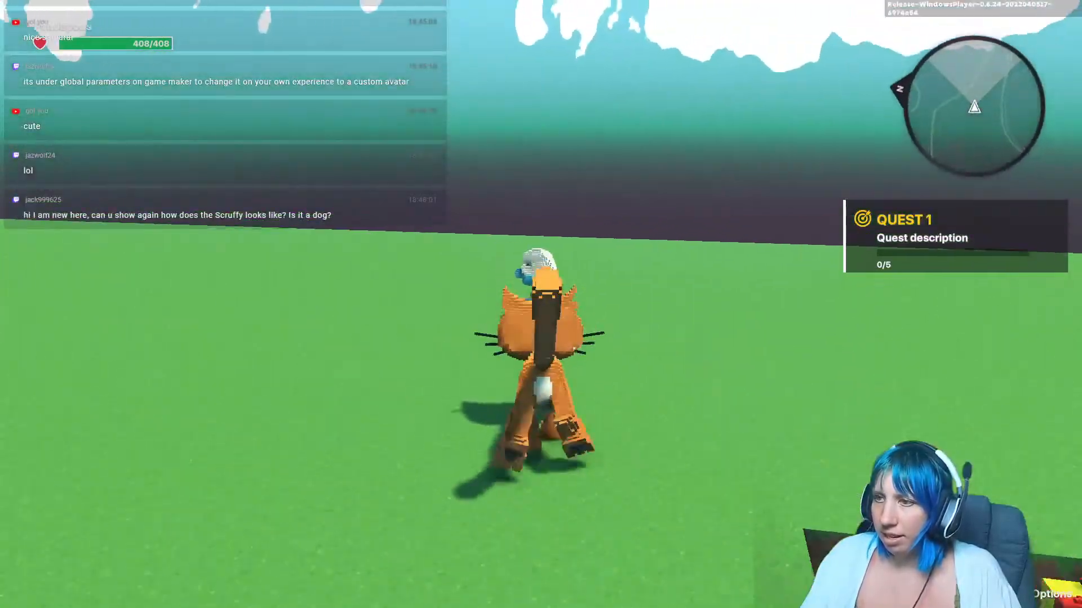
key("w")
key("w")
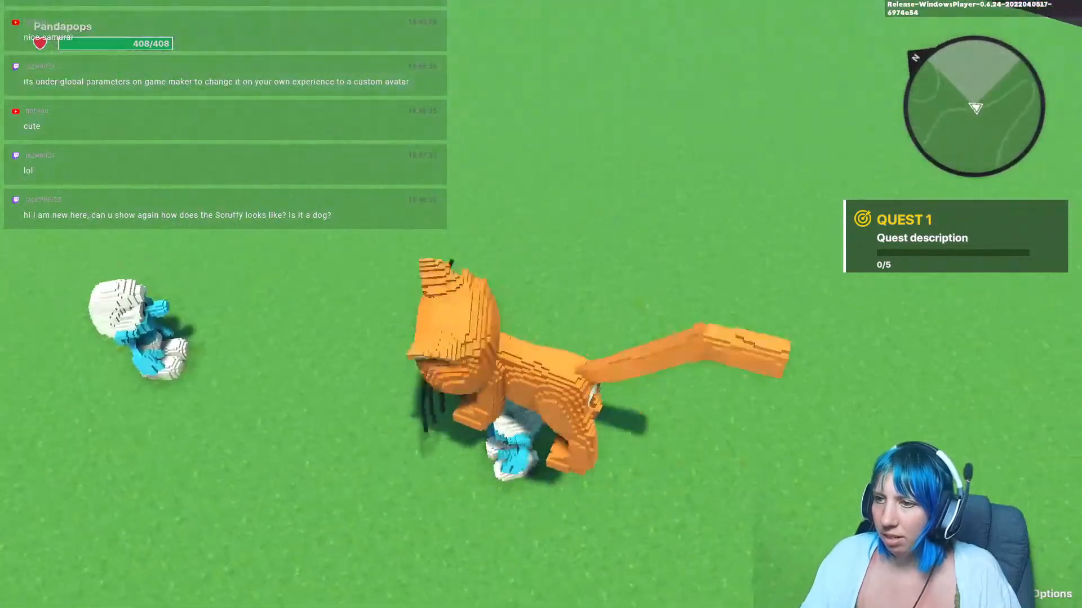
key("w")
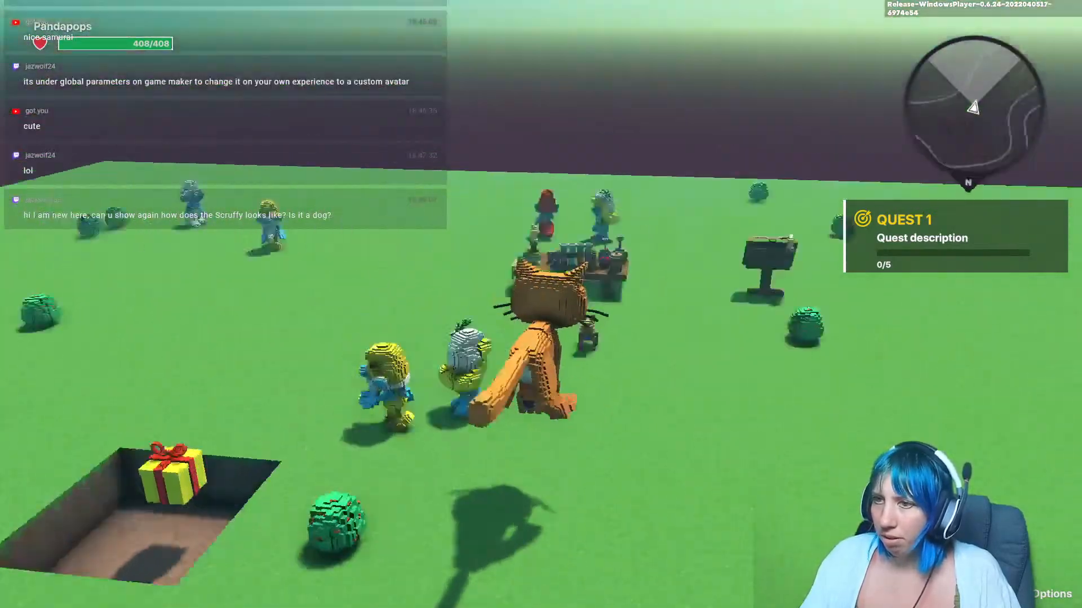
key("d")
key("w")
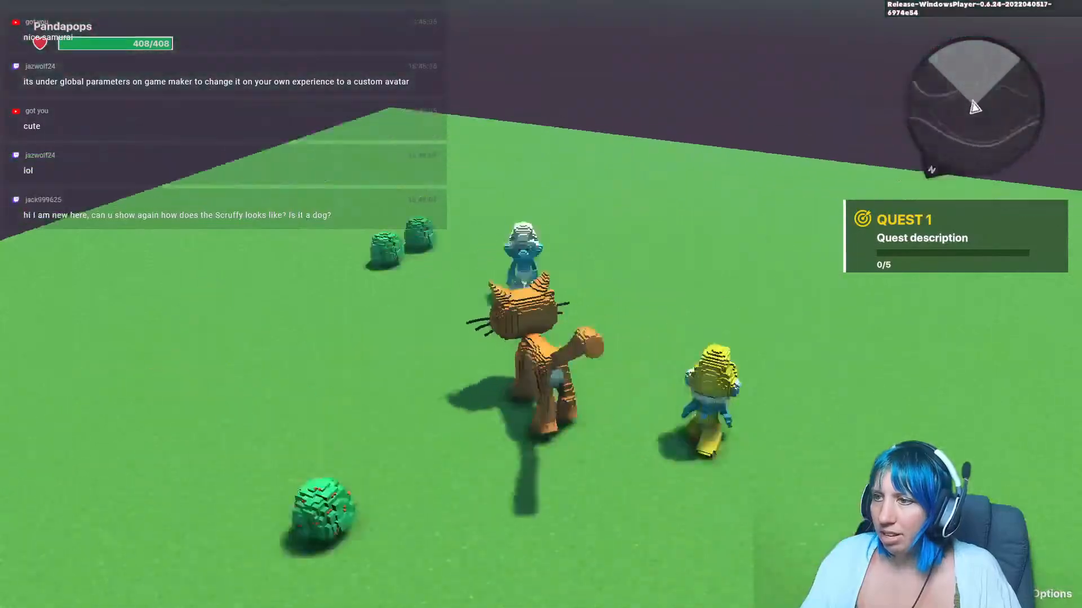
key("a")
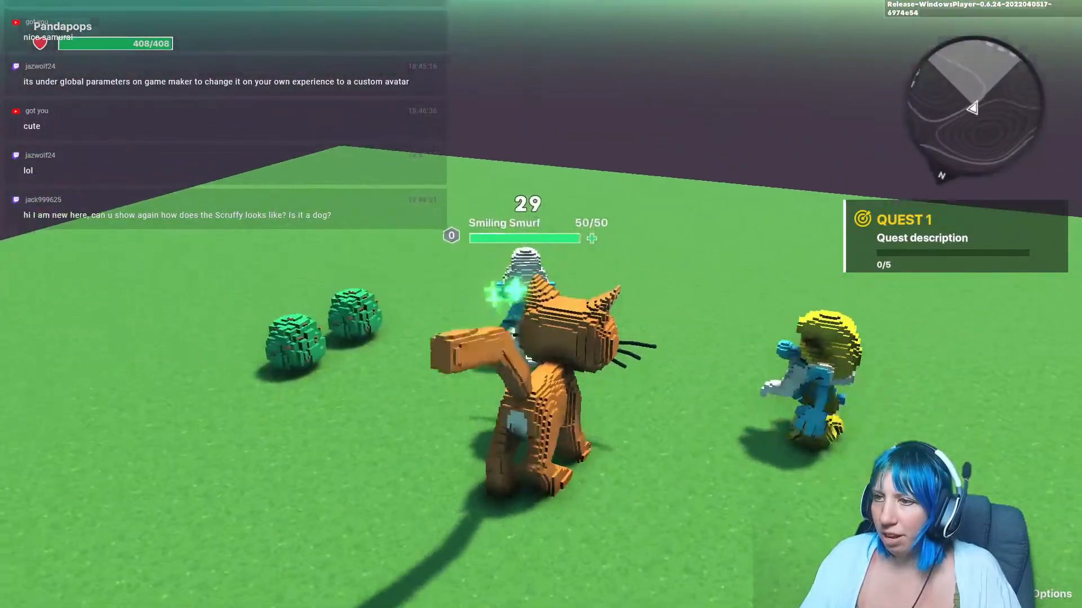
key("w")
key("w")
left_click(541, 304)
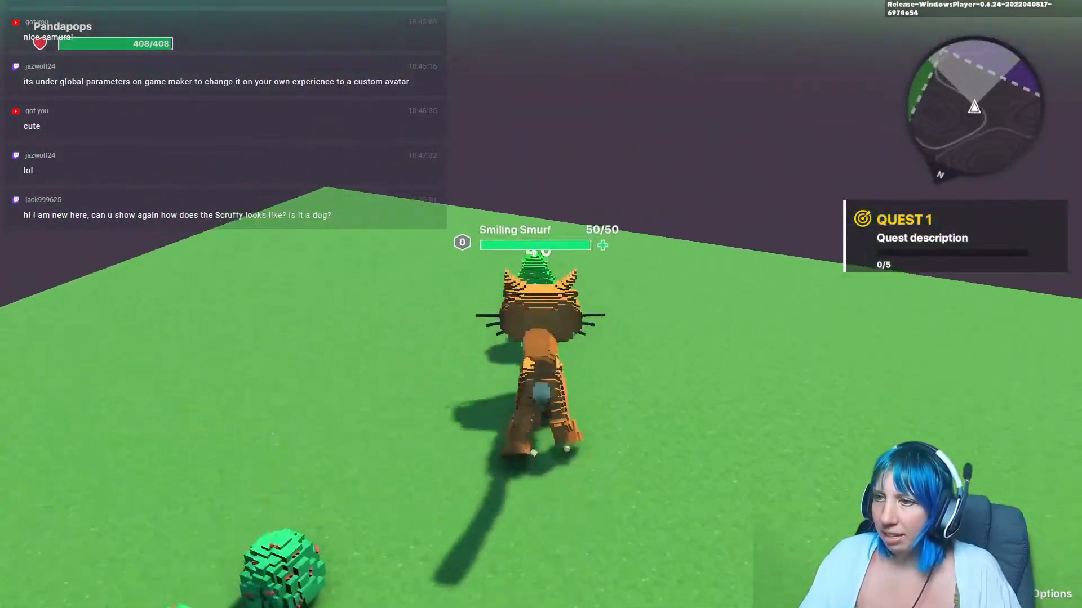
left_click(541, 304)
left_click(541, 304)
left_click(540, 304)
key("w")
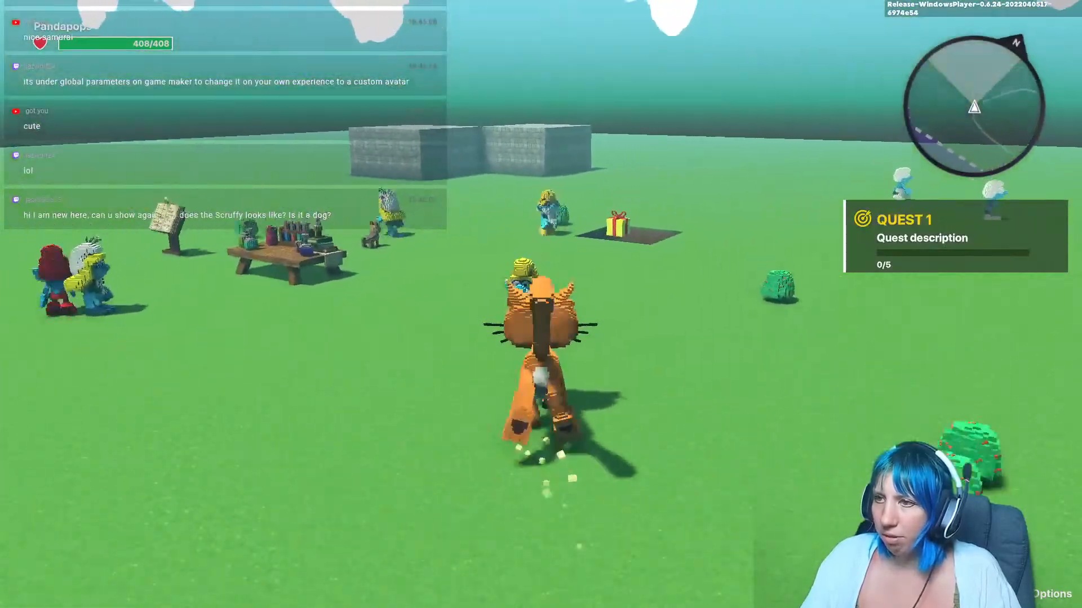
left_click(540, 305)
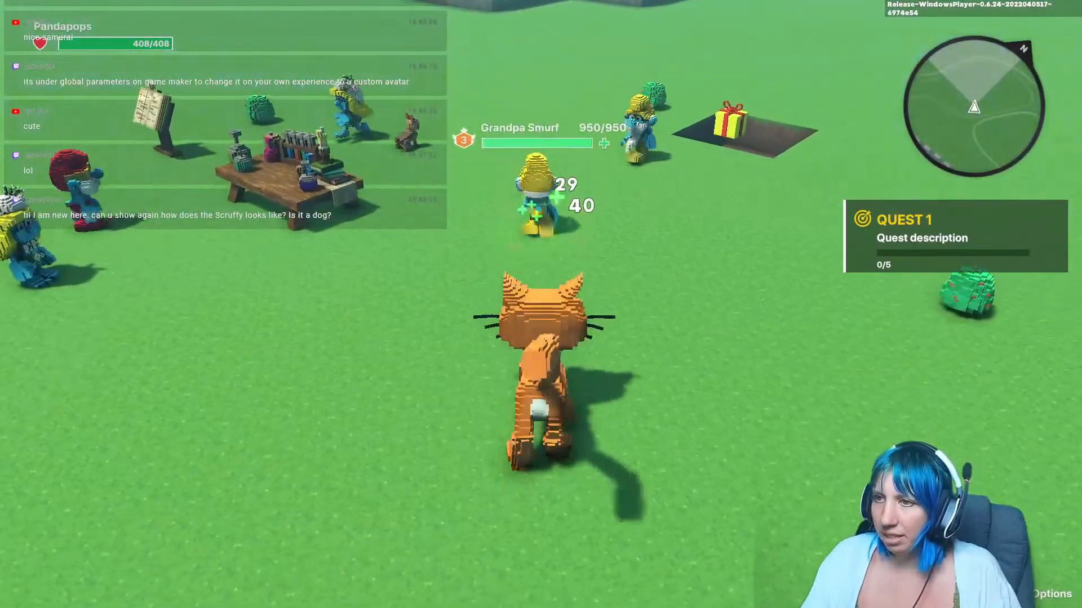
key("w")
key("w")
left_click(541, 304)
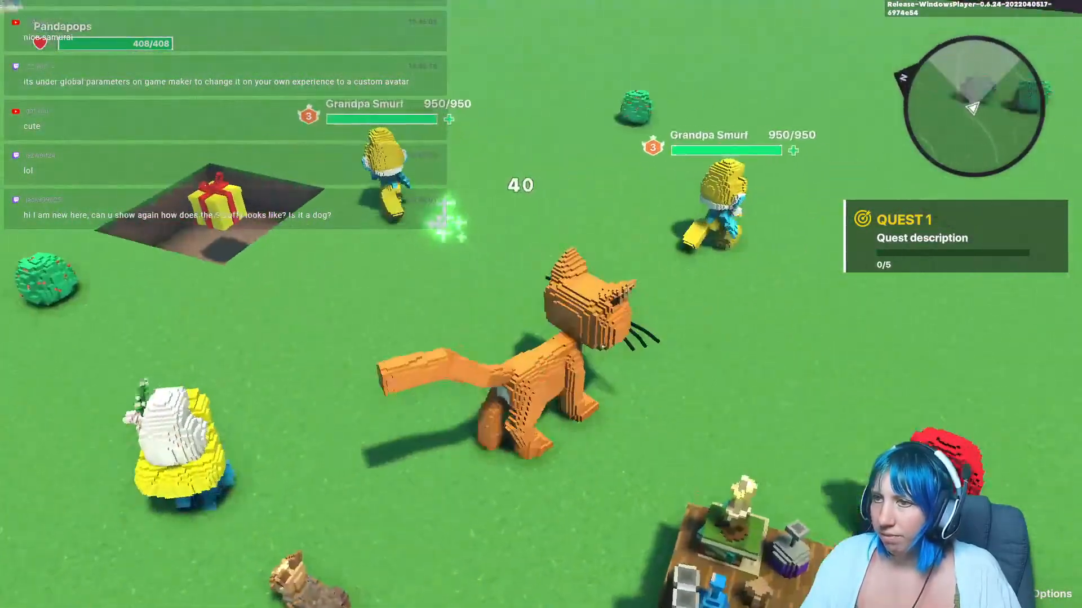
key("w")
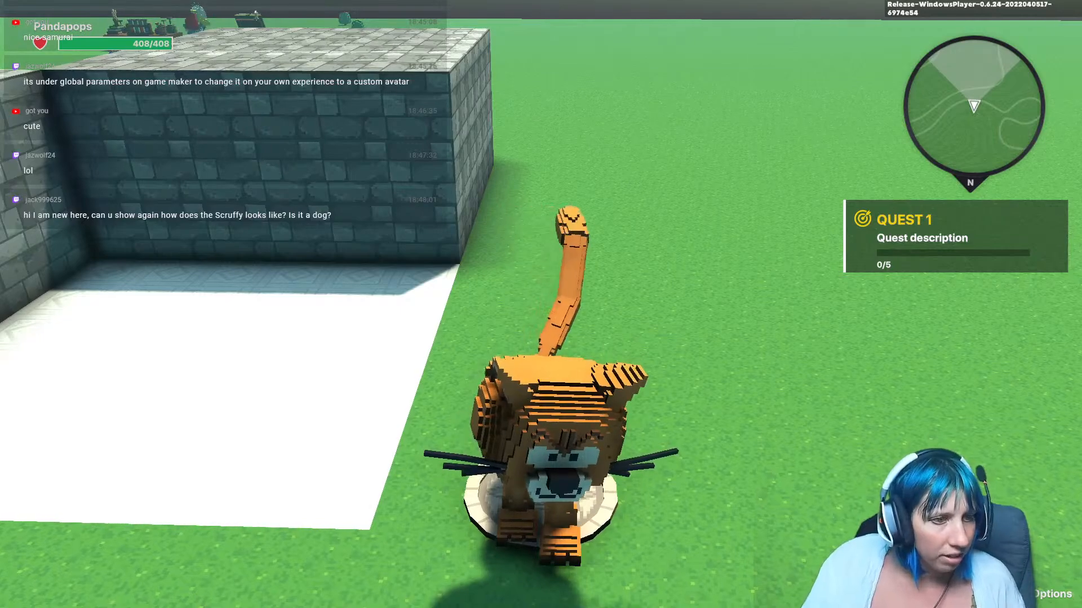
Step: Stop play mode and set the custom avatar model in Global Parameters back to Scruffy
key("Escape")
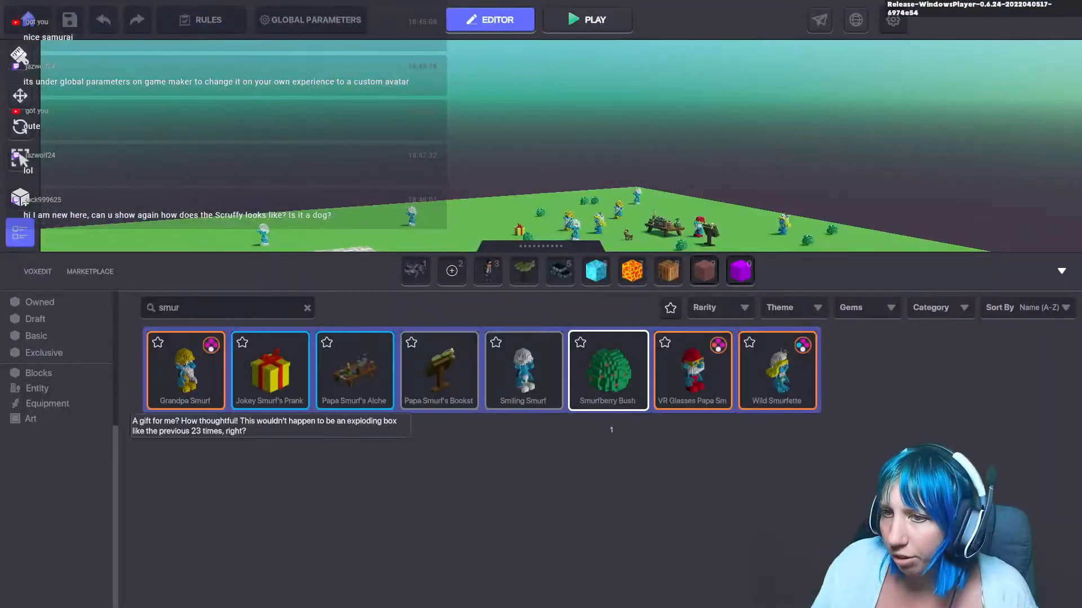
left_click(310, 20)
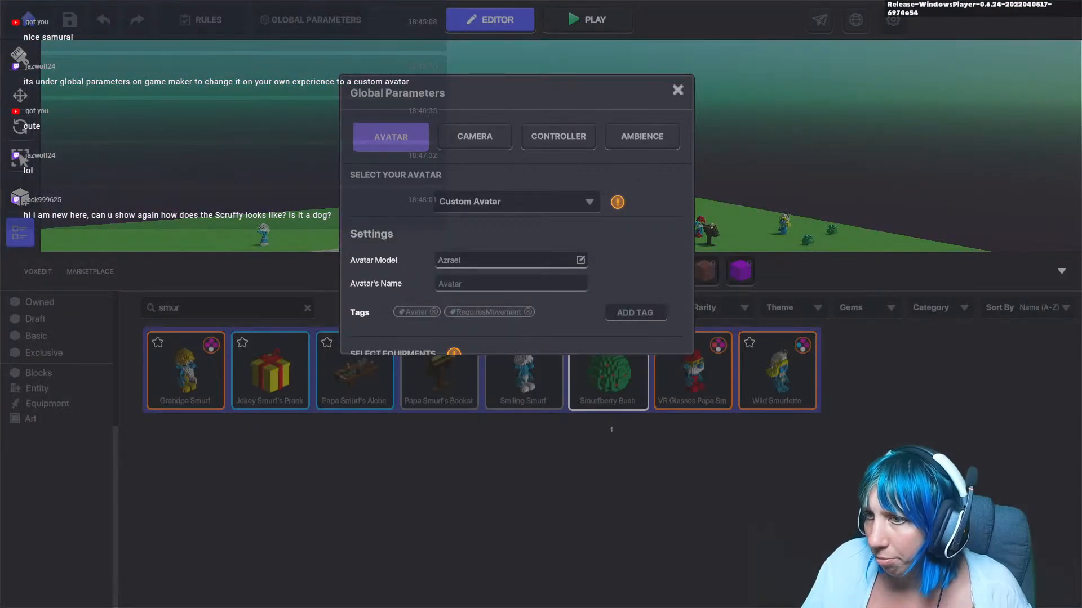
left_click(580, 259)
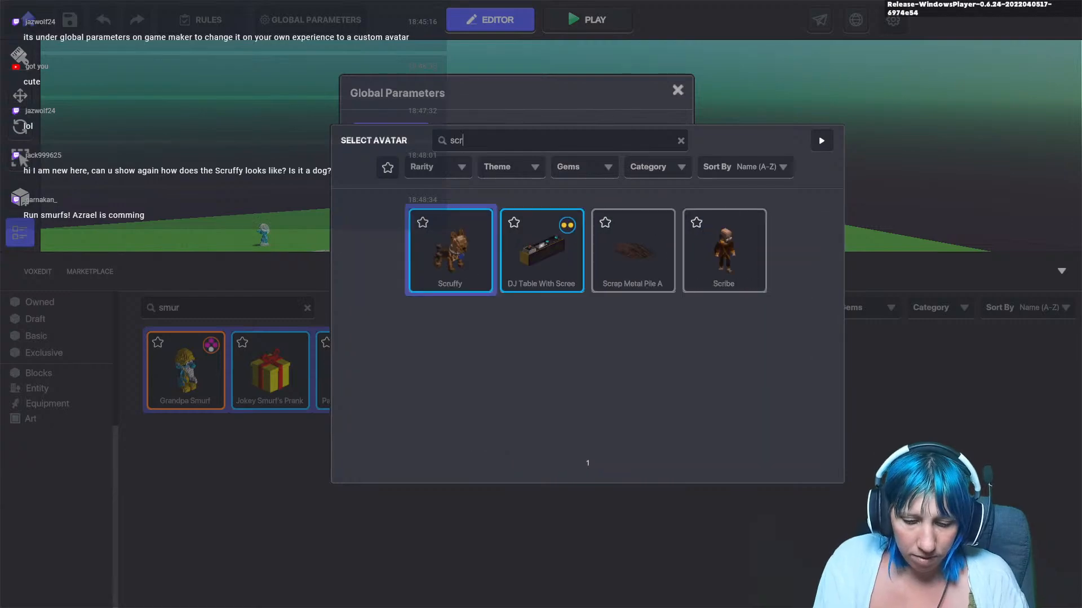
left_click(587, 248)
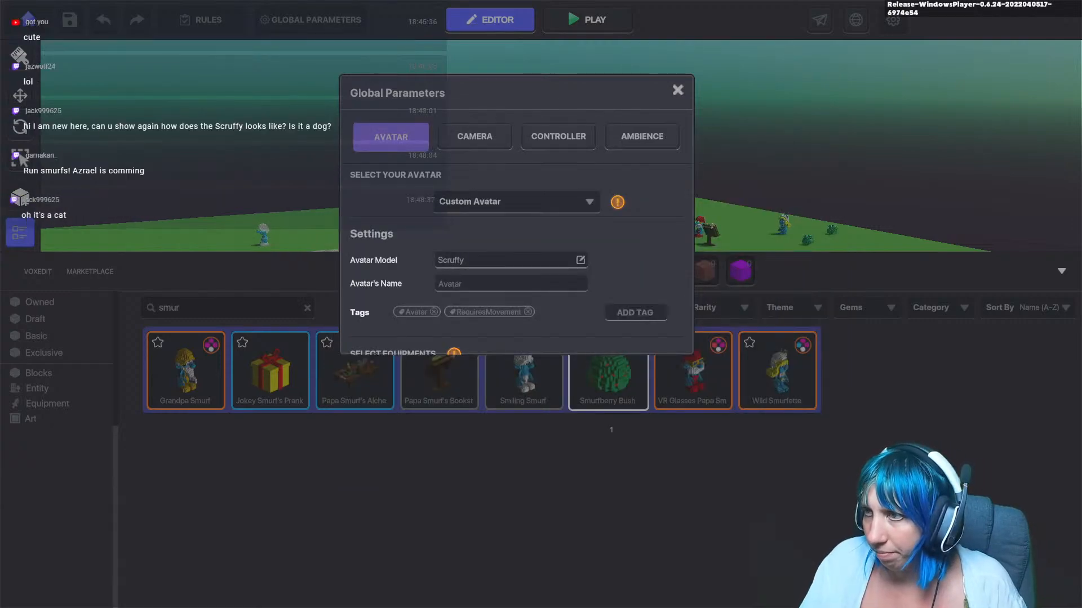
left_click(678, 90)
Step: Play-test the experience, walking and jumping the Scruffy avatar toward the Smurf village
left_click(588, 20)
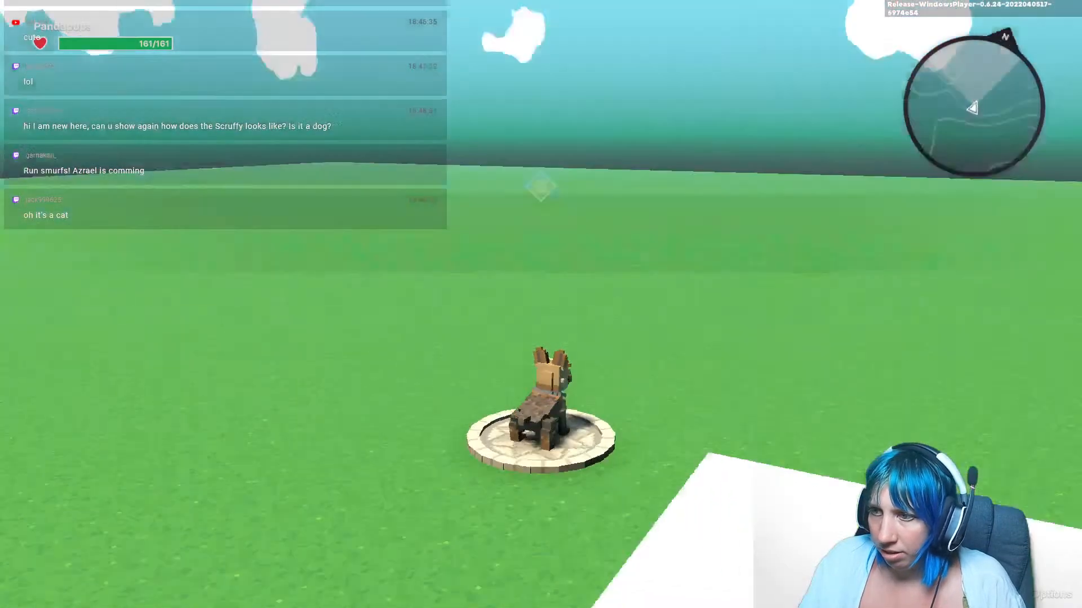
key("w")
key("space")
key("s")
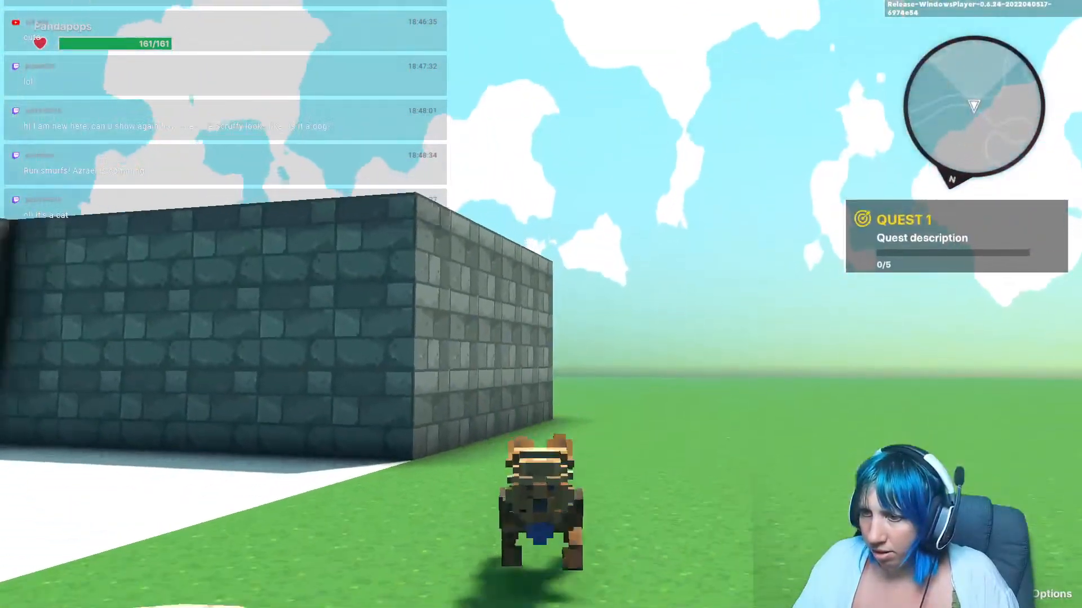
key("w")
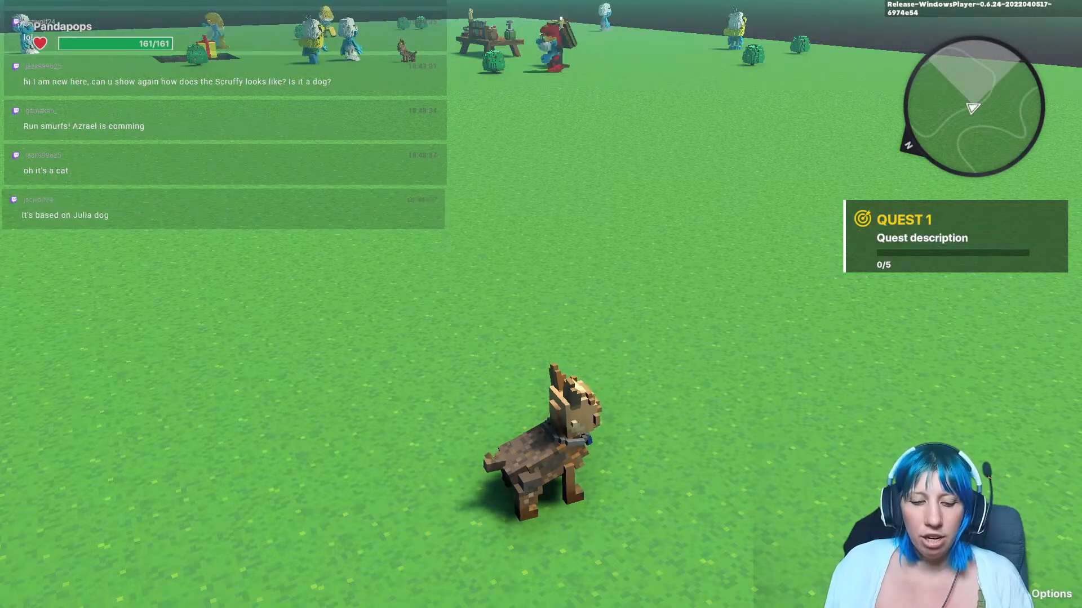
key("s")
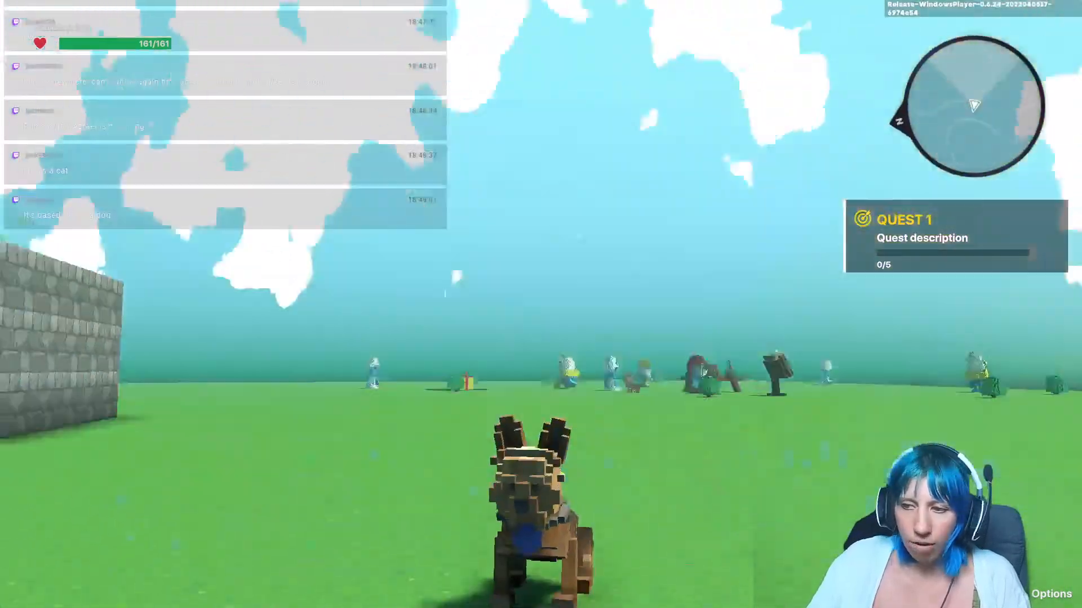
key("w")
key("w")
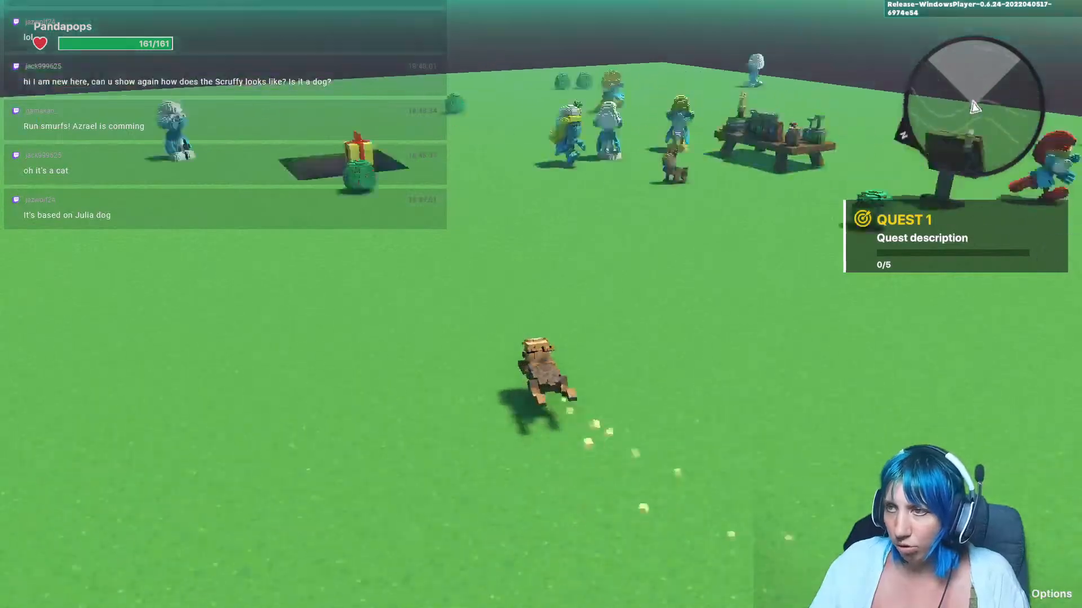
Step: Keep play-testing, running the Scruffy avatar around the map, jumping and attacking Smurfs near the alchemy table
key("w")
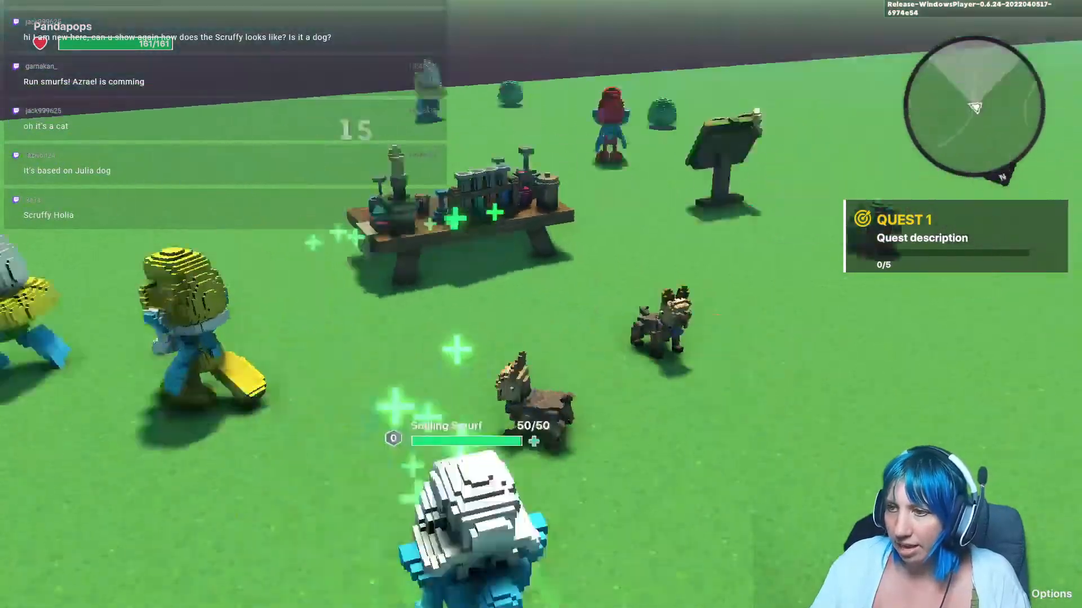
key("w")
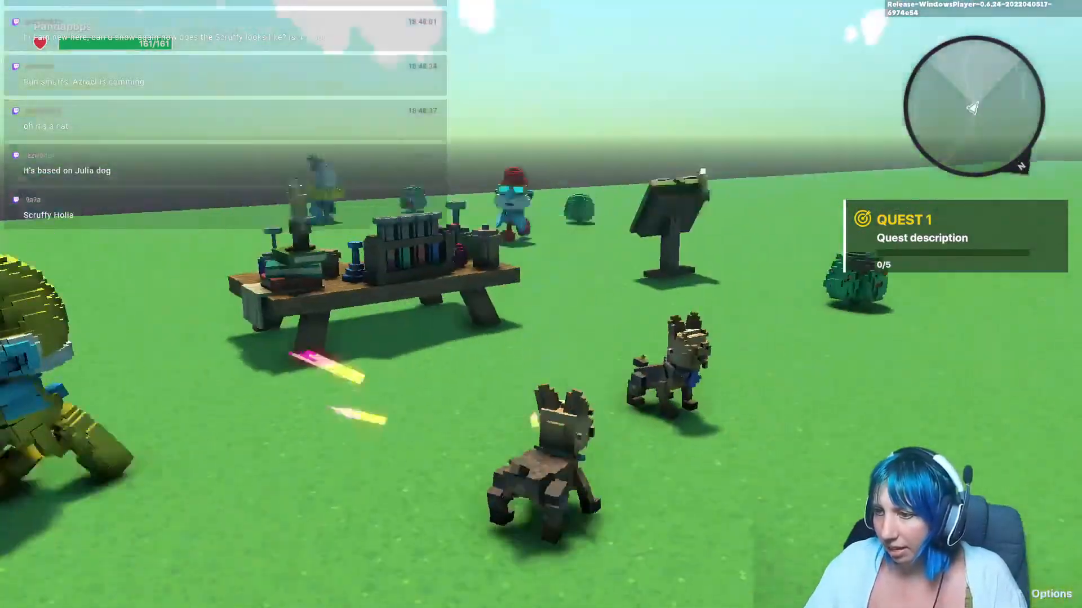
key("w")
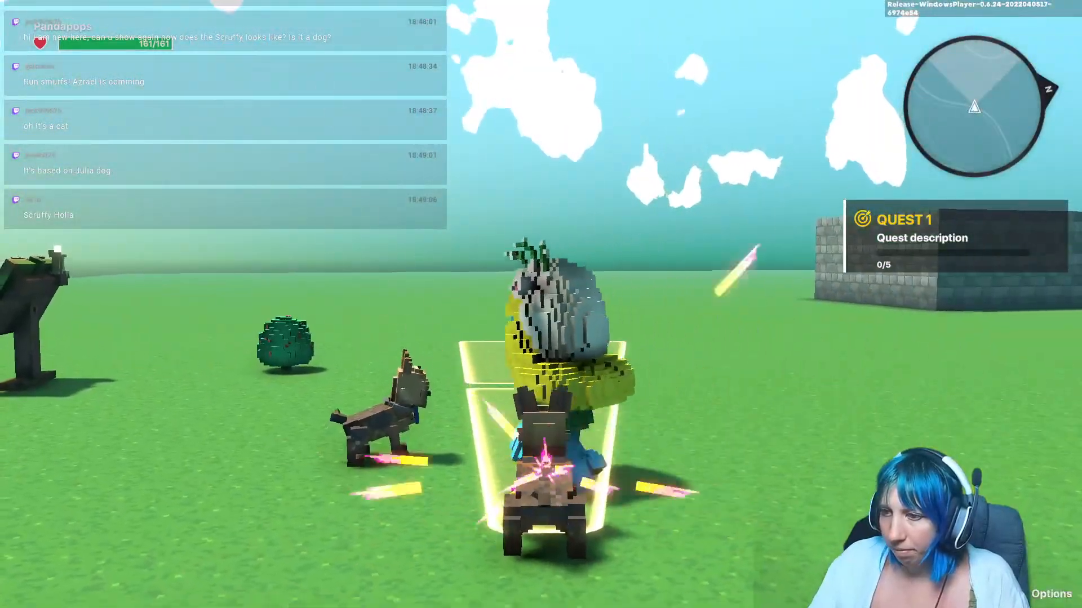
key("w")
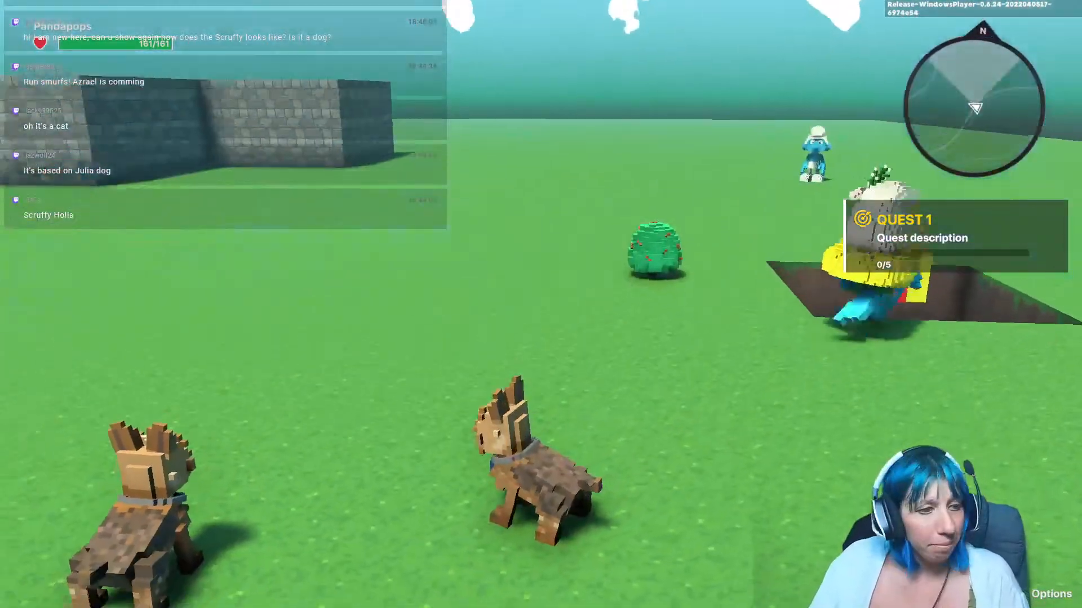
key("w")
key("w")
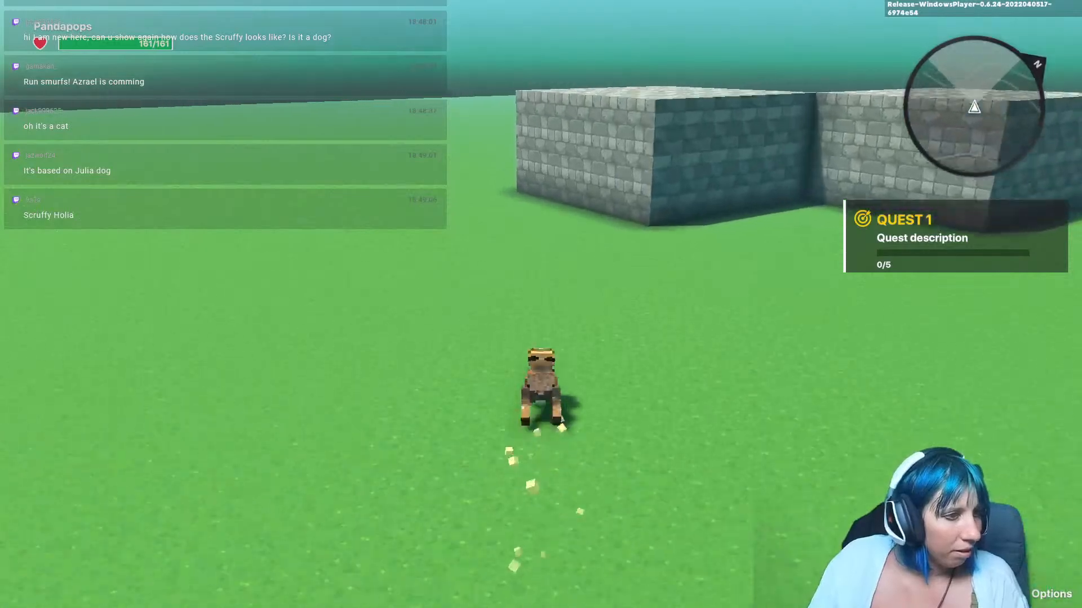
key("w")
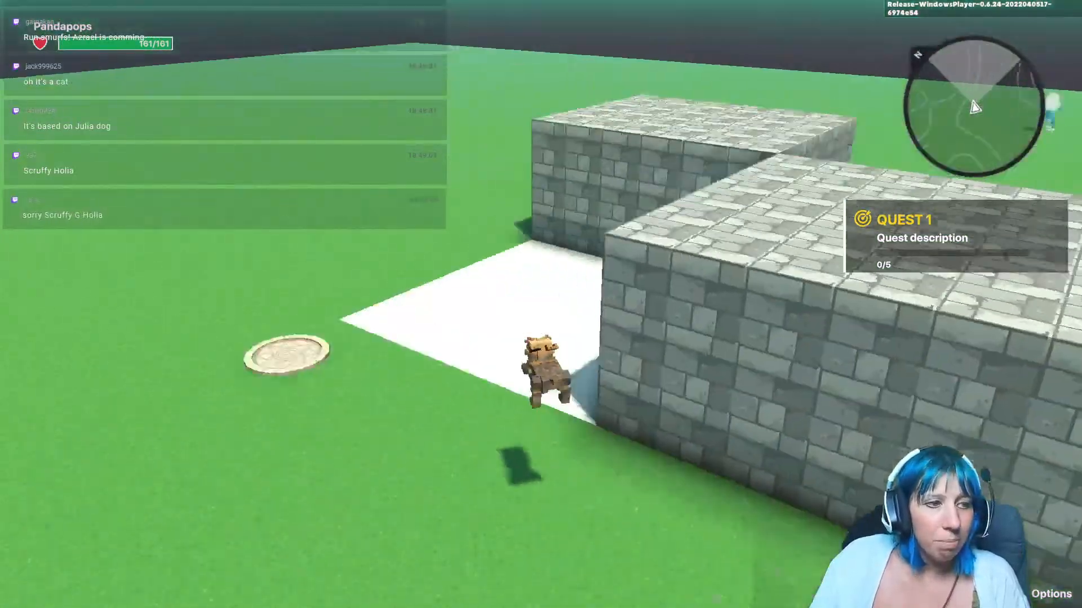
key("w")
key("space")
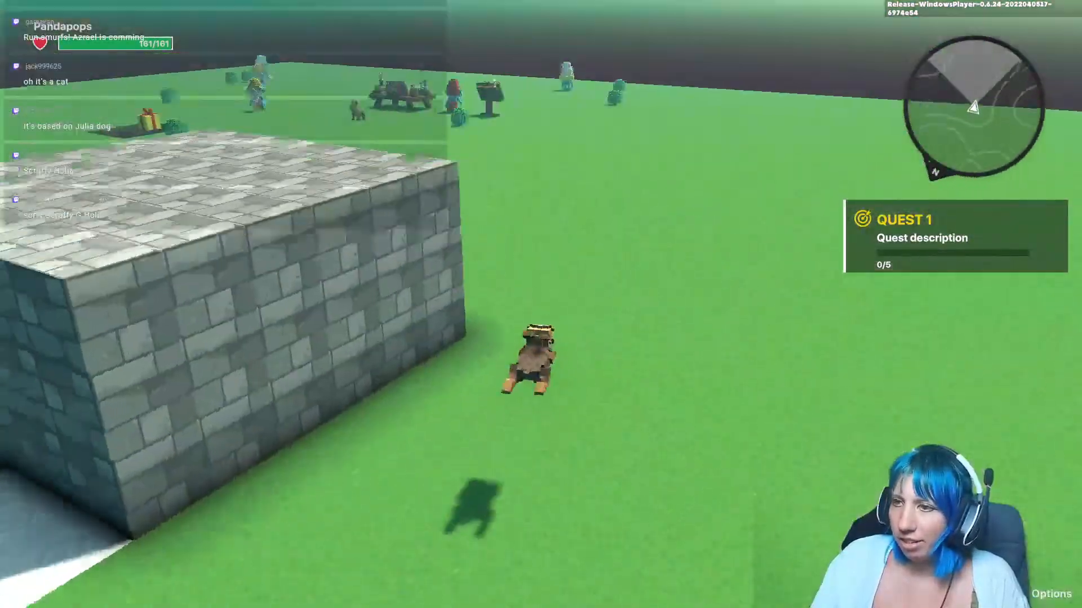
key("w")
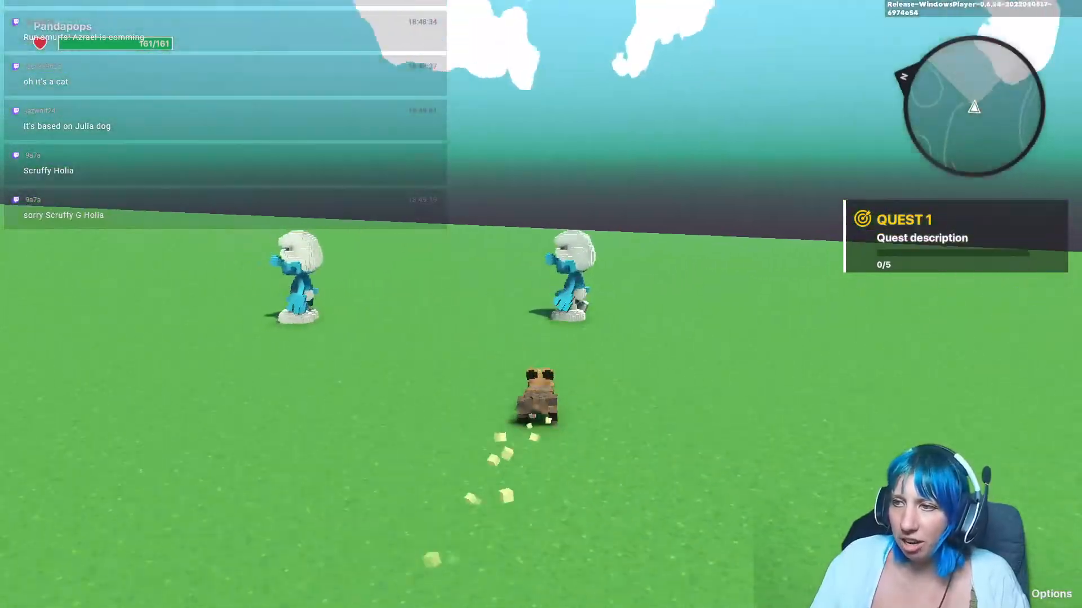
key("w")
left_click(540, 304)
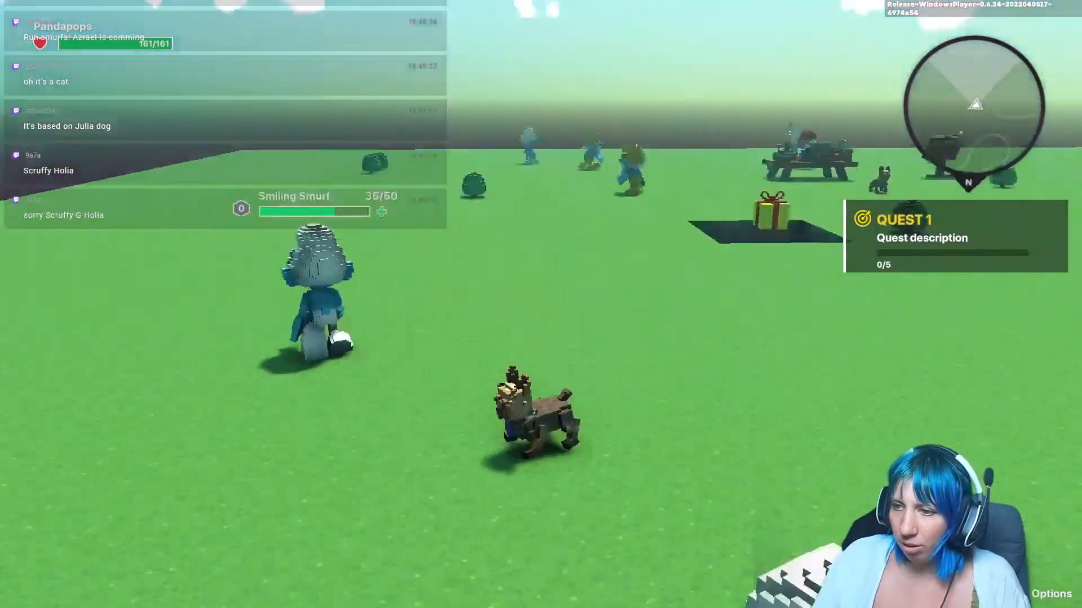
key("w")
left_click(540, 305)
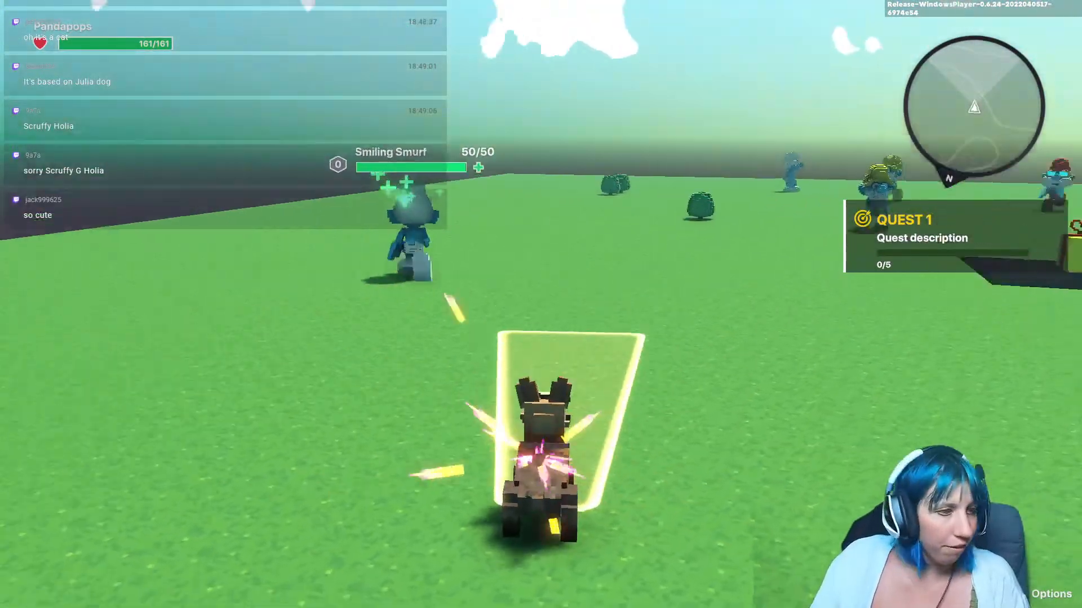
key("w")
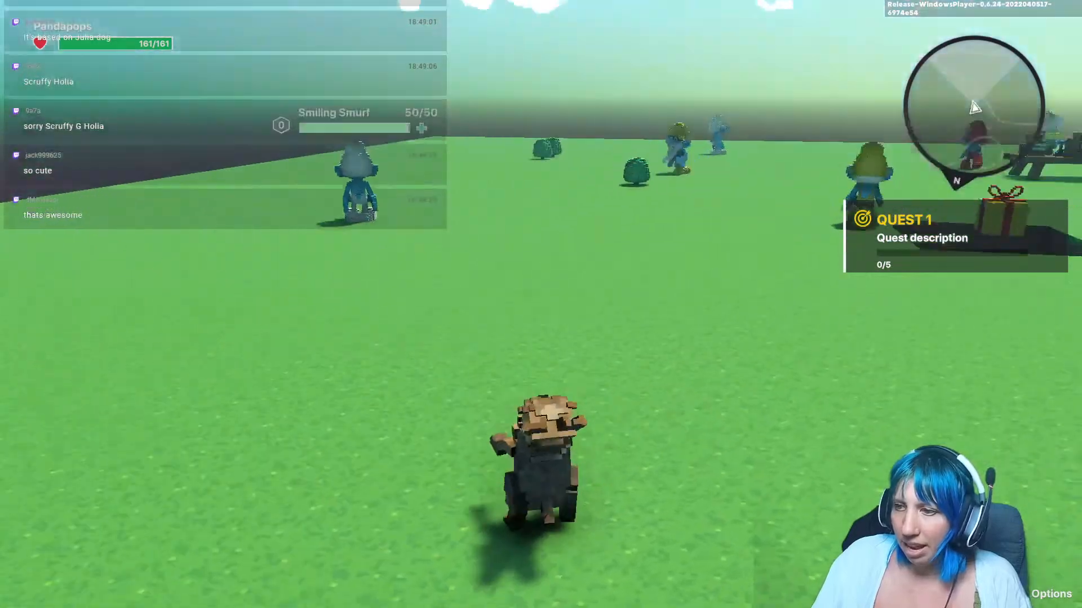
key("w")
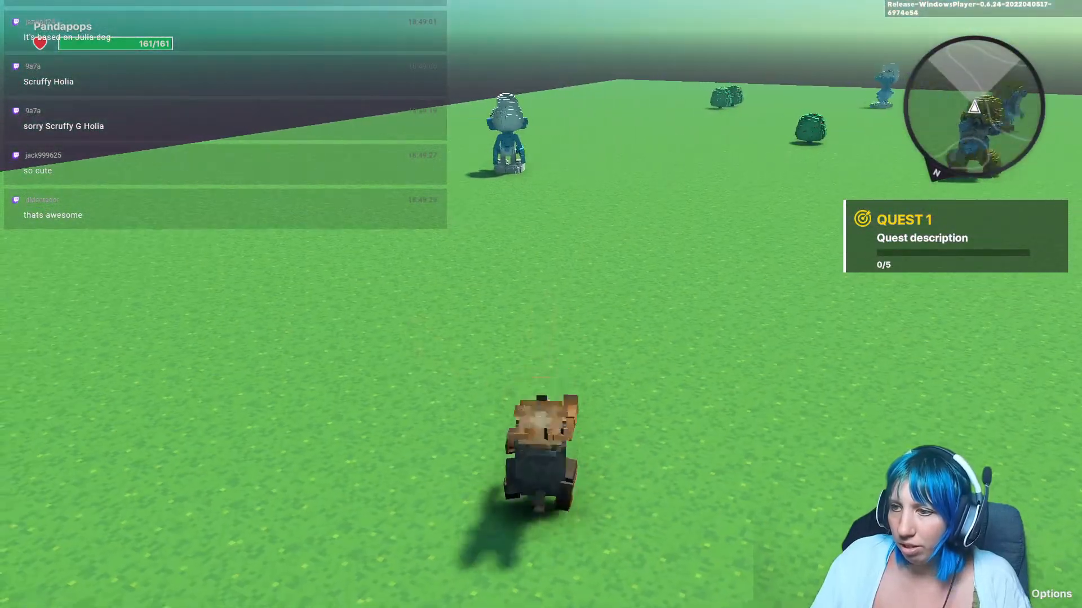
key("w")
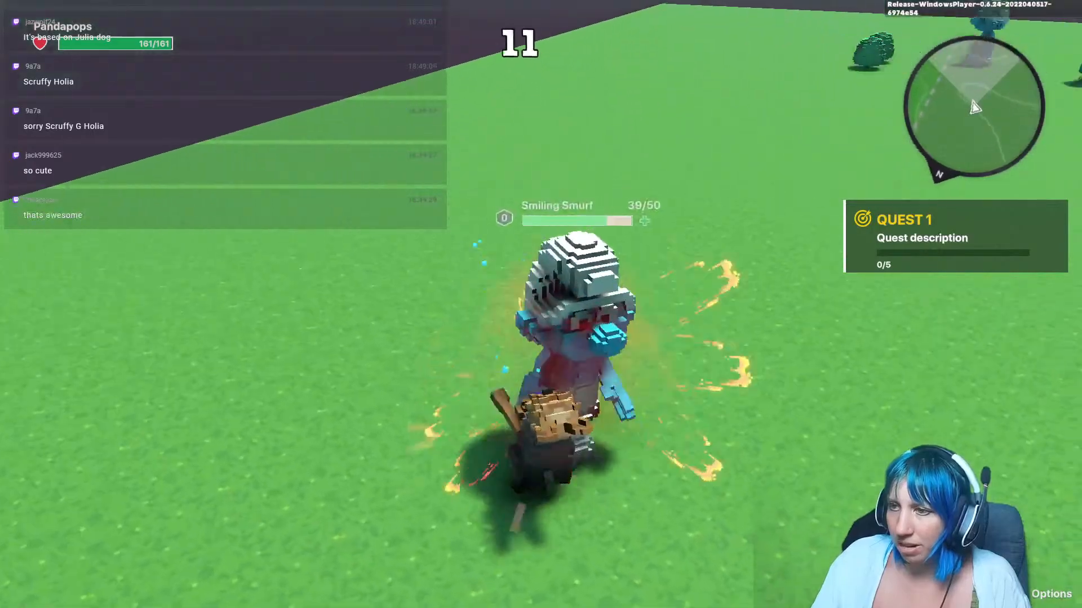
key("a")
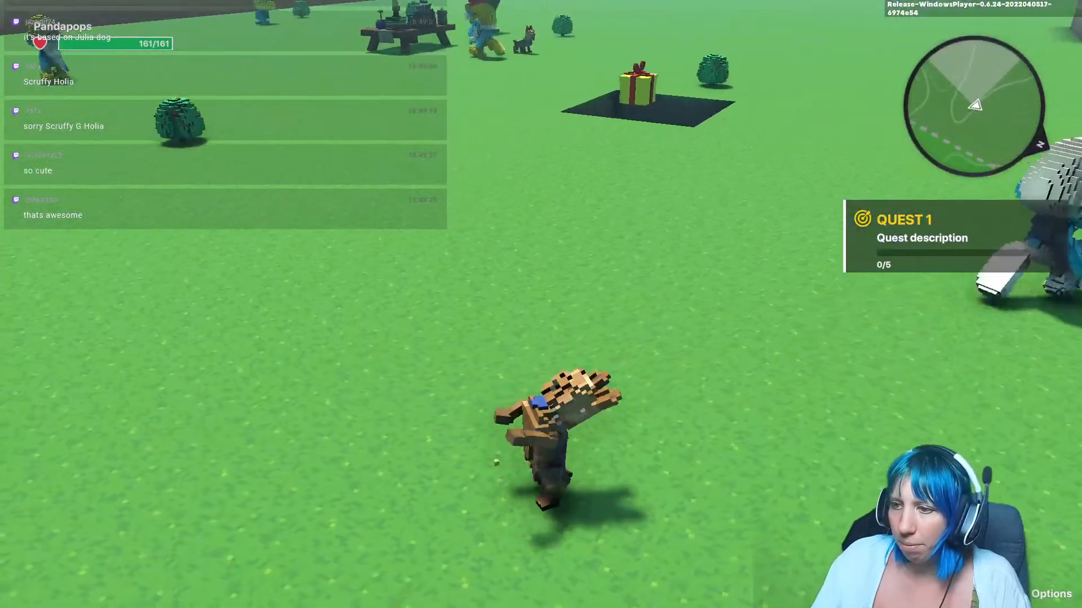
key("w")
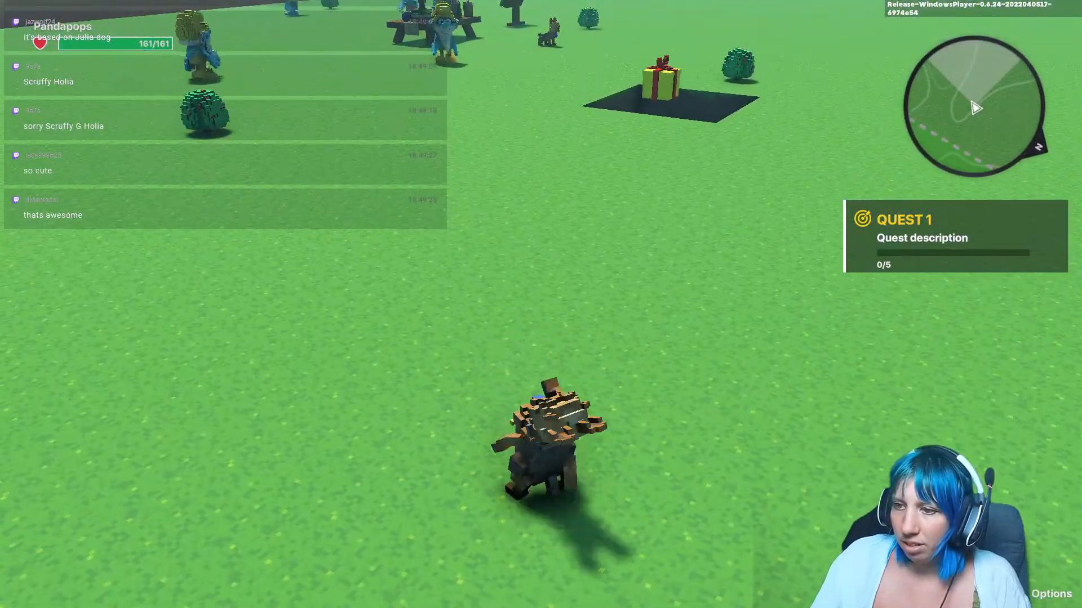
key("w")
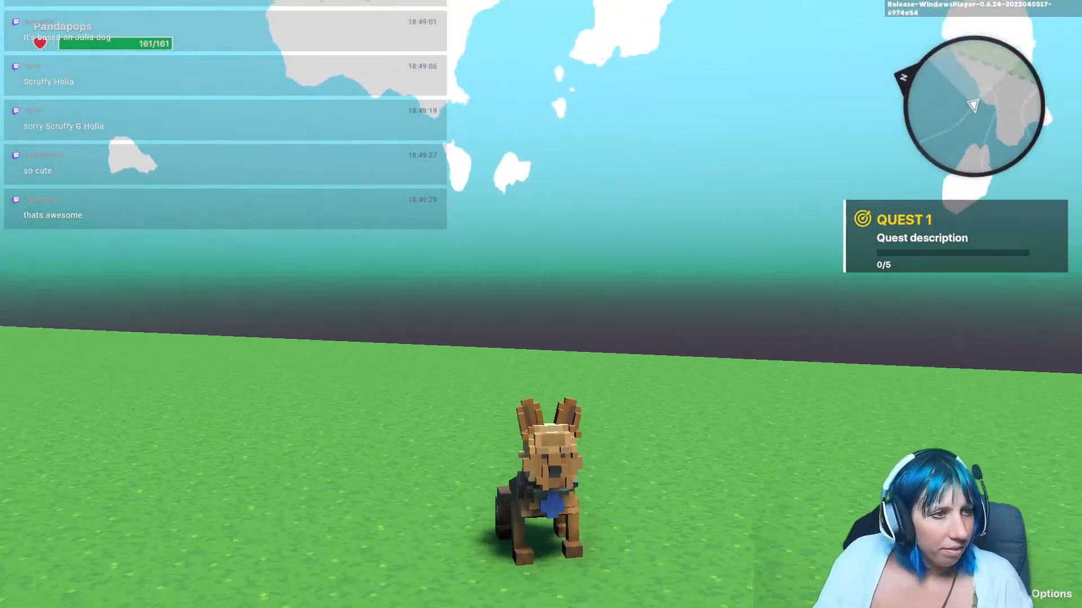
key("w")
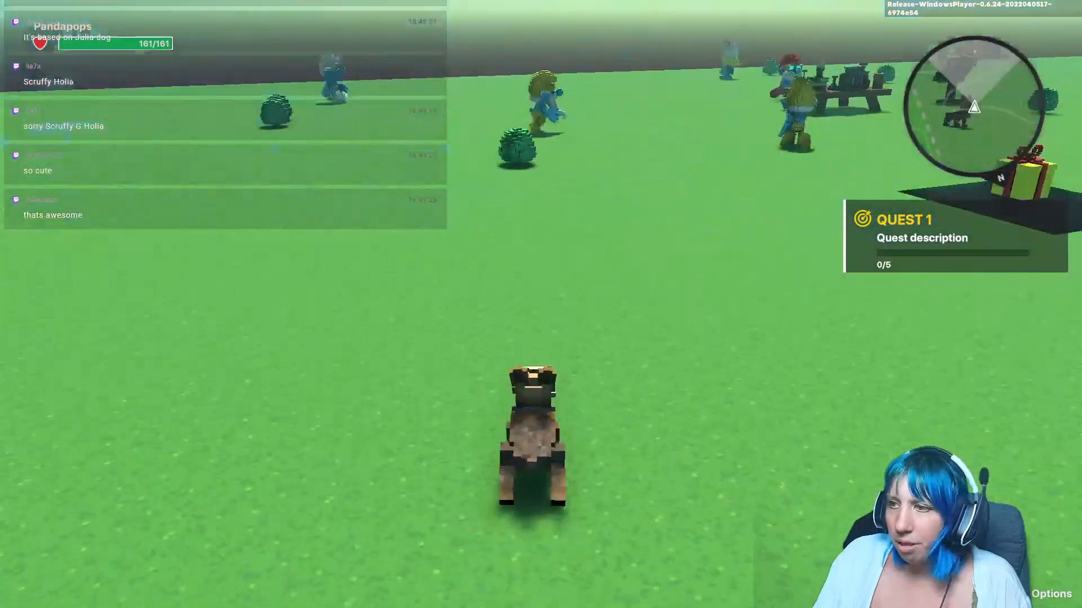
key("s")
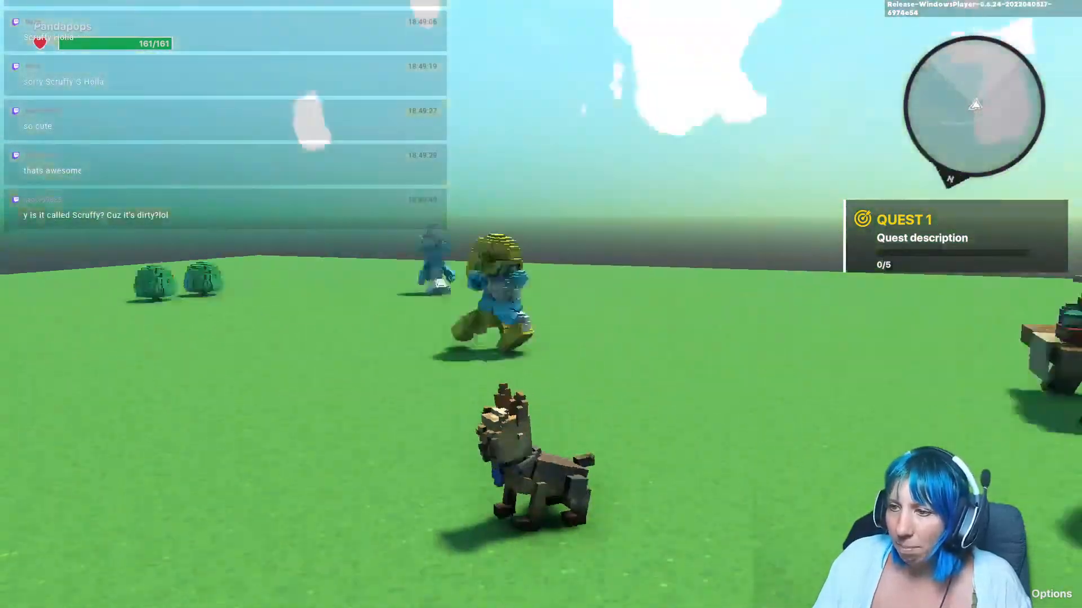
key("s")
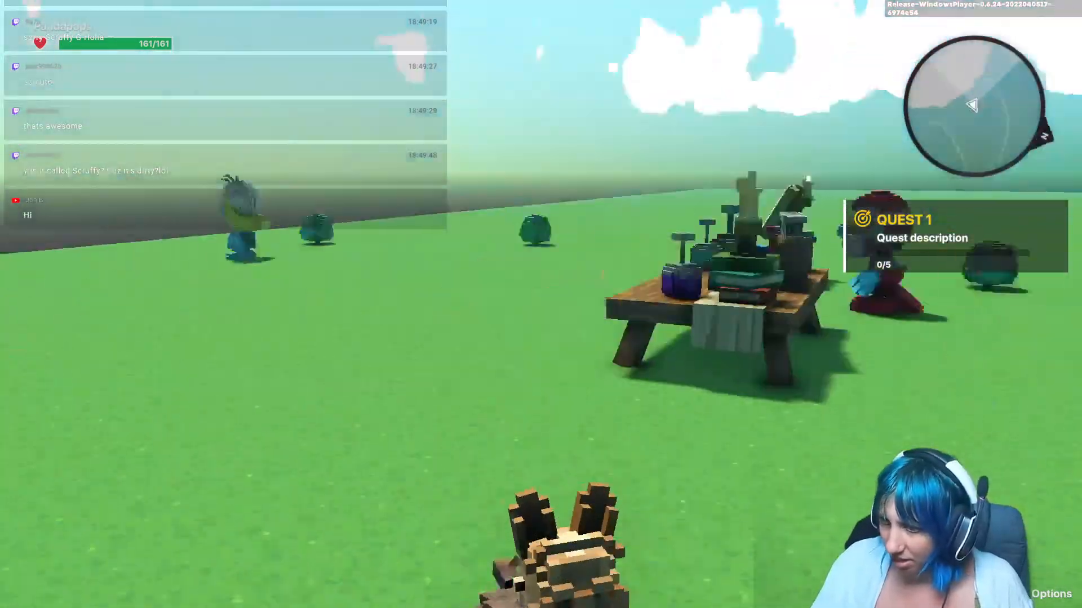
Step: Stop play mode and leave the experience for the main menu without saving
key("Escape")
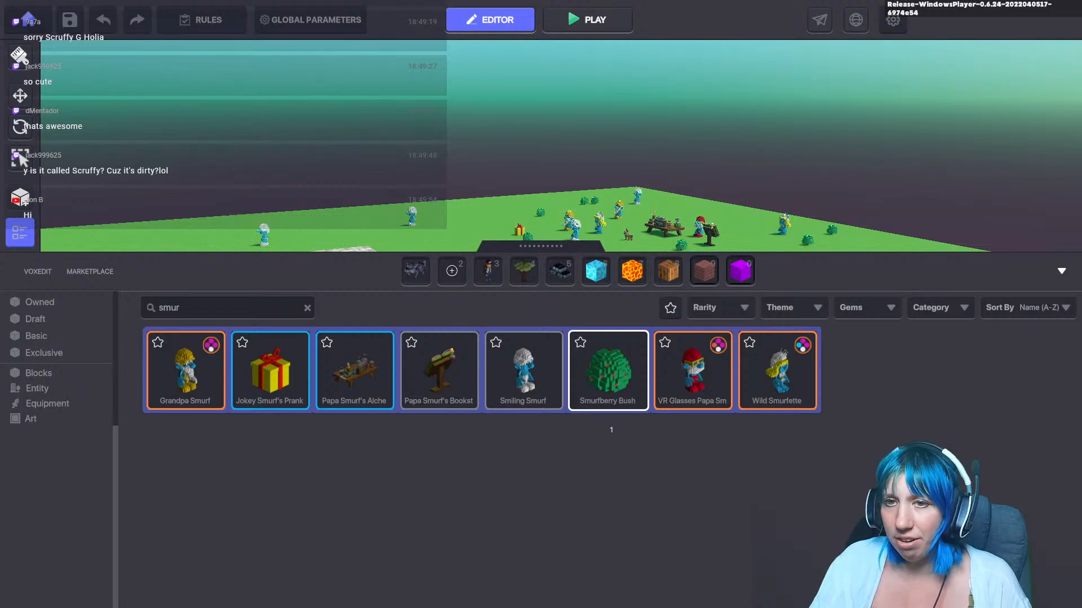
key("Tab")
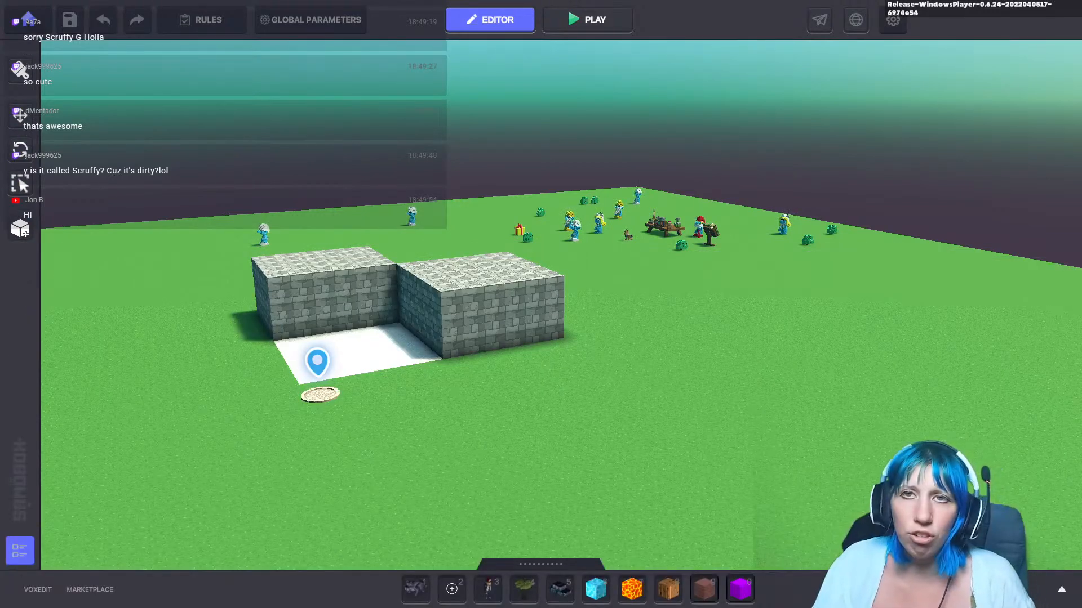
key("Escape")
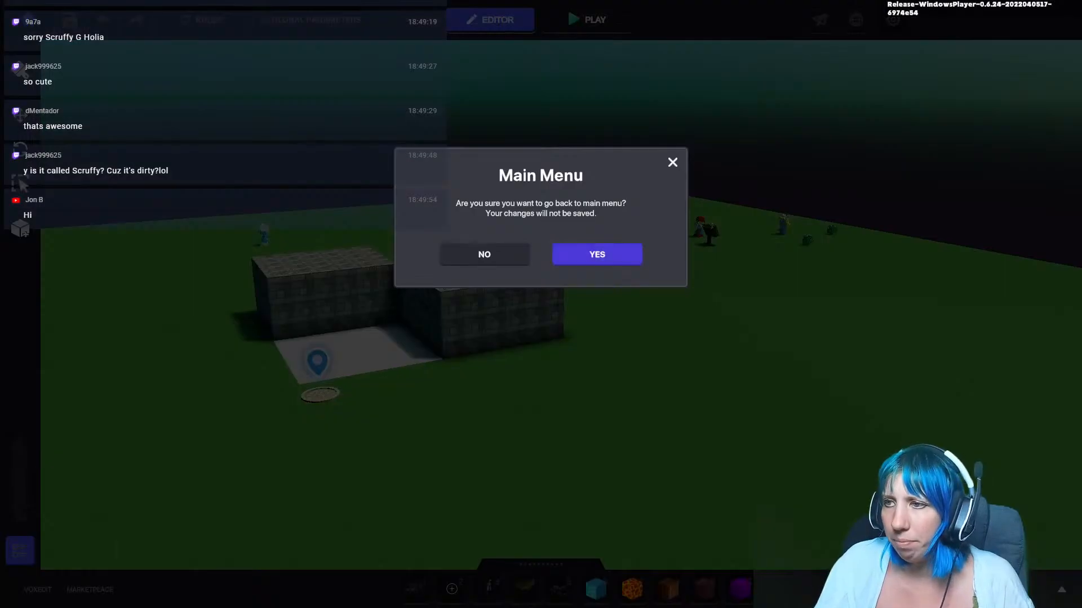
left_click(596, 254)
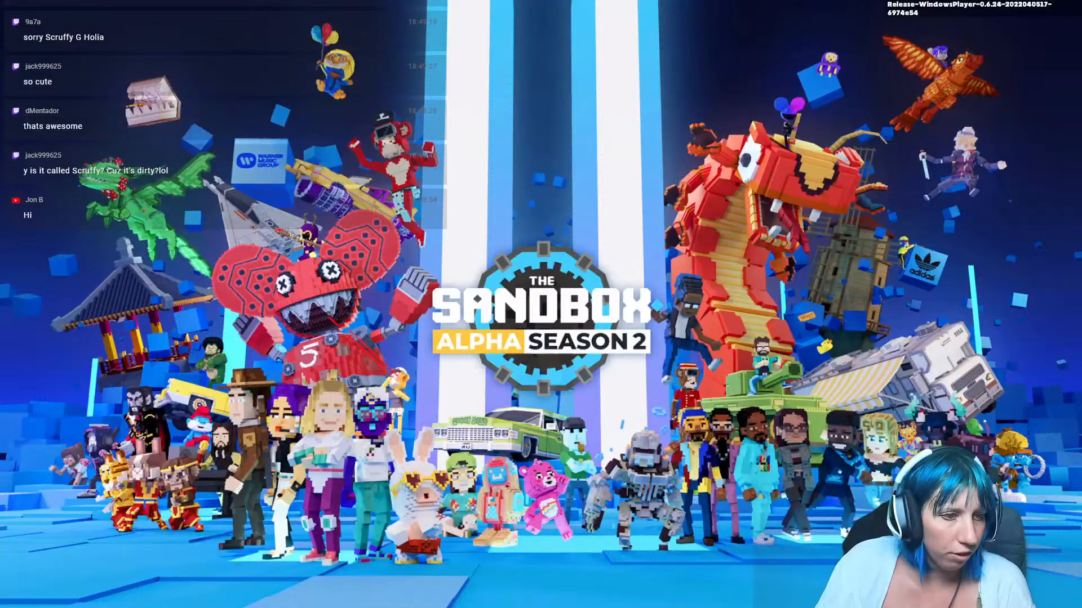
Step: Switch to VoxEdit and create a child node named Floor top under the building's Top floor node
key("alt+Tab")
scroll(468, 237, "up", 5)
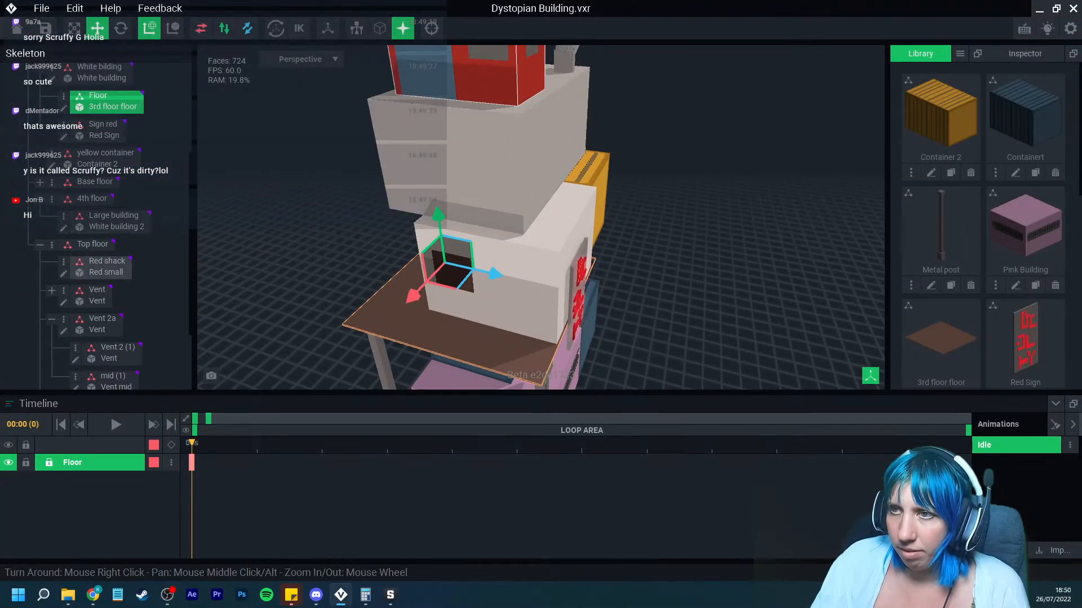
left_click(489, 82)
left_click(52, 215)
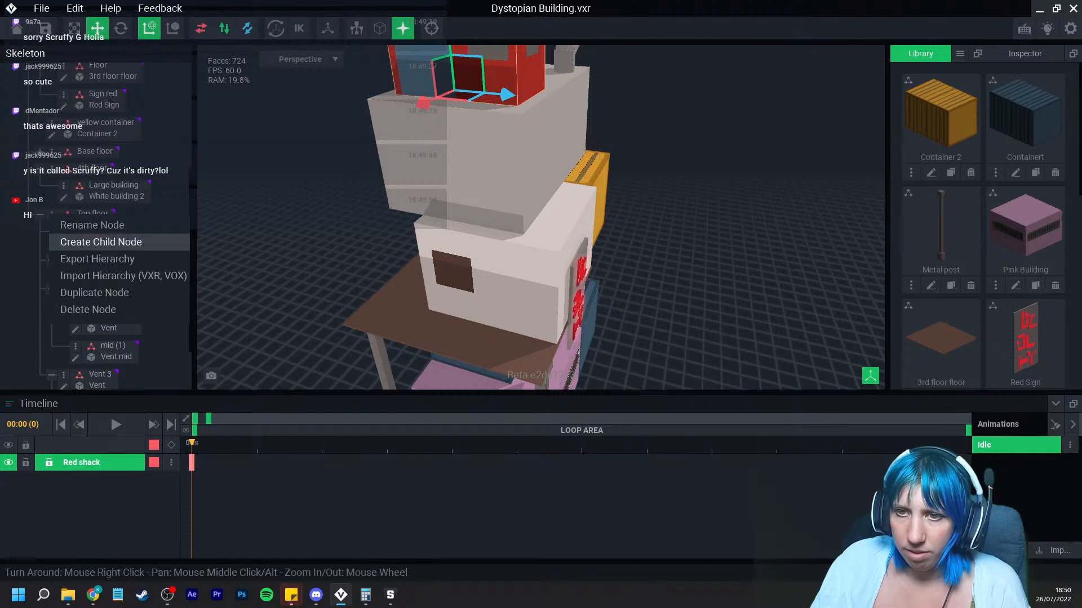
left_click(84, 242)
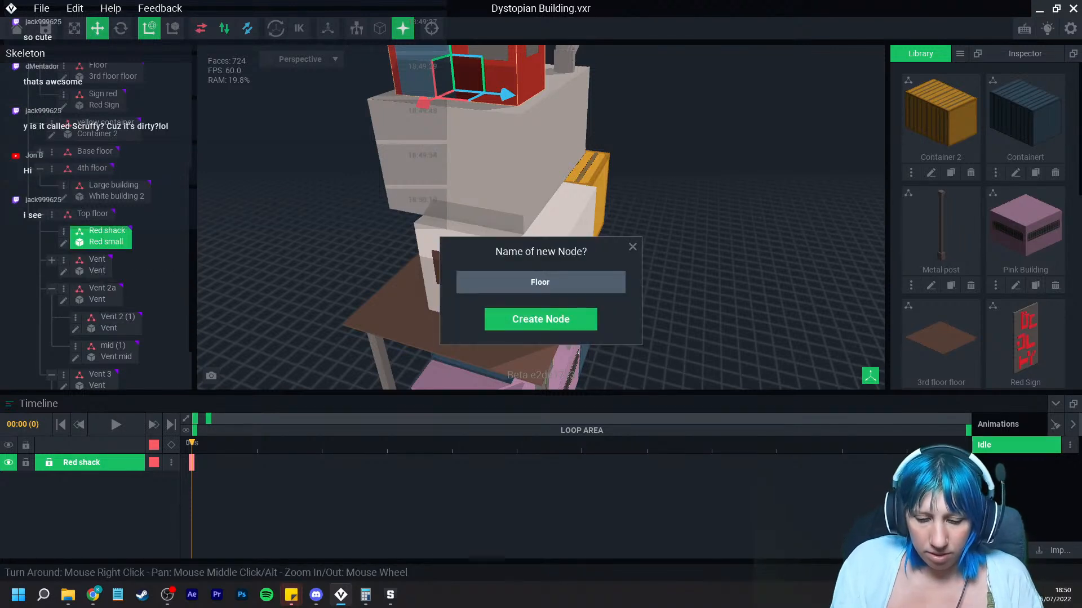
type("Floor top")
key("Return")
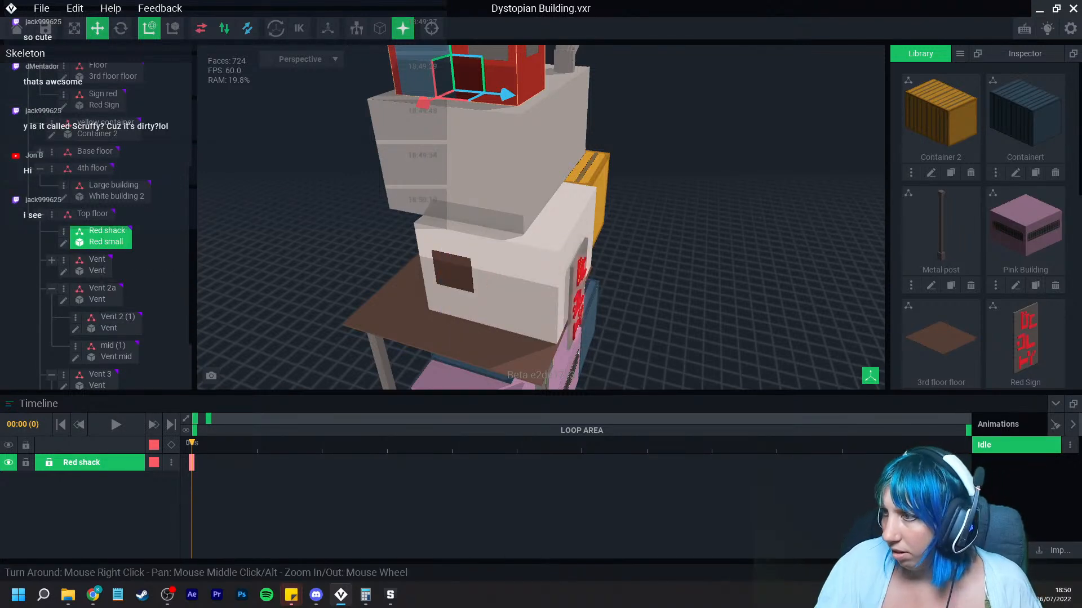
Step: Attach the 3rd floor floor model from the library to the Floor top node and raise it to the building's top
scroll(113, 332, "down", 3)
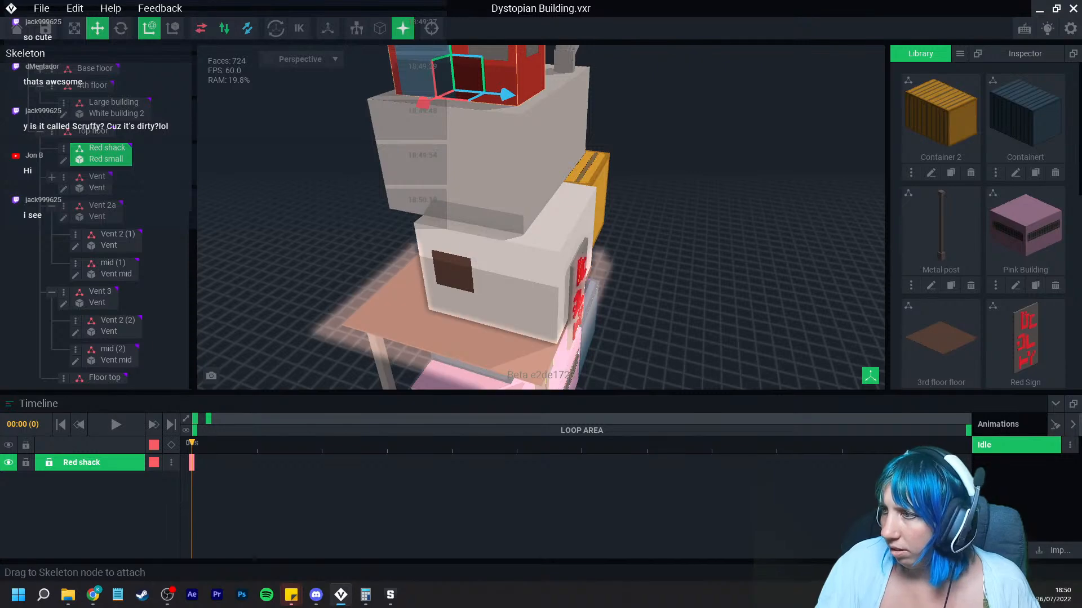
left_click_drag(938, 350, 107, 379)
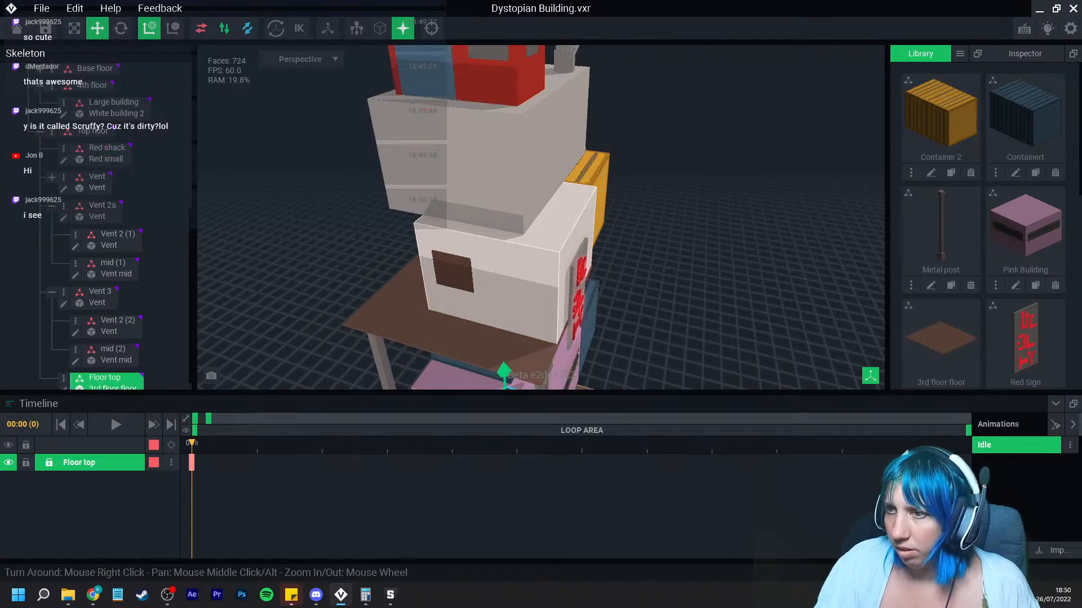
scroll(503, 369, "down", 1)
left_click_drag(503, 368, 547, 7)
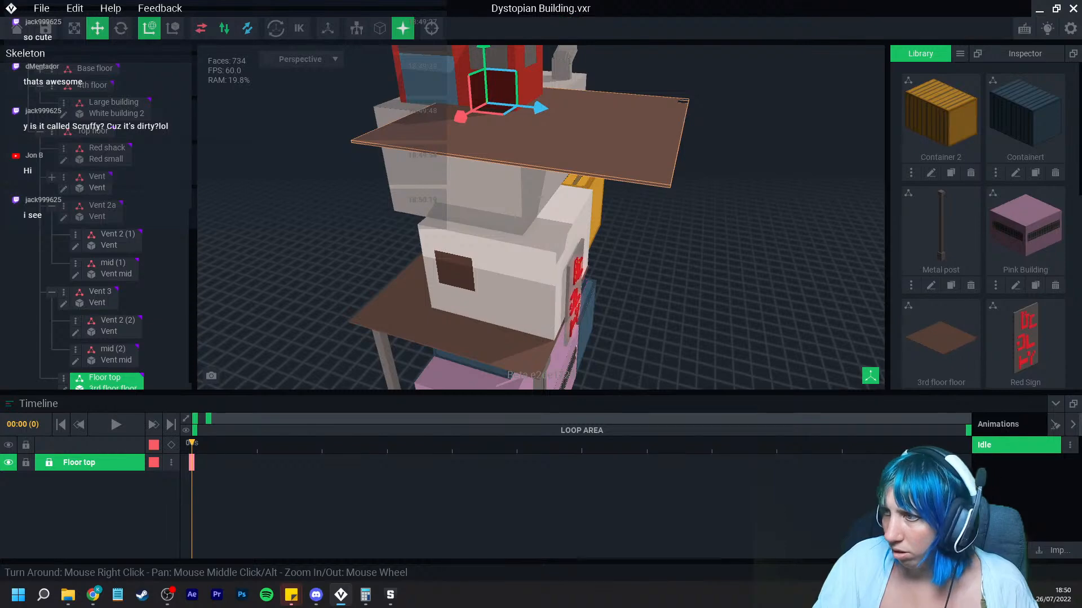
Step: Clone the 3rd floor floor model as top floor and assign the clone to the Floor top node
scroll(970, 172, "down", 4)
left_click(950, 172)
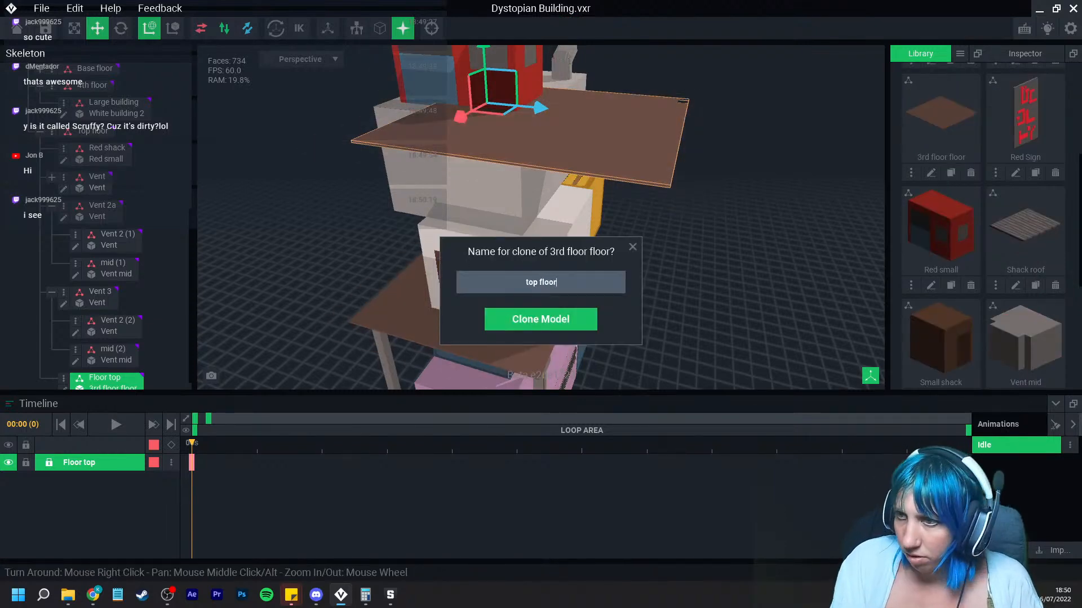
key("Return")
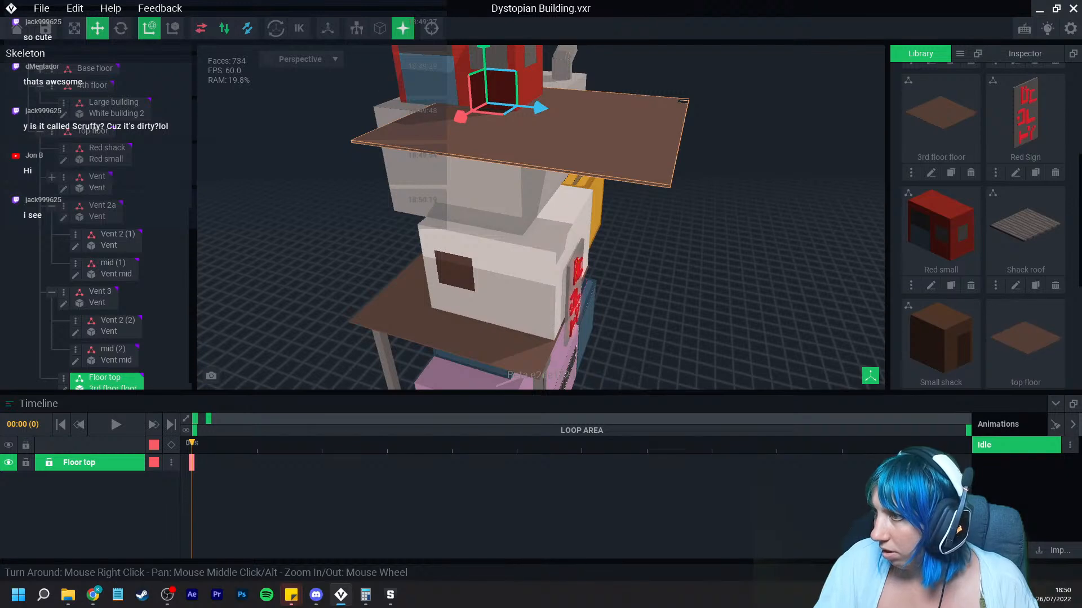
scroll(983, 225, "down", 2)
left_click_drag(1026, 174, 117, 385)
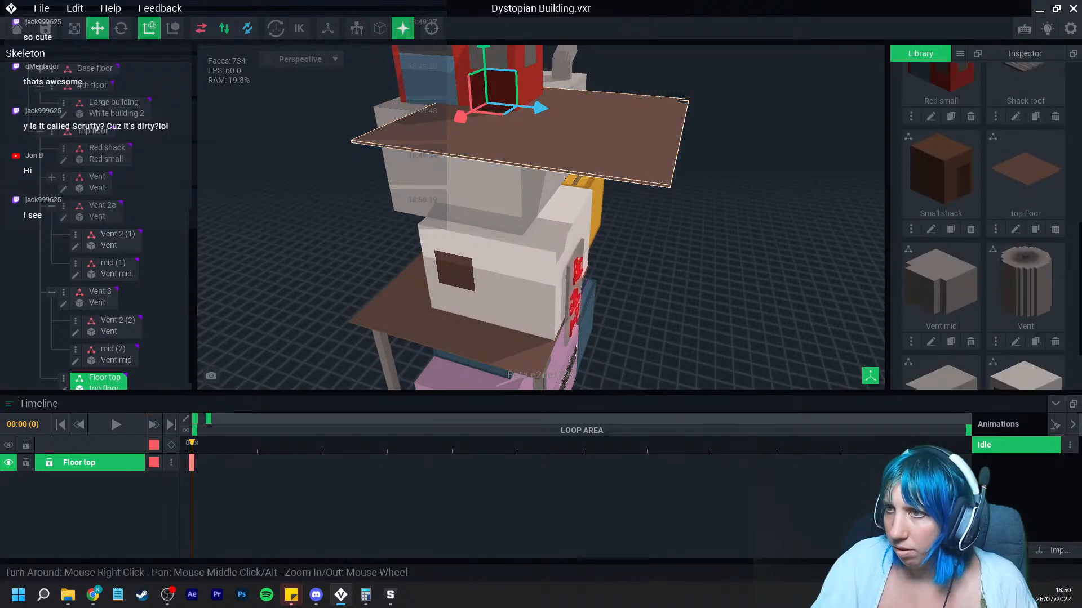
Step: Position the top floor slab over the top of the building and open its model for voxel editing
left_click_drag(540, 107, 435, 98)
right_click_drag(478, 169, 406, 226)
right_click_drag(400, 176, 448, 180)
left_click_drag(383, 147, 378, 149)
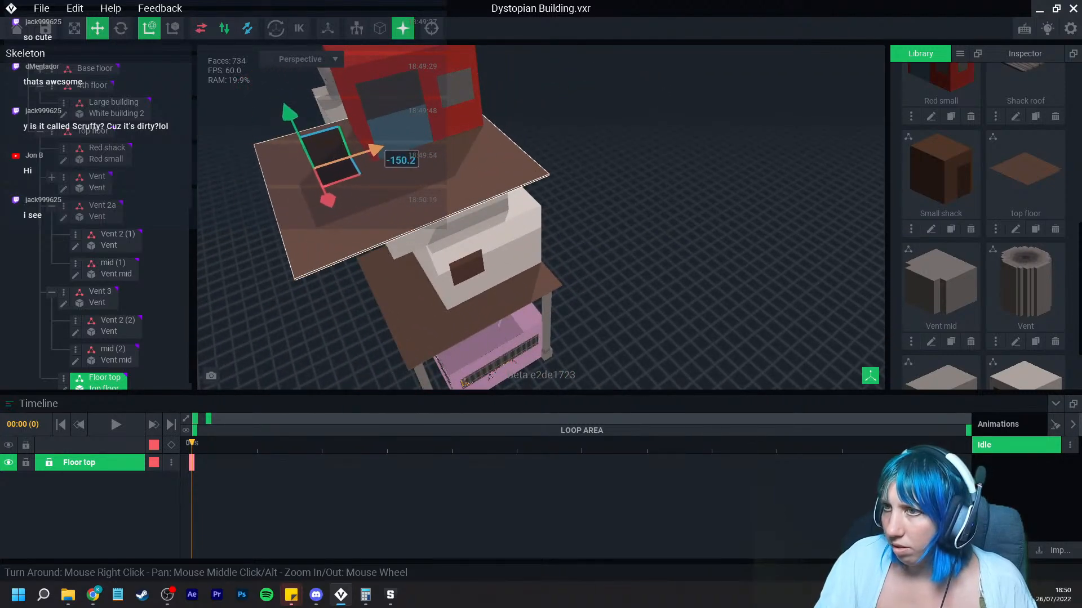
right_click_drag(391, 156, 368, 137)
left_click_drag(397, 145, 385, 144)
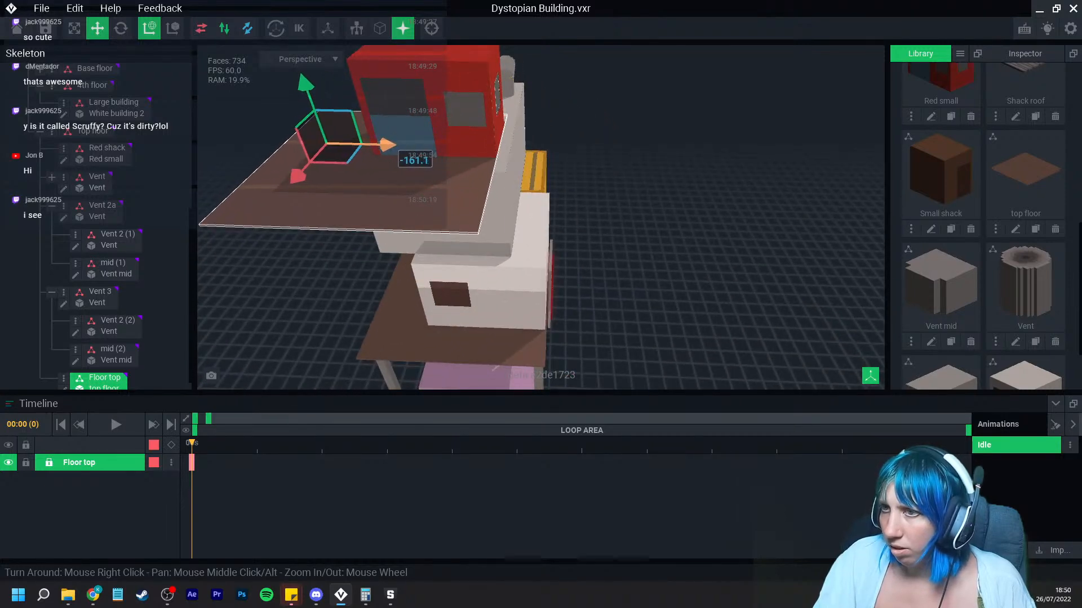
left_click_drag(306, 83, 307, 85)
right_click_drag(344, 130, 418, 135)
left_click(63, 387)
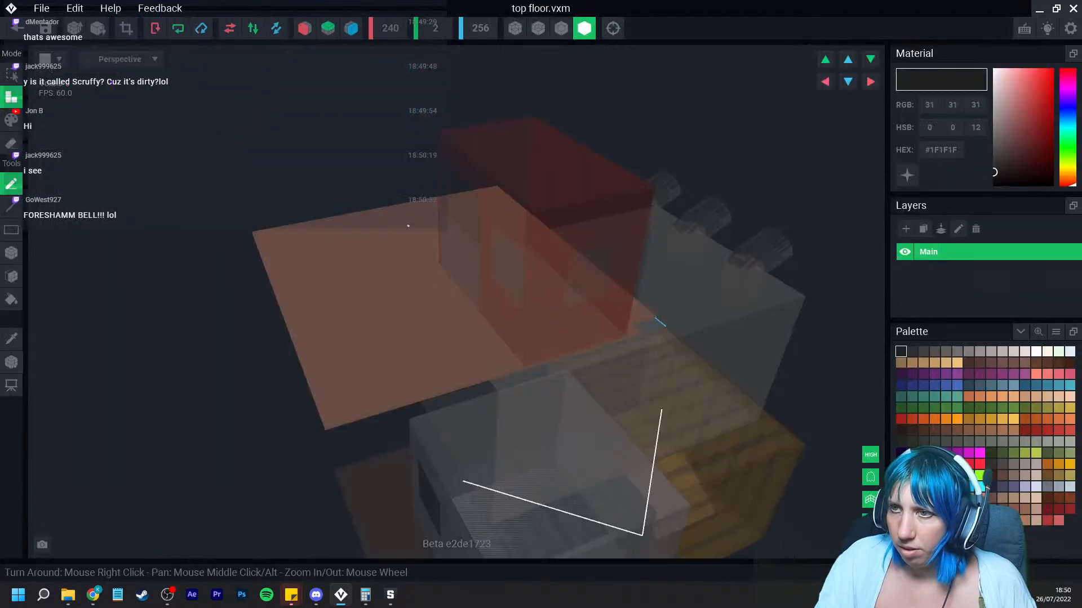
Step: Switch to erase mode and box-erase voxels along the edge of the top floor slab
left_click(11, 253)
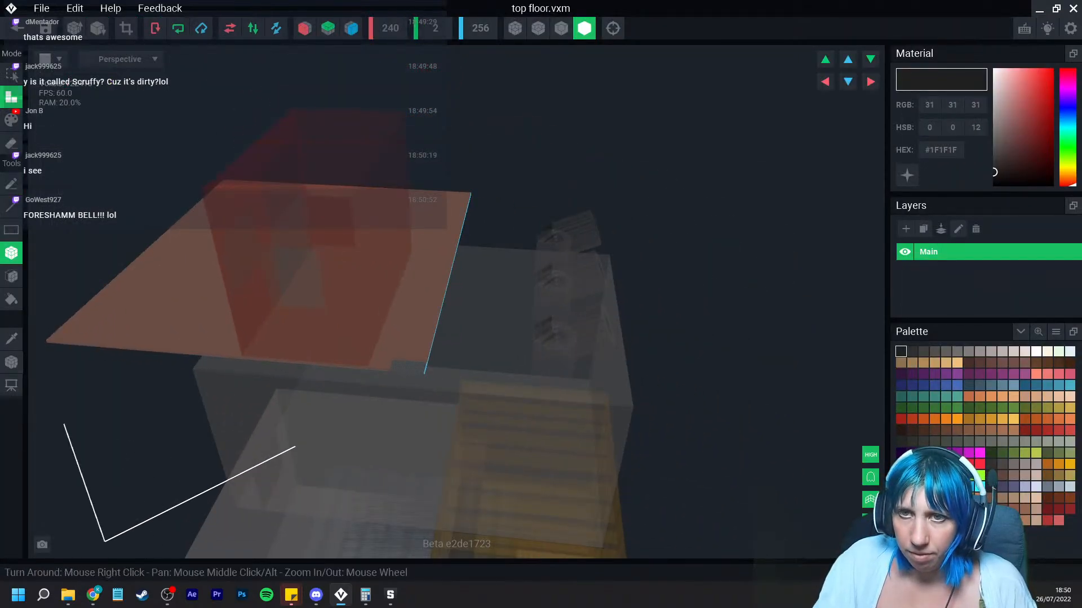
left_click(12, 144)
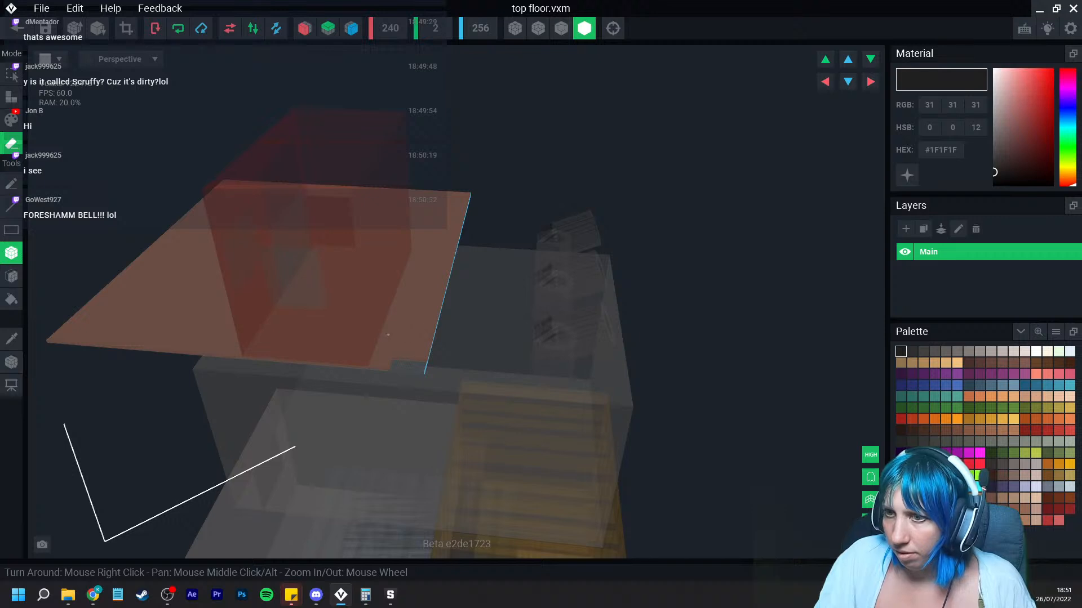
scroll(388, 335, "up", 2)
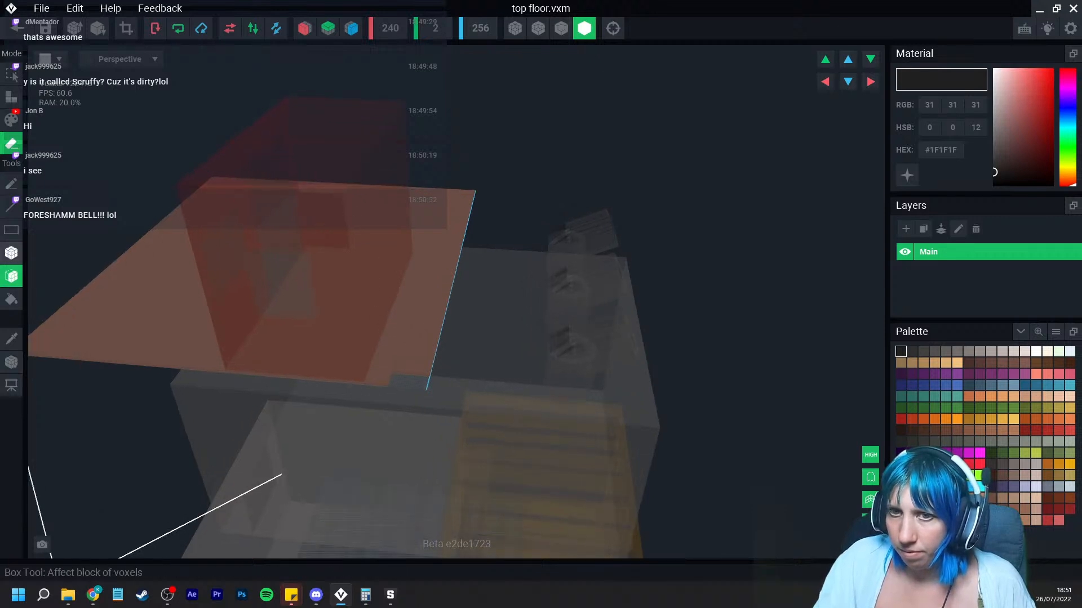
left_click(11, 253)
right_click_drag(363, 198, 369, 195)
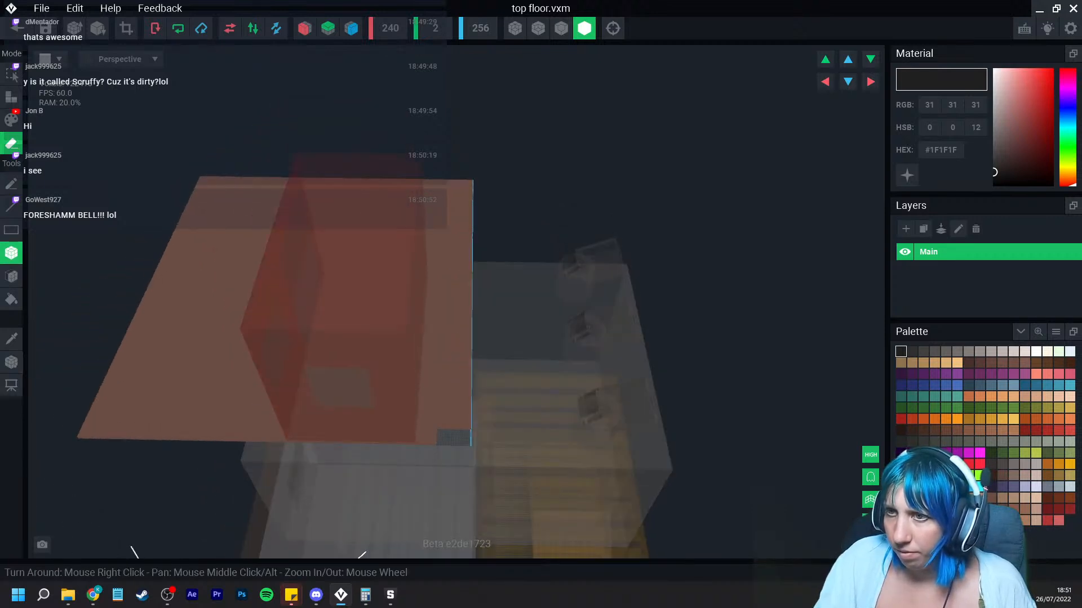
left_click_drag(366, 180, 315, 445)
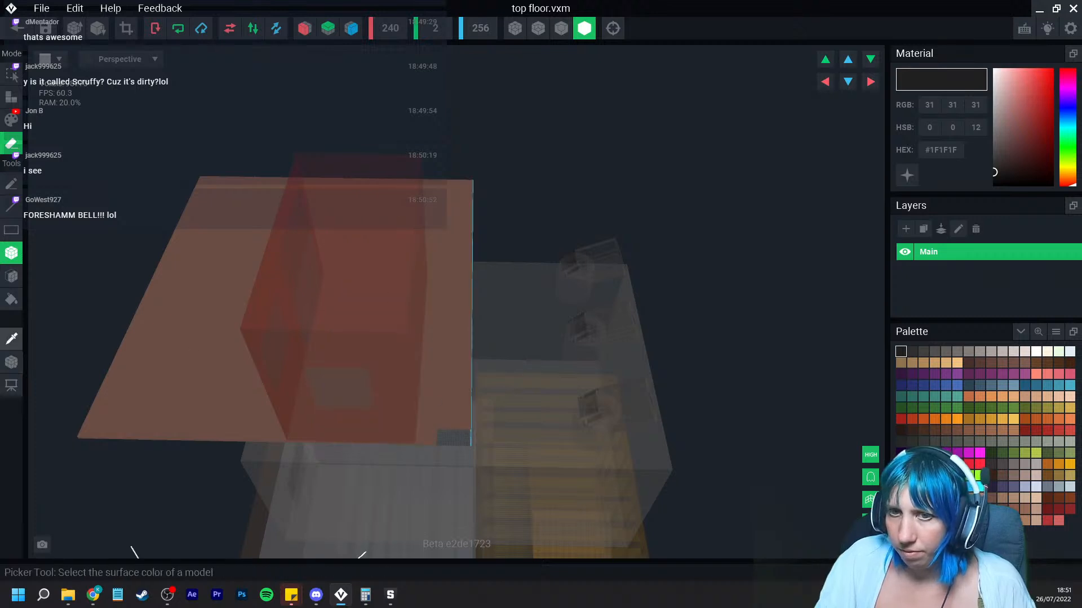
Step: Erase faces of the top floor slab beyond the building's outline with the Face tool
left_click(12, 276)
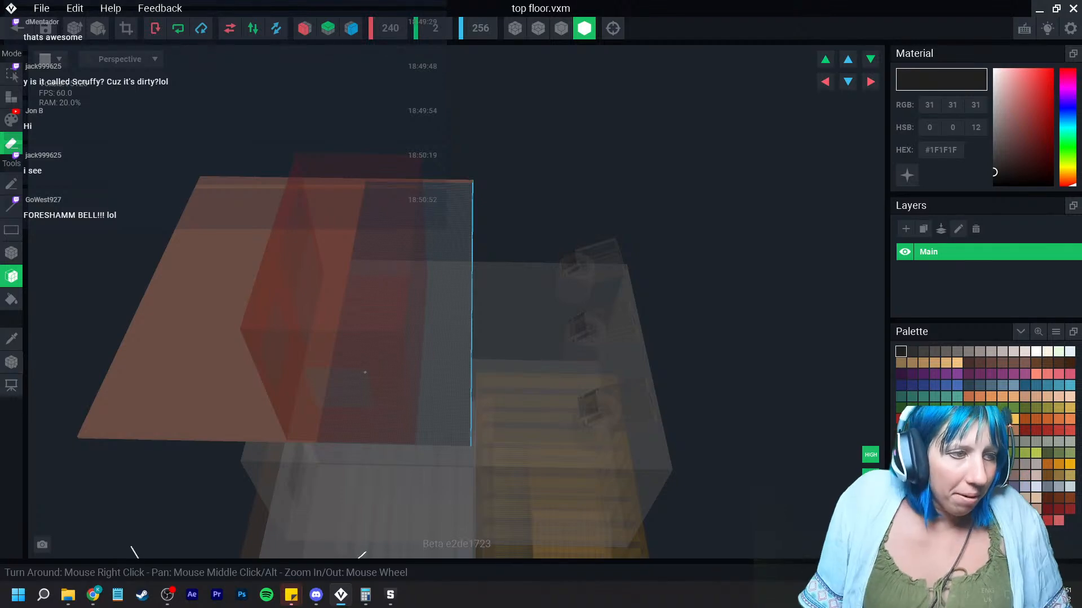
scroll(314, 216, "up", 3)
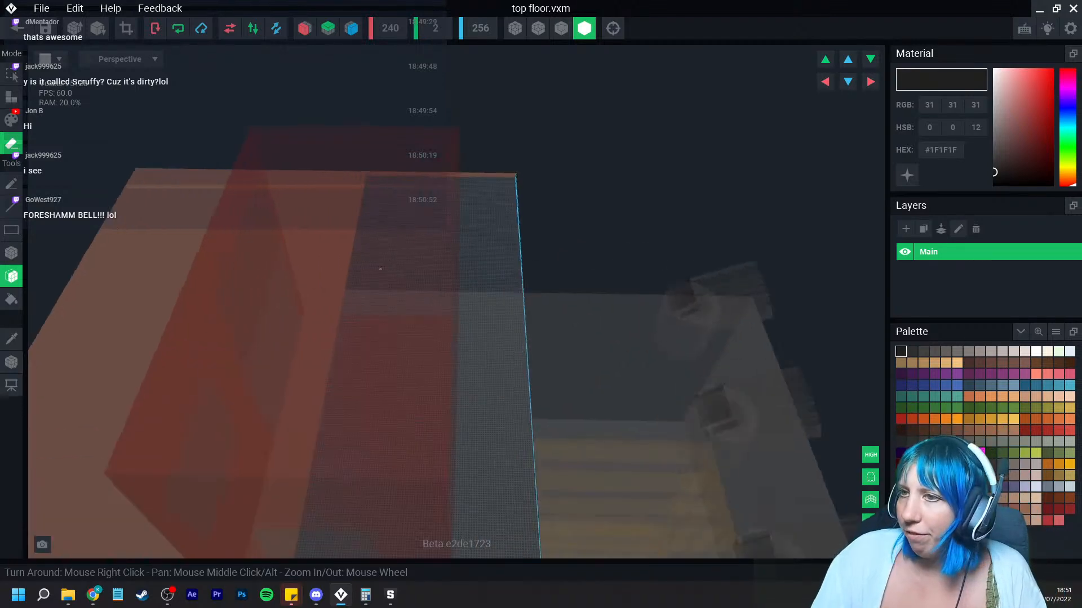
right_click_drag(380, 269, 399, 270)
scroll(398, 270, "up", 5)
left_click(428, 314)
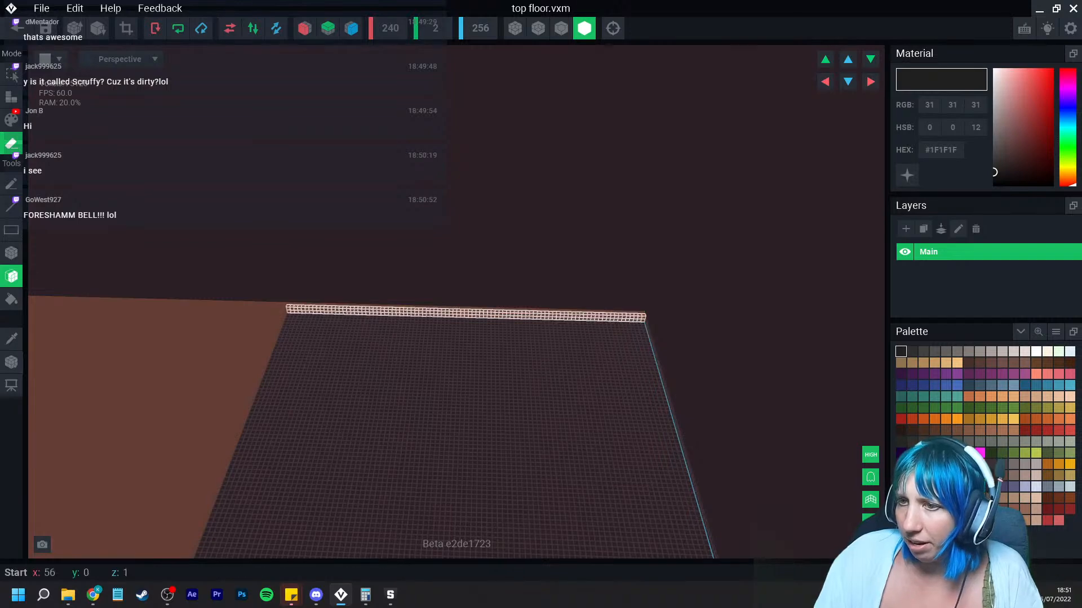
scroll(409, 327, "down", 3)
middle_click_drag(404, 338, 496, 259)
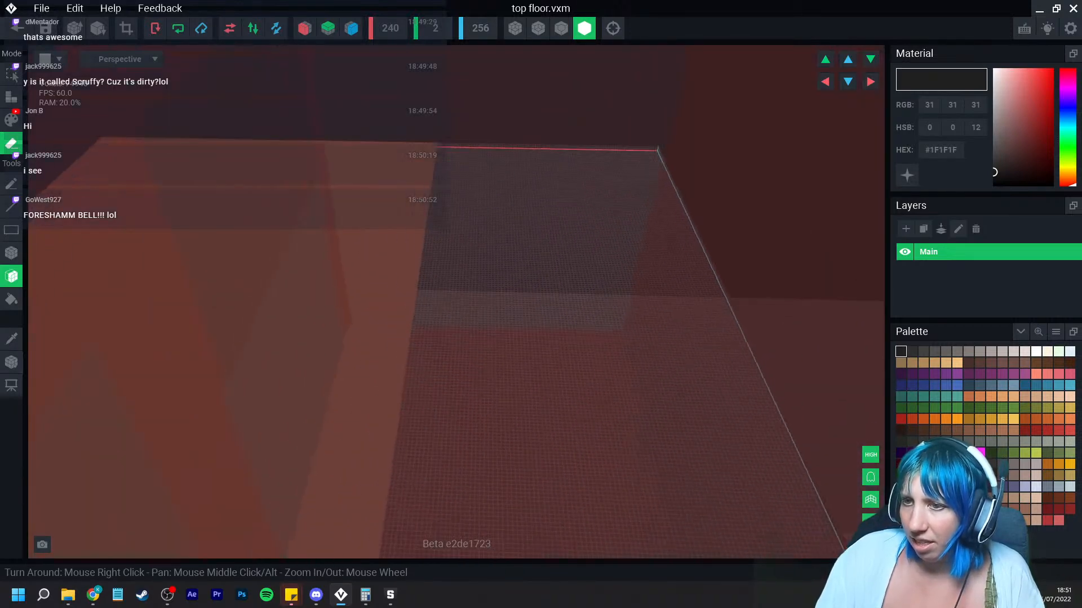
scroll(437, 367, "down", 4)
right_click_drag(389, 373, 424, 364)
right_click_drag(384, 401, 282, 423)
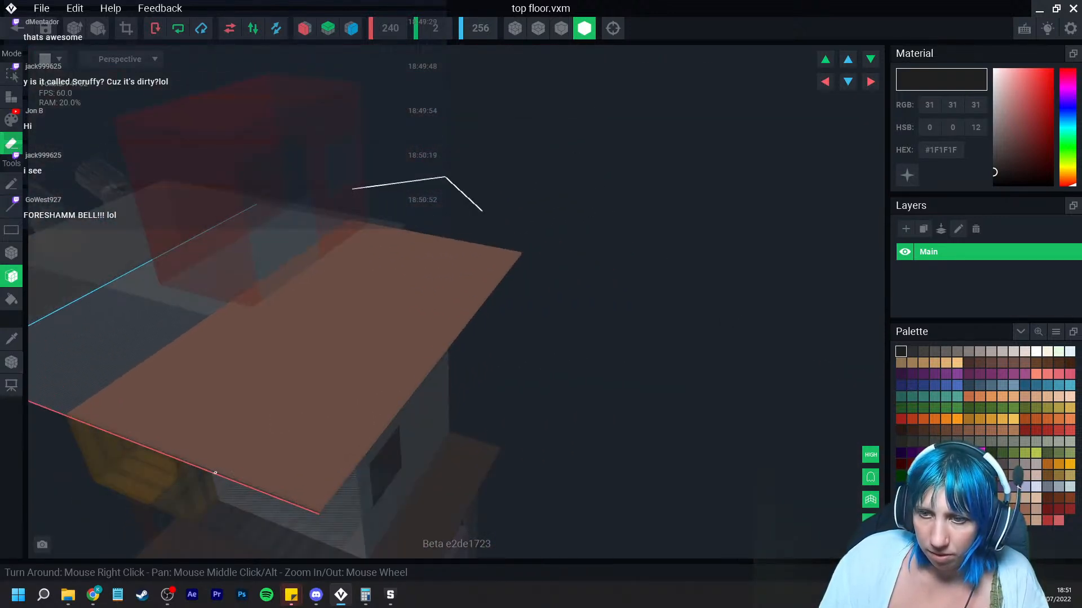
Step: Box-erase a strip about 155 voxels long along the slab's near edge
left_click(11, 253)
right_click_drag(96, 317, 121, 382)
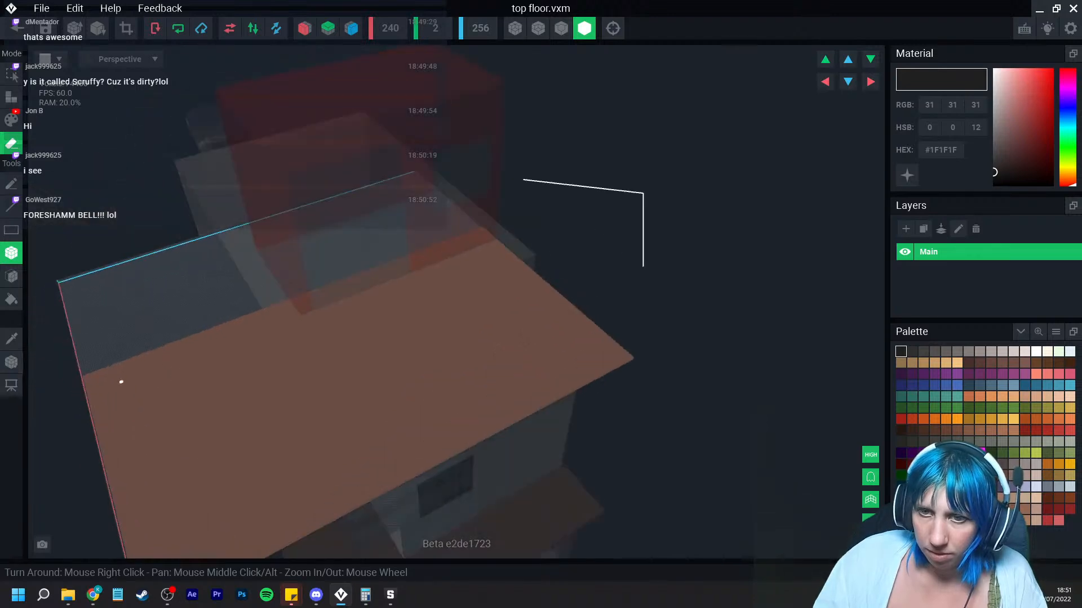
left_click_drag(83, 376, 258, 557)
scroll(205, 506, "down", 1)
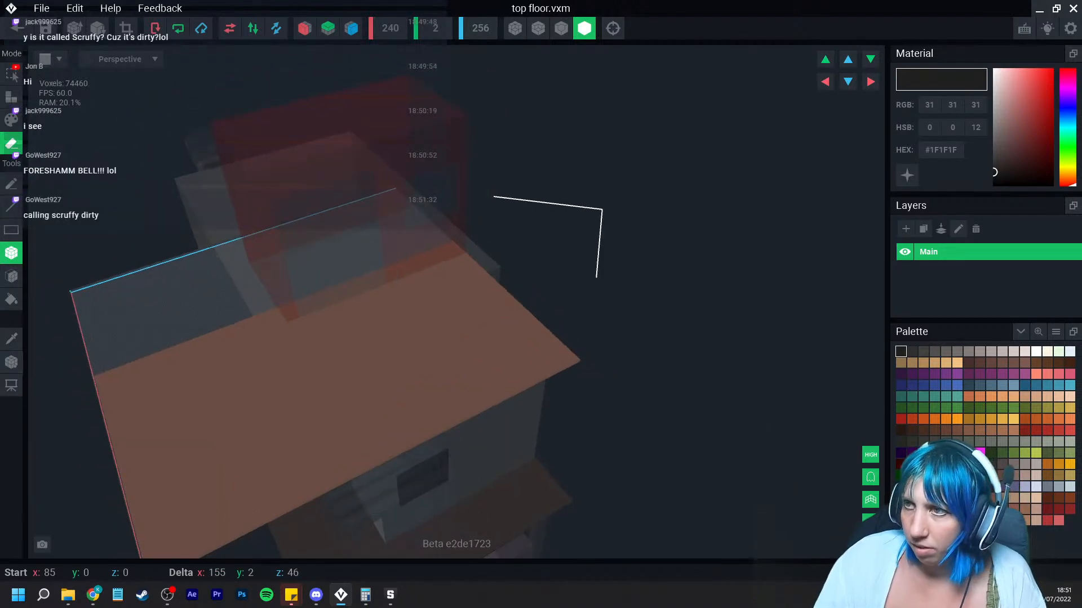
Step: Undo the last erase on the top floor slab
left_click(11, 277)
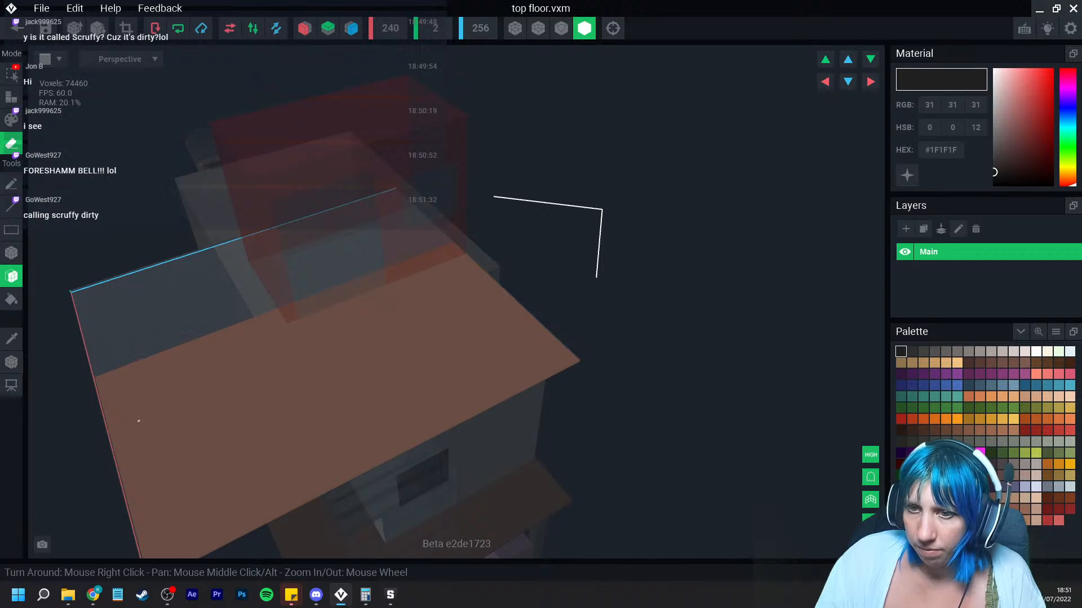
left_click(11, 253)
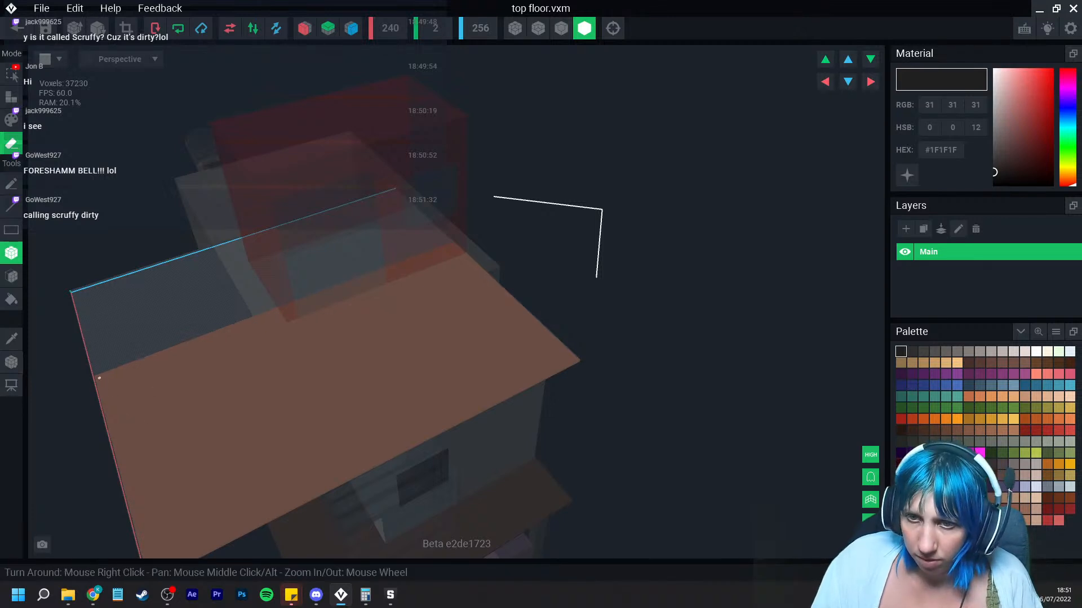
scroll(98, 378, "down", 2)
key("ctrl+z")
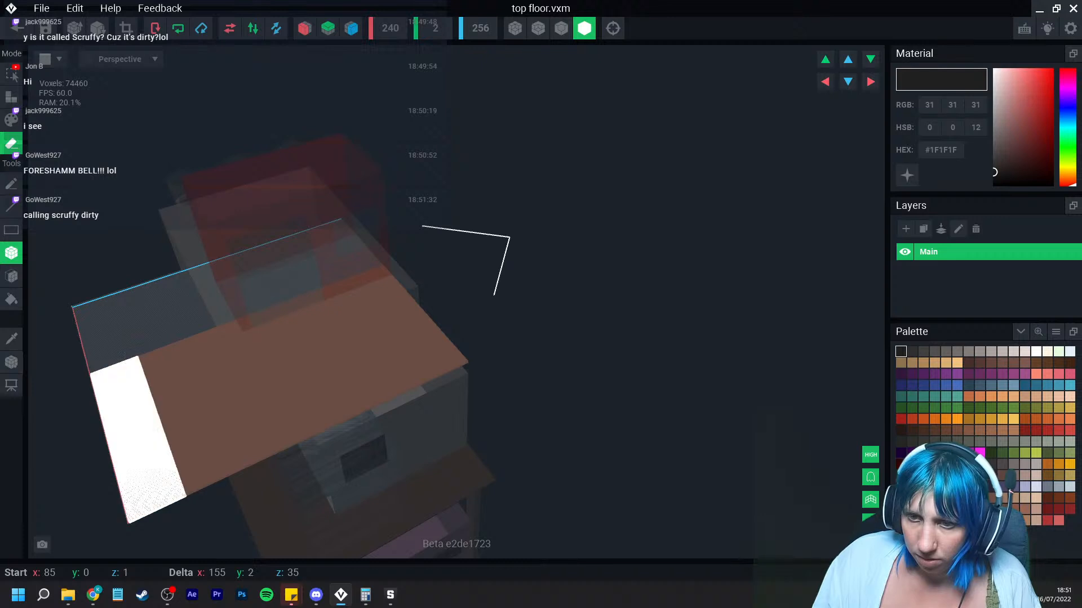
Step: Erase the slab's corner section with the Box tool
left_click(179, 491)
mouse_move(179, 491)
right_mouse_down()
mouse_move(205, 465)
mouse_move(196, 469)
right_mouse_up()
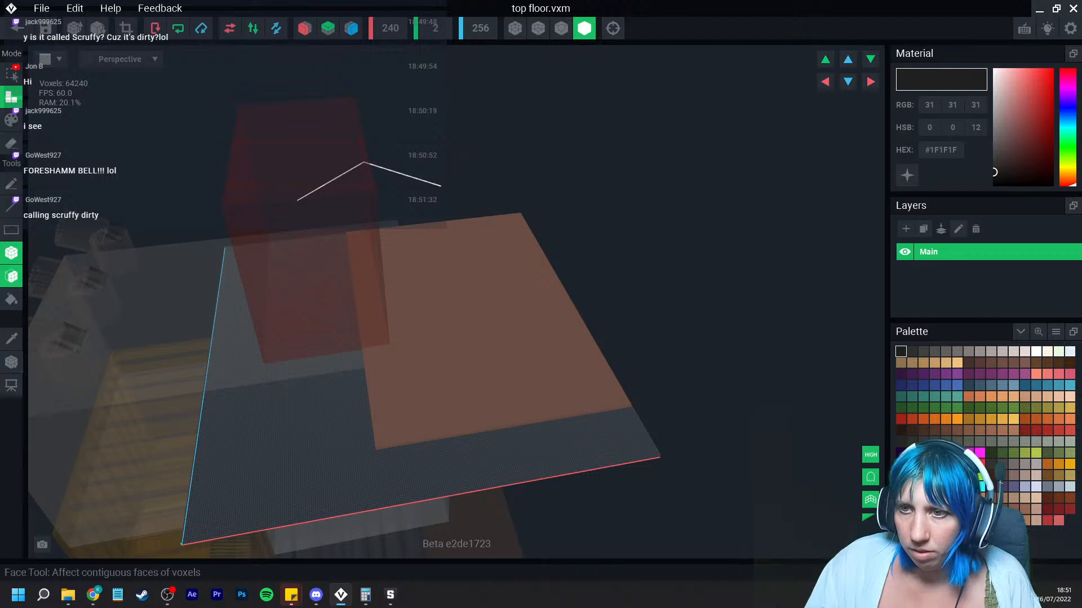
scroll(391, 354, "up", 10)
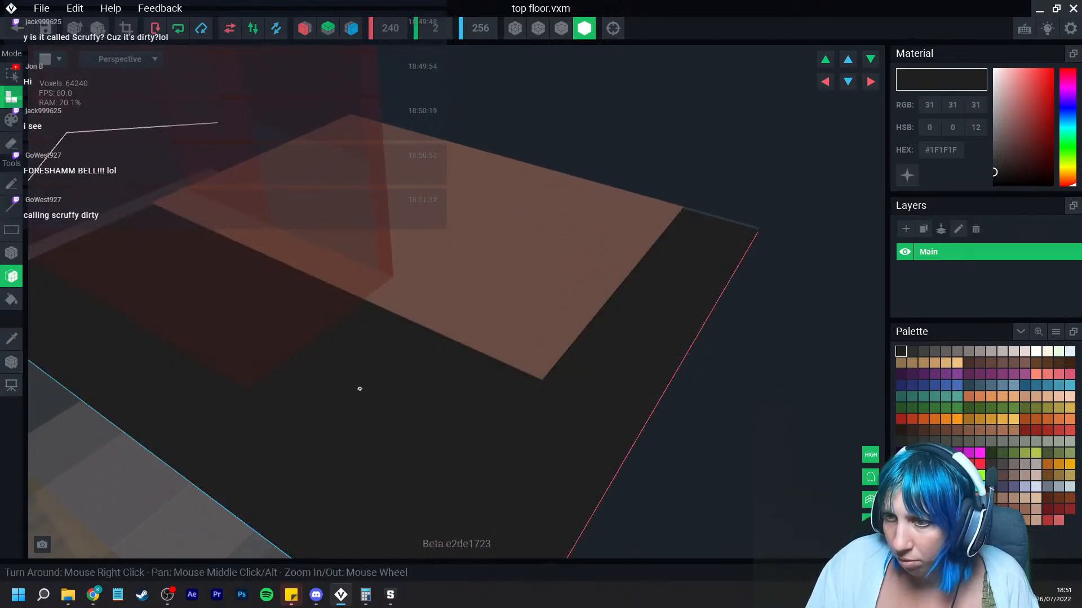
Step: Pick the slab's brown colour #694D43 and box-fill the cut-out area of the top floor slab
left_click(11, 253)
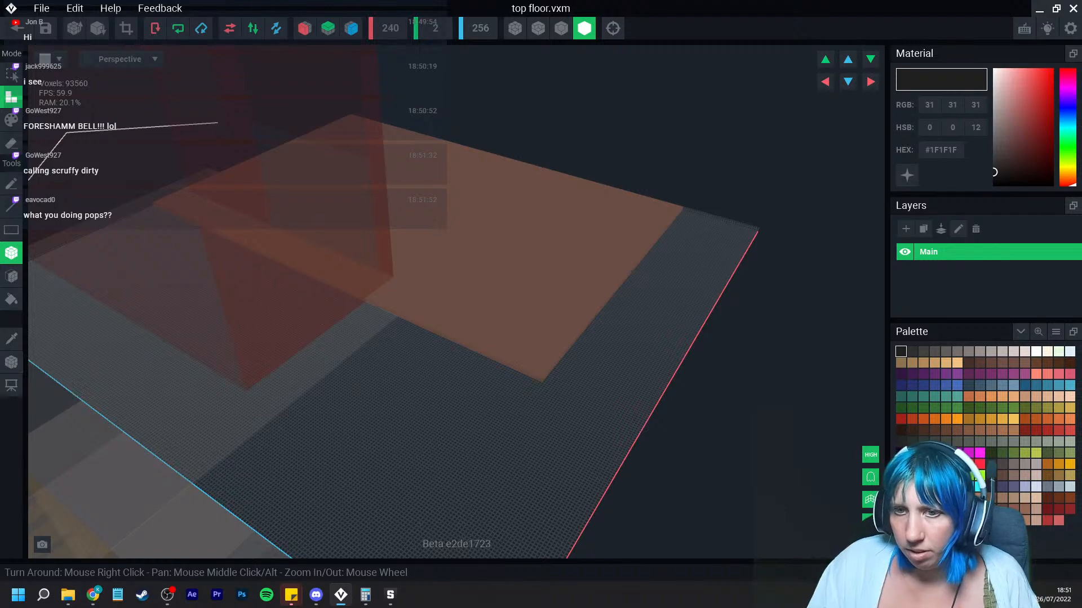
left_click(11, 339)
left_click(378, 294)
right_click_drag(391, 326, 375, 336)
scroll(374, 333, "up", 2)
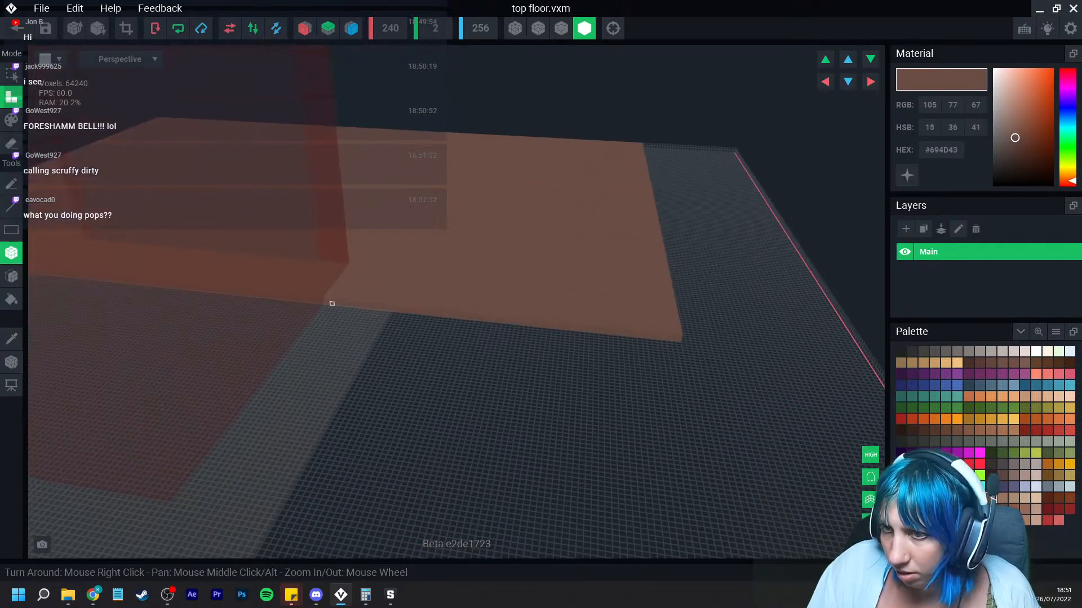
left_click_drag(311, 298, 704, 546)
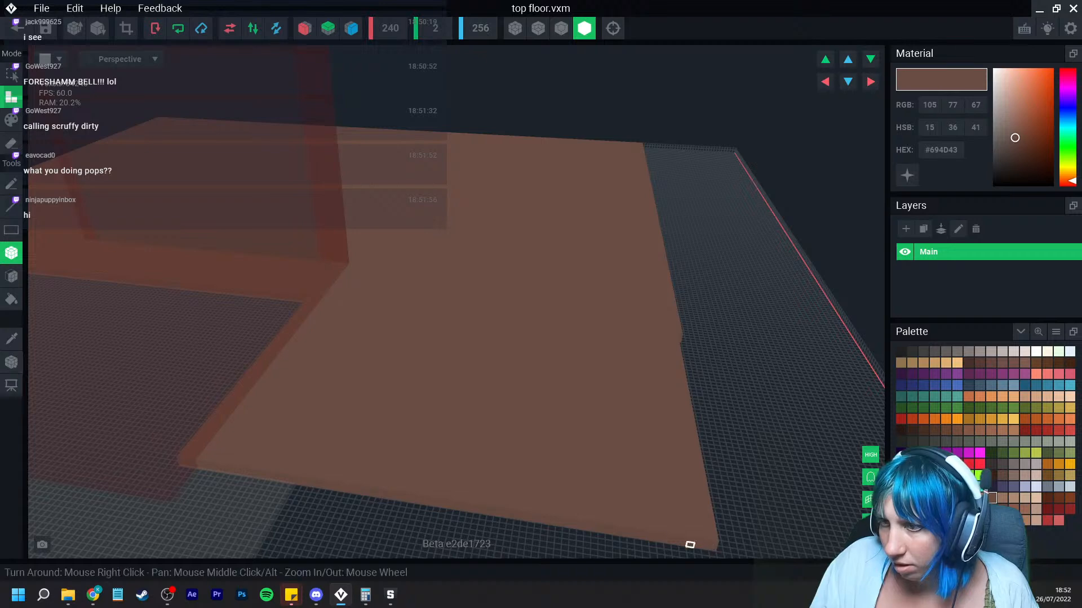
scroll(561, 504, "down", 3)
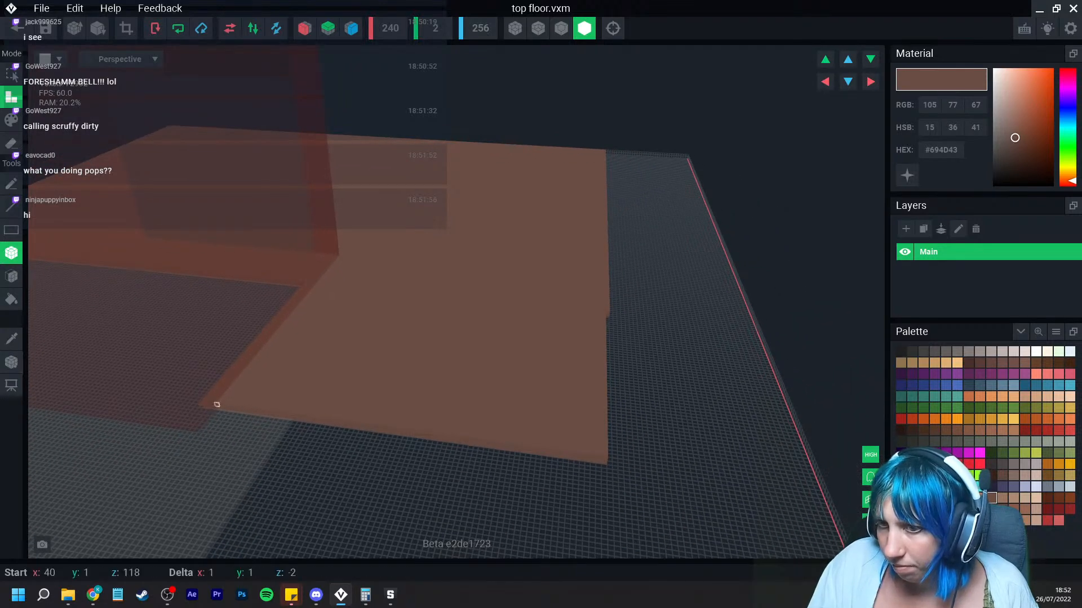
left_click_drag(217, 405, 604, 483)
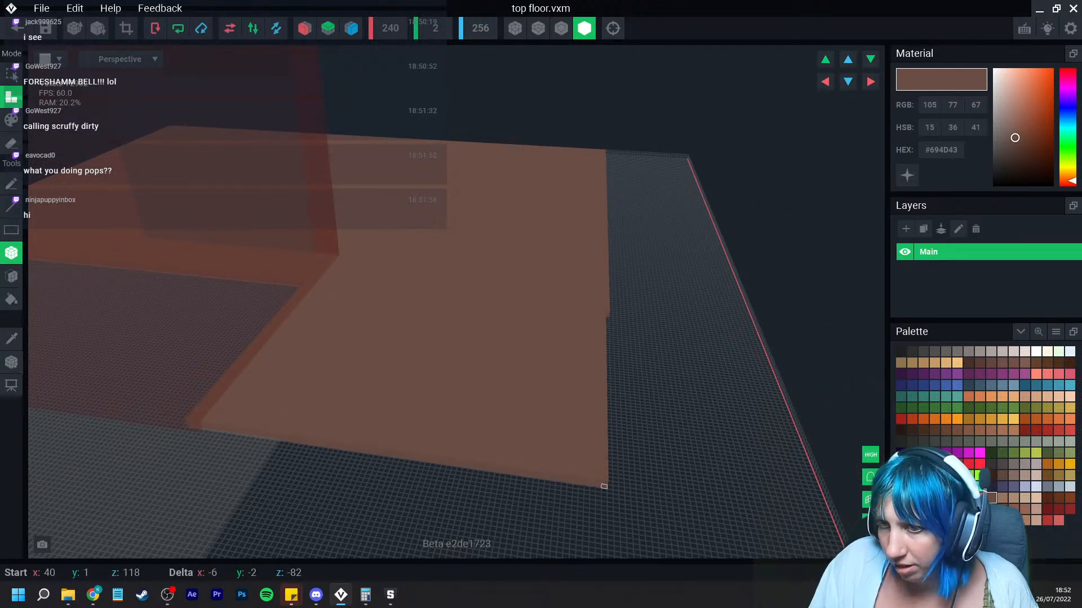
Step: Fill the slab's remaining edge faces with the Face tool
right_click_drag(540, 449, 528, 356)
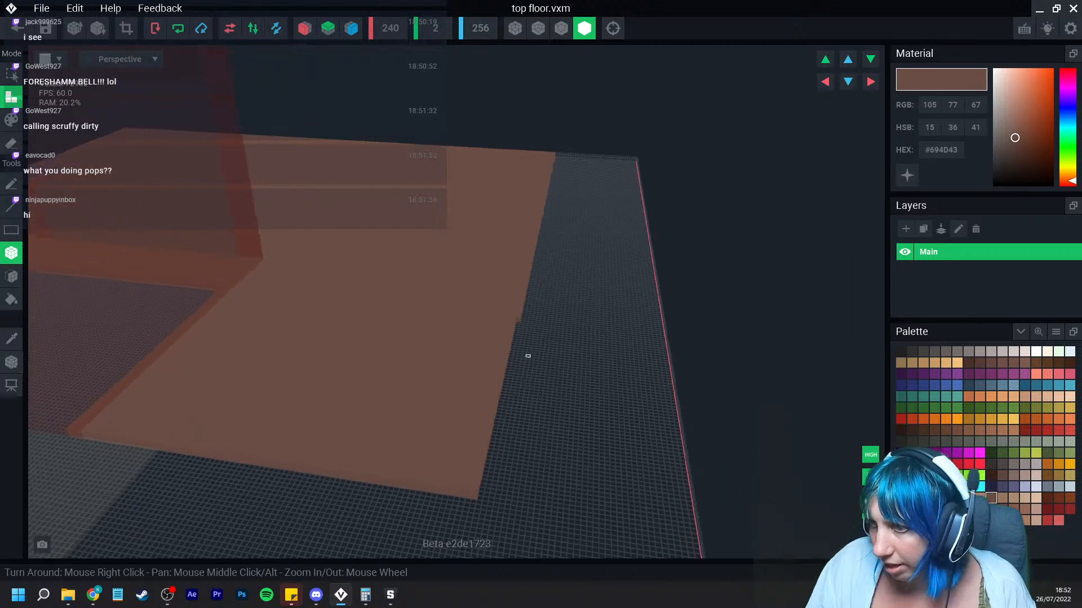
left_click(11, 276)
right_click_drag(524, 416, 501, 422)
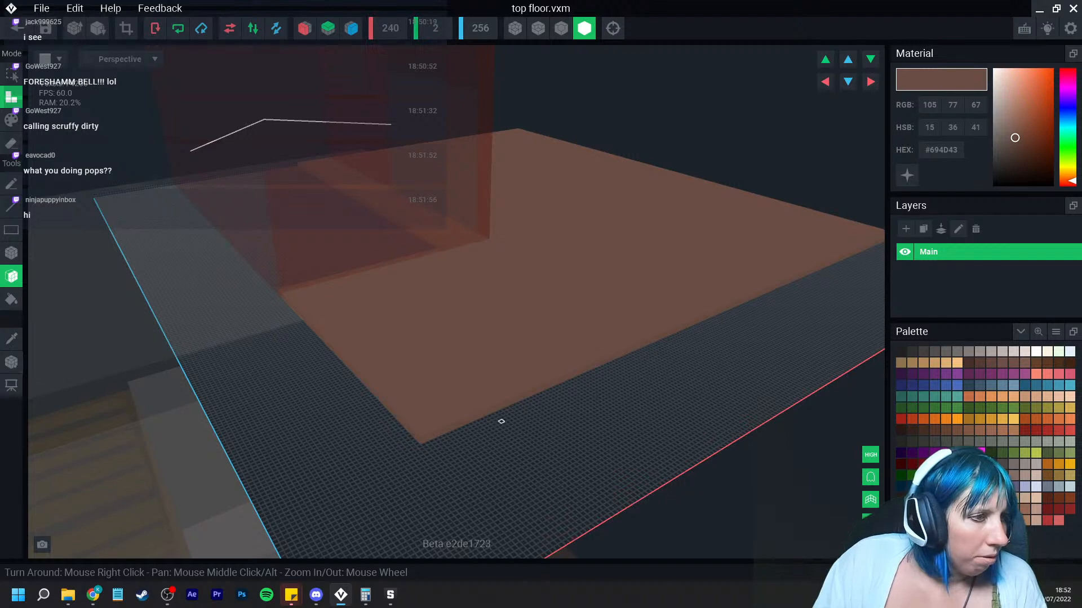
mouse_move(515, 390)
right_mouse_down()
mouse_move(539, 377)
mouse_move(532, 388)
right_mouse_up()
Step: Fit the model's canvas to its voxels, then close the voxel editor saving top floor.vxm
left_click(126, 28)
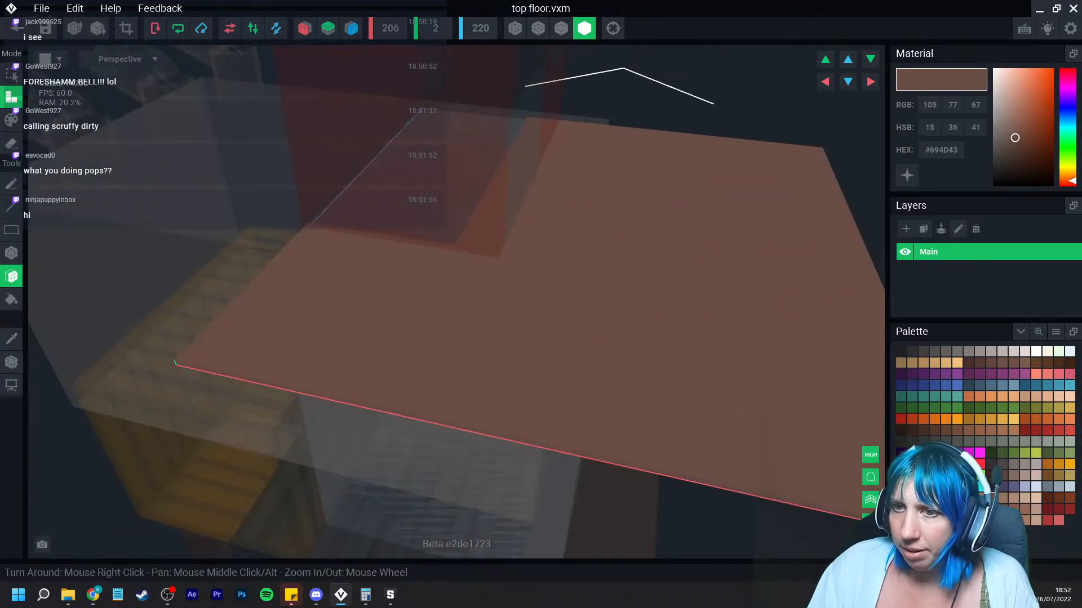
left_click(11, 362)
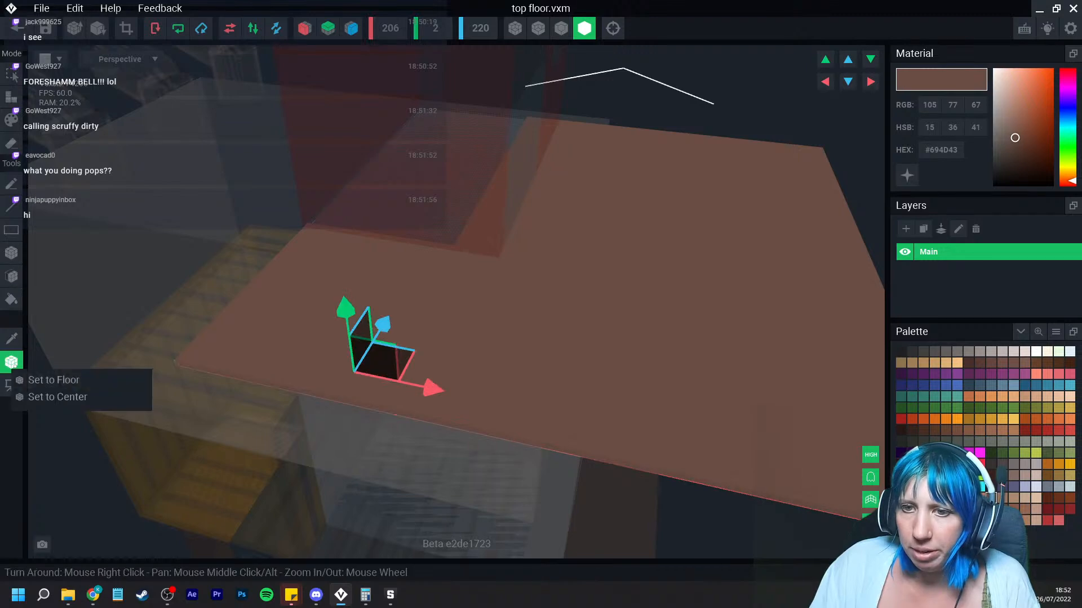
left_click(17, 27)
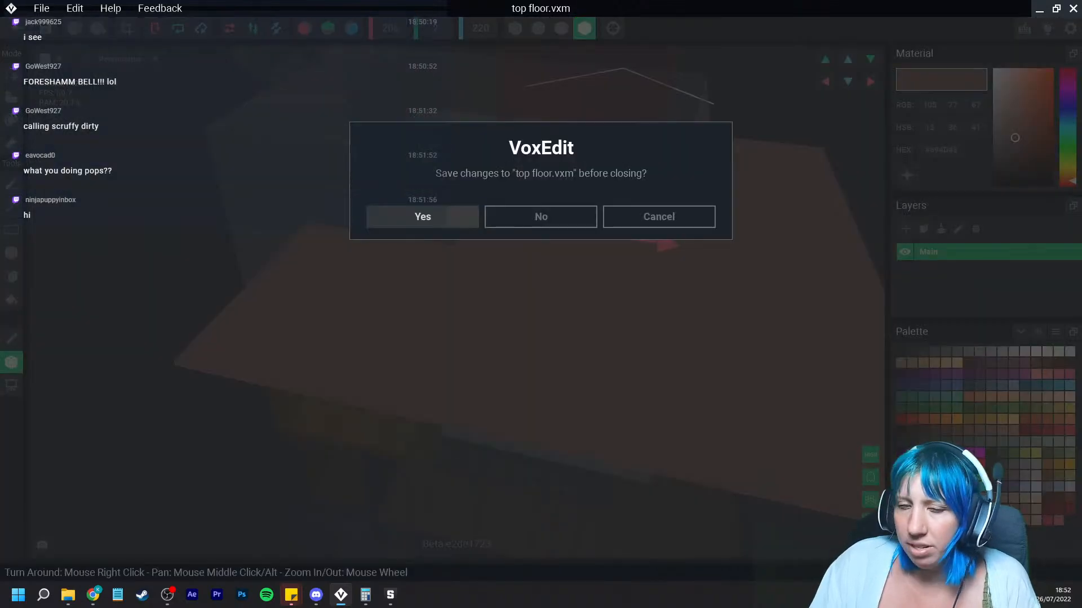
left_click(423, 216)
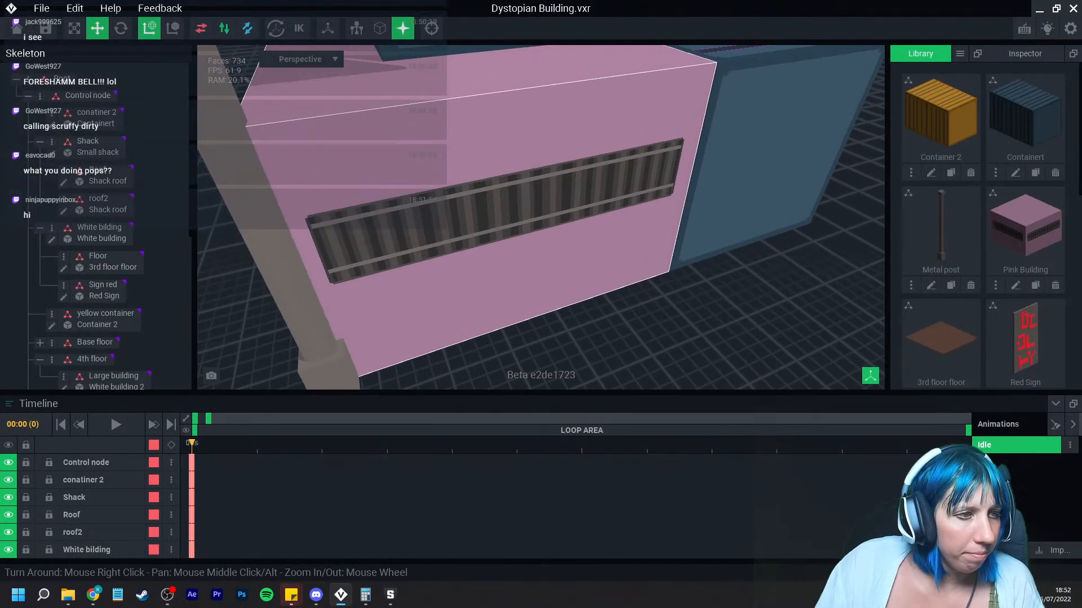
Step: Select the top floor slab and move it under the red cabin on the building's top
right_click_drag(570, 163, 535, 164)
middle_click_drag(569, 113, 518, 197)
scroll(513, 205, "down", 8)
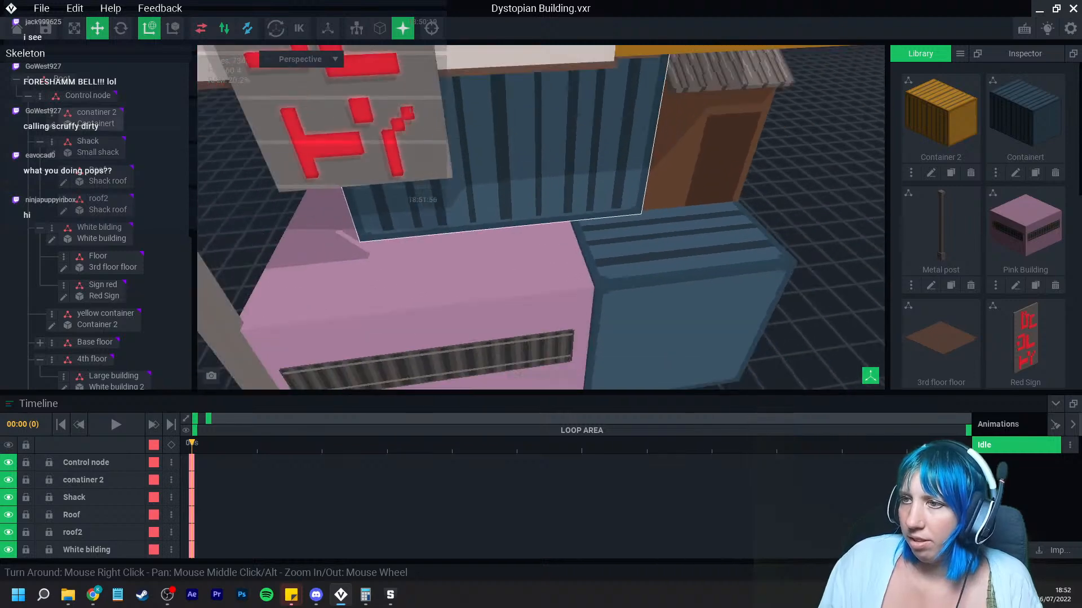
middle_click_drag(513, 147, 530, 350)
right_click_drag(530, 271, 699, 248)
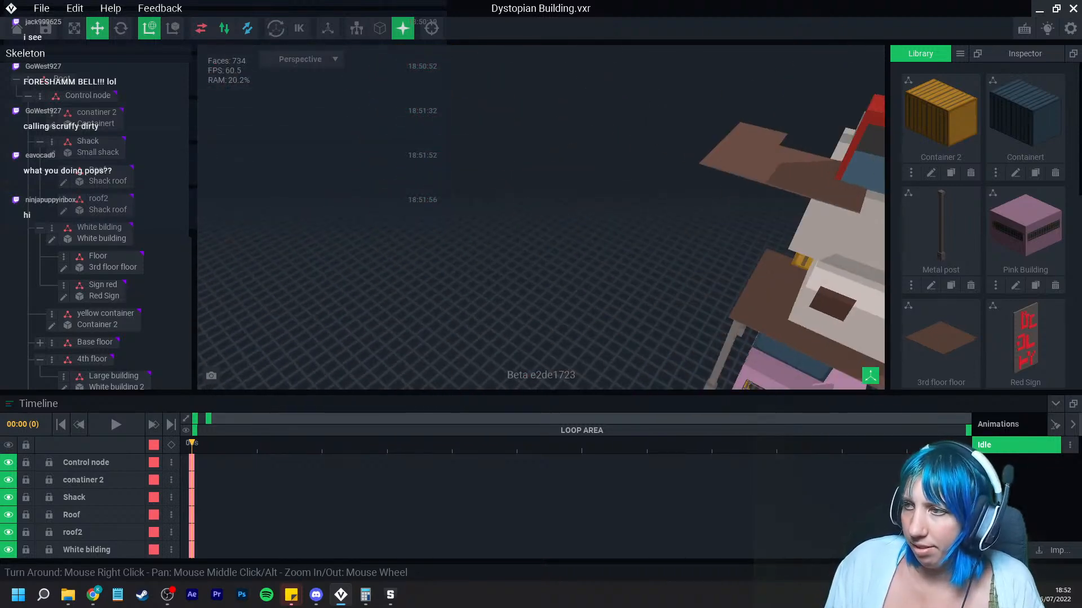
middle_click_drag(733, 152, 535, 203)
scroll(535, 203, "up", 3)
left_click(530, 203)
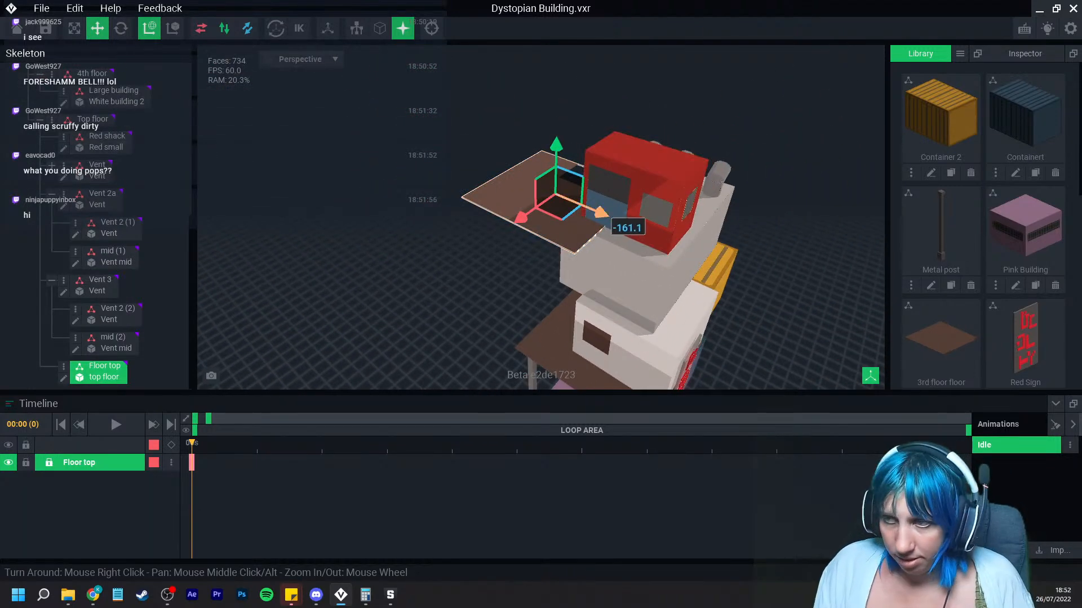
left_click_drag(604, 215, 667, 252)
scroll(659, 245, "up", 4)
right_click_drag(699, 231, 654, 246)
middle_click_drag(834, 282, 614, 140)
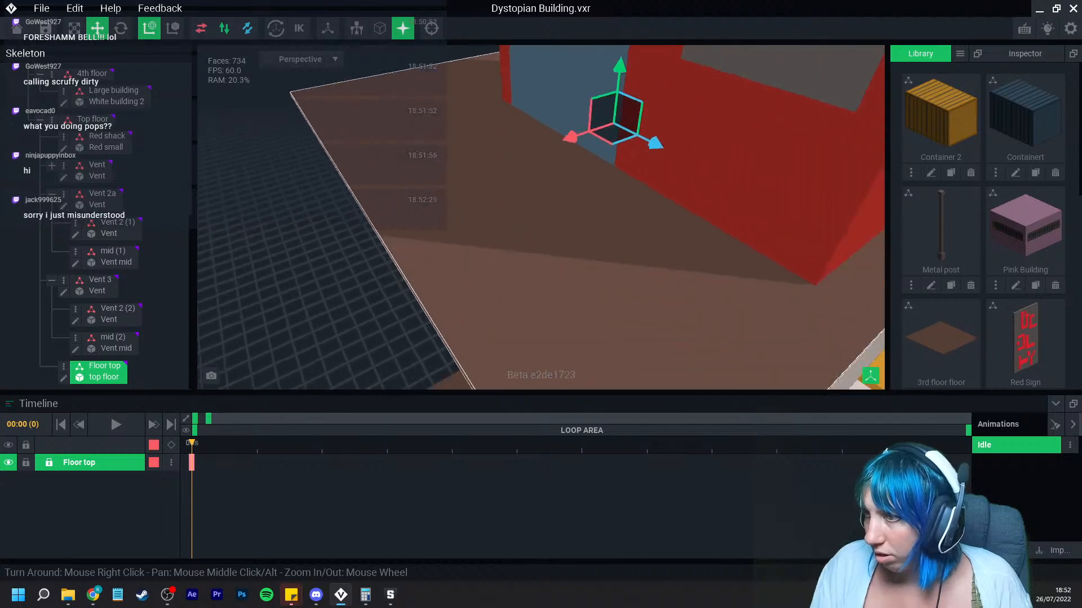
Step: Fine-tune the top floor slab's position beneath the red cabin with the move gizmo
scroll(617, 146, "down", 2)
right_click_drag(750, 237, 617, 241)
middle_click_drag(704, 229, 614, 207)
left_click_drag(622, 206, 622, 201)
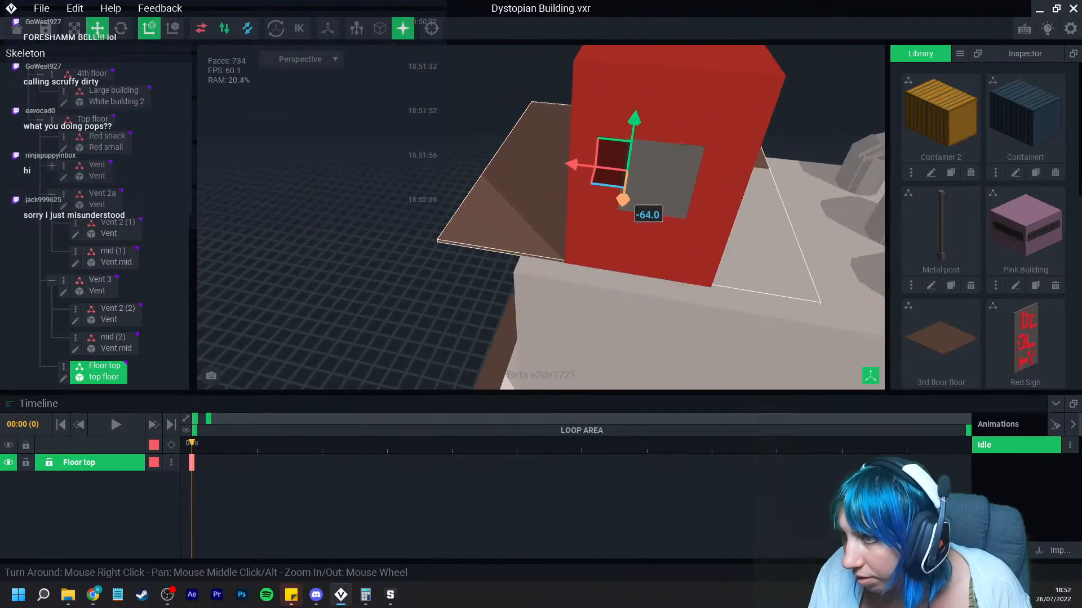
right_click_drag(640, 214, 749, 212)
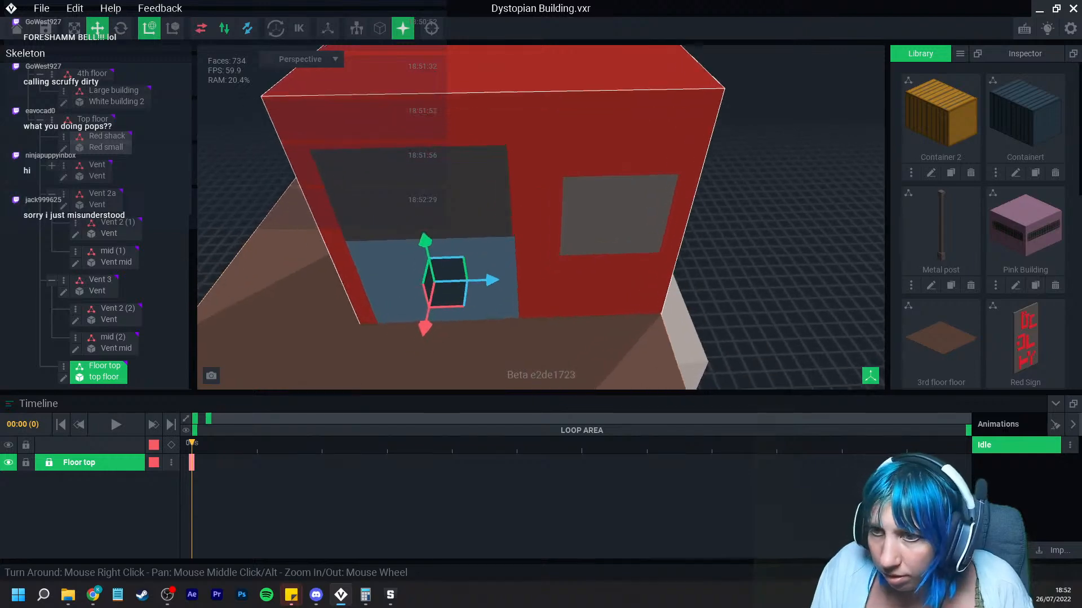
scroll(749, 211, "down", 4)
middle_click_drag(732, 220, 789, 147)
right_click_drag(688, 180, 840, 174)
scroll(840, 175, "up", 2)
middle_click_drag(727, 225, 789, 181)
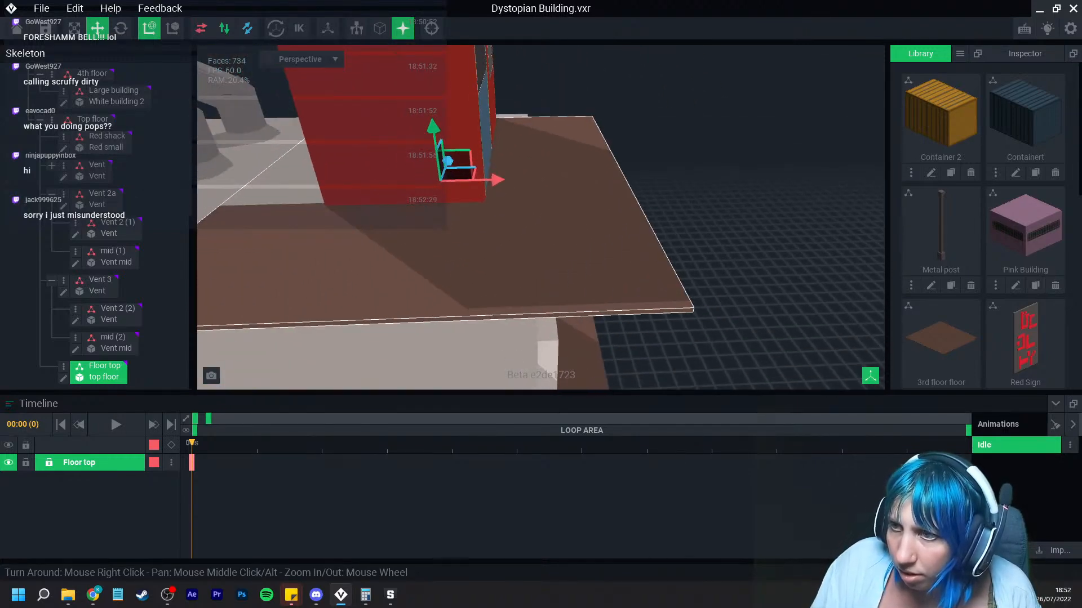
Step: Nudge the top floor slab further sideways with the move gizmo to line it up under the red cabin
left_click_drag(499, 179, 588, 179)
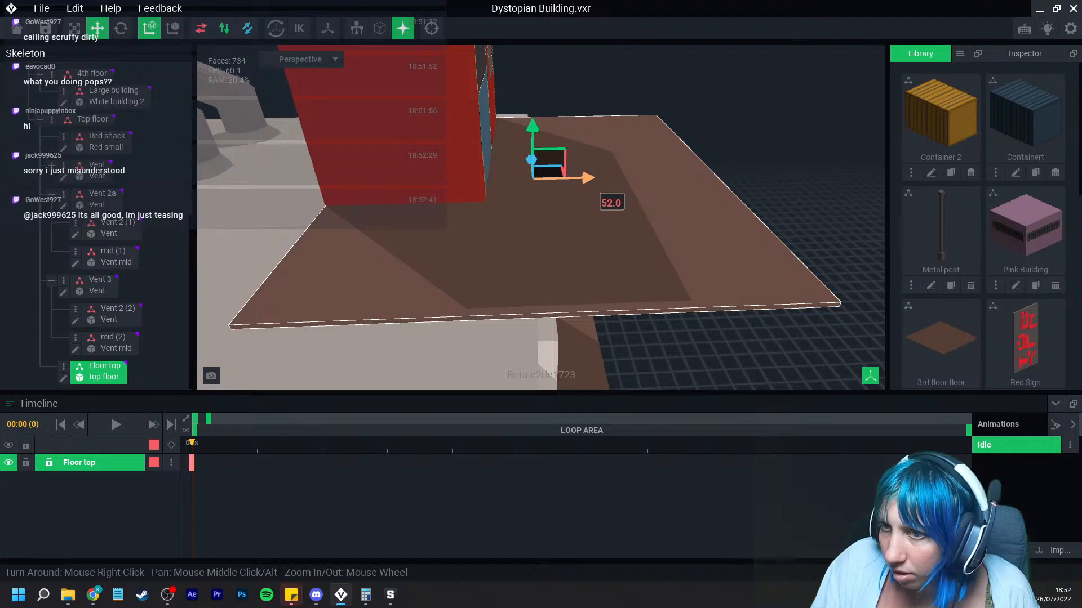
right_click_drag(454, 234, 411, 242)
left_click(565, 338)
right_click_drag(565, 339, 548, 234)
left_click(489, 139)
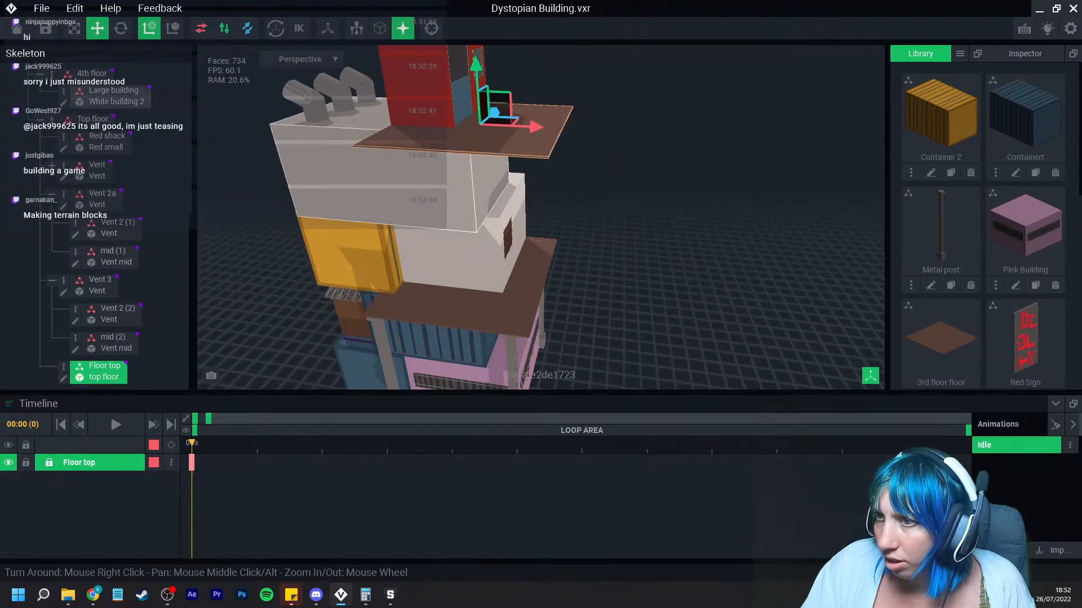
Step: Open the top floor model in the voxel editor and erase a strip of voxels along one edge of the slab
right_click_drag(422, 270, 440, 271)
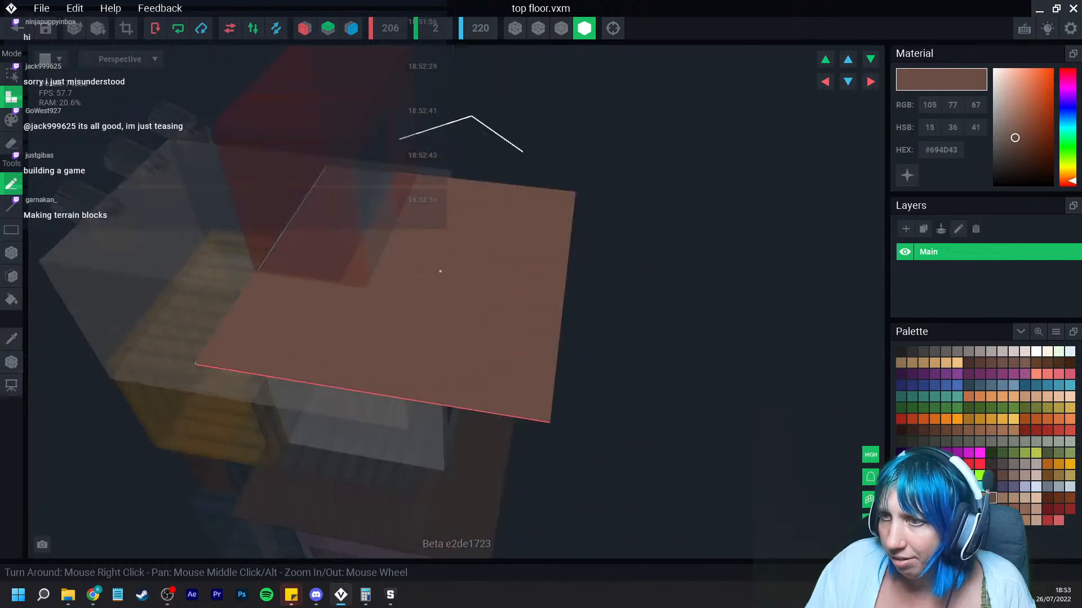
left_click(11, 253)
left_click(11, 144)
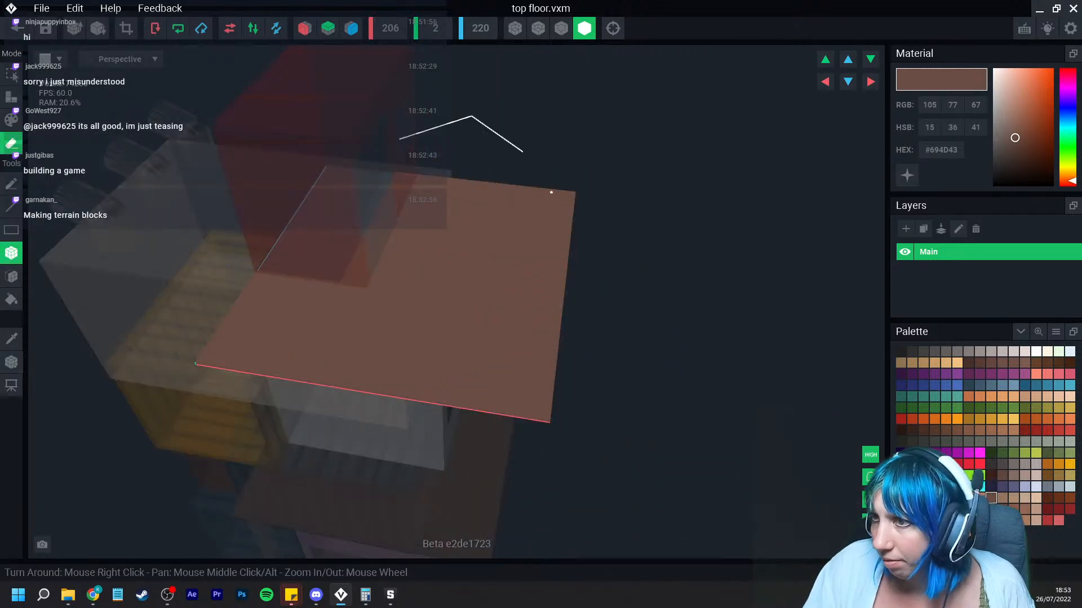
left_click_drag(542, 189, 510, 408)
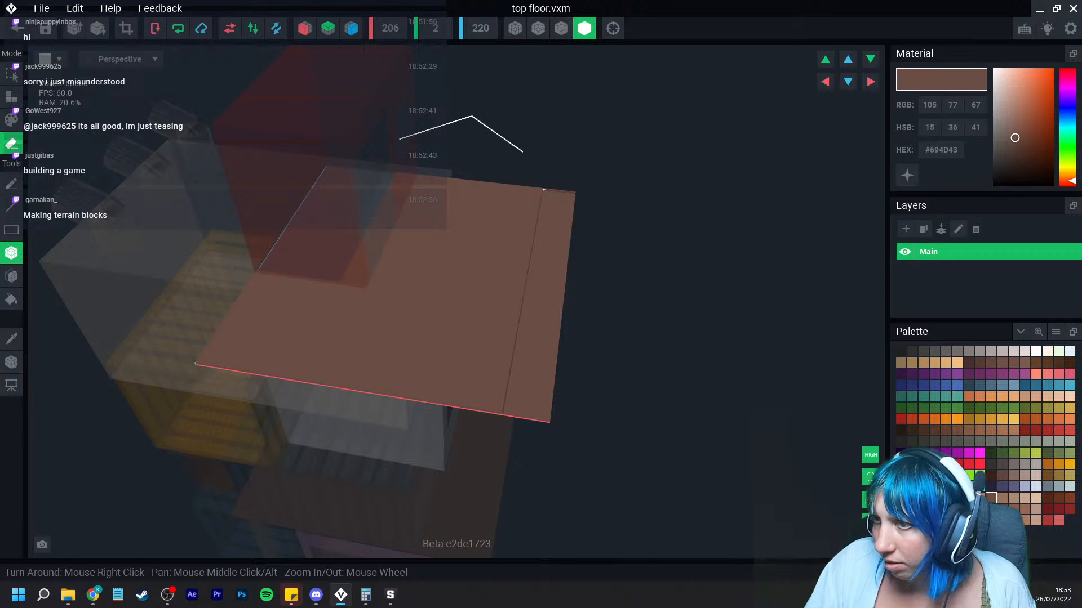
left_click_drag(544, 190, 574, 192)
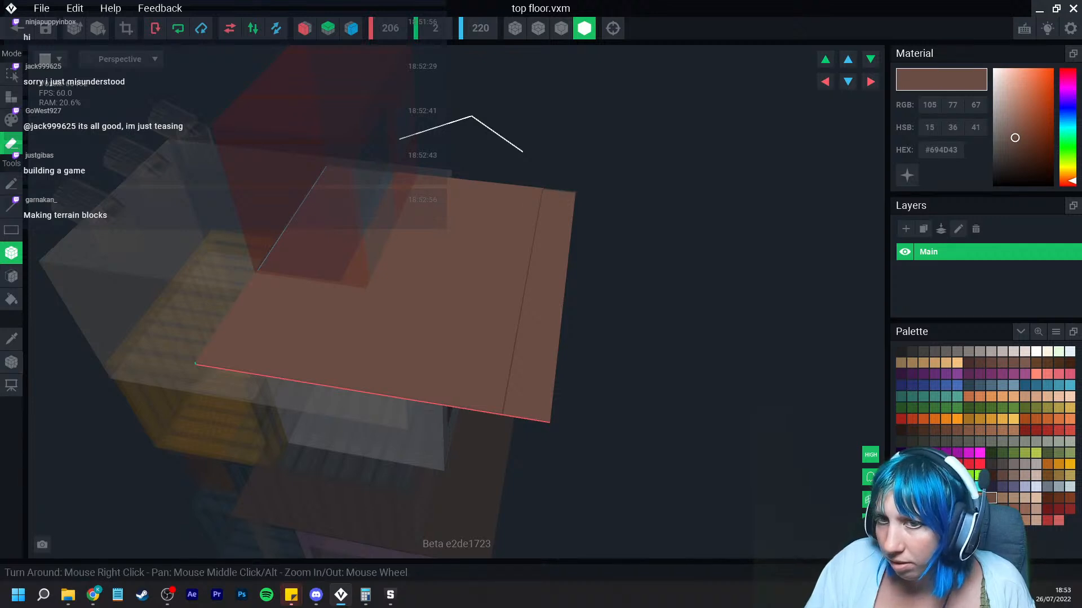
left_click(11, 276)
left_click(538, 285)
scroll(544, 275, "up", 5)
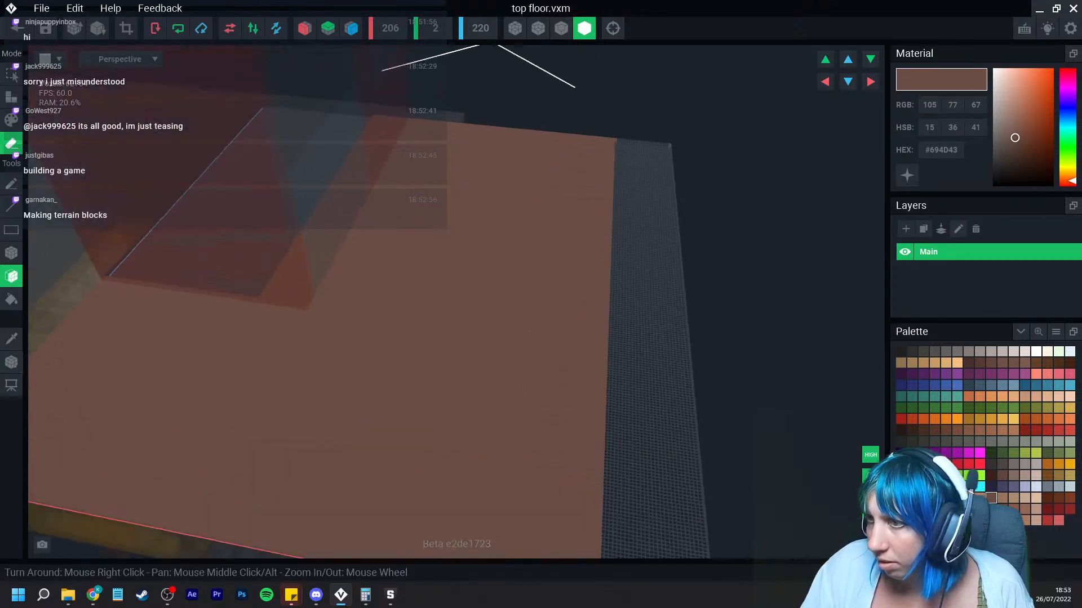
middle_click_drag(636, 177, 579, 211)
scroll(582, 208, "up", 2)
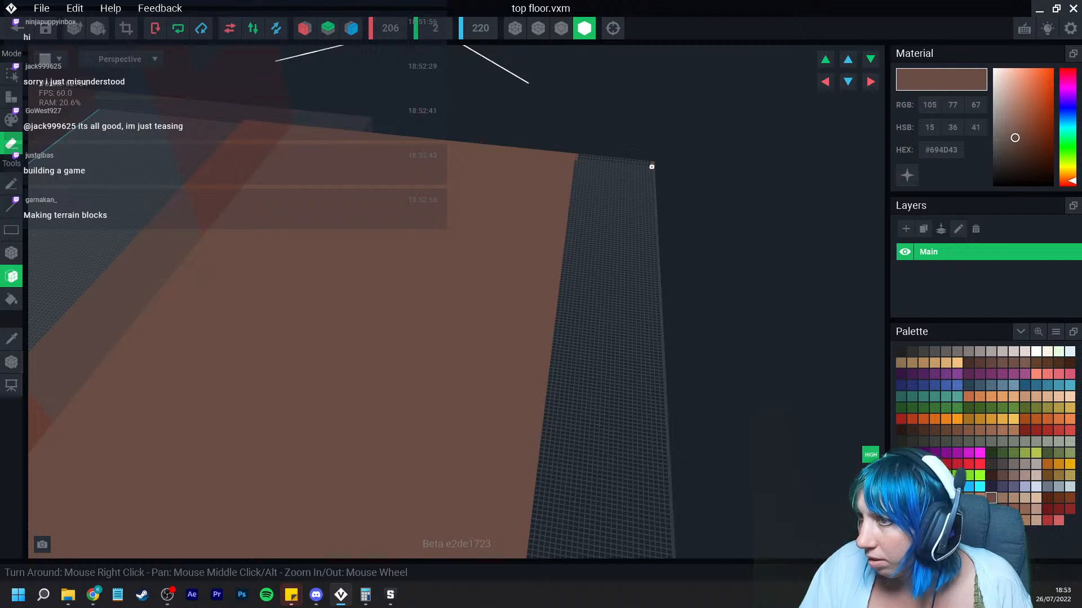
right_click_drag(633, 167, 590, 154)
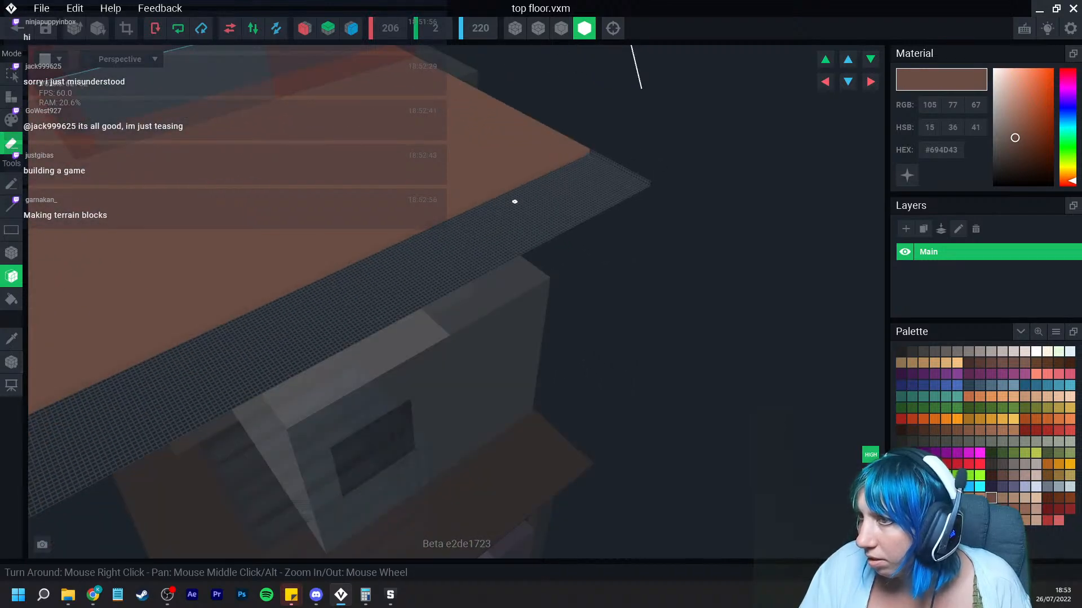
Step: Fit the canvas to the voxels and close the voxel editor, saving top floor.vxm
left_click(126, 28)
left_click(16, 28)
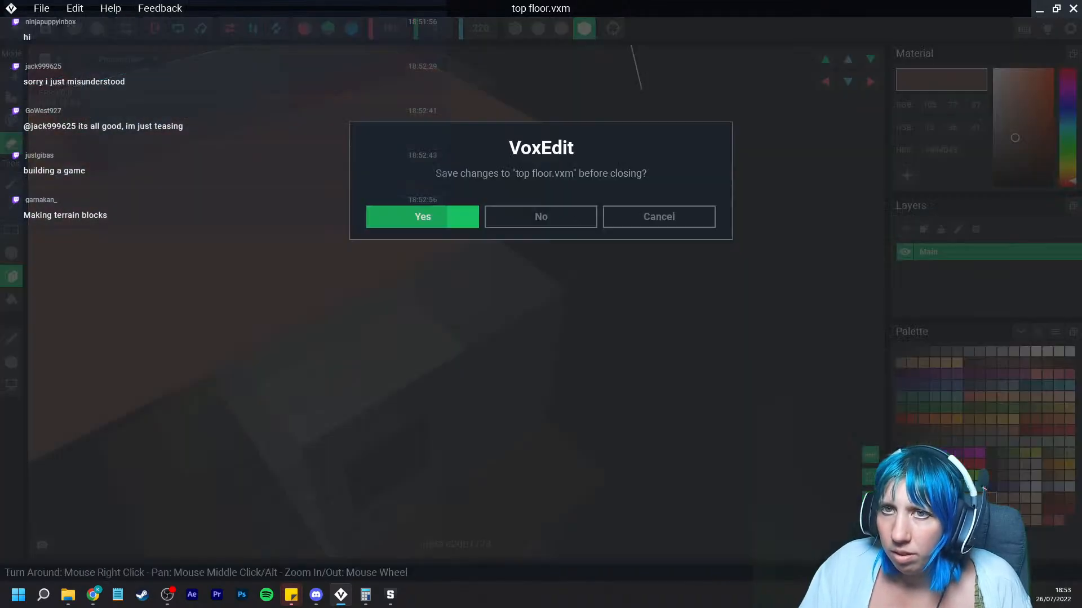
left_click(423, 216)
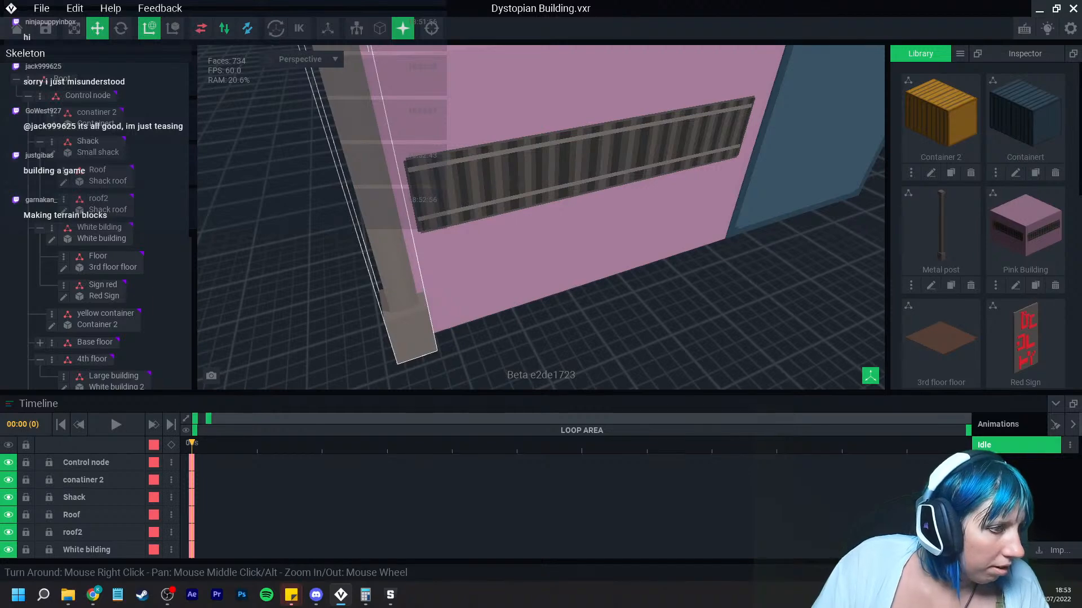
Step: Orbit and zoom around the building to inspect the stacked floors and the slab under the cabin
scroll(374, 217, "down", 10)
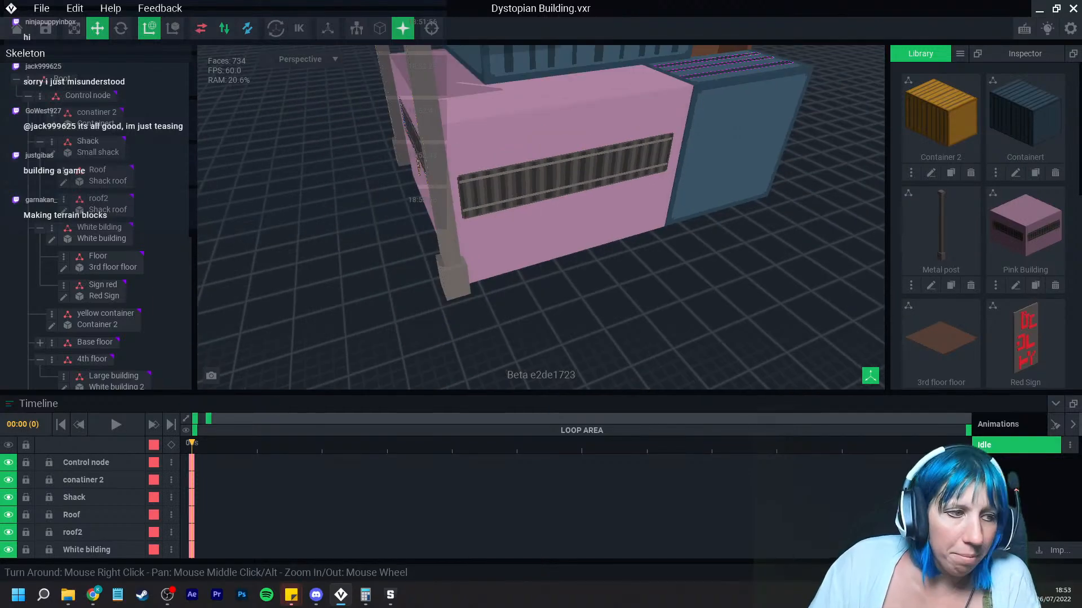
right_click_drag(501, 265, 519, 313)
scroll(510, 306, "up", 5)
scroll(509, 306, "down", 3)
scroll(510, 309, "up", 2)
middle_click_drag(479, 251, 498, 338)
mouse_move(521, 316)
right_mouse_down()
mouse_move(509, 305)
mouse_move(521, 311)
right_mouse_up()
middle_click_drag(514, 338, 512, 297)
scroll(512, 297, "down", 2)
right_click_drag(512, 297, 509, 292)
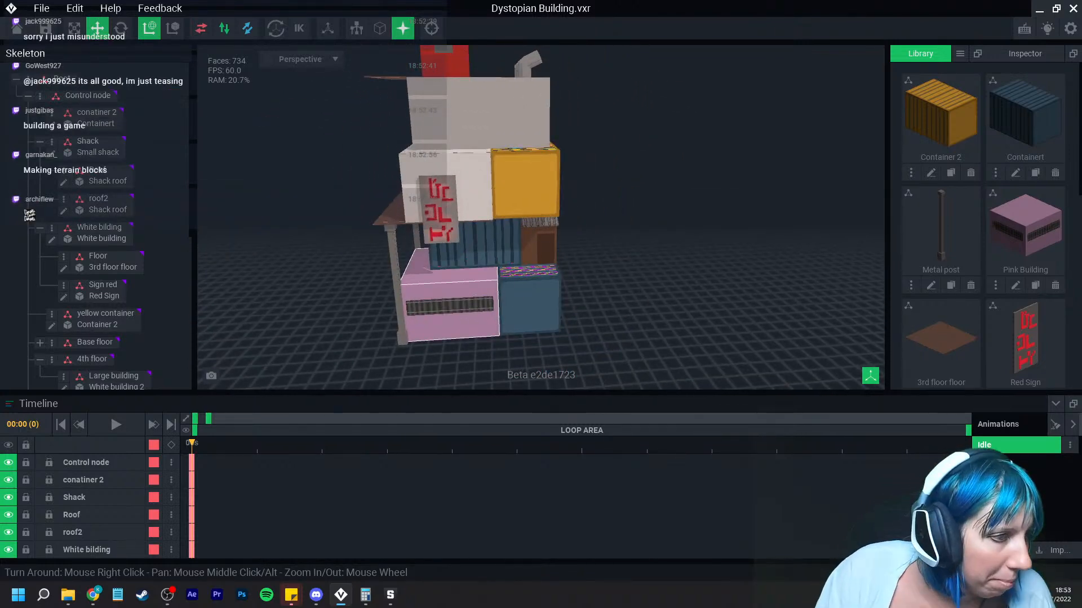
scroll(437, 306, "down", 2)
right_click_drag(429, 306, 478, 352)
scroll(438, 306, "up", 4)
right_click_drag(451, 219, 473, 205)
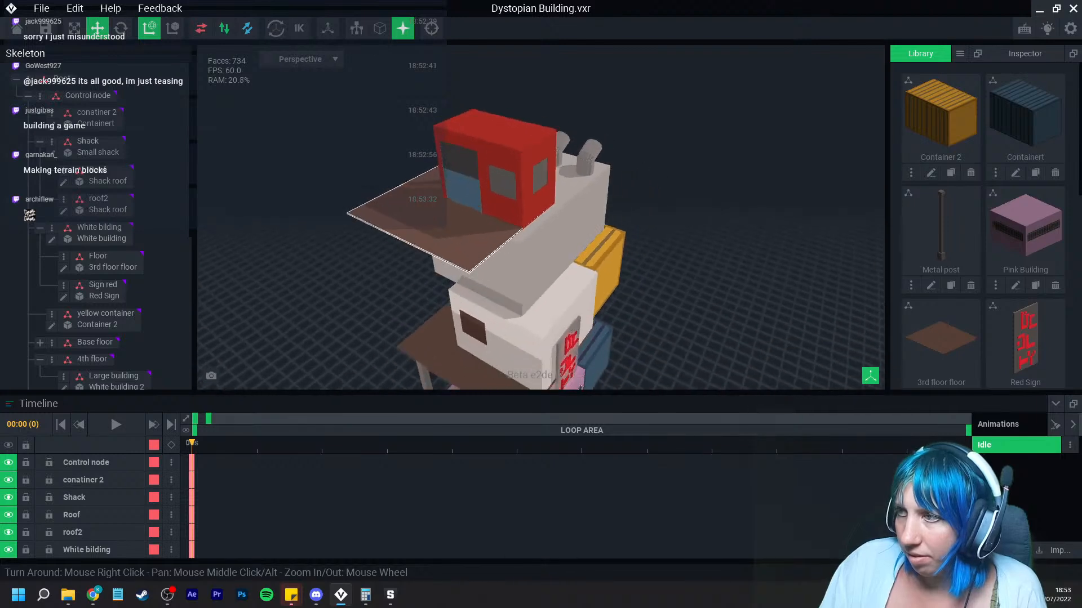
Step: Clone the Red small model from the library under the name Red shack roof
scroll(473, 203, "up", 3)
scroll(938, 225, "down", 5)
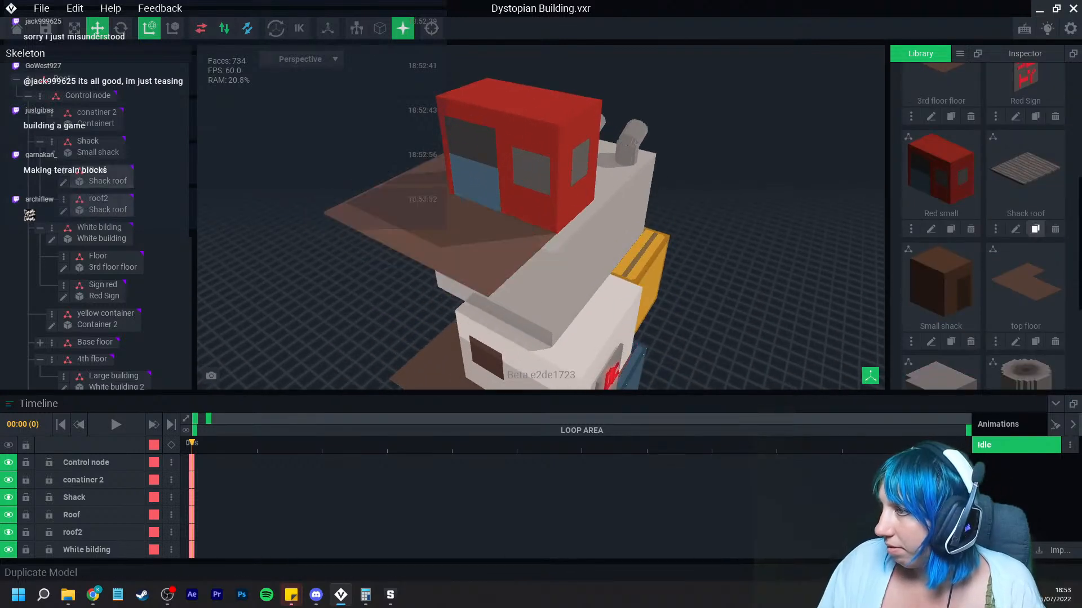
left_click(1035, 229)
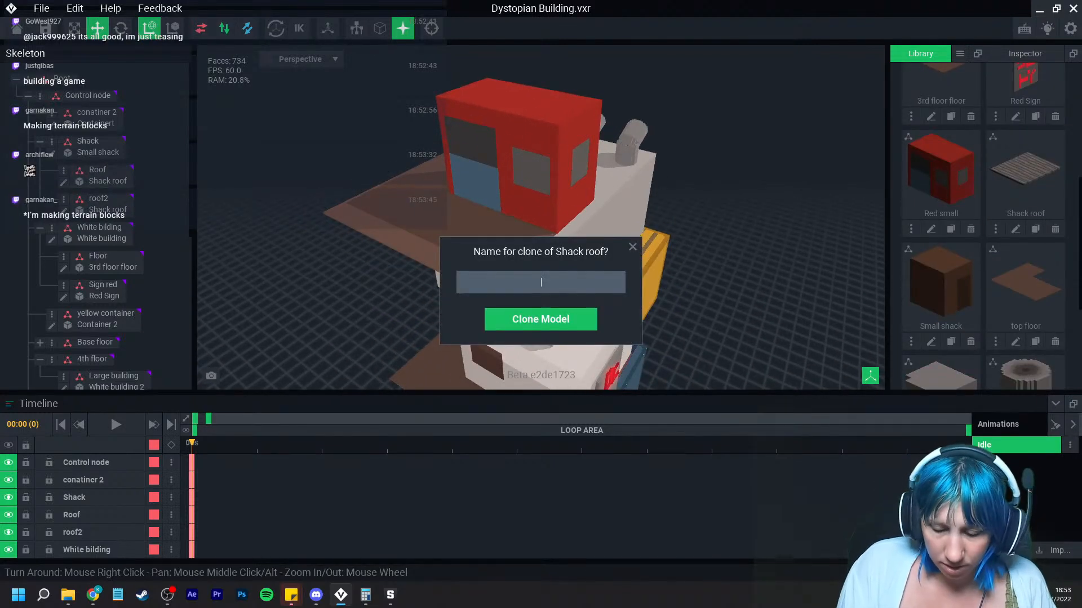
left_click(632, 247)
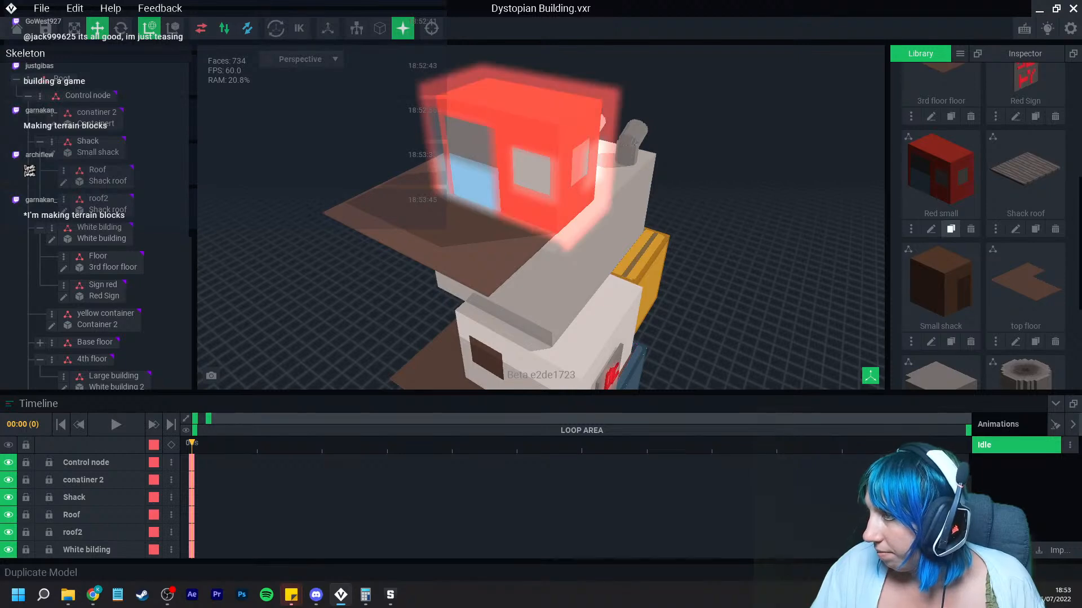
left_click(951, 230)
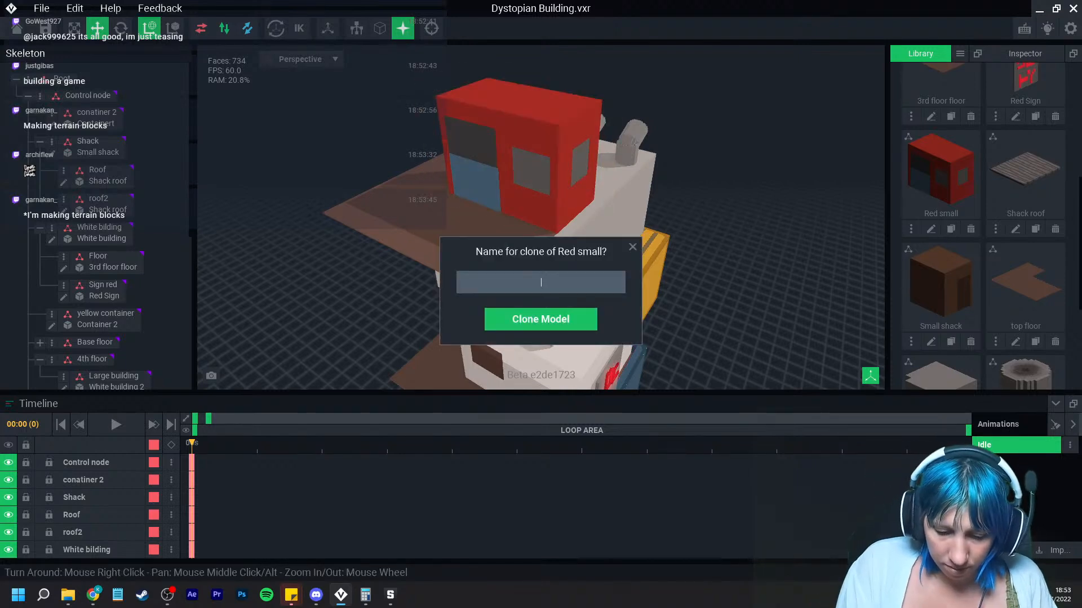
type("Red shack roof")
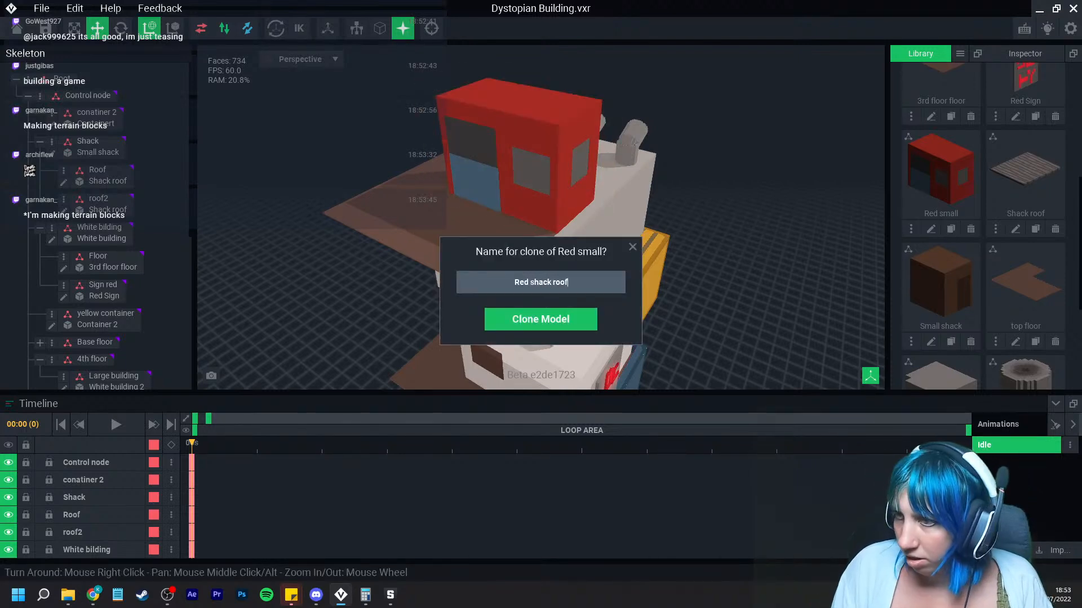
key("Return")
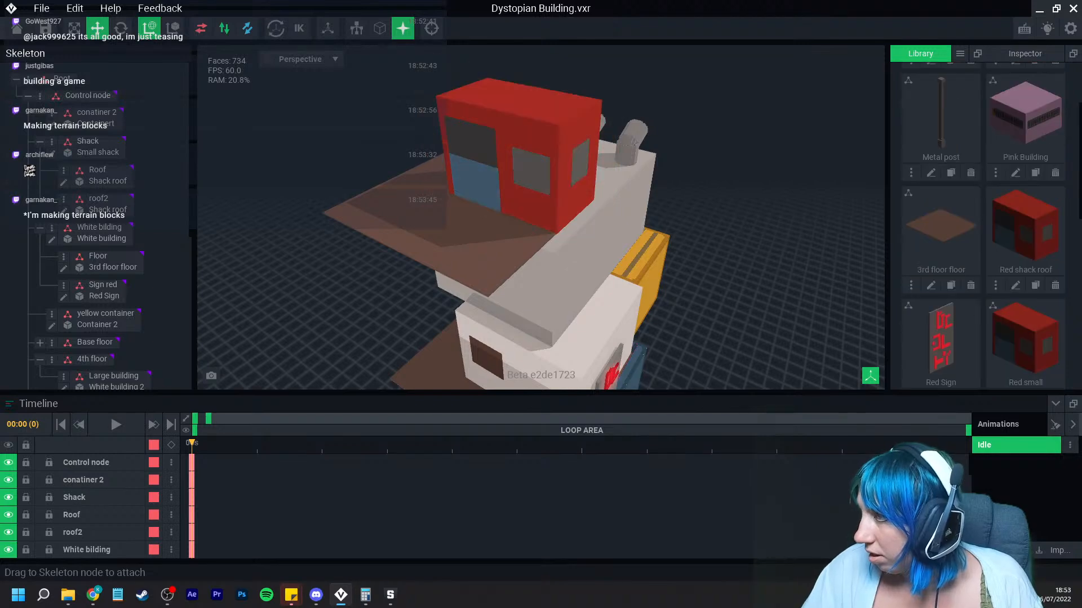
Step: Open Red shack roof in the voxel editor and box-erase its walls and floor, keeping only the roof
left_click(1015, 286)
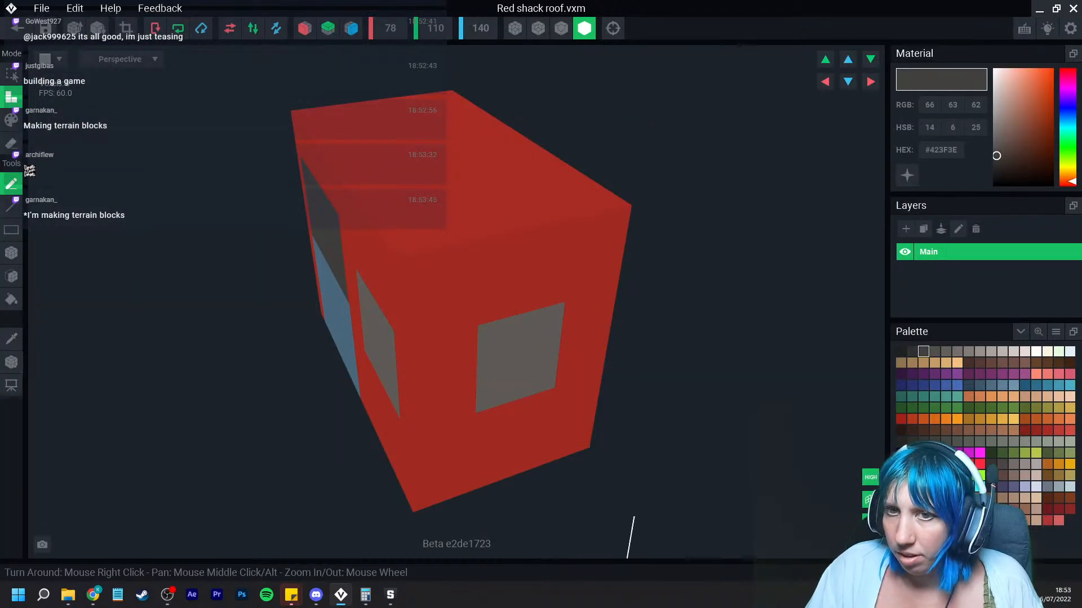
left_click(11, 143)
left_click(11, 253)
right_click_drag(175, 355, 321, 297)
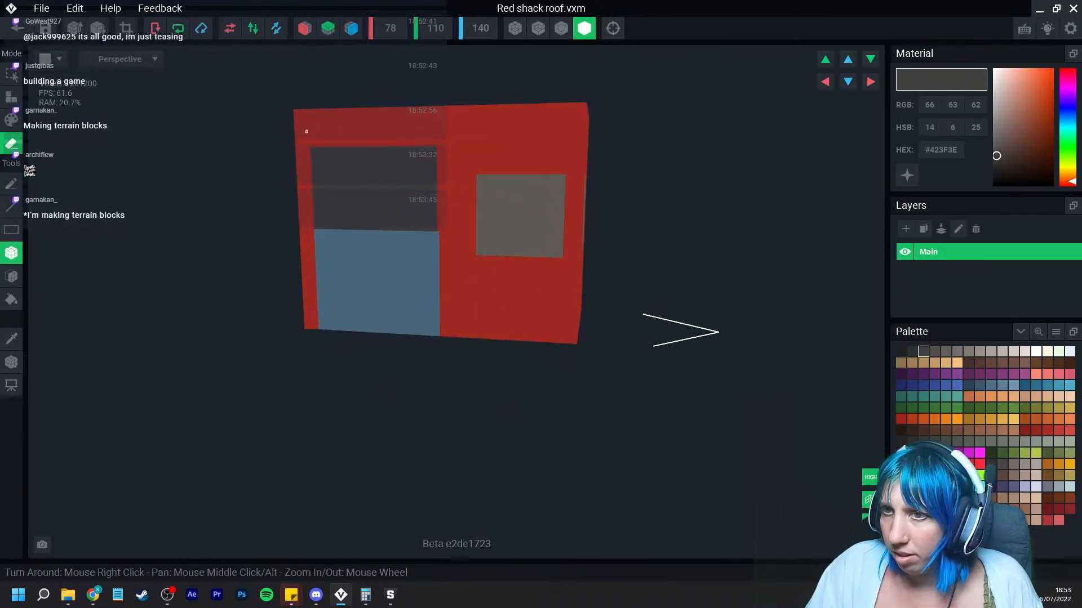
left_click_drag(295, 125, 585, 322)
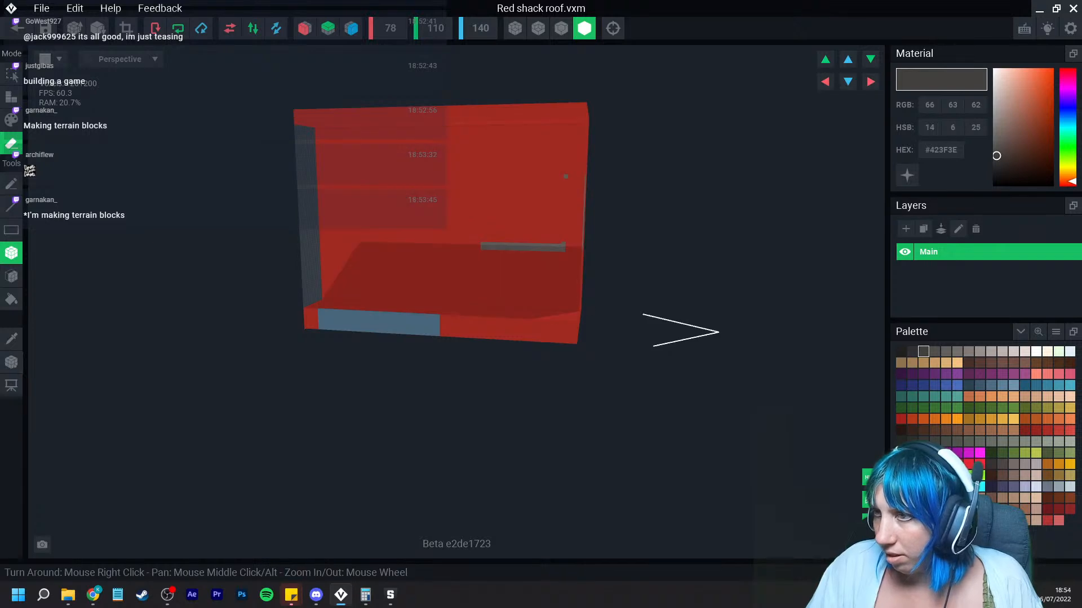
right_click_drag(585, 322, 565, 283)
left_click(561, 29)
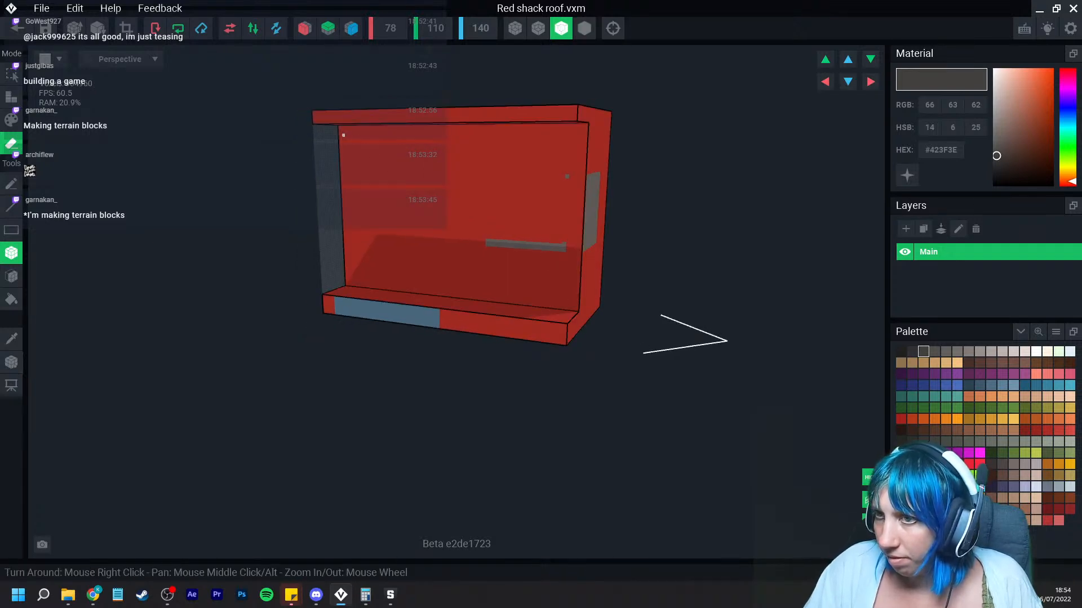
mouse_move(338, 126)
left_mouse_down()
mouse_move(583, 310)
mouse_move(599, 307)
left_mouse_up()
right_click_drag(432, 288, 429, 316)
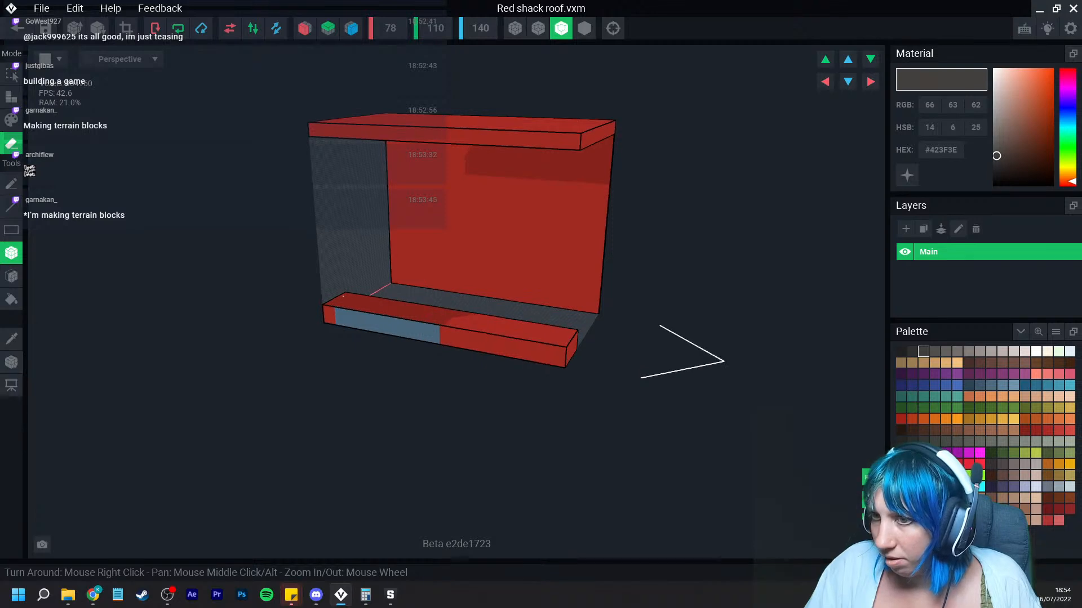
mouse_move(349, 293)
left_mouse_down()
mouse_move(394, 316)
mouse_move(546, 350)
left_mouse_up()
right_click_drag(546, 350, 478, 272)
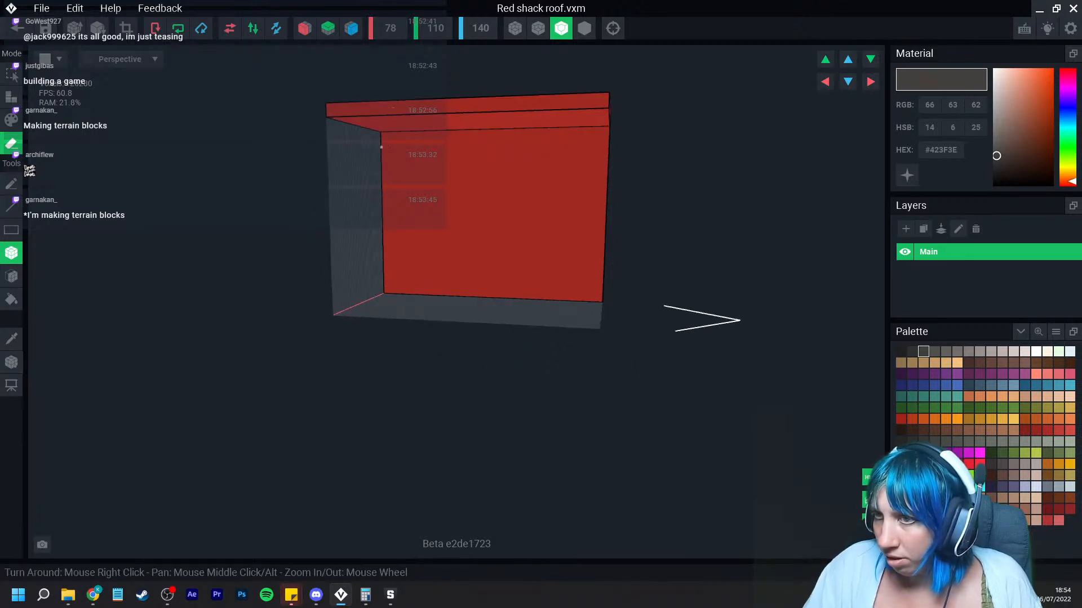
left_click_drag(381, 134, 605, 303)
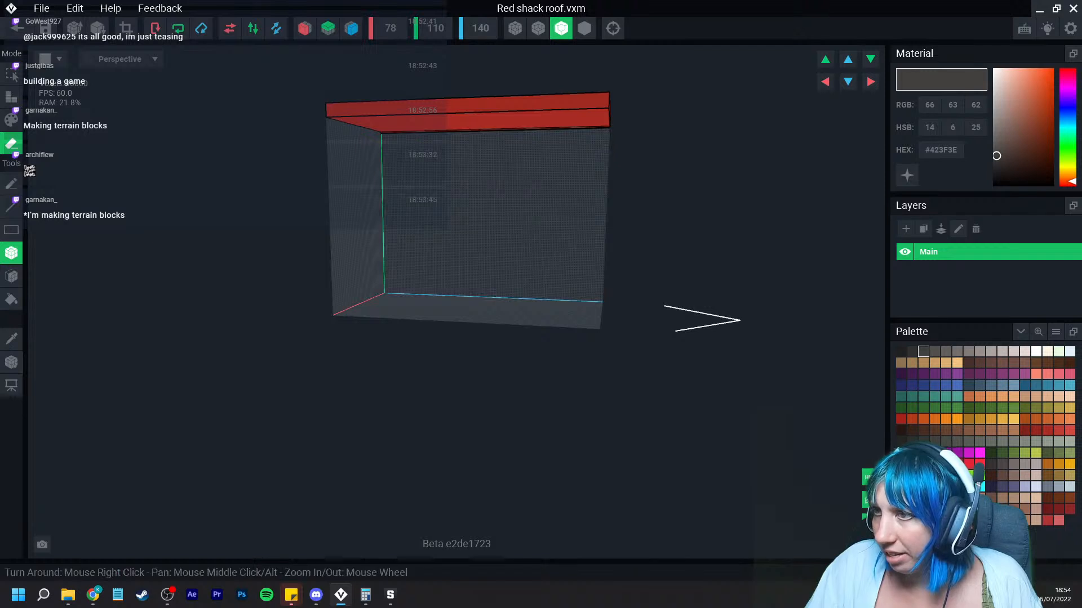
mouse_move(605, 303)
right_mouse_down()
mouse_move(579, 263)
mouse_move(584, 215)
mouse_move(583, 229)
right_mouse_up()
Step: Erase the remaining wall faces beneath the roof with the Face tool
scroll(583, 214, "up", 3)
scroll(583, 228, "down", 3)
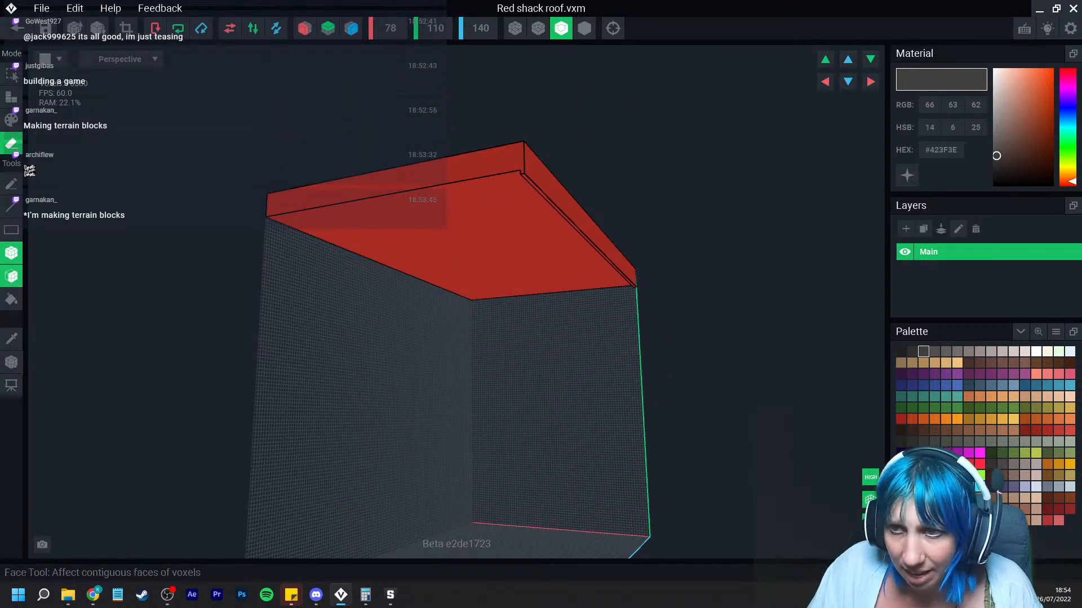
left_click(11, 276)
left_click(519, 190)
left_click(517, 202)
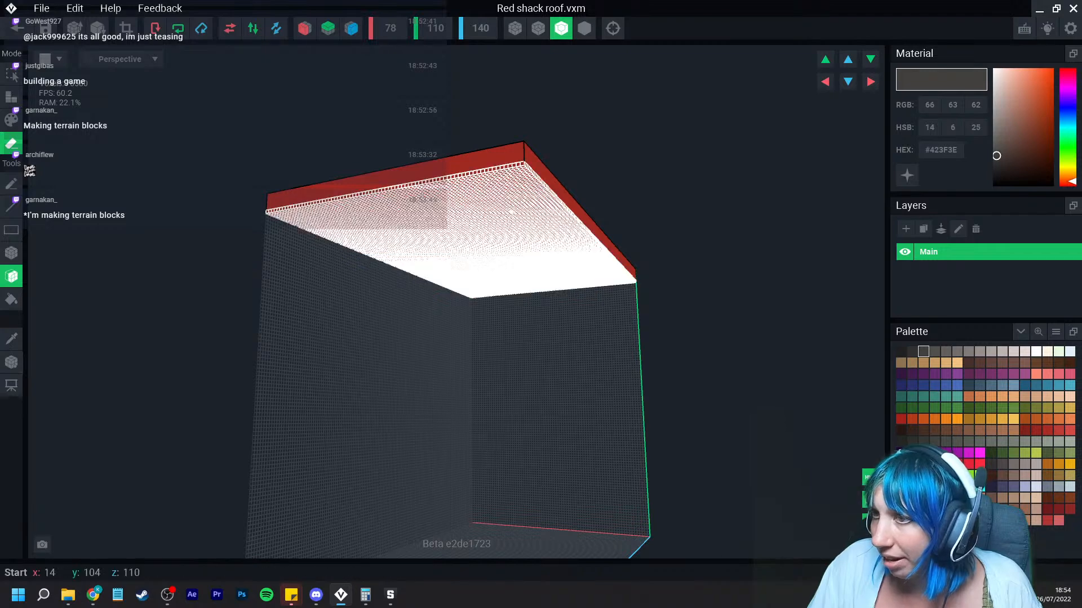
left_click(515, 227)
right_click_drag(515, 230, 524, 243)
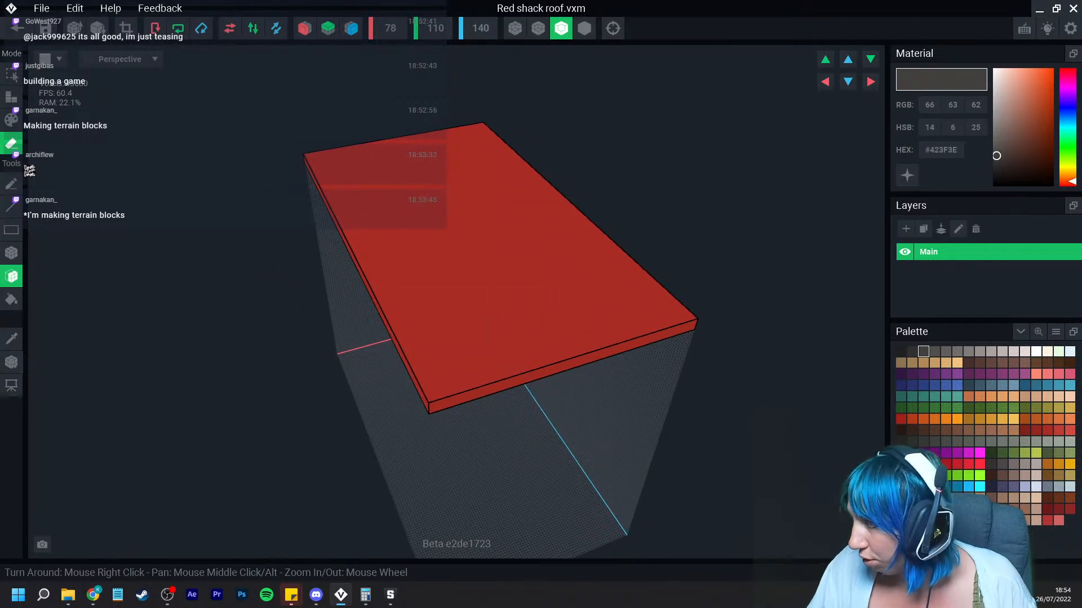
Step: Recolour the roof slab's top and edges olive green, #68784C
left_click(1059, 453)
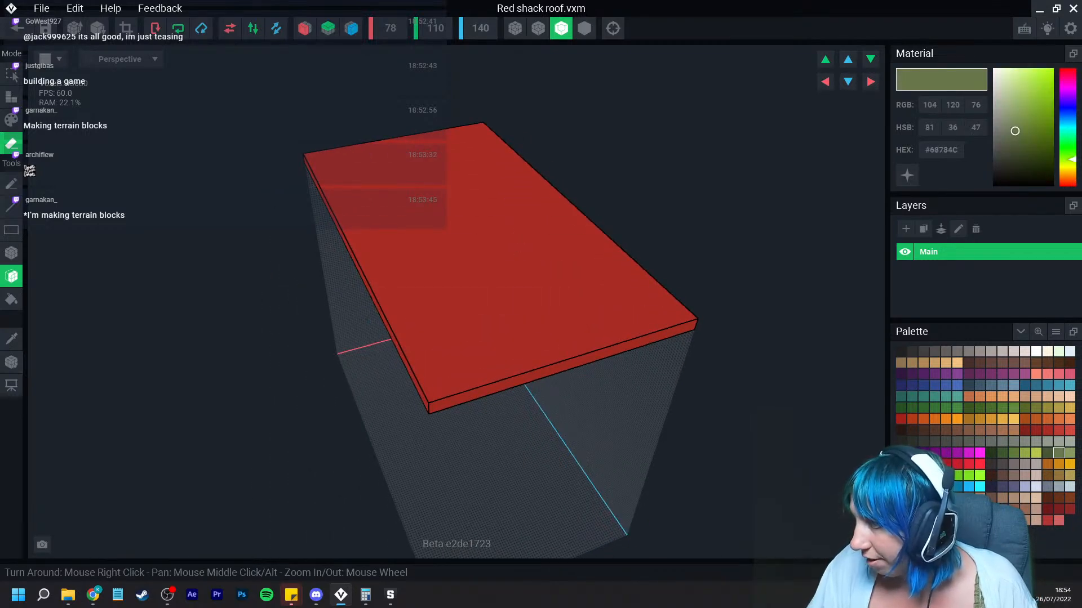
left_click(11, 120)
left_click(462, 292)
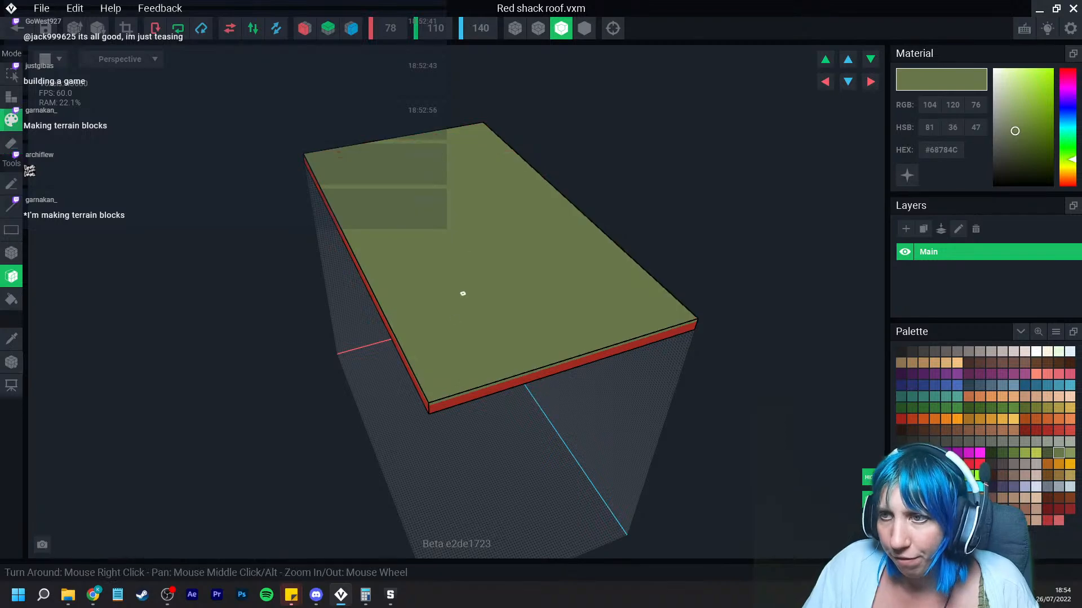
right_click_drag(462, 292, 423, 333)
left_click(11, 299)
left_click(533, 369)
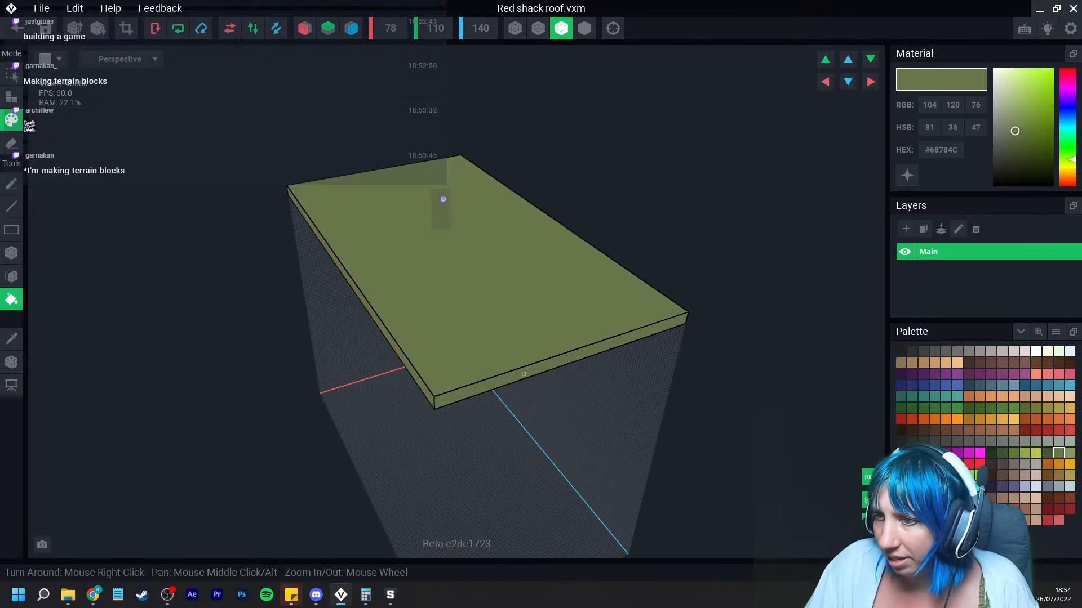
mouse_move(506, 395)
right_mouse_down()
mouse_move(524, 374)
mouse_move(518, 402)
right_mouse_up()
Step: Crop the roof model's volume to its contents, set its pivot to the floor, and save it on closing
left_click(127, 28)
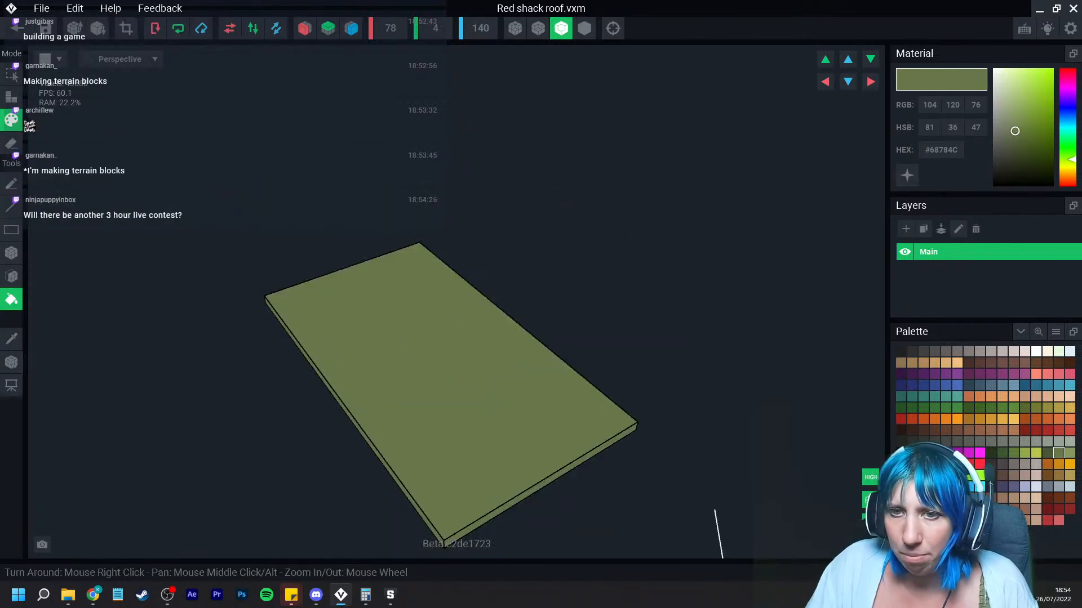
left_click(11, 362)
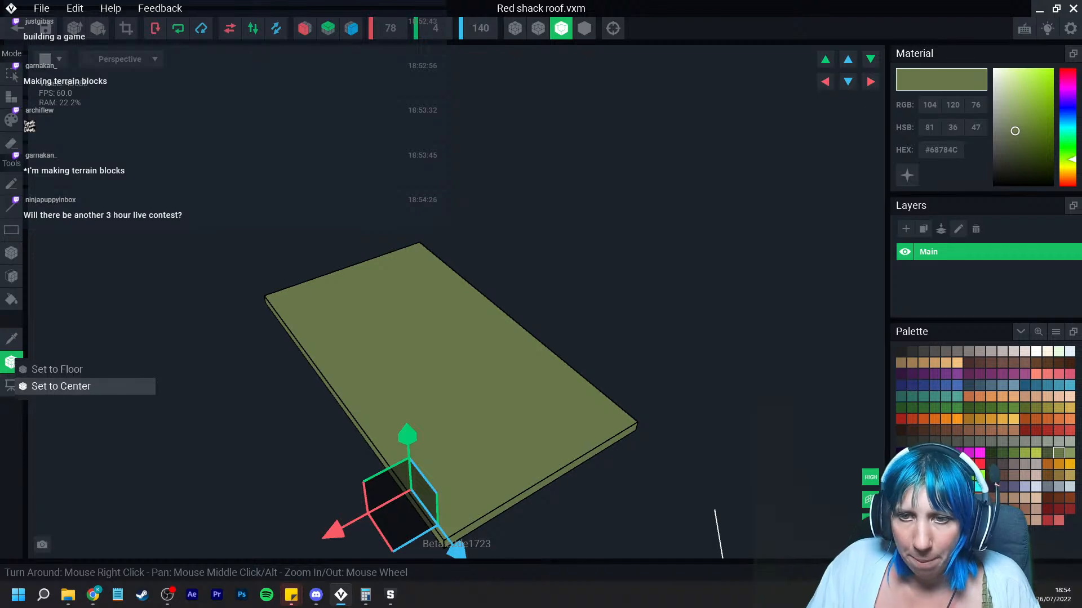
left_click(56, 369)
left_click(17, 28)
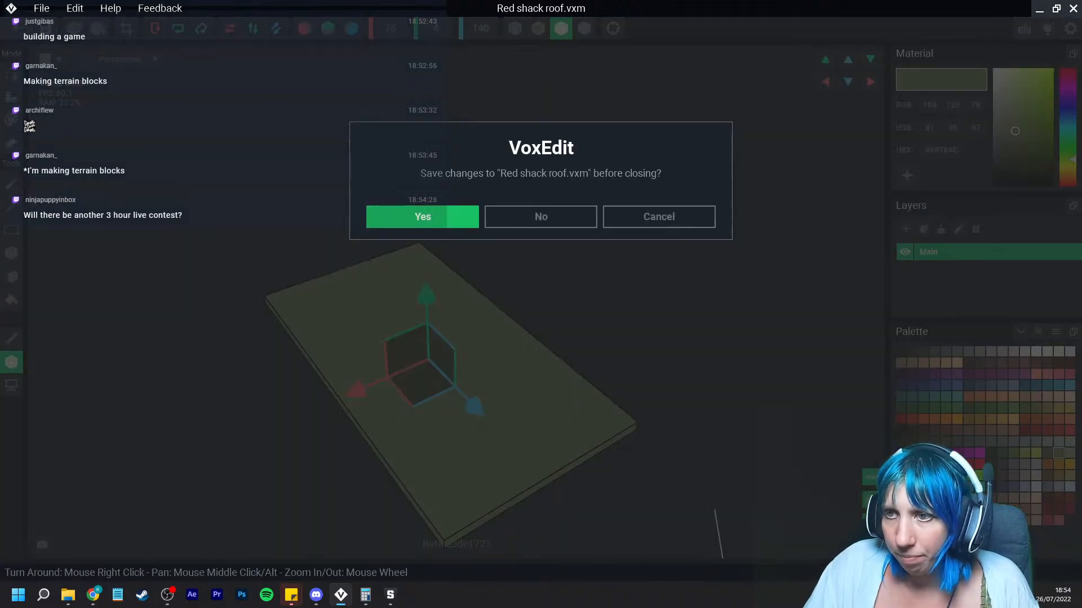
left_click(423, 217)
Step: Create a child node named roof under the Red shack node
right_click_drag(462, 226, 541, 237)
scroll(535, 169, "down", 3)
middle_click_drag(535, 141, 484, 304)
left_click(474, 265)
left_click(63, 231)
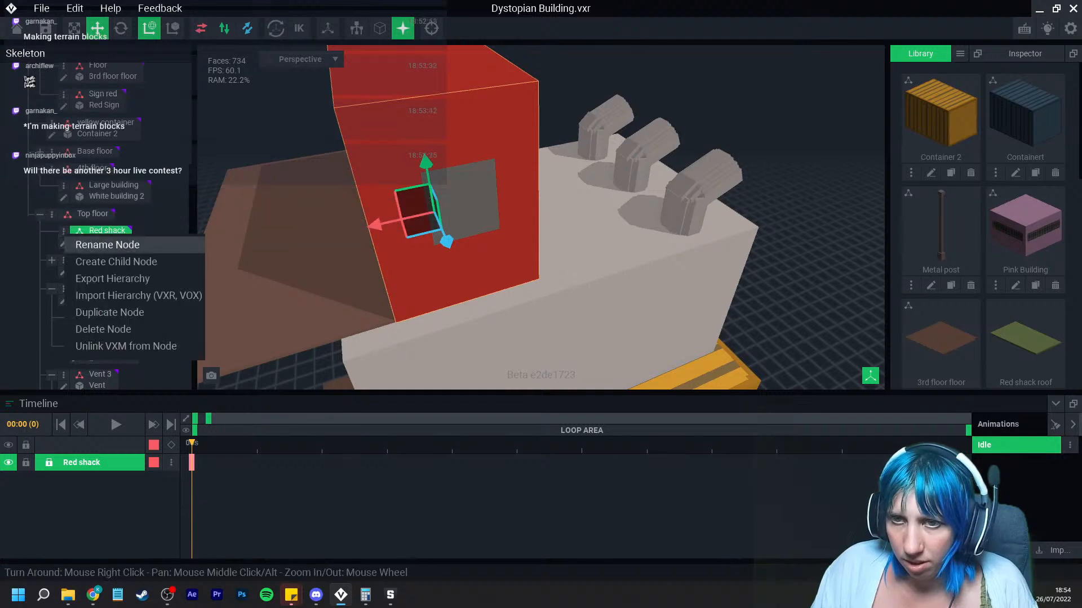
left_click(95, 266)
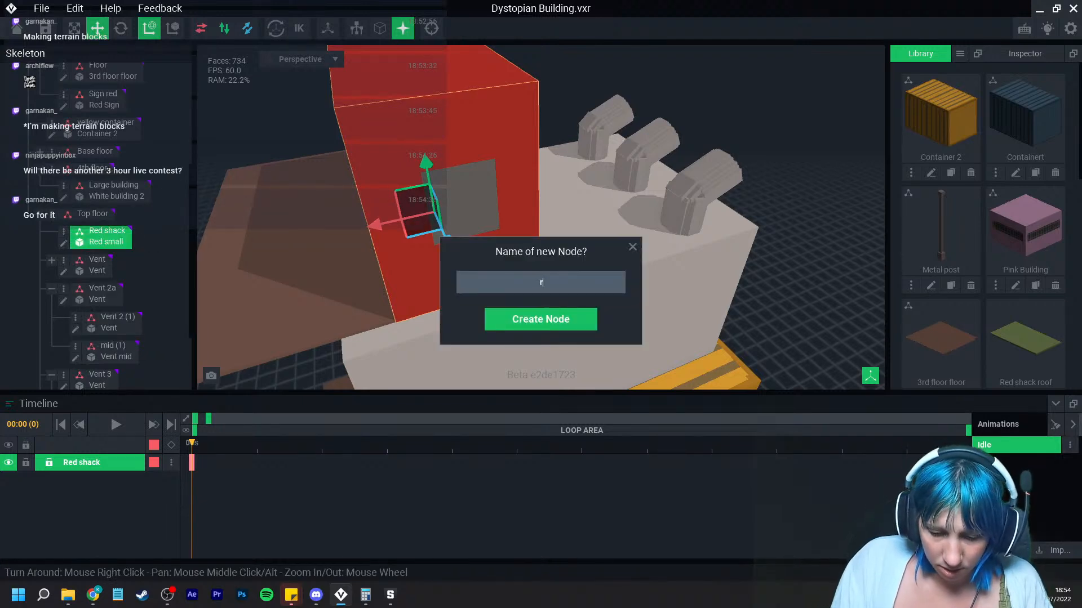
key("Return")
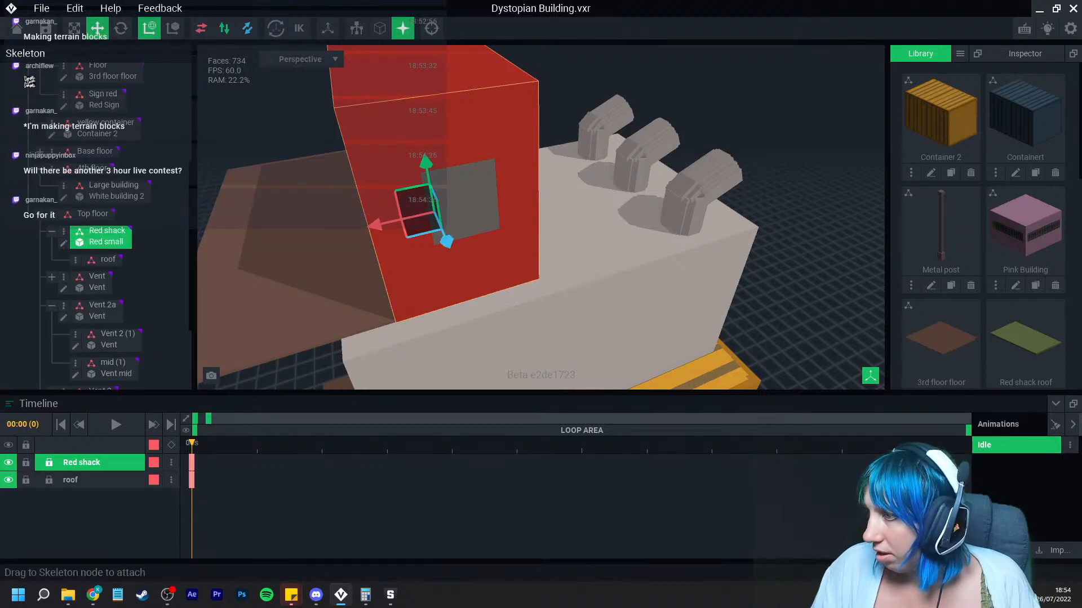
Step: Attach the Red shack roof model from the library to the roof node
left_click_drag(380, 226, 109, 259)
left_click(108, 260)
scroll(428, 208, "up", 3)
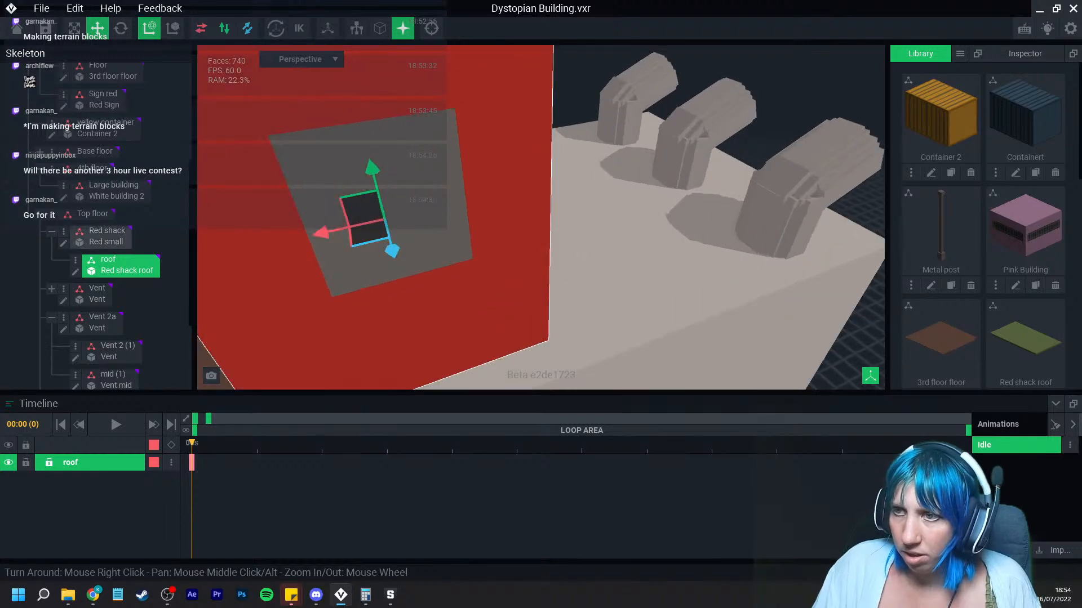
Step: Raise the roof node so the slab sits on top of the red shack
scroll(437, 197, "down", 5)
left_click_drag(443, 193, 369, 142)
left_click_drag(421, 80, 418, 61)
right_click_drag(416, 119, 524, 153)
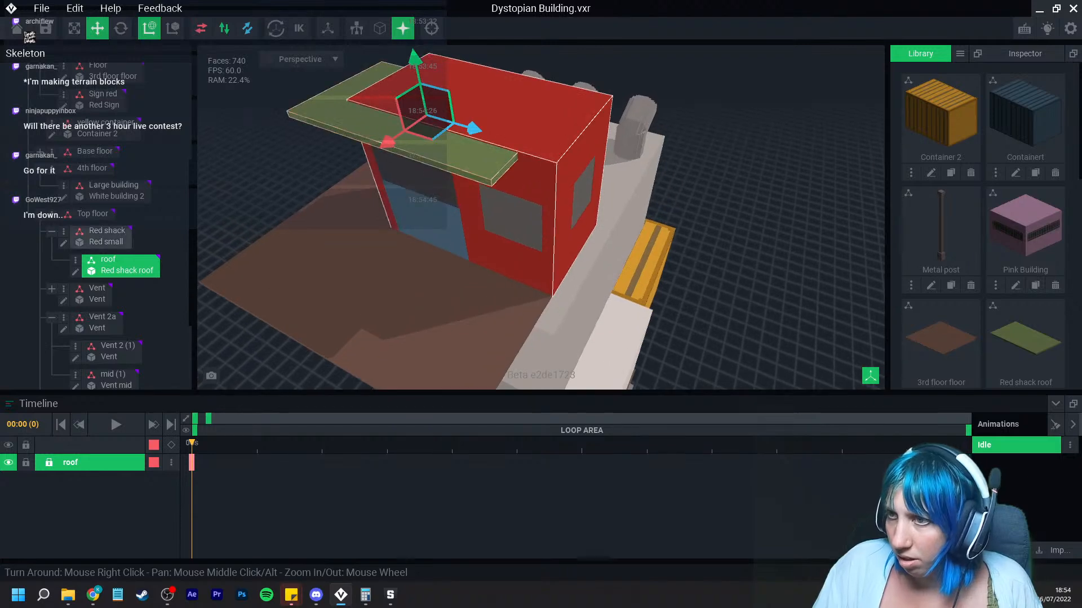
left_click_drag(471, 130, 507, 138)
scroll(509, 141, "up", 2)
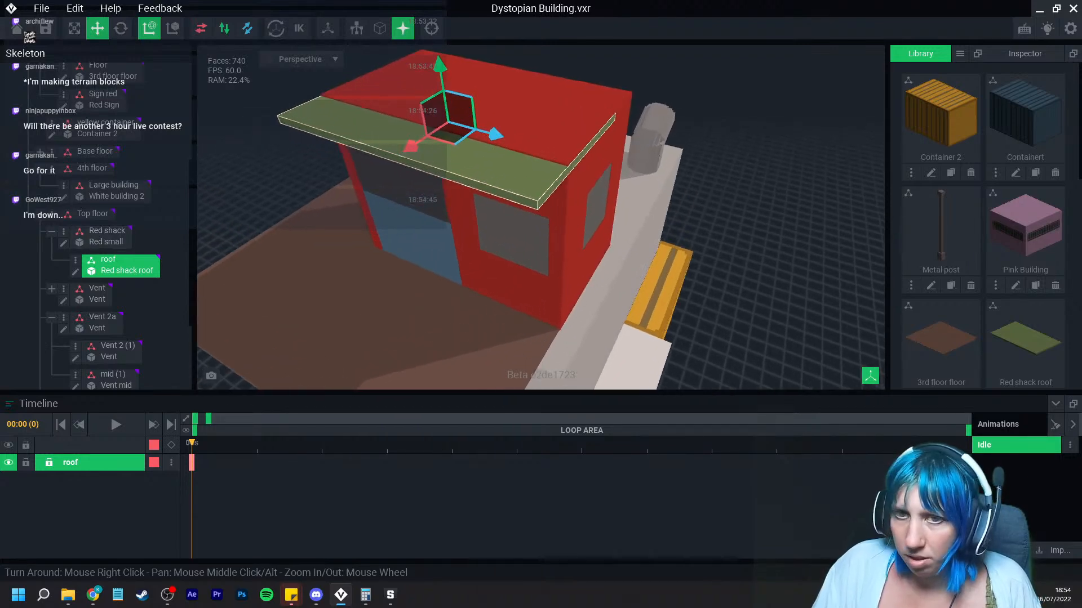
right_click_drag(515, 149, 486, 172)
left_click_drag(456, 85, 455, 75)
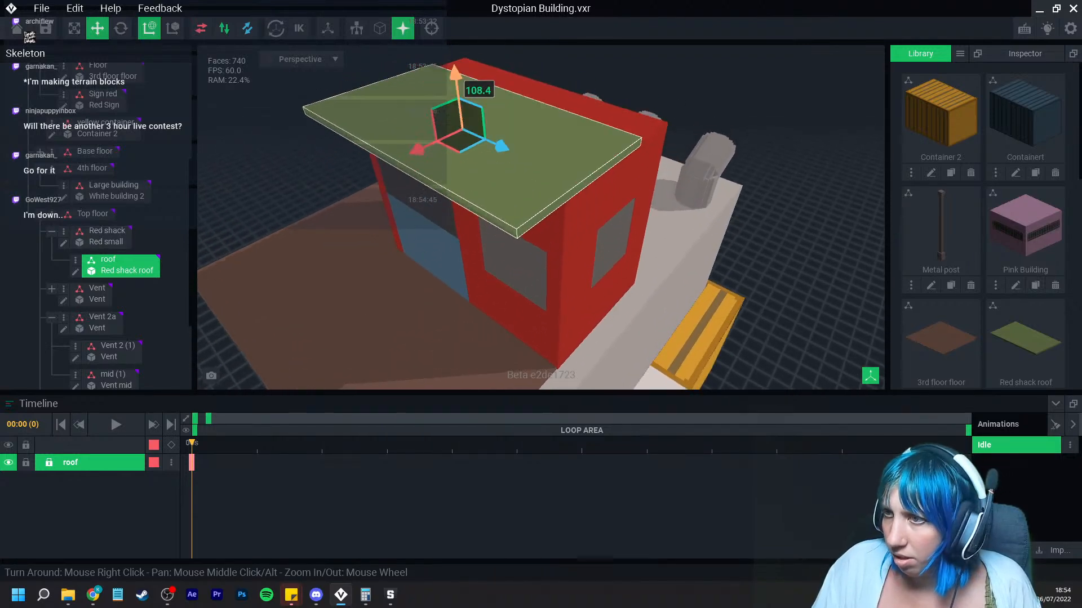
right_click_drag(474, 113, 372, 101)
Step: Tilt the roof slightly with the Rotate tool so it slopes across the shack
left_click(120, 28)
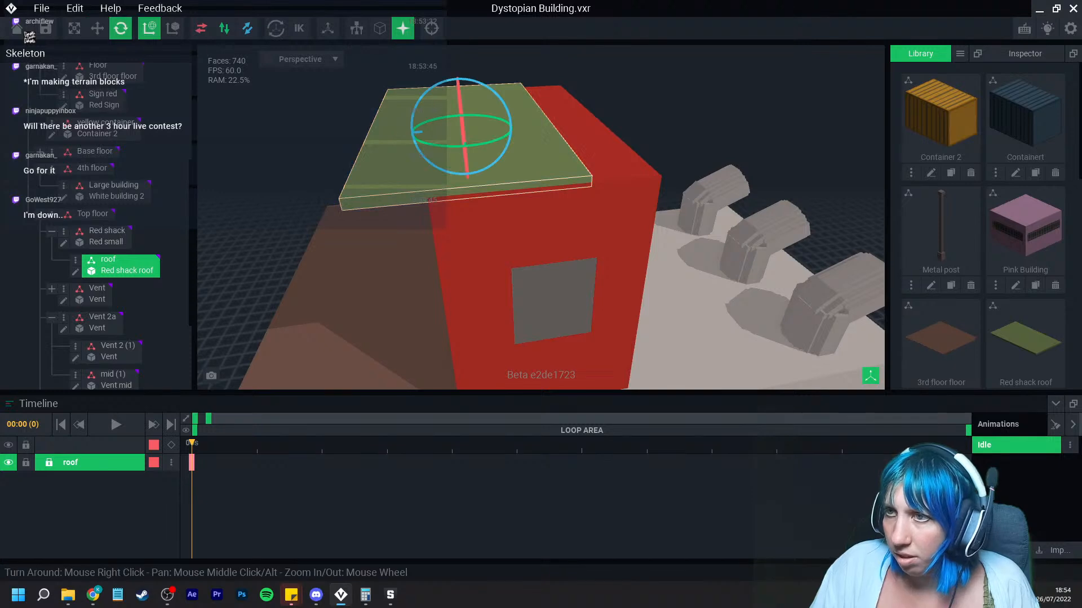
left_click_drag(413, 133, 385, 141)
left_click(98, 28)
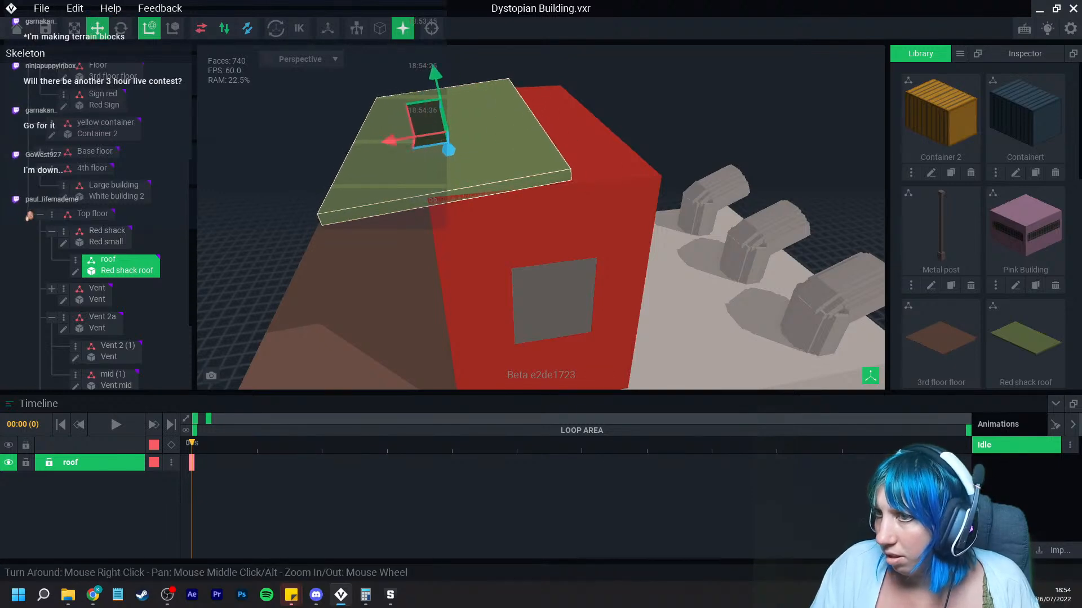
right_click_drag(361, 145, 473, 172)
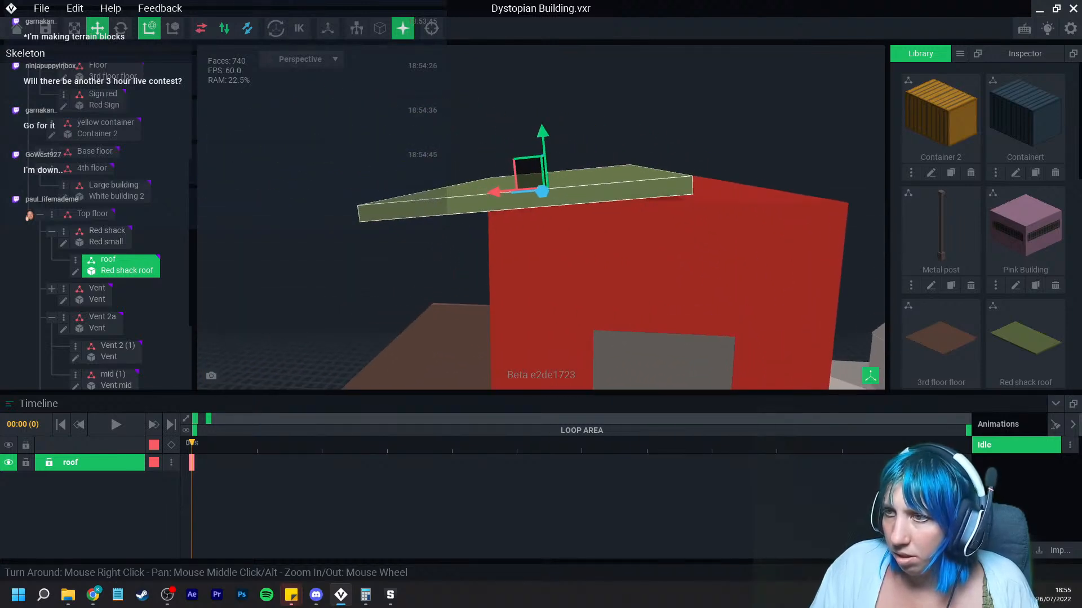
left_click(121, 28)
left_click_drag(586, 160, 580, 150)
left_click(597, 131)
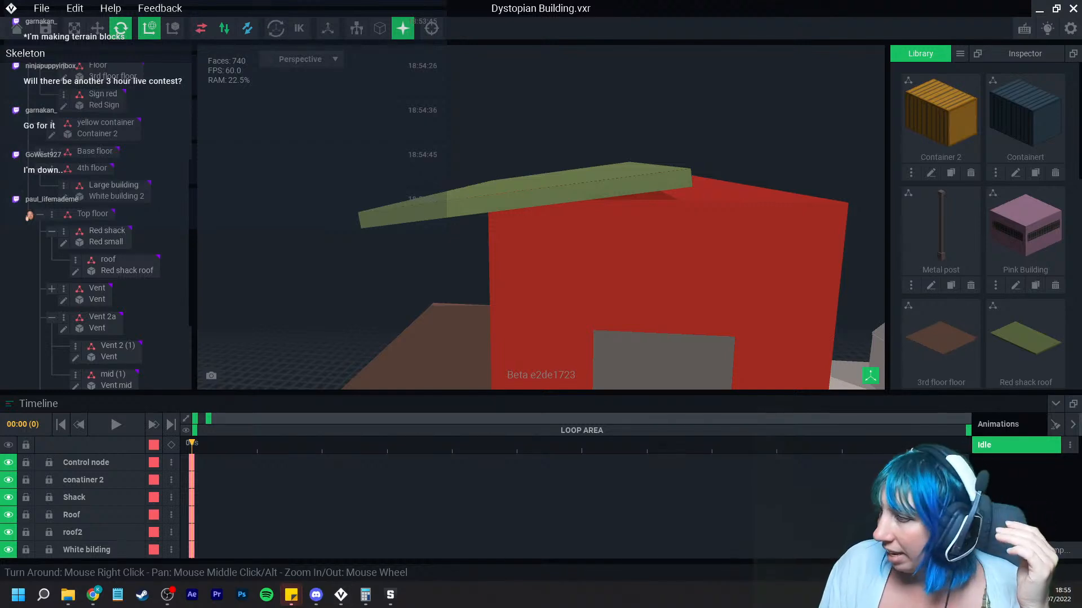
left_click(1062, 595)
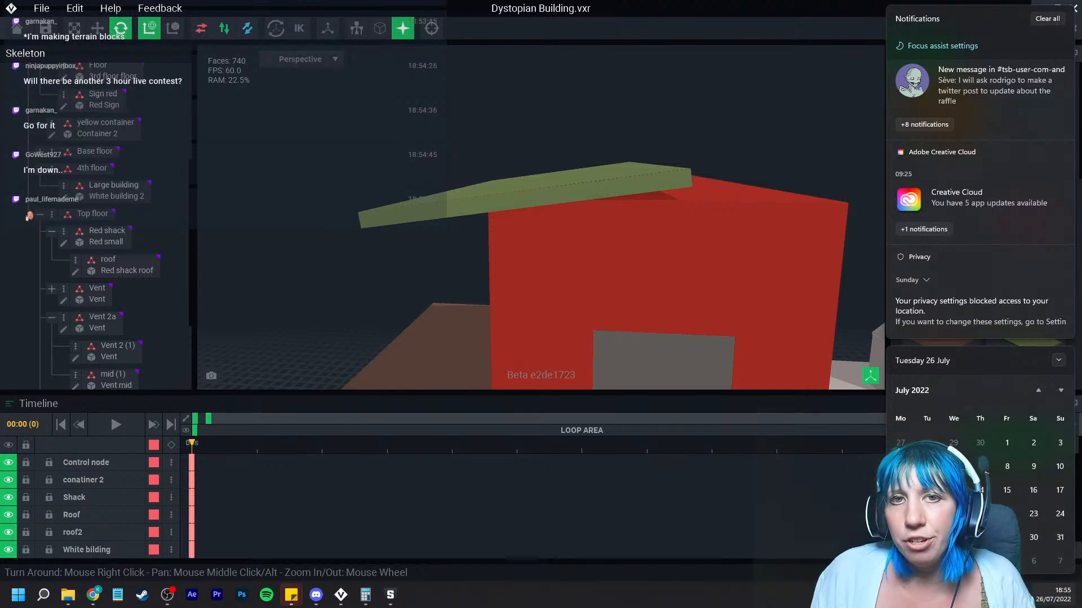
key("Escape")
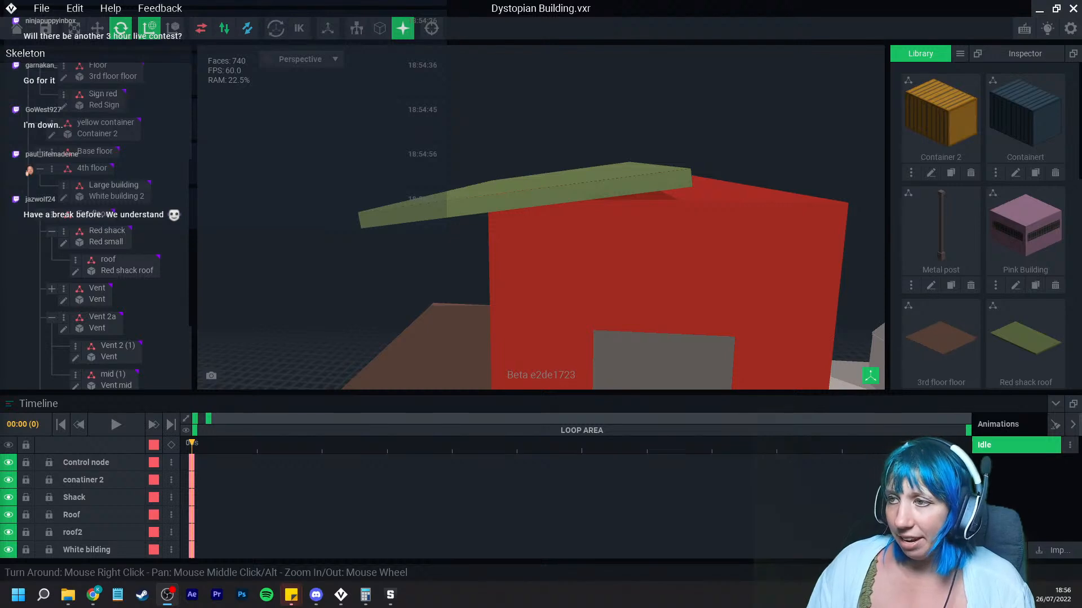
Step: Duplicate the roof node as Roof greenb and shift the copy sideways along the shack
right_click_drag(524, 203, 465, 217)
scroll(473, 189, "up", 1)
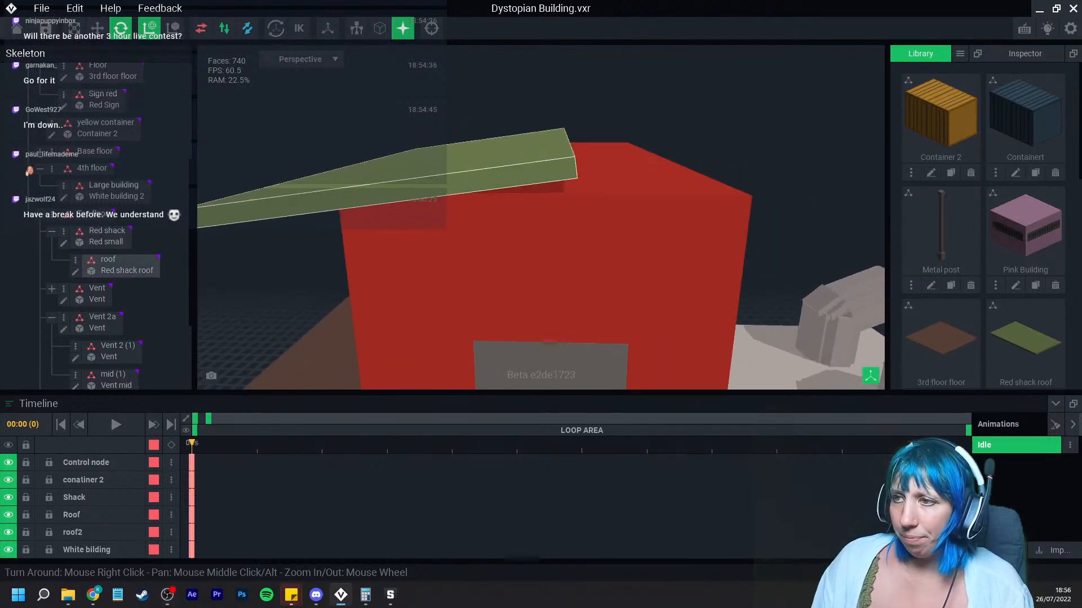
left_click(474, 188)
right_click(79, 231)
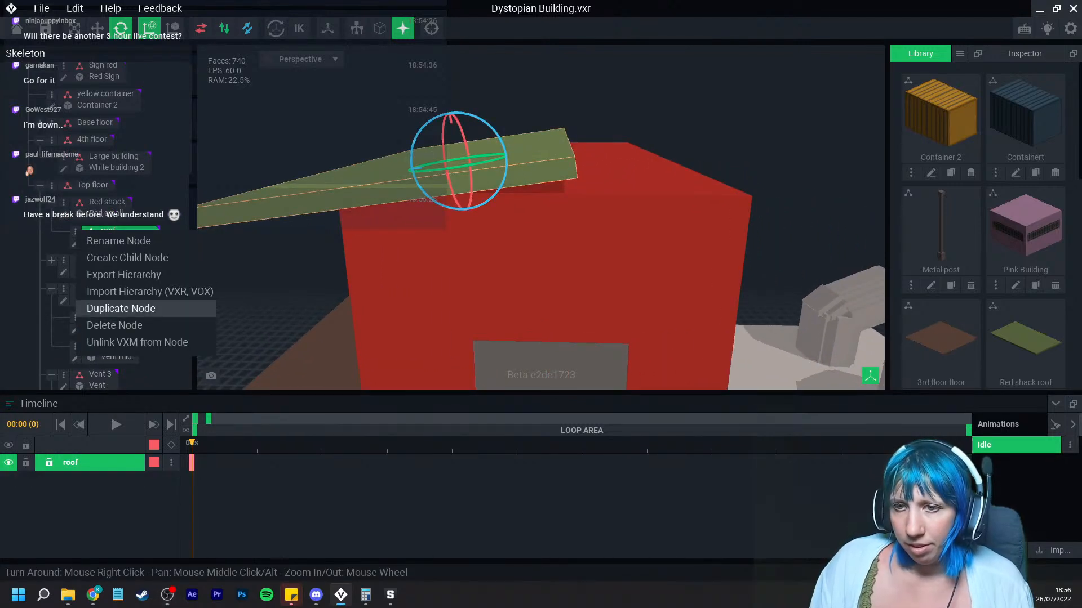
left_click(121, 308)
type("Roof")
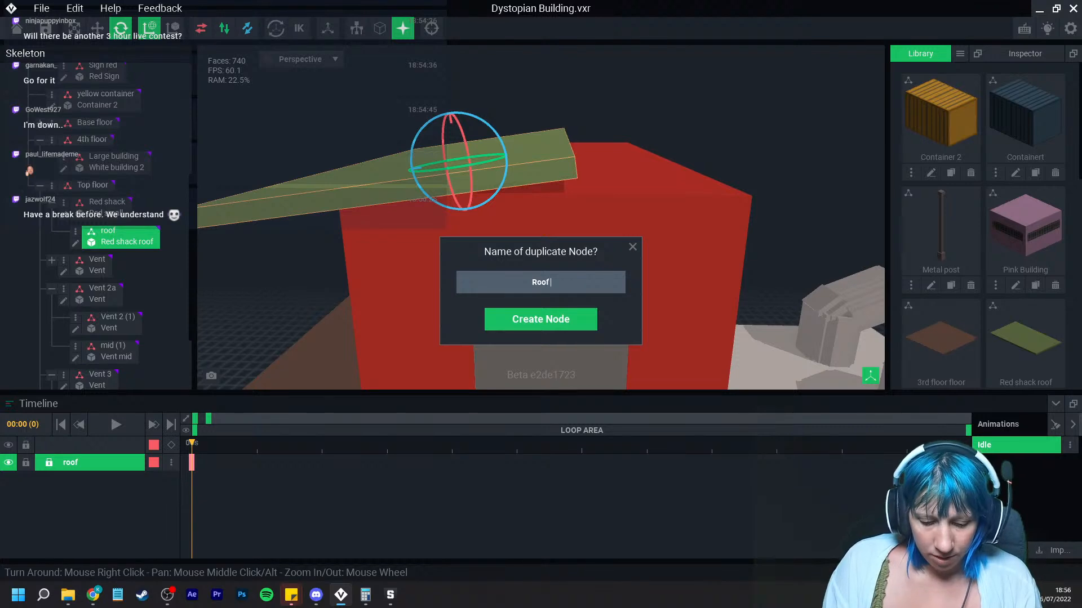
type(" greenb")
key("Return")
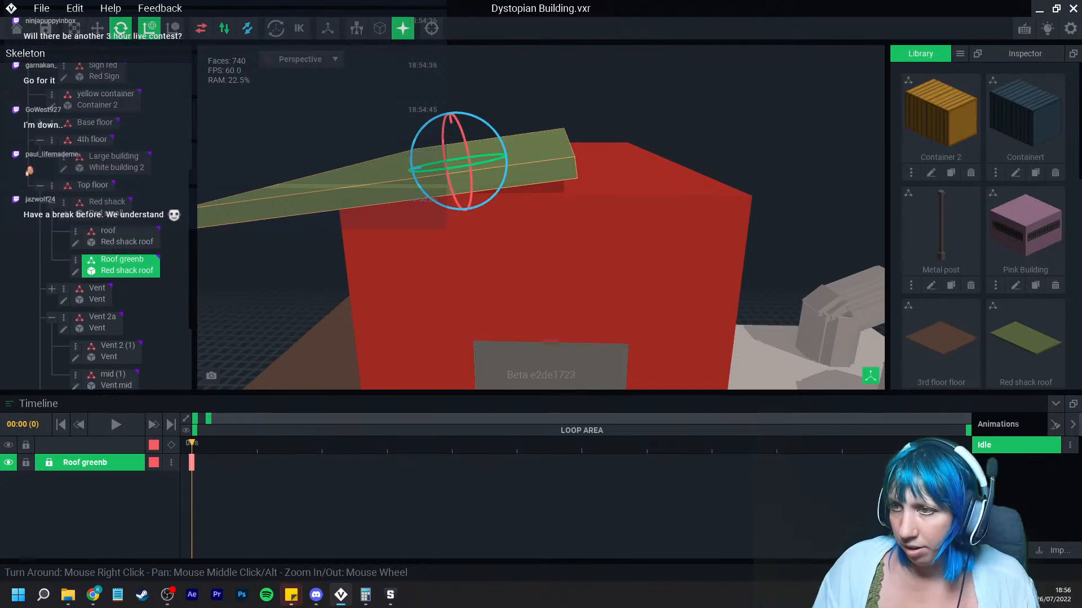
mouse_move(497, 131)
left_mouse_down()
mouse_move(502, 143)
mouse_move(448, 169)
mouse_move(647, 169)
mouse_move(612, 169)
left_mouse_up()
left_click(97, 28)
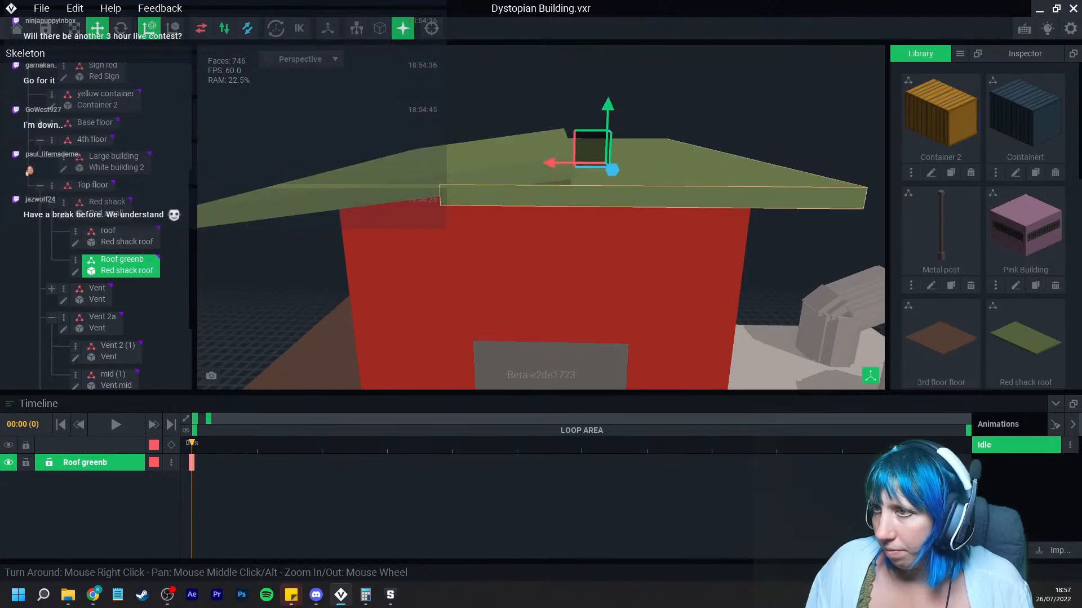
left_click(75, 272)
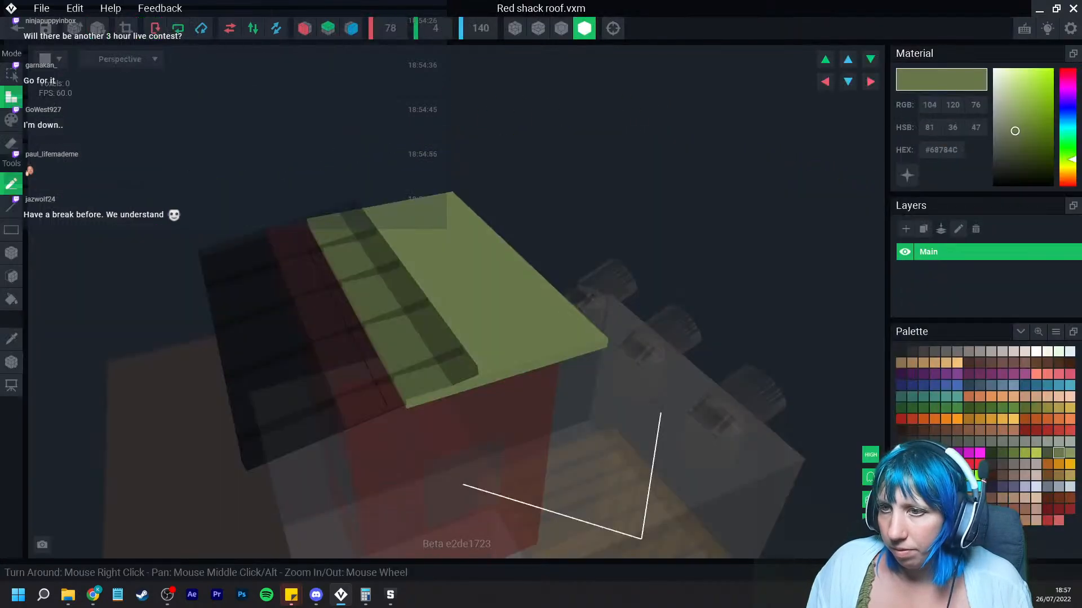
left_click(16, 28)
left_click(422, 217)
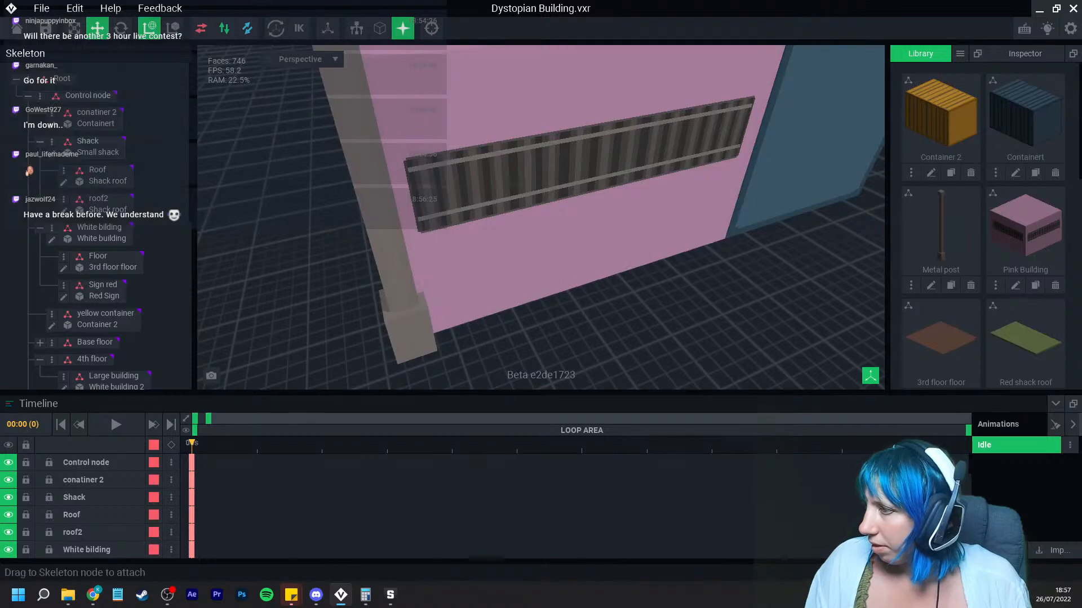
Step: Clone the Red shack roof model in the library under the name green b
scroll(1025, 225, "down", 2)
left_click(1035, 286)
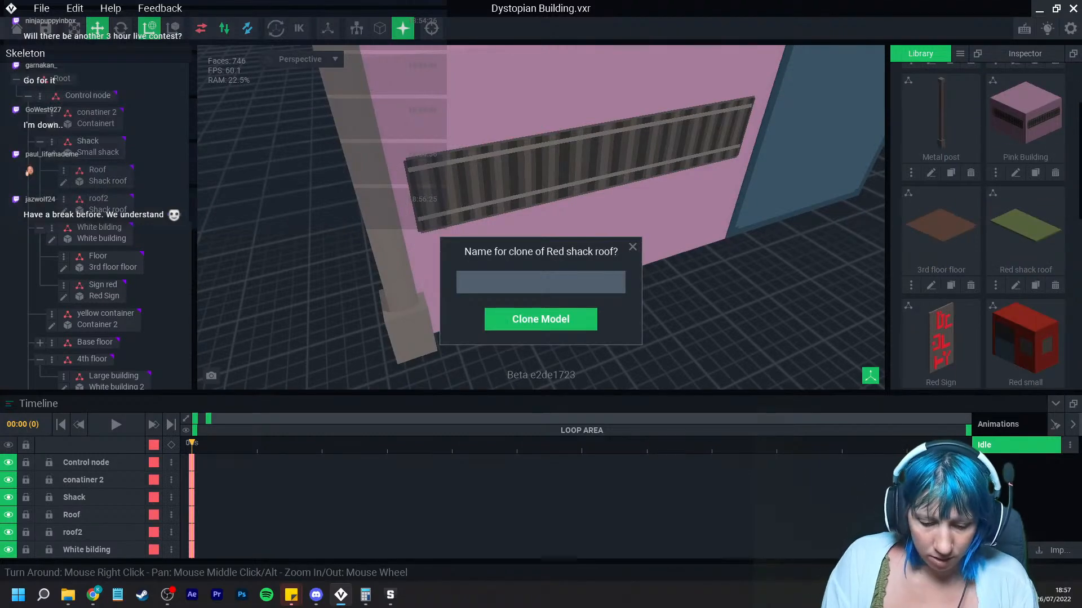
type("green b")
key("Return")
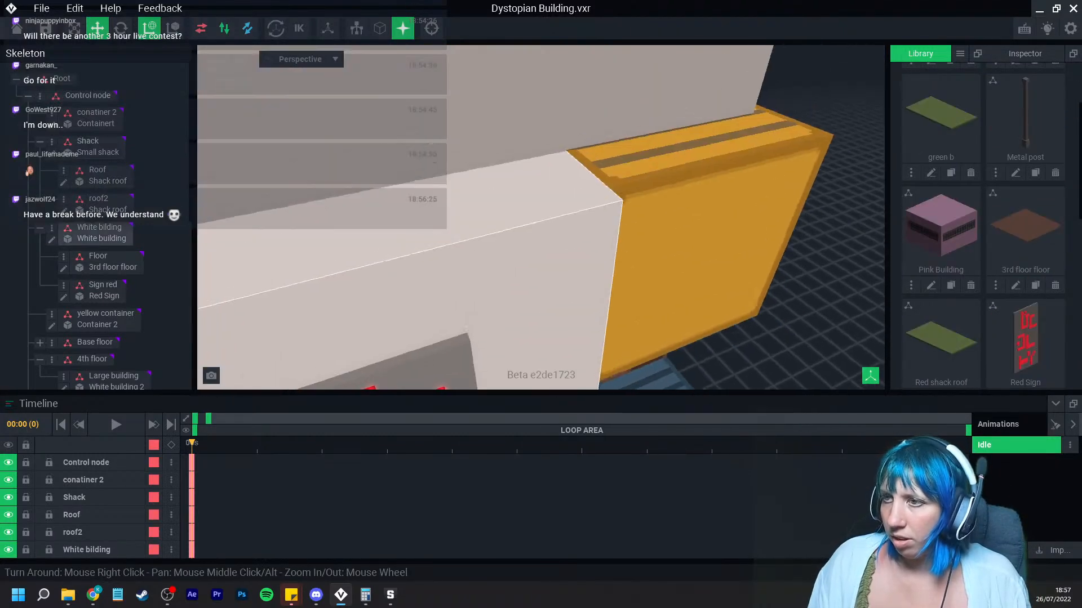
Step: Assign the green b model to the Roof greenb node
middle_click_drag(467, 237, 450, 321)
scroll(457, 281, "down", 6)
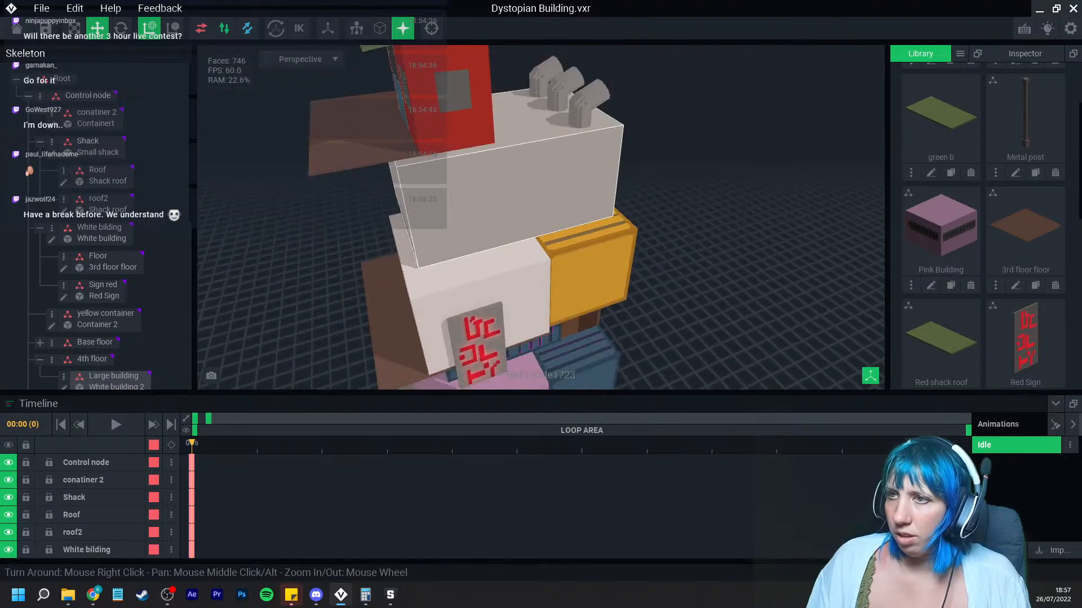
middle_click_drag(462, 186, 468, 270)
left_click(477, 138)
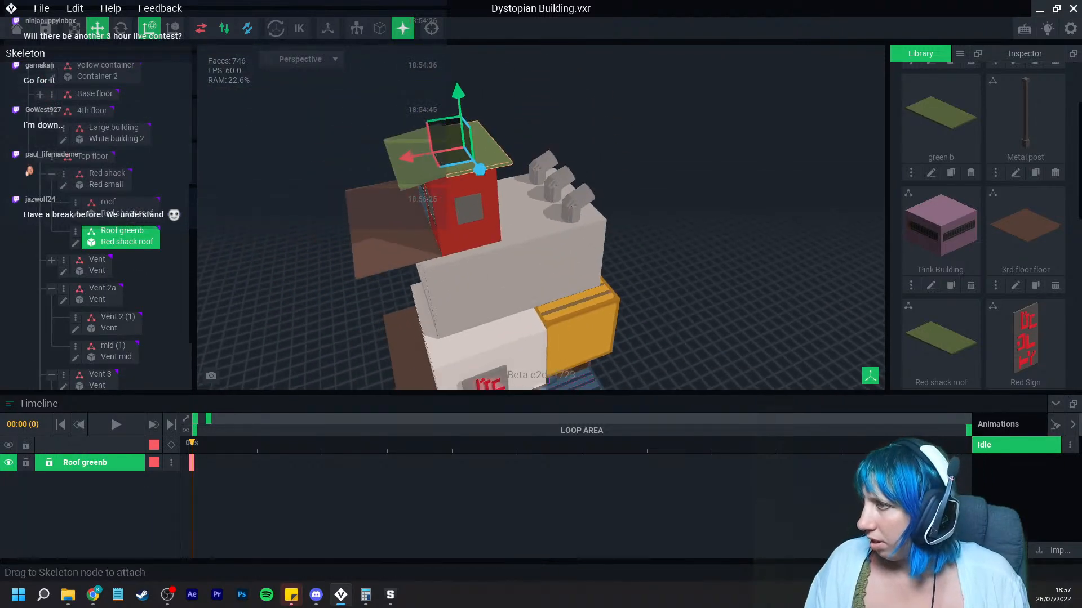
left_click_drag(940, 115, 124, 242)
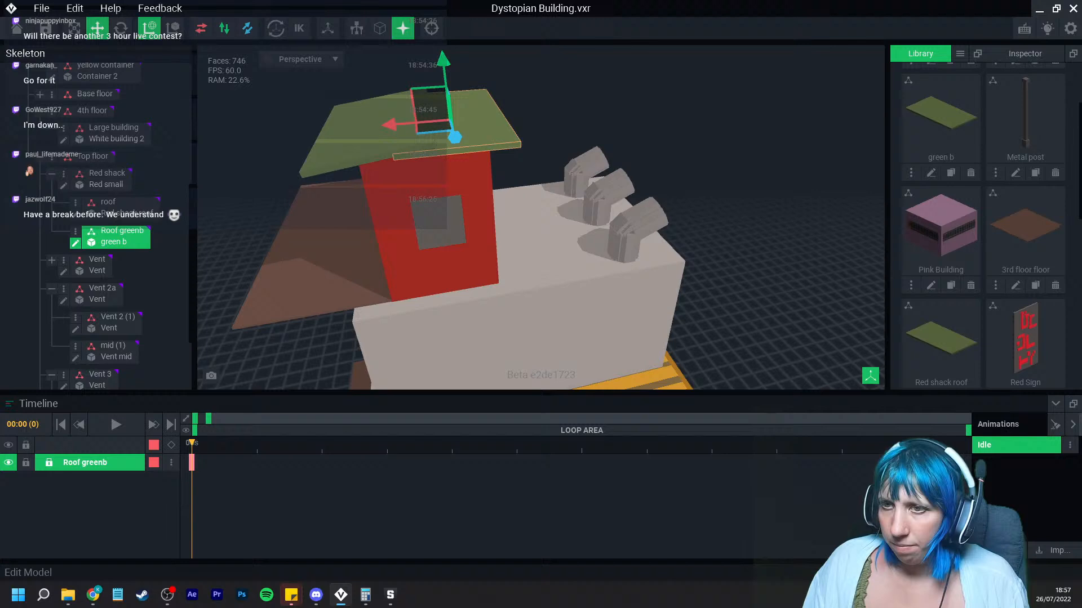
Step: Open green b in the voxel editor and box-erase part of the slab, leaving a narrower strip
left_click(76, 242)
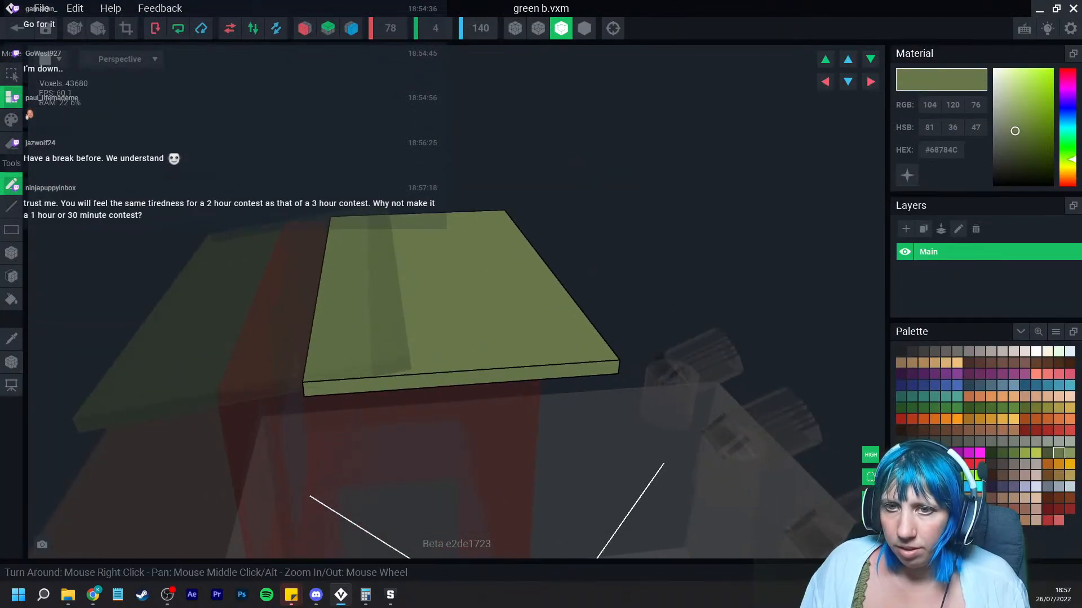
left_click(11, 253)
left_click(11, 143)
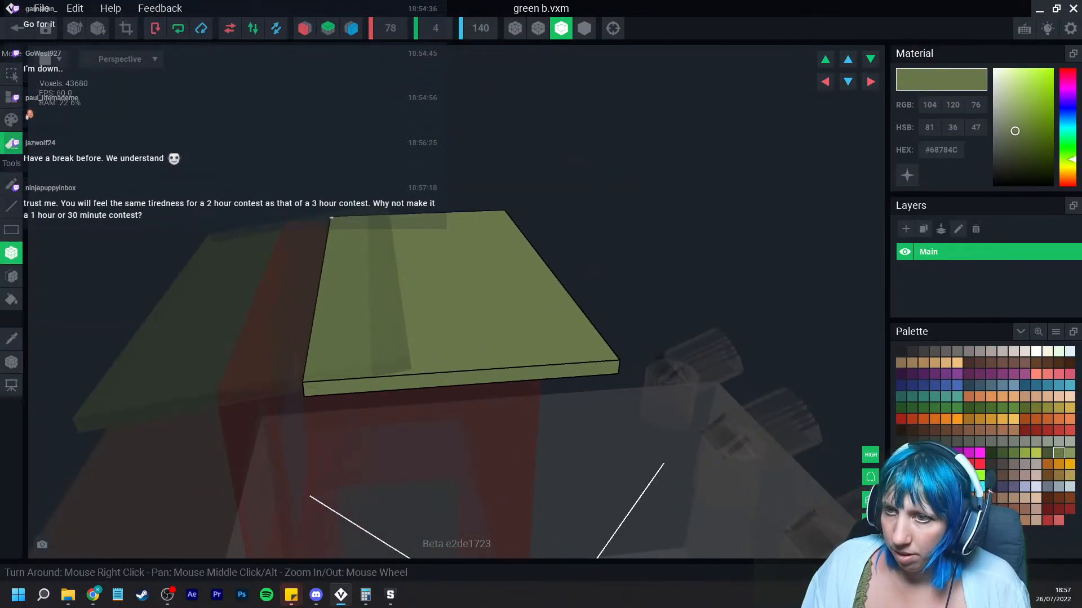
mouse_move(331, 217)
left_mouse_down()
mouse_move(419, 389)
mouse_move(400, 389)
left_mouse_up()
mouse_move(433, 330)
right_mouse_down()
mouse_move(437, 314)
mouse_move(418, 389)
right_mouse_up()
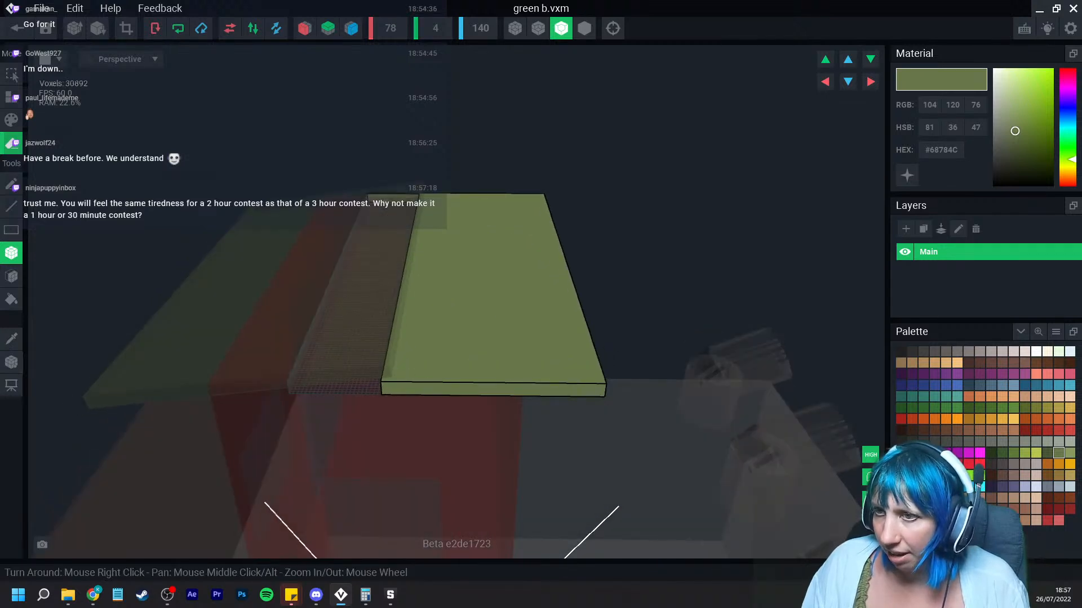
left_click_drag(368, 195, 408, 393)
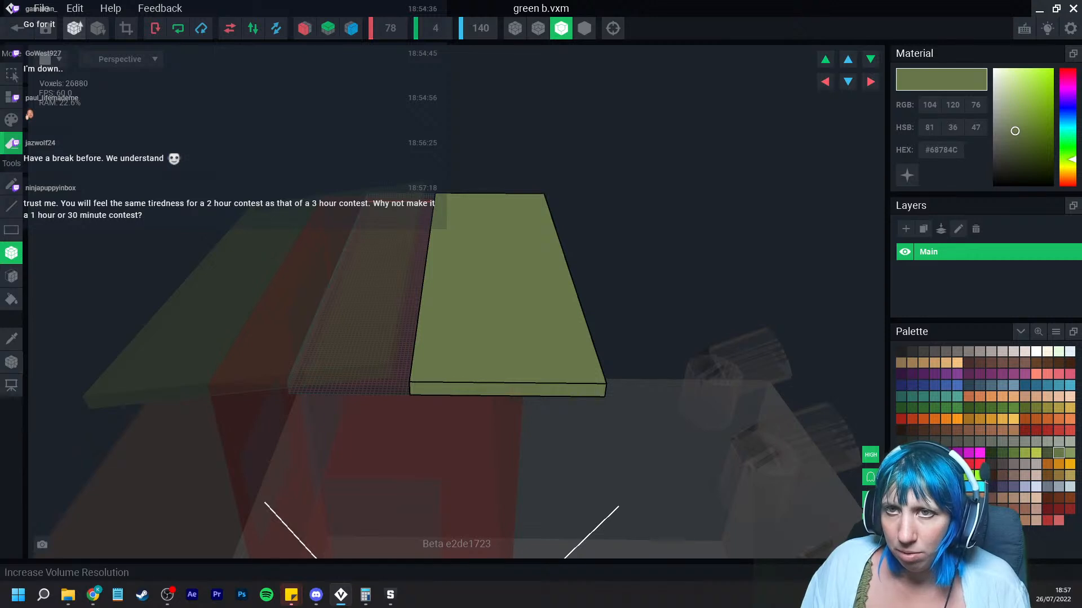
Step: Crop the green b volume to its contents and set the volume height to 6
left_click(126, 28)
right_click_drag(401, 299, 168, 390)
scroll(399, 295, "up", 2)
left_click(11, 362)
right_click(12, 364)
left_click(45, 394)
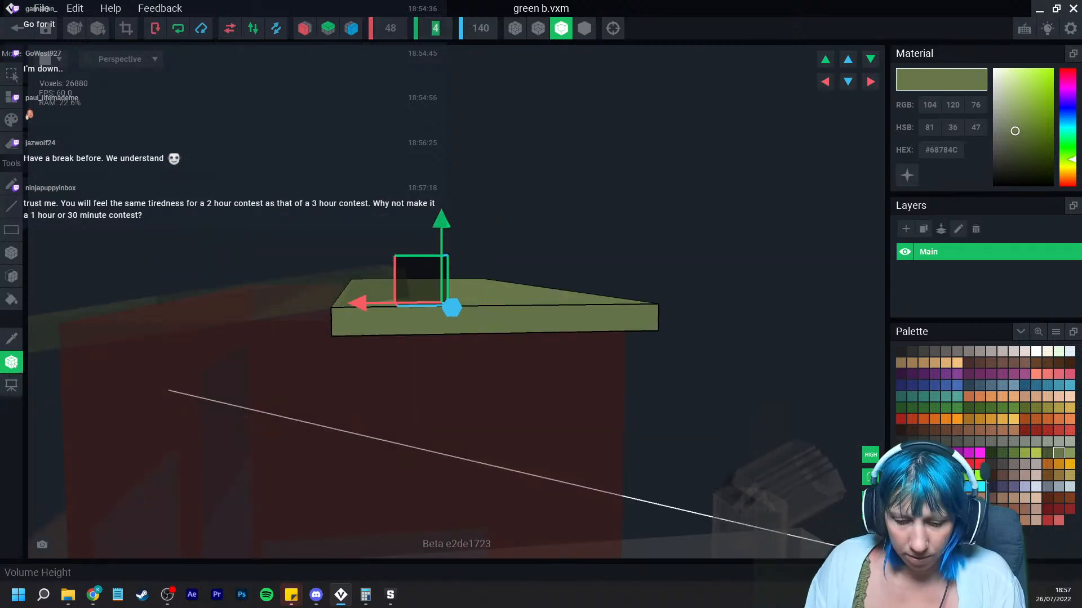
type("6")
key("Return")
left_click(11, 276)
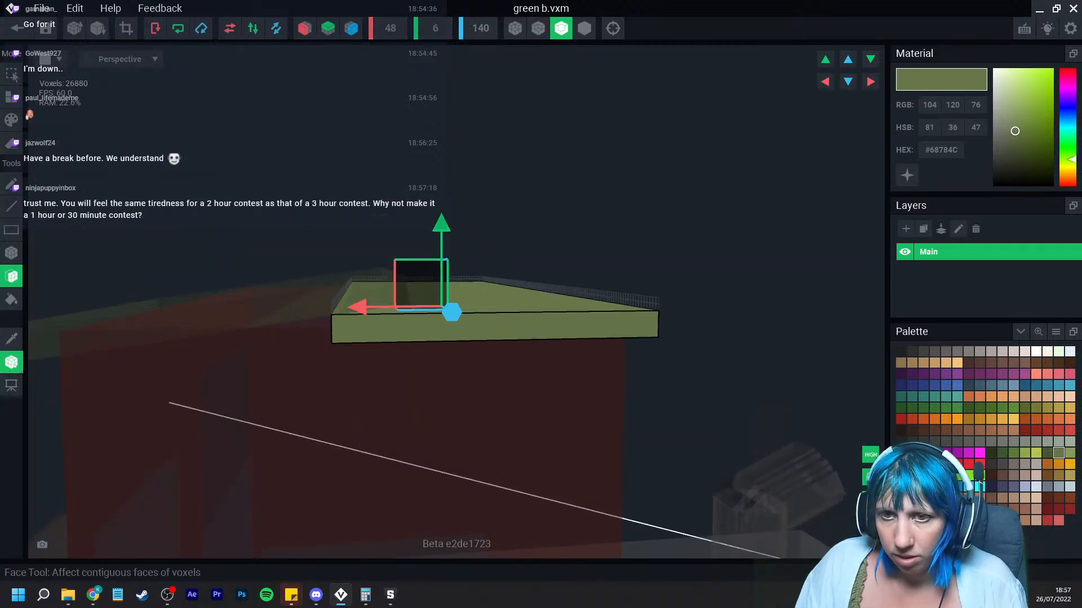
left_click(11, 362)
left_click(12, 339)
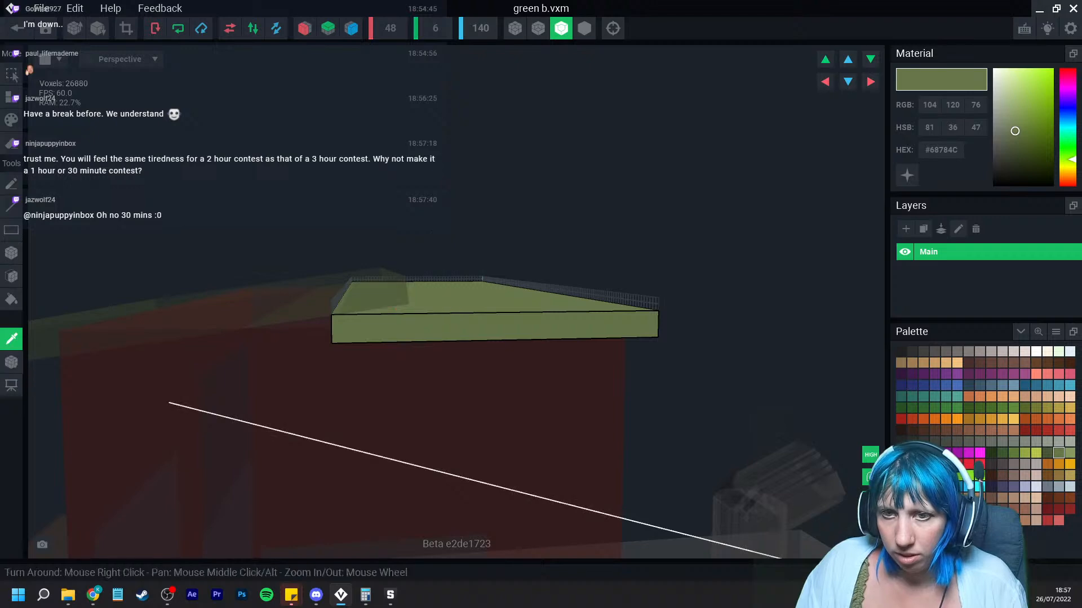
Step: Thicken the green b slab by adding voxel layers along its edges
left_click(11, 276)
key("alt")
right_click_drag(490, 339, 456, 268)
left_click(464, 288)
left_click(464, 288)
left_click(463, 288)
left_click(11, 97)
left_click(411, 253)
left_click(423, 257)
left_click(437, 260)
left_click(445, 260)
left_click(445, 261)
left_click(455, 269)
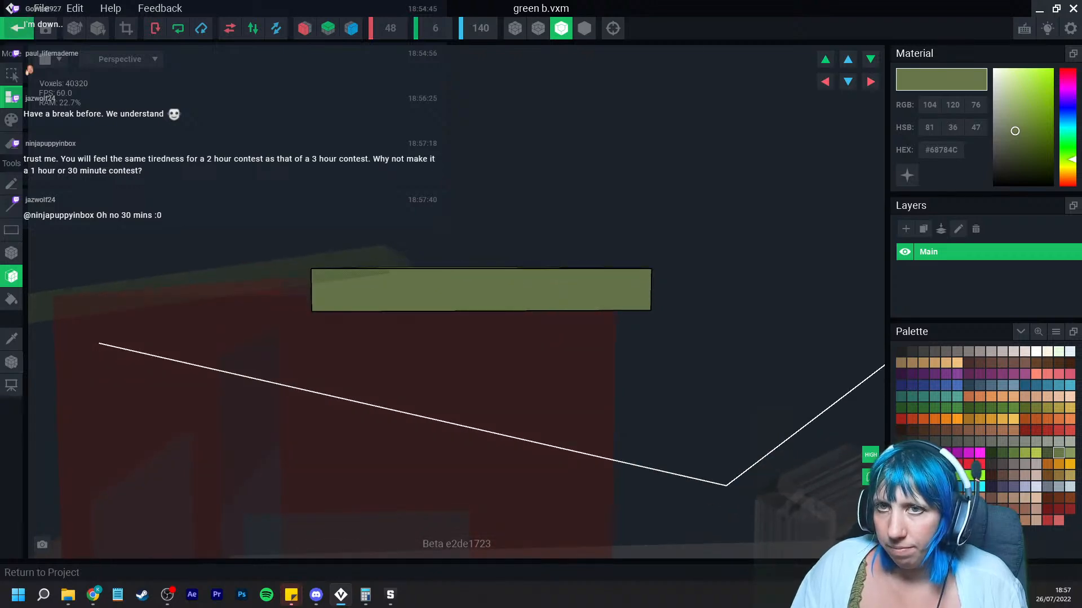
Step: Save the green b model and return to the building project
left_click(17, 28)
left_click(658, 217)
left_click(11, 362)
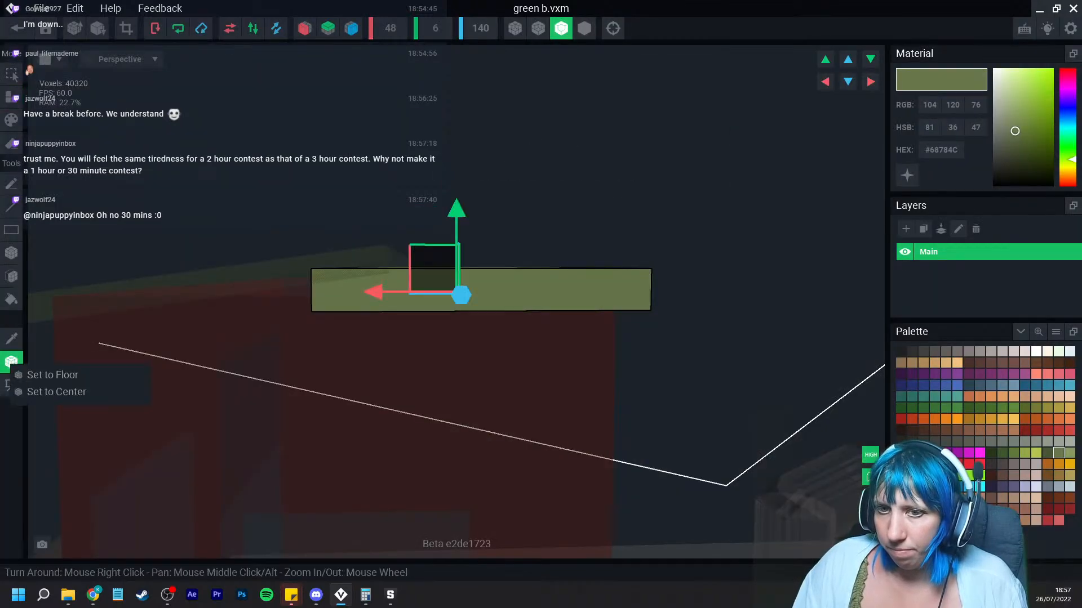
left_click(17, 28)
left_click(423, 217)
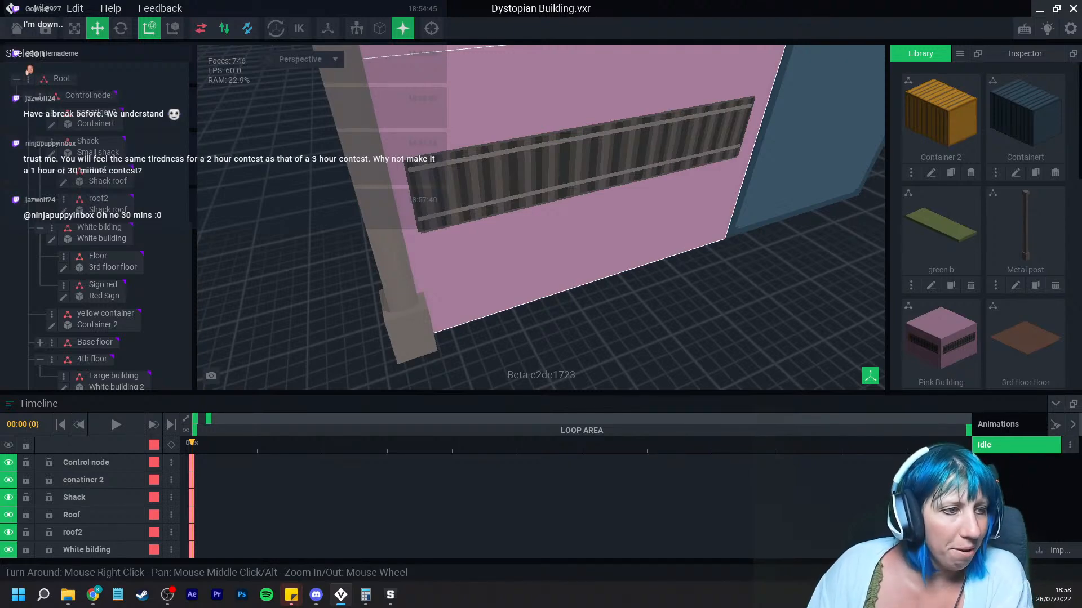
Step: Select the green b slab and move it up onto the red shack roof
mouse_move(532, 225)
right_mouse_down()
mouse_move(529, 251)
mouse_move(536, 216)
right_mouse_up()
middle_click_drag(535, 141, 541, 262)
scroll(540, 262, "down", 3)
middle_click_drag(555, 124, 544, 282)
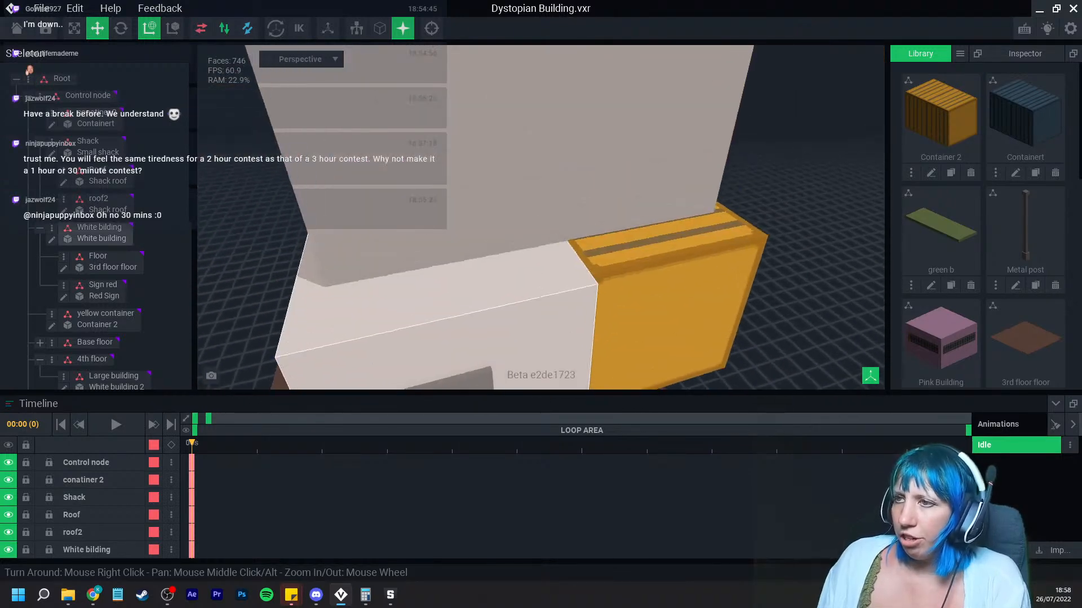
scroll(538, 254, "down", 5)
middle_click_drag(535, 214, 534, 245)
scroll(534, 245, "up", 5)
middle_click_drag(468, 101, 510, 367)
scroll(473, 259, "up", 4)
right_click_drag(474, 259, 479, 231)
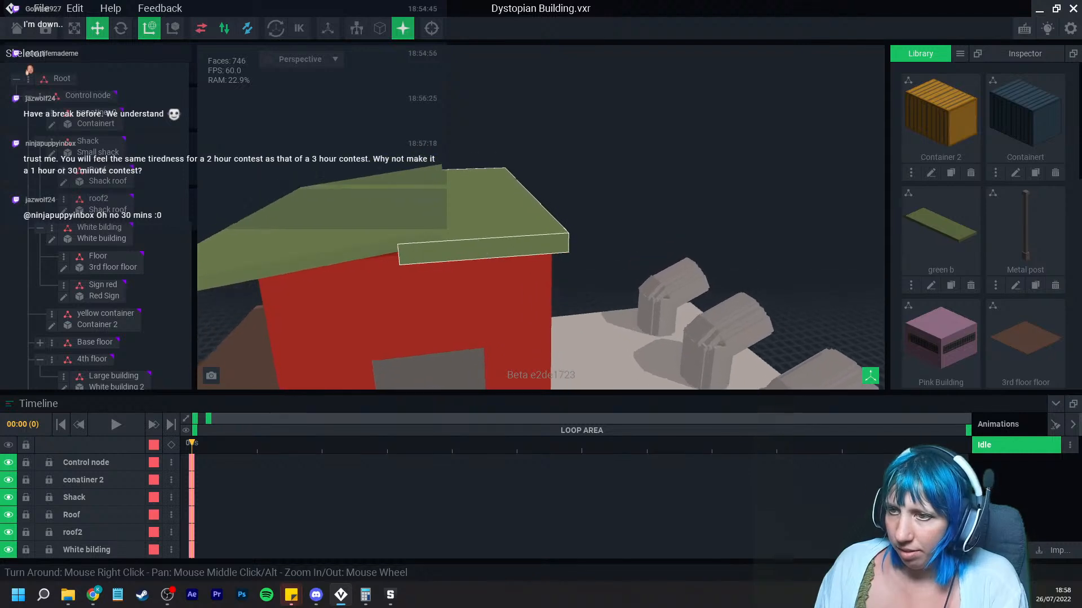
scroll(479, 231, "up", 3)
left_click(479, 225)
mouse_move(414, 196)
left_mouse_down()
mouse_move(385, 198)
mouse_move(405, 197)
left_mouse_up()
right_click_drag(426, 211, 427, 212)
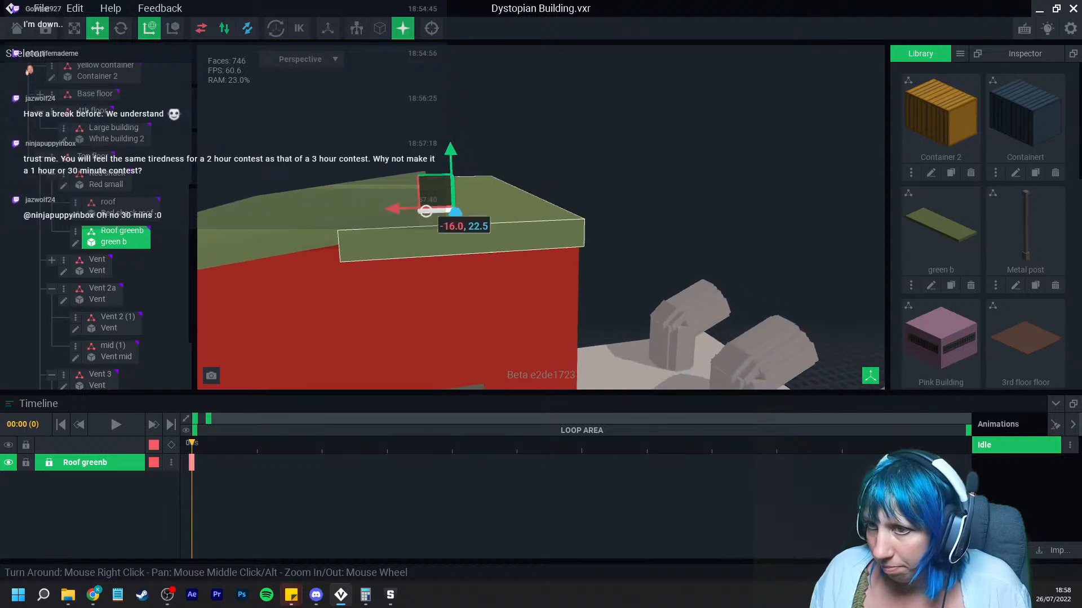
left_click(446, 249)
scroll(446, 249, "down", 5)
right_click_drag(447, 250, 441, 227)
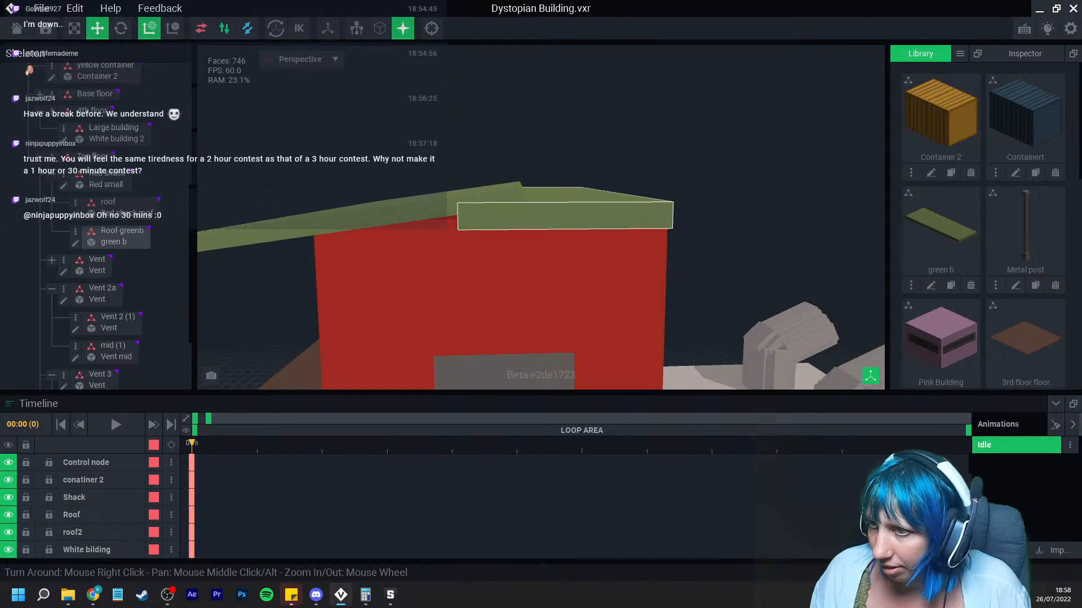
Step: Nudge the green b slab upward to sit level with the roof top
left_click(529, 199)
left_click_drag(545, 168, 545, 161)
left_click(502, 152)
scroll(444, 227, "up", 3)
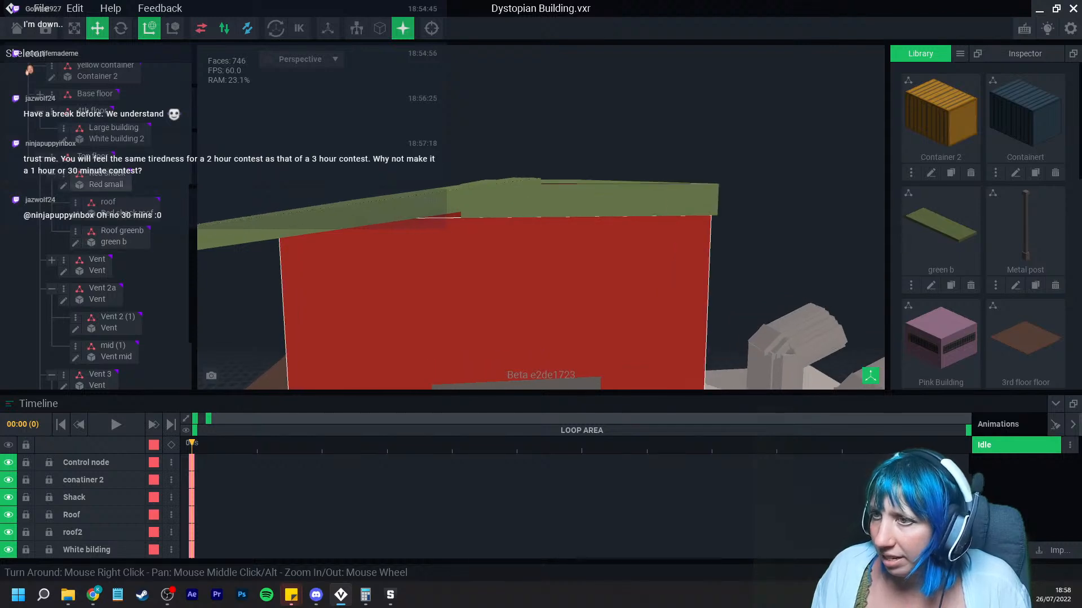
Step: Orbit around the whole building to examine the finished model
right_click_drag(542, 237, 544, 239)
right_click_drag(586, 194, 456, 294)
scroll(489, 290, "down", 4)
right_click_drag(581, 302, 539, 299)
middle_click_drag(541, 345, 501, 259)
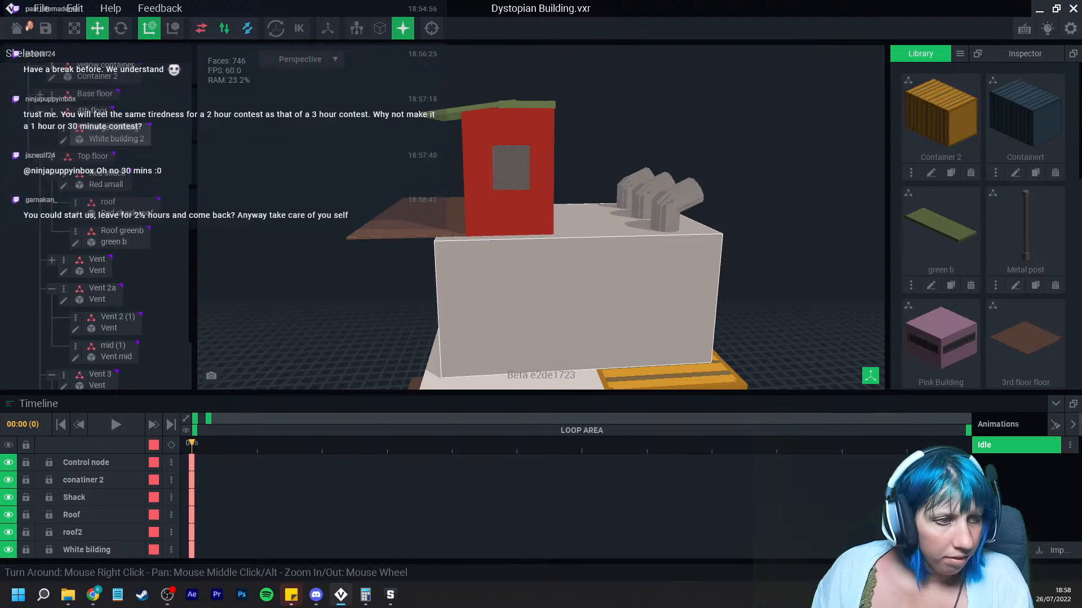
right_click_drag(441, 309, 441, 309)
right_click_drag(541, 236, 514, 239)
left_click(541, 235)
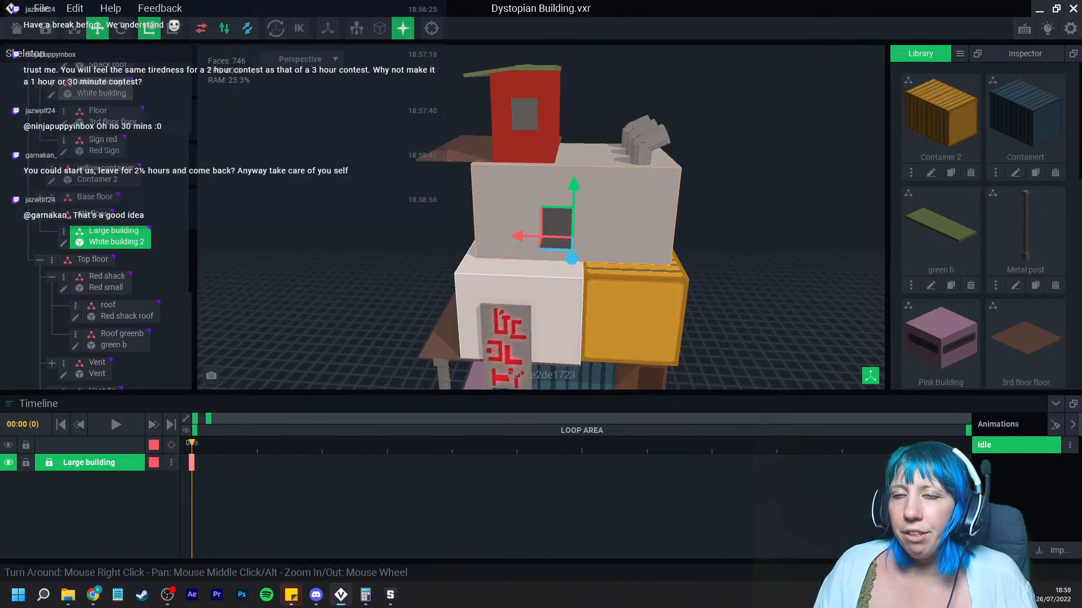
left_click(383, 264)
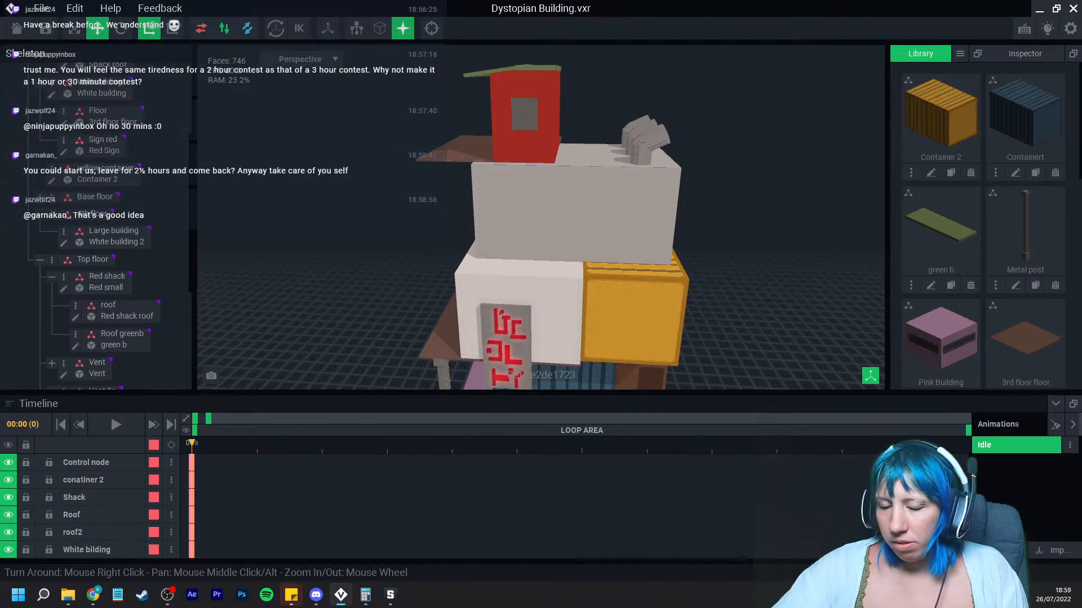
mouse_move(678, 219)
right_mouse_down()
mouse_move(664, 222)
mouse_move(678, 221)
right_mouse_up()
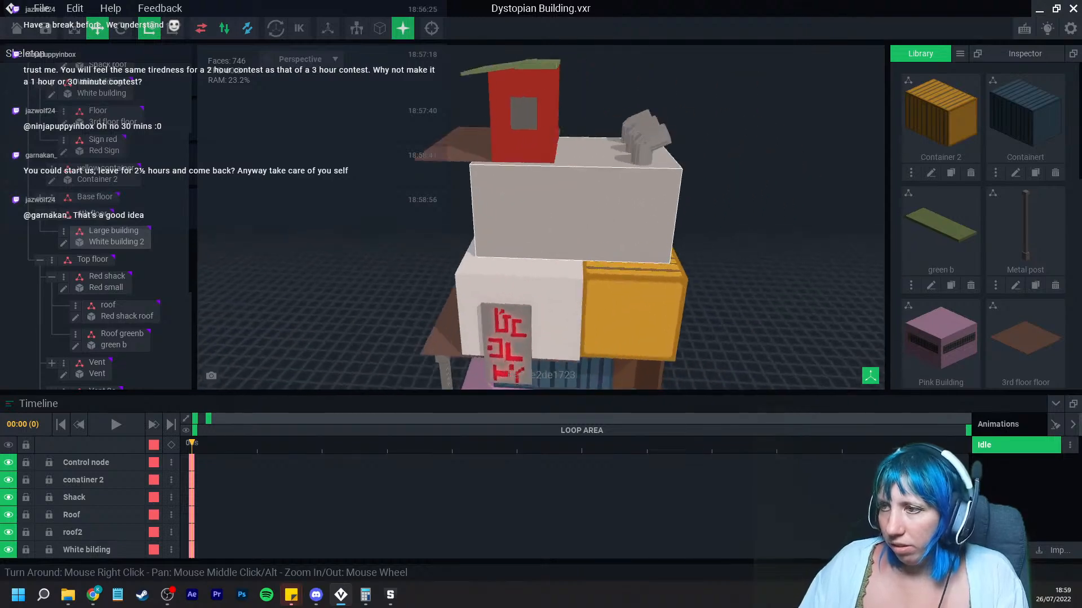
scroll(665, 222, "up", 1)
middle_click_drag(664, 222, 565, 202)
scroll(565, 202, "down", 3)
right_click_drag(566, 201, 601, 236)
scroll(614, 232, "up", 4)
scroll(601, 235, "down", 4)
right_click_drag(601, 236, 596, 260)
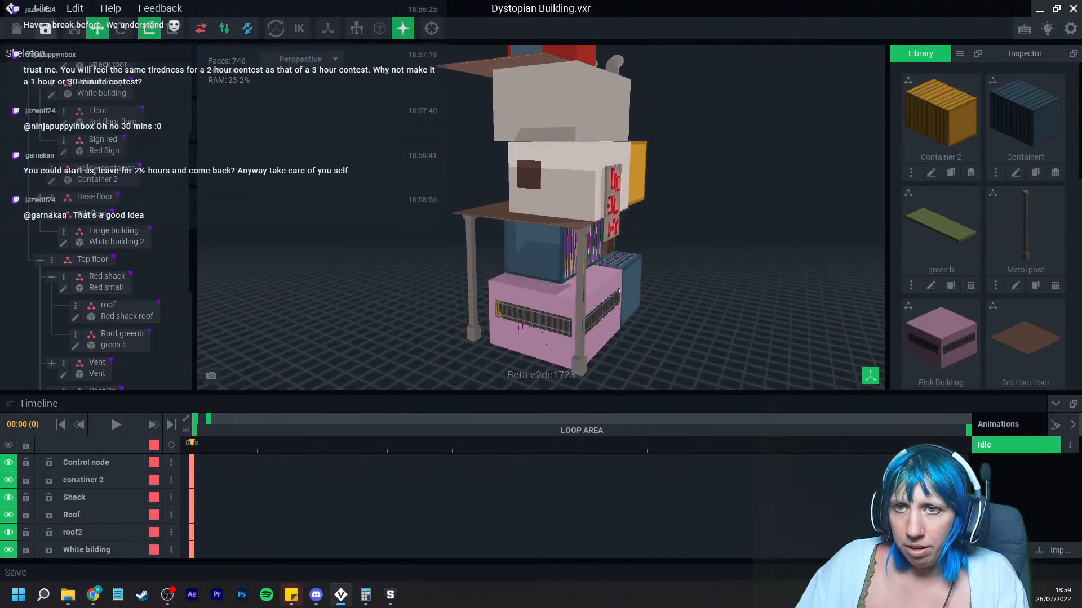
Step: Save the Dystopian Building project and open the Burnt panda rock pool project
left_click(16, 28)
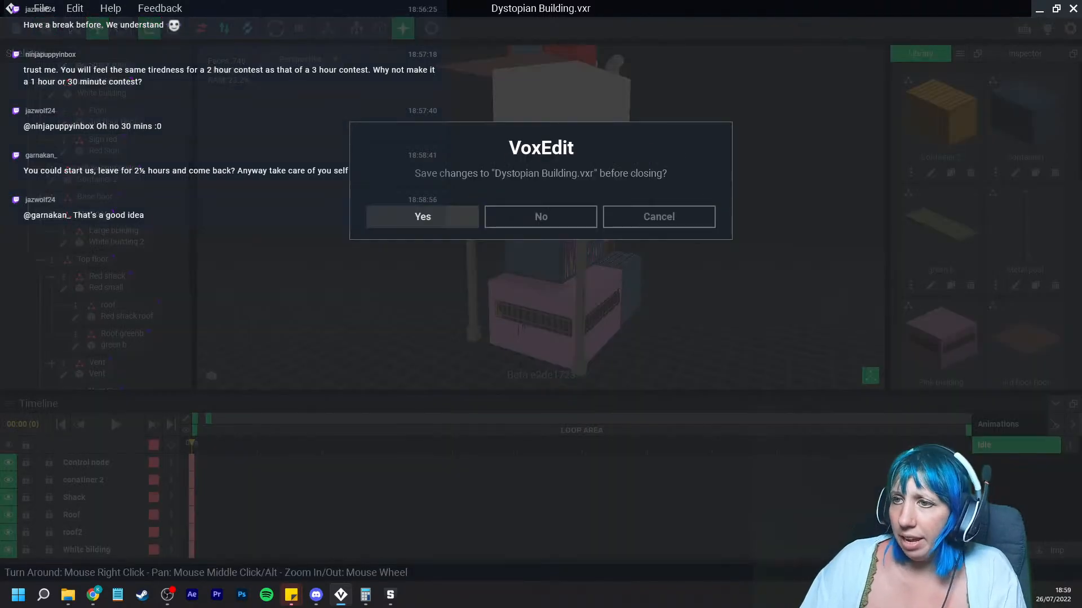
left_click(423, 216)
left_click(383, 206)
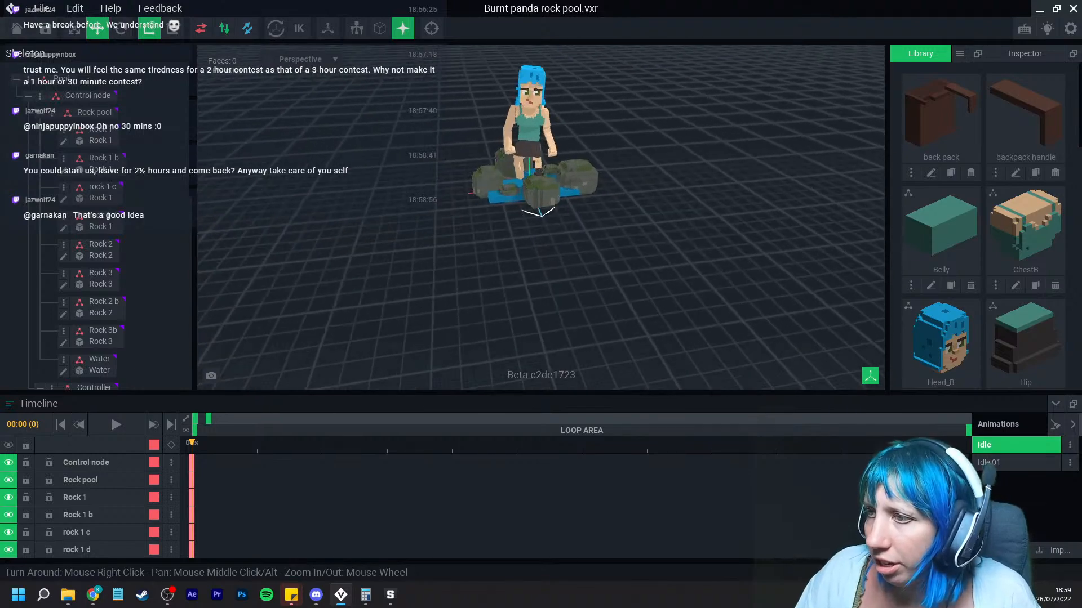
Step: Select the avatar's left leg and open the LeftLeg model for voxel editing
scroll(545, 247, "up", 4)
right_click_drag(546, 247, 586, 246)
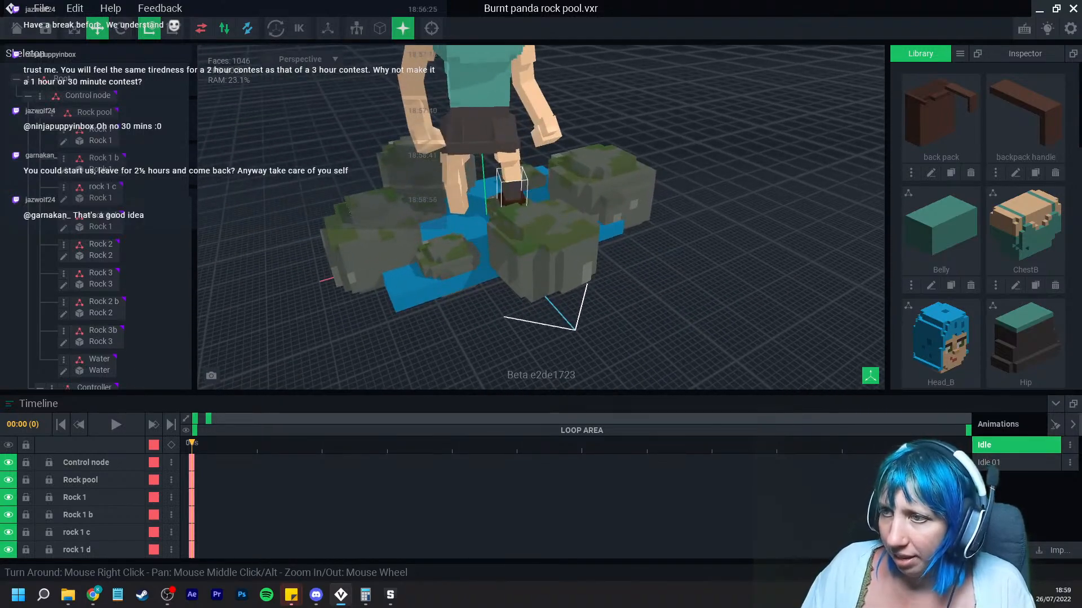
left_click(511, 179)
left_click(87, 350)
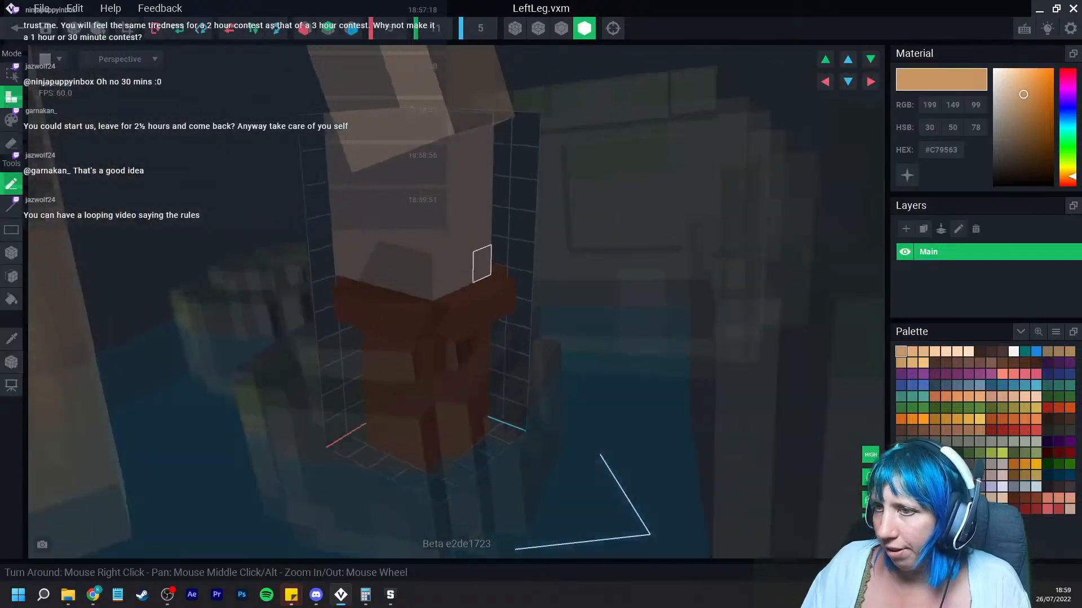
Step: Turn on nice edges display and orbit around the LeftLeg model
left_click(11, 276)
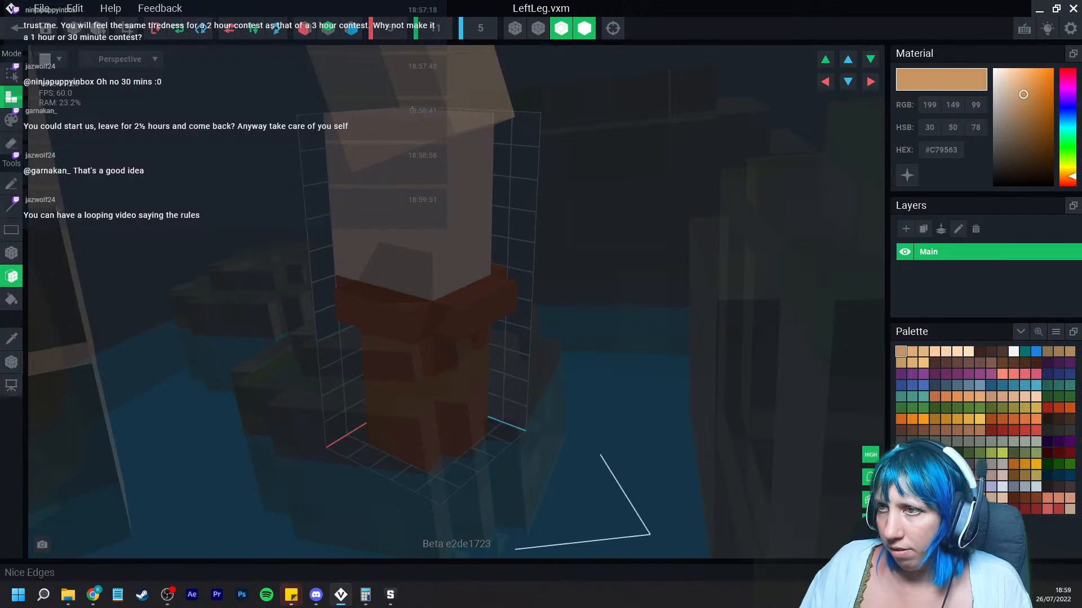
left_click(561, 28)
left_click(383, 320)
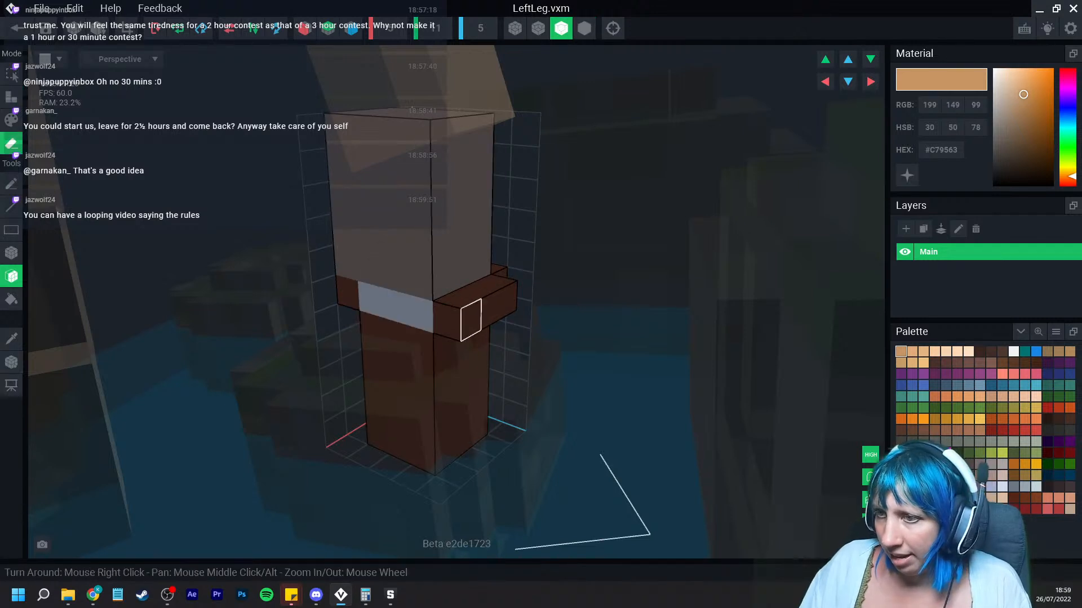
left_click(472, 319)
right_click_drag(475, 317, 504, 304)
left_click(548, 295)
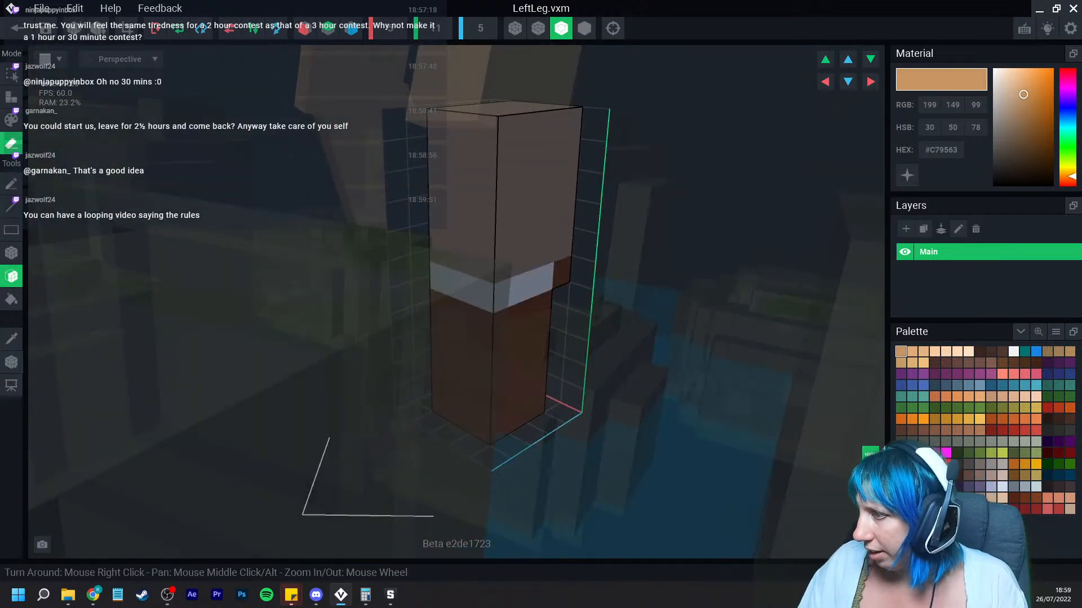
Step: Repaint the entire left leg in a light skin tone
left_click(935, 351)
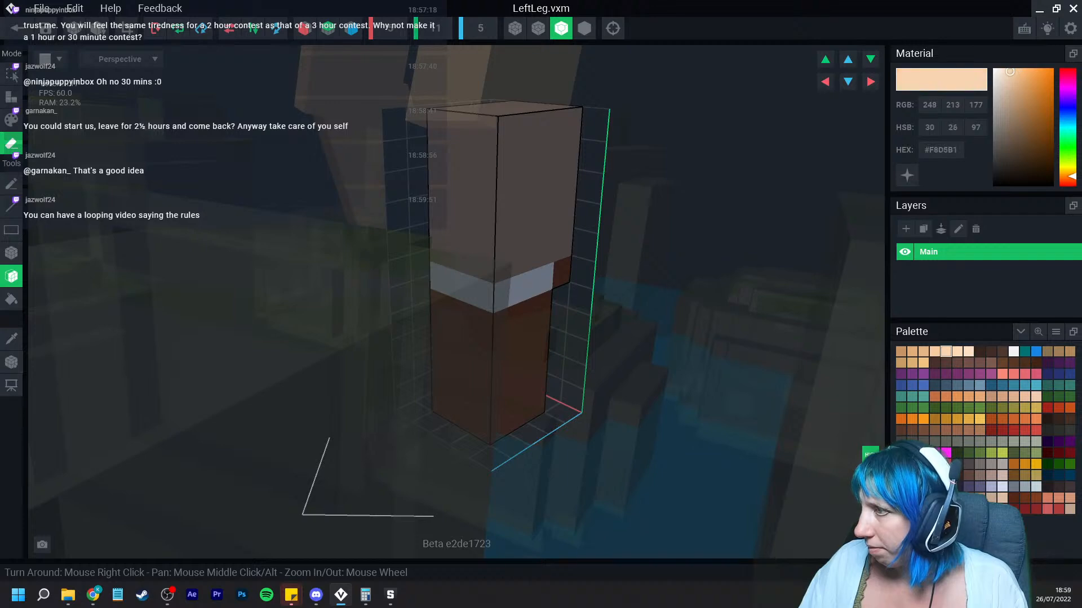
left_click(11, 120)
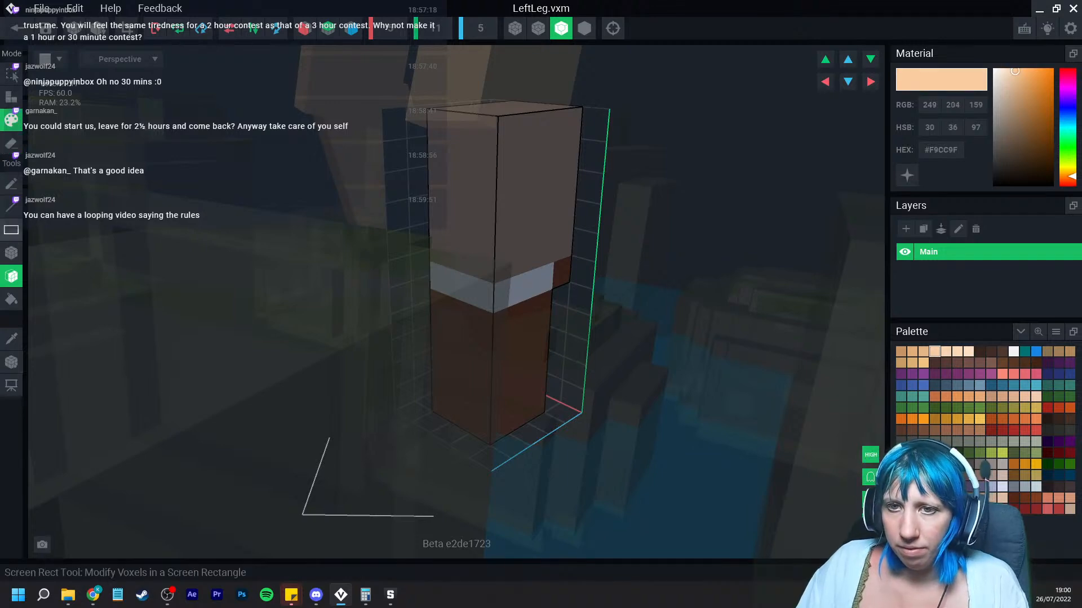
left_click(11, 253)
right_click_drag(462, 116, 490, 125)
left_click_drag(494, 92, 499, 396)
mouse_move(535, 392)
right_mouse_down()
mouse_move(510, 391)
mouse_move(575, 361)
right_mouse_up()
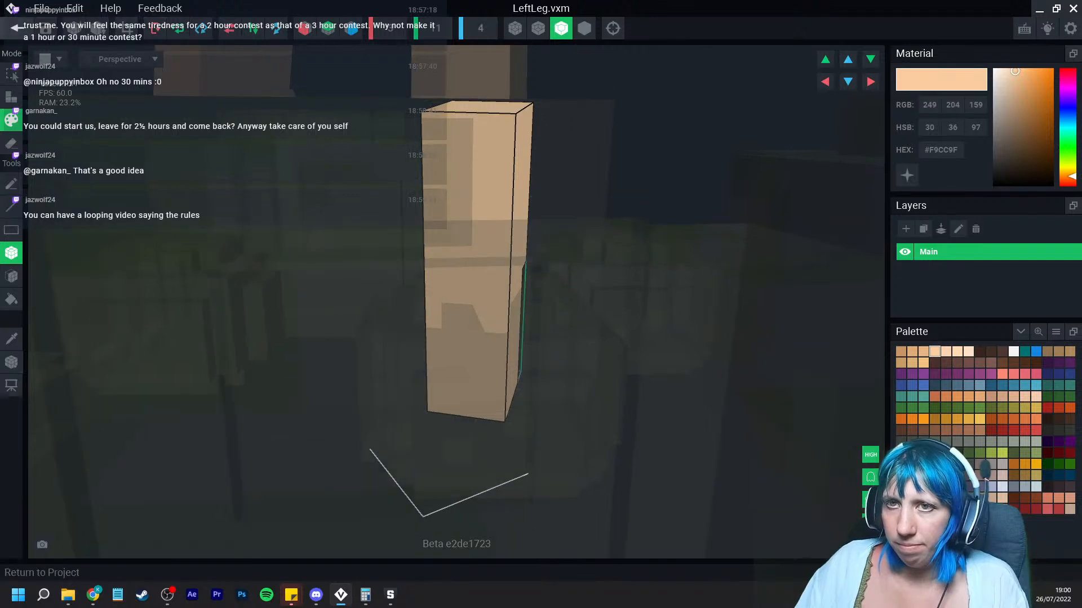
Step: Save the left leg, then select the left foot and open the LeftFoot model
left_click(17, 28)
left_click(422, 216)
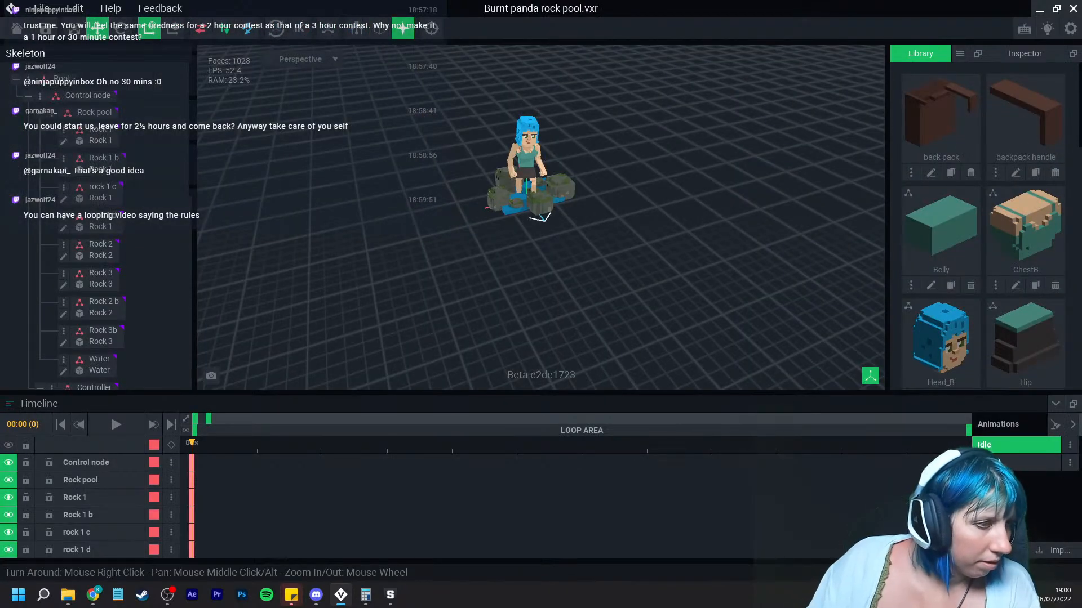
scroll(524, 225, "up", 10)
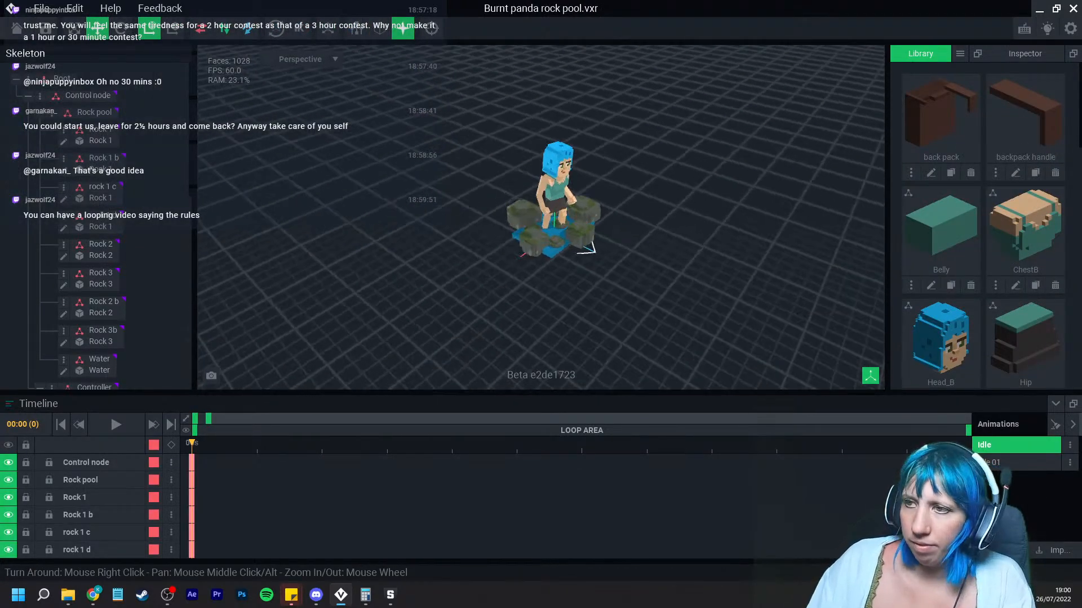
right_click_drag(466, 258, 473, 194)
left_click(509, 291)
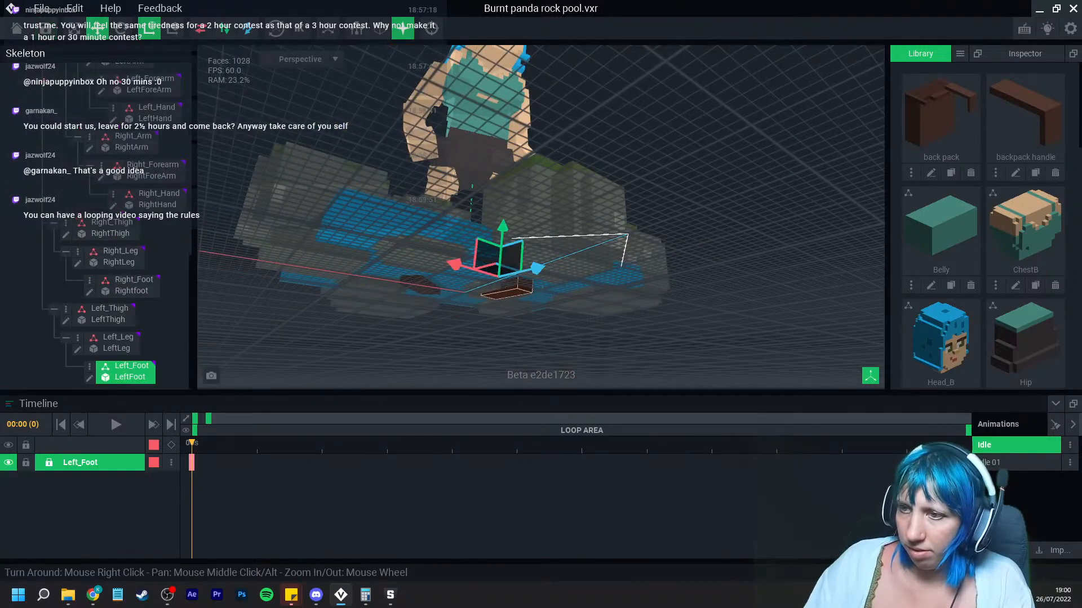
left_click(89, 379)
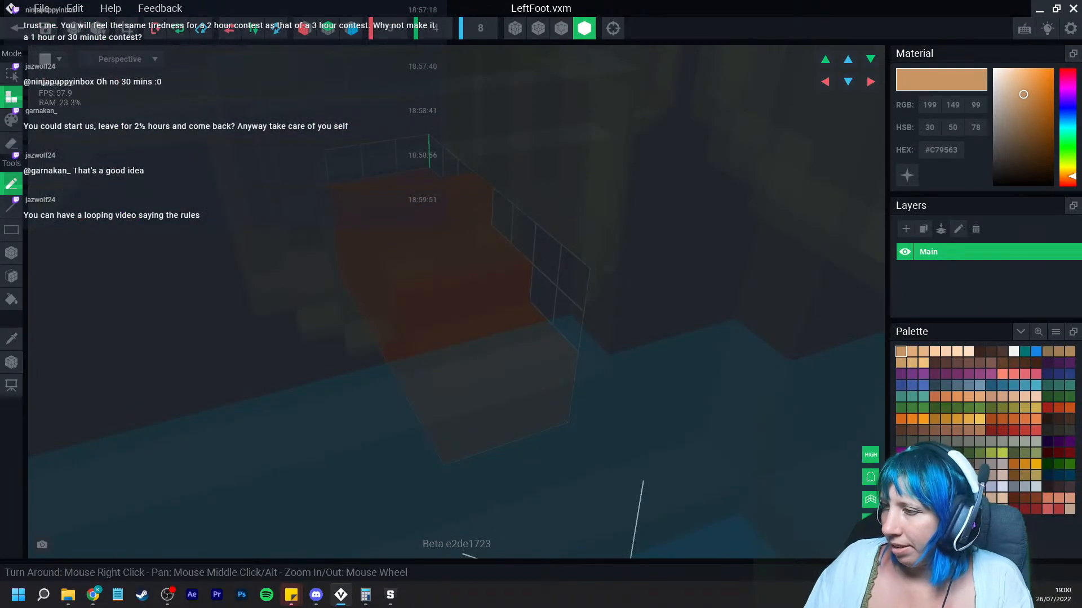
Step: Erase the raised upper block from the left foot
left_click(561, 28)
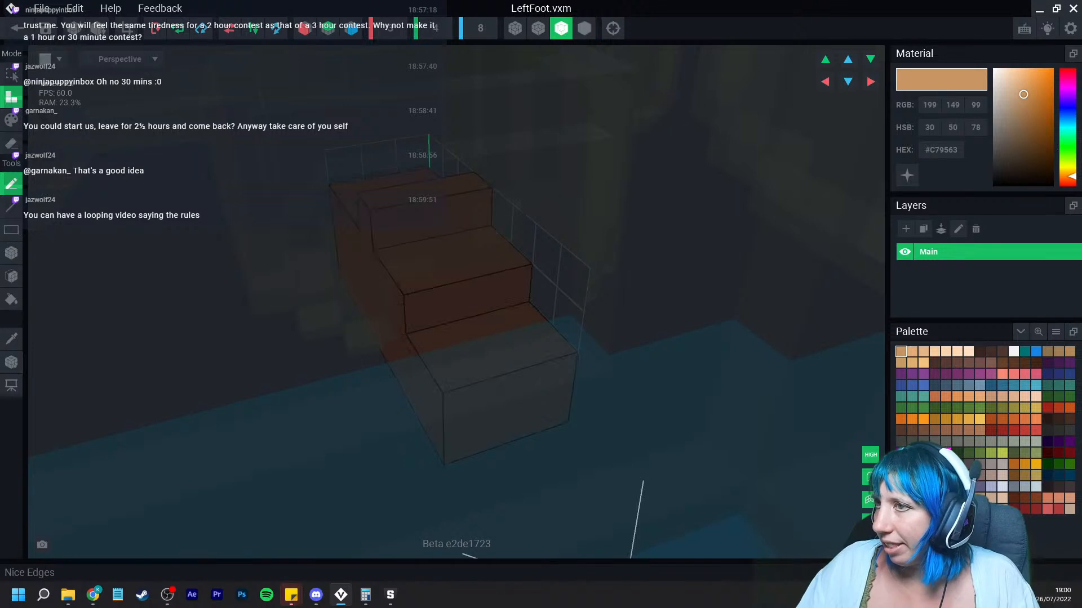
right_click_drag(395, 227, 472, 229)
left_click(11, 143)
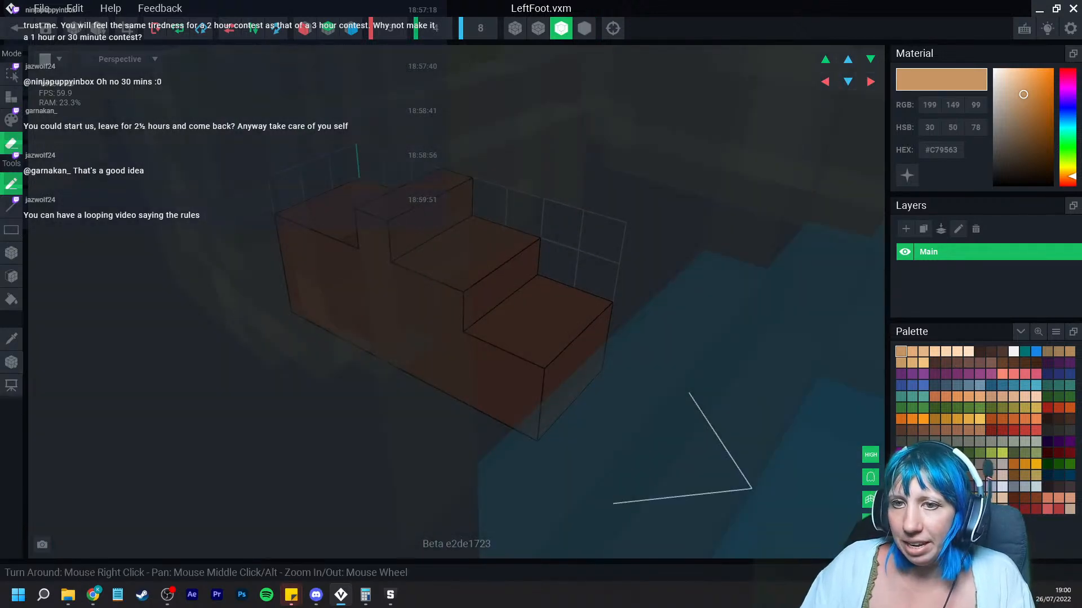
left_click(12, 253)
left_click_drag(443, 179, 386, 215)
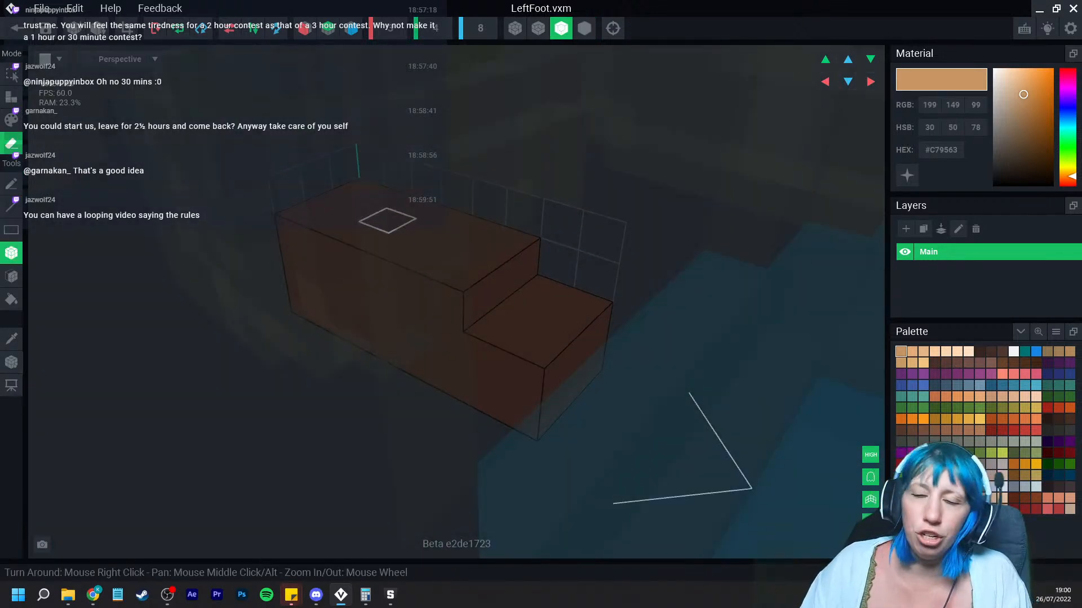
Step: Fill the left foot with the light skin colour
left_click(935, 351)
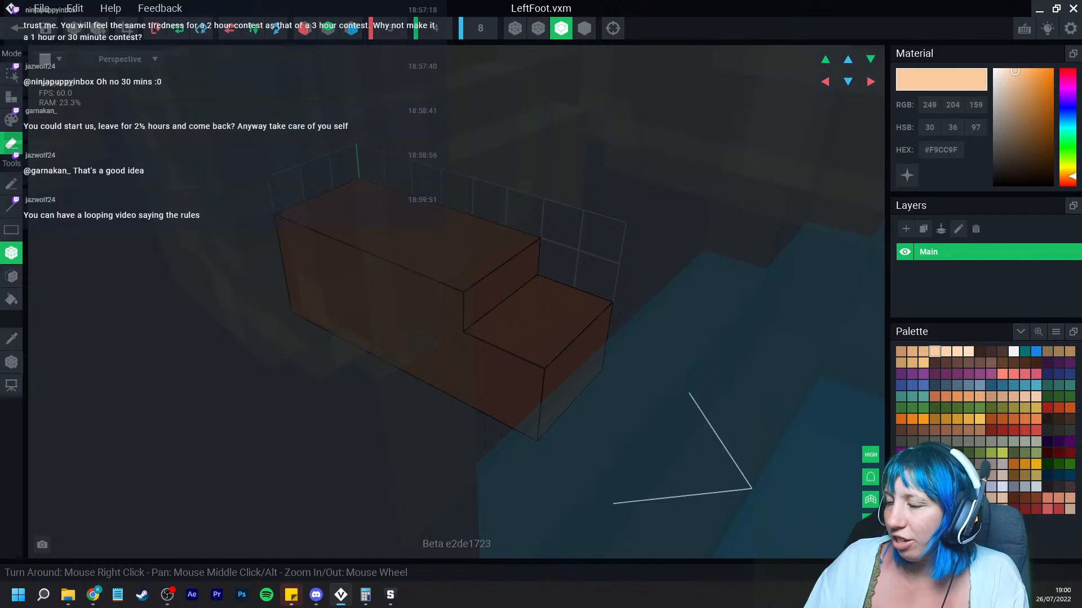
left_click(11, 119)
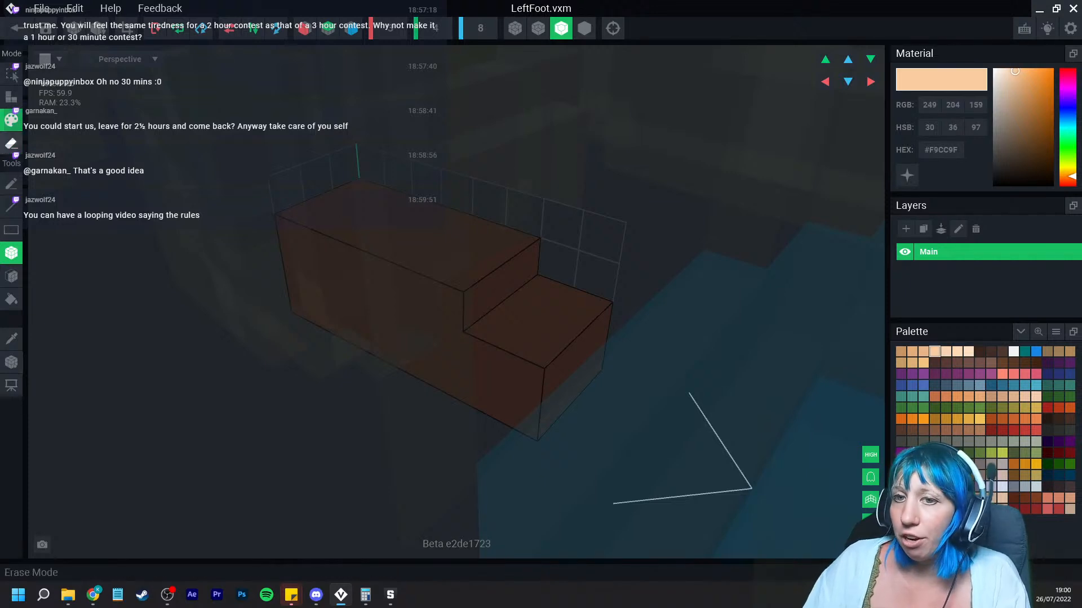
left_click(11, 300)
left_click(316, 247)
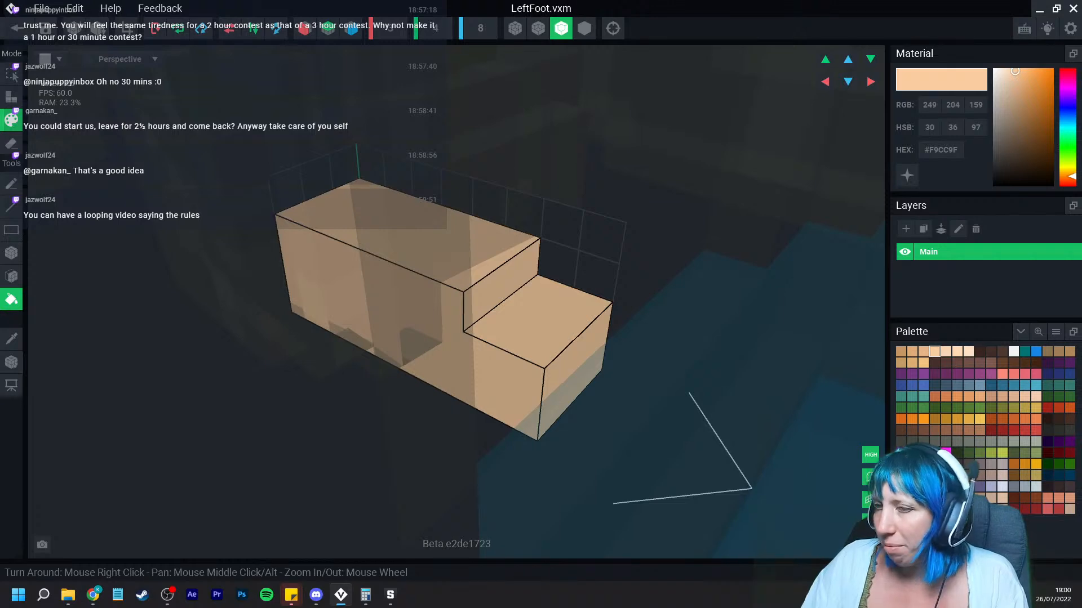
Step: Save the LeftFoot model, then select the right foot and open the Rightfoot model
left_click(127, 28)
left_click(14, 27)
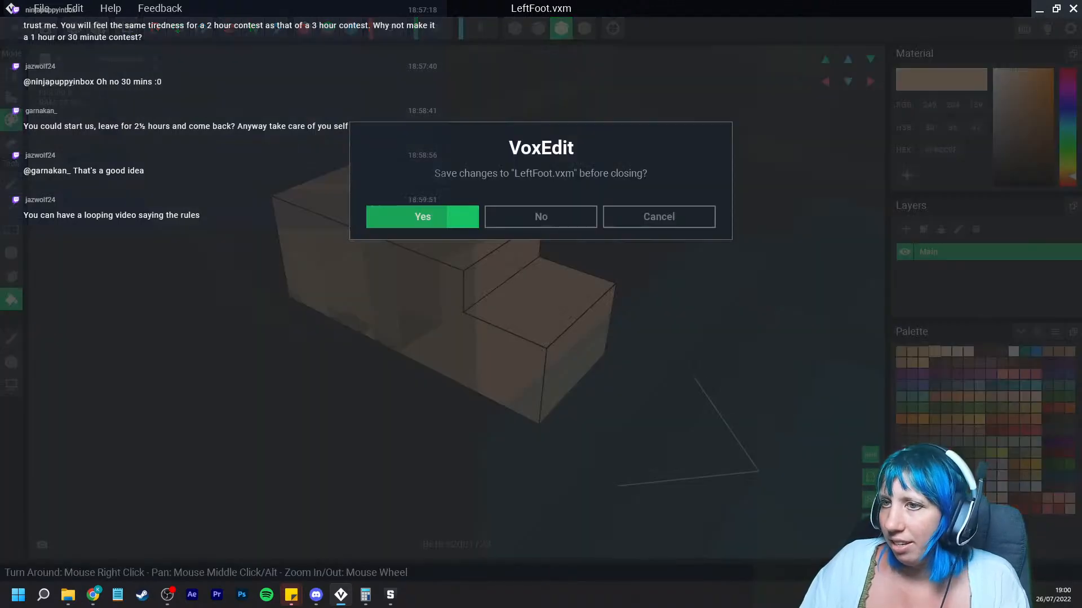
left_click(423, 215)
right_click_drag(543, 231, 517, 185)
left_click(503, 215)
left_click(89, 292)
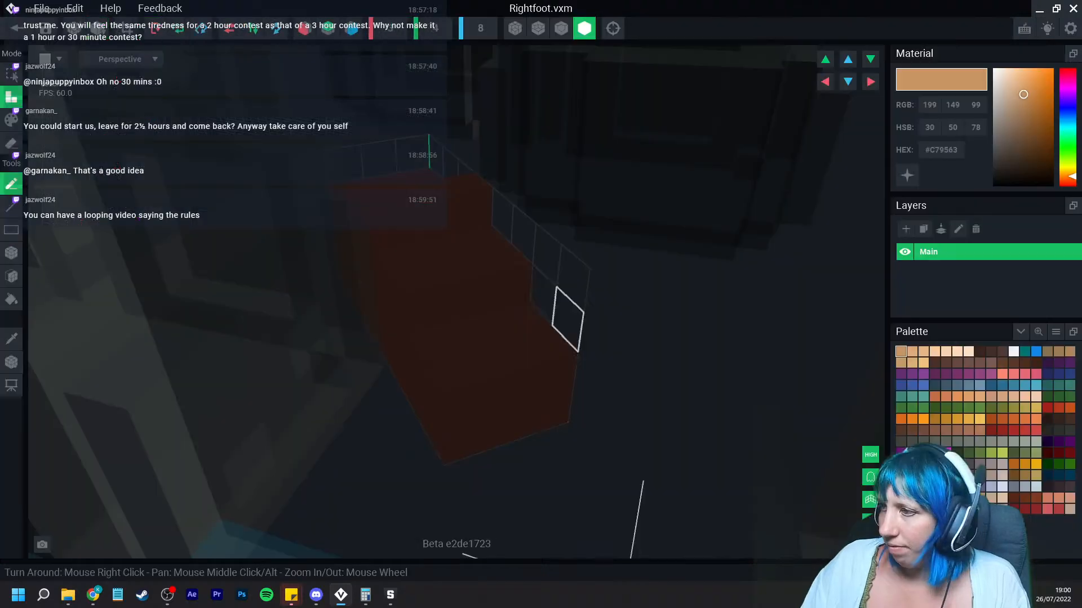
Step: Pick the light skin colour and erase part of the raised upper block from the right foot
left_click(934, 352)
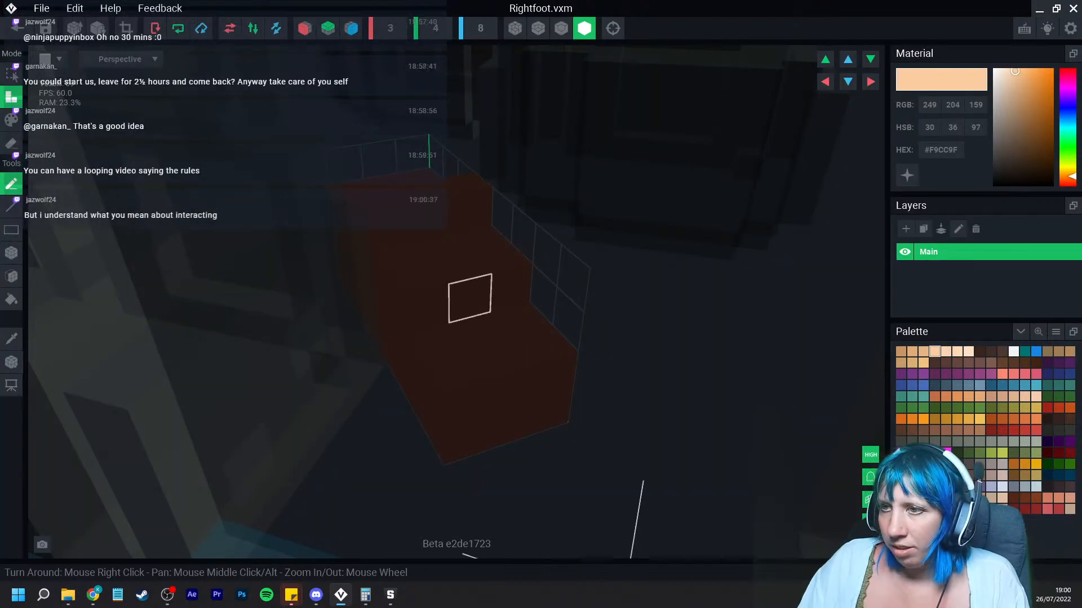
right_click_drag(468, 297, 439, 239)
left_click(11, 143)
left_click(11, 253)
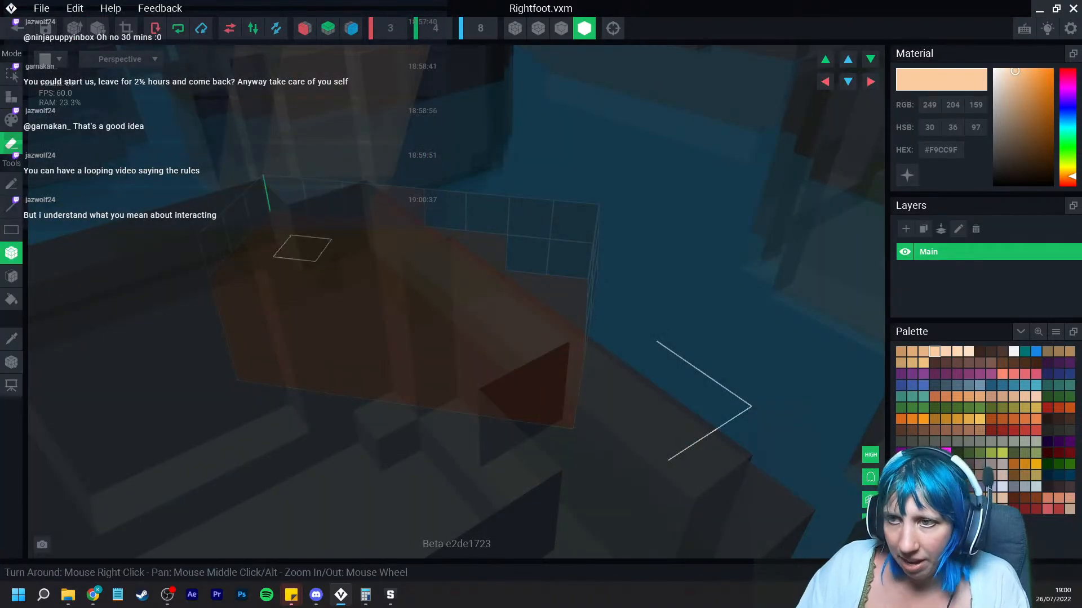
right_click_drag(302, 249, 332, 287)
left_click_drag(401, 224, 335, 283)
left_click(561, 28)
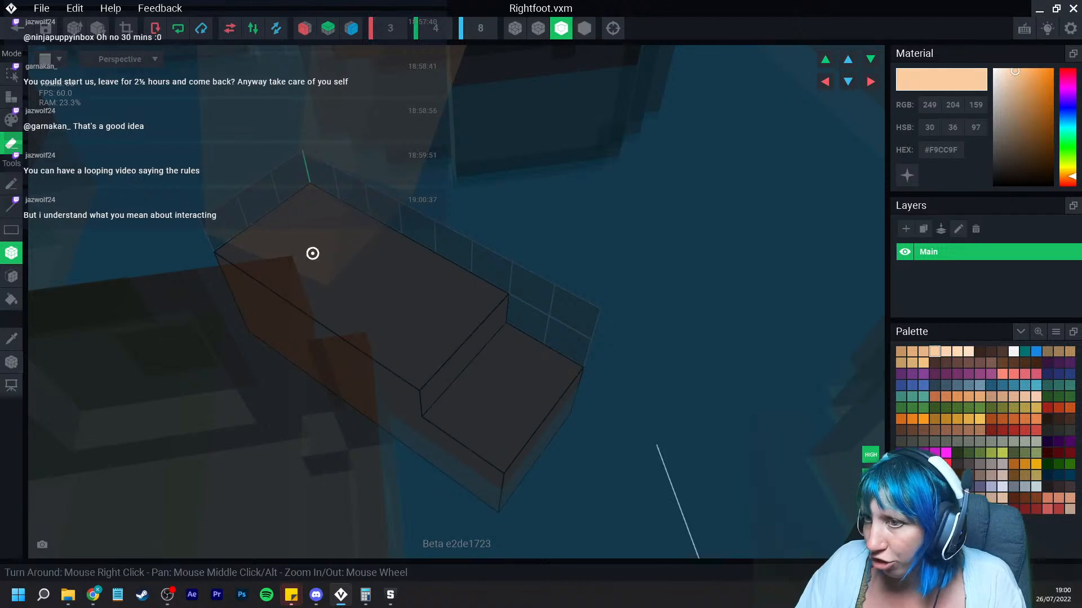
mouse_move(312, 254)
right_mouse_down()
mouse_move(370, 241)
mouse_move(353, 217)
right_mouse_up()
Step: Fill the right foot with the light skin colour
left_click(11, 120)
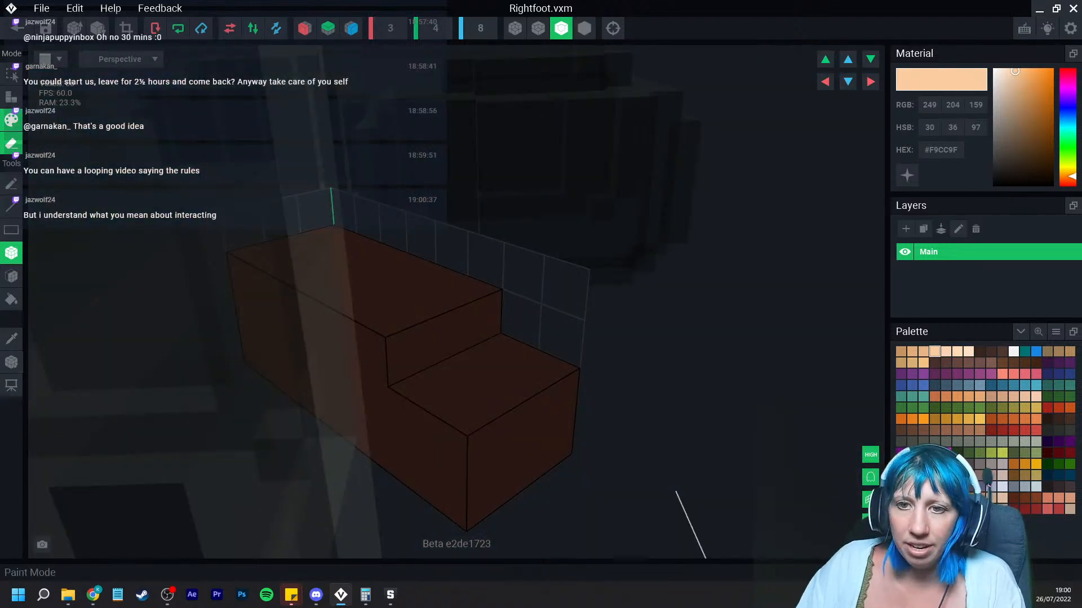
left_click(11, 299)
left_click(406, 304)
mouse_move(468, 302)
right_mouse_down()
mouse_move(392, 284)
mouse_move(417, 293)
right_mouse_up()
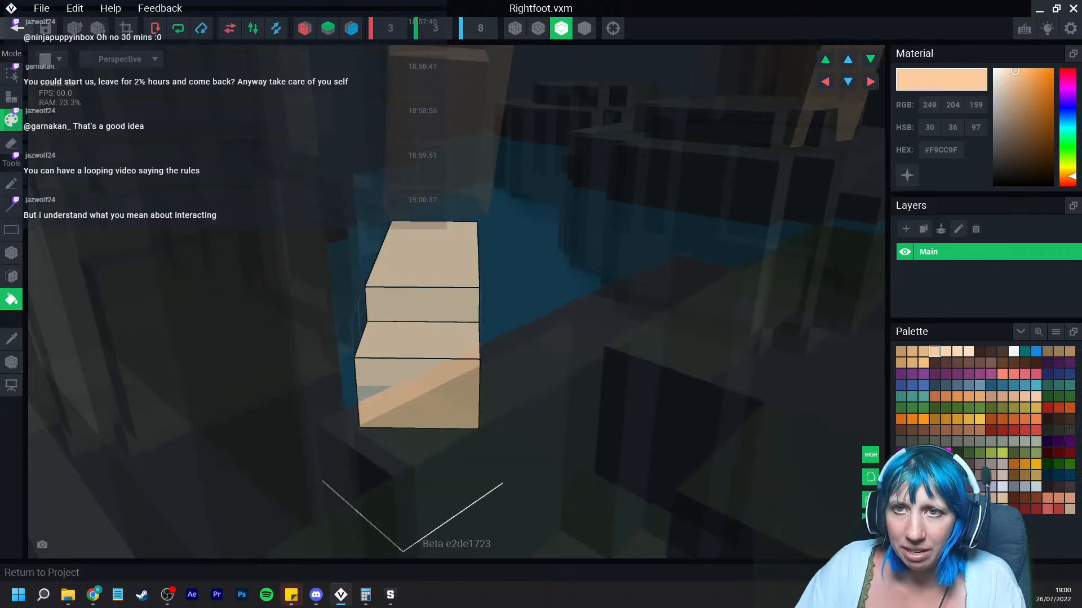
Step: Return to the rock pool project, open the Idle 01 animation and select the Controller node
left_click(15, 27)
left_click(424, 215)
scroll(544, 188, "up", 2)
right_click_drag(544, 188, 481, 242)
scroll(544, 188, "up", 5)
scroll(508, 210, "up", 2)
scroll(466, 226, "down", 5)
scroll(496, 243, "down", 2)
left_click(1009, 462)
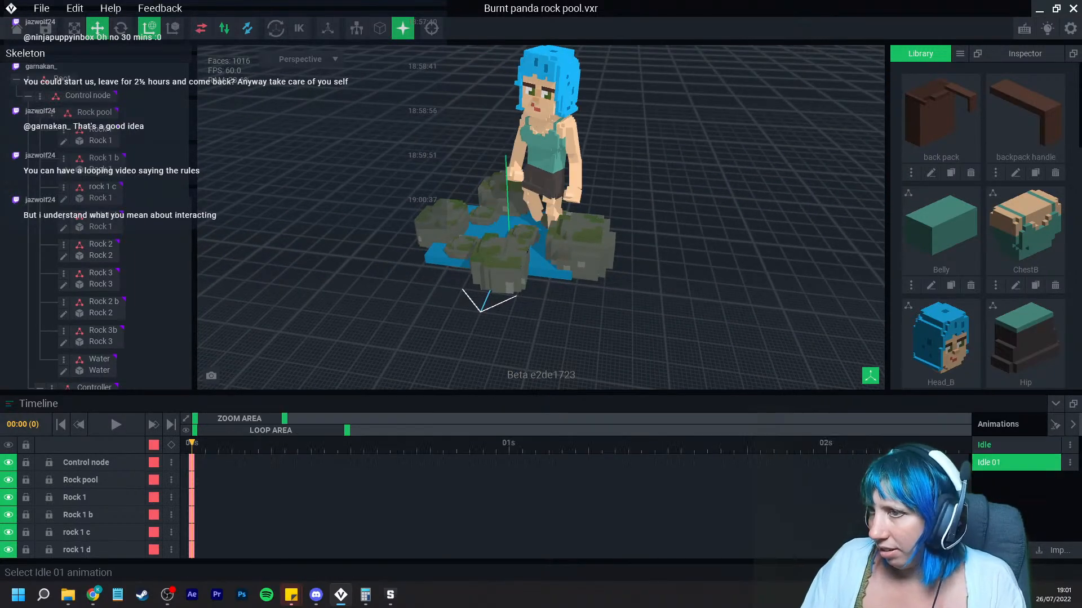
scroll(671, 310, "up", 3)
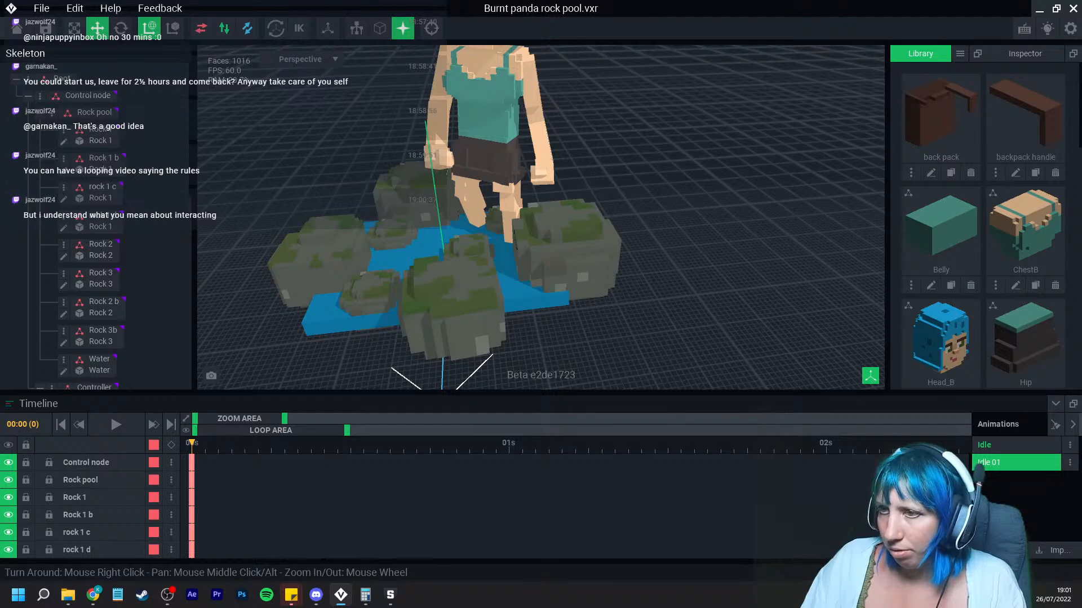
left_click(484, 93)
left_click(93, 157)
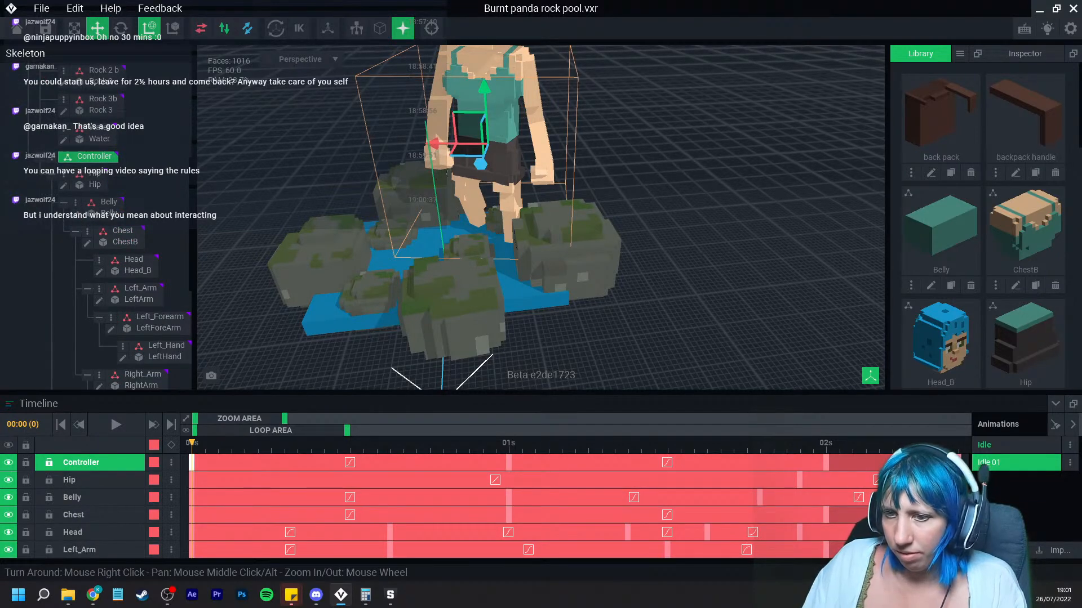
Step: Send the Controller's first and last keyframes to all animations
mouse_move(192, 444)
left_mouse_down()
mouse_move(364, 444)
mouse_move(192, 444)
left_mouse_up()
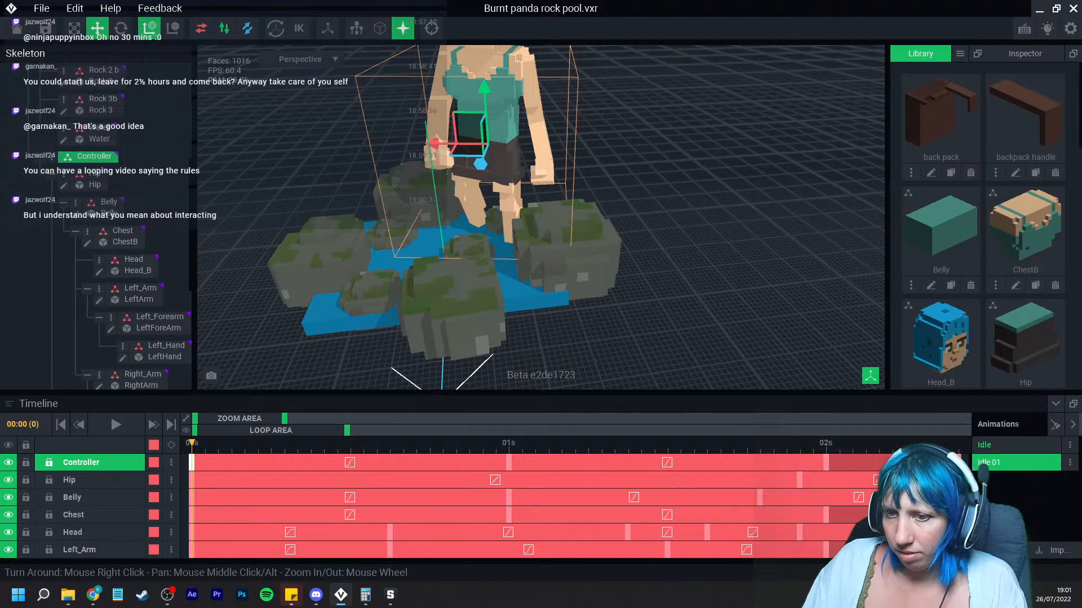
right_click(192, 462)
left_click(228, 428)
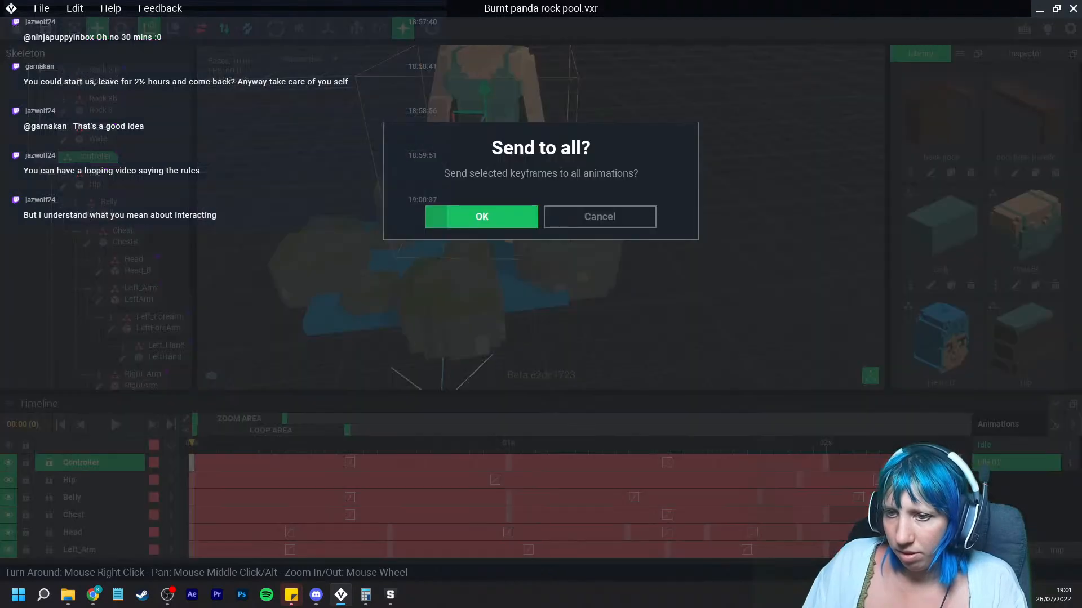
left_click(481, 216)
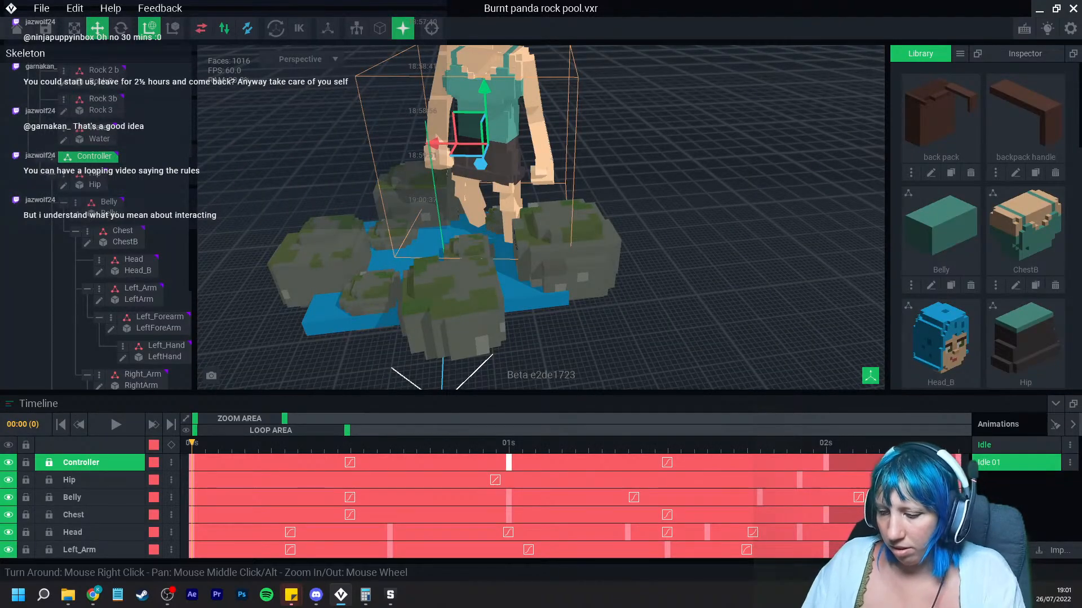
right_click(826, 462)
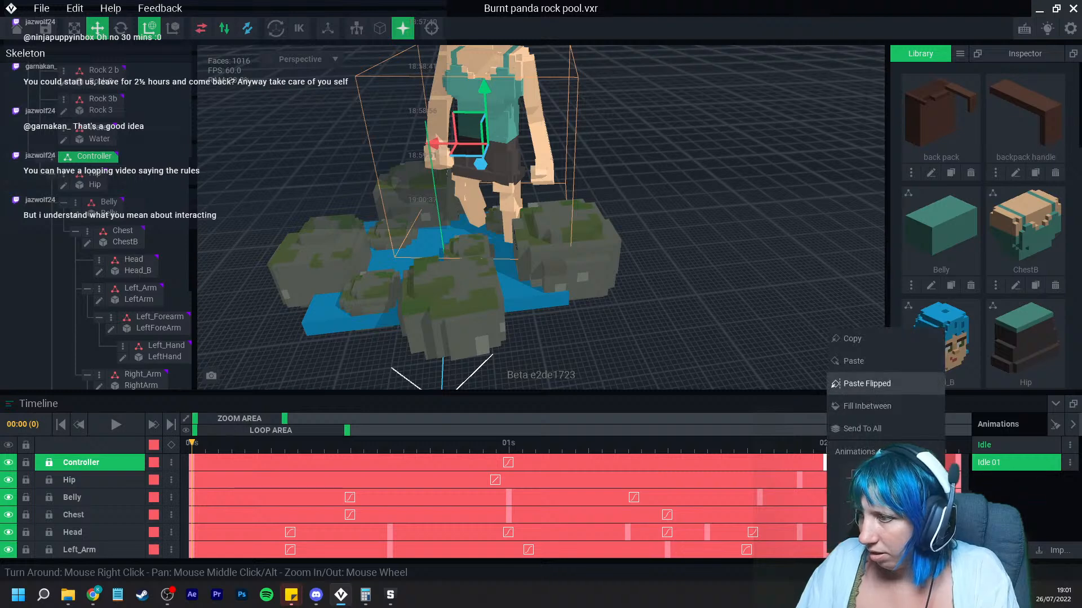
left_click(839, 428)
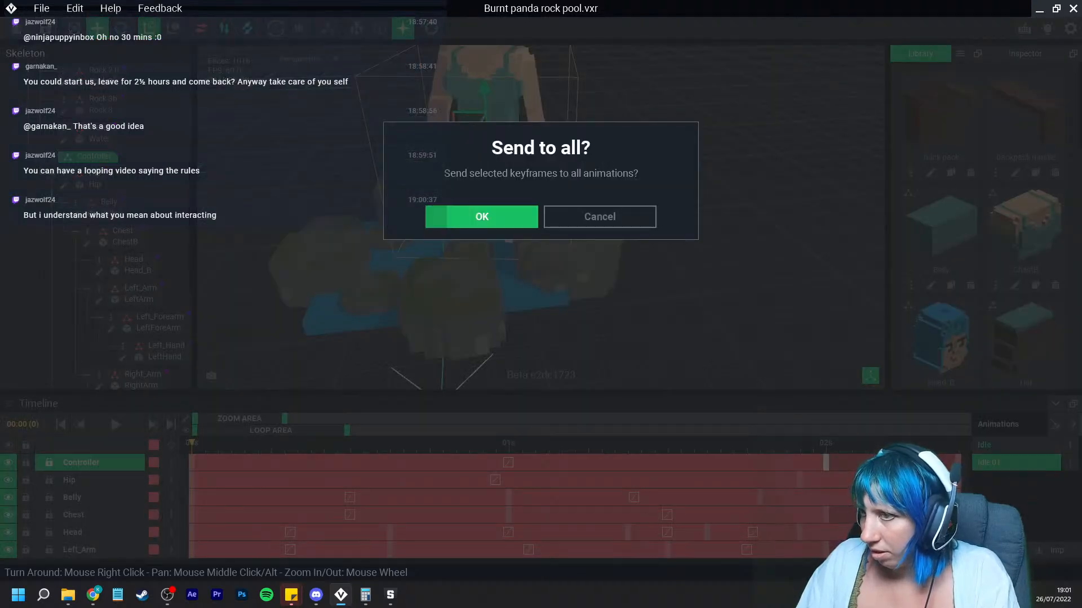
left_click(481, 217)
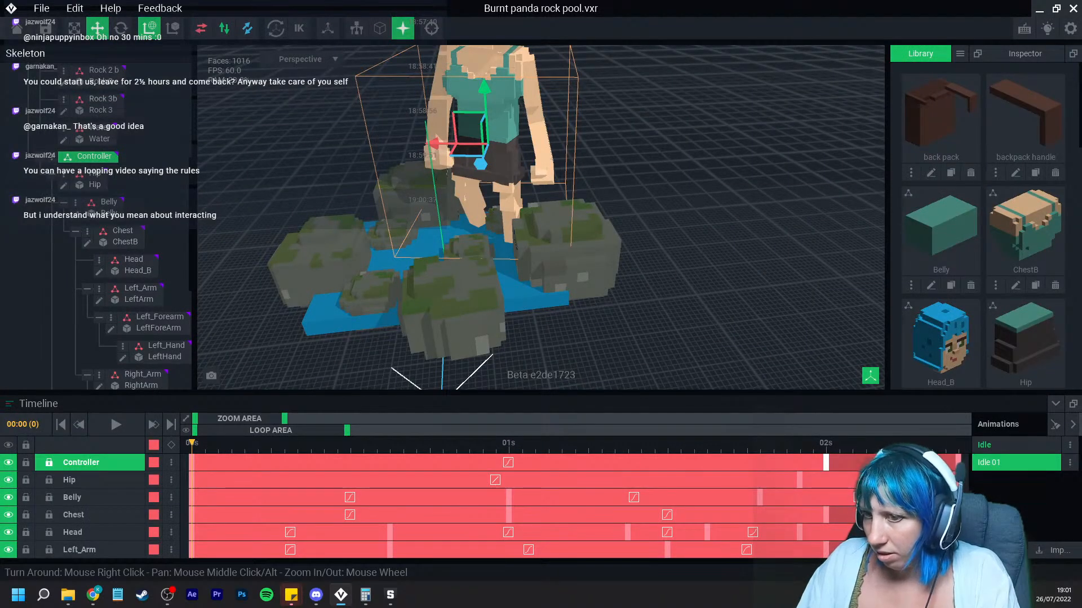
Step: Paste the Controller keyframe at the start and end of Idle 01 and at the end of the Idle animation
right_click(192, 463)
left_click(217, 361)
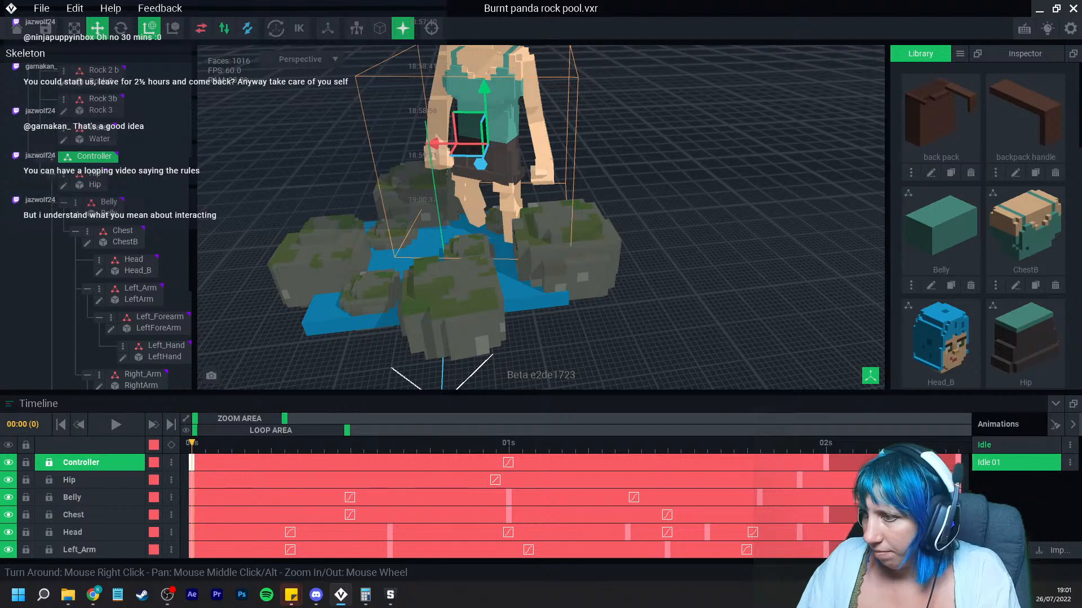
right_click(826, 463)
left_click(851, 361)
left_click(1008, 446)
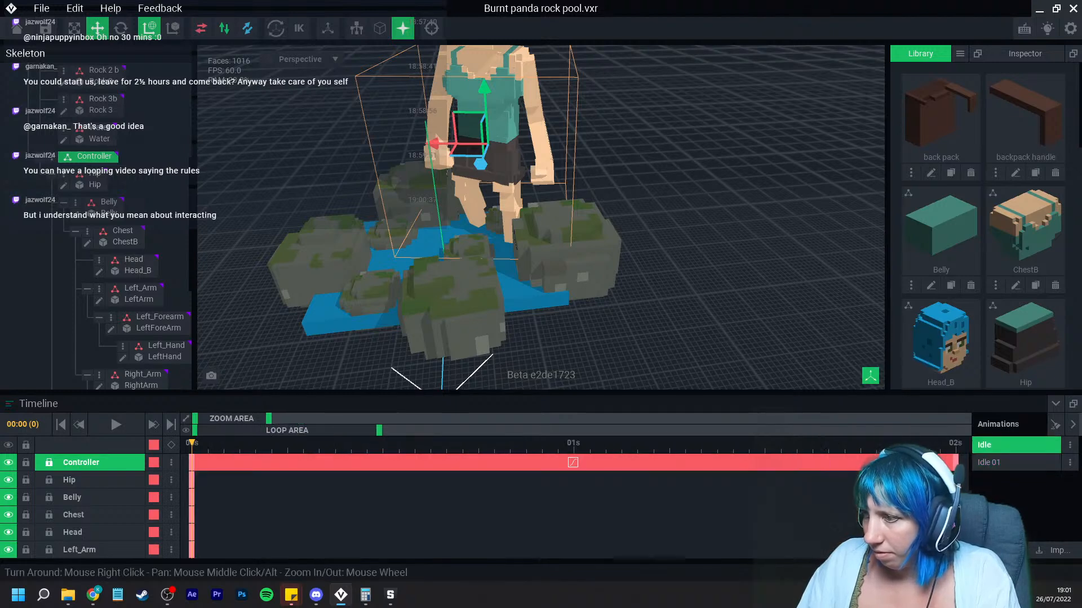
right_click(956, 462)
left_click(975, 362)
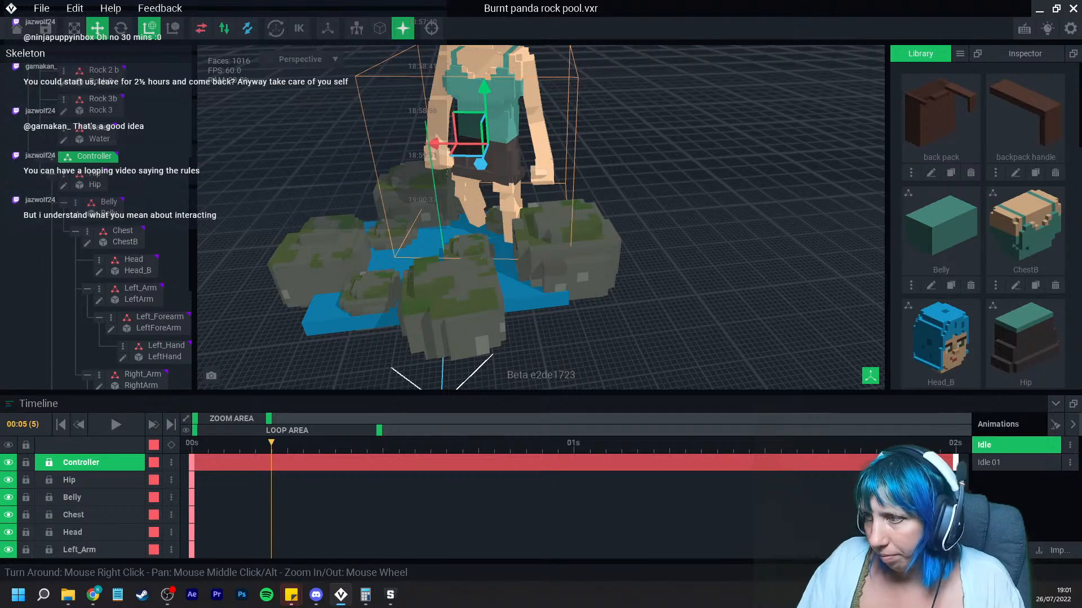
Step: Switch back to the Idle 01 animation and view the avatar in the rock pool
left_click(1008, 463)
scroll(574, 234, "down", 3)
middle_click_drag(575, 233, 597, 308)
right_click_drag(597, 308, 575, 293)
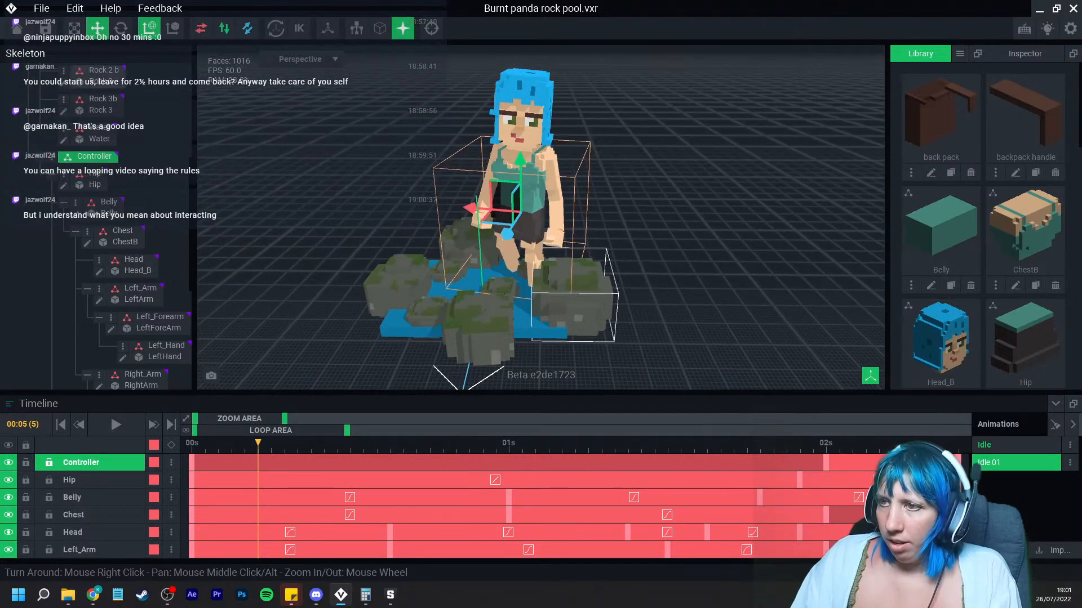
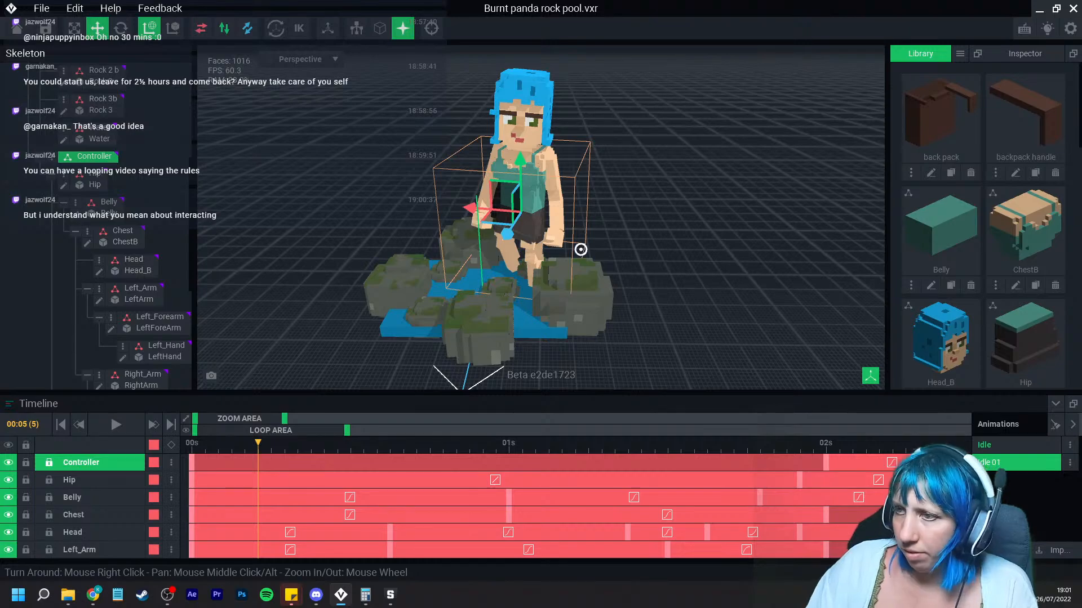
Step: Select the rock 1 c node, move the playhead to the start of the timeline and nudge the rock slightly
right_click_drag(580, 249, 580, 249)
scroll(564, 268, "up", 3)
right_click_drag(548, 285, 562, 306)
scroll(562, 306, "up", 3)
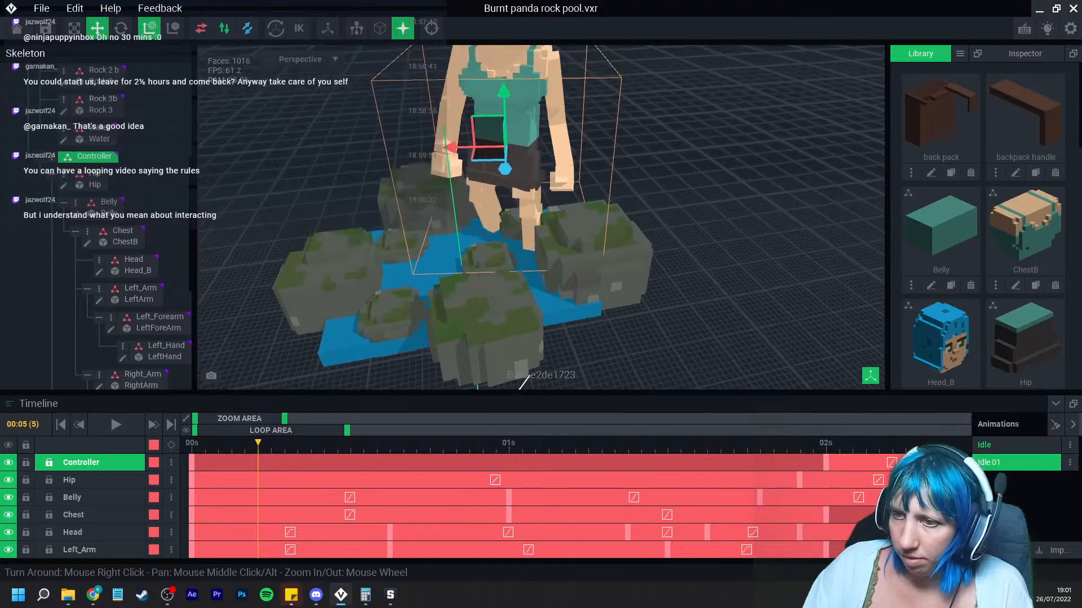
right_click_drag(524, 382, 473, 287)
scroll(473, 287, "down", 3)
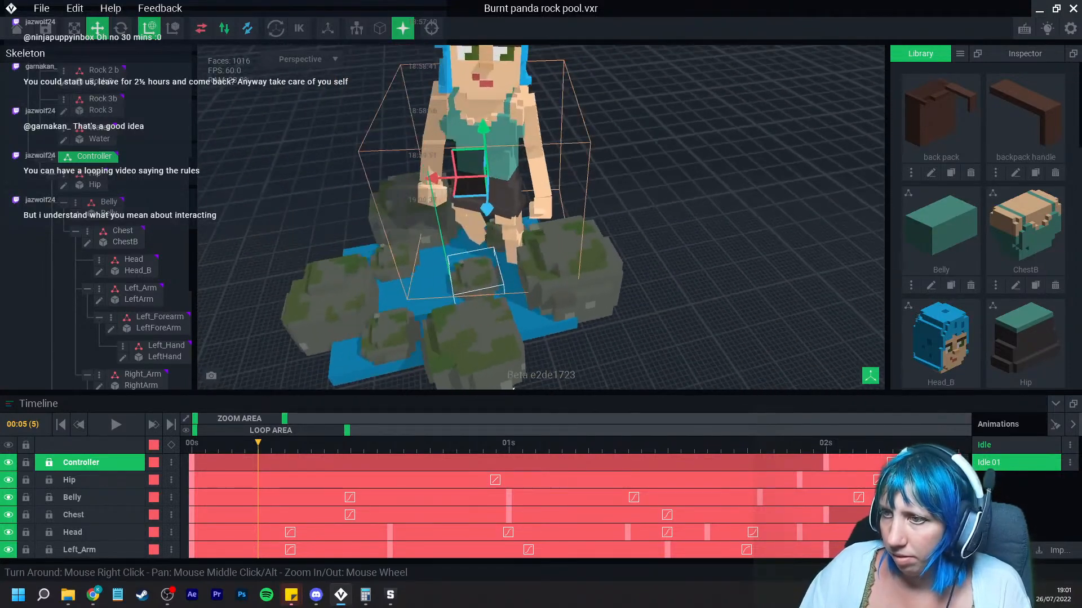
left_click(506, 248)
right_click_drag(507, 247, 506, 248)
right_click_drag(665, 176, 618, 195)
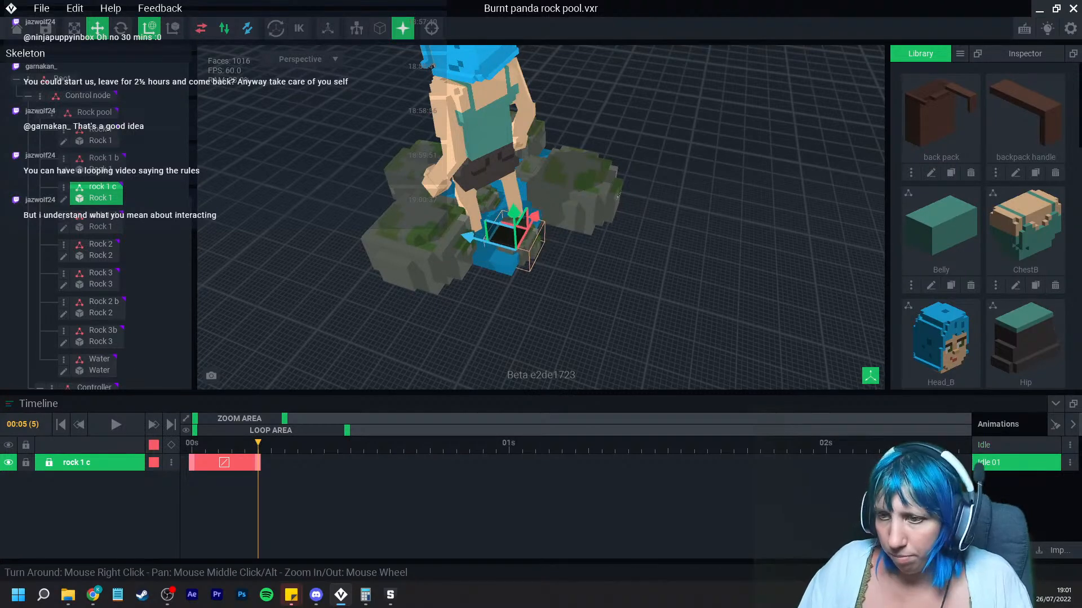
left_click_drag(258, 443, 171, 446)
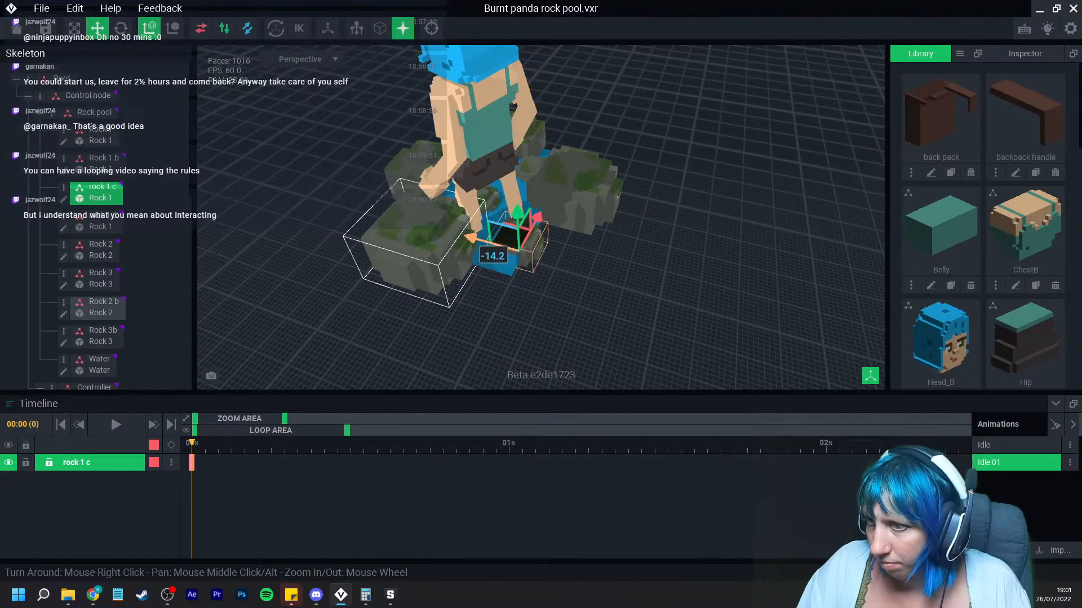
left_click_drag(471, 238, 473, 238)
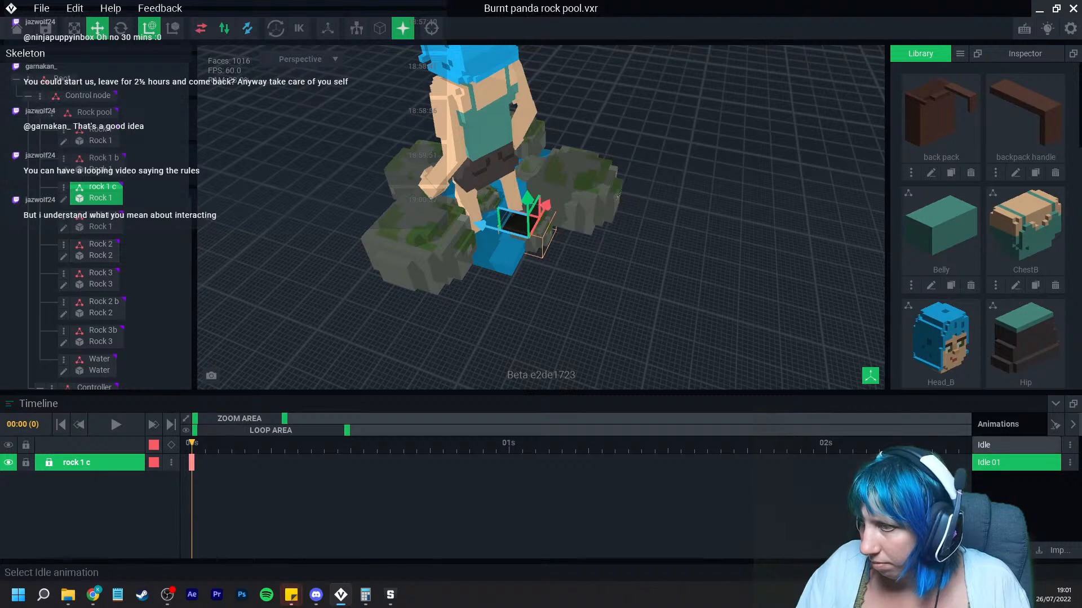
Step: Switch to the Idle animation and duplicate the Rock 3 node, naming the copy Rock 3 c
left_click(1014, 446)
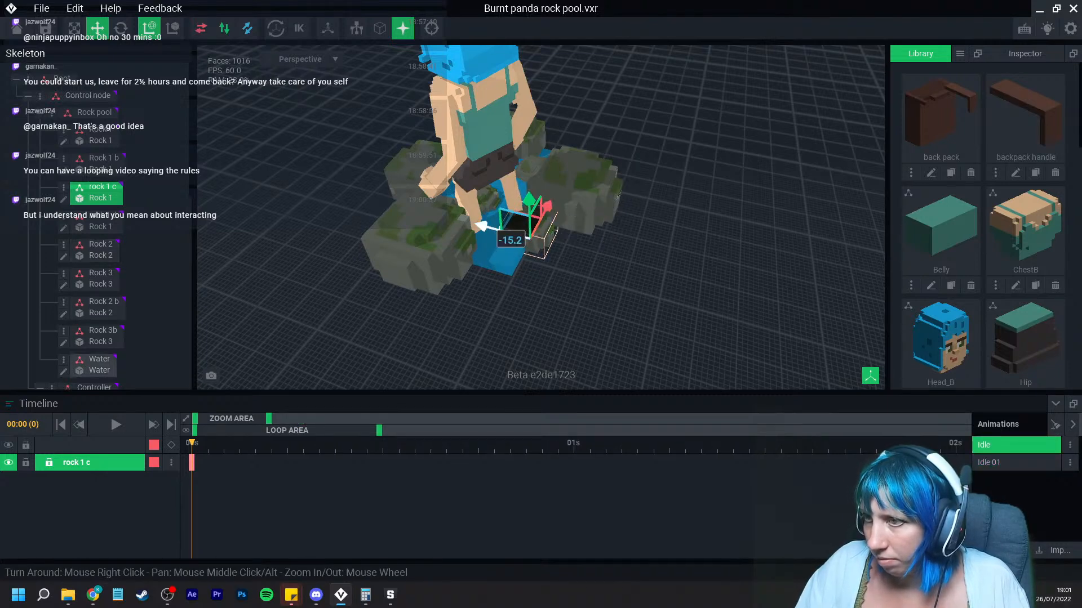
scroll(484, 228, "up", 6)
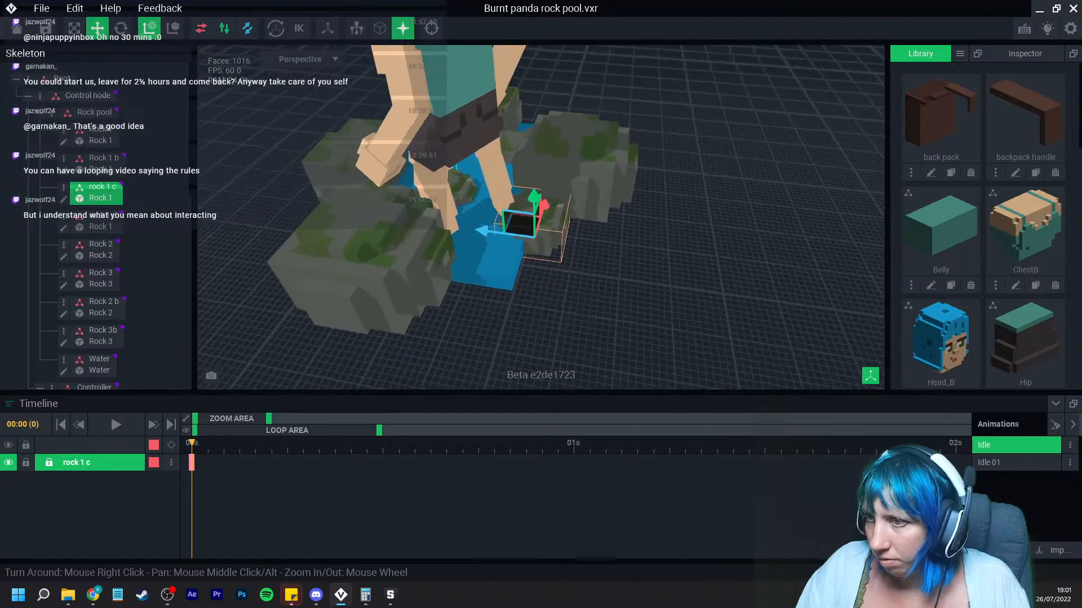
scroll(459, 285, "down", 3)
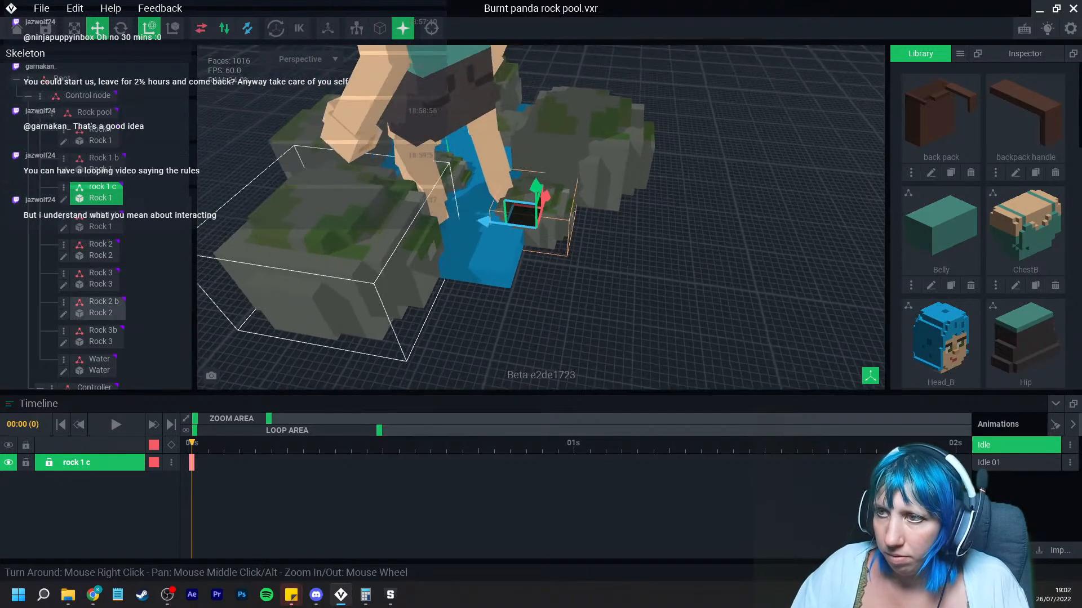
right_click_drag(458, 285, 459, 285)
left_click(675, 155)
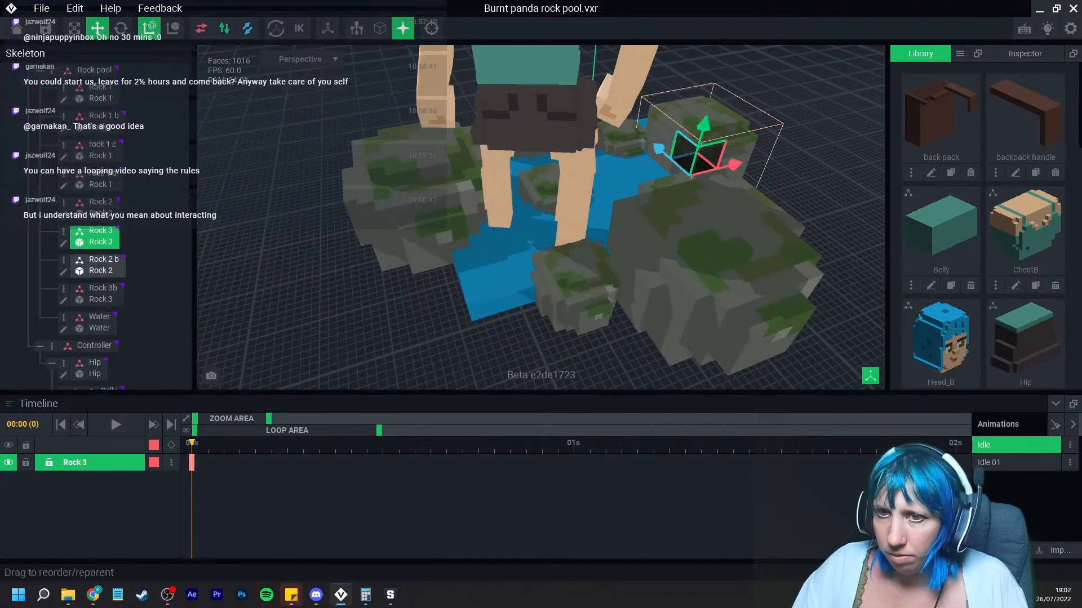
left_click(64, 231)
left_click(95, 307)
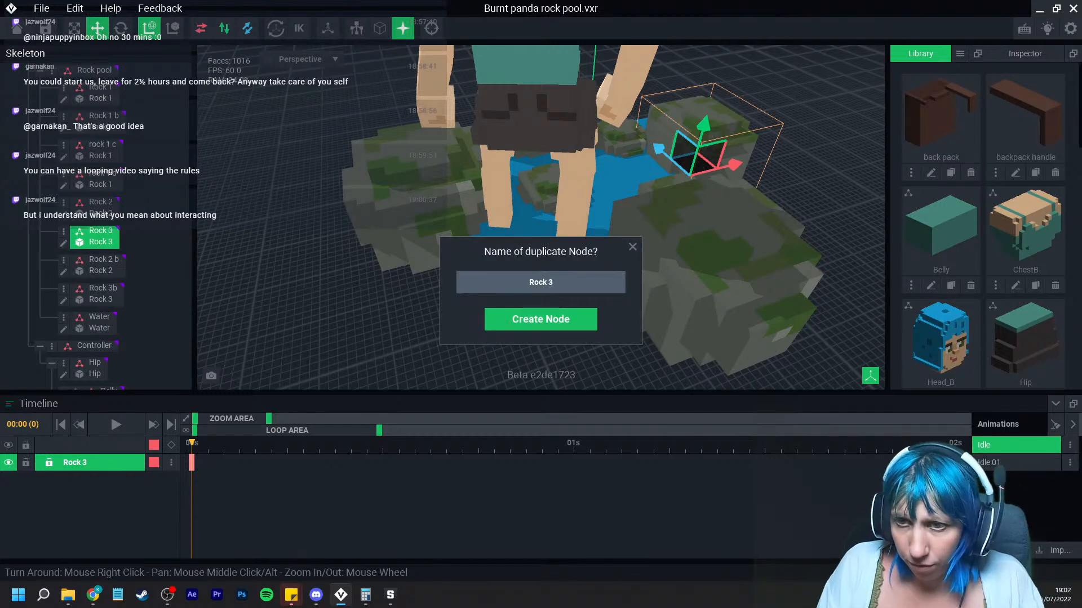
type("c")
key("Return")
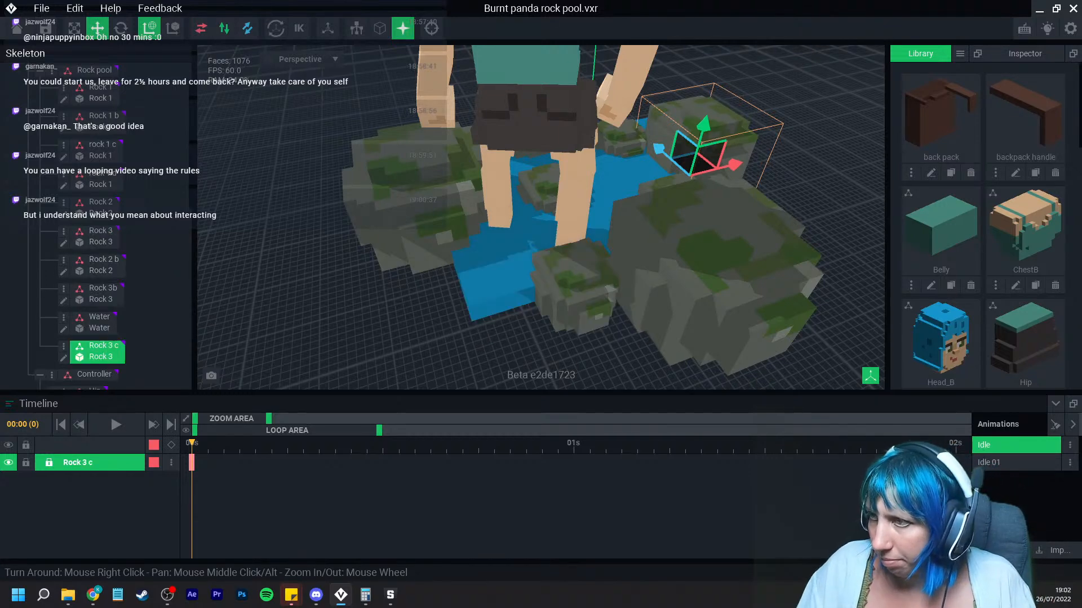
Step: Move Rock 3 c to the pool's edge and rotate it about 324°
left_click_drag(735, 164, 499, 213)
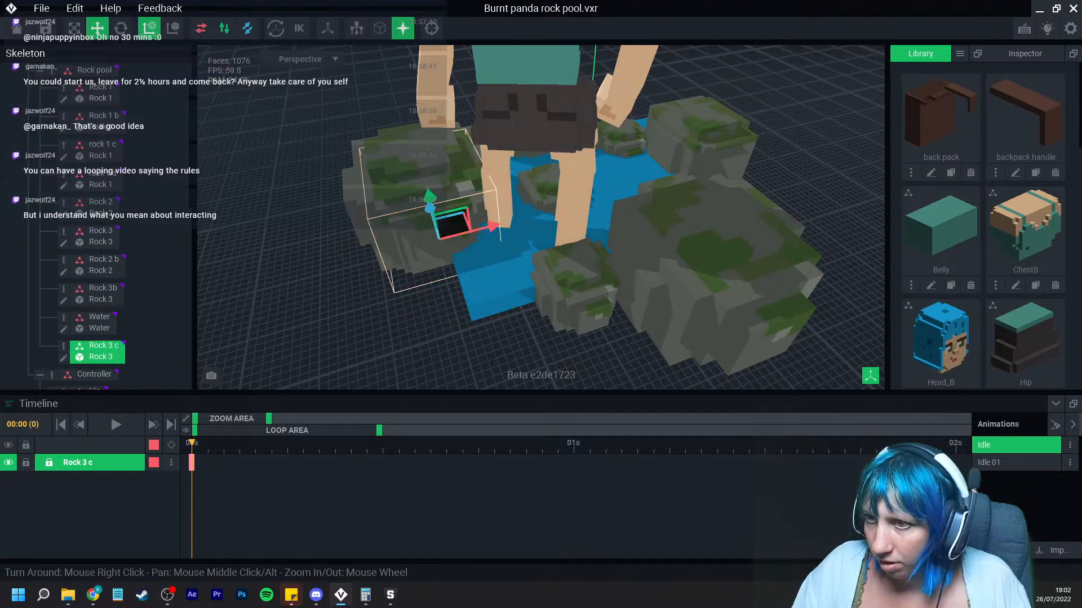
left_click_drag(429, 208, 469, 274)
right_click_drag(470, 274, 479, 332)
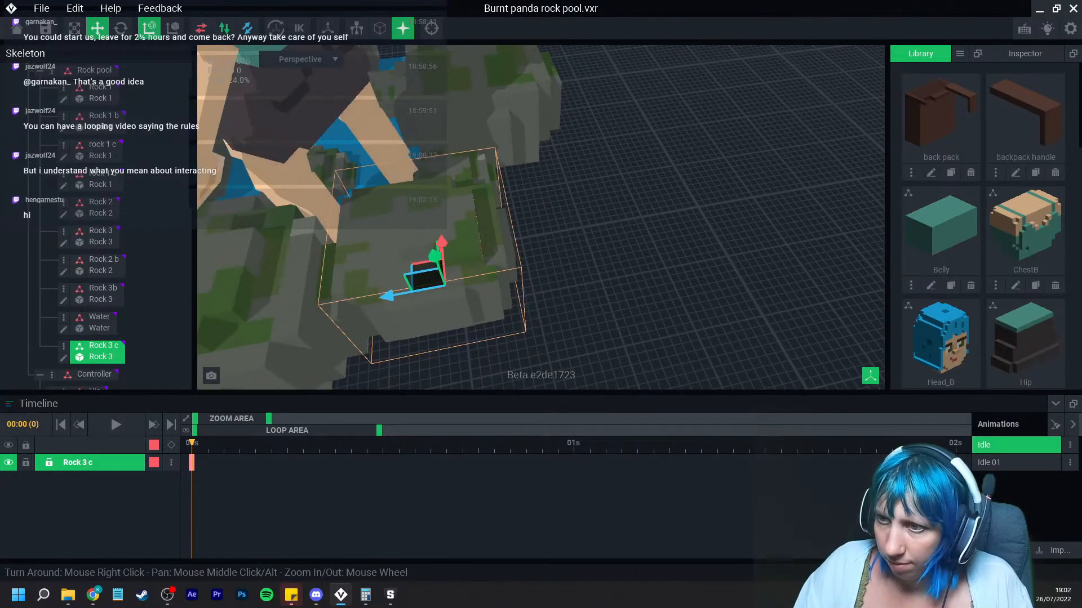
middle_click_drag(479, 333, 563, 299)
right_click_drag(484, 248, 530, 247)
left_click_drag(461, 227, 474, 242)
right_click_drag(474, 242, 530, 245)
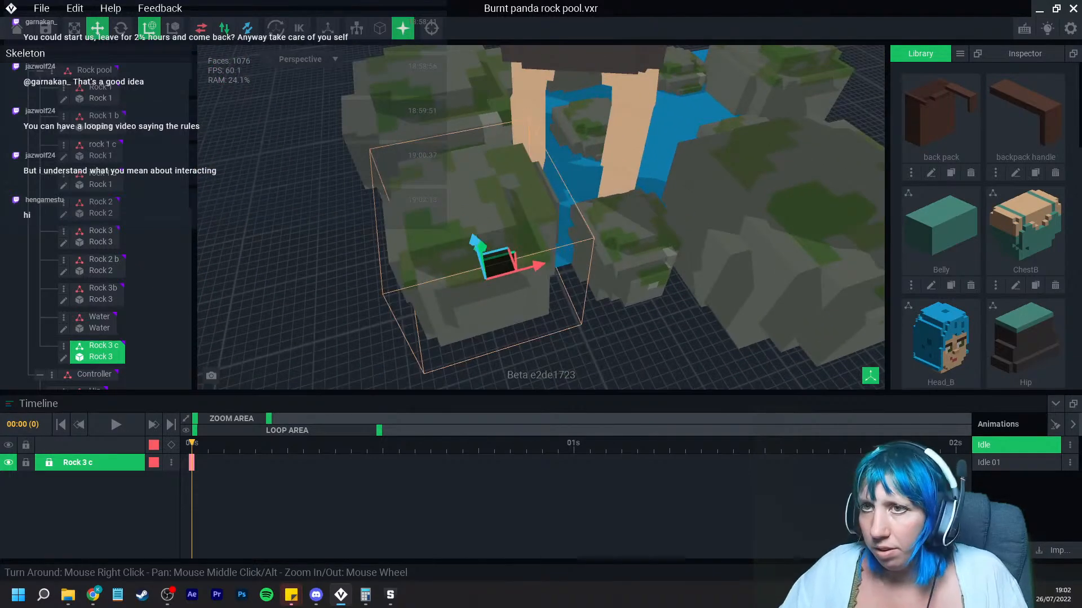
key("e")
left_click_drag(487, 322, 524, 322)
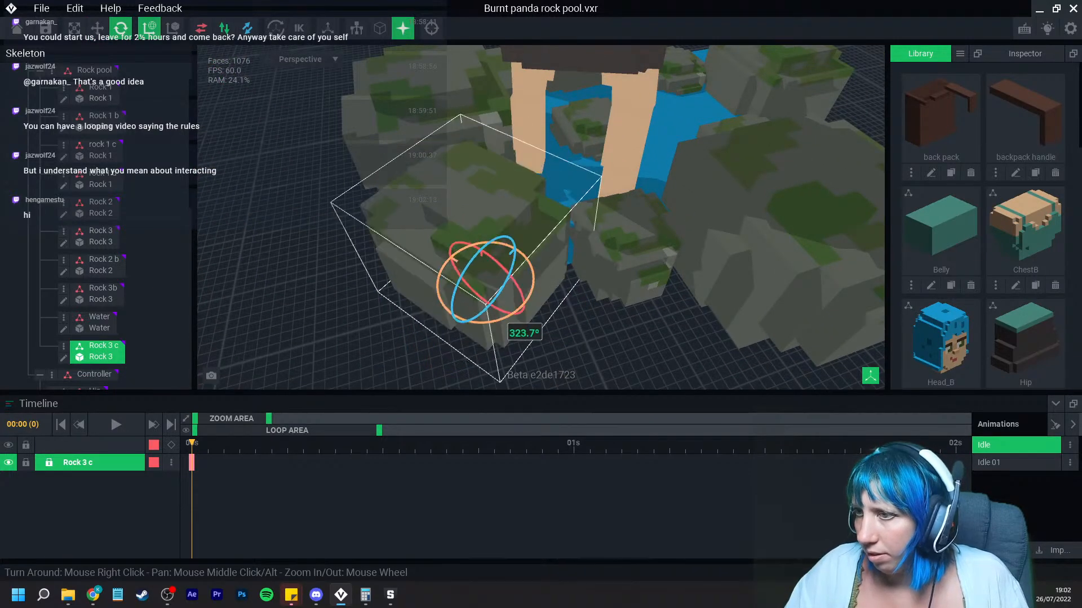
key("w")
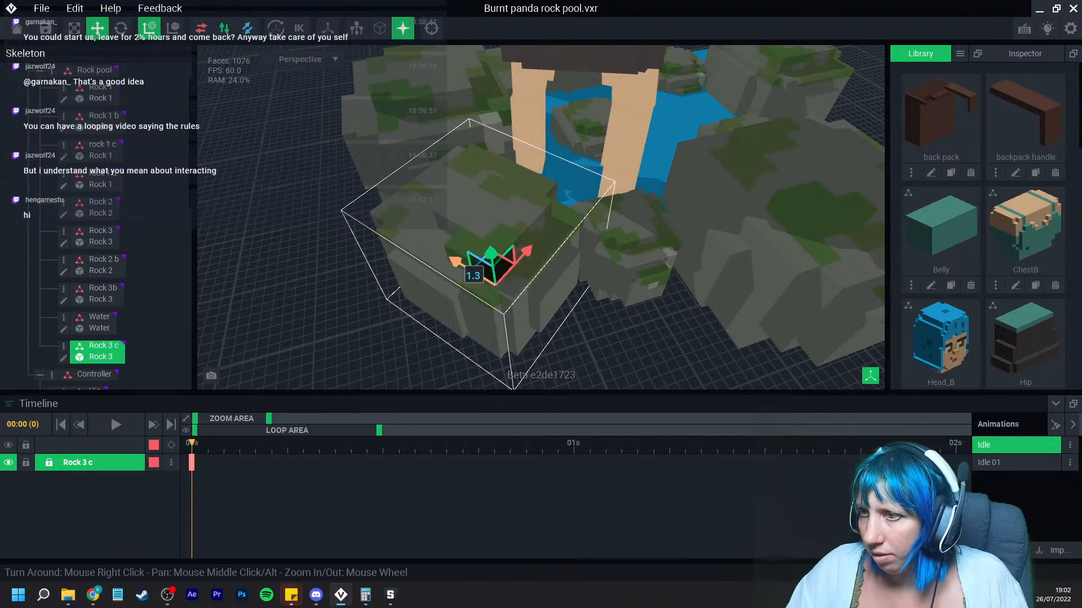
left_click_drag(525, 255, 535, 246)
right_click_drag(534, 248, 534, 248)
Step: Select the rock 1 d node and duplicate it, naming the copy rock 1 e
scroll(534, 247, "down", 3)
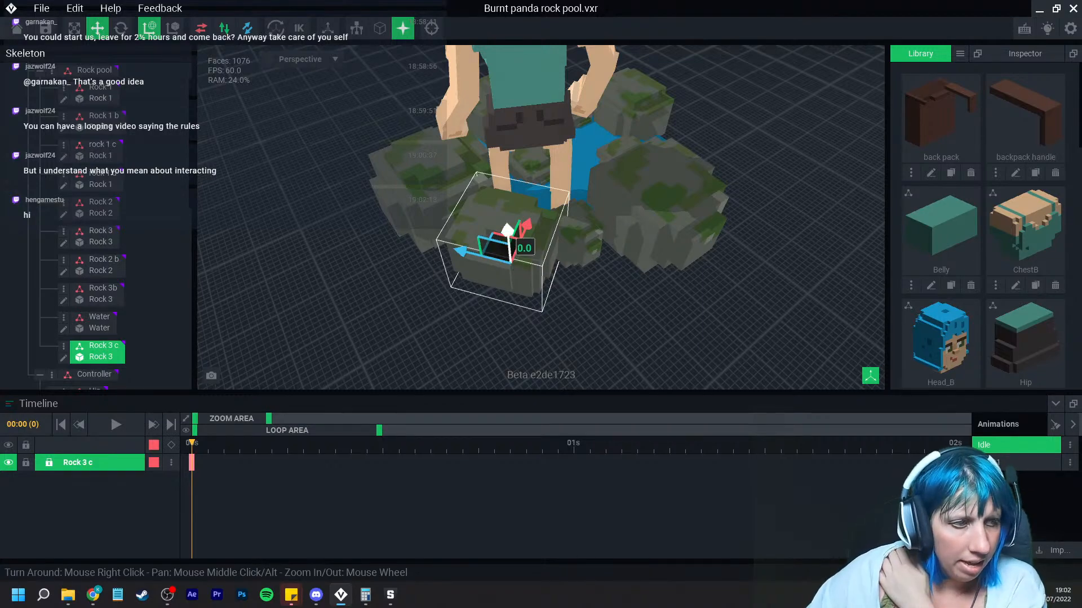
scroll(691, 159, "down", 1)
right_click_drag(691, 160, 626, 193)
left_click(543, 201)
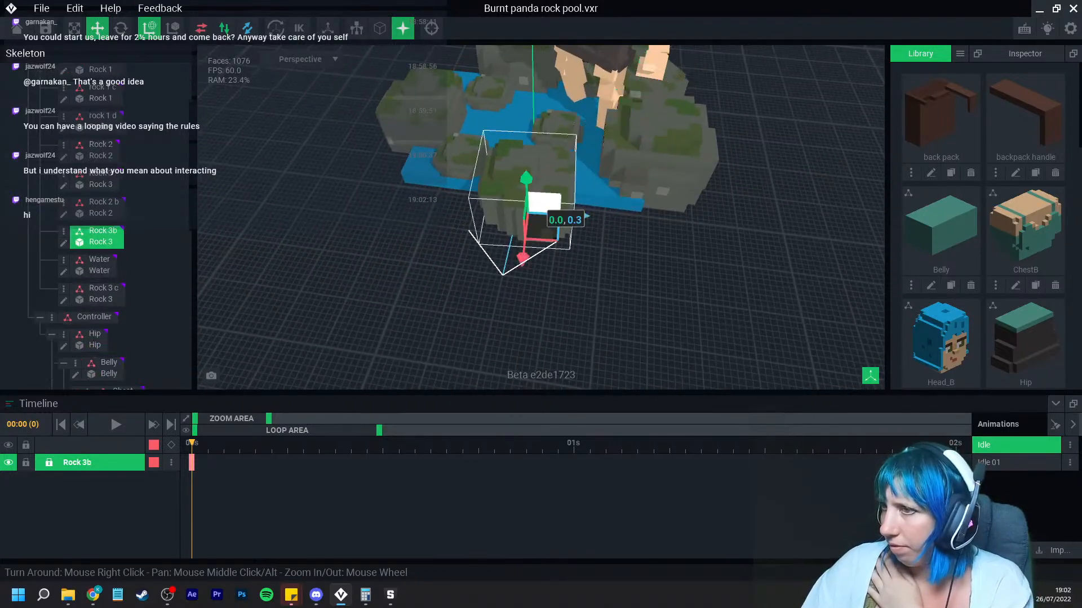
left_click(629, 249)
right_click_drag(630, 248, 630, 248)
left_click(621, 201)
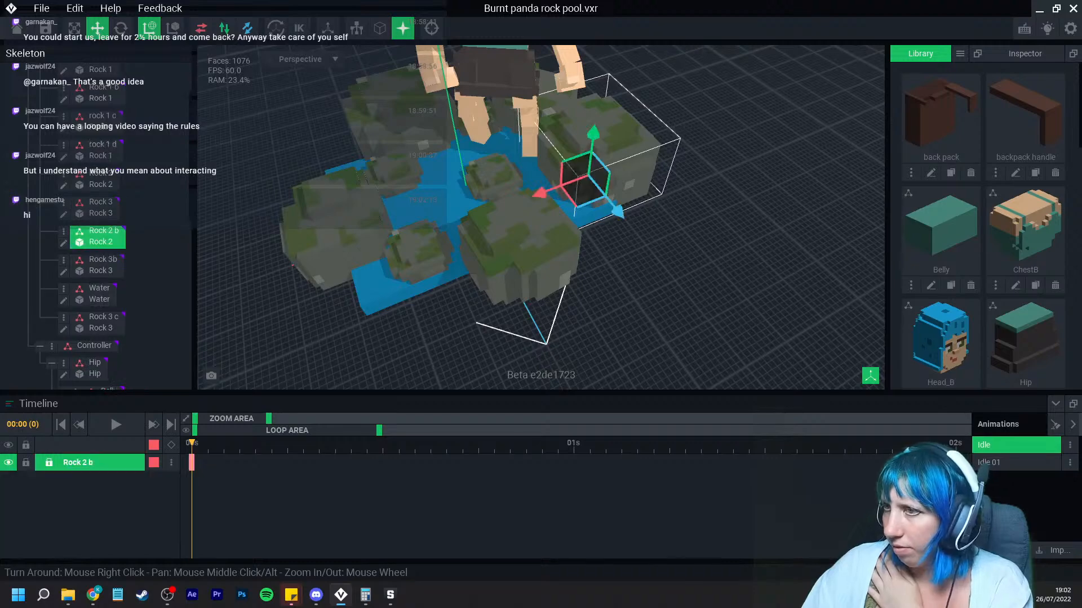
right_click_drag(621, 203, 541, 248)
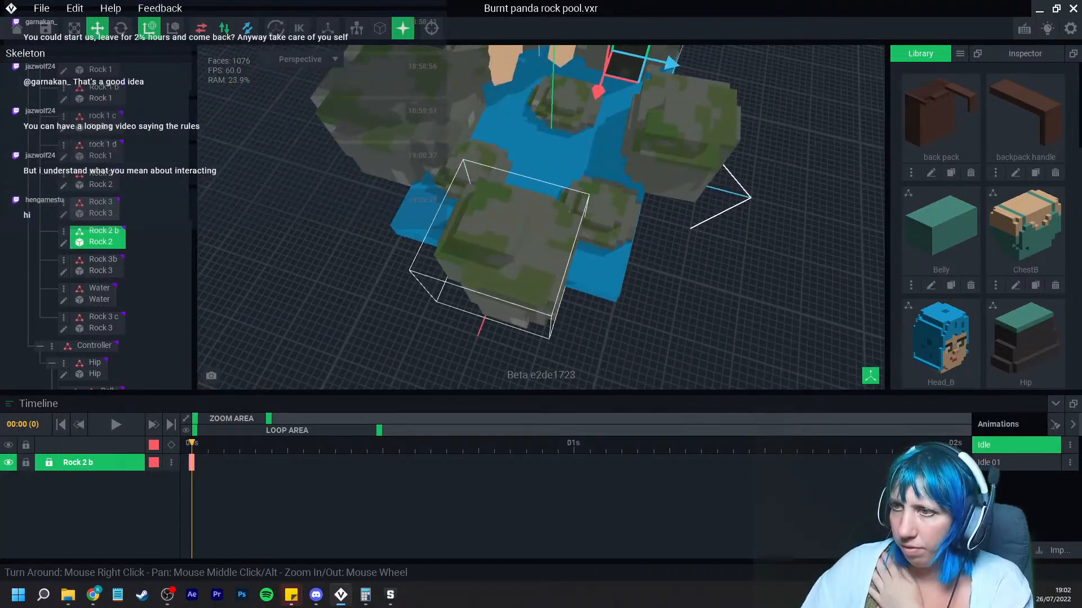
left_click(604, 198)
left_click(63, 216)
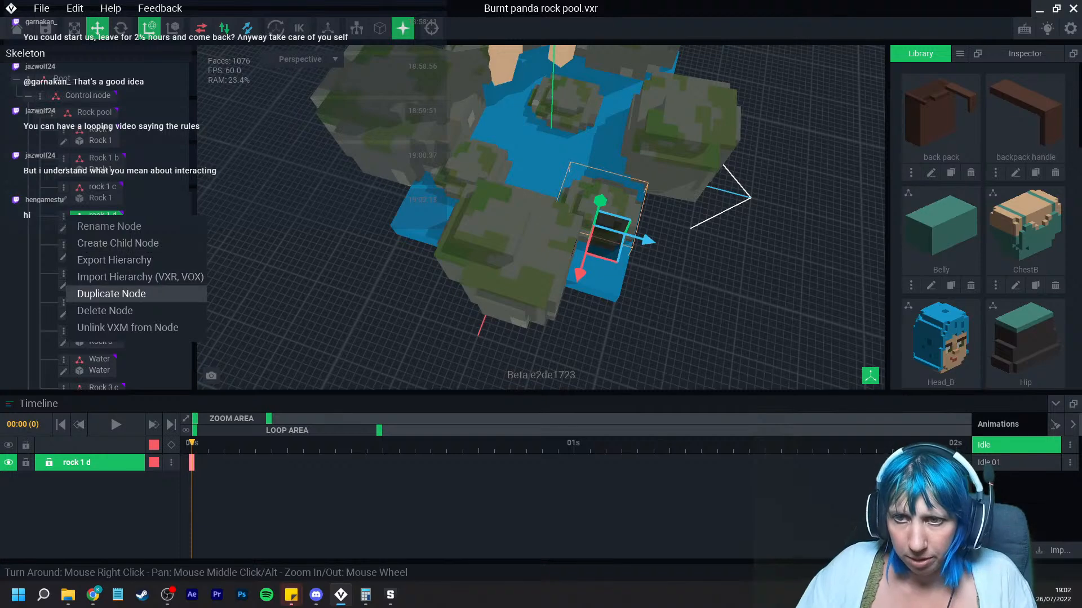
left_click(107, 294)
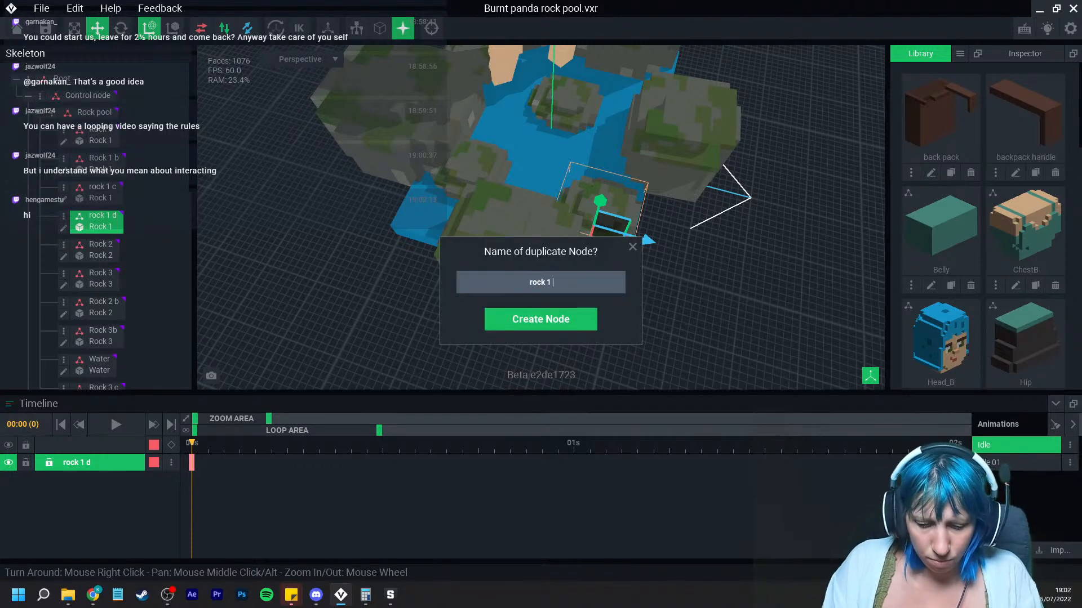
type("e")
key("Return")
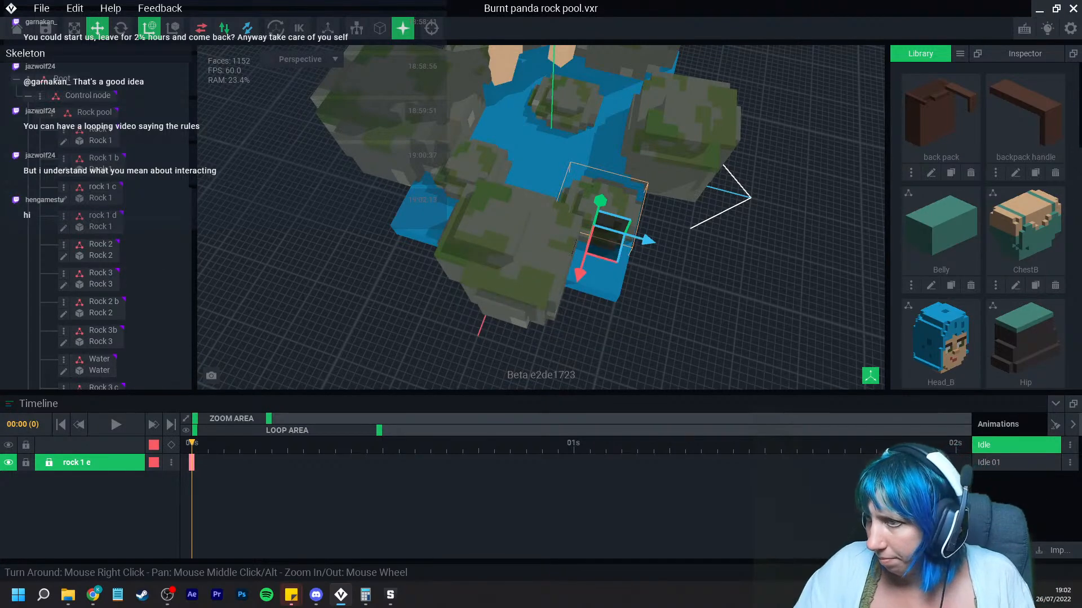
Step: Move rock 1 e out to a gap at the pool's edge
left_click_drag(647, 241, 465, 210)
left_click_drag(393, 225, 369, 272)
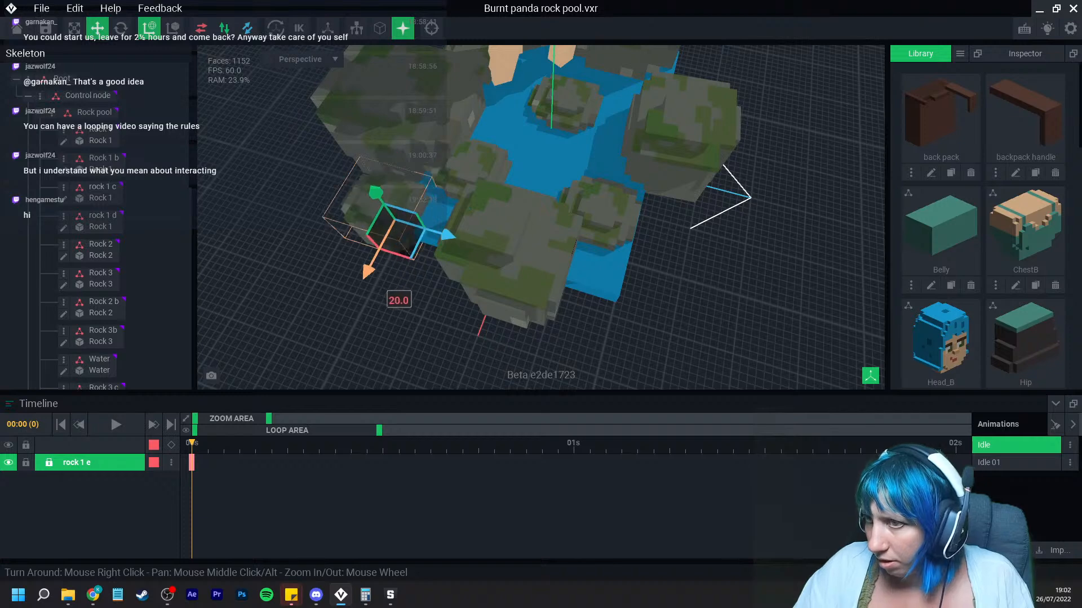
left_click_drag(449, 234, 463, 239)
scroll(464, 239, "up", 3)
right_click_drag(463, 239, 515, 228)
left_click(407, 218)
left_click(407, 218)
left_click_drag(406, 254, 406, 258)
Step: Rotate the rock 1 d node slightly, then return to the move tool
left_click(121, 28)
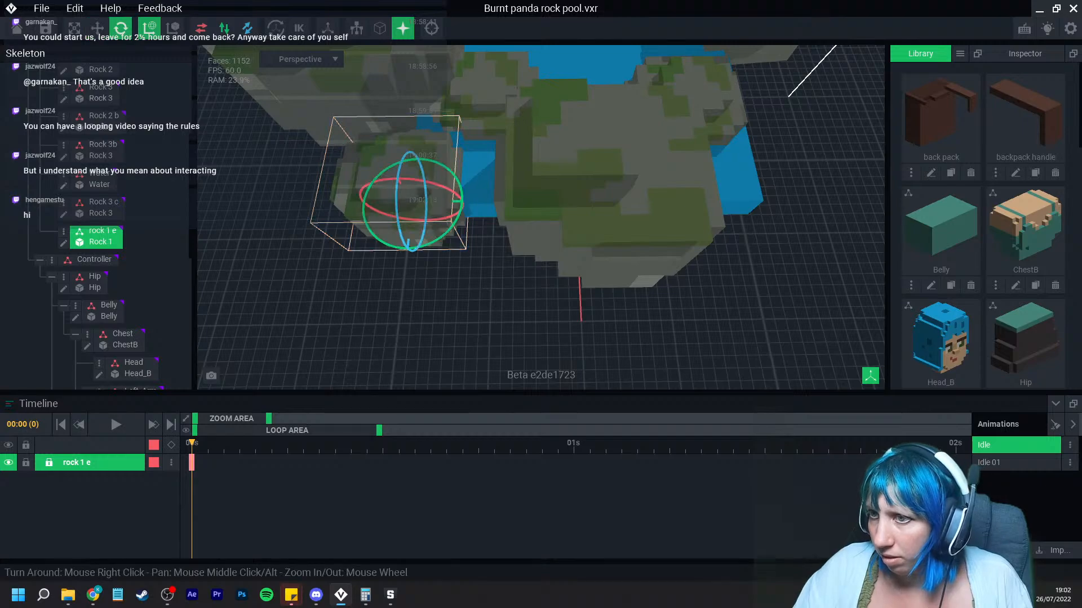
right_click_drag(435, 261, 435, 261)
left_click(436, 261)
right_click_drag(524, 323, 524, 324)
right_click_drag(526, 286, 527, 285)
left_click(542, 221)
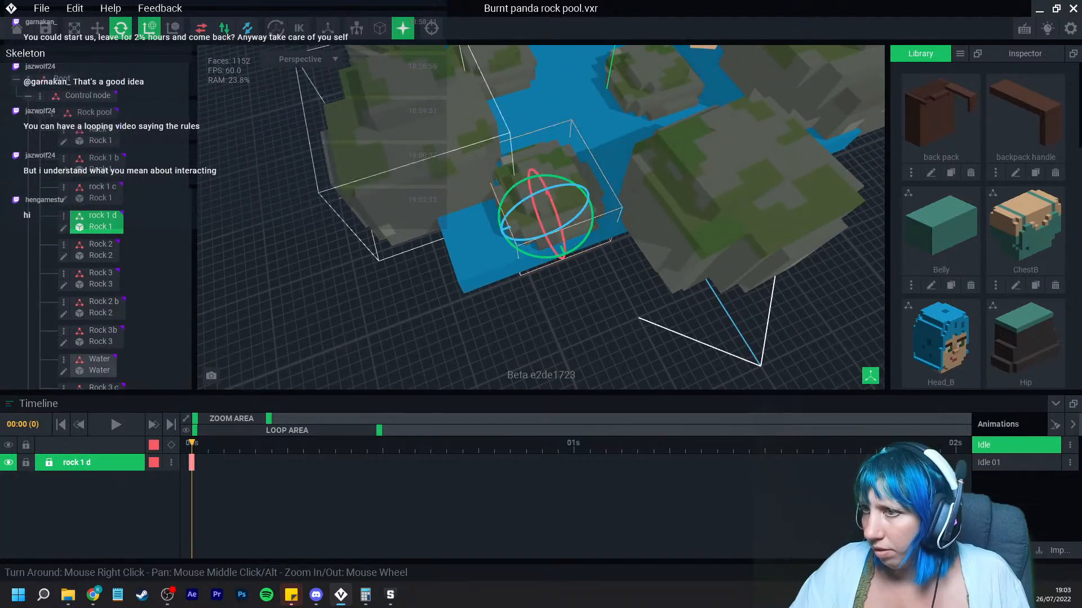
left_click_drag(547, 257, 575, 250)
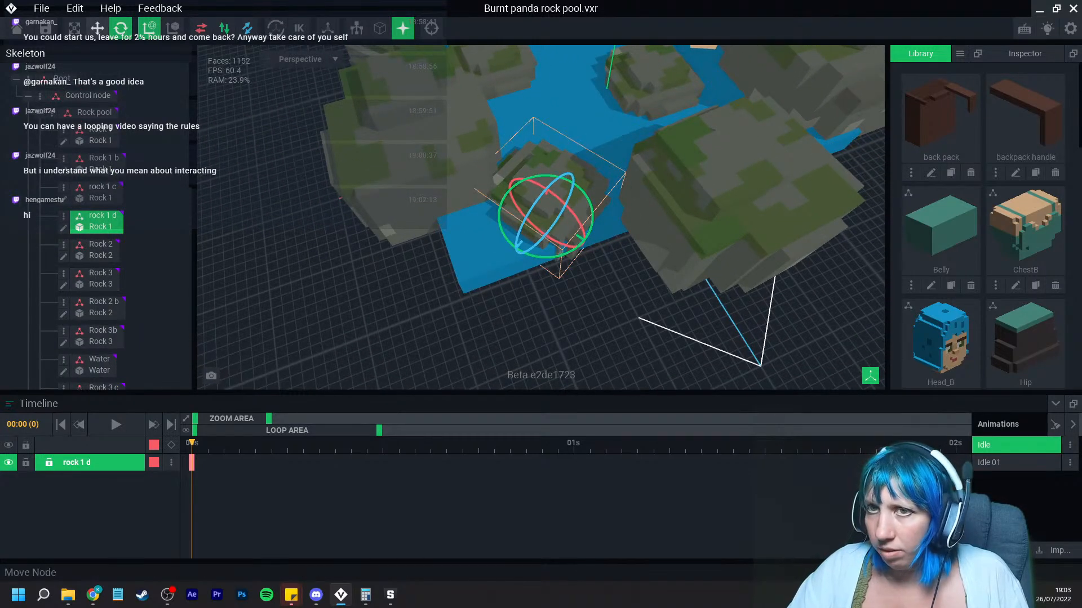
left_click(98, 28)
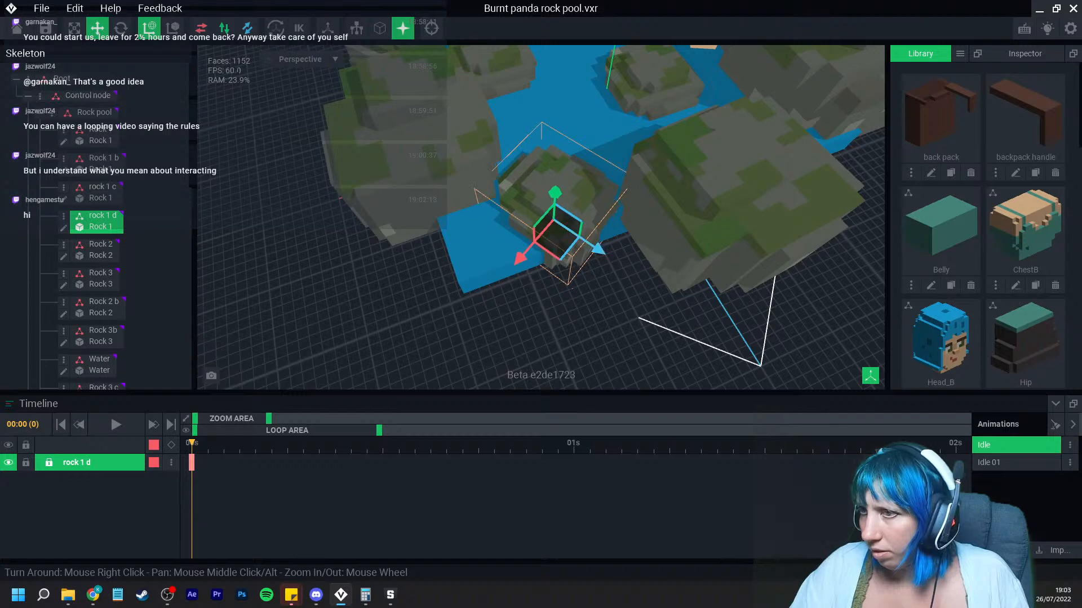
Step: Select the Water node and open its model for voxel editing
left_click(606, 292)
right_click_drag(606, 293, 606, 293)
left_click(503, 266)
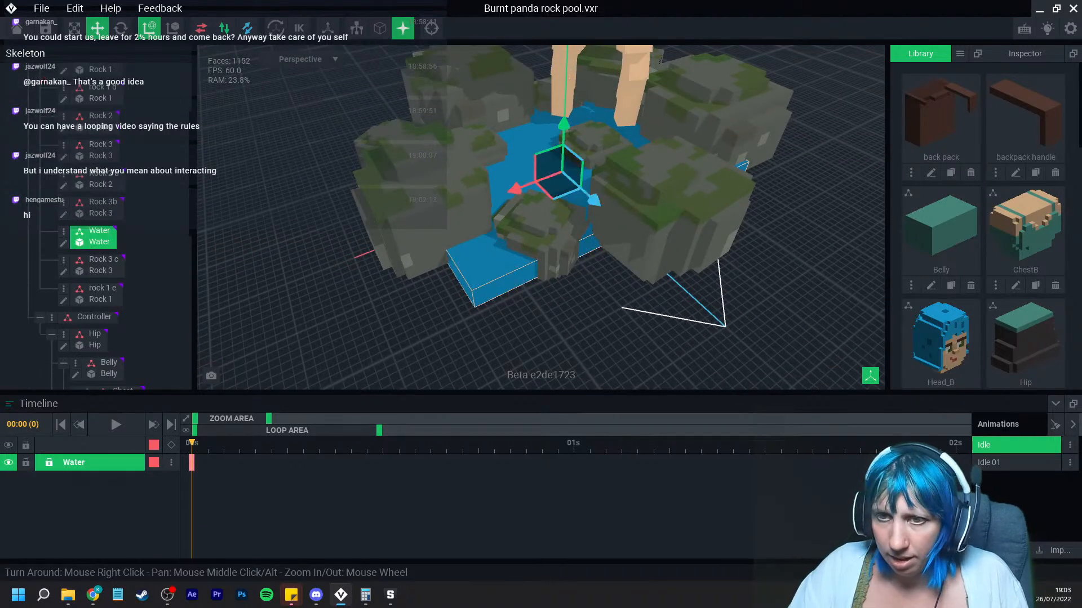
left_click(64, 243)
left_click(561, 28)
right_click_drag(399, 320, 399, 320)
middle_click_drag(399, 320, 552, 192)
scroll(456, 302, "up", 3)
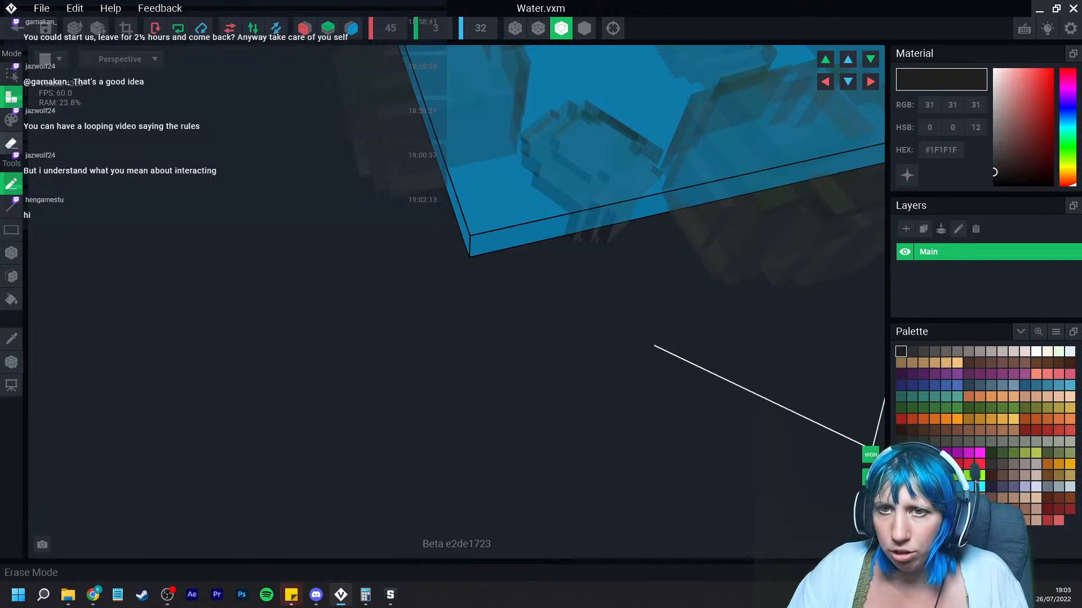
Step: Box-erase a corner notch from the water block and save Water.vxm on closing it
left_click(11, 144)
left_click(11, 253)
mouse_move(454, 172)
left_mouse_down()
mouse_move(532, 220)
mouse_move(531, 235)
left_mouse_up()
right_click_drag(539, 194, 543, 203)
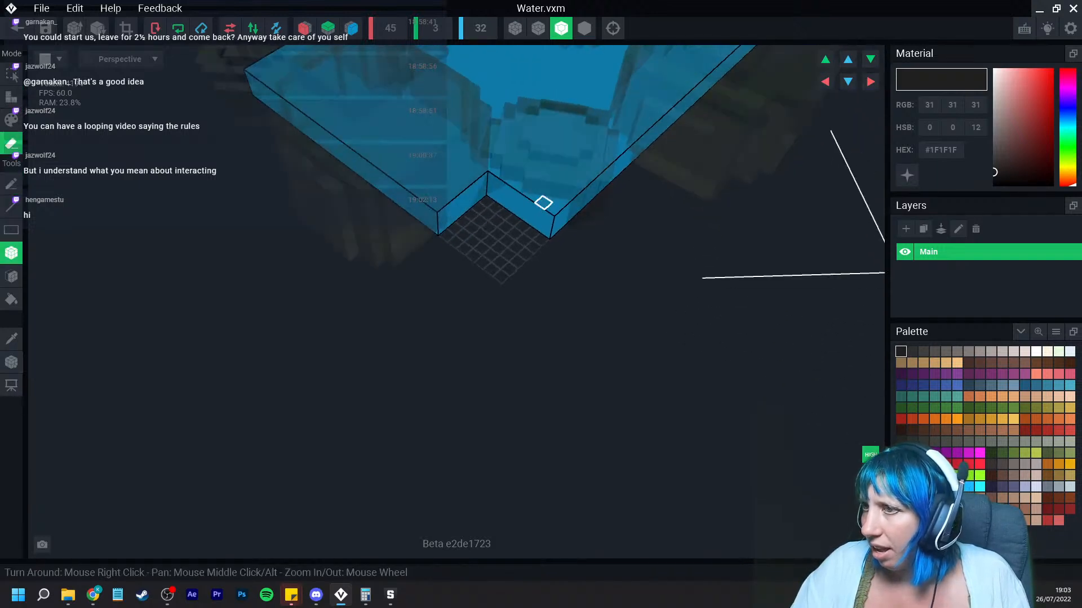
left_click_drag(491, 178, 554, 227)
mouse_move(545, 204)
right_mouse_down()
mouse_move(567, 238)
mouse_move(592, 232)
mouse_move(522, 239)
mouse_move(475, 261)
mouse_move(502, 268)
mouse_move(466, 266)
mouse_move(549, 252)
mouse_move(541, 244)
mouse_move(635, 304)
right_mouse_up()
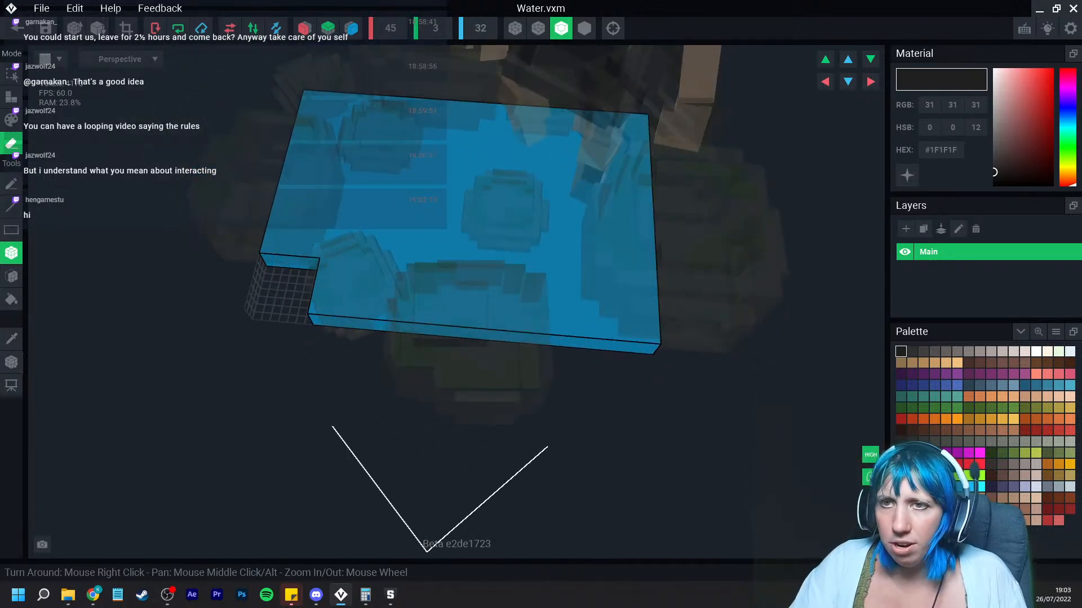
left_click(17, 28)
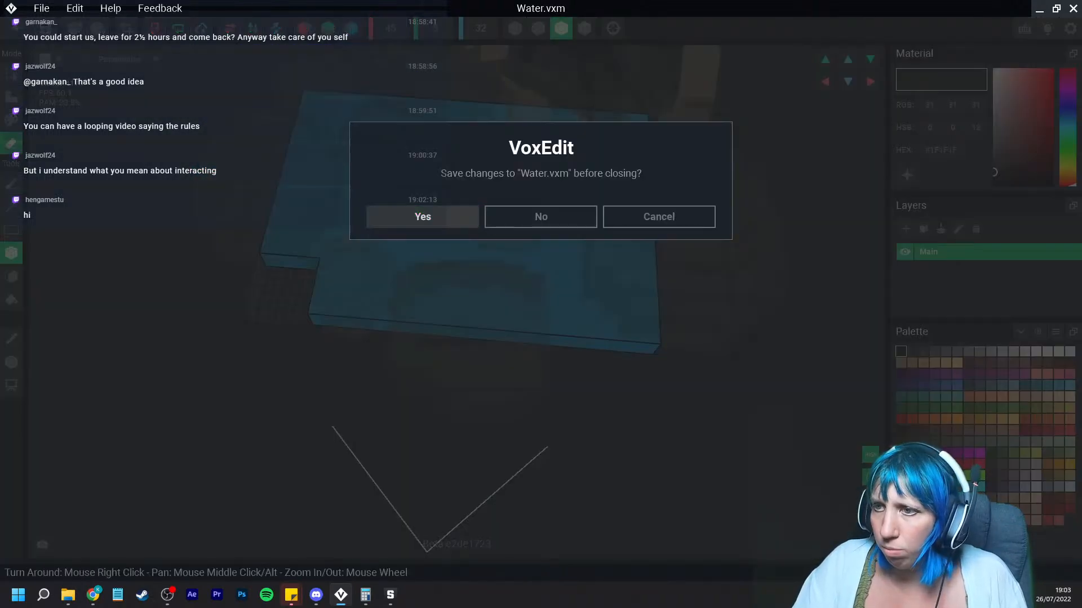
left_click(423, 216)
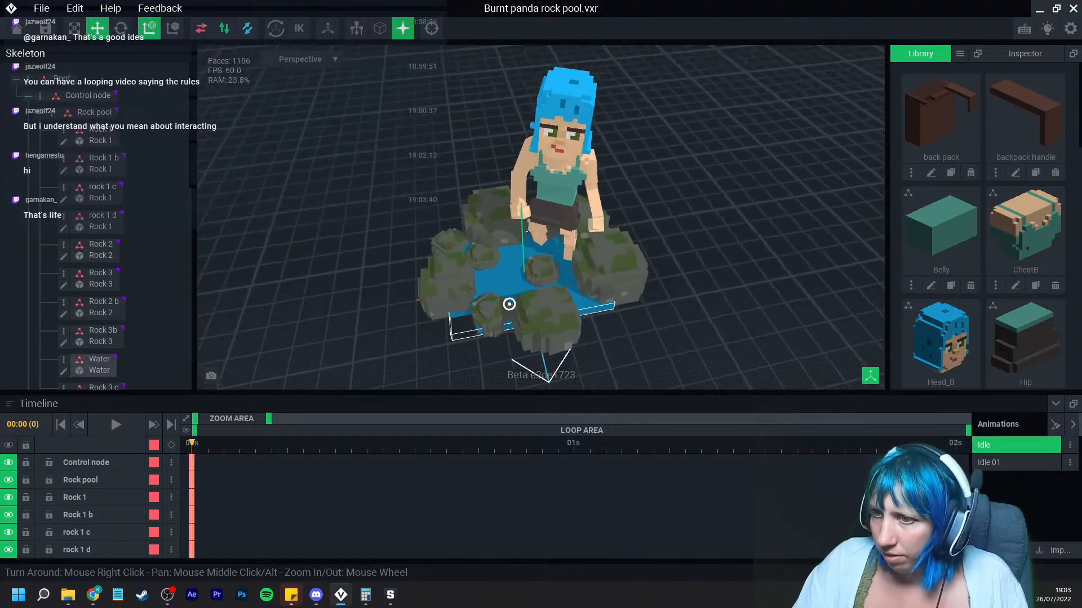
Step: Select the Rock 3b node and move it to a new spot at the pool's edge
right_click_drag(509, 304, 566, 274)
scroll(451, 301, "up", 2)
middle_click_drag(431, 307, 431, 262)
left_click(428, 265)
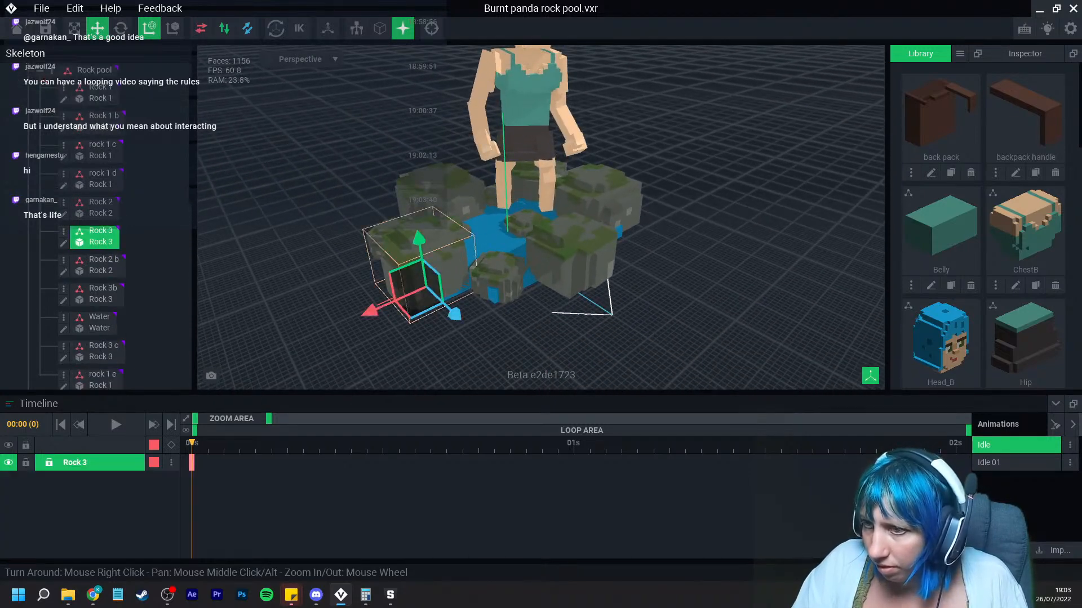
left_click(477, 320)
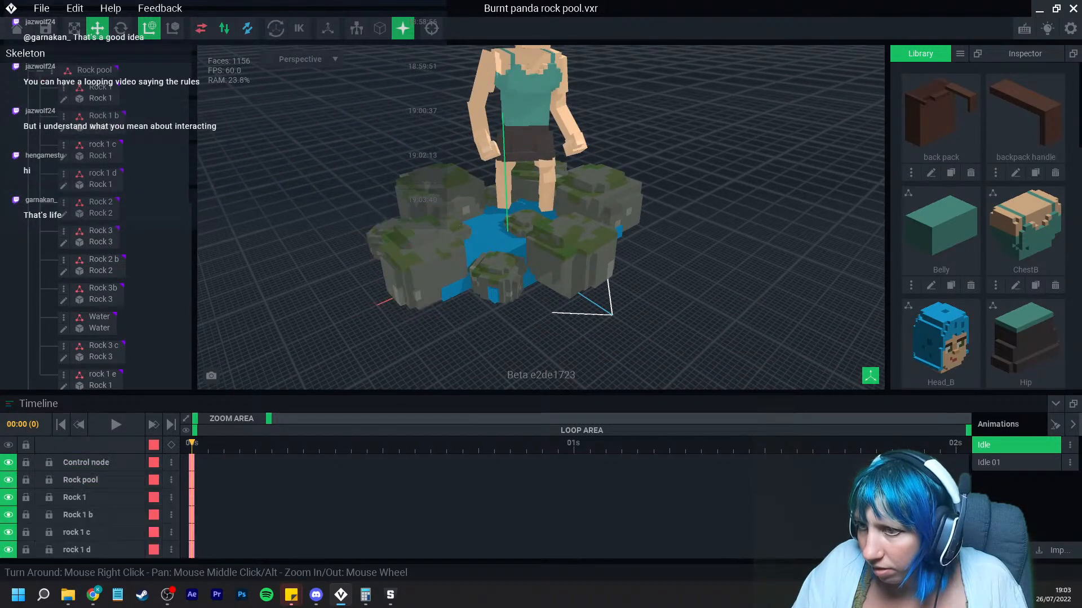
mouse_move(477, 310)
right_mouse_down()
mouse_move(477, 333)
mouse_move(493, 305)
right_mouse_up()
scroll(493, 304, "up", 4)
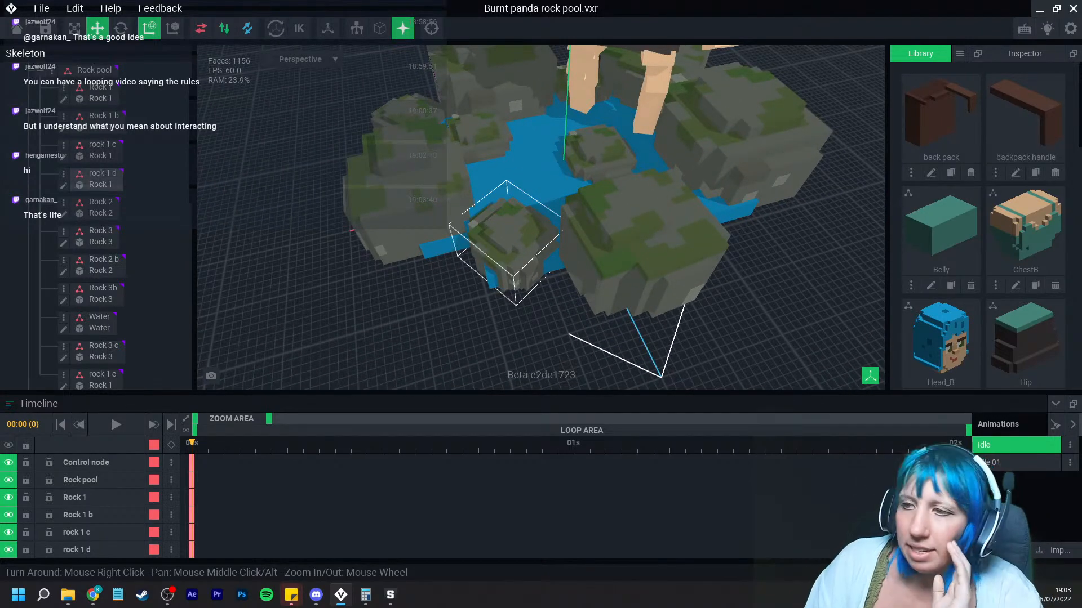
right_click_drag(507, 248, 606, 300)
left_click(606, 299)
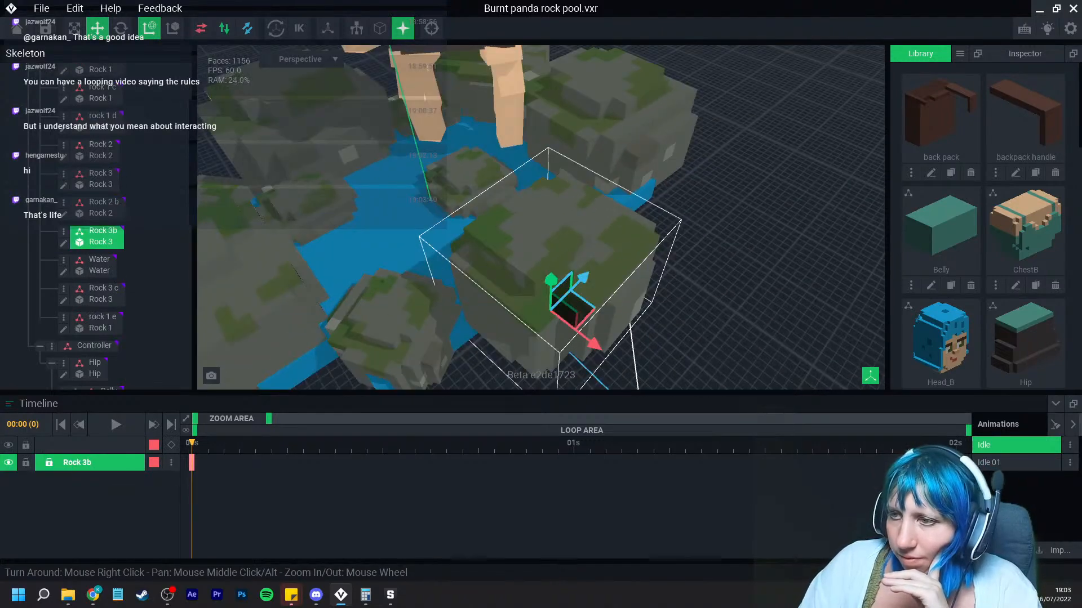
left_click_drag(583, 278, 575, 287)
left_click_drag(585, 352, 589, 356)
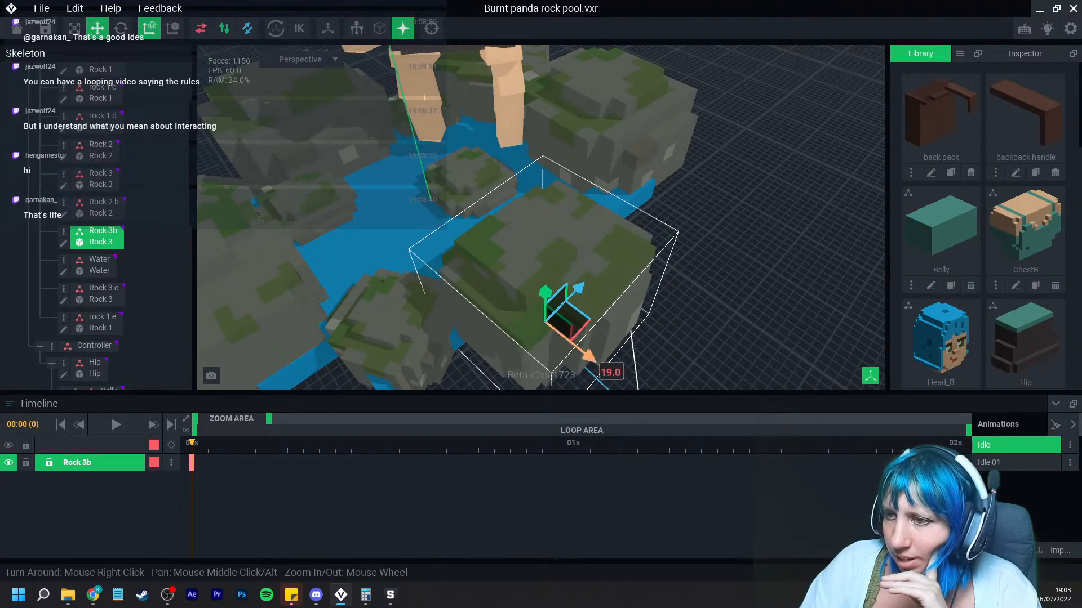
left_click_drag(580, 289, 575, 296)
right_click_drag(631, 307, 563, 284)
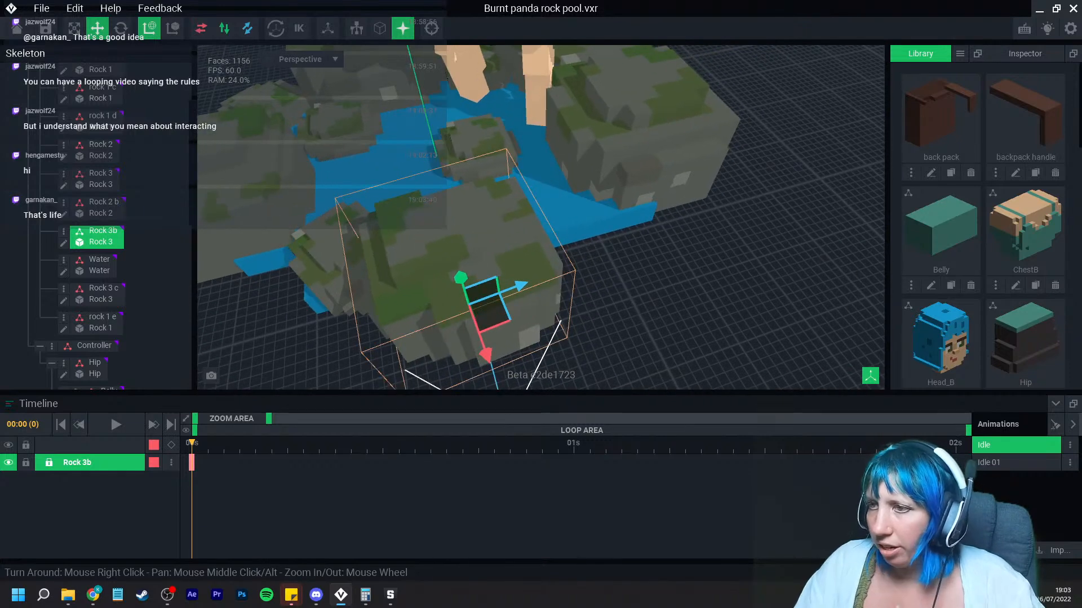
Step: Duplicate the Rock 3b node, naming the copy Rock 3 d
left_click(63, 231)
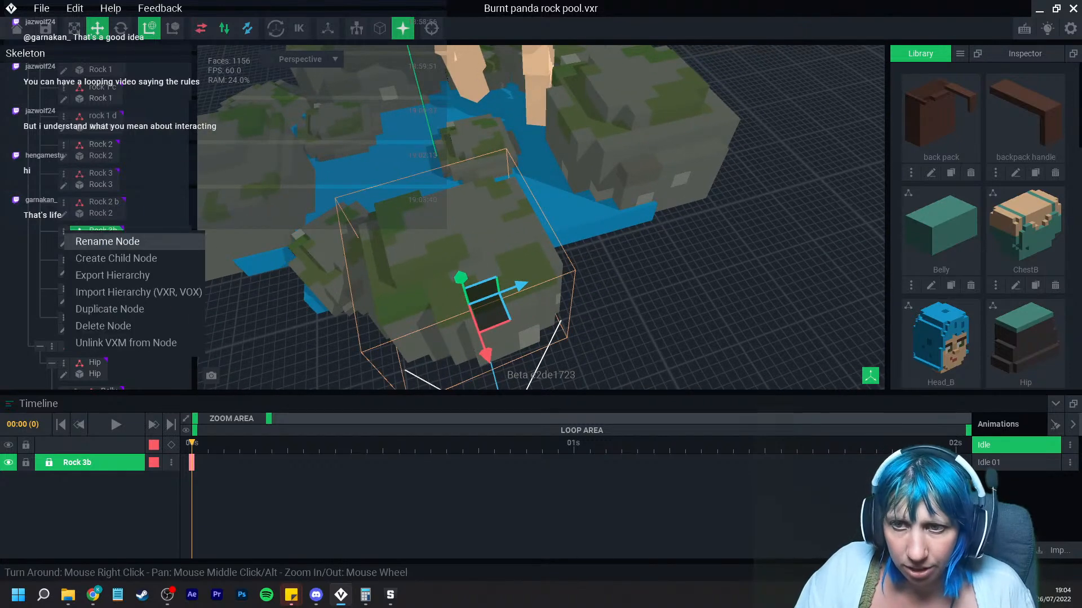
left_click(110, 309)
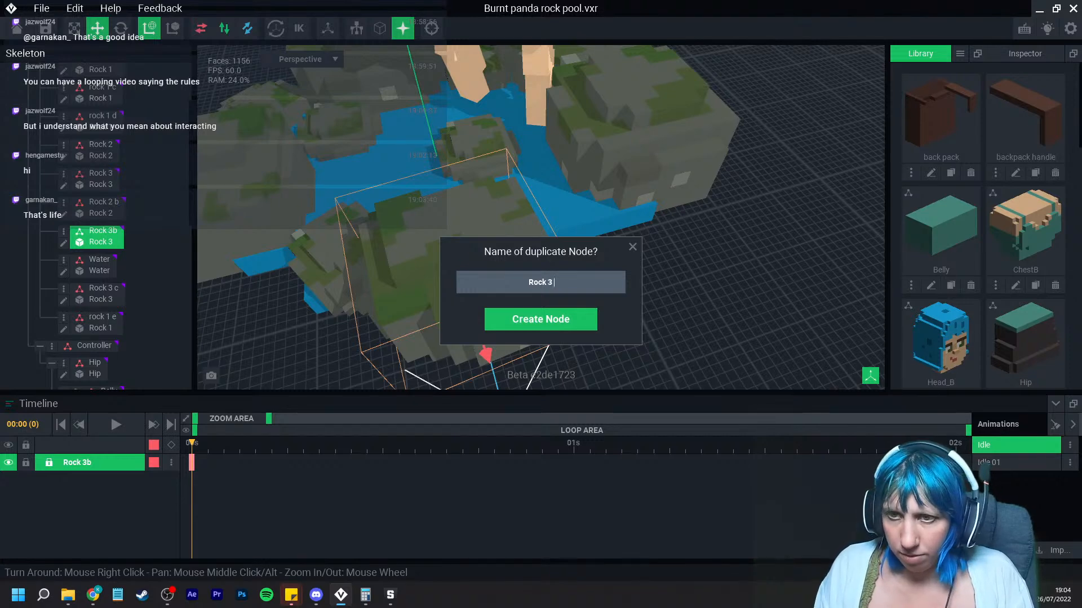
type("Rock 3 d")
key("Return")
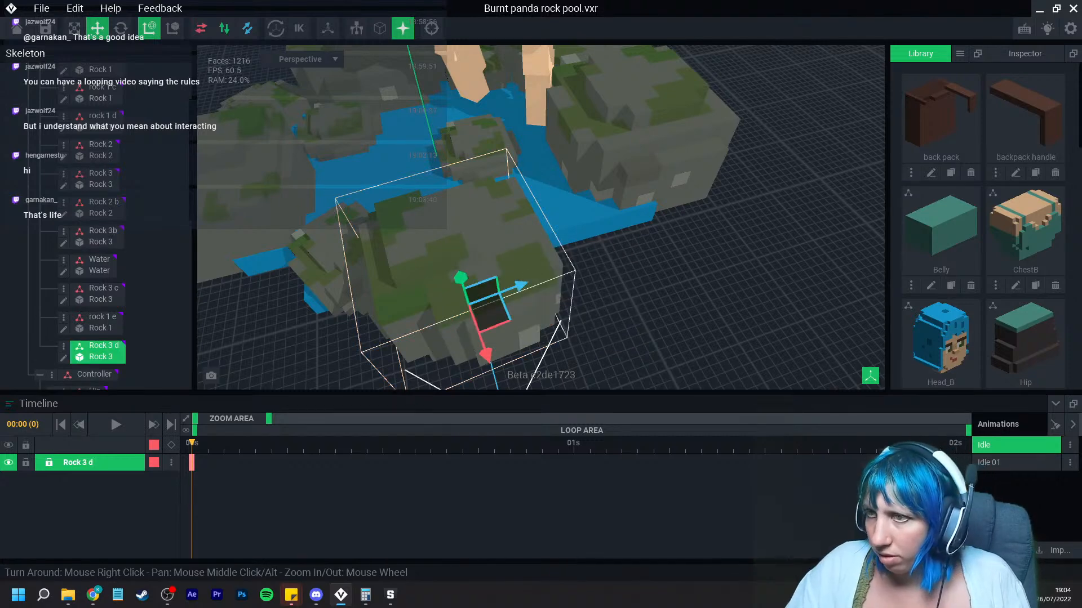
Step: Move the Rock 3 d node aside and rotate it slightly
left_click_drag(520, 286, 648, 260)
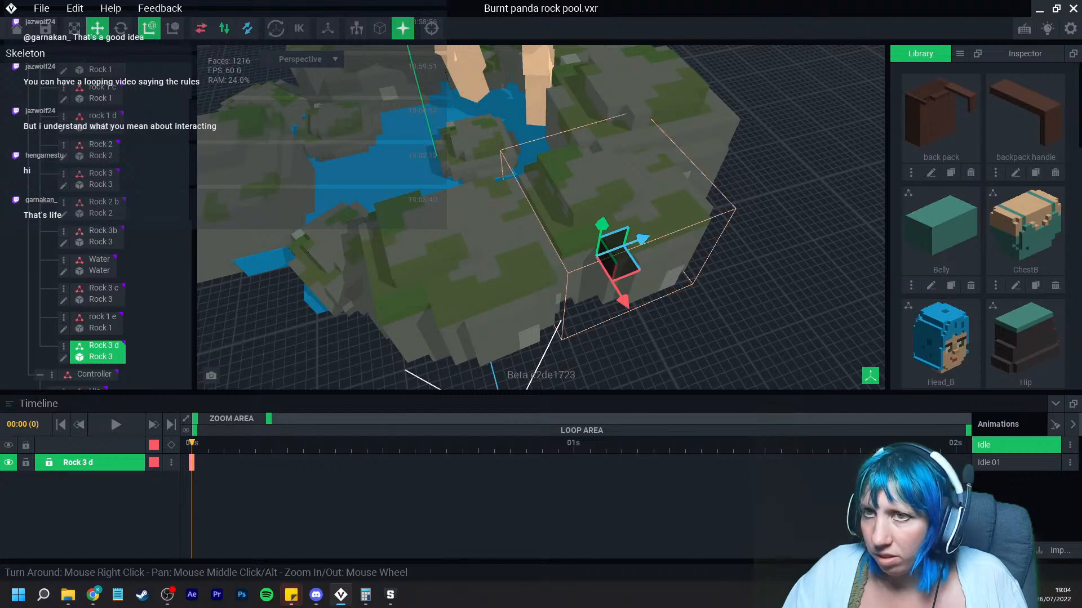
left_click(121, 28)
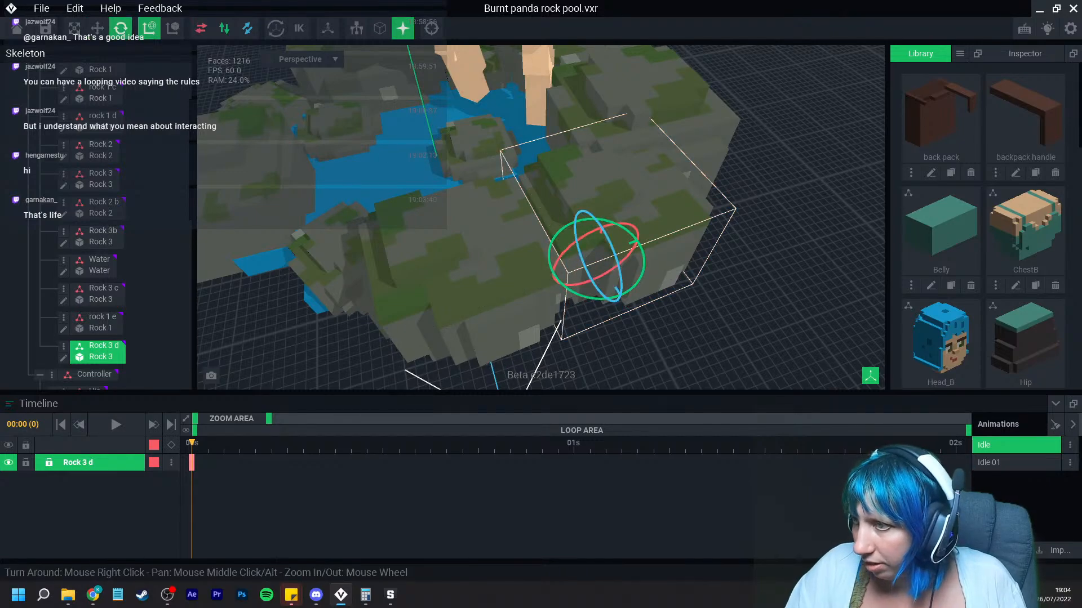
left_click_drag(604, 299, 656, 299)
right_click_drag(656, 302, 428, 242)
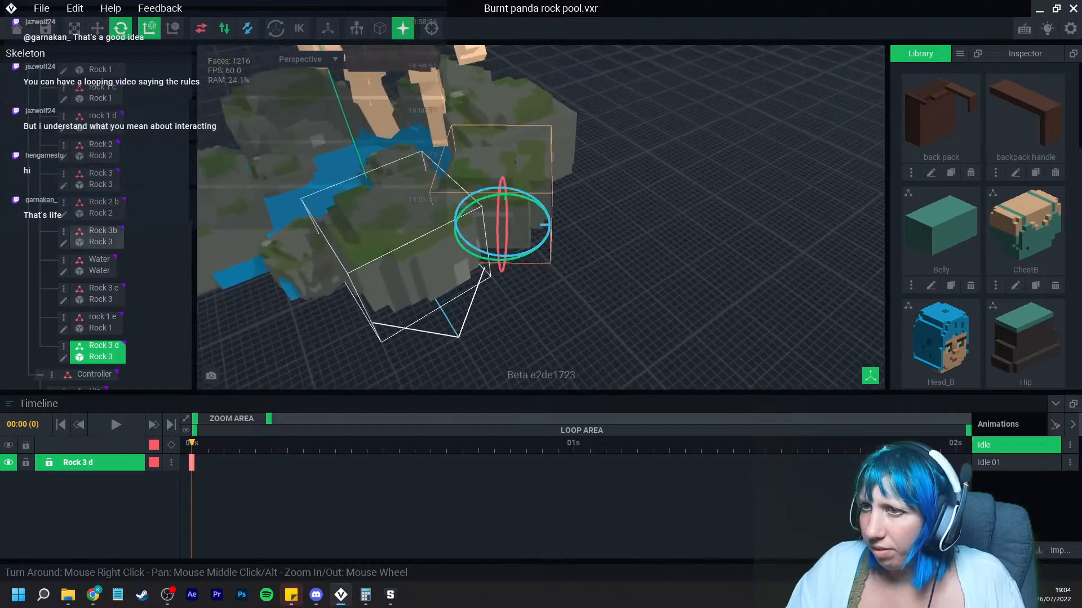
Step: Delete the back pack and backpack handle models from the library
scroll(983, 225, "down", 10)
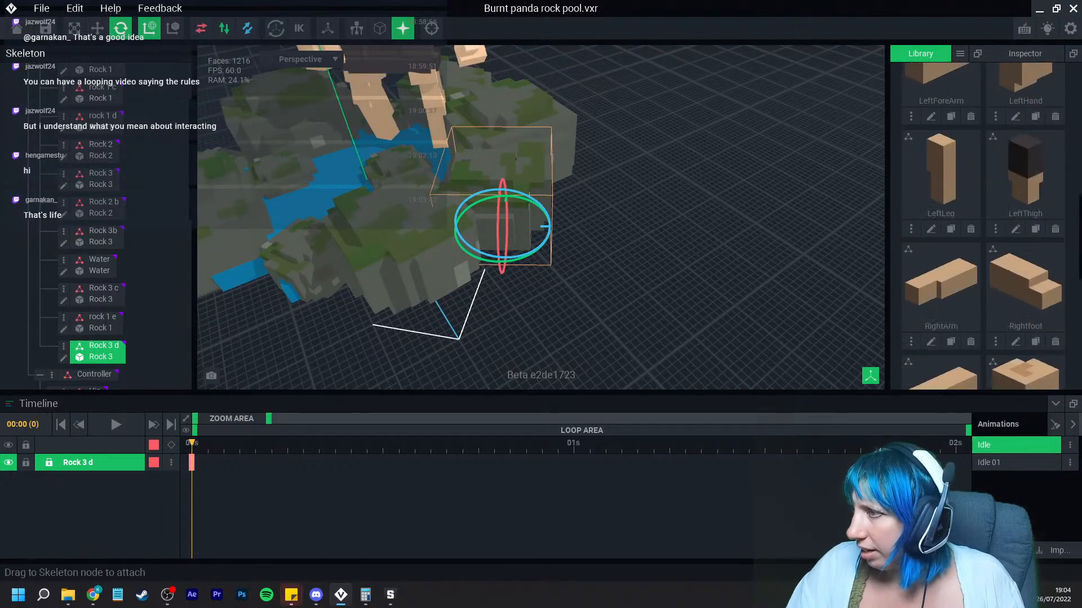
scroll(970, 214, "up", 8)
left_click(970, 172)
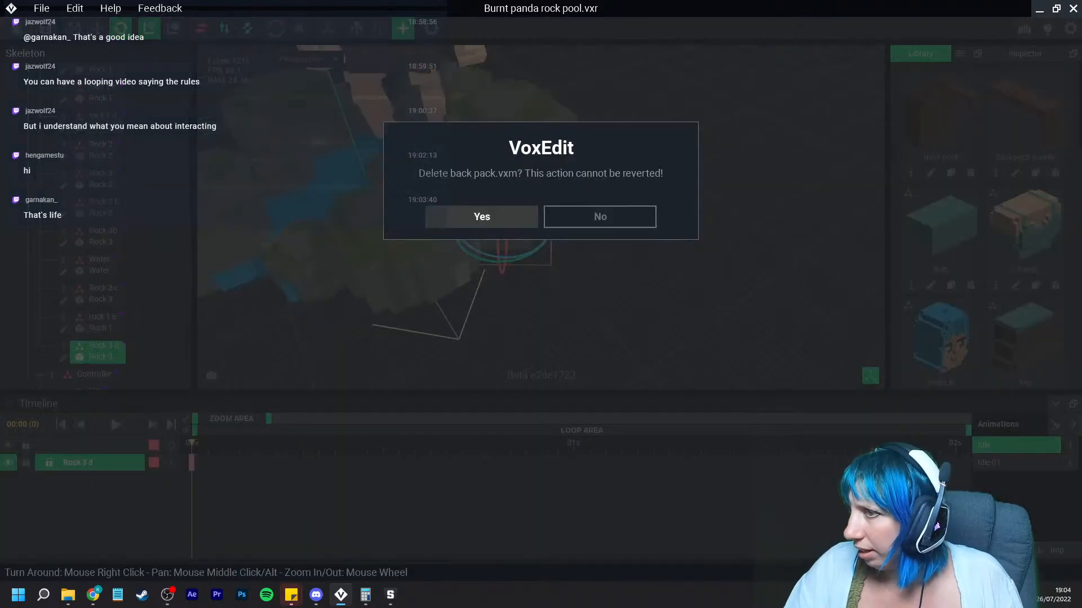
left_click(482, 216)
left_click(970, 172)
left_click(482, 216)
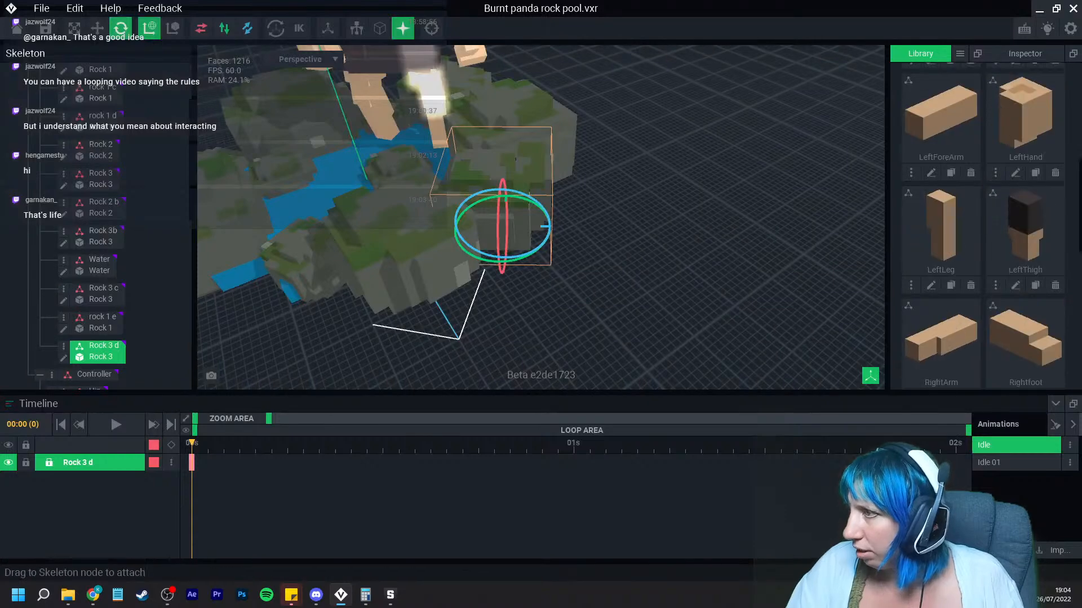
Step: Clone the Rock 3 model in the library as Rock 4
scroll(1008, 226, "down", 6)
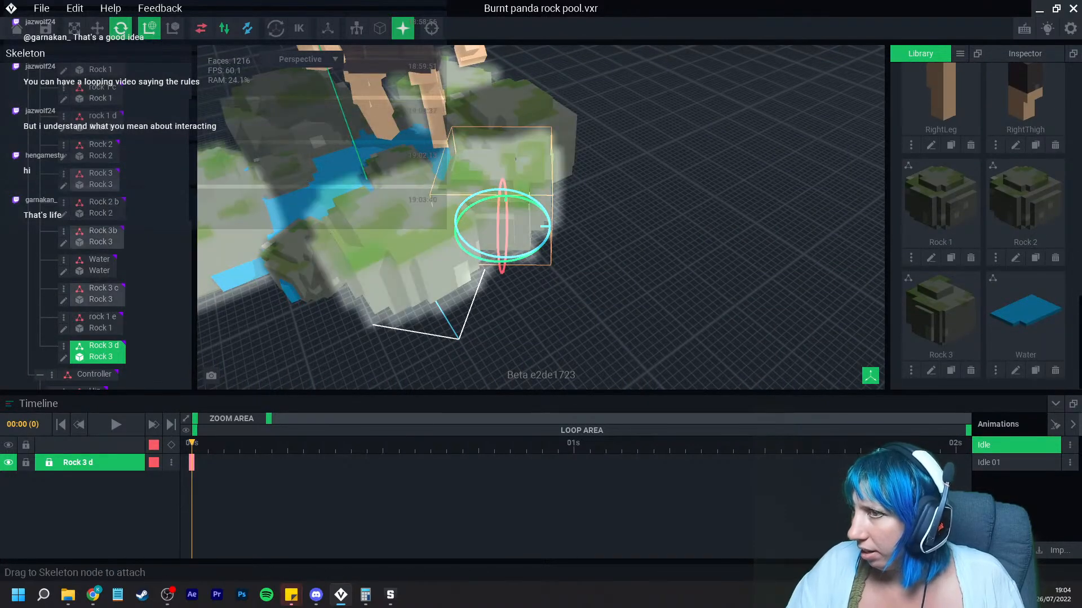
left_click(951, 370)
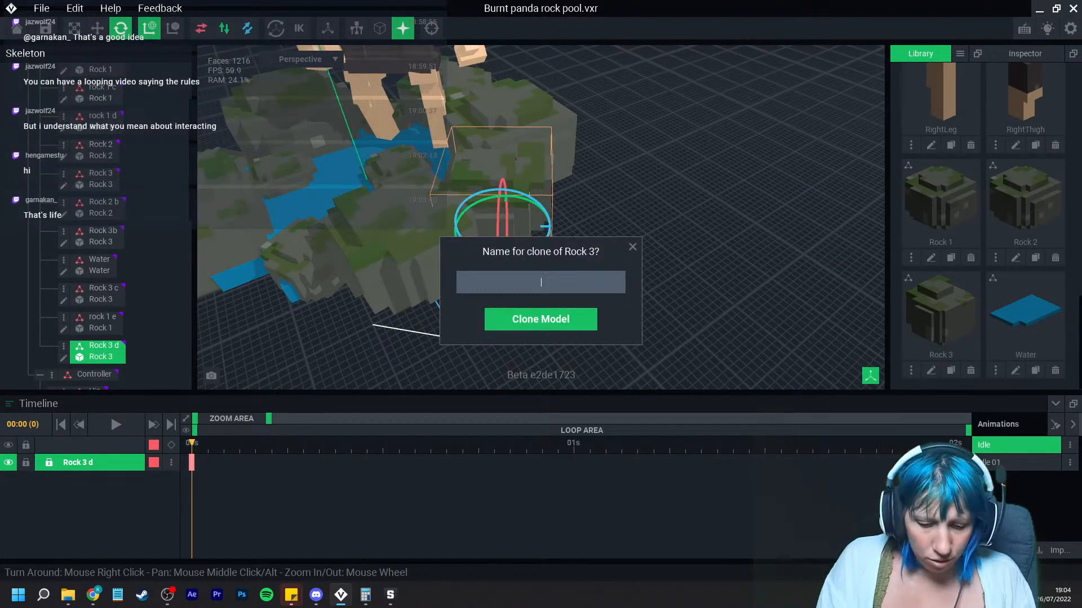
type("Rock 4")
key("Return")
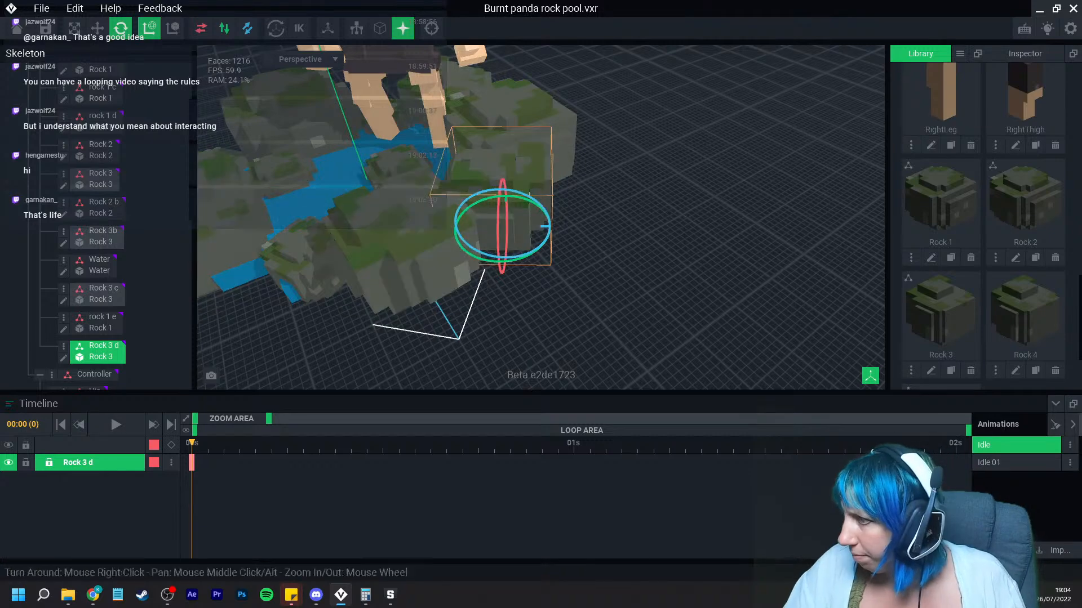
Step: Open the Rock 4 model for voxel editing and box-erase voxels from its sides and corners
left_click(1015, 370)
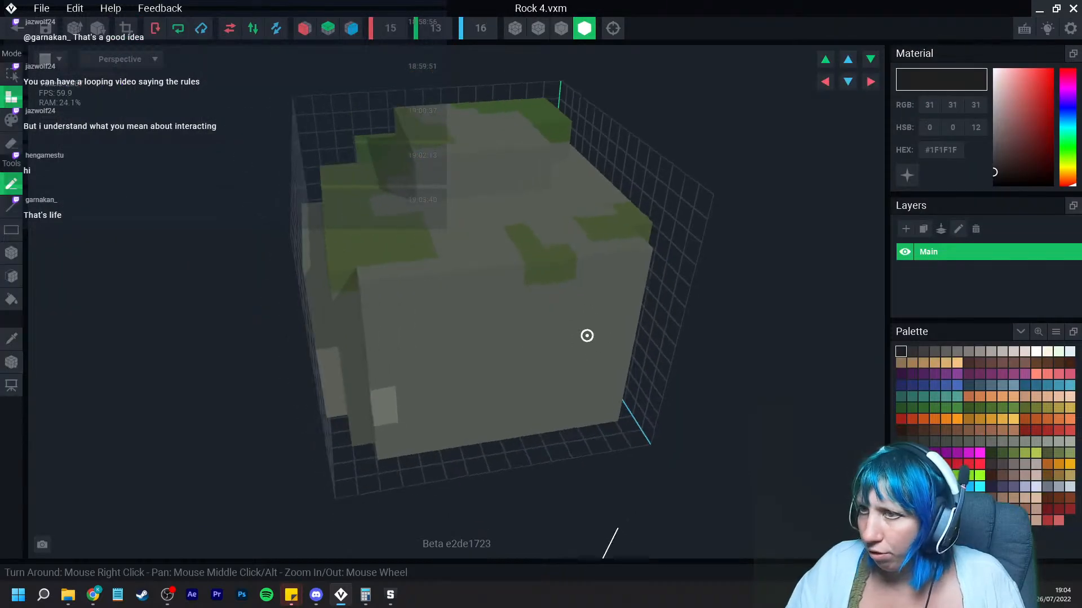
left_click(561, 28)
scroll(479, 299, "down", 2)
right_click_drag(477, 301, 580, 307)
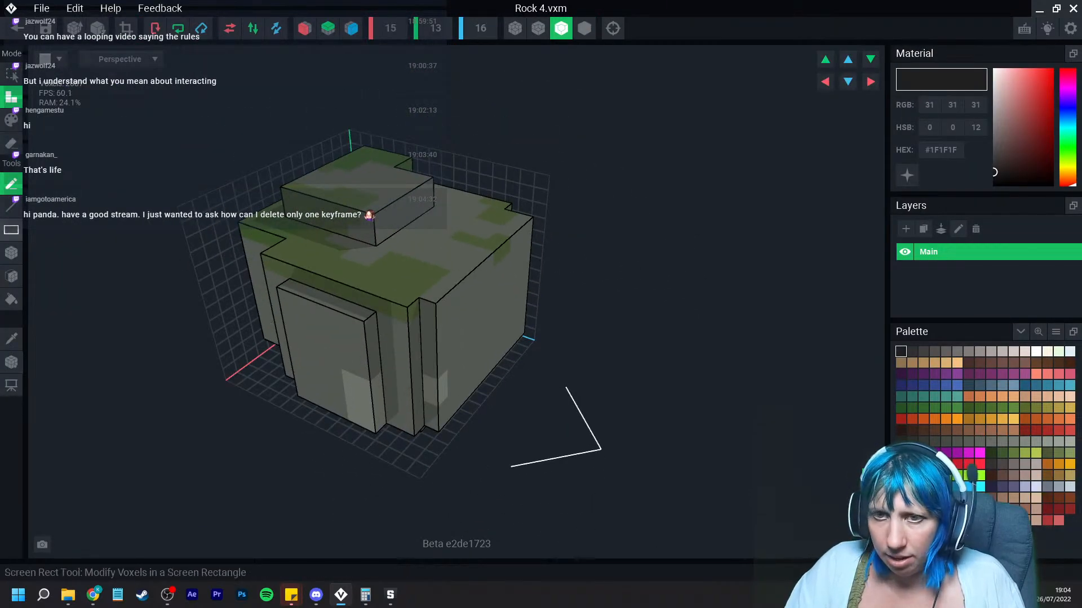
left_click(11, 253)
left_click(11, 143)
right_click_drag(326, 277, 379, 240)
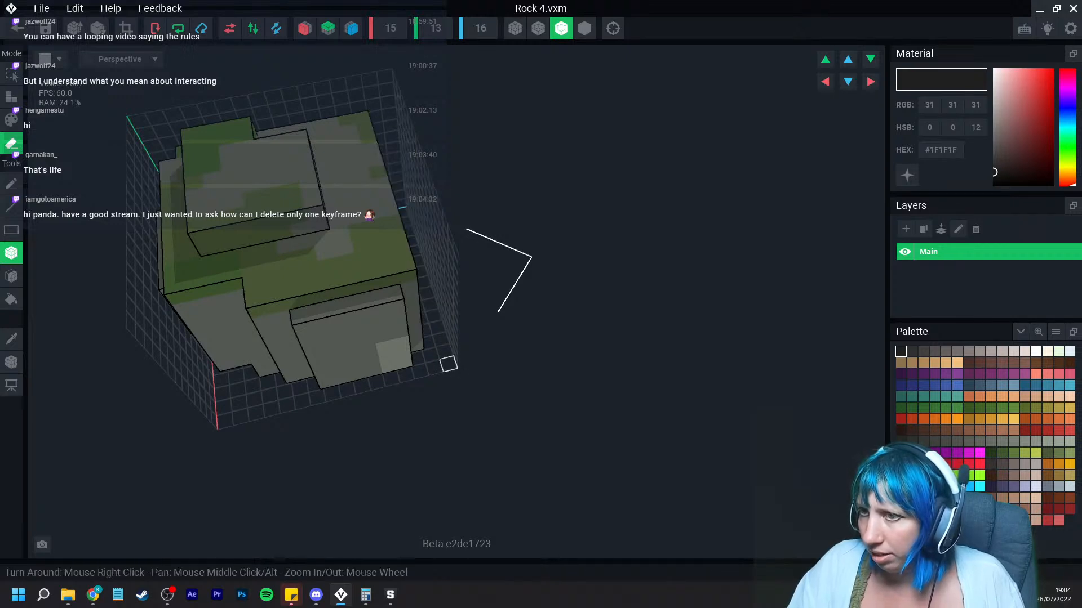
mouse_move(447, 362)
right_mouse_down()
mouse_move(408, 289)
mouse_move(394, 229)
right_mouse_up()
left_click_drag(393, 197, 415, 322)
right_click_drag(454, 316, 484, 304)
left_click_drag(589, 245, 572, 354)
left_click_drag(555, 359, 432, 330)
mouse_move(505, 358)
right_mouse_down()
mouse_move(513, 343)
mouse_move(479, 344)
right_mouse_up()
mouse_move(458, 301)
left_mouse_down()
mouse_move(376, 405)
mouse_move(369, 395)
left_mouse_up()
mouse_move(501, 388)
right_mouse_down()
mouse_move(449, 374)
mouse_move(500, 398)
right_mouse_up()
middle_click_drag(468, 315, 482, 421)
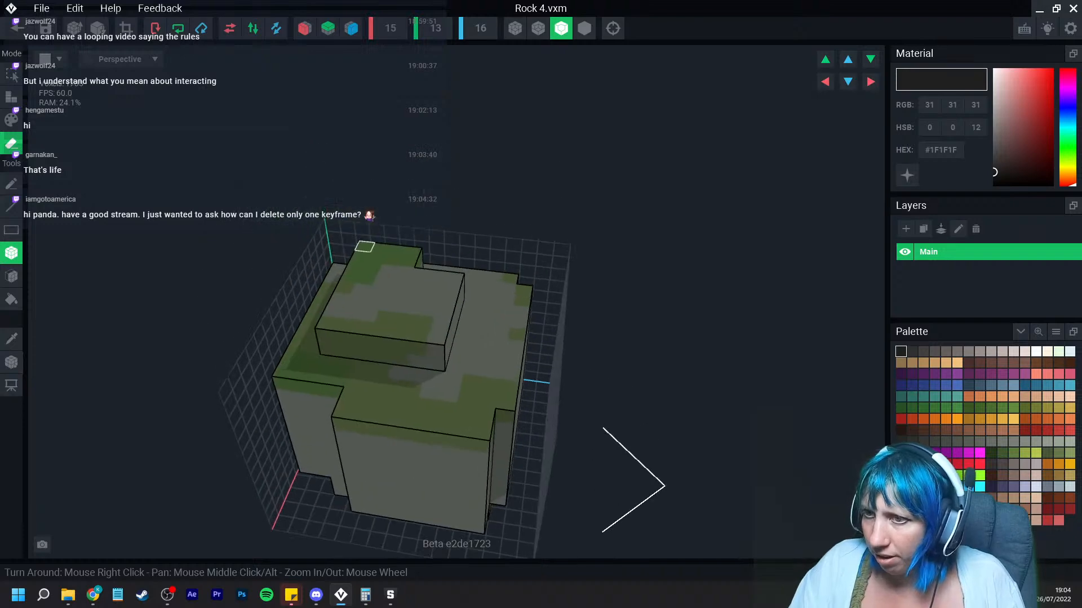
Step: Continue box-erasing Rock 4's top and edges to reshape it into a lower, stepped rock
left_click_drag(364, 246, 442, 339)
right_click_drag(377, 330, 406, 322)
left_click_drag(338, 261, 445, 347)
mouse_move(407, 361)
right_mouse_down()
mouse_move(399, 338)
mouse_move(261, 410)
right_mouse_up()
left_click_drag(261, 411, 346, 439)
right_click_drag(346, 439, 345, 435)
left_click_drag(362, 281, 569, 402)
mouse_move(401, 280)
left_mouse_down()
mouse_move(555, 271)
mouse_move(622, 441)
left_mouse_up()
scroll(528, 423, "down", 3)
right_click_drag(528, 423, 511, 368)
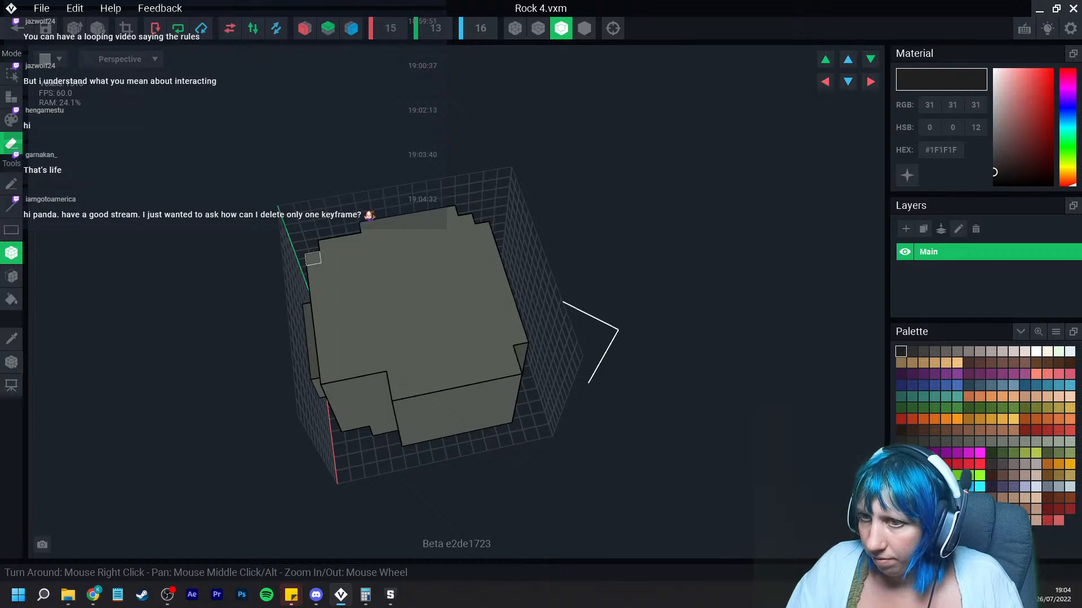
mouse_move(312, 258)
left_mouse_down()
mouse_move(361, 381)
mouse_move(330, 375)
left_mouse_up()
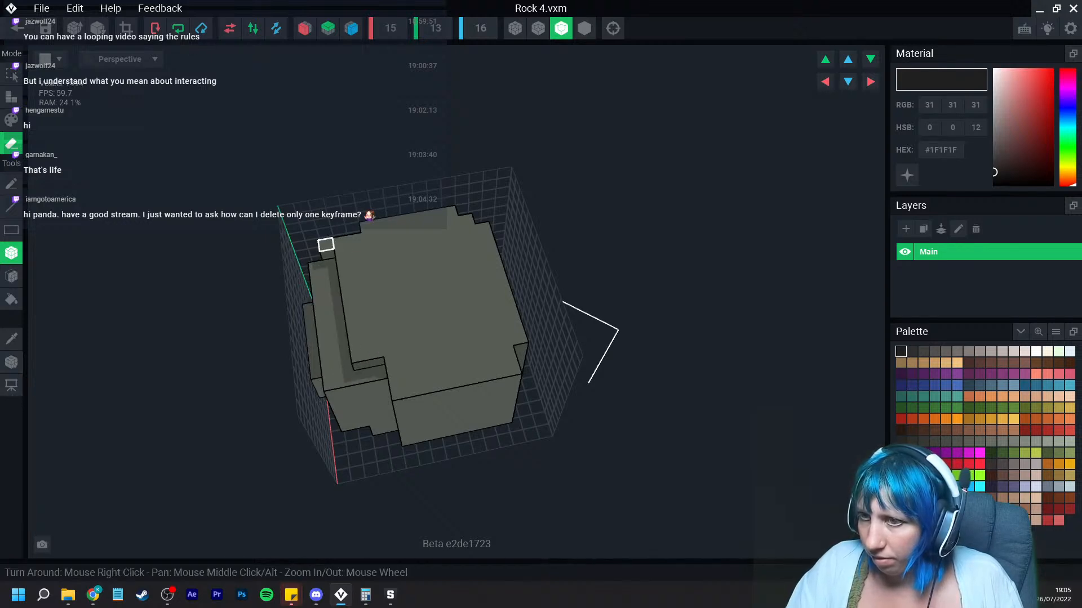
mouse_move(326, 245)
left_mouse_down()
mouse_move(447, 214)
mouse_move(367, 231)
left_mouse_up()
left_click_drag(462, 251, 517, 345)
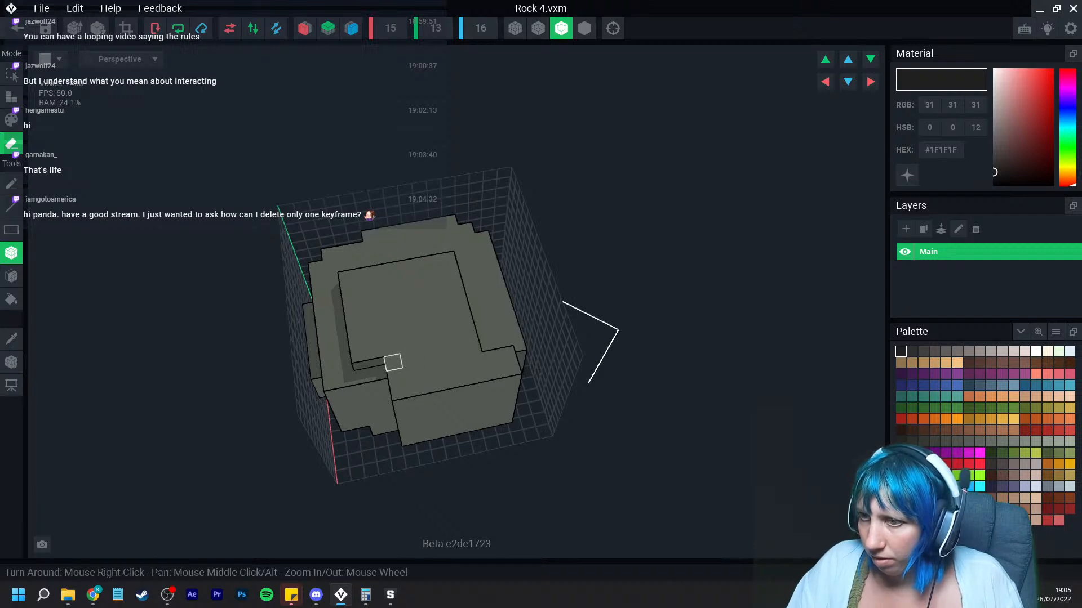
mouse_move(394, 362)
left_mouse_down()
mouse_move(507, 363)
mouse_move(490, 365)
left_mouse_up()
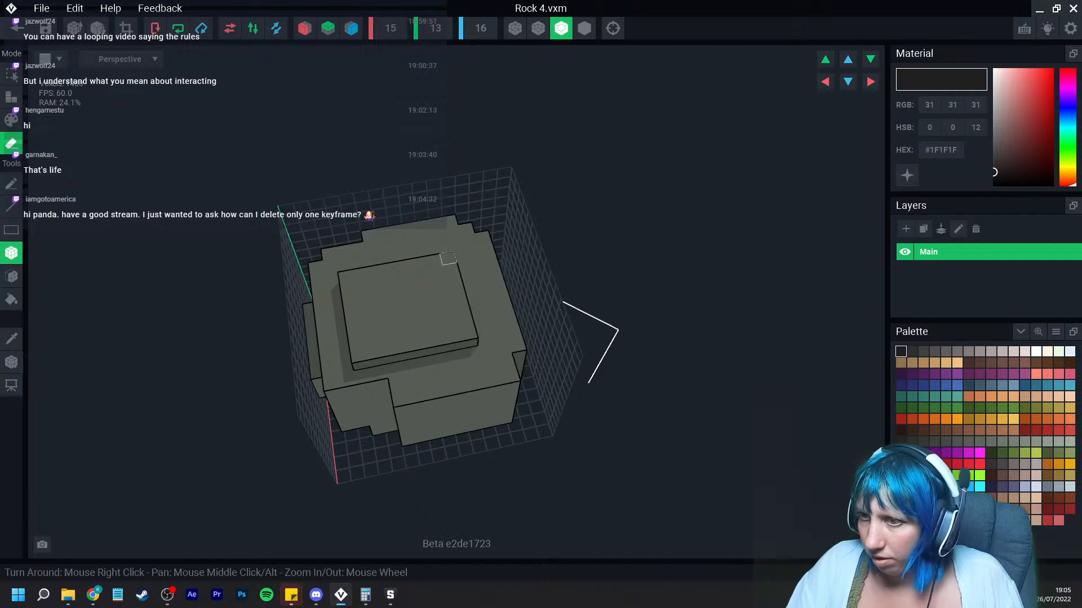
left_click_drag(448, 259, 470, 337)
left_click_drag(359, 355, 452, 341)
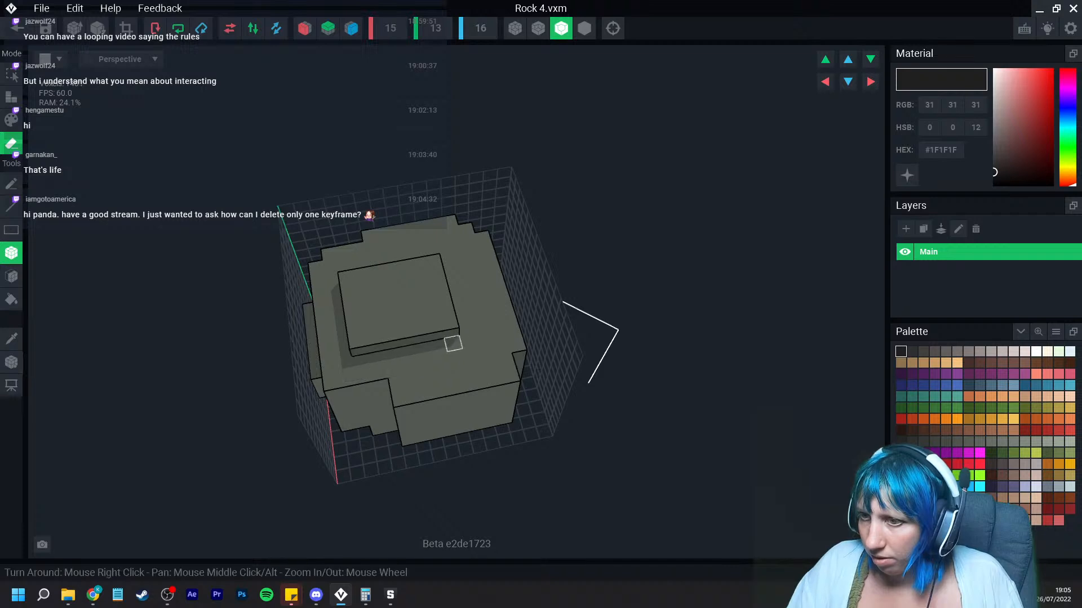
right_click_drag(453, 342, 445, 325)
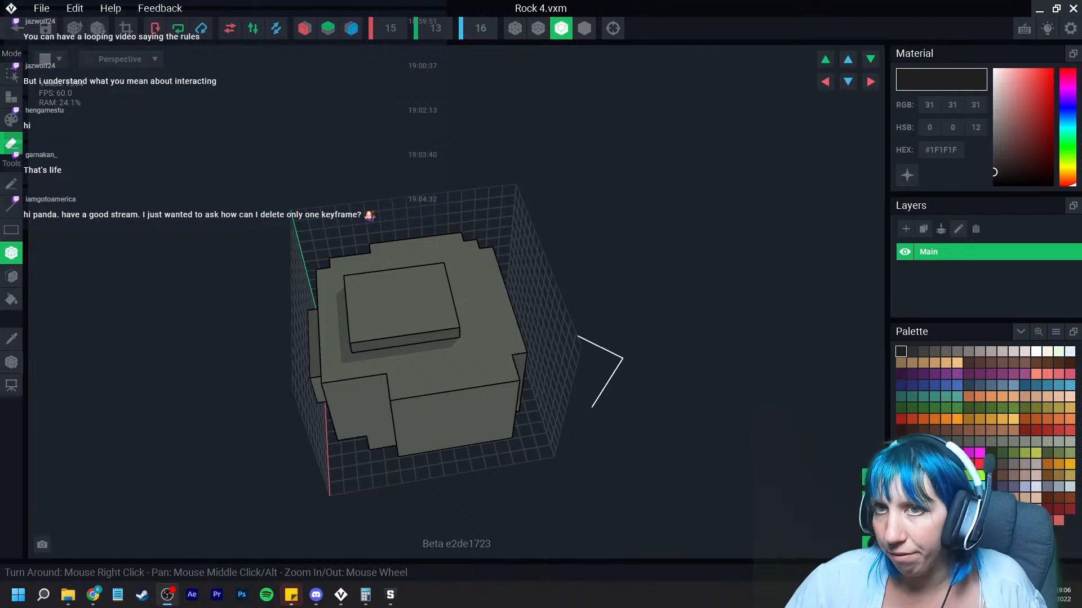
Step: Close the Rock 4 model editor, saving the model
left_click(341, 595)
left_click(17, 28)
left_click(422, 217)
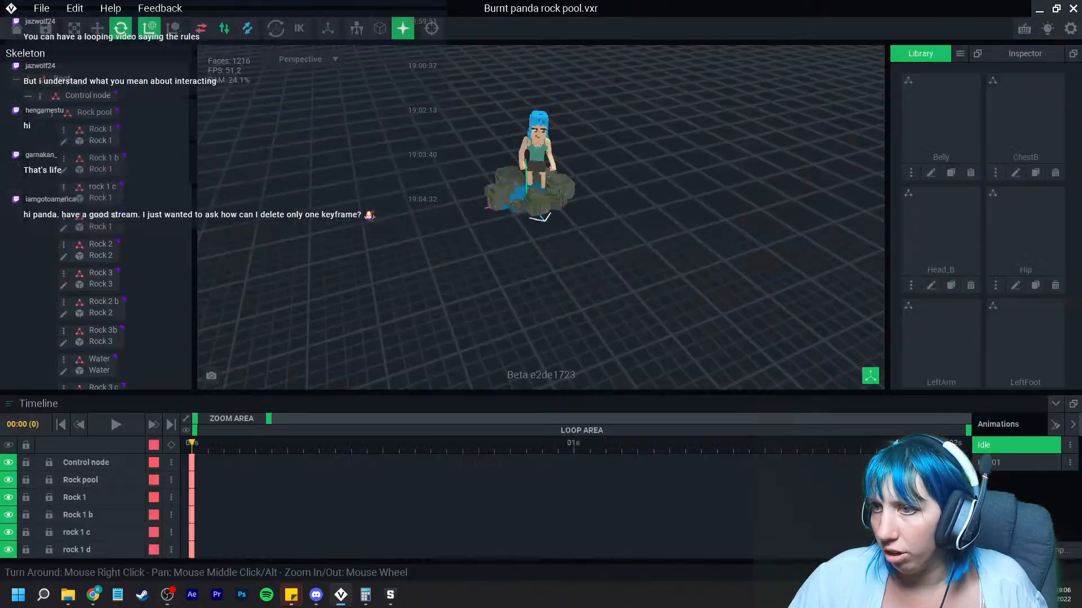
Step: Save the rock pool animation file
scroll(541, 217, "up", 3)
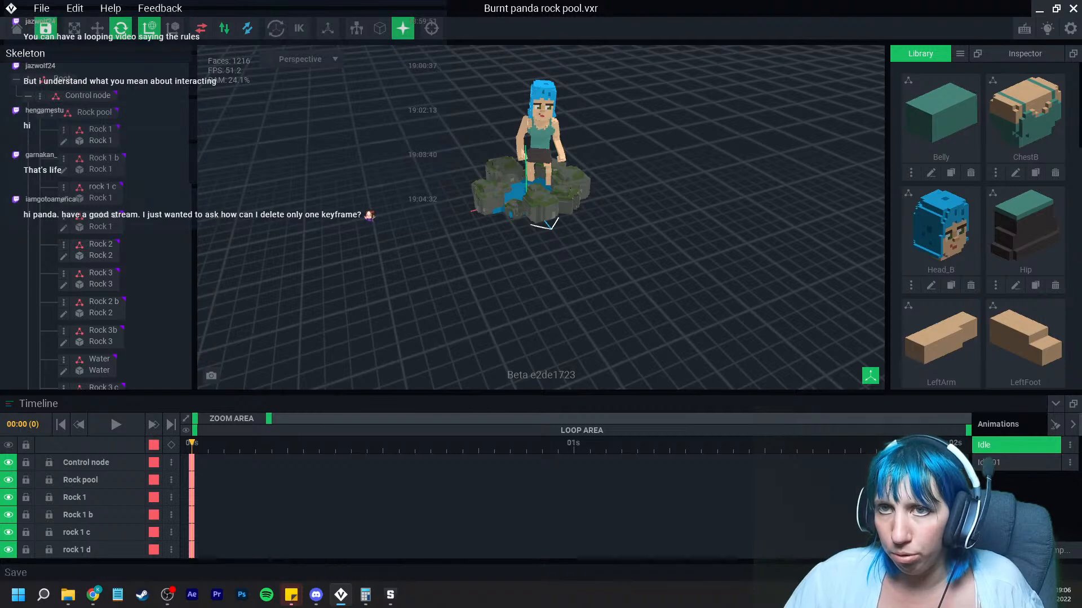
left_click(17, 28)
left_click(659, 216)
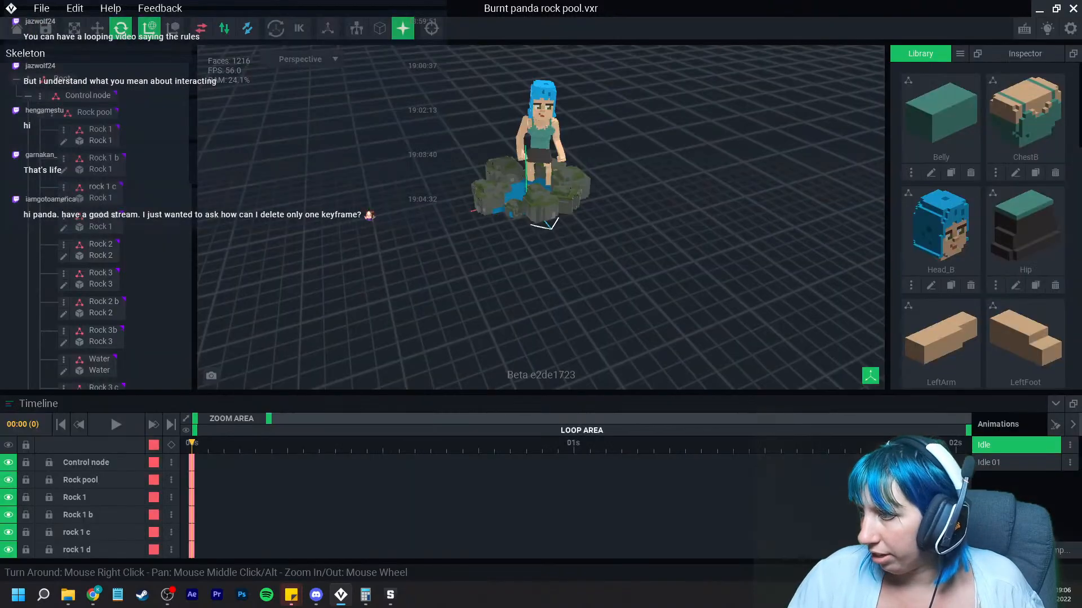
Step: Select the avatar's Chest node and delete its keyframe at about 2 s on the timeline
left_click(541, 129)
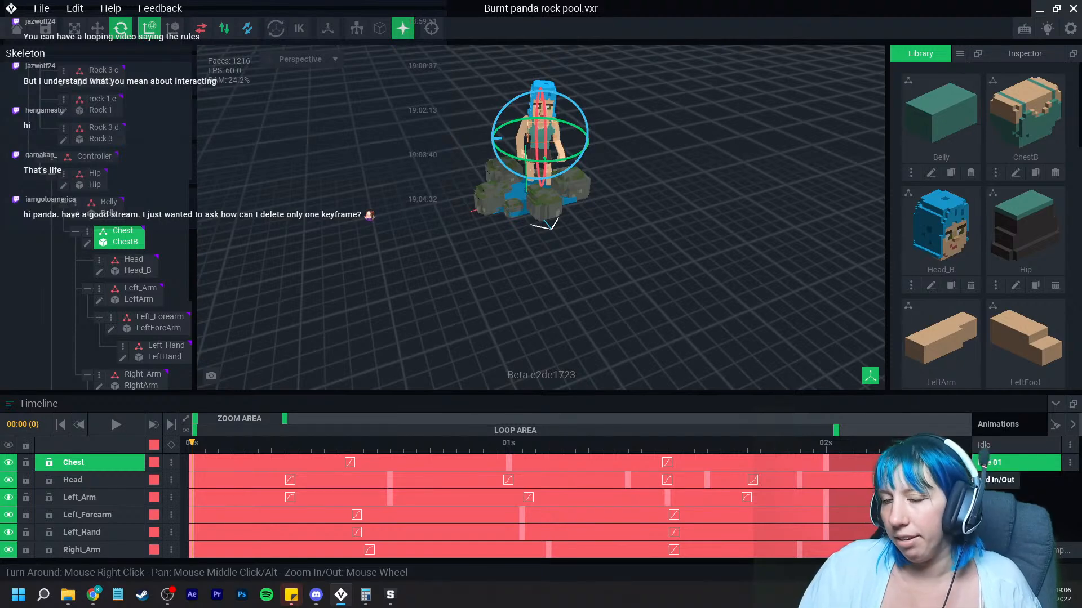
left_click(826, 463)
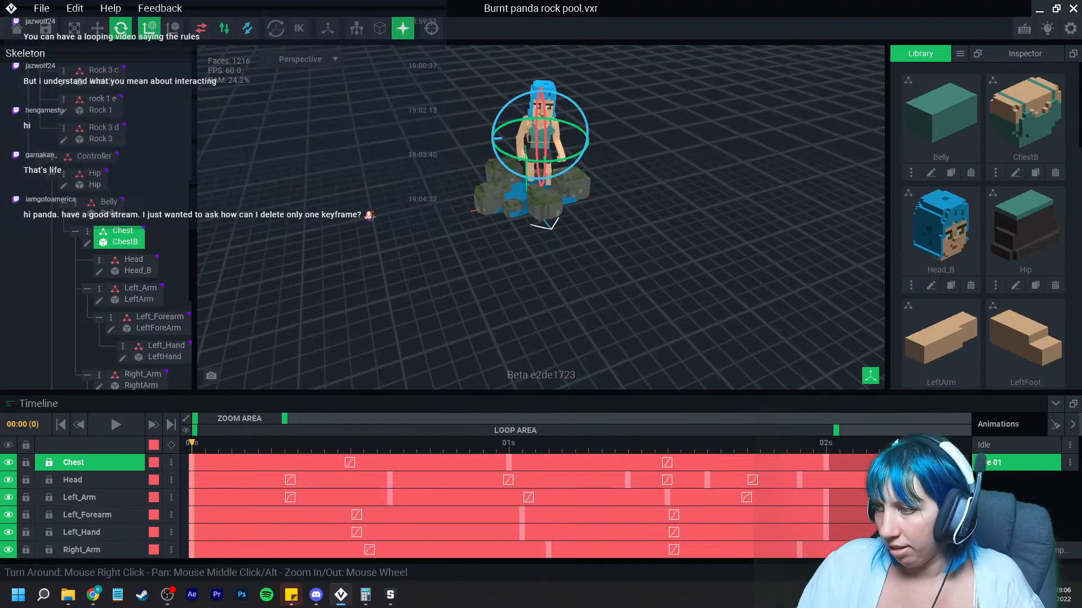
key("Delete")
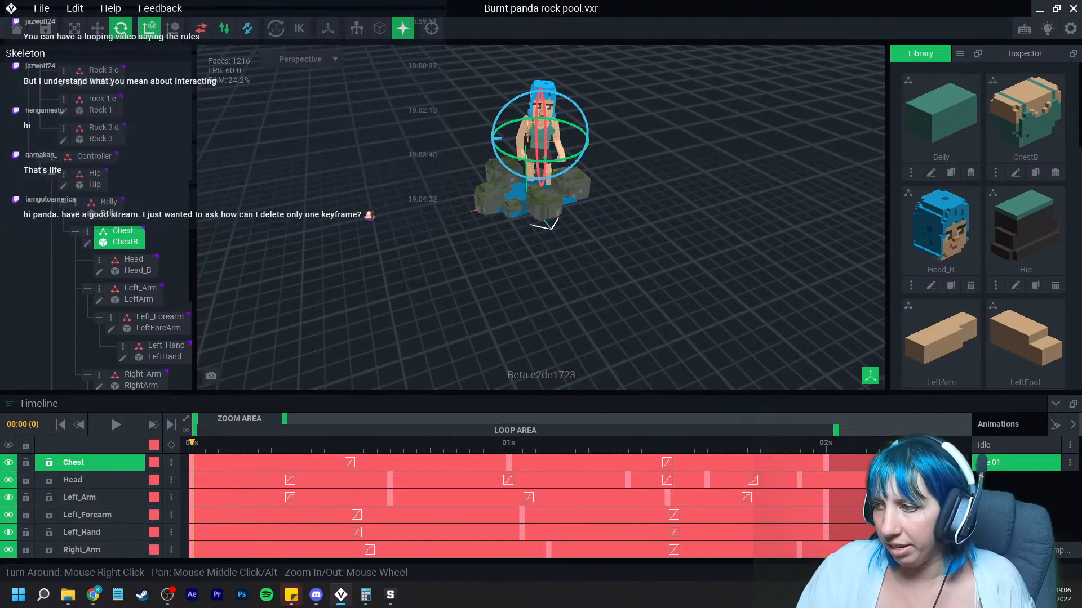
scroll(580, 501, "down", 3)
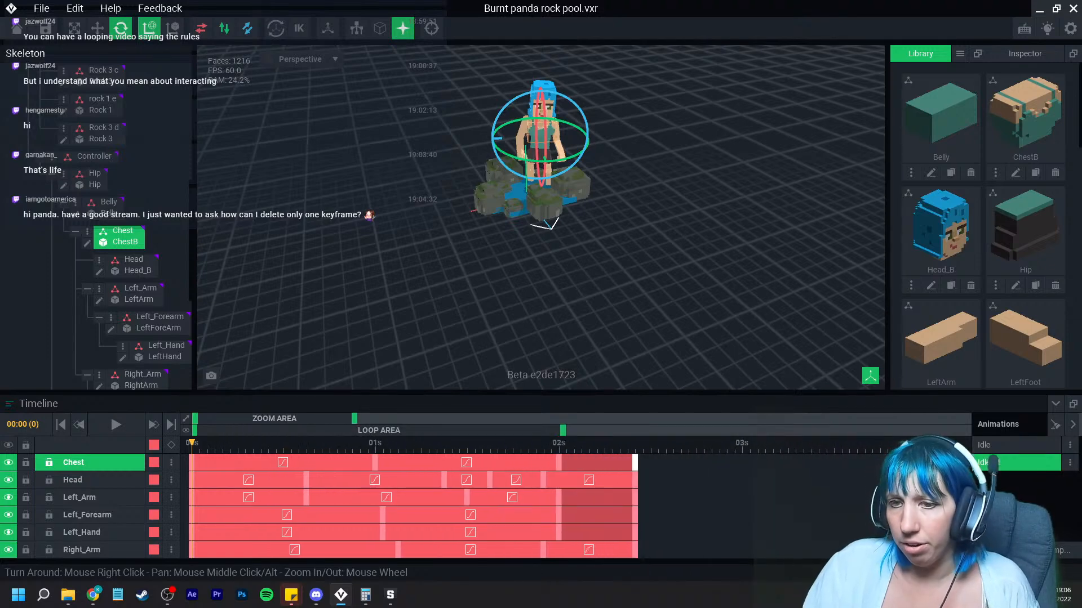
Step: Try to delete a single keyframe on the Head track, then undo the deletion
left_click_drag(658, 457, 191, 460)
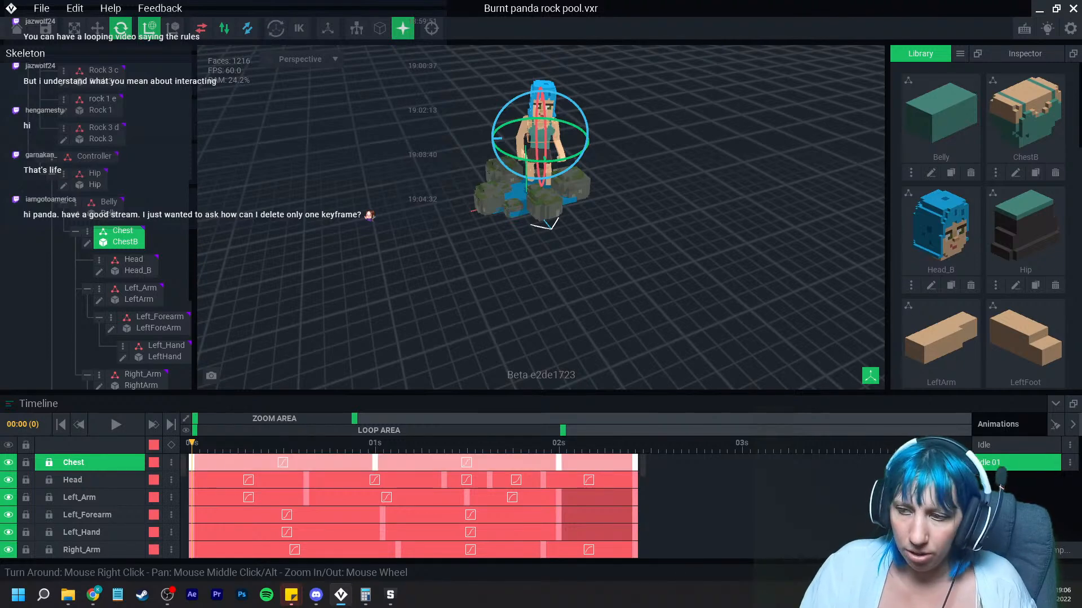
key("Escape")
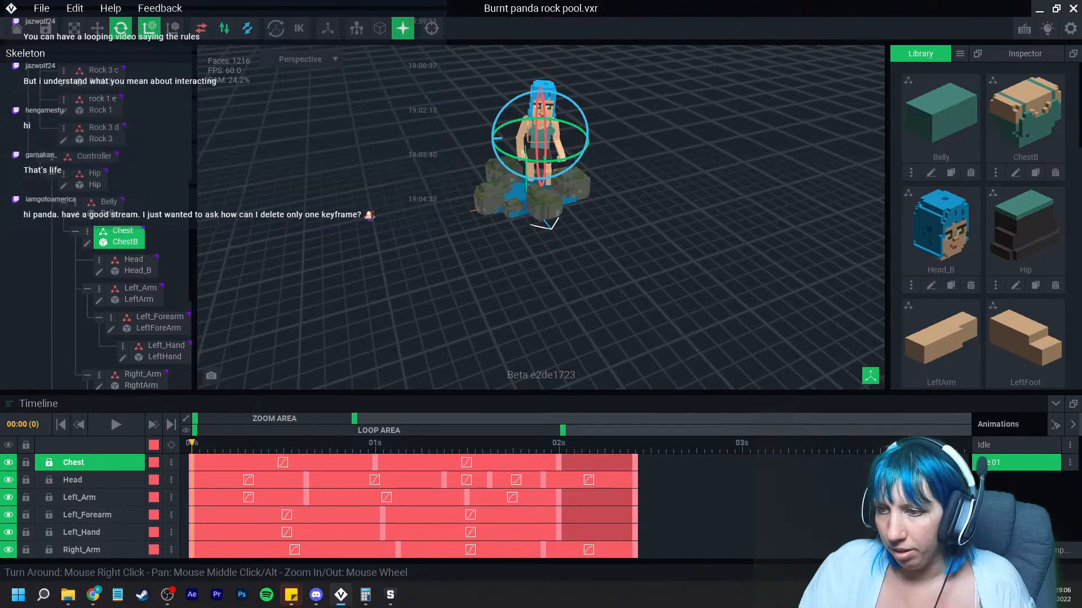
left_click(490, 480)
key("Delete")
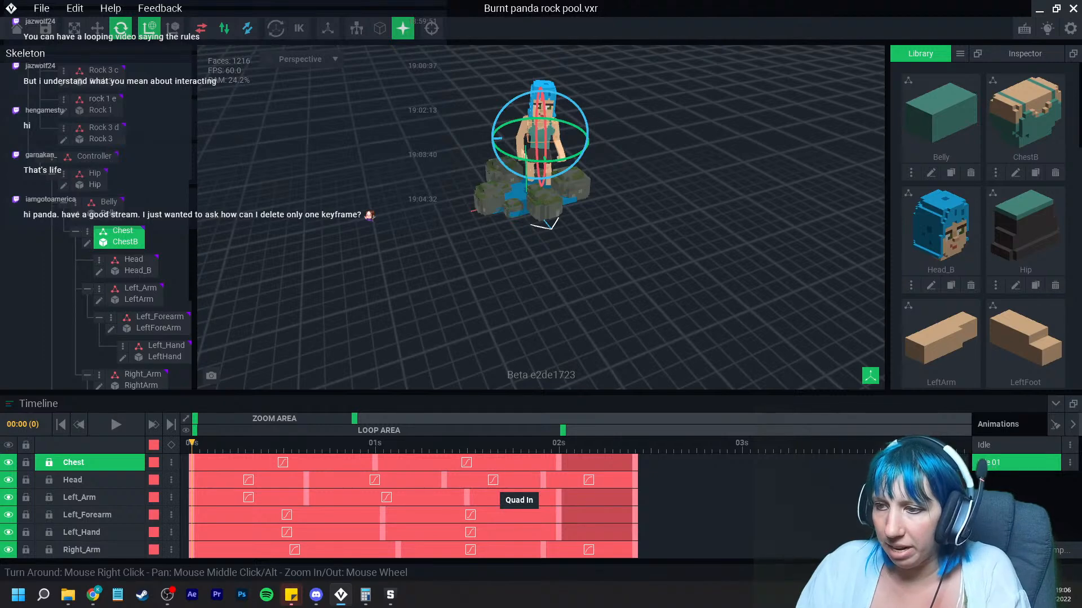
key("ctrl+z")
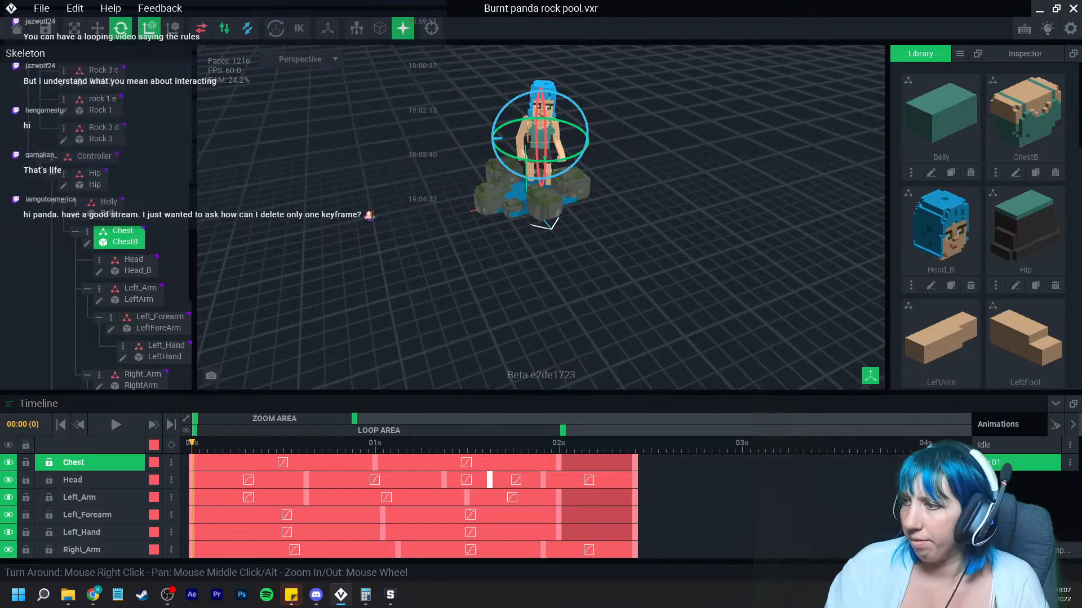
Step: In the Idle animation, assign the Rock 4 model from the library to the Rock 3 d node
left_click(1009, 445)
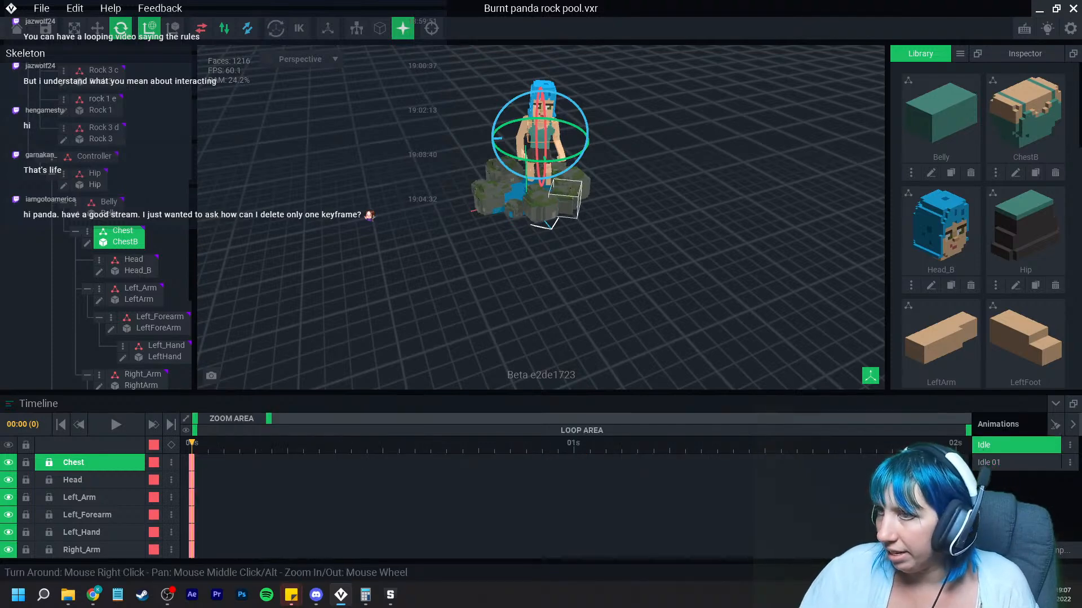
scroll(565, 199, "up", 5)
right_click_drag(564, 200, 535, 197)
scroll(941, 226, "down", 3)
scroll(941, 293, "down", 10)
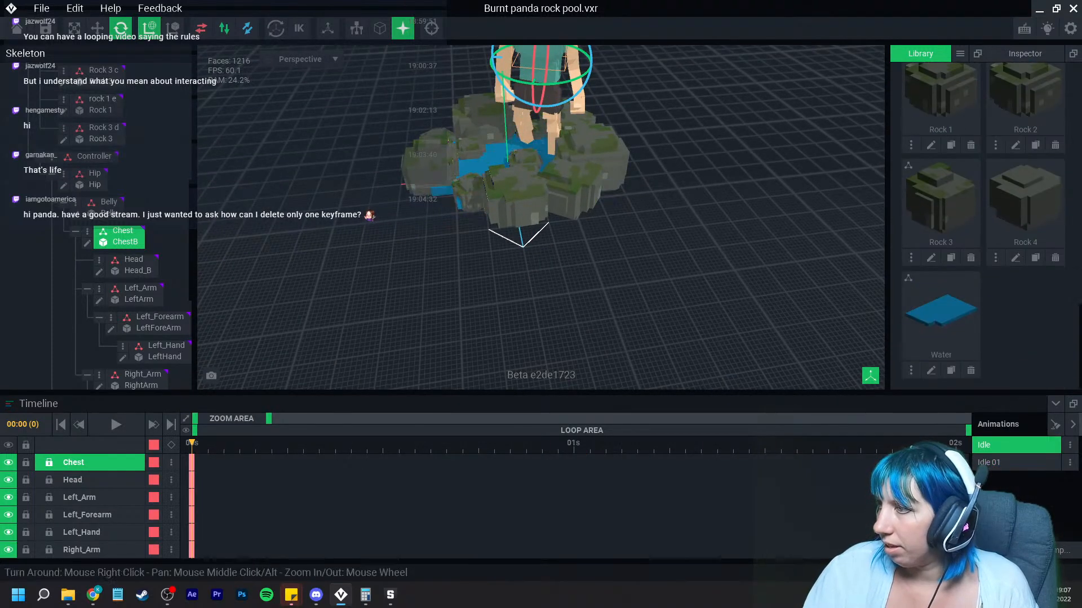
left_click_drag(1026, 215, 564, 206)
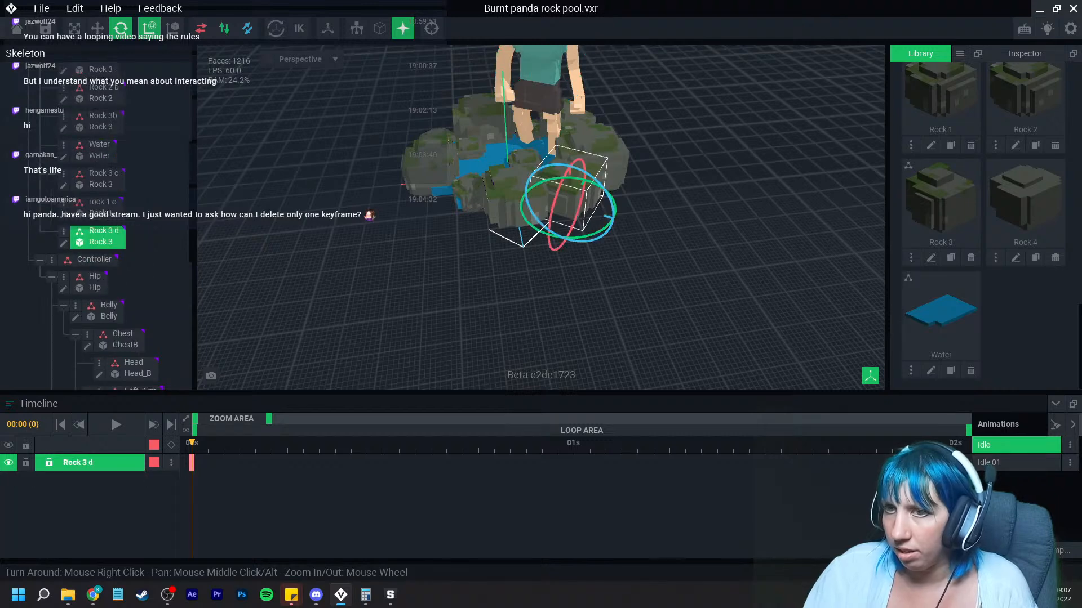
left_click_drag(1025, 203, 93, 242)
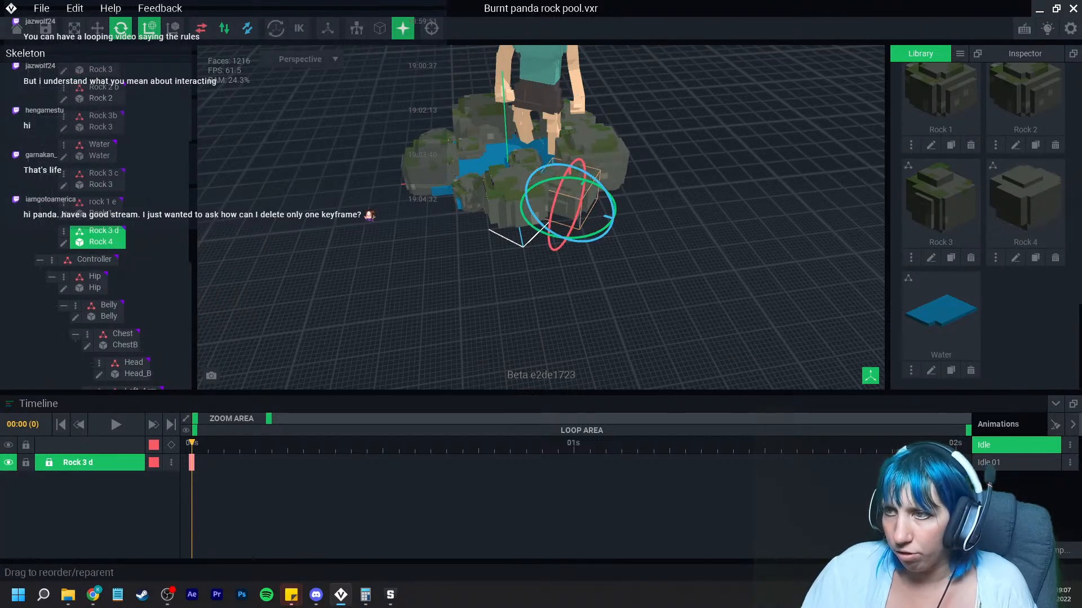
Step: Rename the Rock 3 d node to Rock 4
left_click(63, 231)
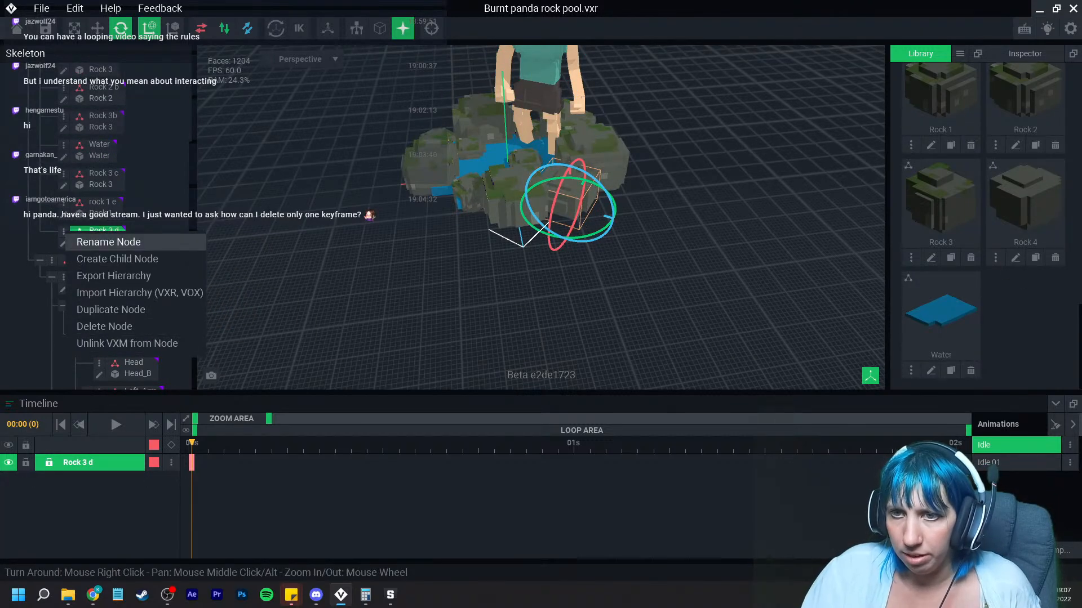
left_click(107, 242)
type("Rock 4")
key("Return")
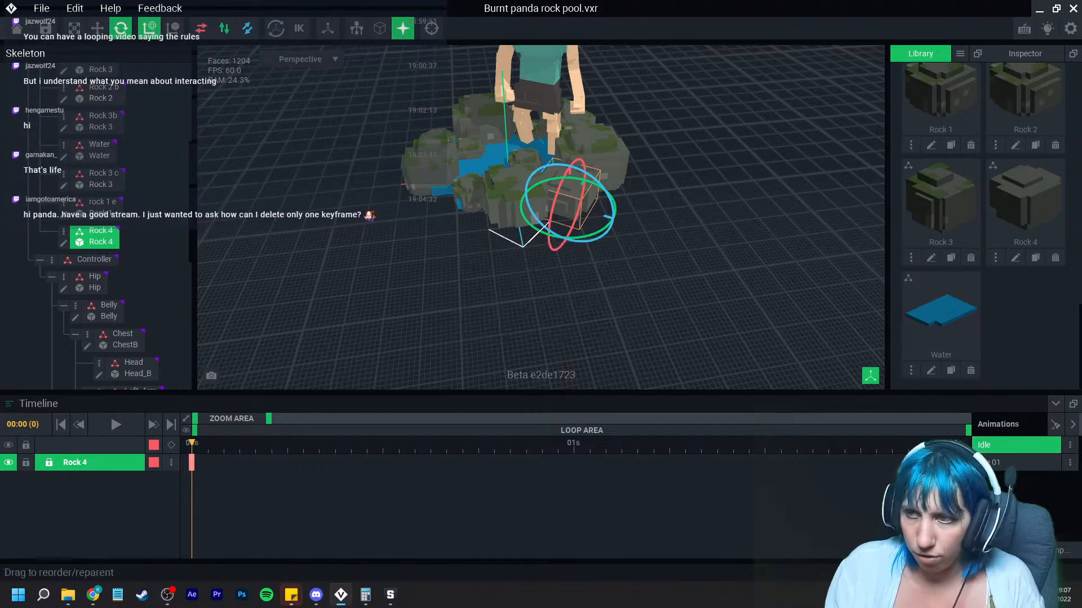
Step: Select the rock 1 d rock with the Move tool and shift it toward the front of the pool
left_click(597, 271)
middle_click_drag(597, 265, 569, 310)
right_click_drag(569, 310, 496, 222)
scroll(502, 315, "up", 2)
scroll(483, 217, "up", 3)
left_click(414, 171)
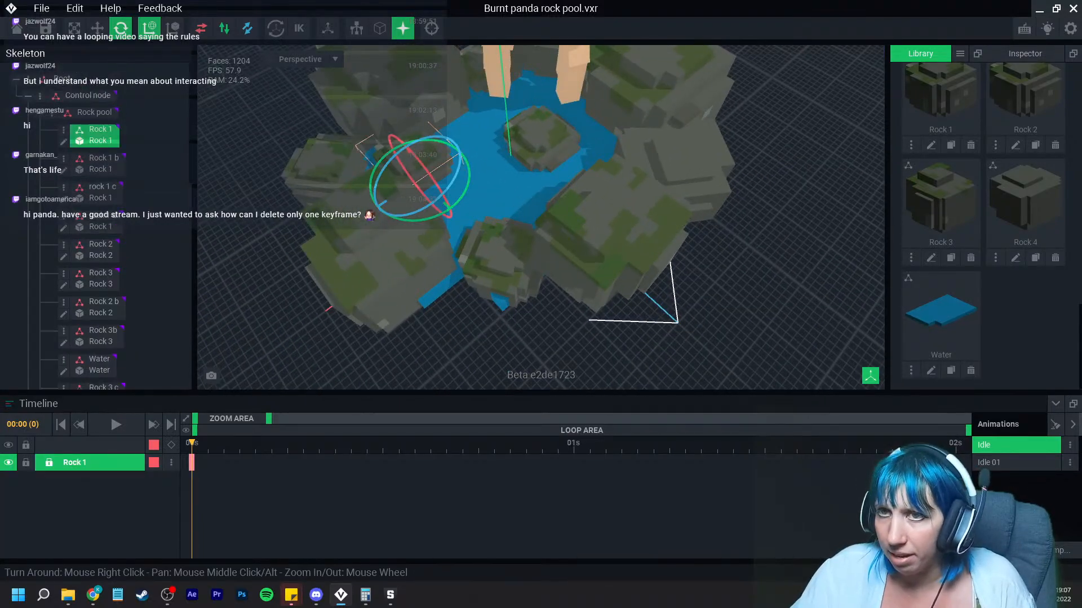
left_click(97, 28)
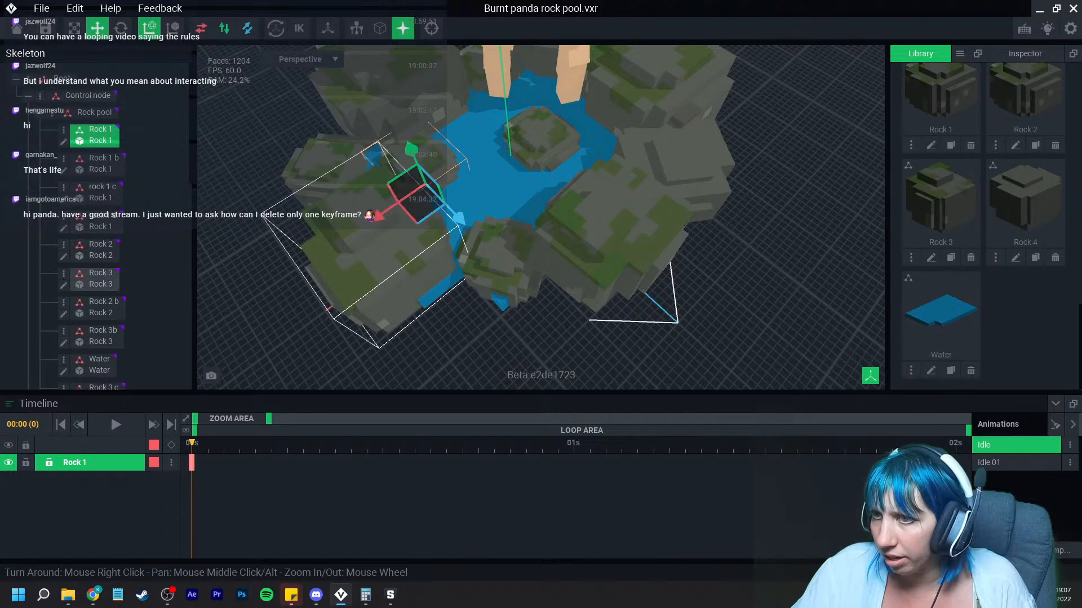
left_click(507, 282)
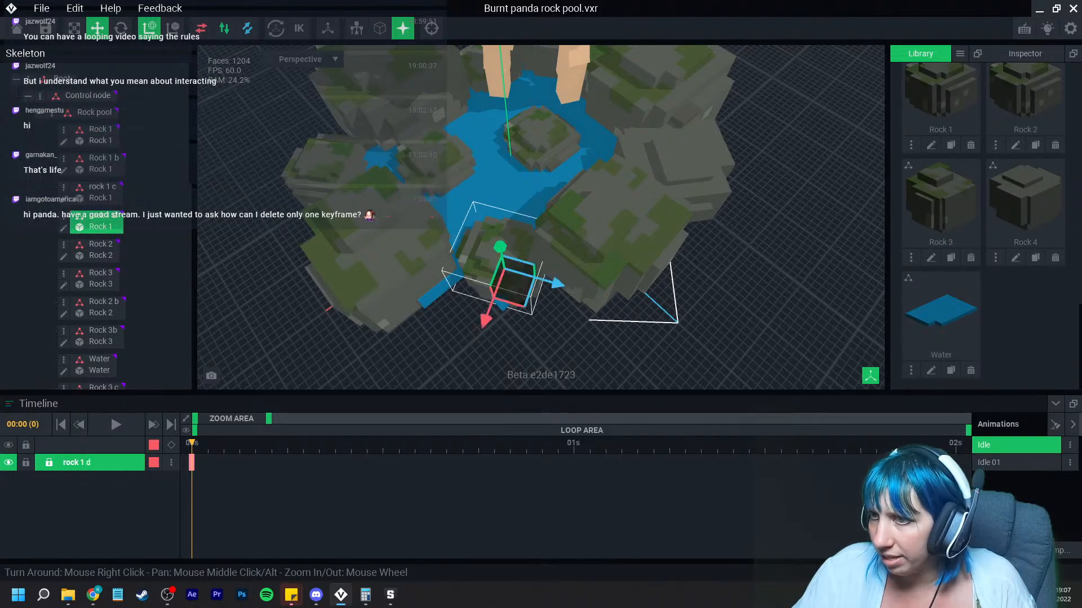
left_click_drag(485, 323, 473, 354)
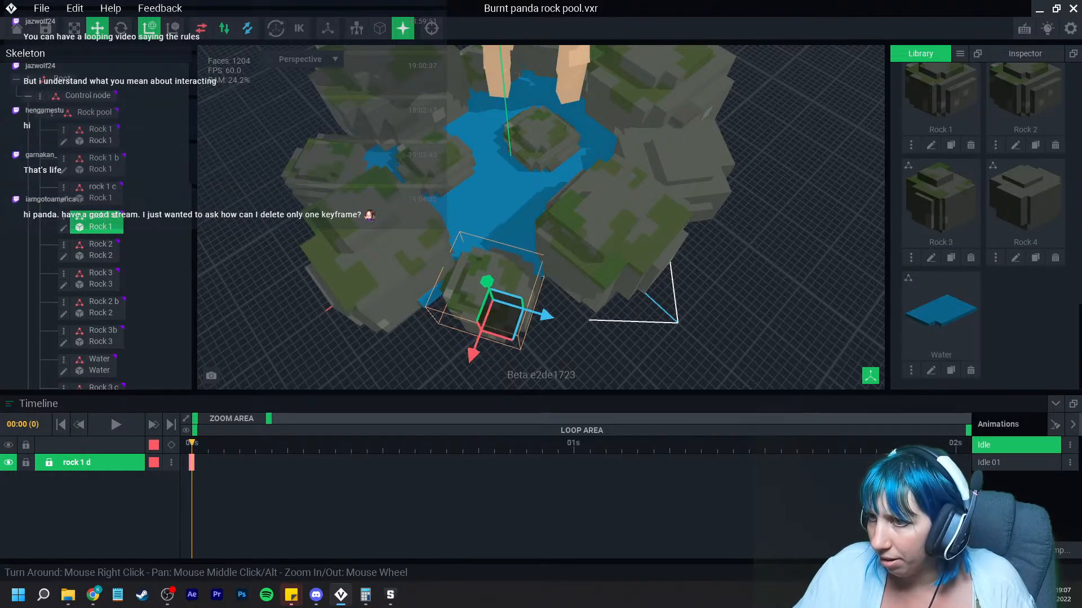
left_click_drag(546, 315, 550, 317)
right_click_drag(586, 304, 555, 288)
Step: Reposition the Rock 3b rock closer to the pool and save the file
left_click(635, 273)
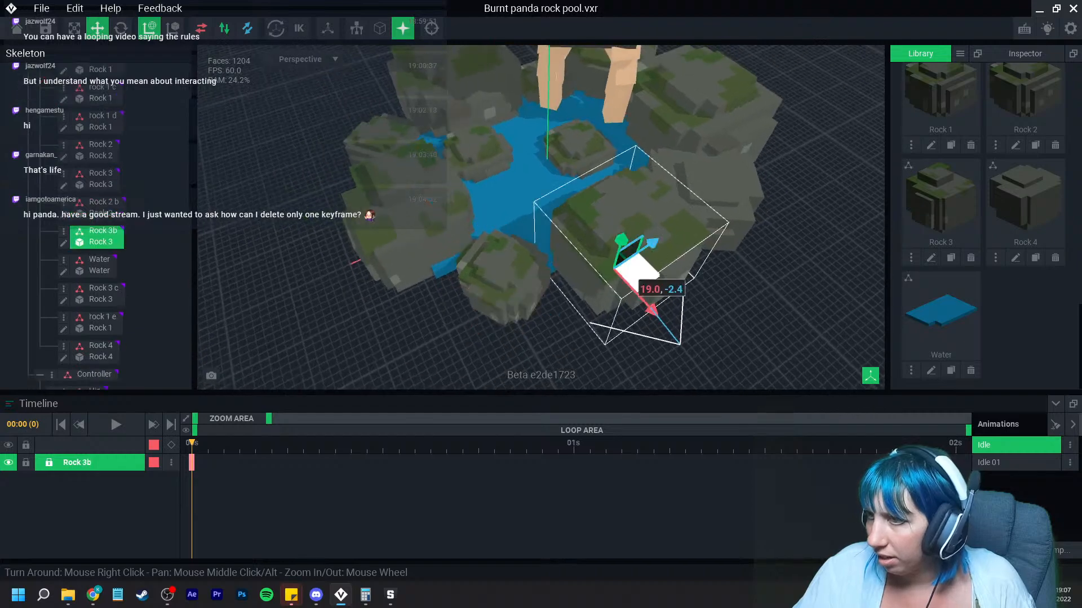
left_click_drag(652, 310, 665, 317)
left_click_drag(661, 251, 658, 254)
right_click_drag(698, 280, 698, 280)
right_click_drag(562, 219, 563, 219)
left_click(555, 163)
left_click_drag(562, 227, 566, 238)
left_click_drag(497, 200, 501, 202)
left_click_drag(565, 231, 568, 239)
left_click(570, 270)
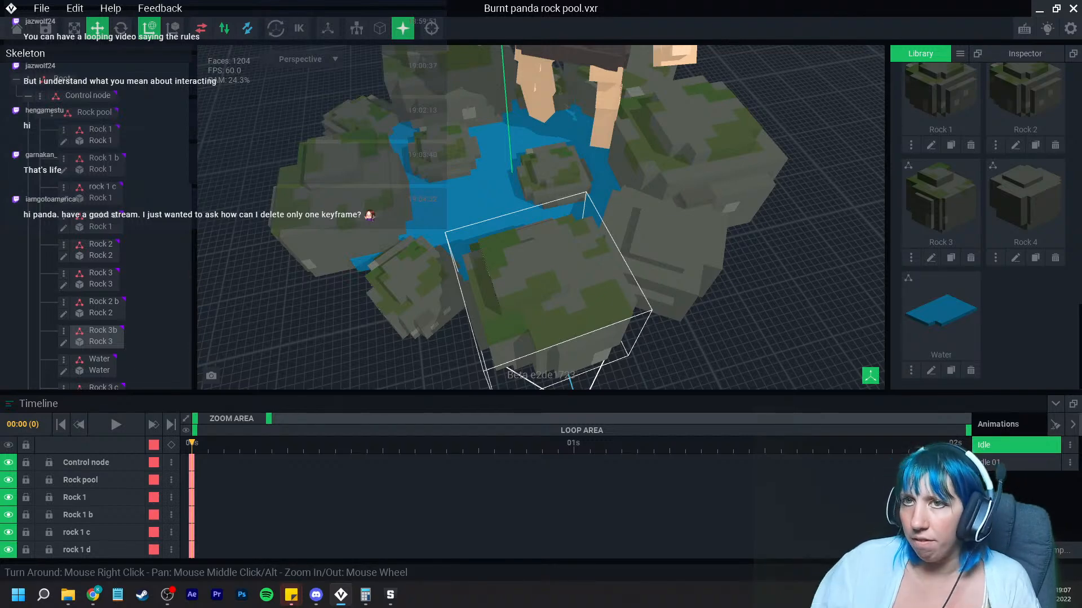
left_click(46, 28)
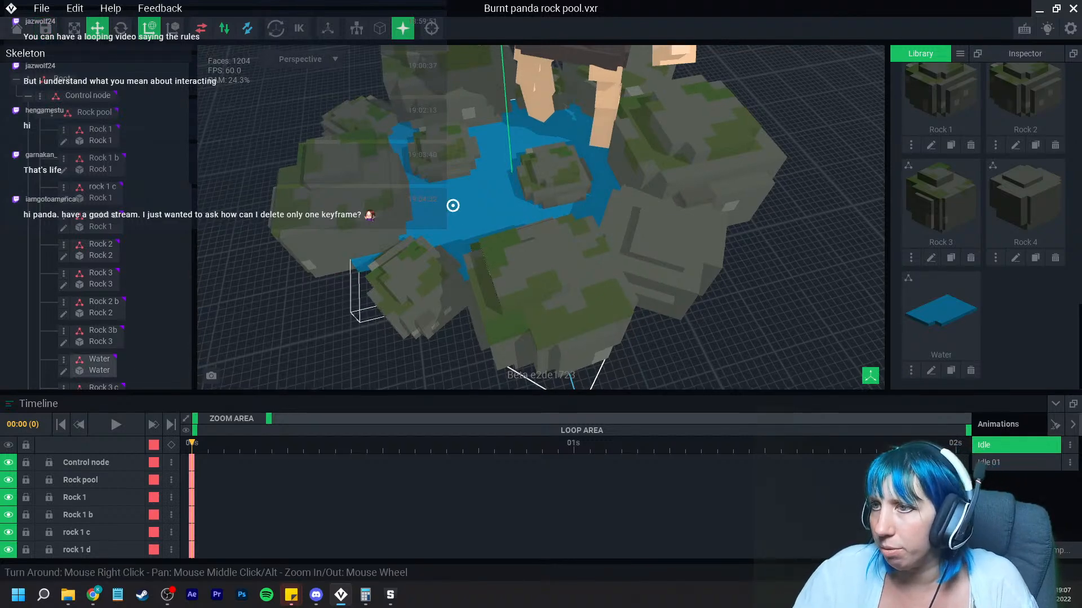
Step: Zoom out to review the whole rock pool scene and save the animation file again
scroll(451, 205, "down", 5)
middle_click_drag(480, 242, 486, 279)
right_click_drag(483, 293, 496, 315)
right_click_drag(521, 259, 529, 236)
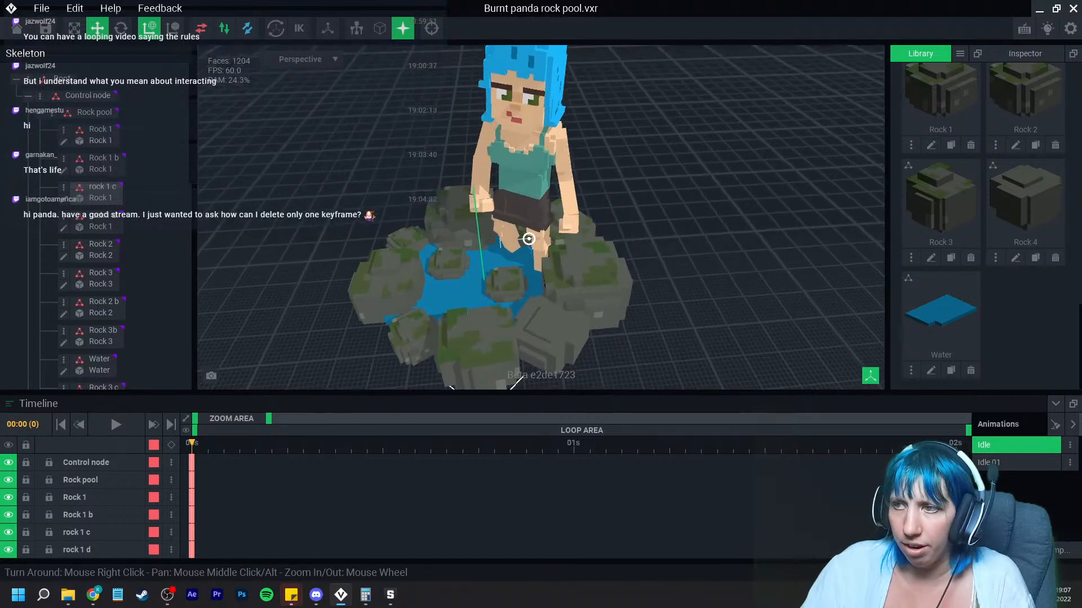
scroll(541, 245, "down", 3)
right_click_drag(572, 268, 537, 257)
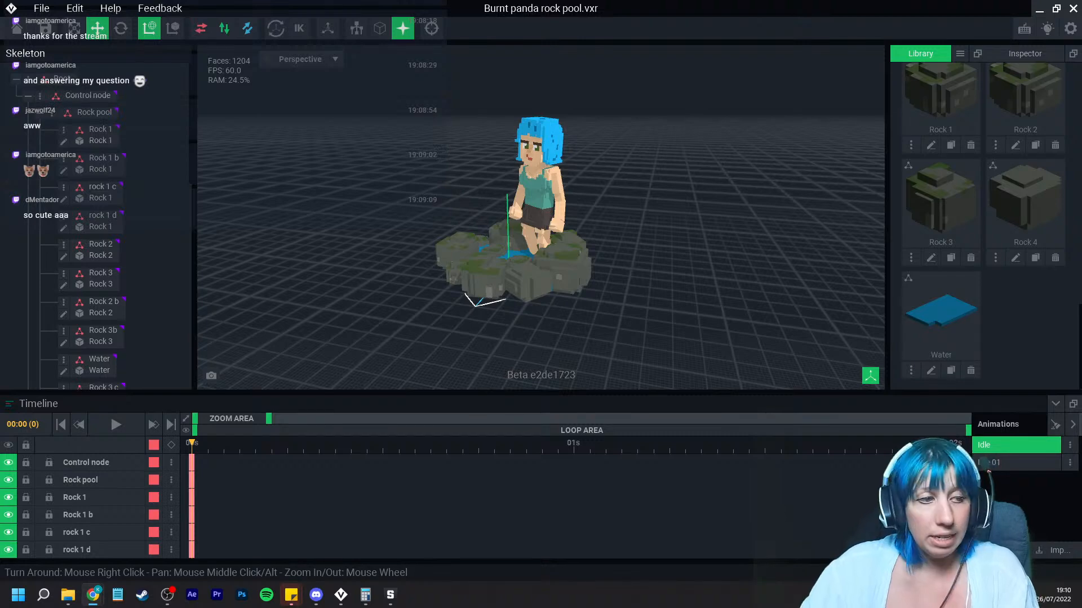
left_click(45, 28)
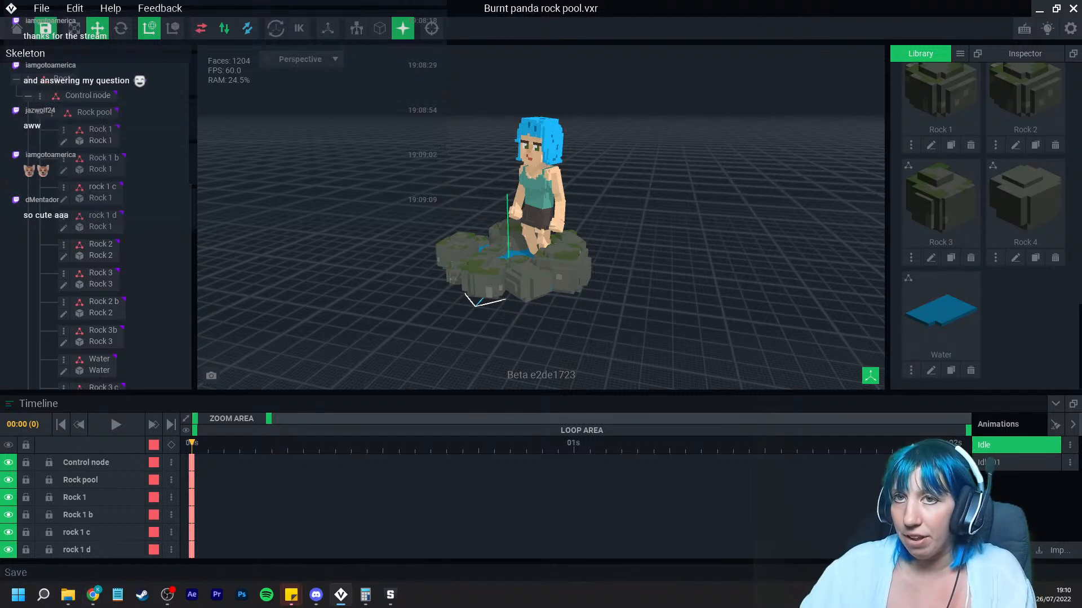
Step: Return to the start screen and open Dystopian Building.vxr from the recent files
left_click(17, 28)
left_click(411, 216)
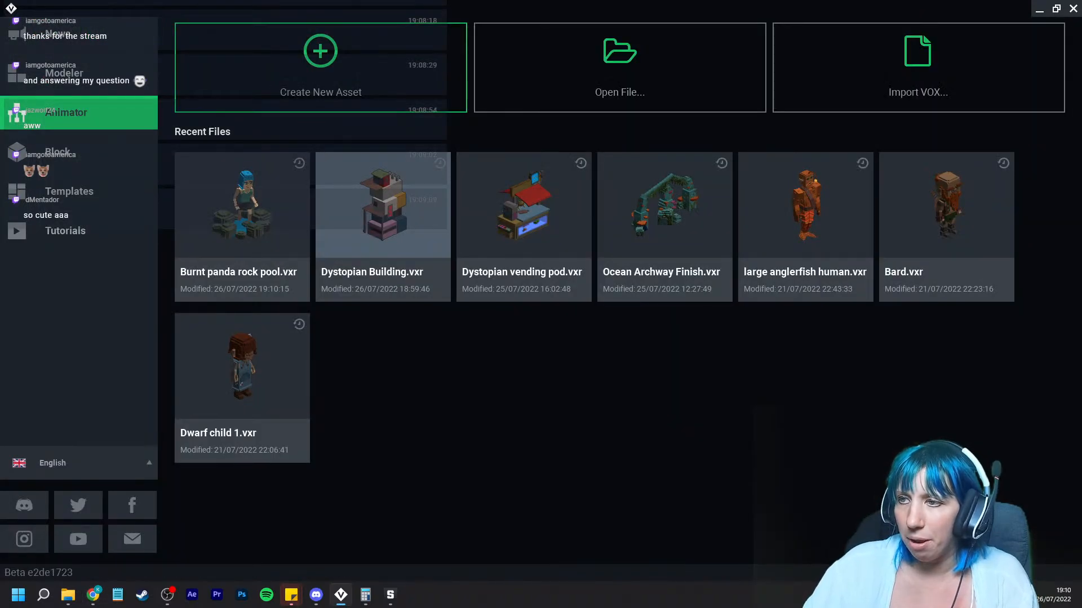
left_click(411, 217)
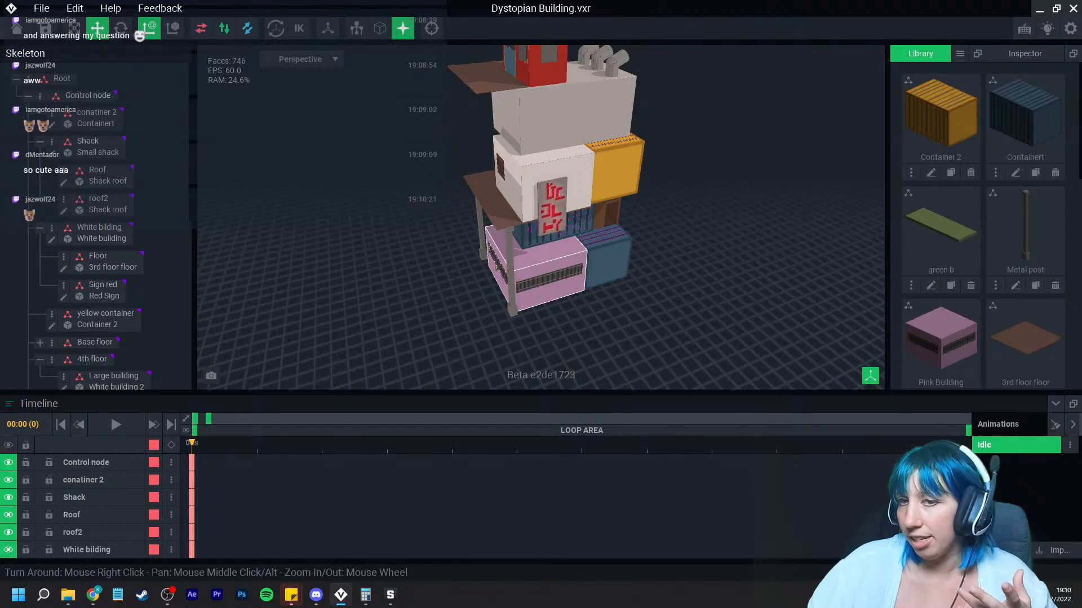
Step: Orbit and zoom around the Dystopian Building to inspect the stacked containers from several angles
right_click_drag(546, 245, 547, 245)
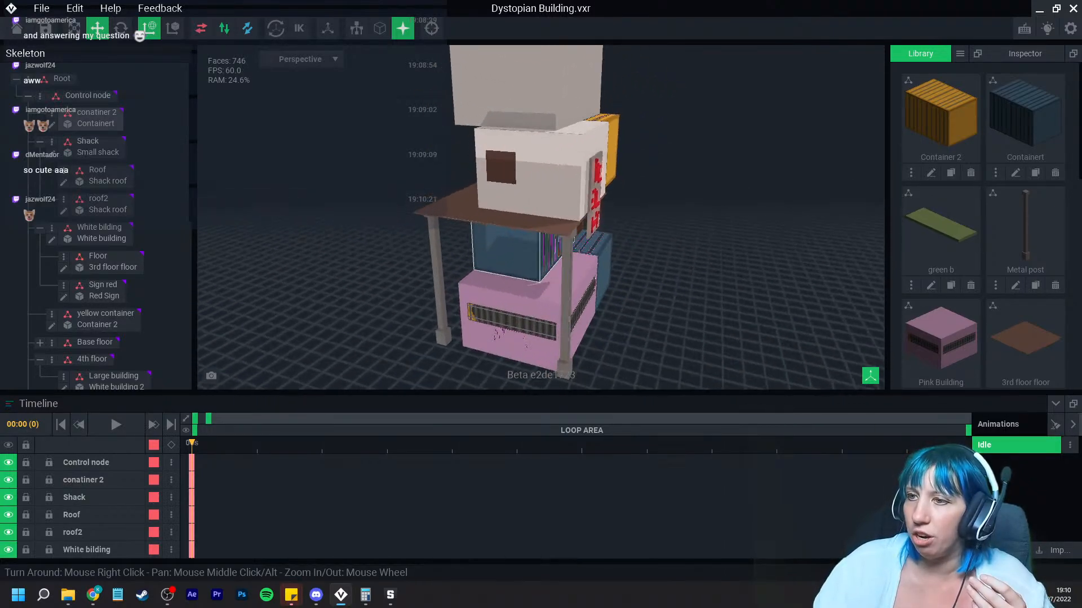
right_click_drag(498, 332, 504, 293)
scroll(505, 292, "up", 5)
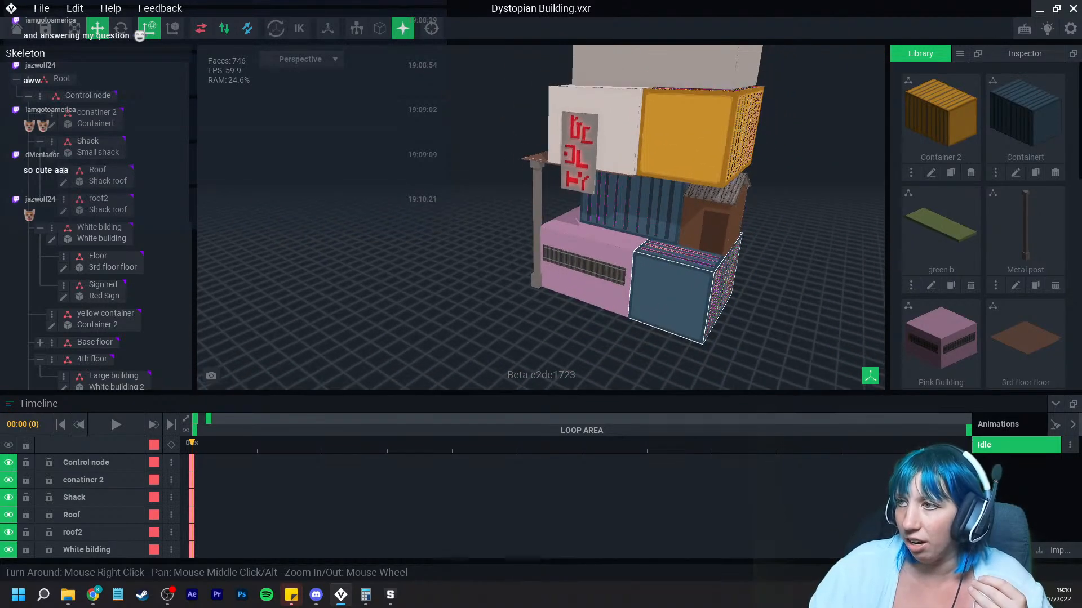
right_click_drag(682, 299, 626, 344)
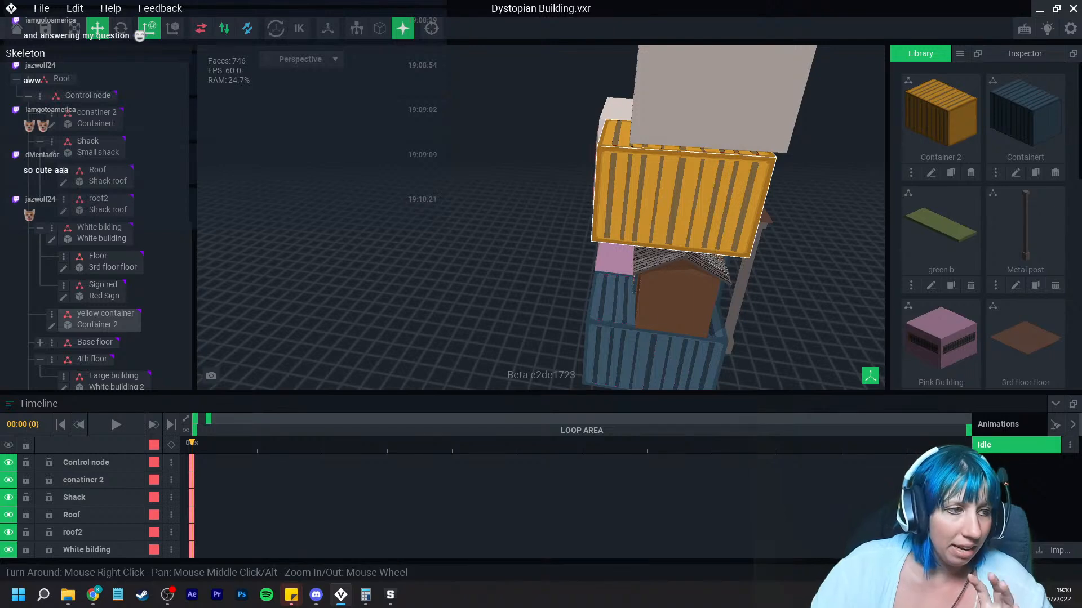
scroll(674, 233, "up", 2)
right_click_drag(673, 232, 674, 232)
scroll(674, 232, "up", 3)
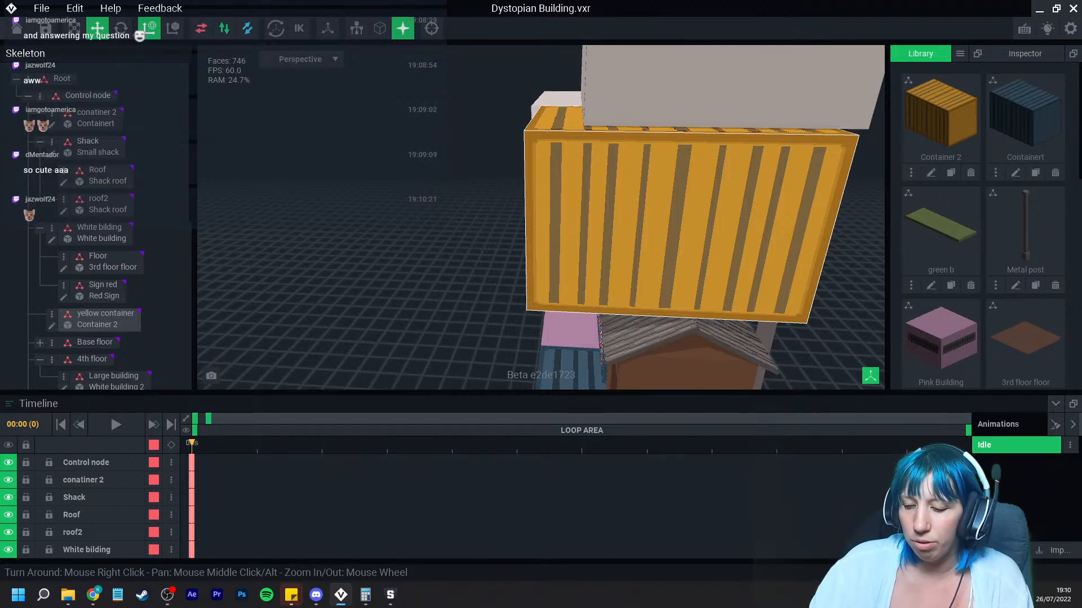
right_click_drag(674, 232, 710, 232)
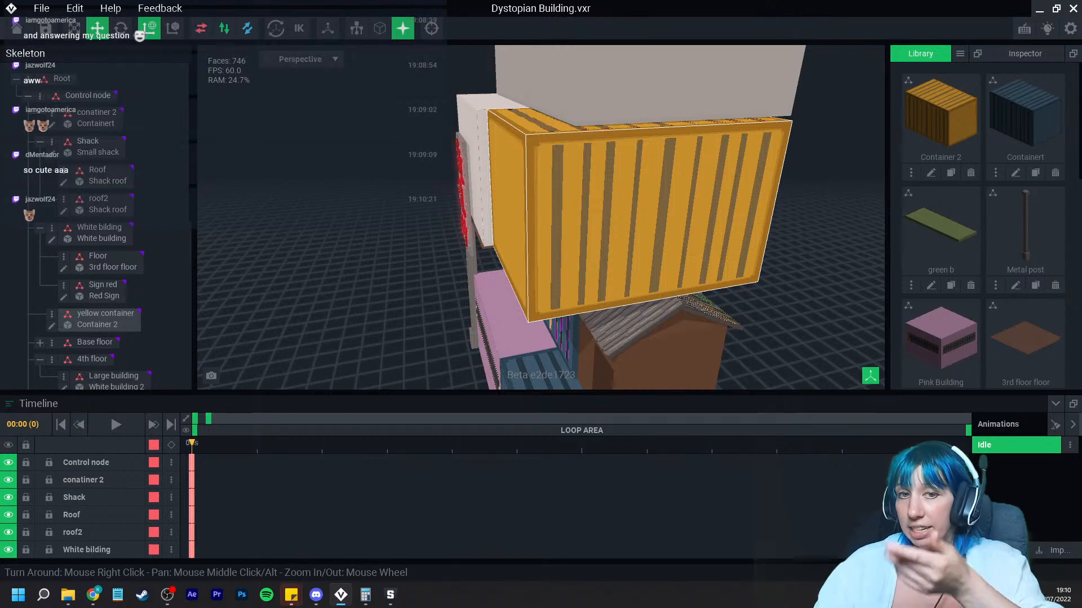
right_click_drag(575, 227, 654, 228)
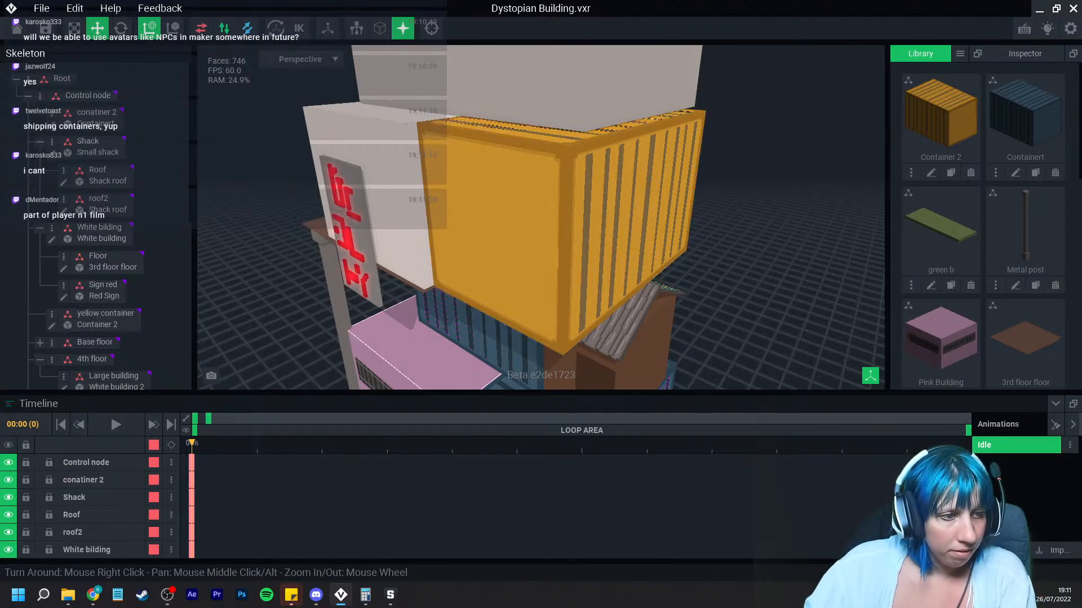
right_click_drag(428, 343, 496, 338)
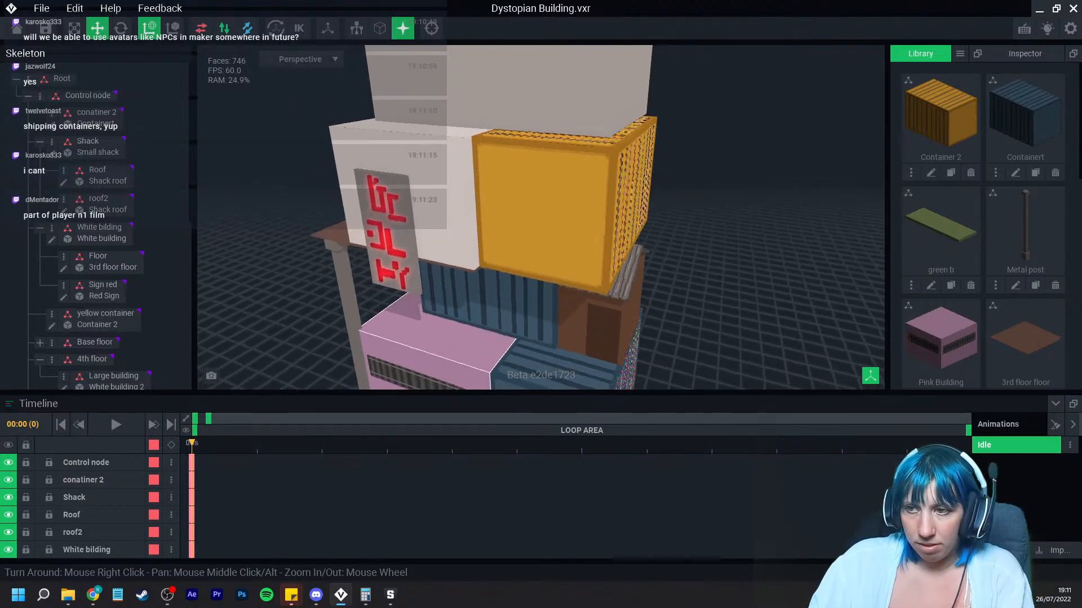
scroll(496, 339, "down", 4)
mouse_move(391, 595)
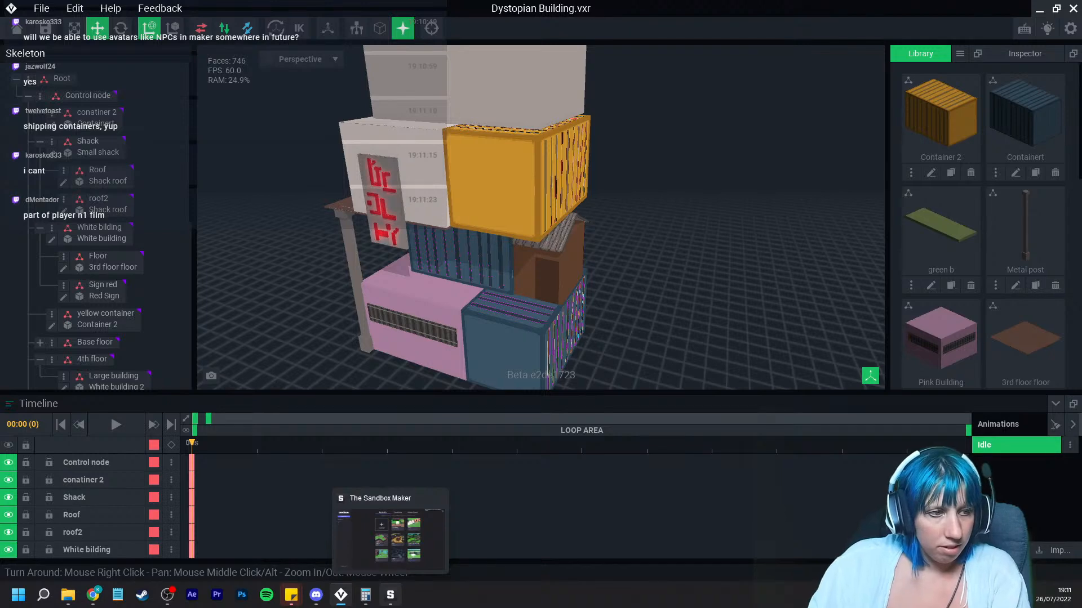
right_click_drag(431, 360, 496, 355)
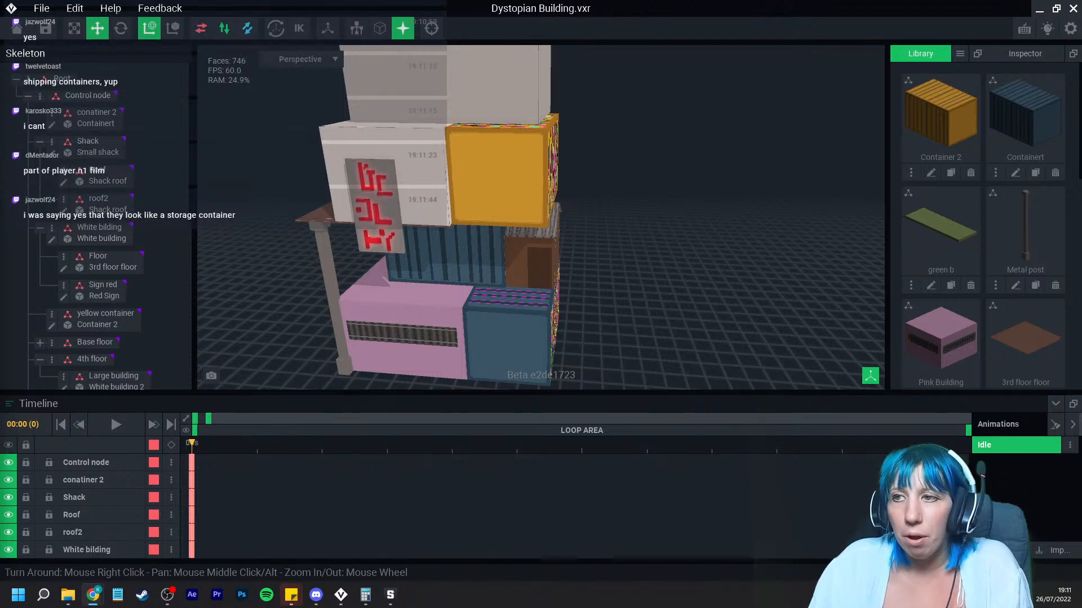
mouse_move(402, 220)
right_mouse_down()
mouse_move(383, 220)
mouse_move(397, 217)
right_mouse_up()
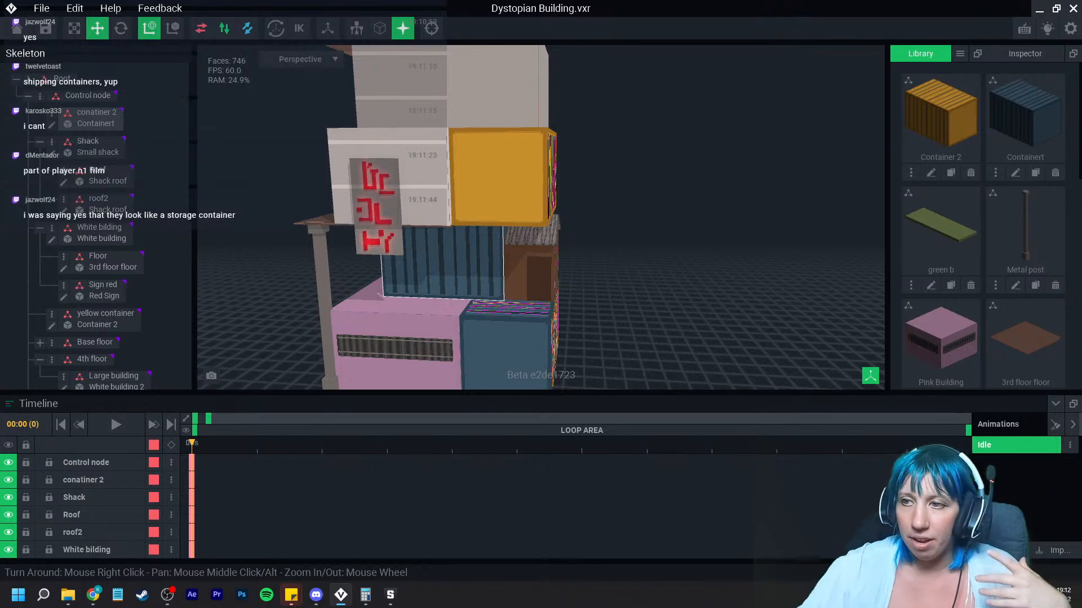
right_click_drag(513, 197, 457, 239)
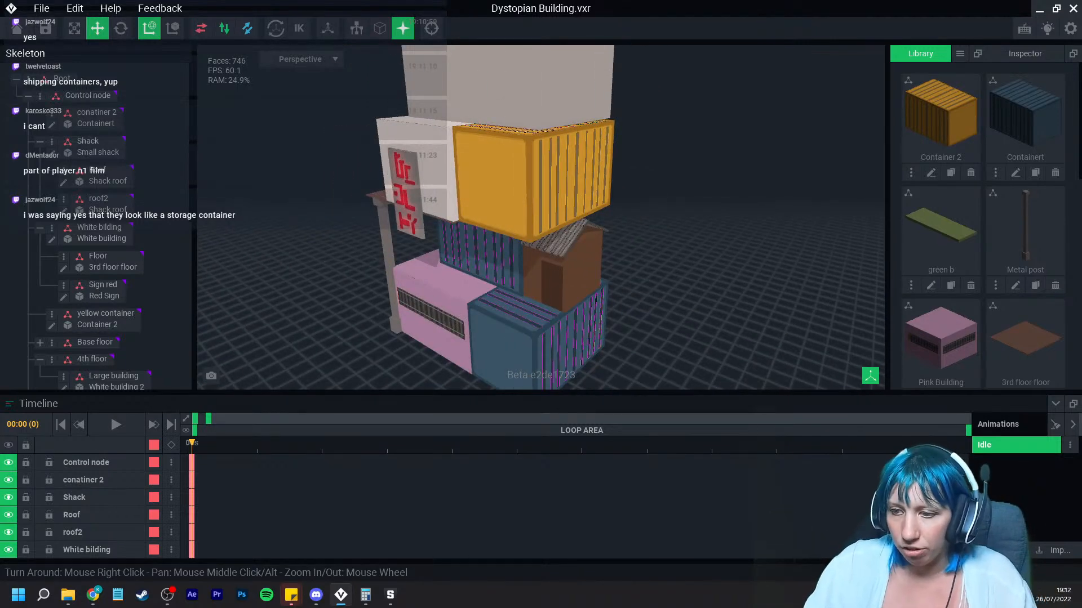
Step: Switch to The Sandbox Maker and open the streamtest draft for editing
left_click(390, 595)
left_click(775, 450)
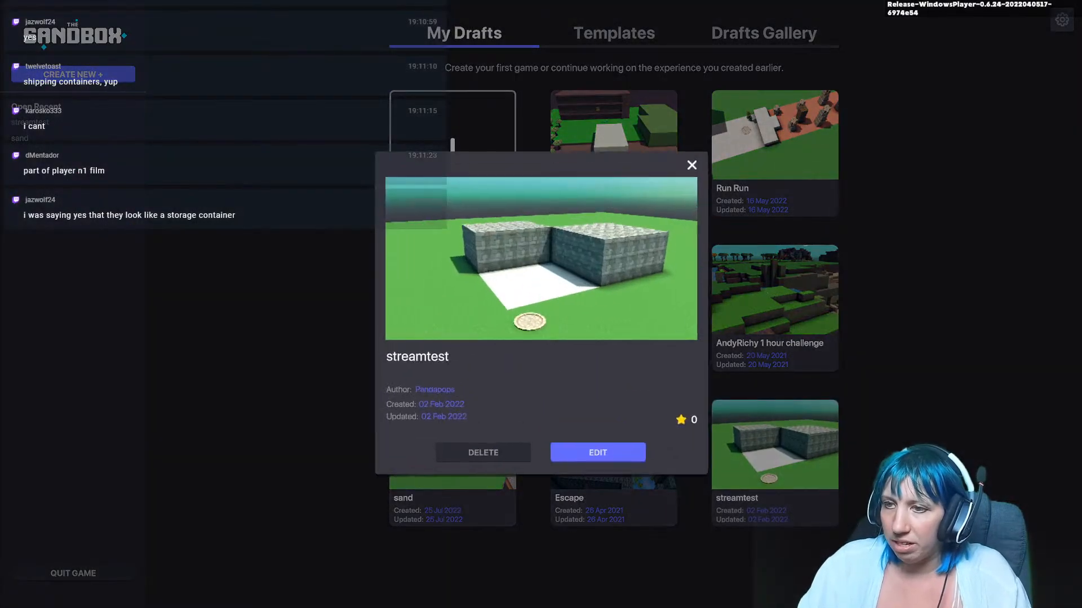
left_click(598, 453)
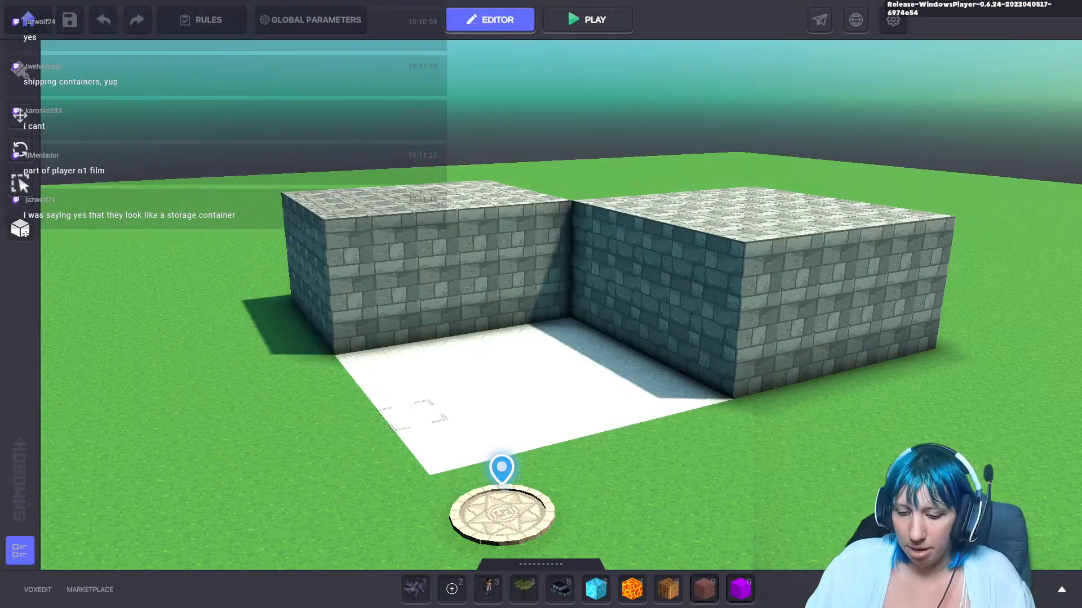
Step: Open the asset library, search it for doggies, and close the library again
left_click(23, 200)
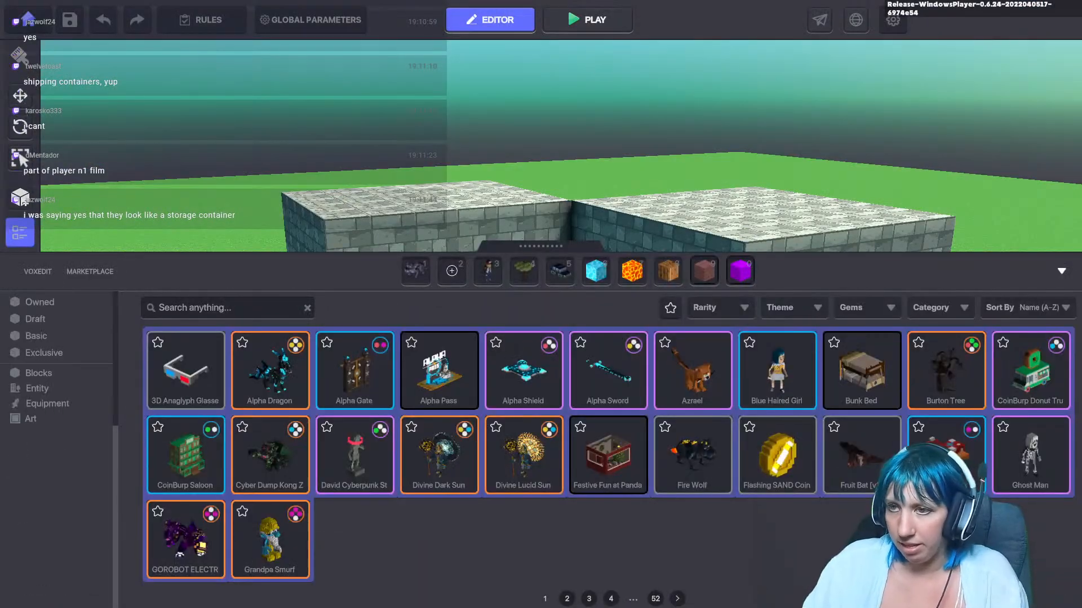
type("poc")
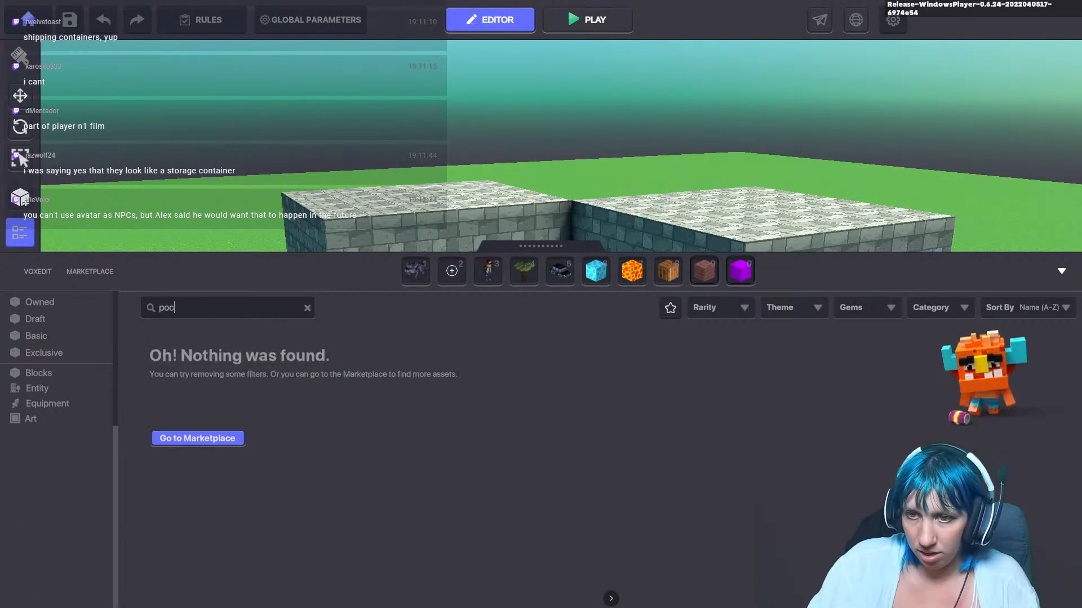
key("BackSpace")
key("BackSpace")
key("BackSpace")
type("doggier")
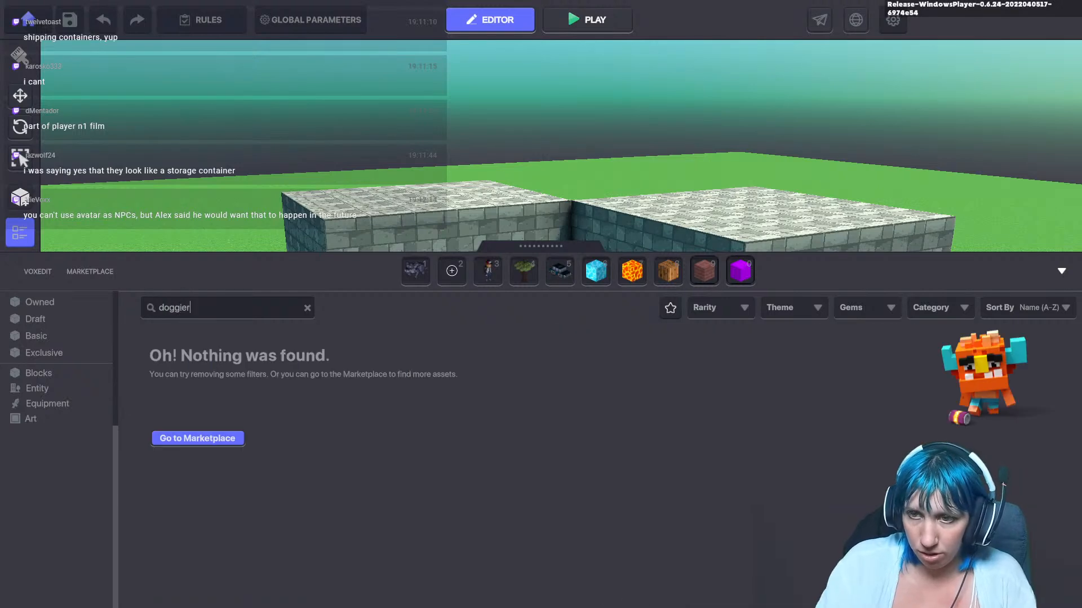
key("BackSpace")
type("s")
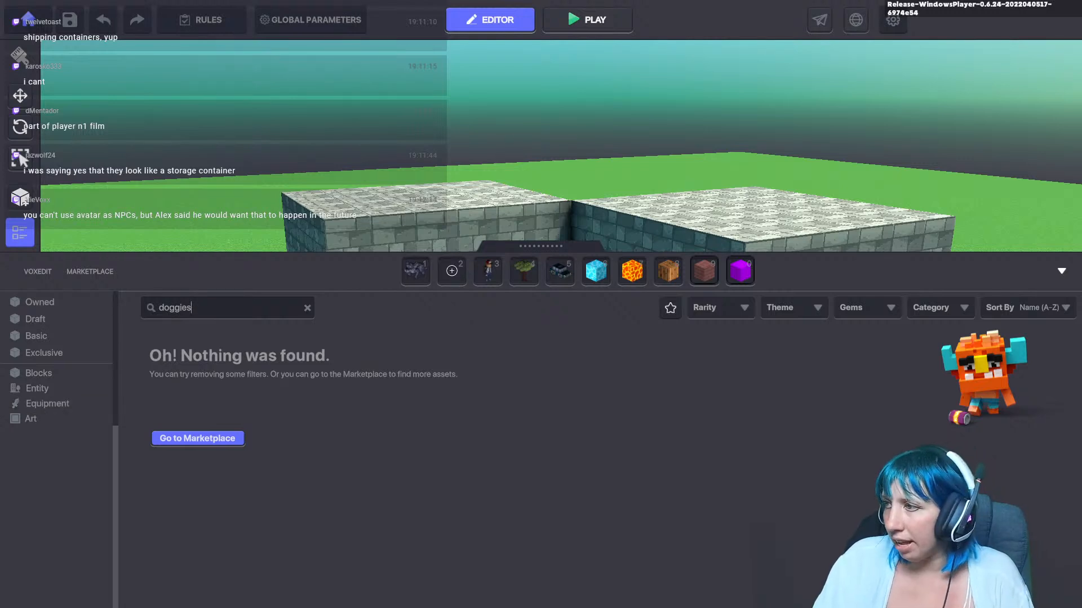
key("Escape")
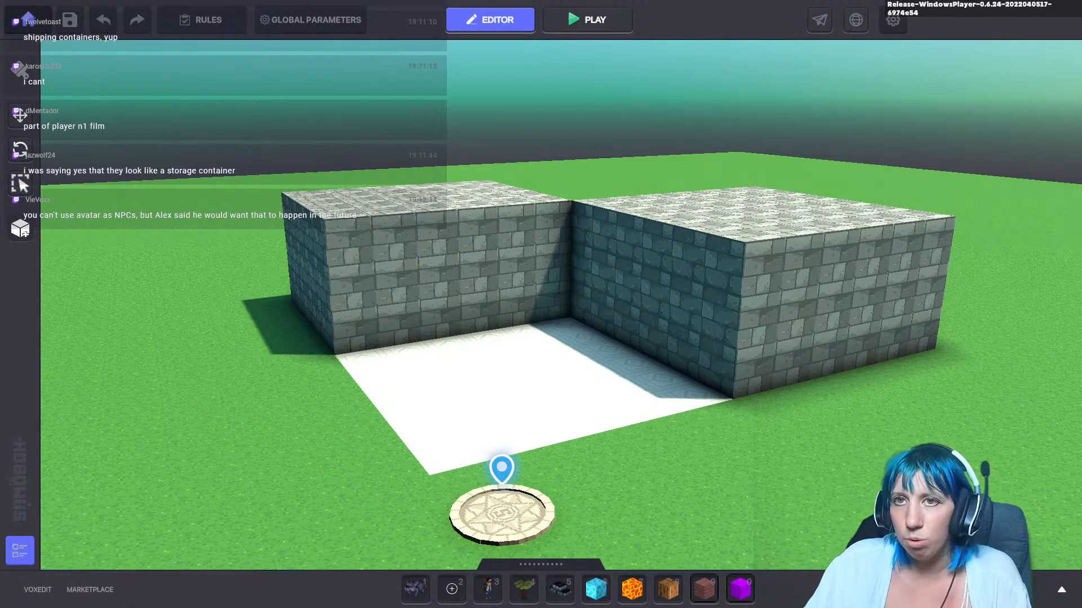
Step: Leave the streamtest draft's editor and return to the My Drafts list, declining to quit the game
left_click(28, 19)
left_click(597, 255)
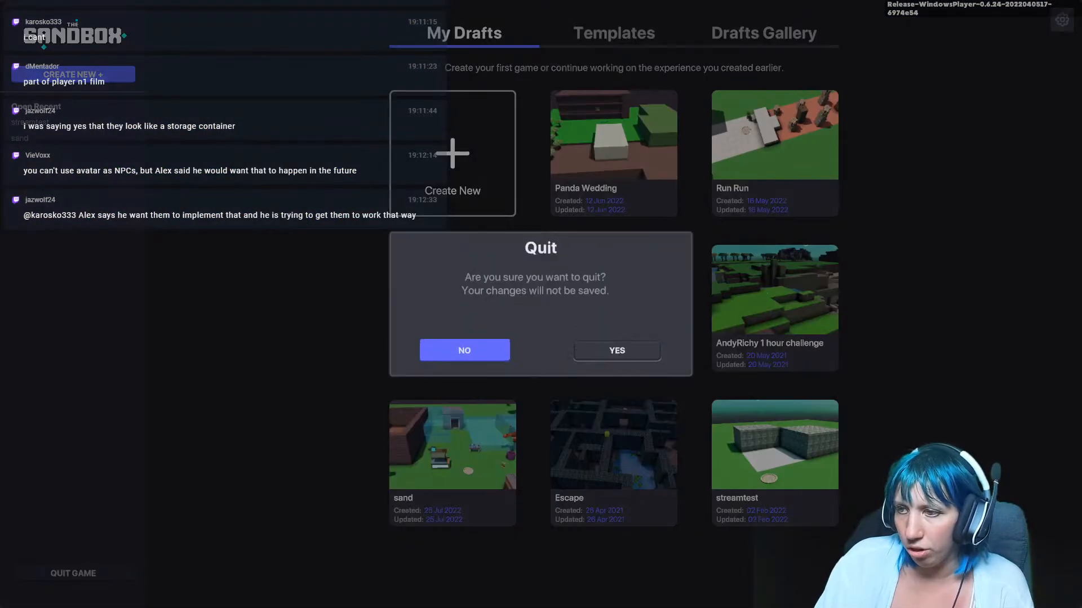
left_click(464, 351)
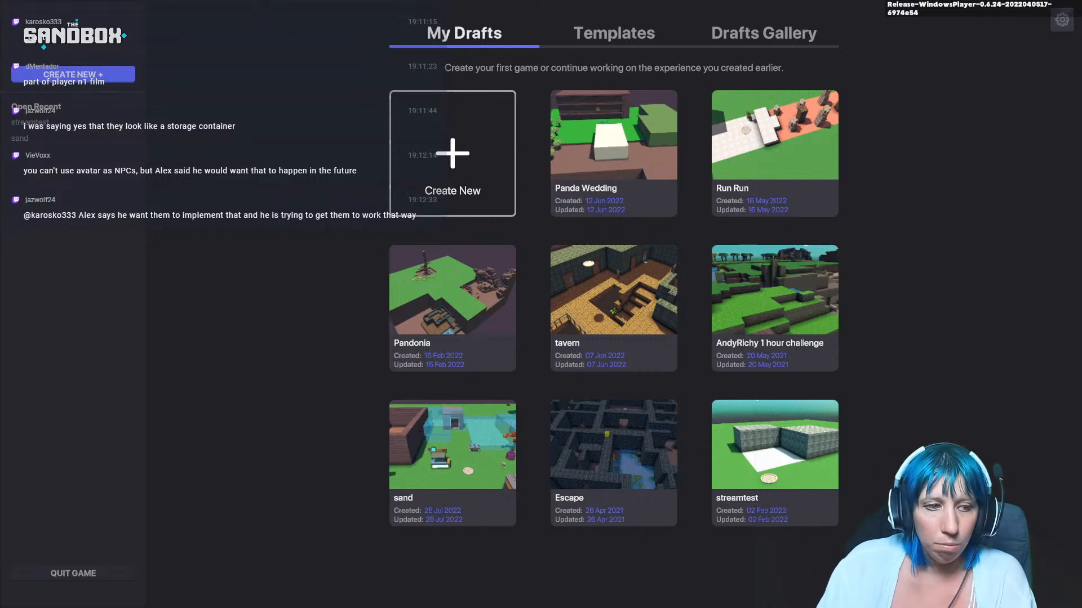
Step: Switch back to VoxEdit with the Dystopian Building.vxr file open
key("alt+Tab")
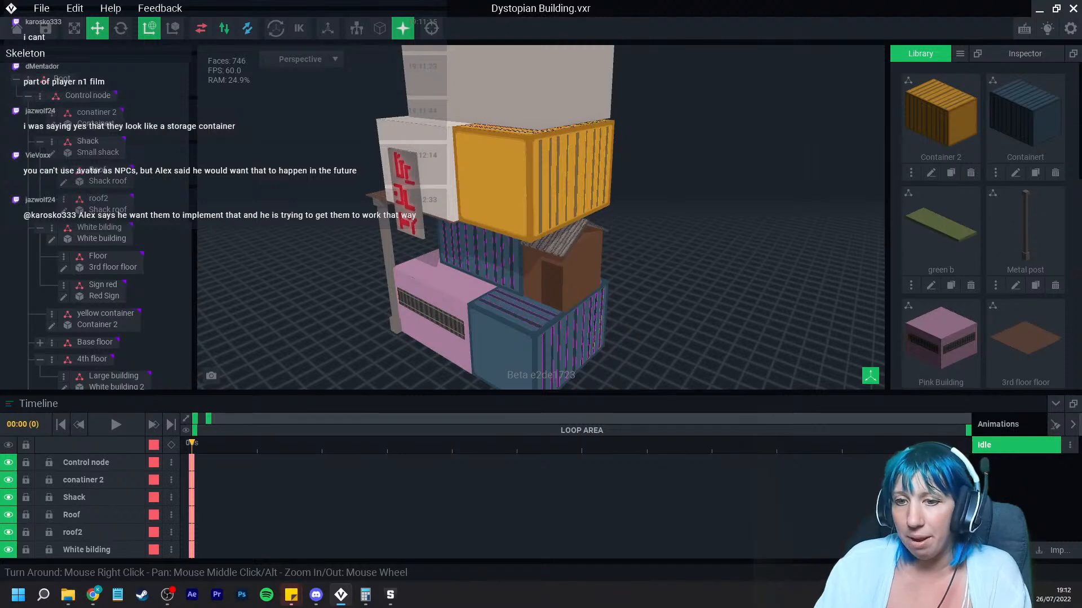
left_click(168, 595)
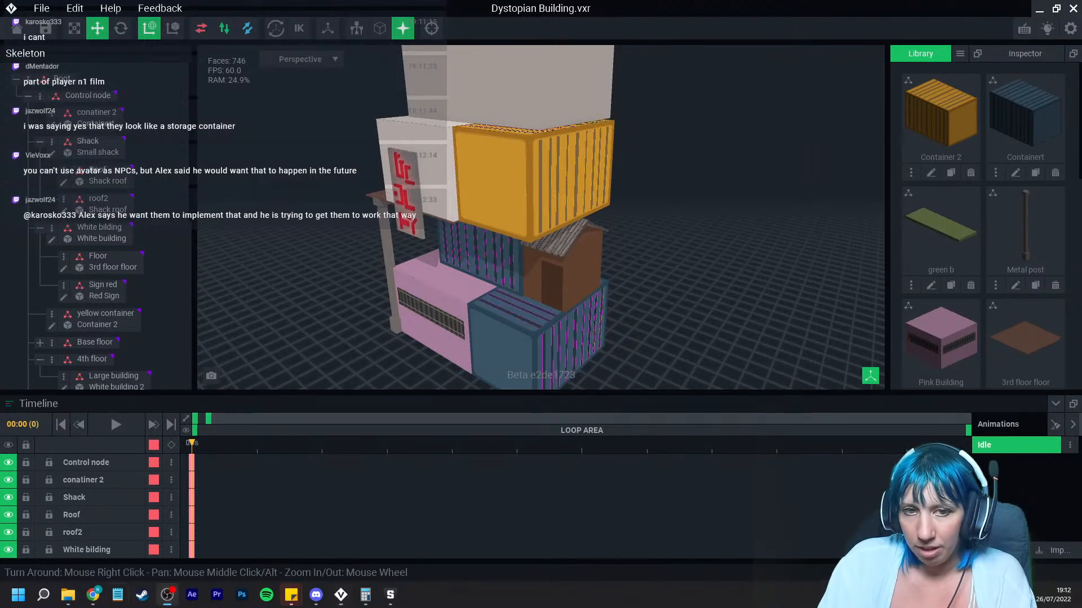